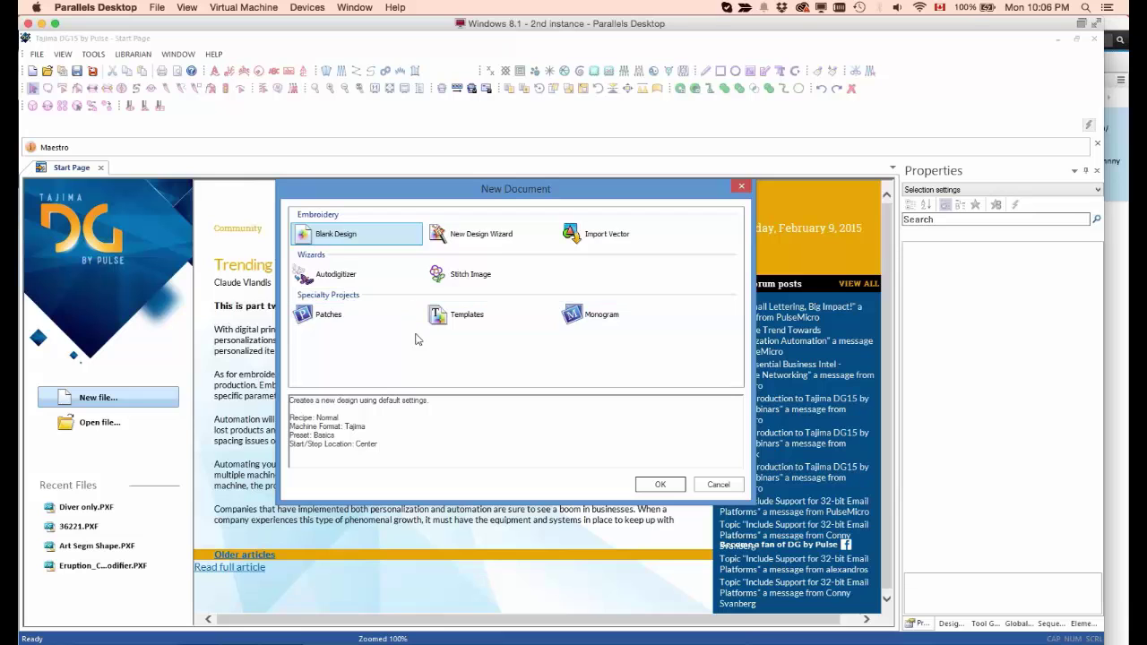
# Step: Create a new Monogram specialty project and enlarge its setup window to fit the preview
pyautogui.click(581, 320)
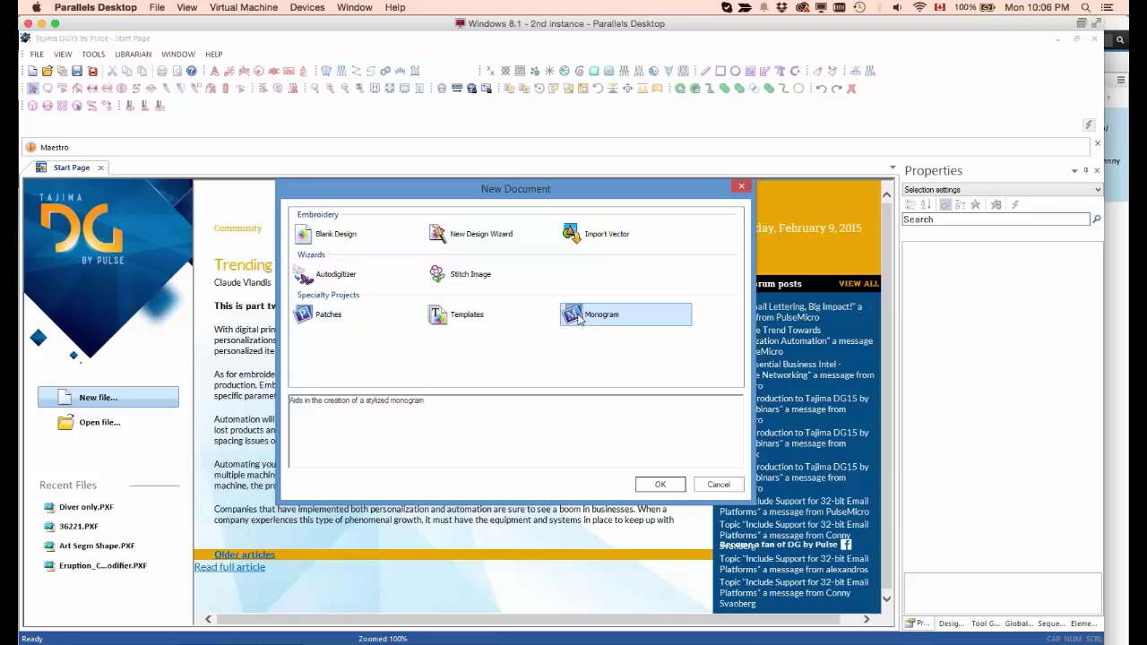
pyautogui.click(659, 484)
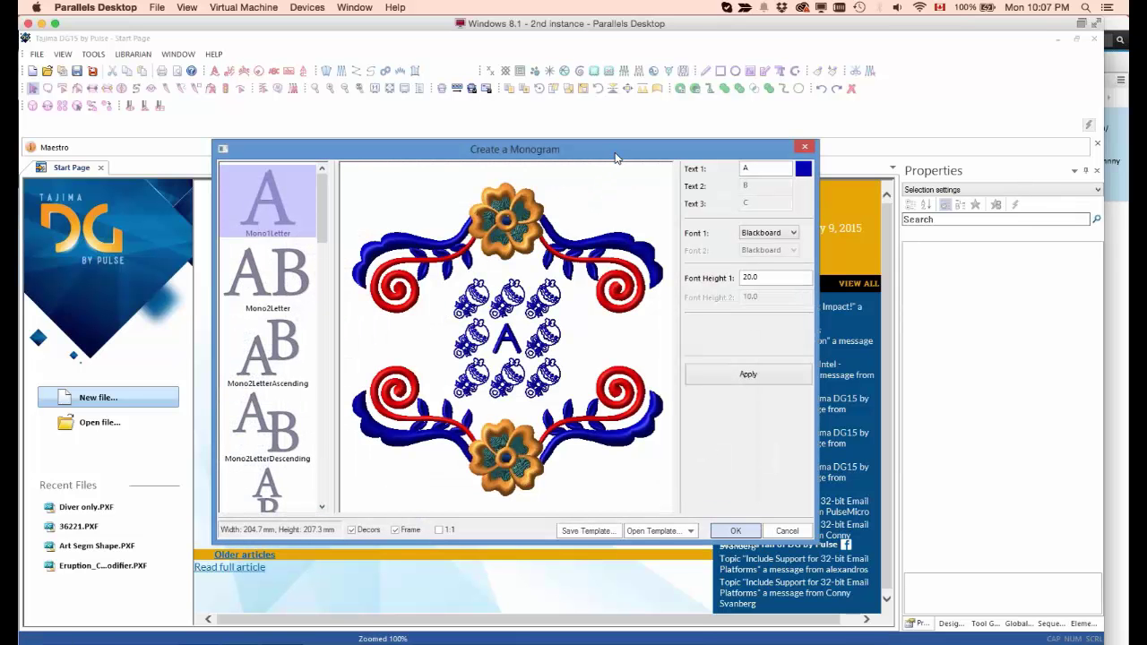
pyautogui.moveTo(611, 150); pyautogui.dragTo(454, 67)
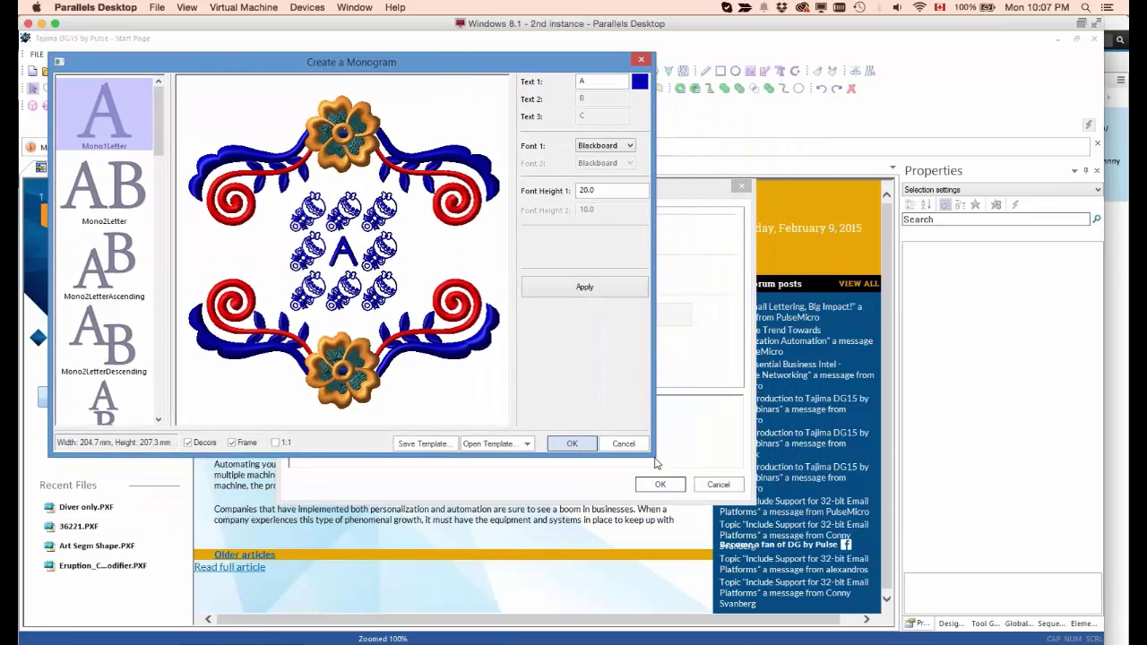
pyautogui.moveTo(655, 458); pyautogui.dragTo(864, 604)
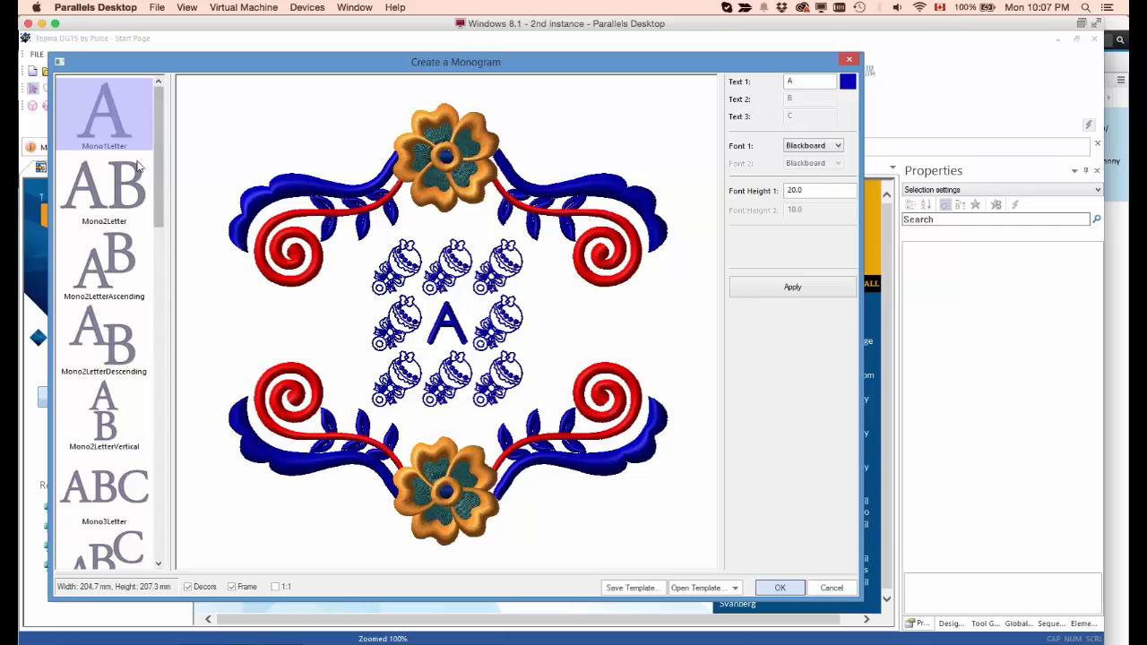
# Step: Browse the monogram layouts and choose Mono3LetterCenter
pyautogui.moveTo(158, 177)
pyautogui.mouseDown()
pyautogui.moveTo(163, 365)
pyautogui.moveTo(157, 176)
pyautogui.mouseUp()
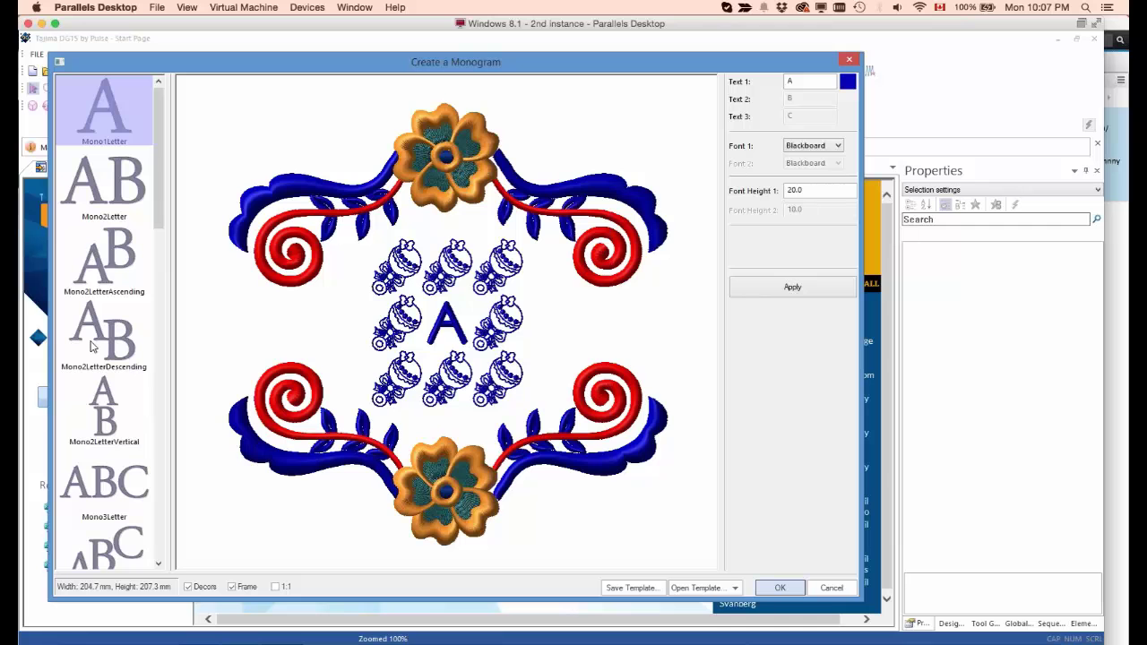
pyautogui.moveTo(161, 222); pyautogui.dragTo(155, 330)
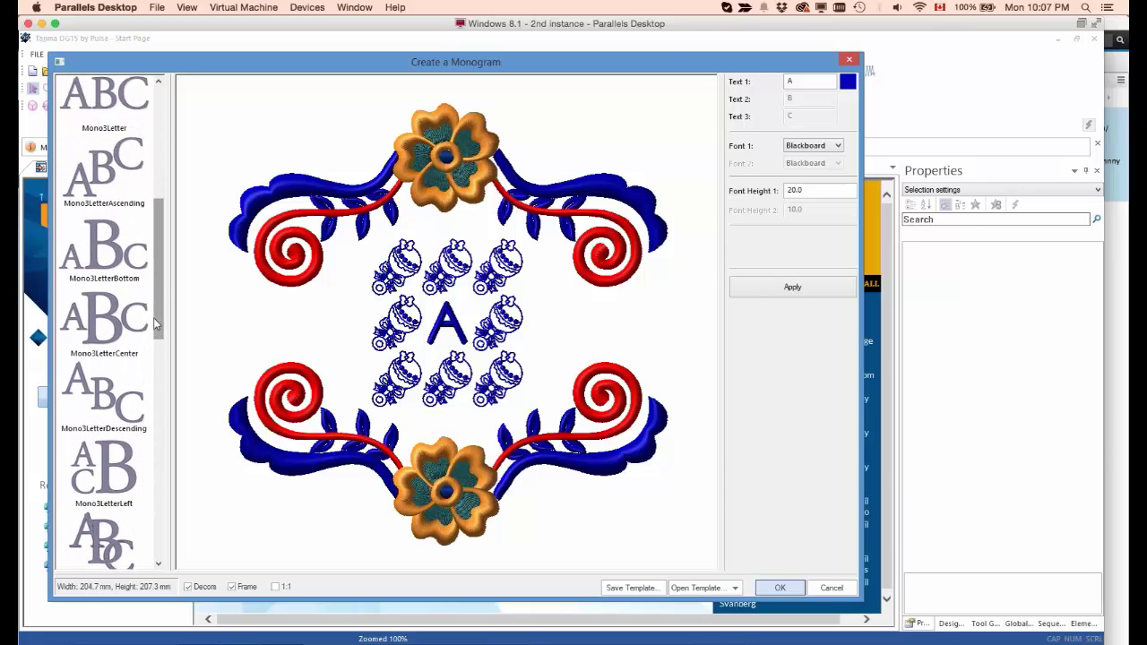
pyautogui.click(102, 324)
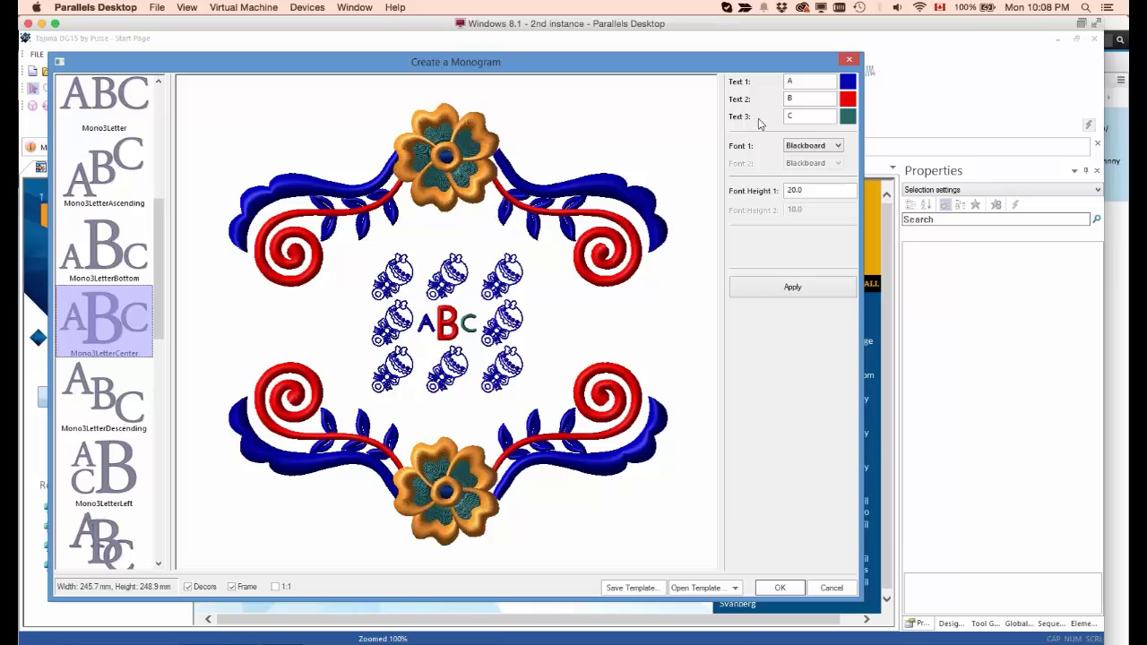
# Step: Set the three monogram texts to R, O and S, and turn off the decors around the letters
pyautogui.doubleClick(804, 82)
pyautogui.write('R')
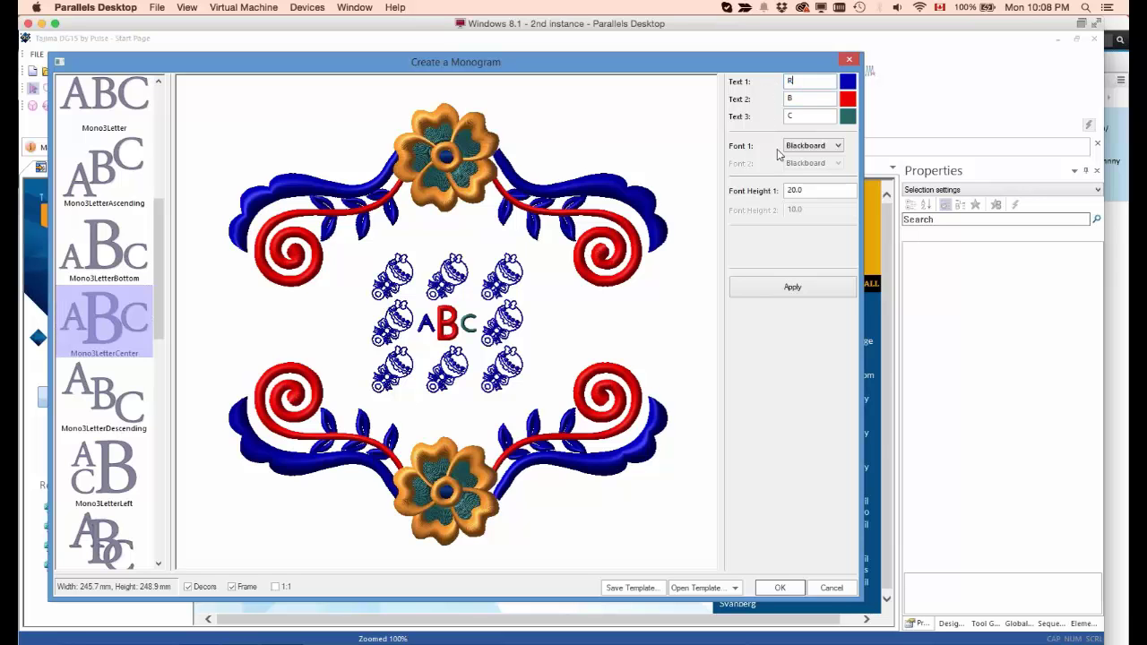
pyautogui.moveTo(797, 98); pyautogui.dragTo(765, 100)
pyautogui.write('O')
pyautogui.moveTo(789, 117); pyautogui.dragTo(783, 122)
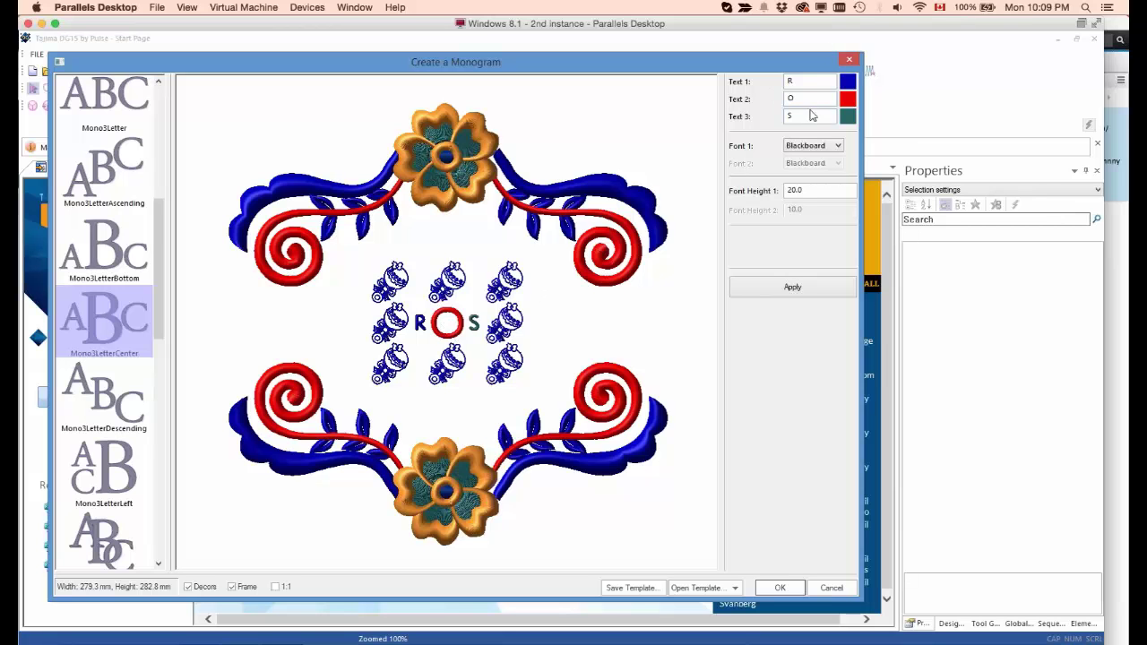
pyautogui.press('Tab')
pyautogui.click(189, 588)
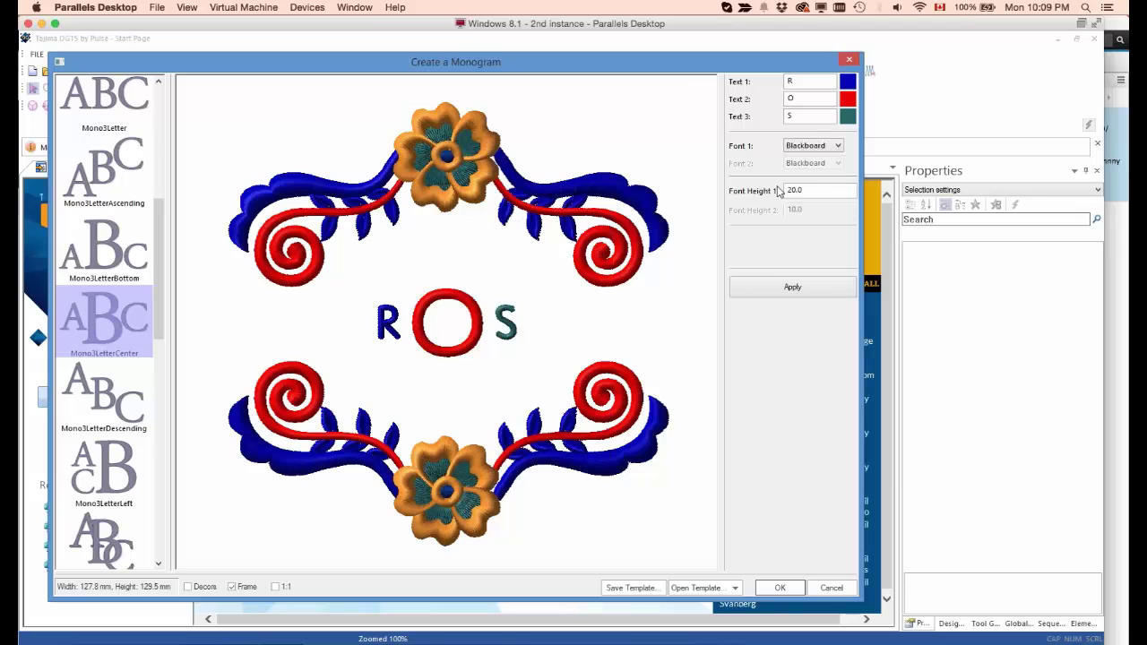
# Step: Recolour the letter R golden yellow from the Madeira 40 thread chart and update the preview
pyautogui.click(848, 82)
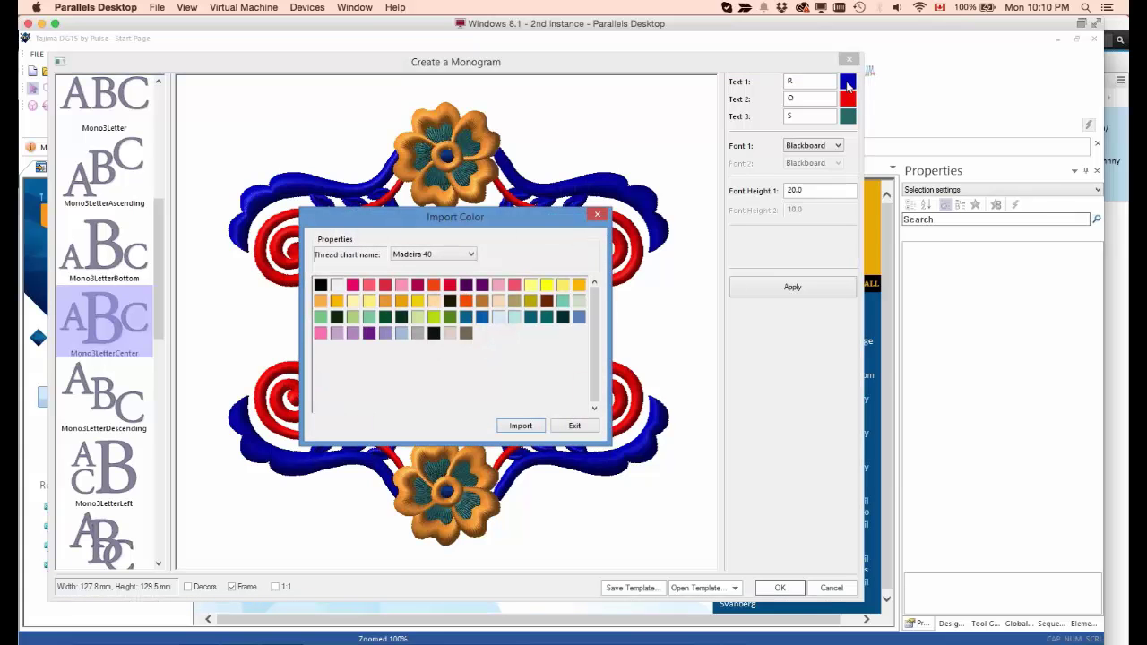
pyautogui.moveTo(540, 223); pyautogui.dragTo(565, 167)
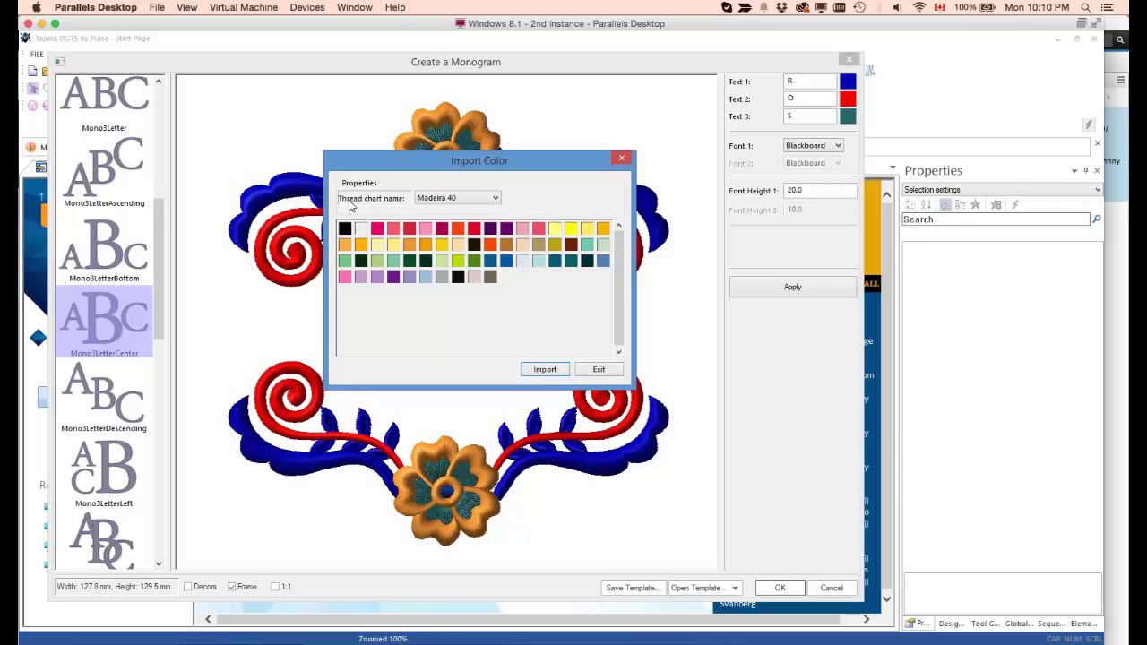
pyautogui.click(495, 198)
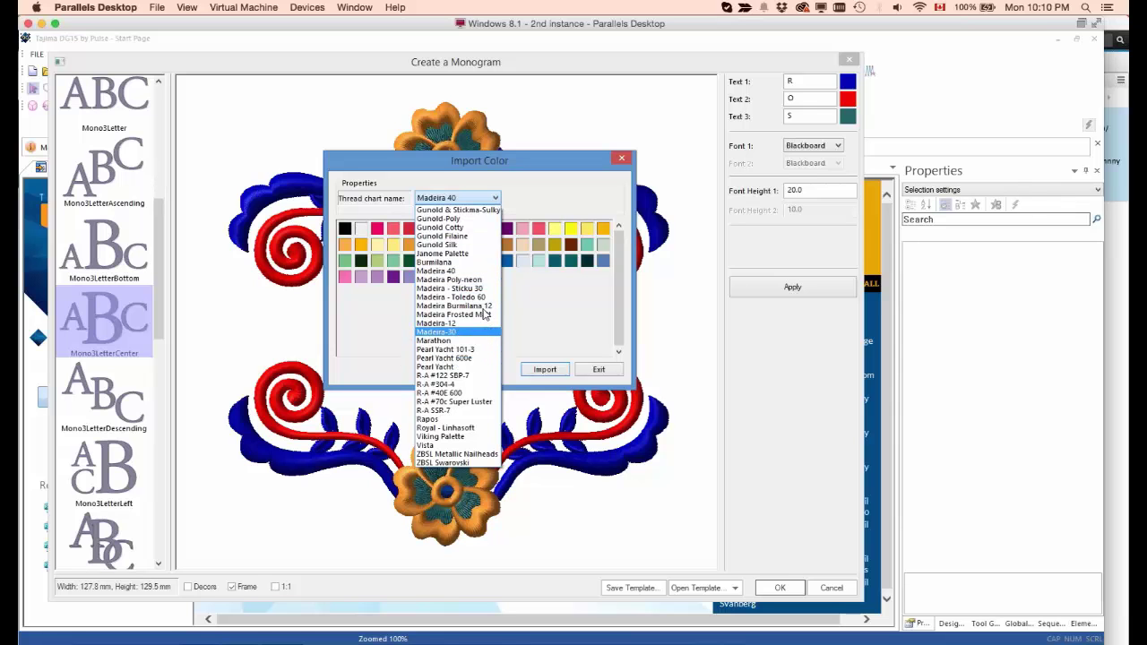
pyautogui.click(477, 201)
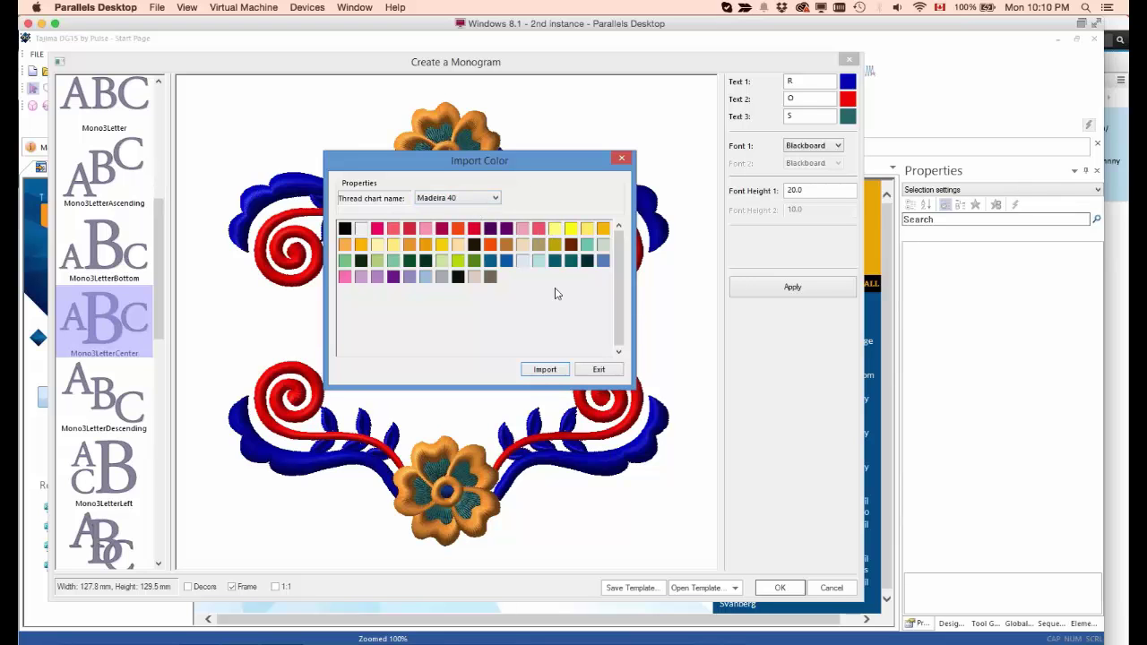
pyautogui.click(545, 369)
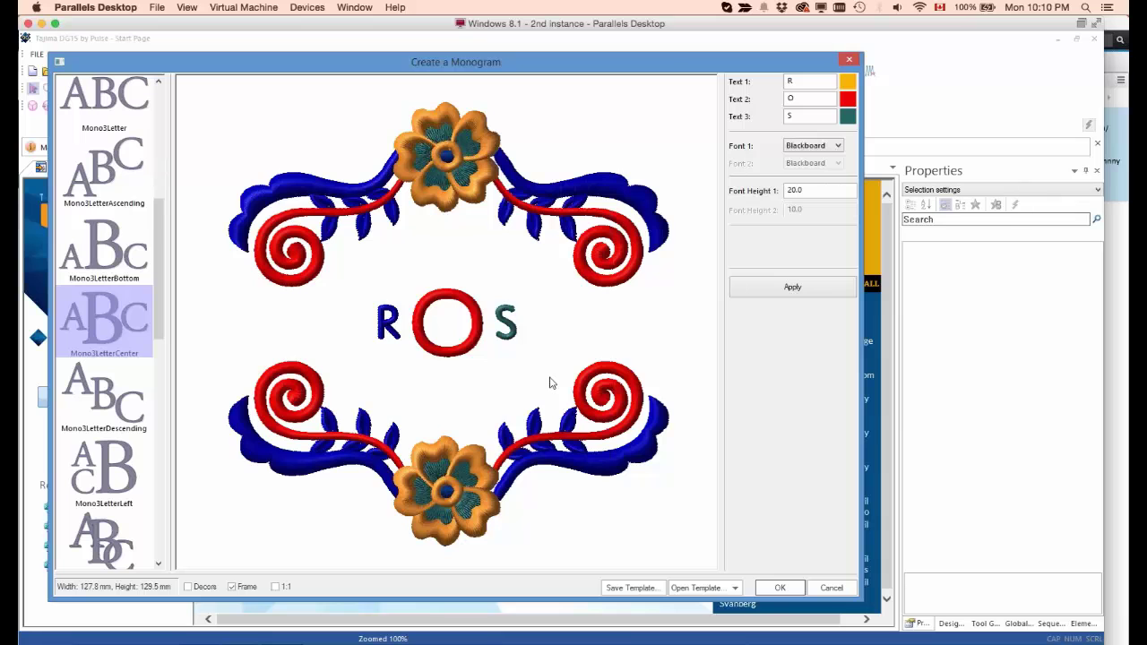
pyautogui.click(798, 288)
# Step: Recolour the letter O medium blue and the S light yellow from the Madeira 40 chart, and update the preview
pyautogui.click(847, 100)
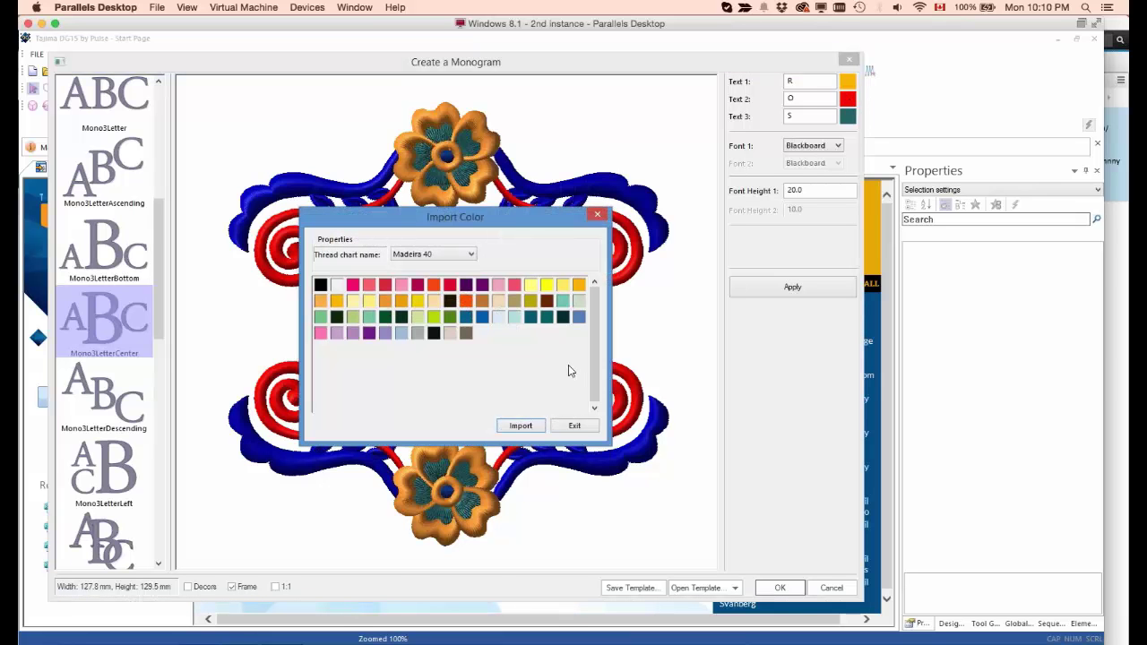
pyautogui.click(580, 317)
pyautogui.click(531, 427)
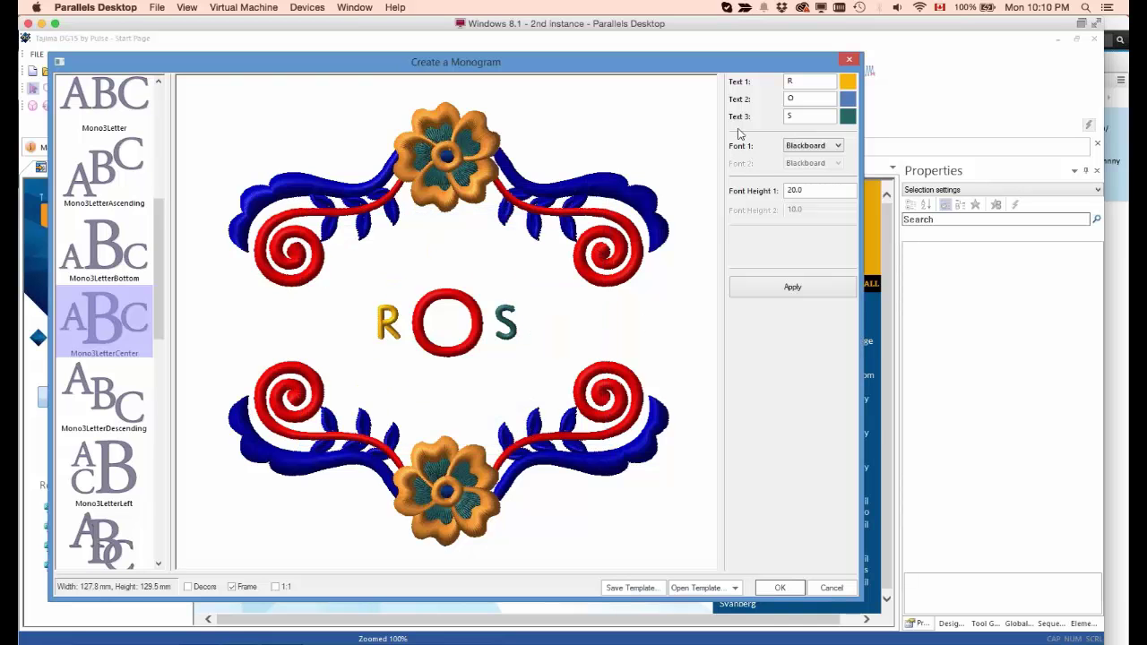
pyautogui.click(848, 117)
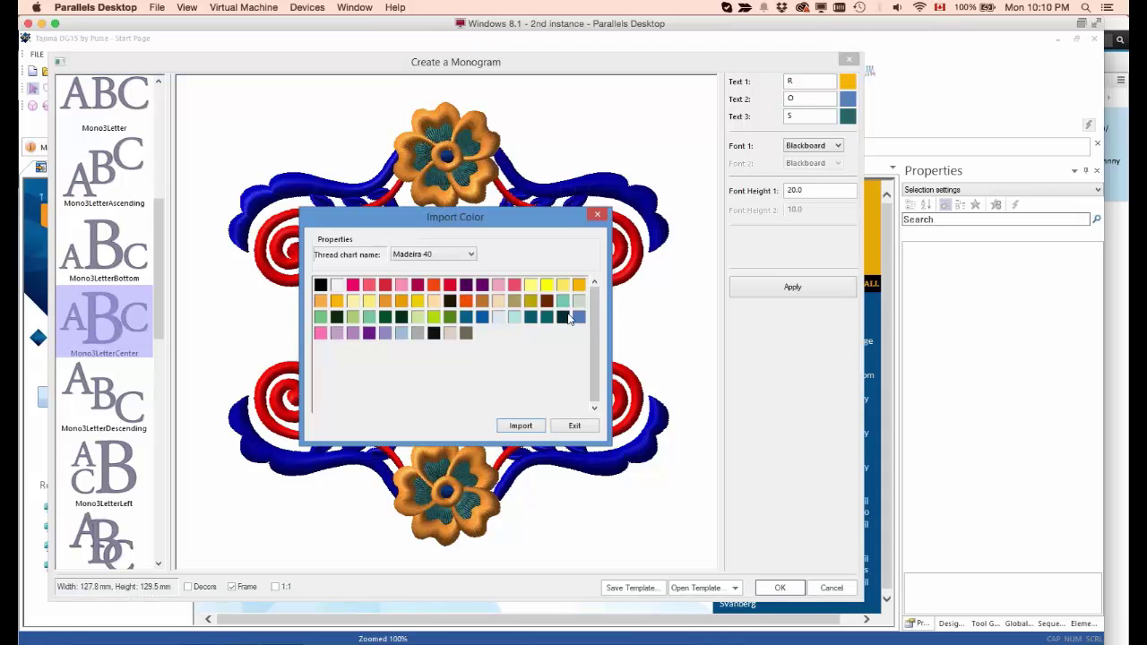
pyautogui.click(531, 286)
pyautogui.click(538, 428)
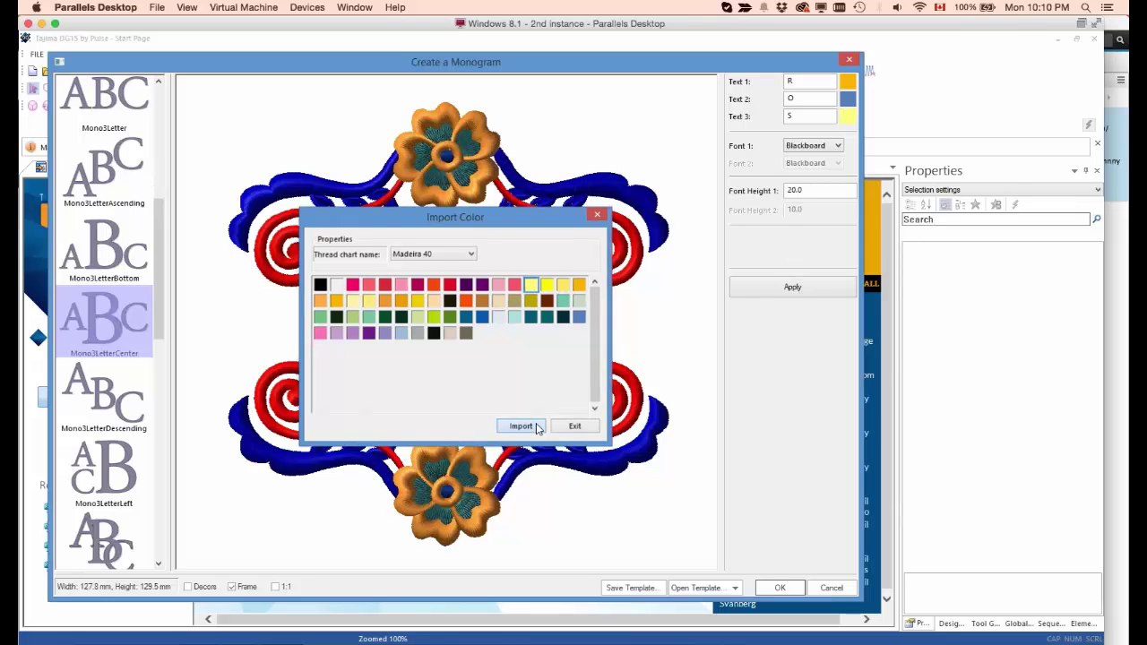
pyautogui.click(793, 288)
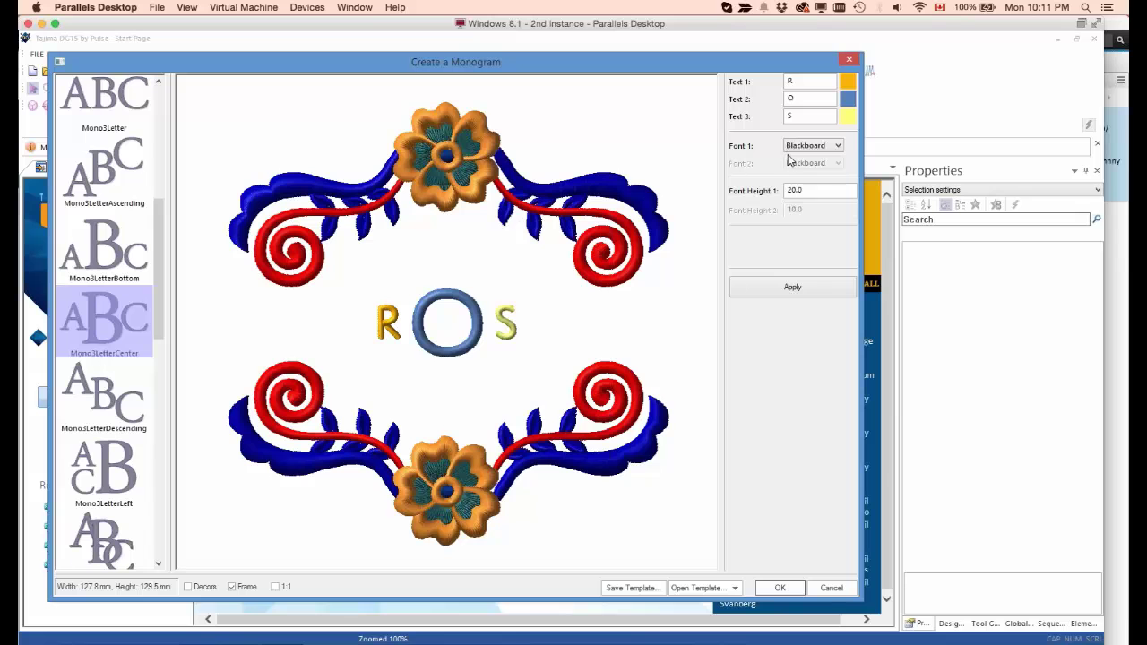
# Step: Set the monogram's Font 1 to Bridal Path and apply it to the preview
pyautogui.click(838, 147)
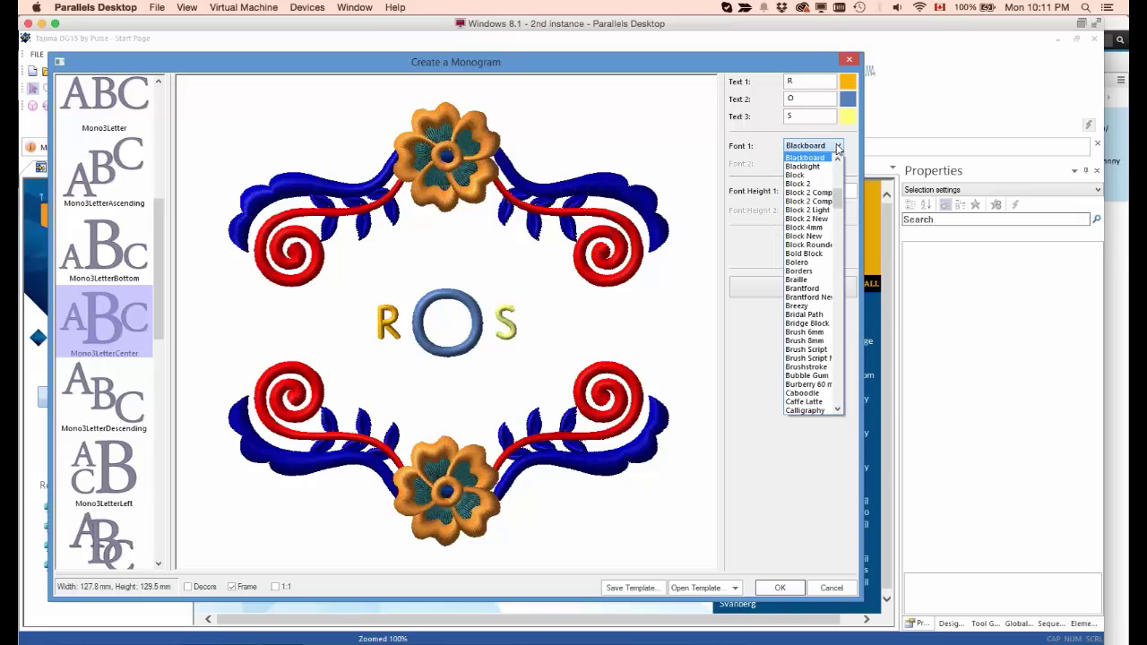
pyautogui.moveTo(838, 205); pyautogui.dragTo(839, 213)
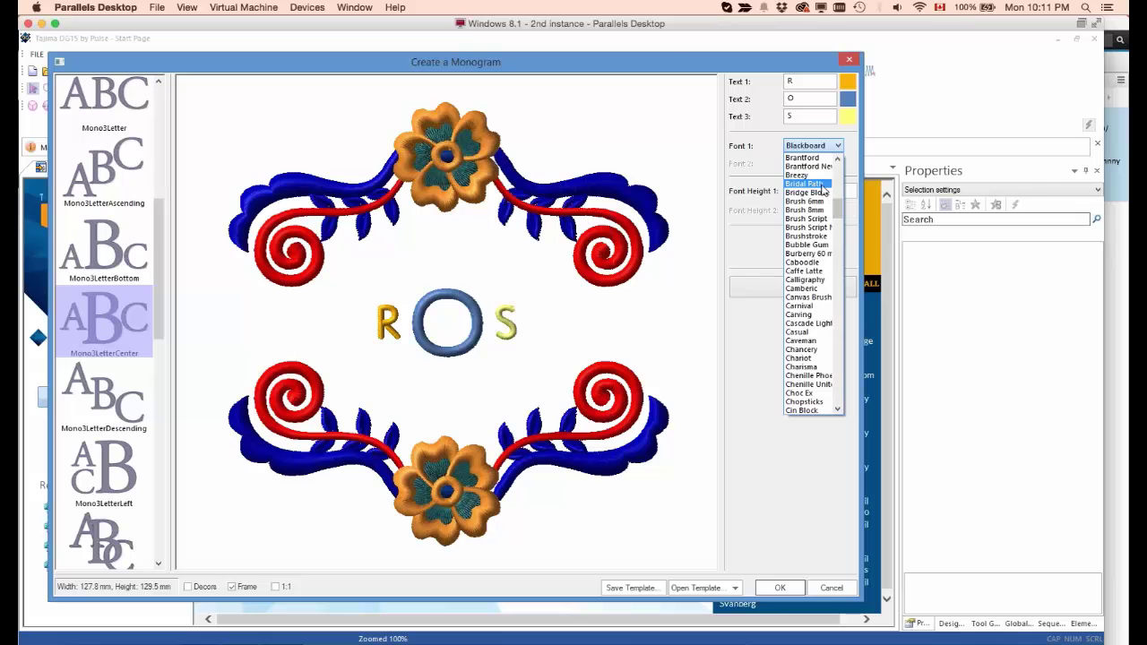
pyautogui.click(819, 184)
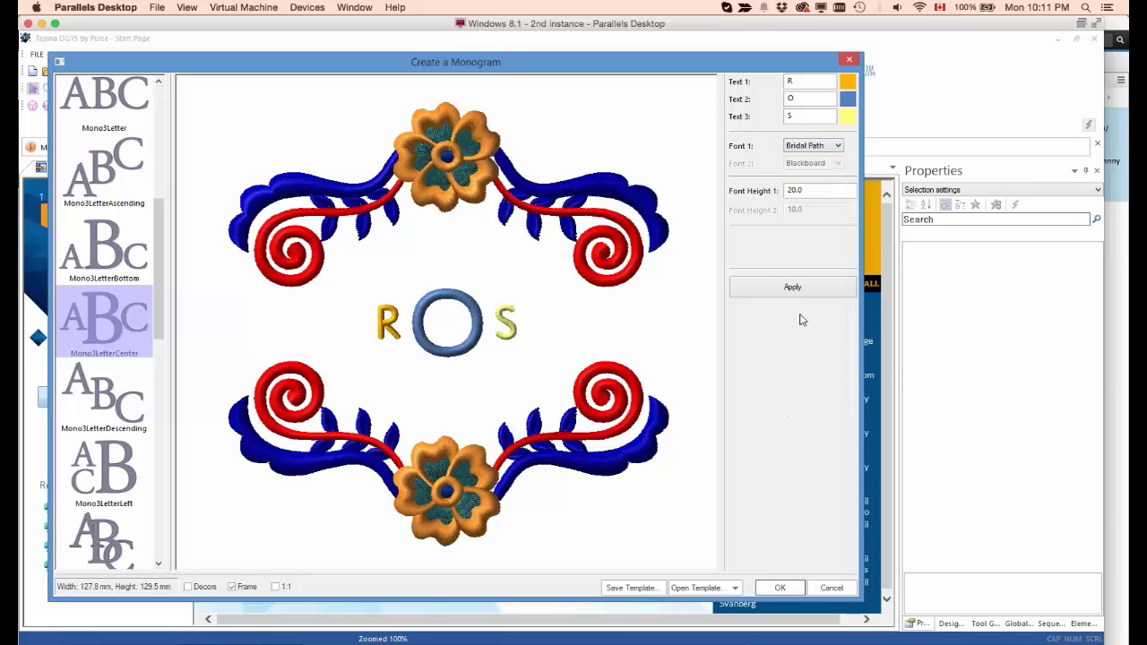
pyautogui.click(799, 291)
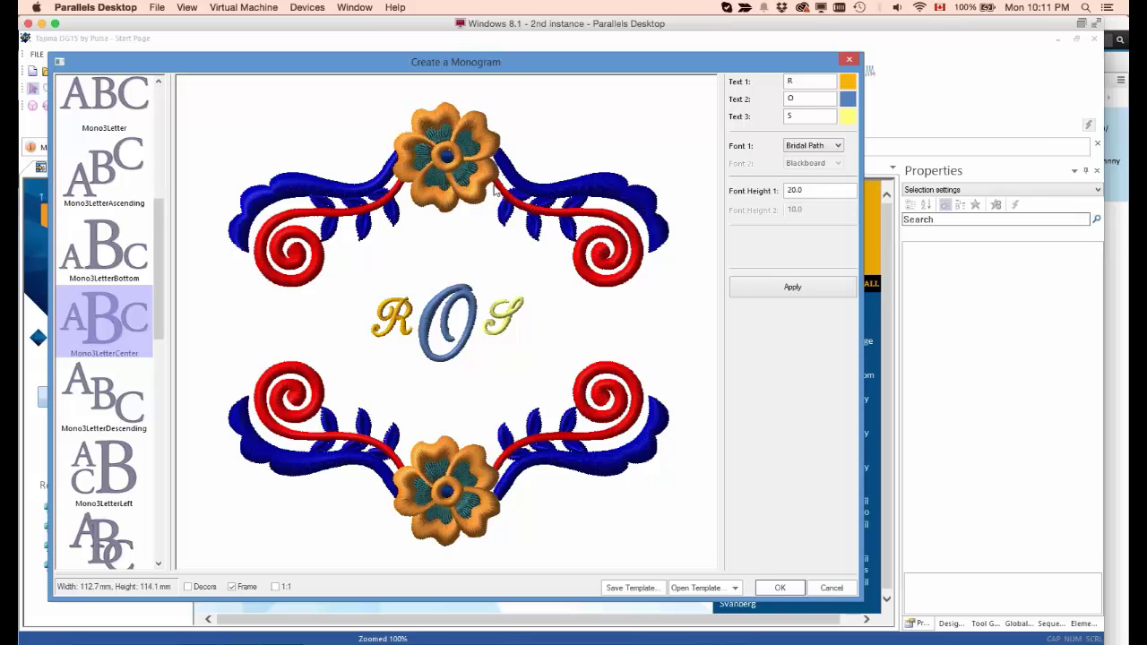
# Step: Replace the flower frame with MPM-CD002 and generate the monogram as an embroidery design
pyautogui.click(455, 162)
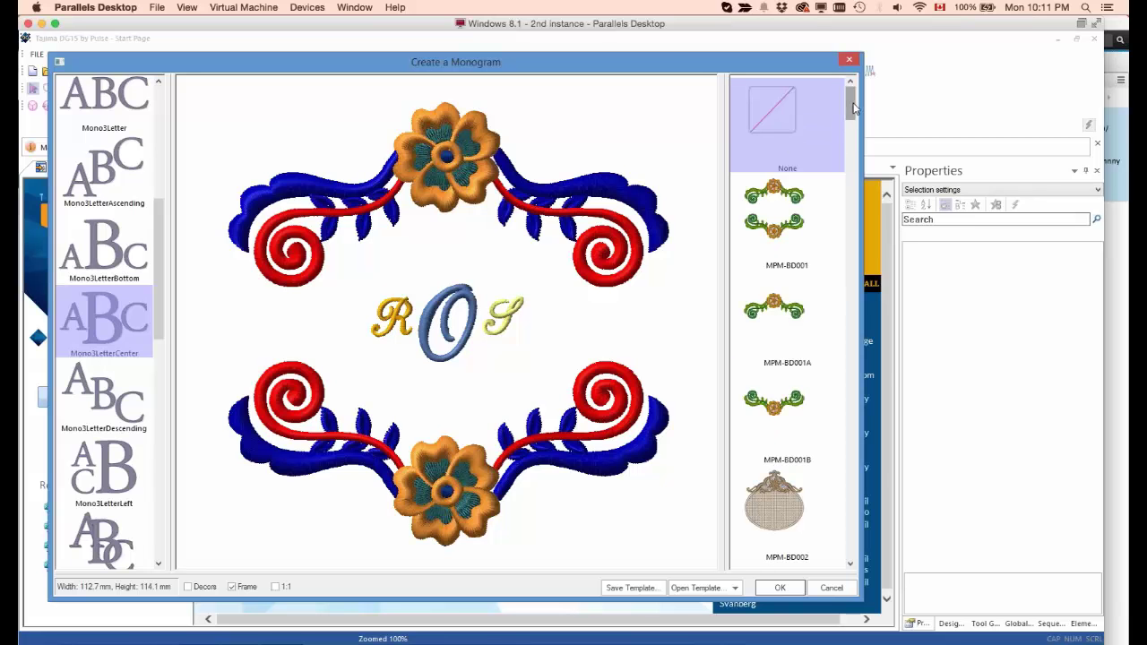
pyautogui.moveTo(851, 105); pyautogui.dragTo(853, 256)
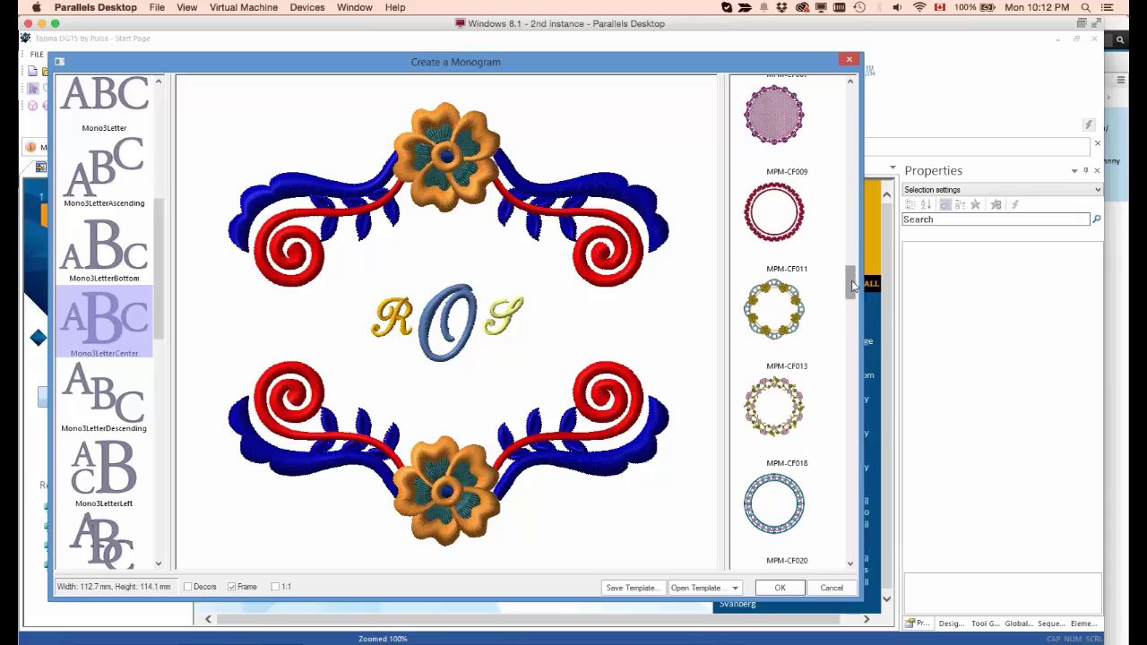
pyautogui.moveTo(852, 300); pyautogui.dragTo(879, 232)
pyautogui.click(787, 223)
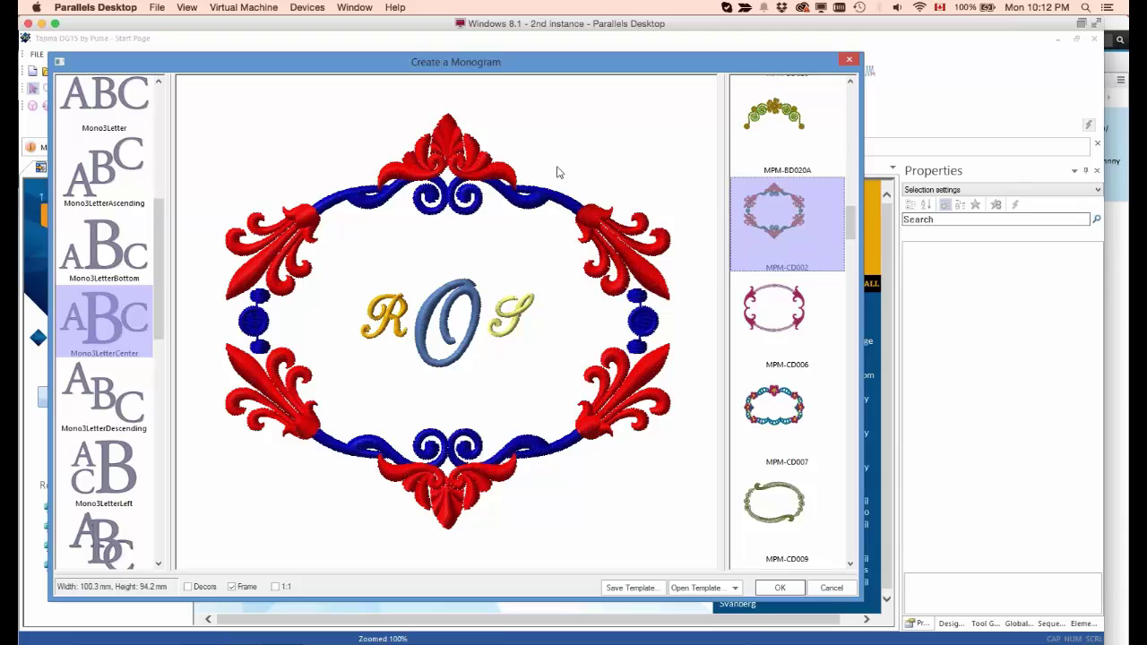
pyautogui.moveTo(556, 67); pyautogui.dragTo(553, 50)
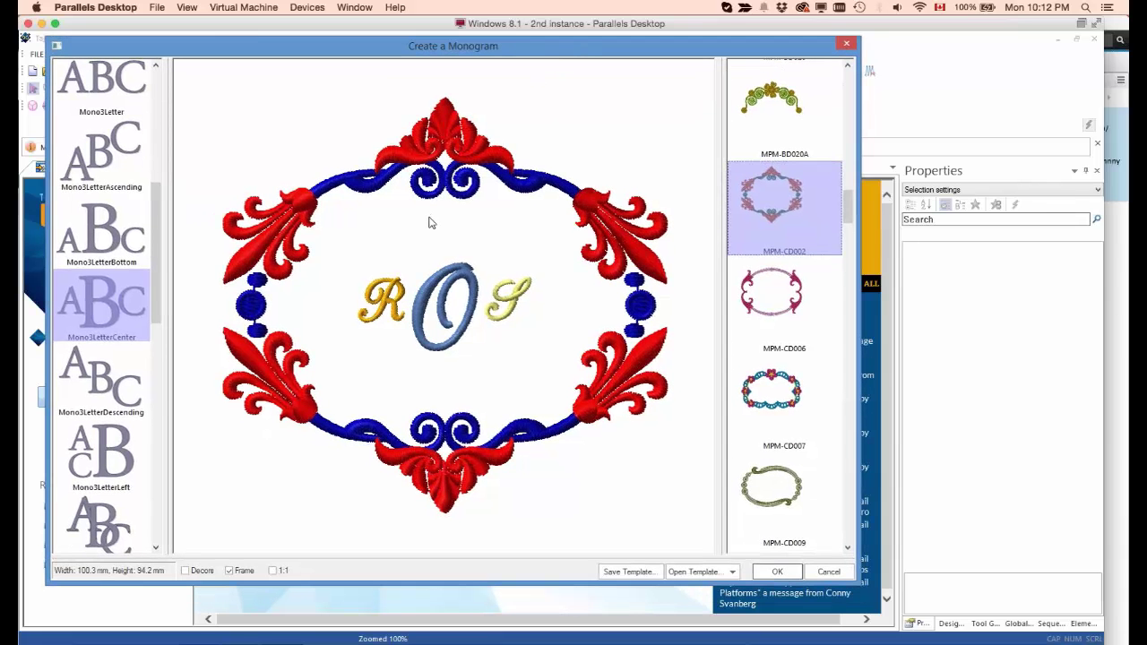
pyautogui.click(777, 572)
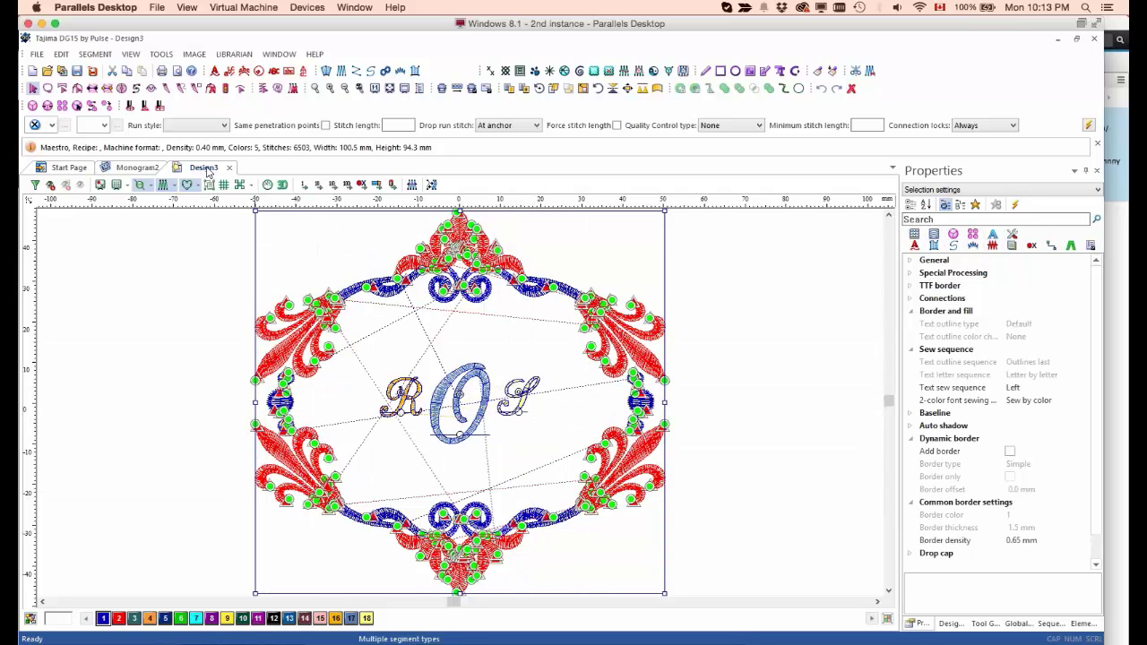
# Step: Review the Monogram2 setup document, return to the generated Design3 and deselect all of its segments
pyautogui.click(141, 171)
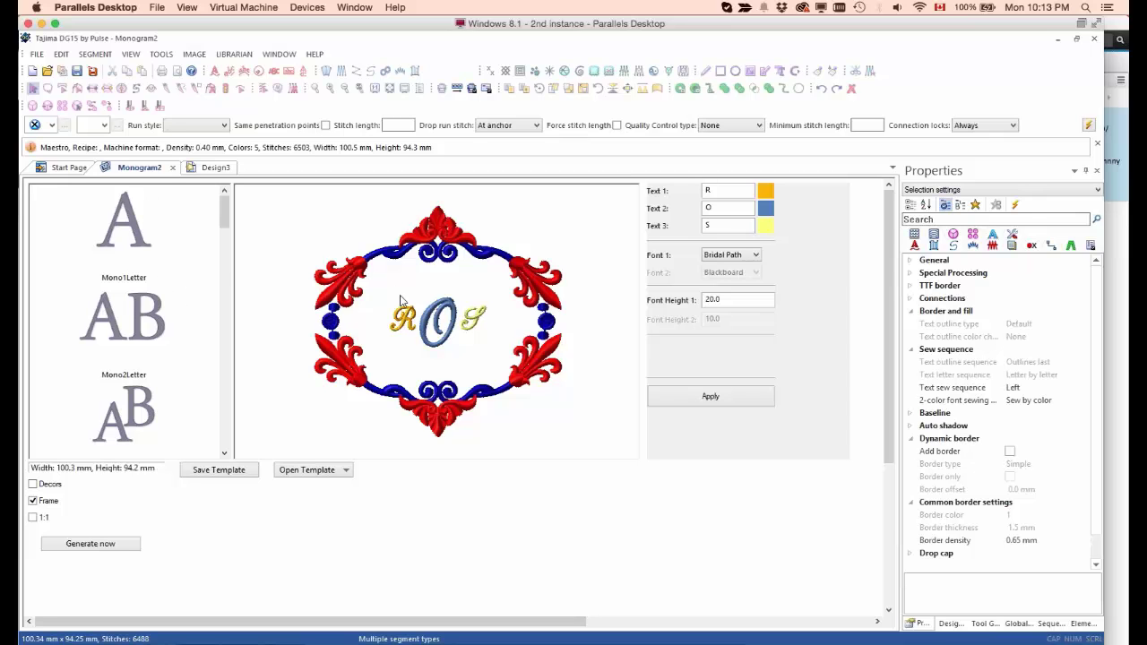
pyautogui.click(210, 169)
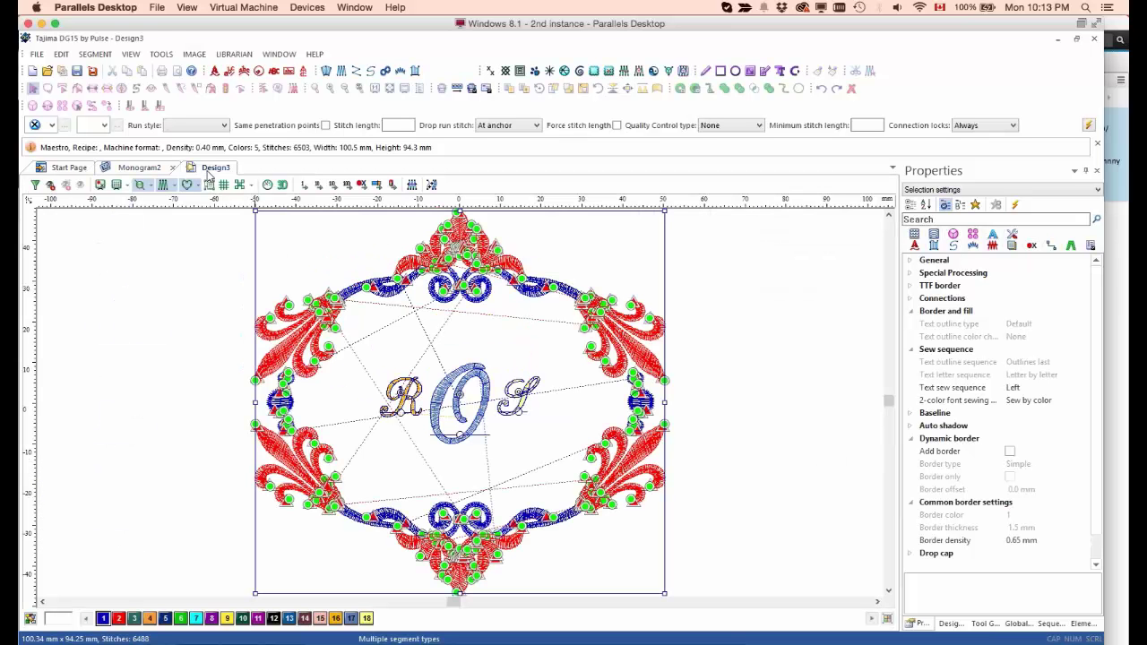
pyautogui.click(758, 348)
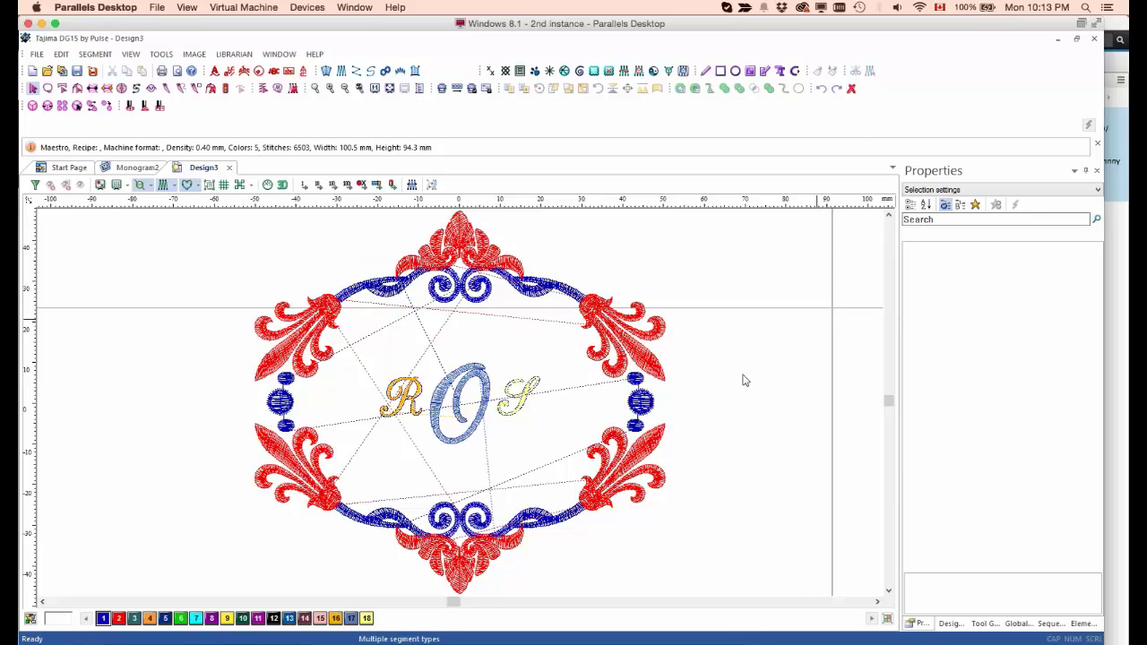
# Step: Select the letter R, focus on the three initials and enlarge the R to about 12.0 by 11.55 mm
pyautogui.moveTo(369, 369); pyautogui.dragTo(406, 399)
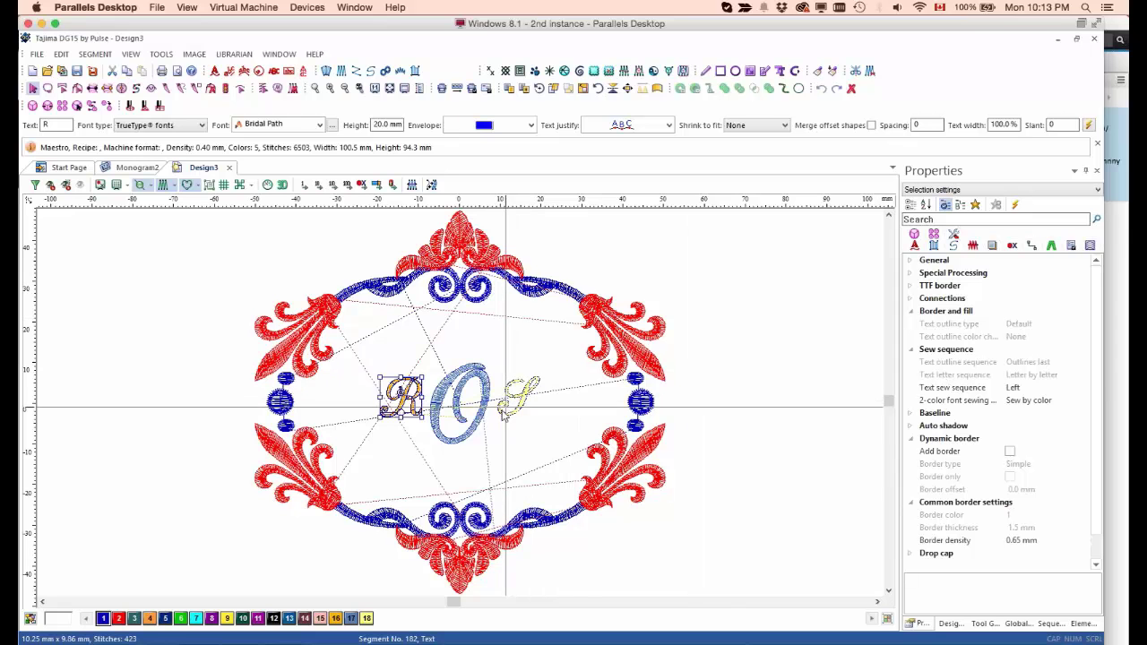
pyautogui.press('z')
pyautogui.moveTo(371, 350); pyautogui.dragTo(584, 463)
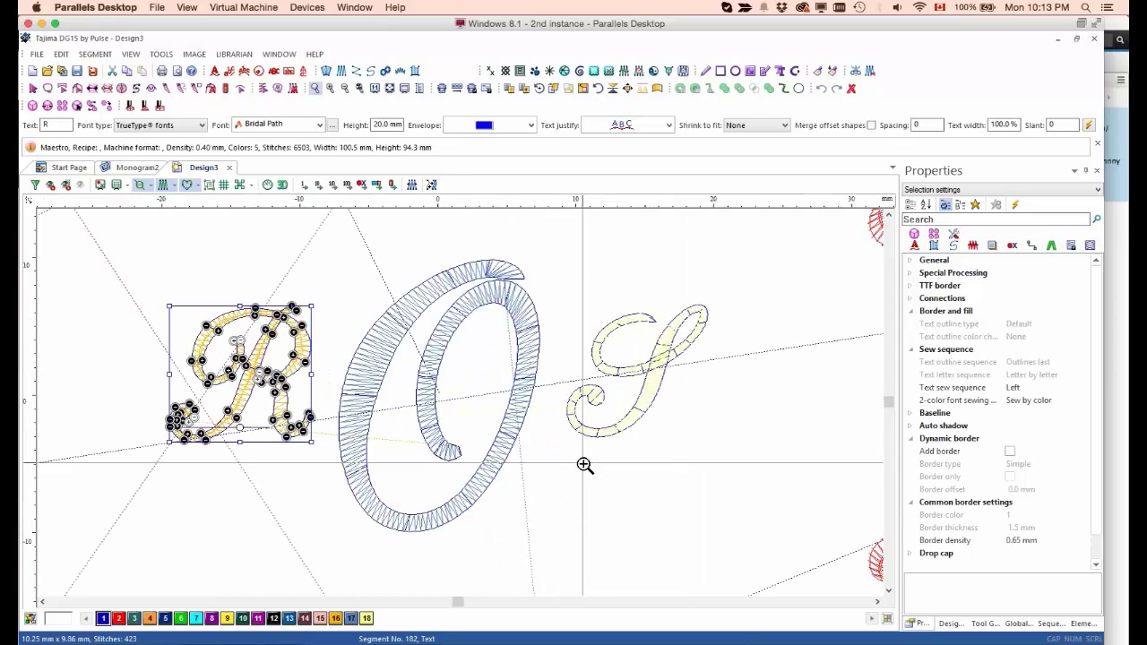
pyautogui.press('Escape')
pyautogui.moveTo(313, 307); pyautogui.dragTo(336, 283)
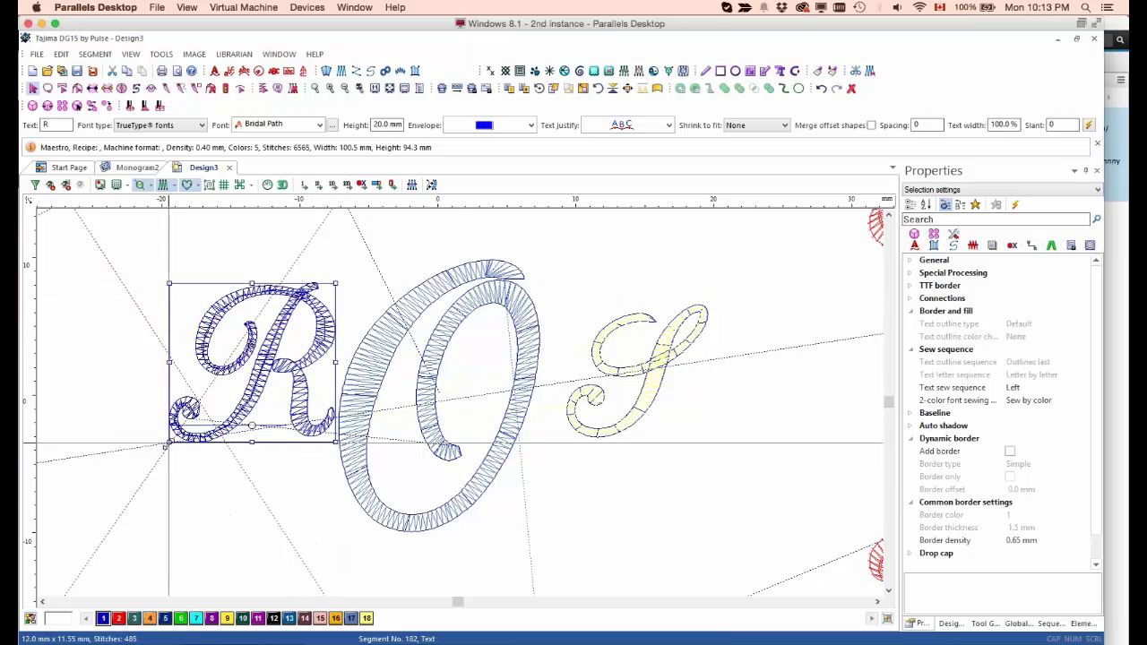
# Step: Enlarge the letter R to about 13.6 by 13.05 mm and recolour it with thread 16
pyautogui.moveTo(167, 443); pyautogui.dragTo(147, 462)
pyautogui.moveTo(297, 412); pyautogui.dragTo(283, 412)
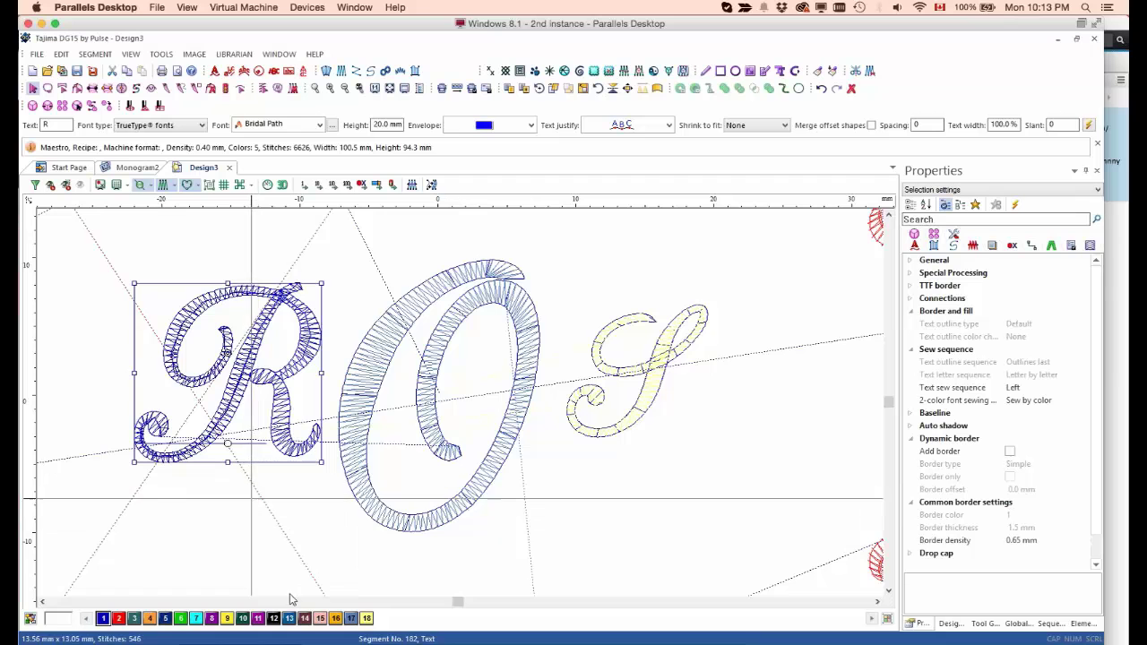
pyautogui.click(336, 620)
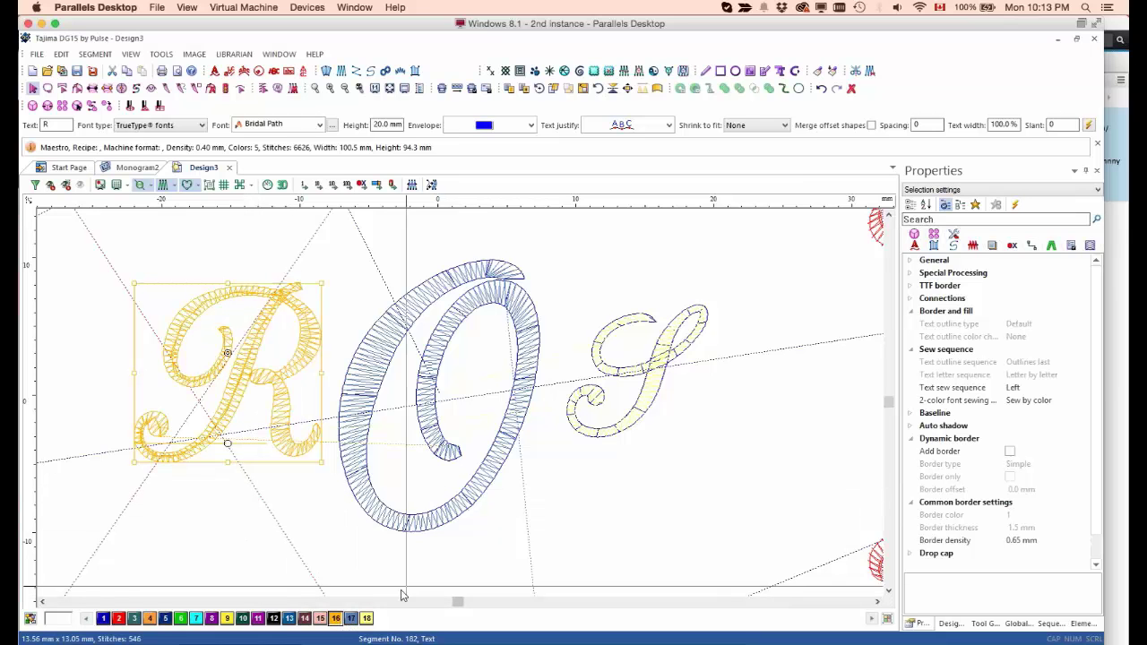
# Step: Select the letter S, enlarge it to about 14.8 by 13.95 mm and assign thread 18 to it
pyautogui.moveTo(574, 465); pyautogui.dragTo(711, 376)
pyautogui.moveTo(707, 437); pyautogui.dragTo(751, 476)
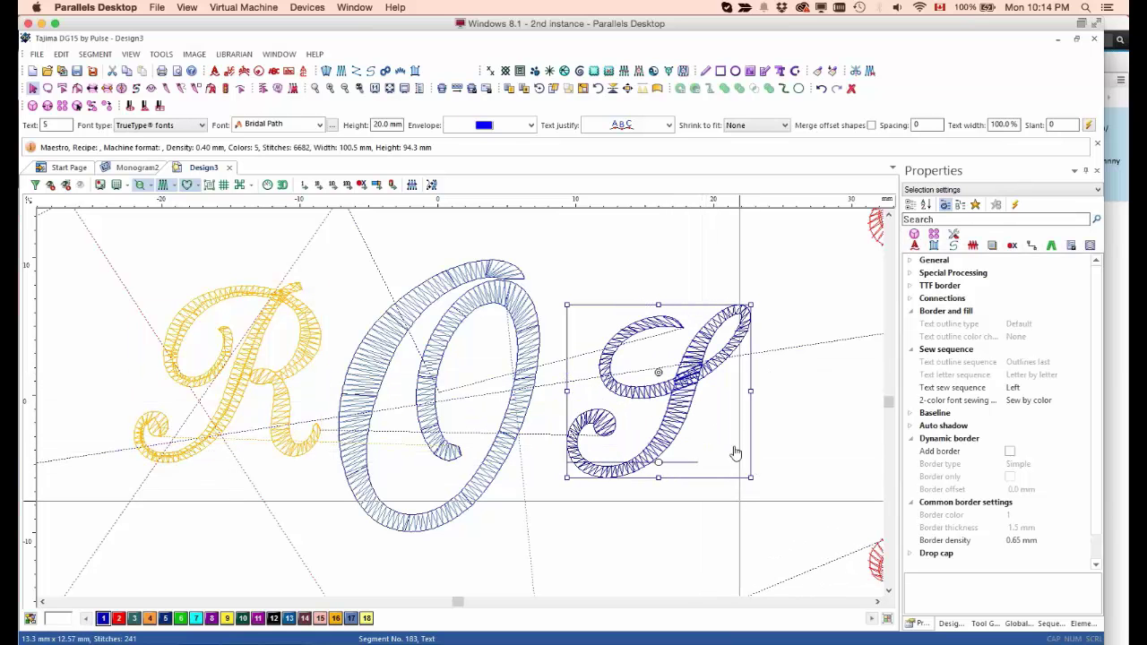
pyautogui.moveTo(751, 305); pyautogui.dragTo(770, 287)
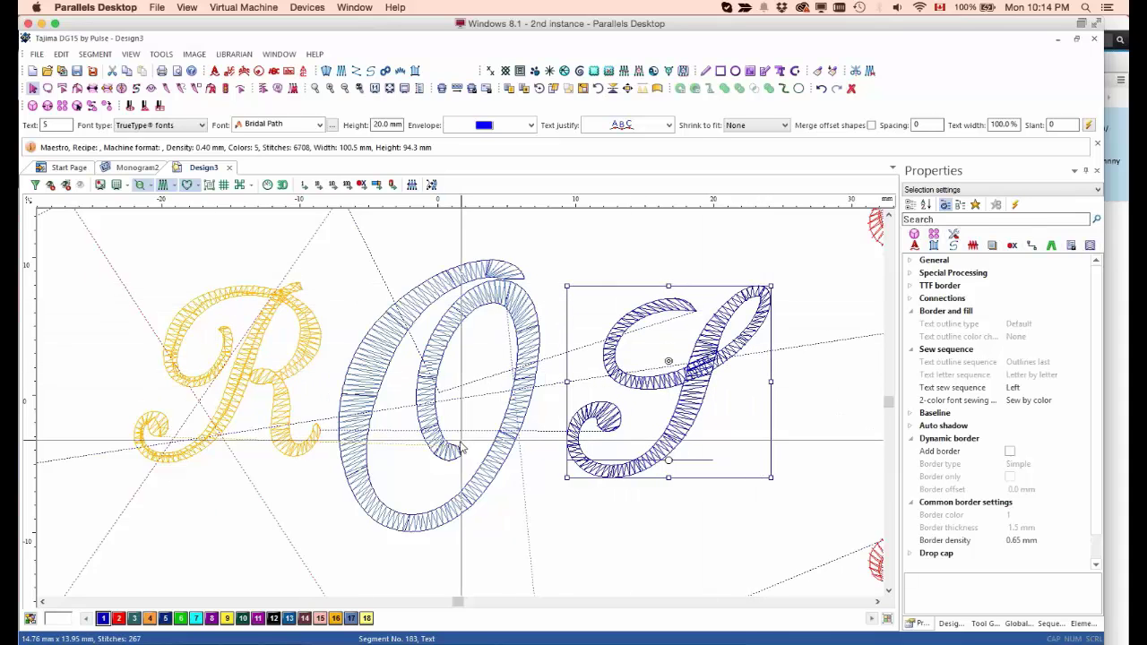
pyautogui.click(366, 618)
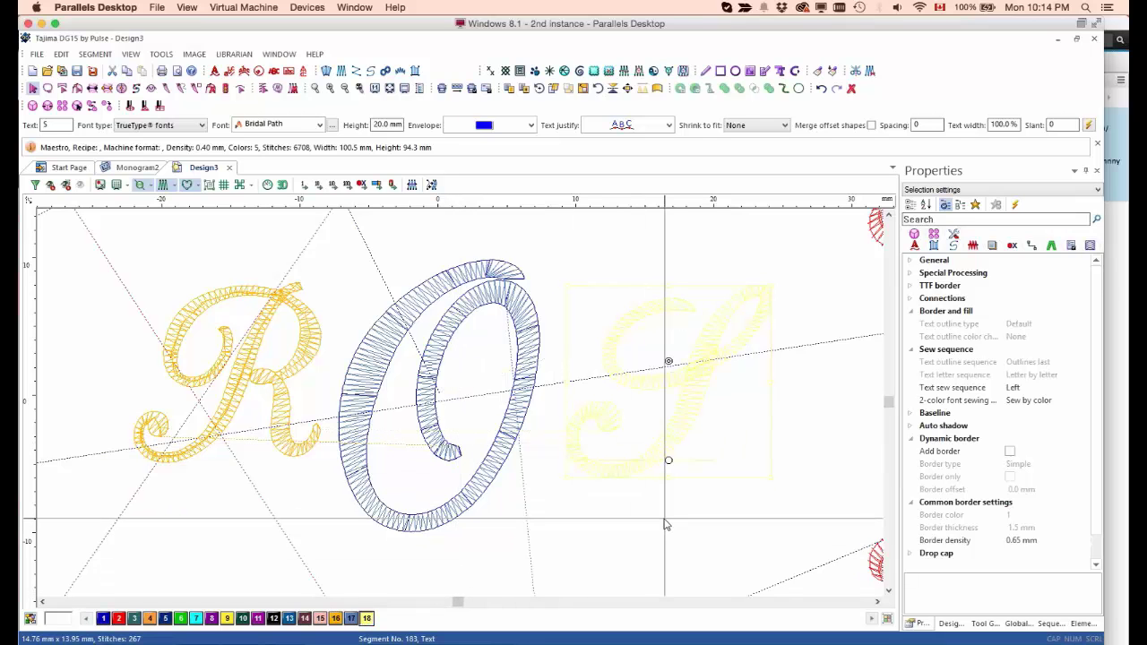
# Step: Display the stitches in 3D with nothing selected and view the whole framed monogram
pyautogui.press('t')
pyautogui.click(699, 547)
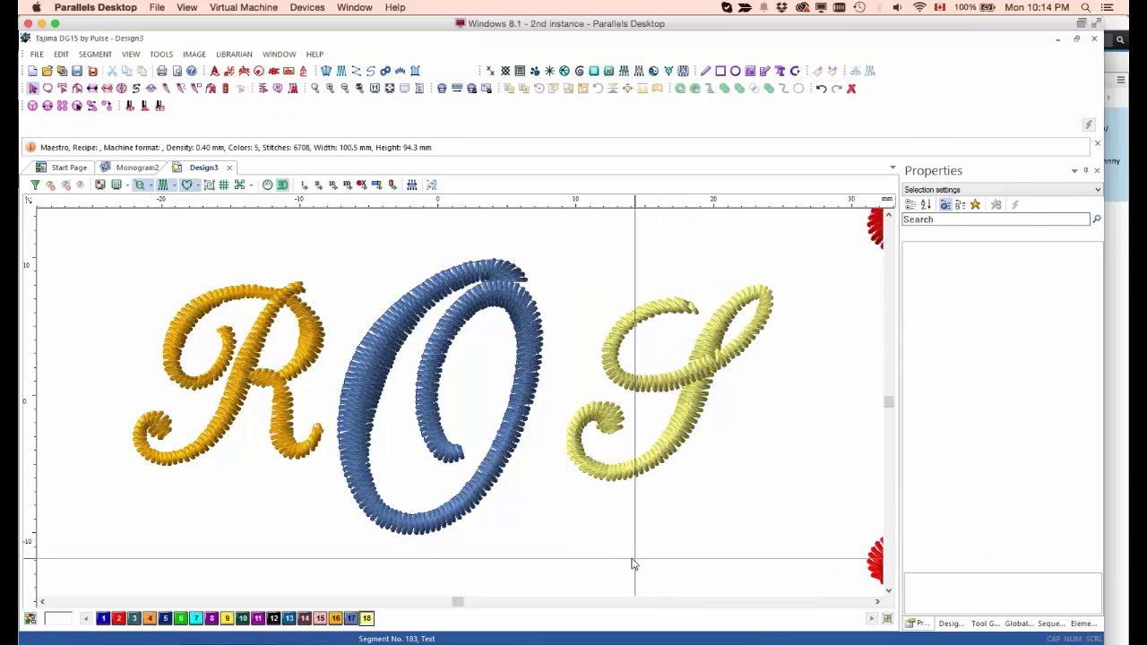
pyautogui.scroll(-2, 633, 564)
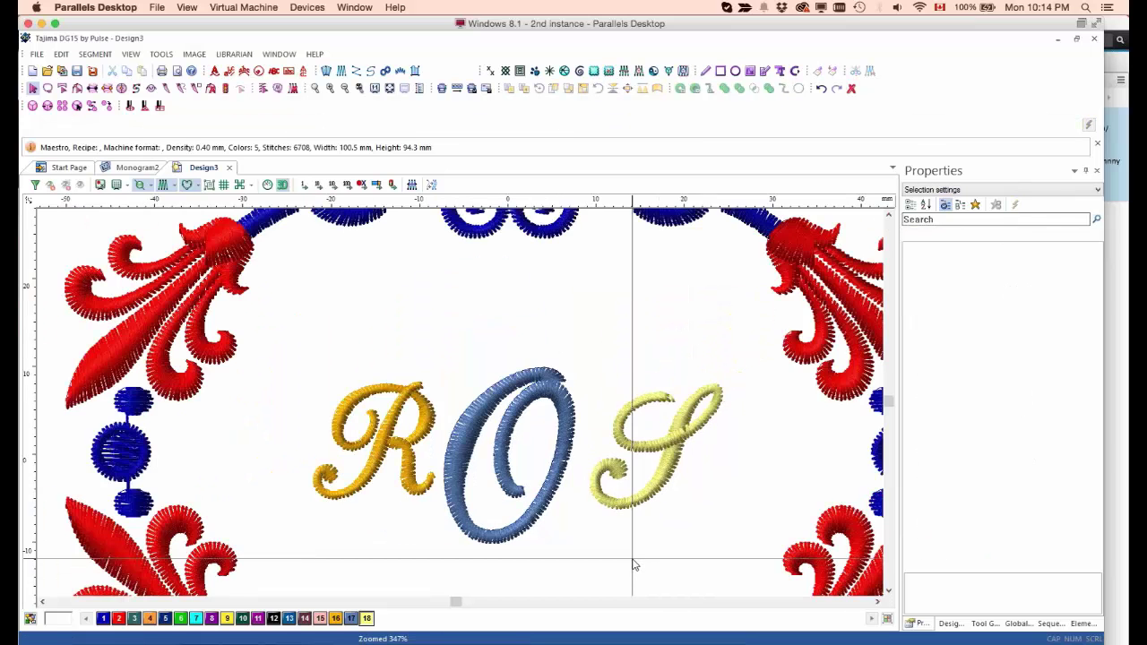
pyautogui.scroll(-2, 634, 564)
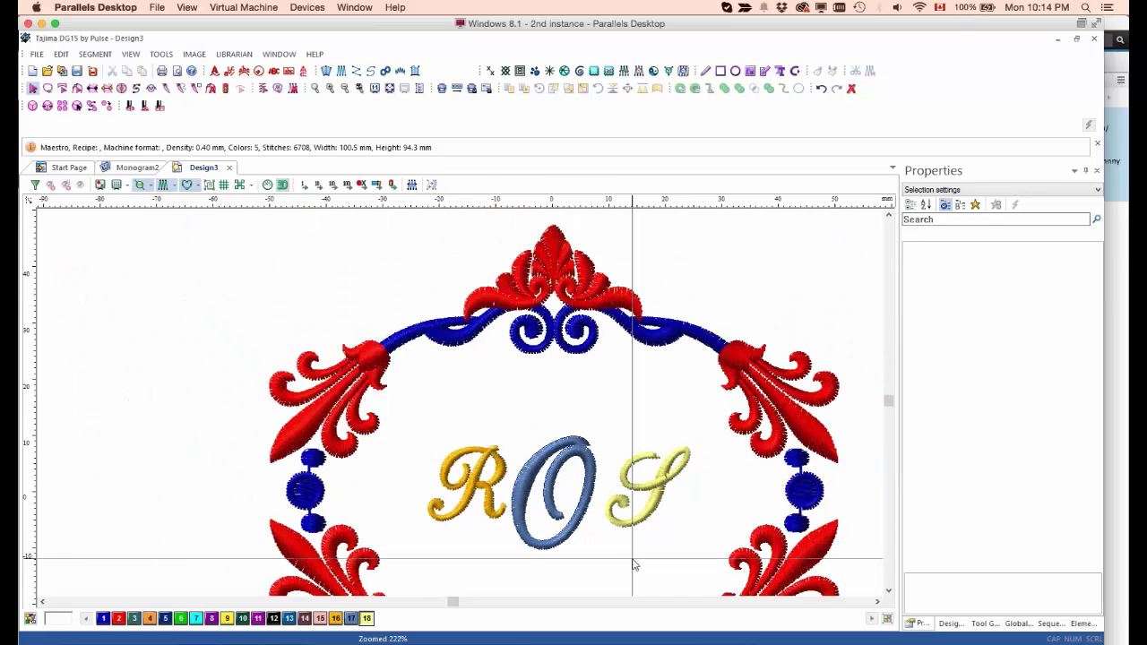
pyautogui.scroll(-1, 633, 557)
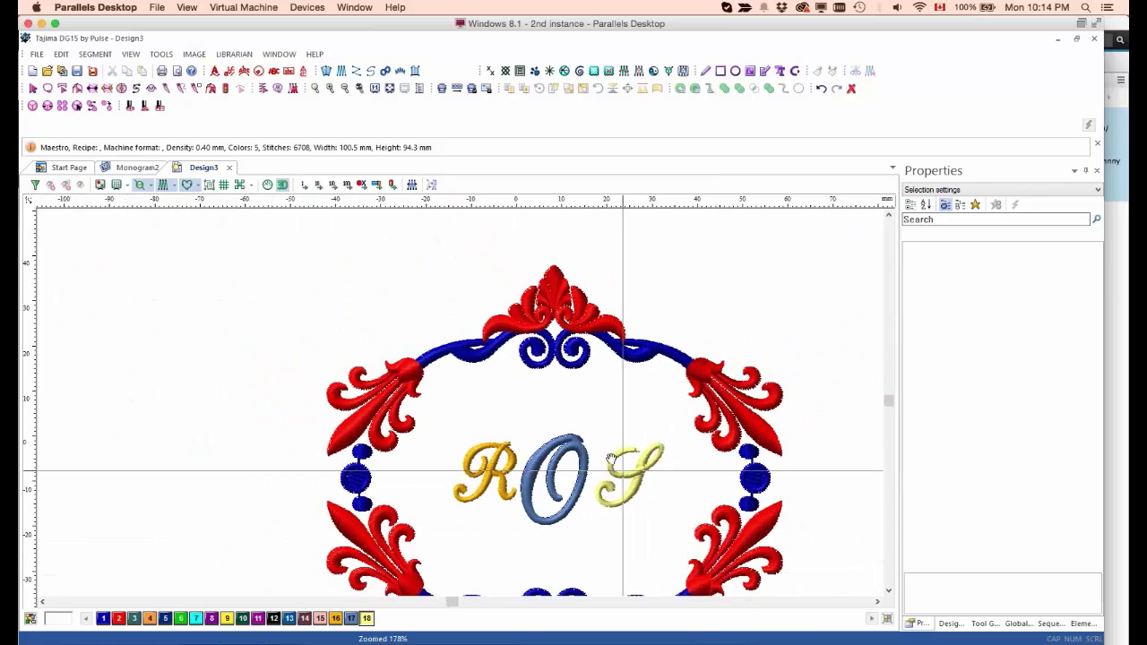
pyautogui.scroll(-1, 610, 458)
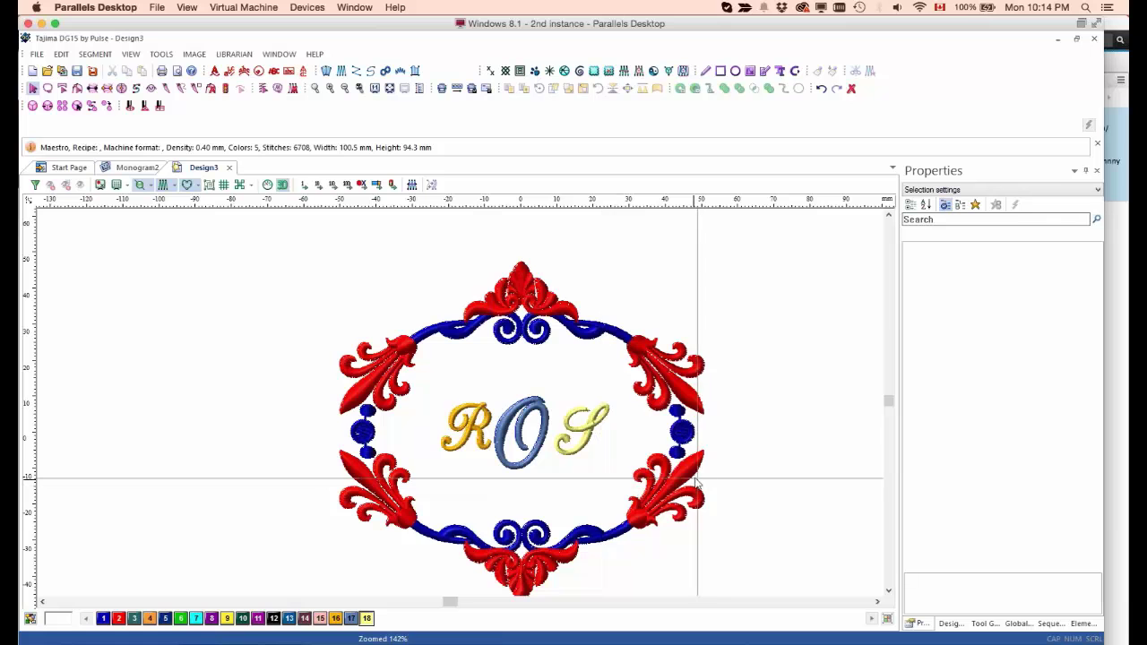
# Step: Browse the frame's individual satin path and run segments in the Sequence View
pyautogui.click(1049, 624)
pyautogui.scroll(8, 1099, 580)
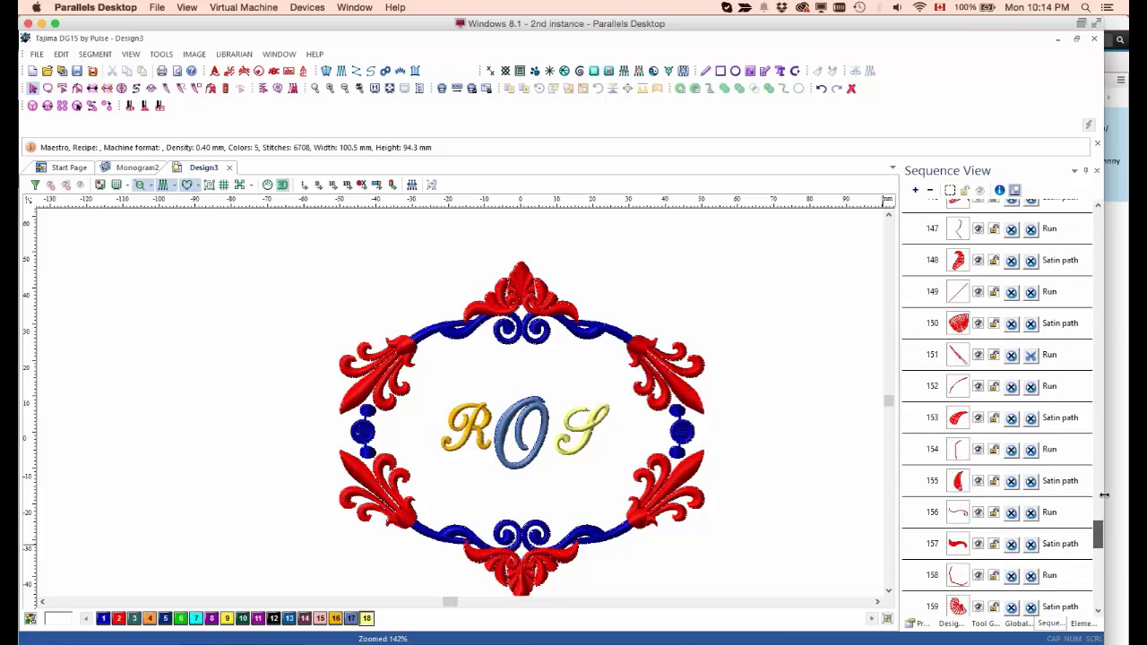
pyautogui.scroll(5, 1107, 489)
pyautogui.moveTo(1097, 507); pyautogui.dragTo(1097, 353)
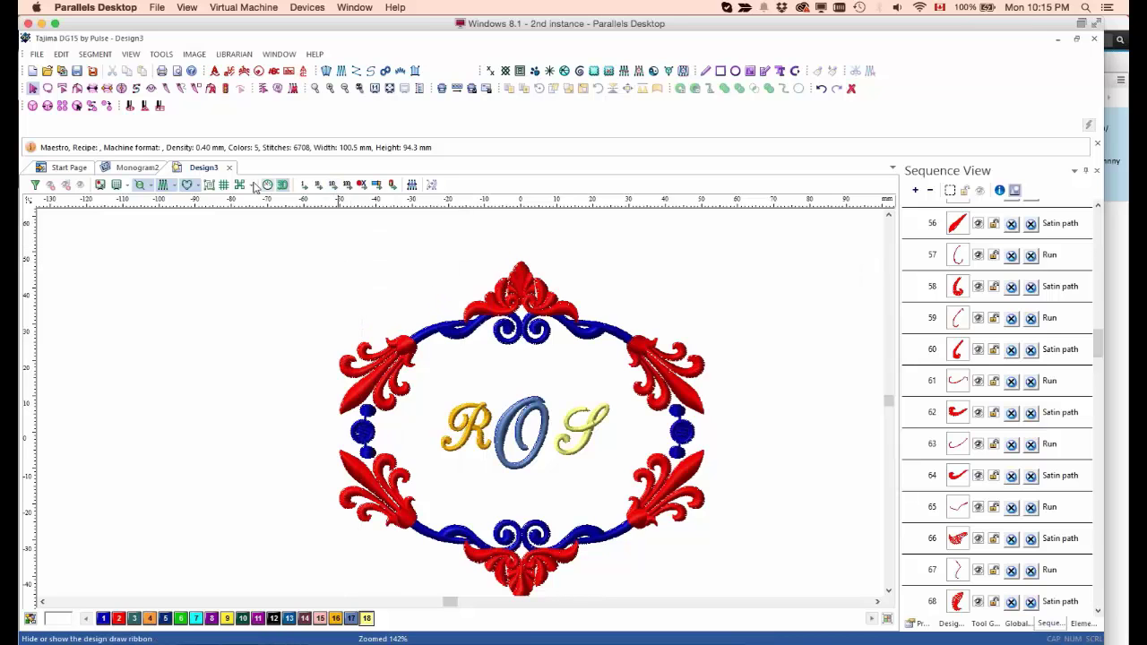
# Step: Close Design3 without saving its changes and close the Monogram2 document
pyautogui.click(229, 167)
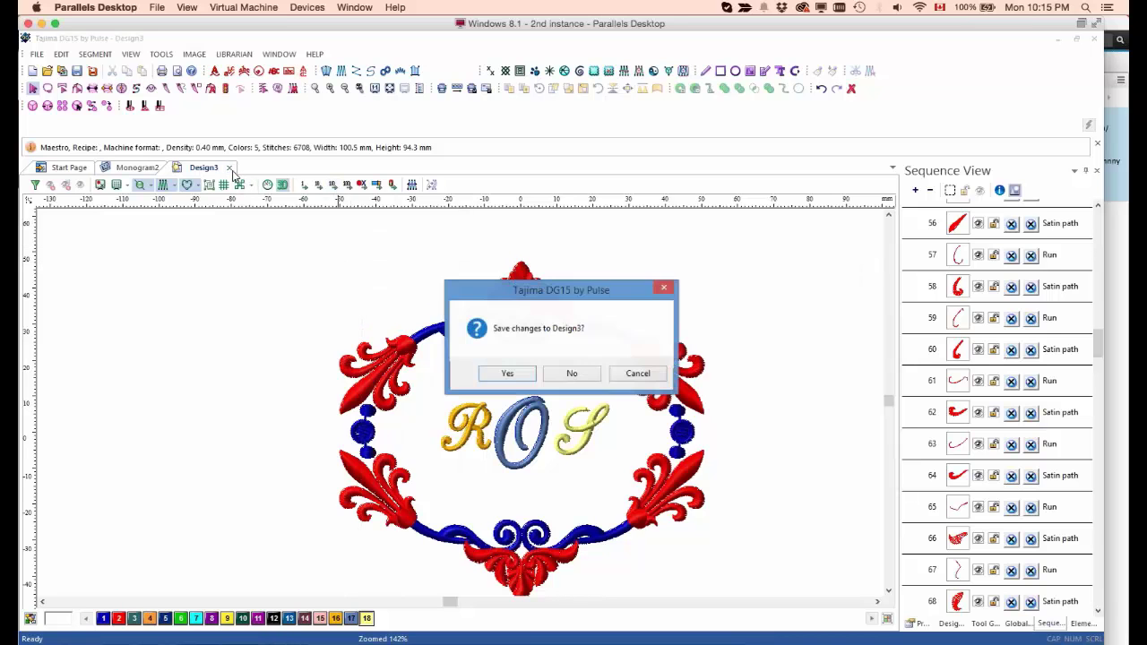
pyautogui.click(566, 373)
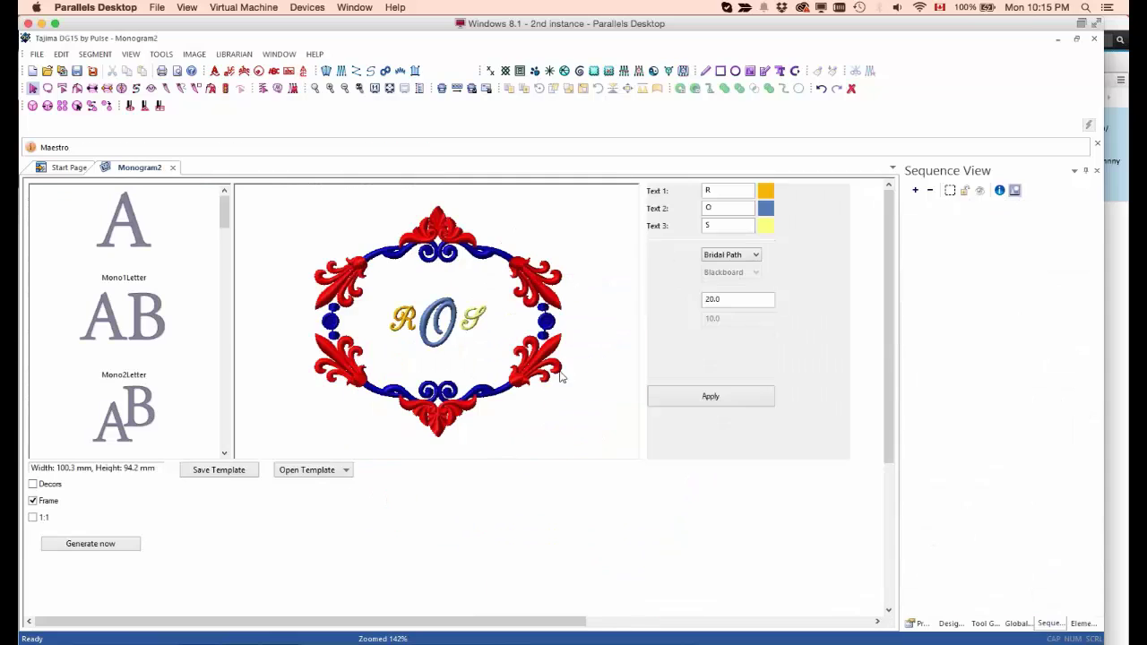
pyautogui.click(173, 169)
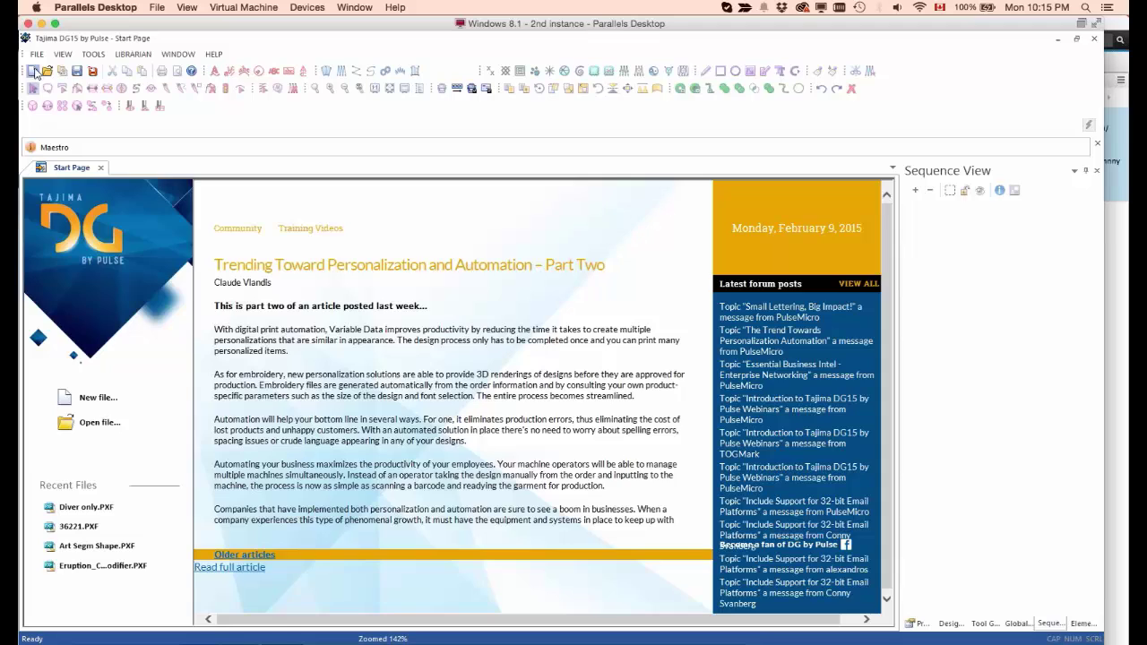
# Step: Create a new blank design and choose the Lasso font from the New Fonts DG15 category for its lettering
pyautogui.click(33, 71)
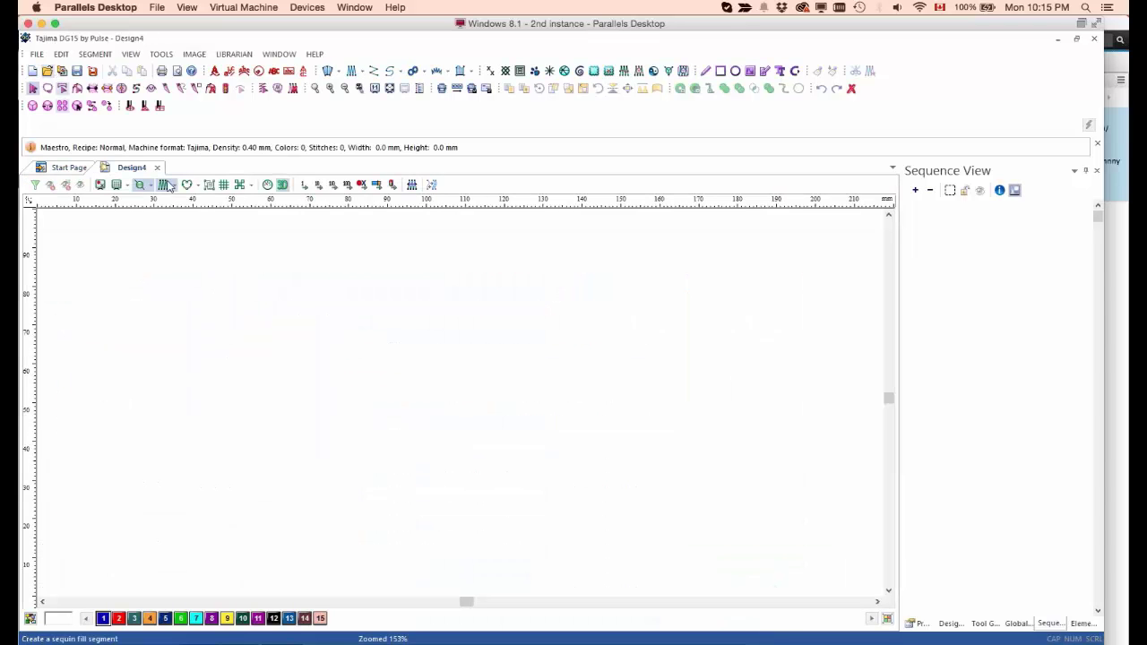
pyautogui.click(216, 73)
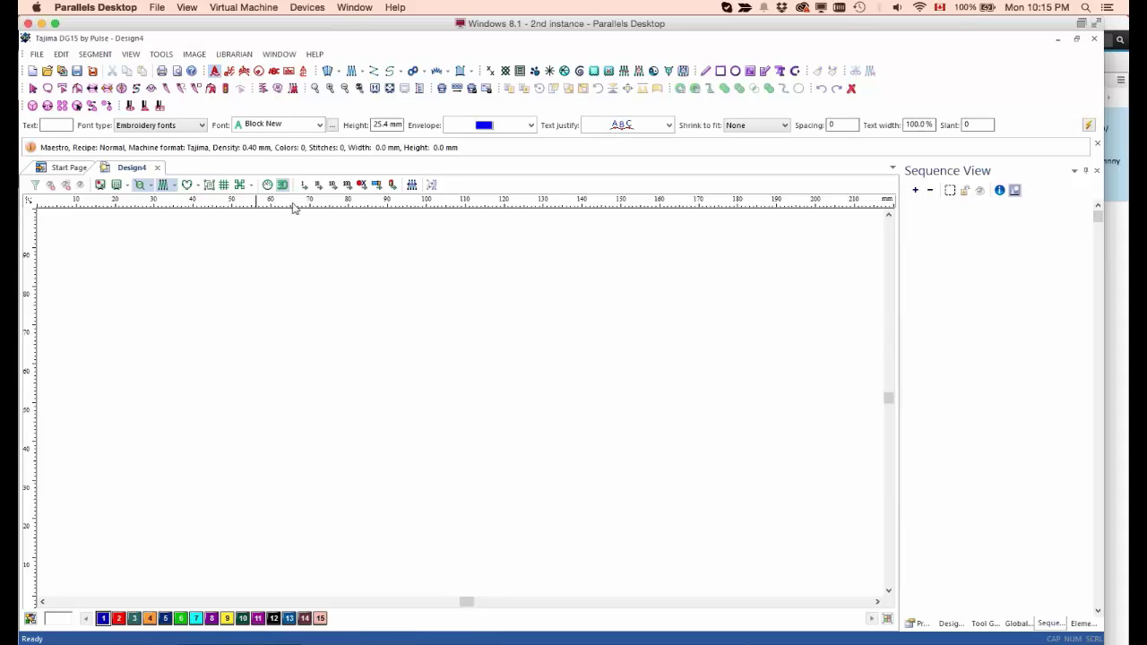
pyautogui.click(333, 127)
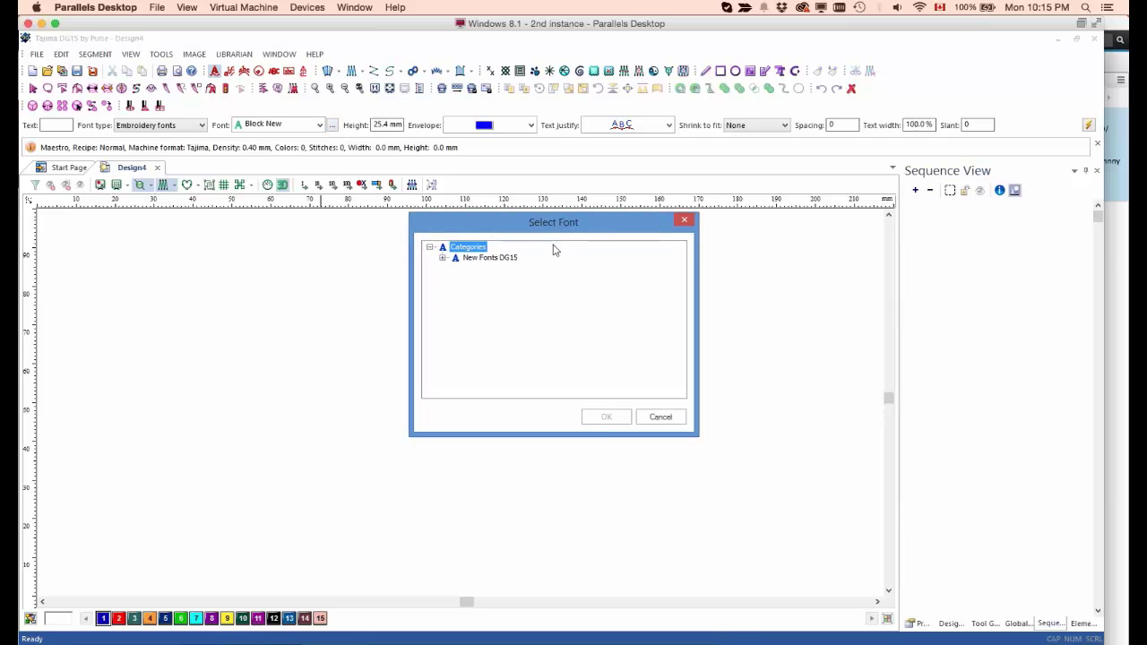
pyautogui.click(443, 259)
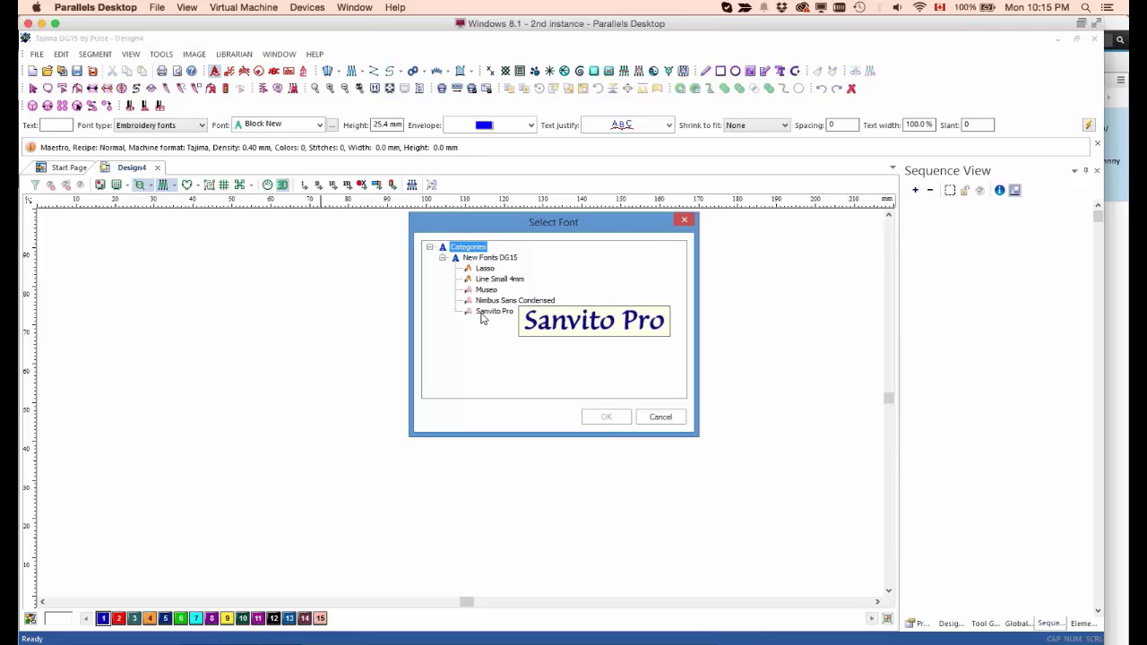
pyautogui.click(484, 269)
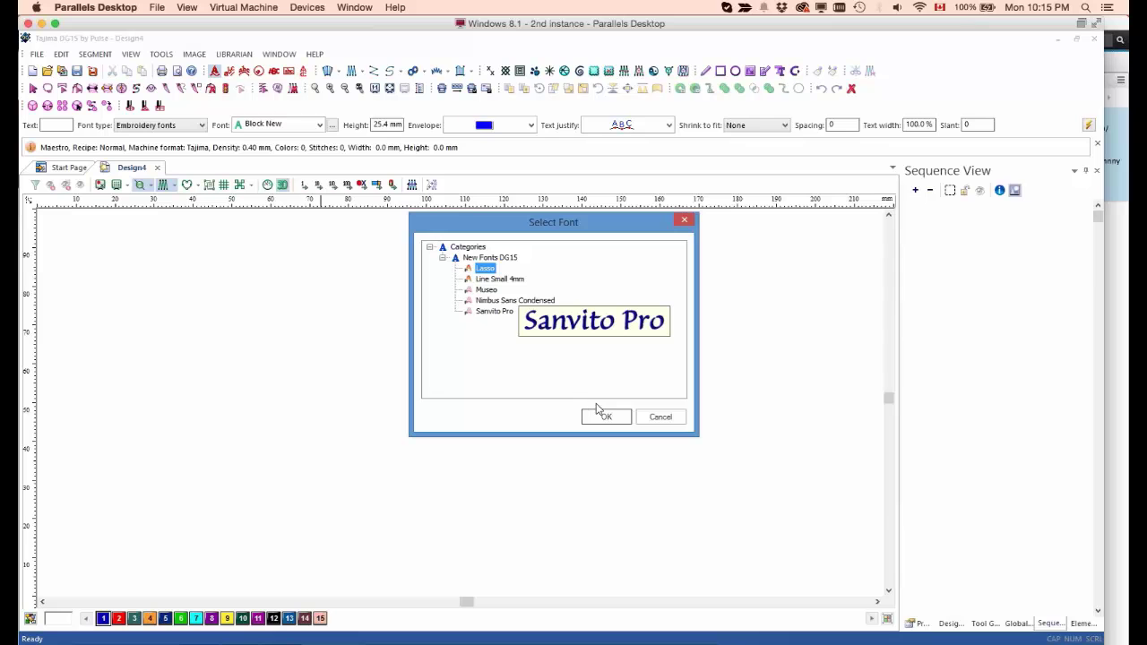
pyautogui.click(595, 420)
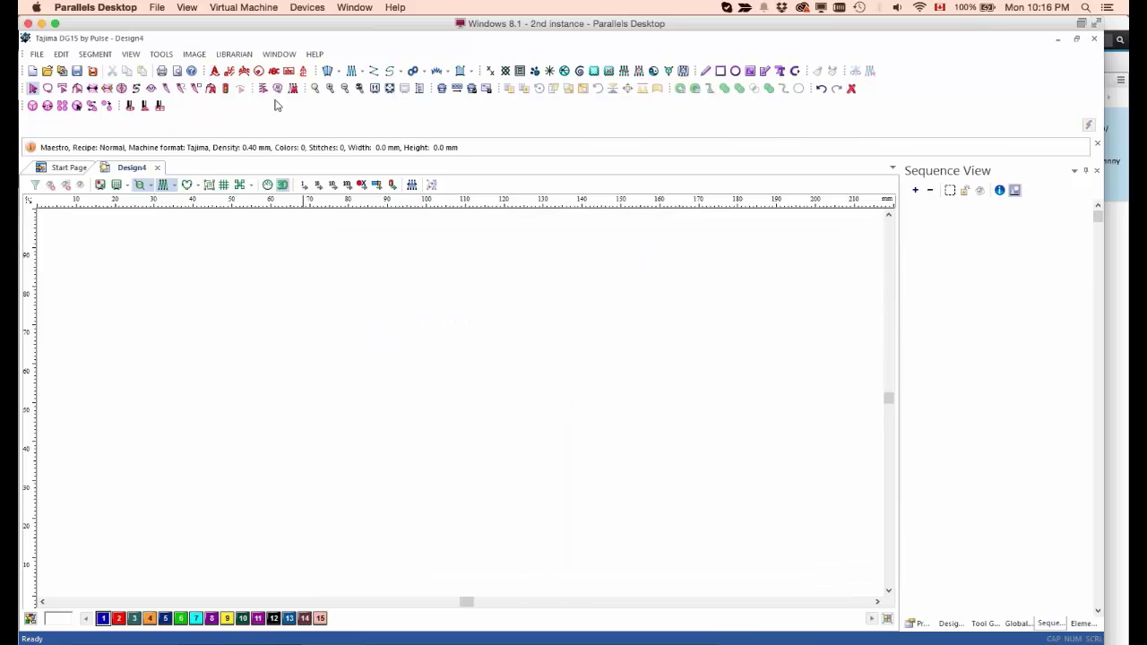
# Step: Place the text "Catch me if you can" in the Lasso font across the upper part of the design and deselect it
pyautogui.click(214, 73)
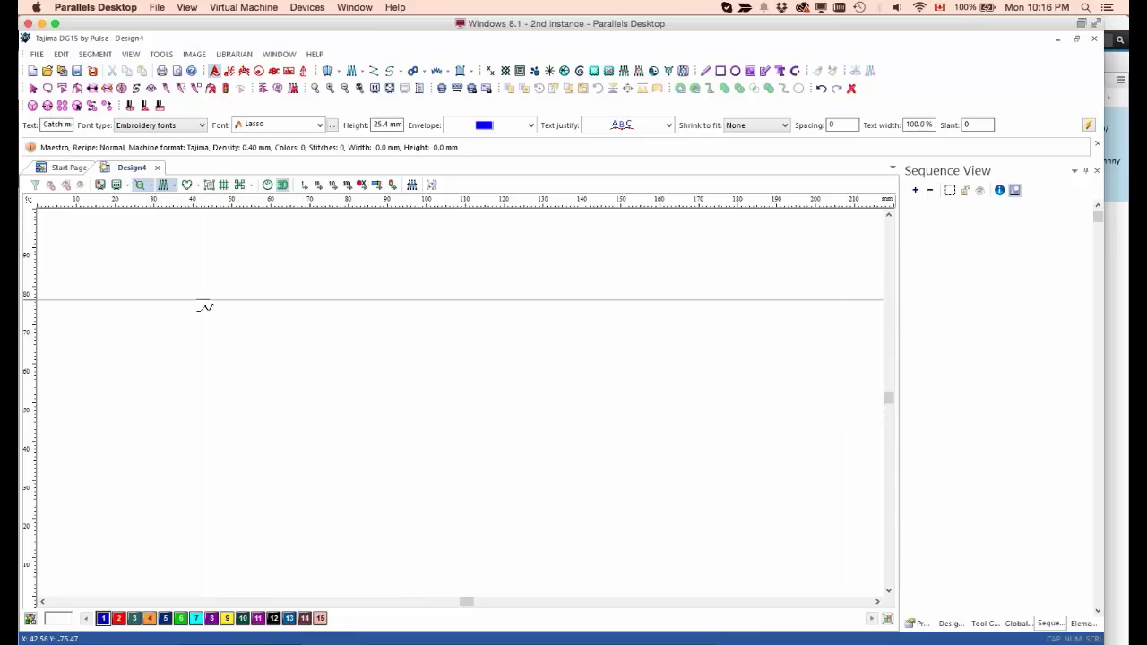
pyautogui.click(402, 311)
pyautogui.click(491, 286)
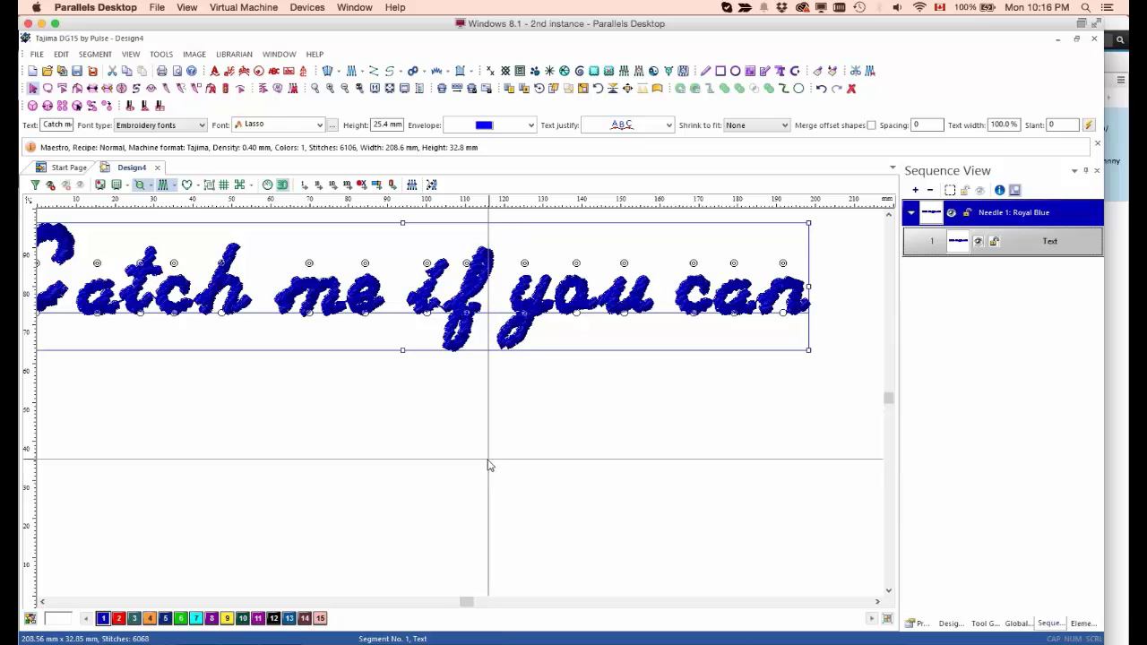
pyautogui.press('0')
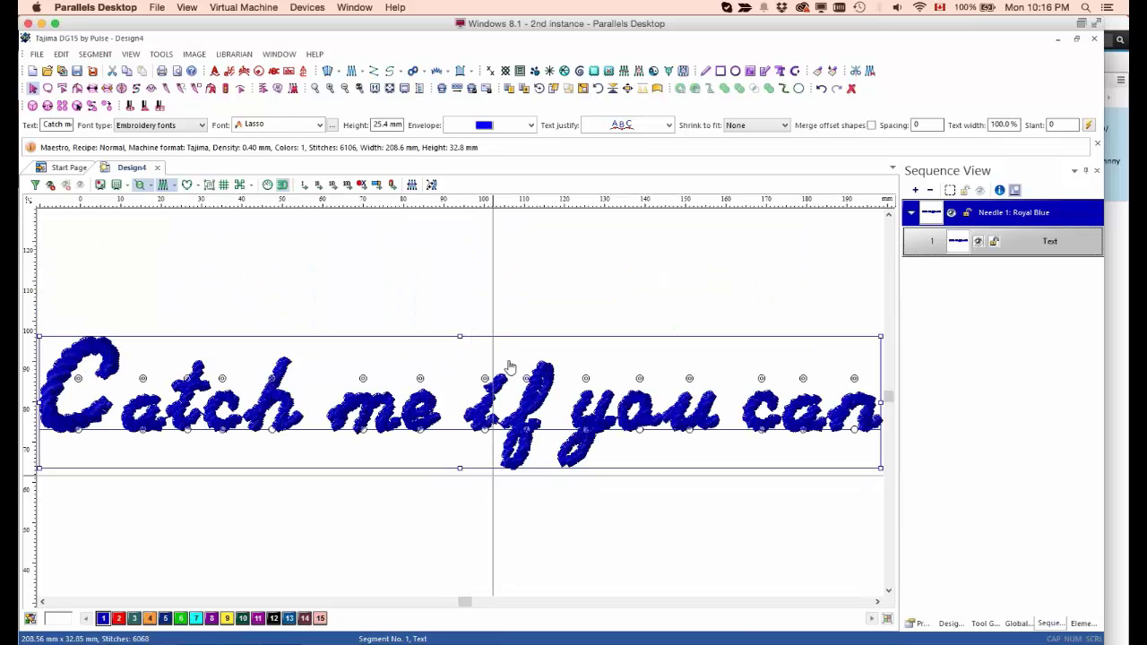
pyautogui.click(159, 576)
# Step: Change the lettering's needle 1 thread to Madeira 40 Goldenrod, code 1025
pyautogui.rightClick(105, 619)
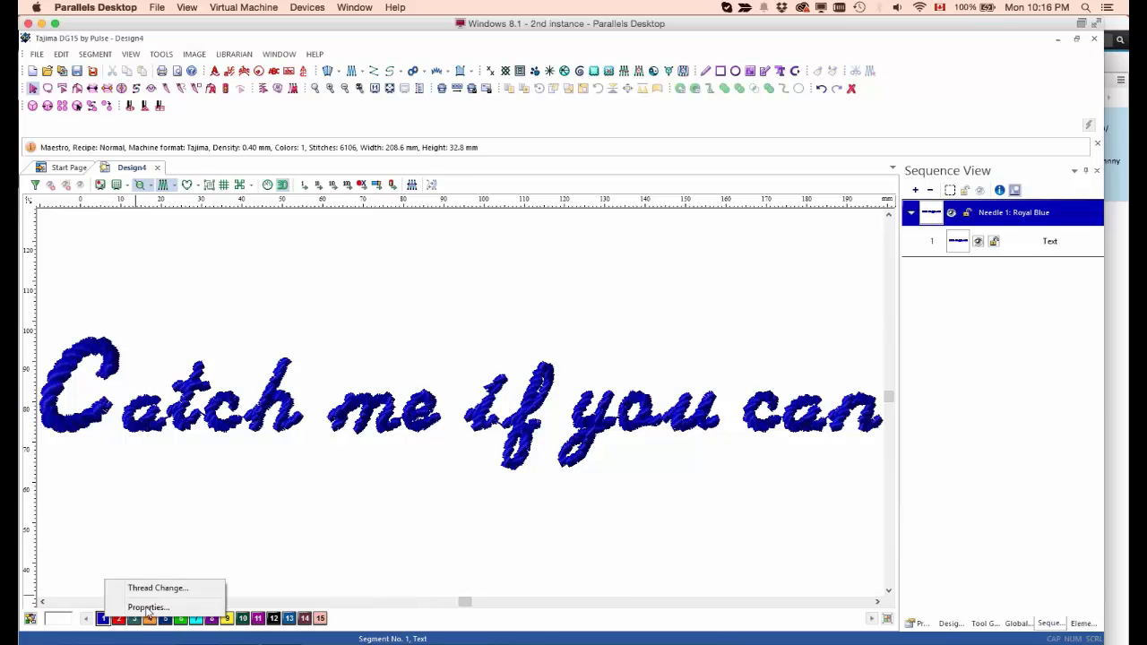
pyautogui.click(163, 587)
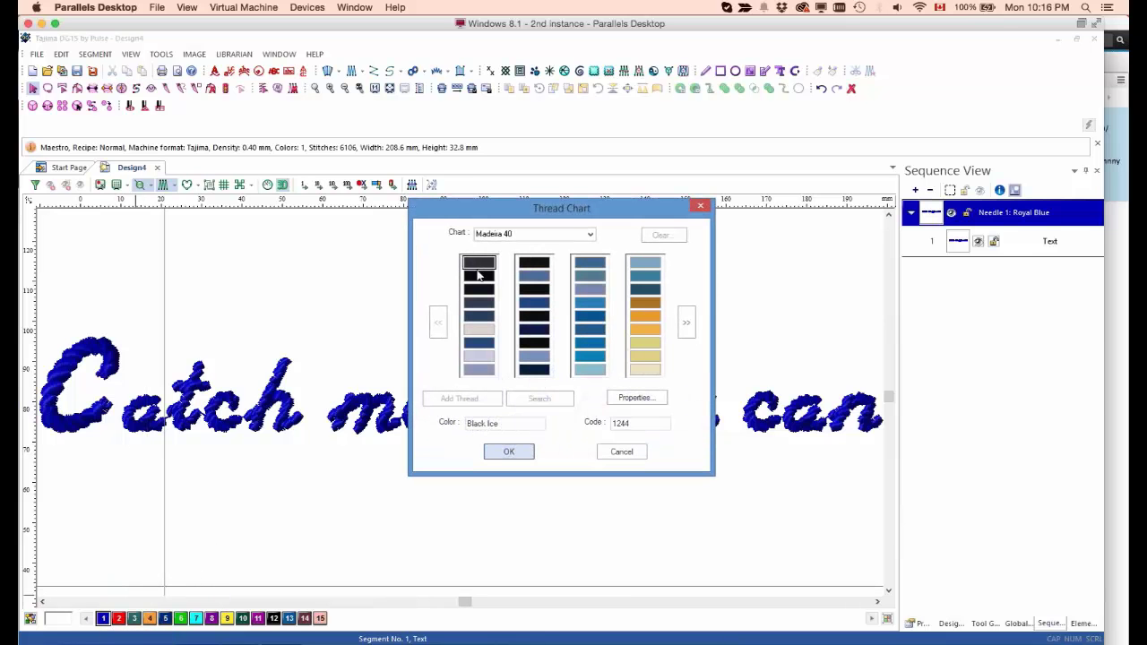
pyautogui.moveTo(549, 215); pyautogui.dragTo(555, 199)
pyautogui.click(661, 271)
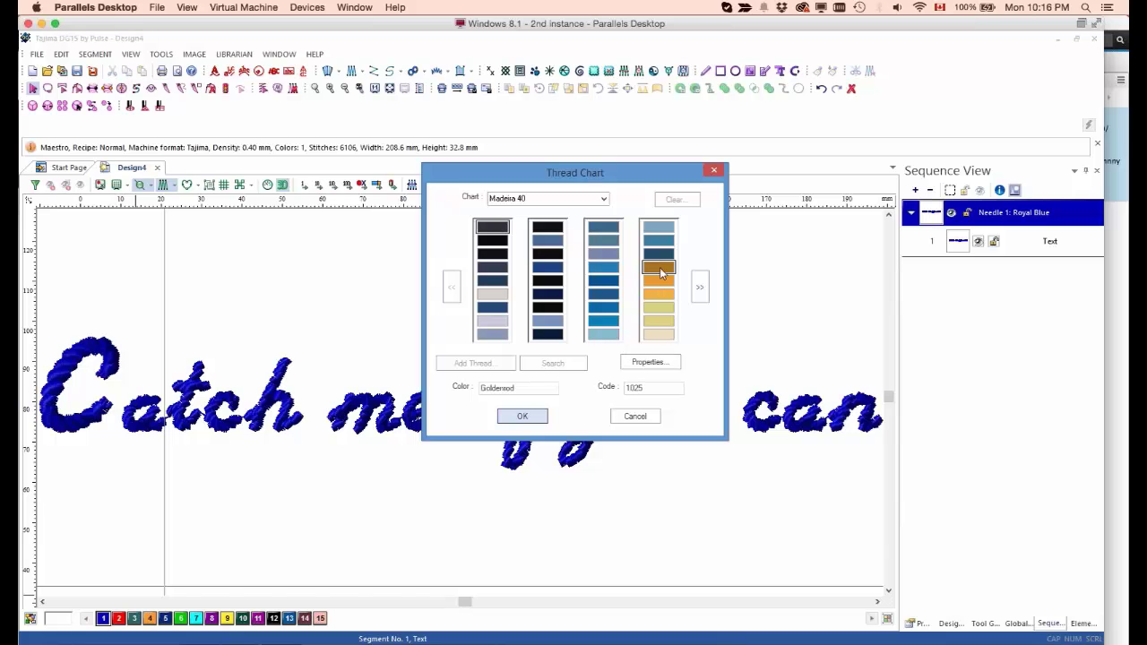
pyautogui.click(538, 418)
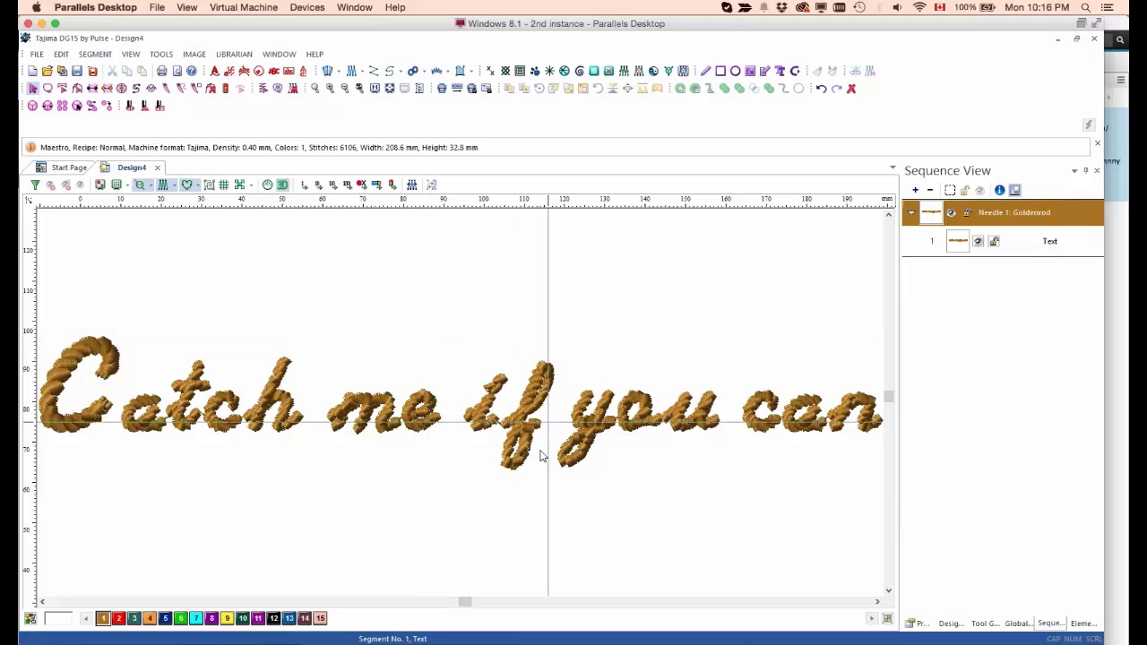
# Step: Turn on the design draw simulation and step through the sewing of the rope lettering
pyautogui.click(266, 189)
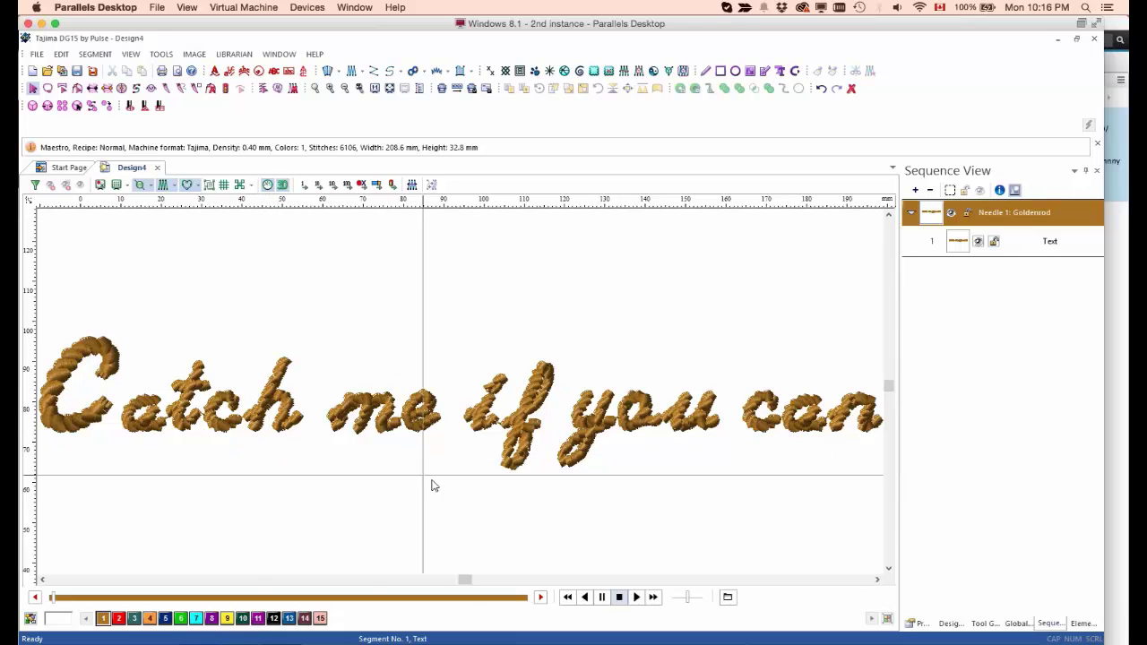
pyautogui.click(54, 598)
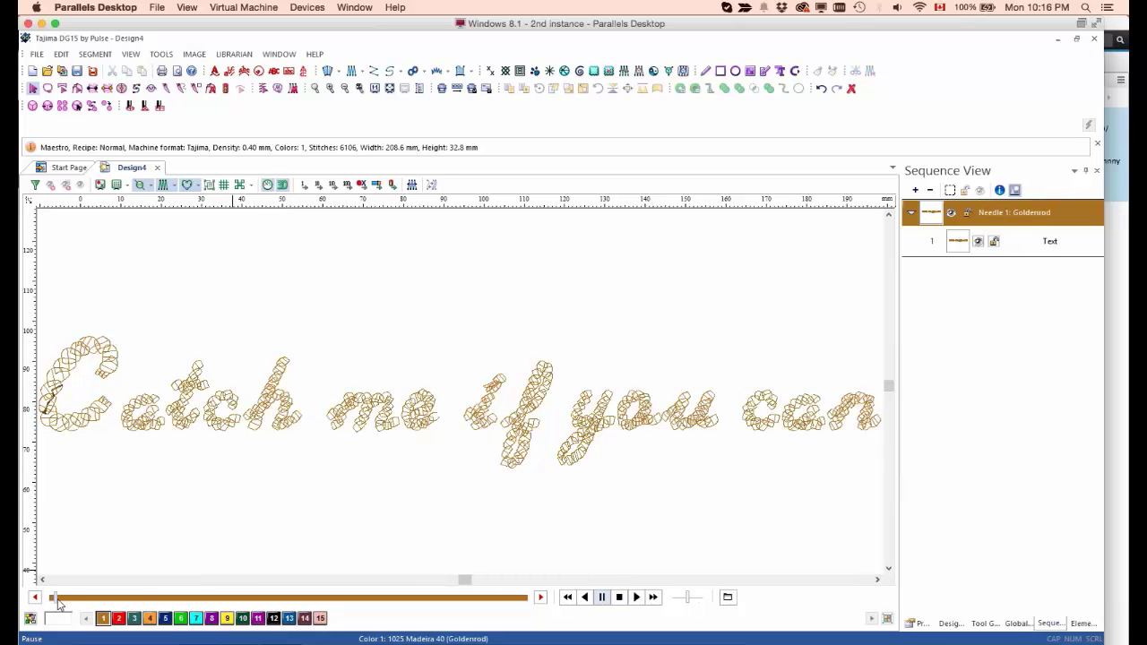
pyautogui.moveTo(56, 603); pyautogui.dragTo(222, 585)
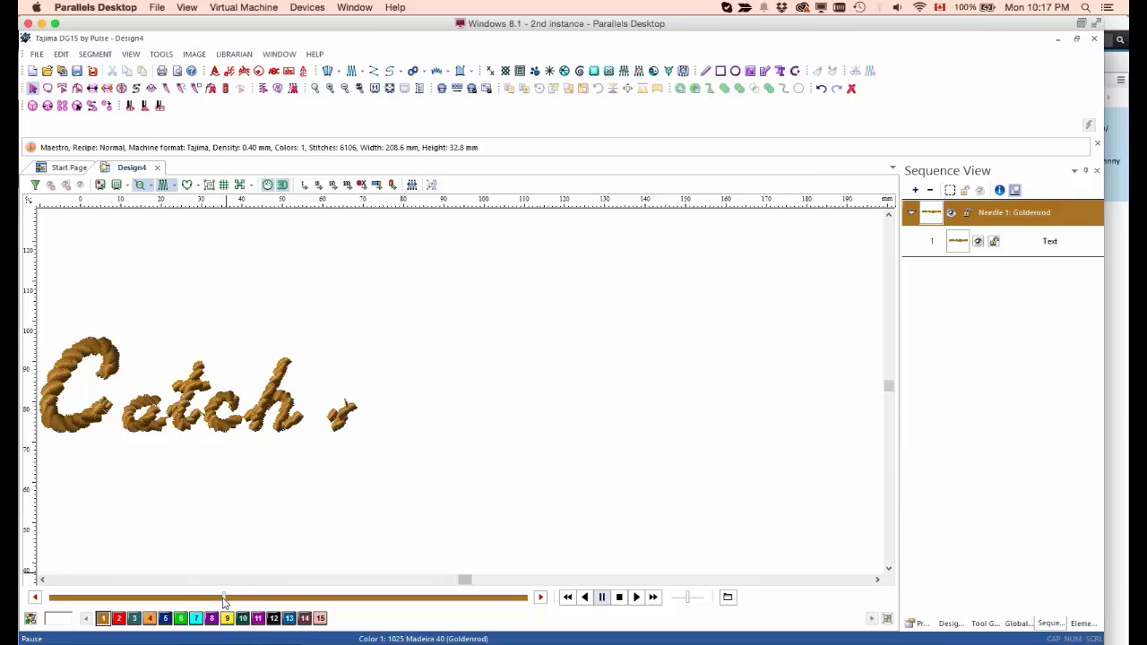
pyautogui.moveTo(231, 601); pyautogui.dragTo(363, 599)
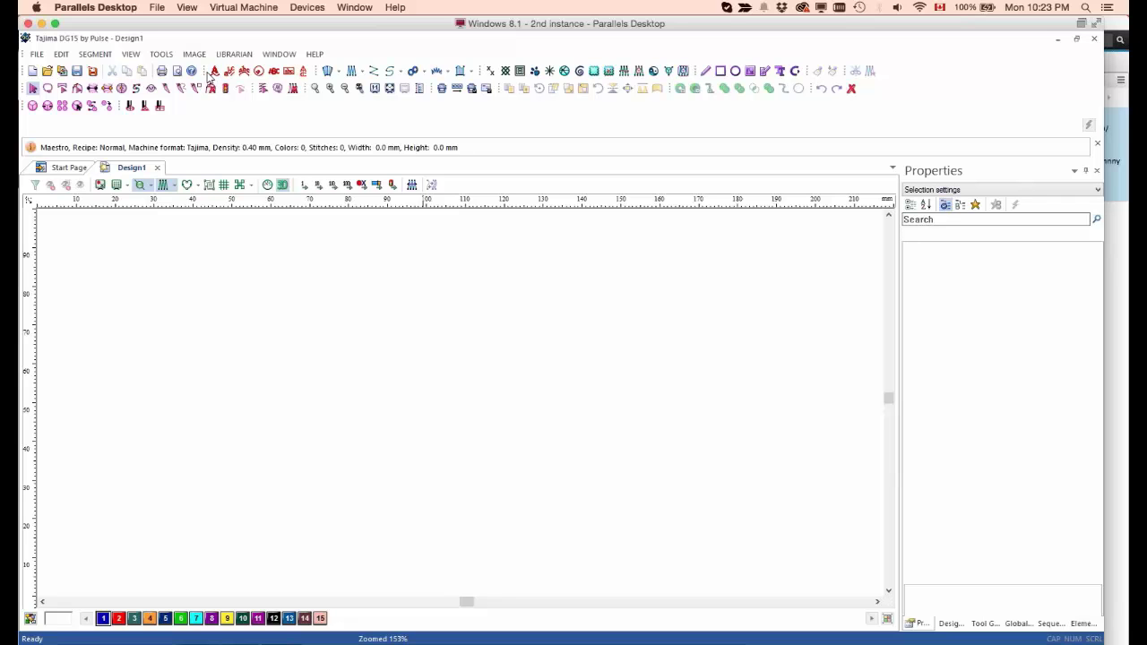
# Step: Create vertical lettering of the first name in the Block Rounded font along a straight vertical baseline near the design's upper edge
pyautogui.click(305, 76)
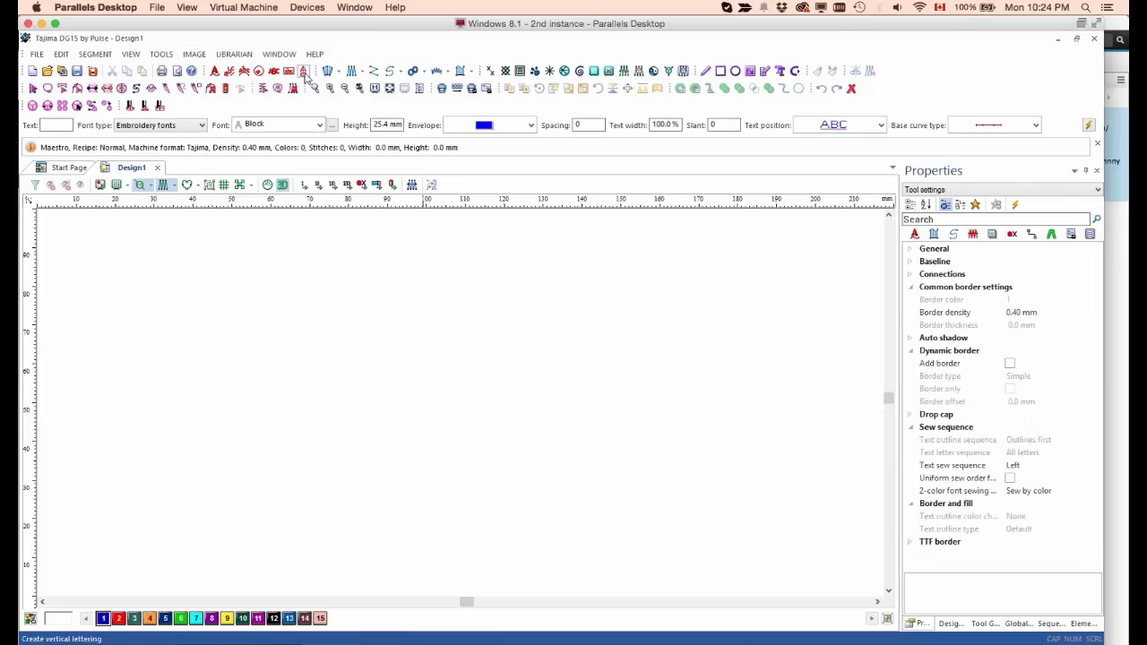
pyautogui.click(318, 125)
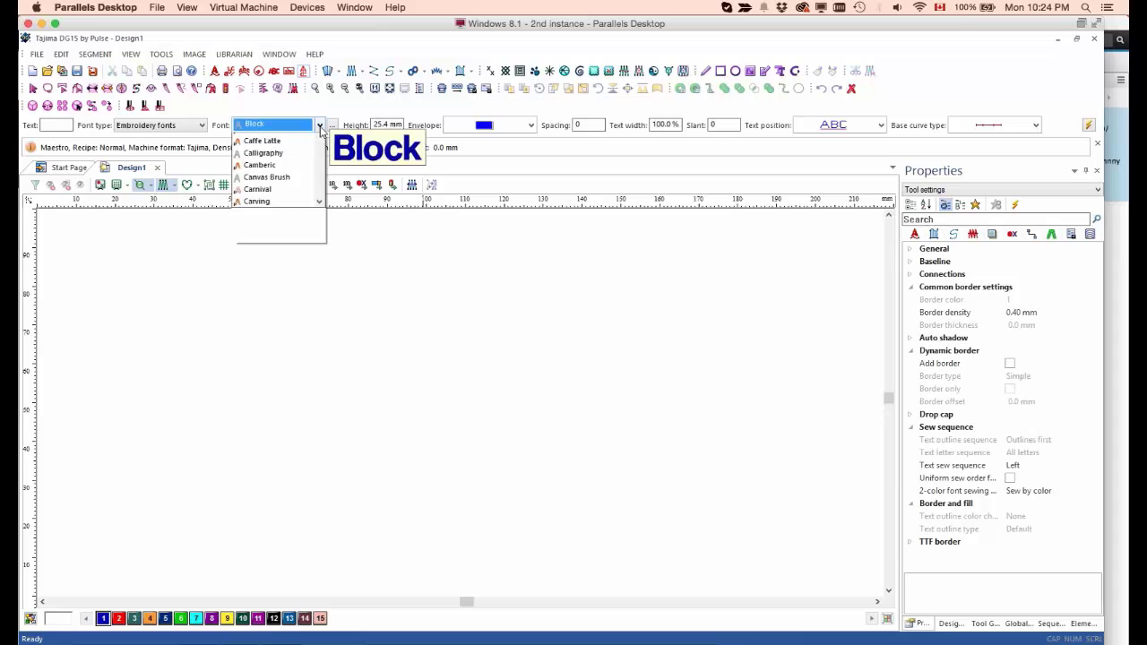
pyautogui.scroll(1, 324, 192)
pyautogui.scroll(7, 327, 193)
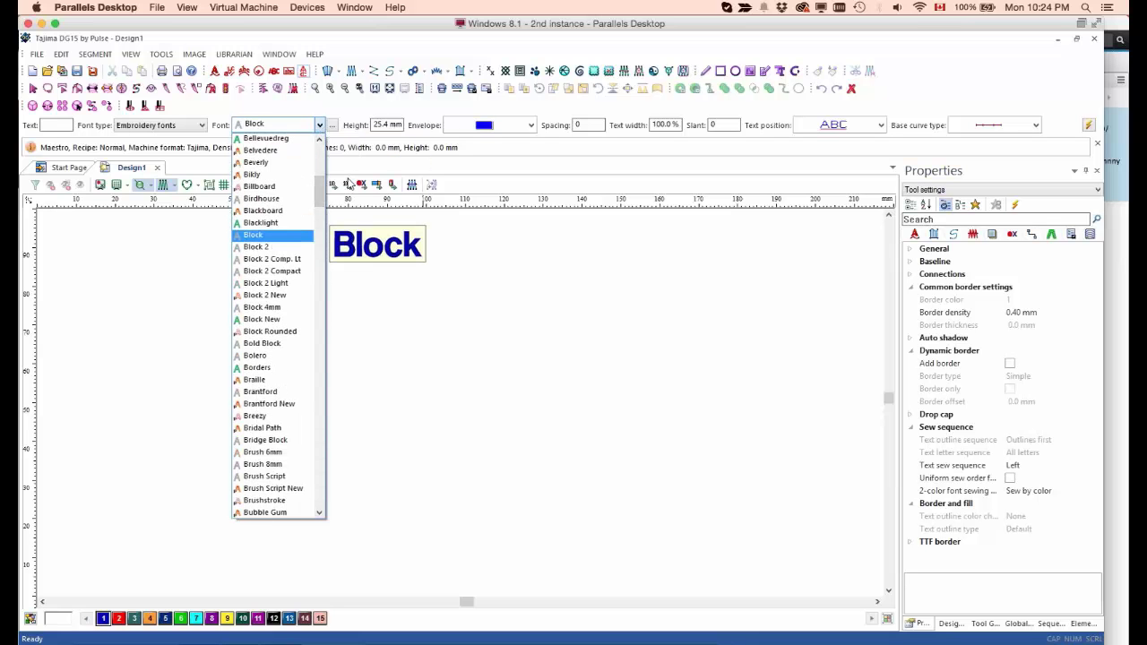
pyautogui.click(303, 331)
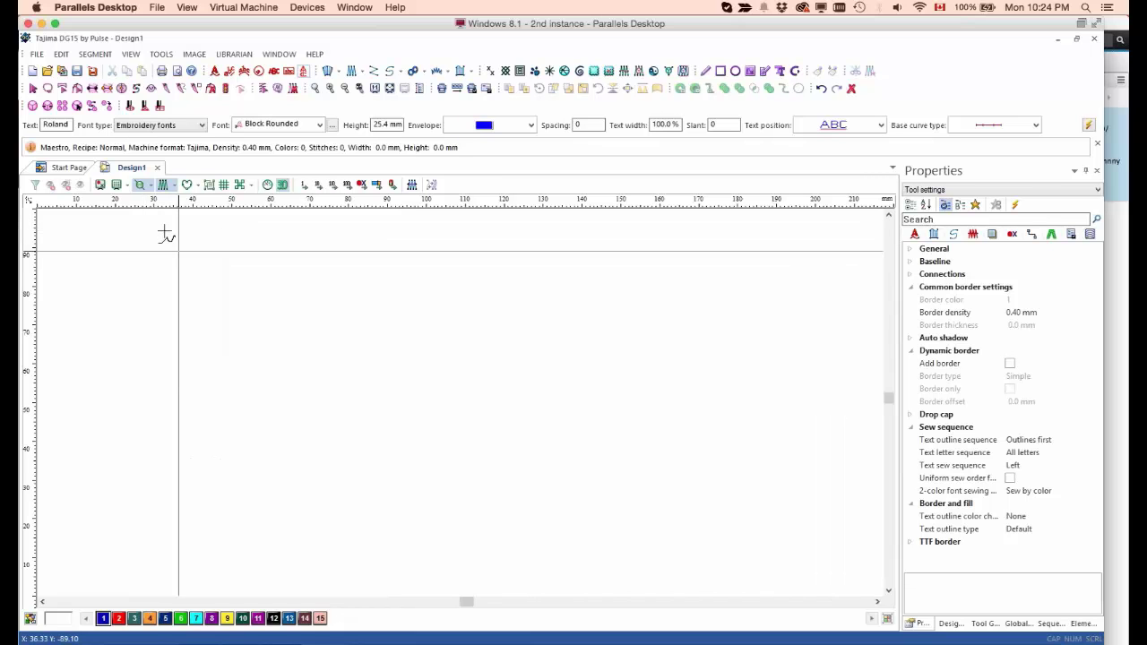
pyautogui.click(120, 213)
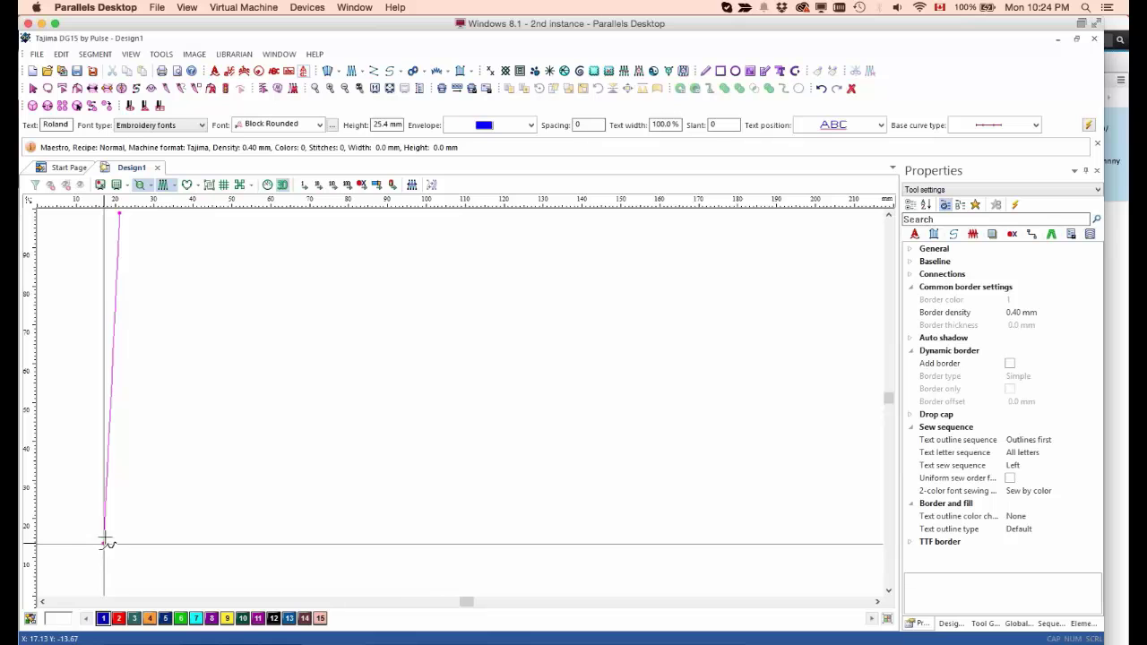
pyautogui.click(121, 591)
pyautogui.click(170, 592)
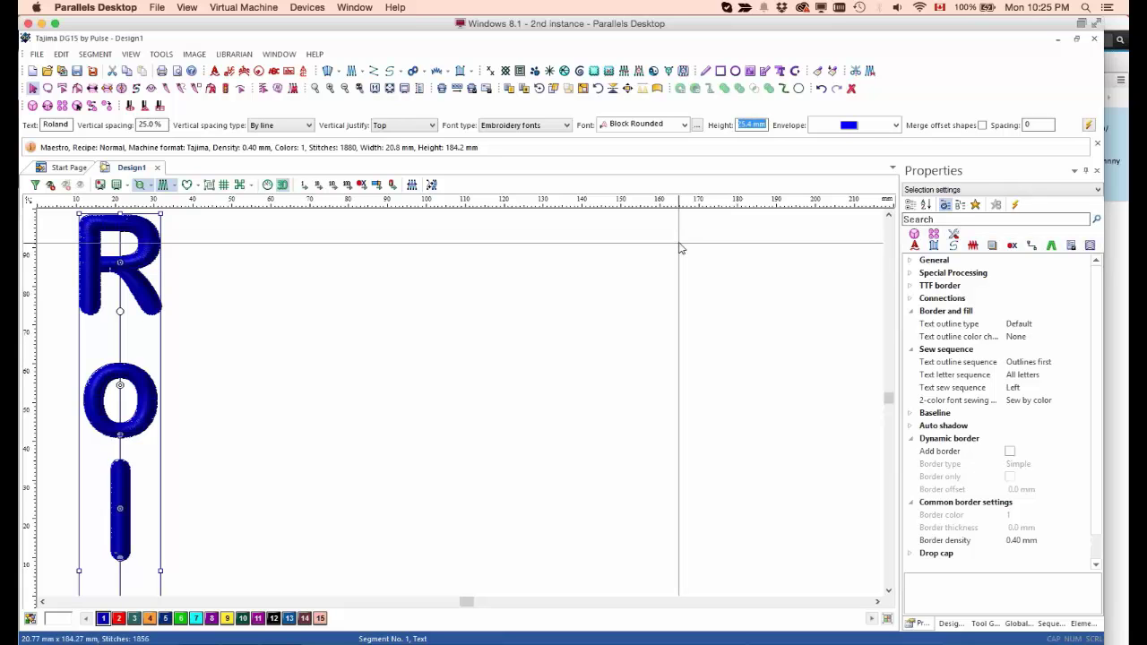
# Step: Set the vertical lettering's letter height to 8 mm
pyautogui.write('12')
pyautogui.press('Return')
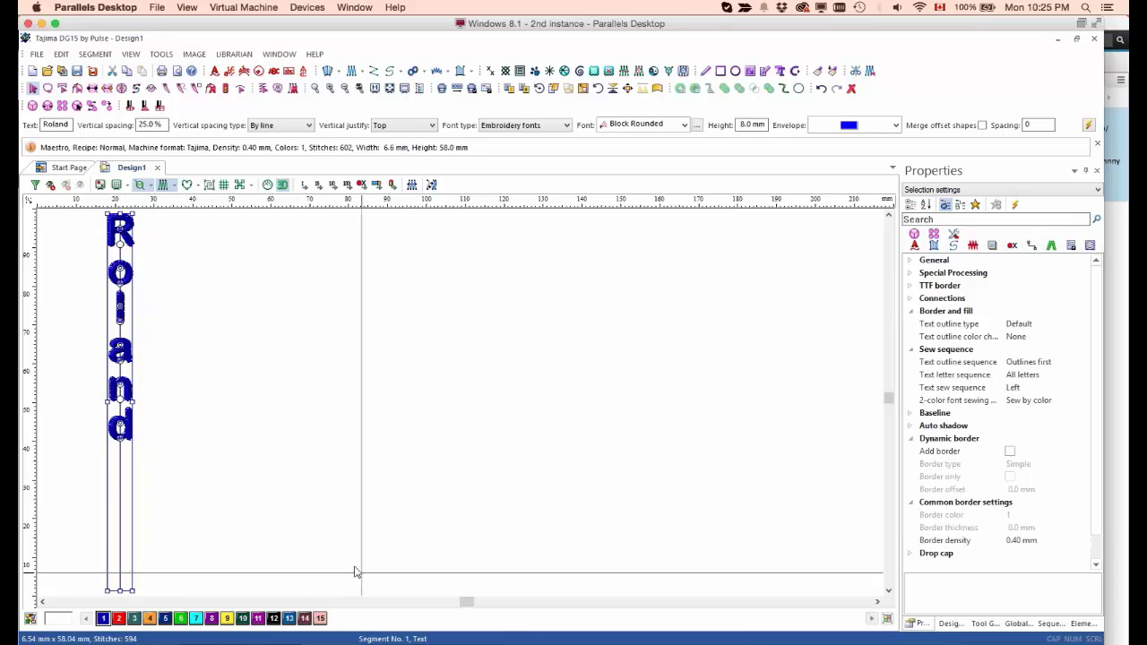
pyautogui.click(292, 472)
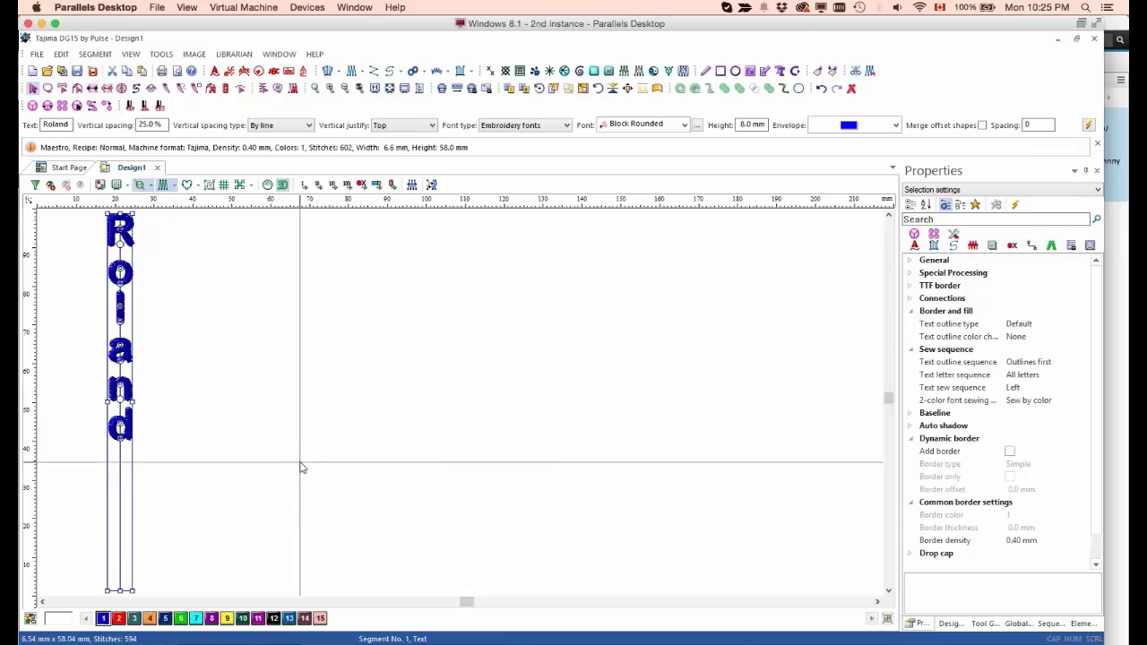
# Step: Duplicate the vertical lettering beside the original and set the copy's vertical justification to Bottom
pyautogui.moveTo(124, 499); pyautogui.dragTo(174, 494)
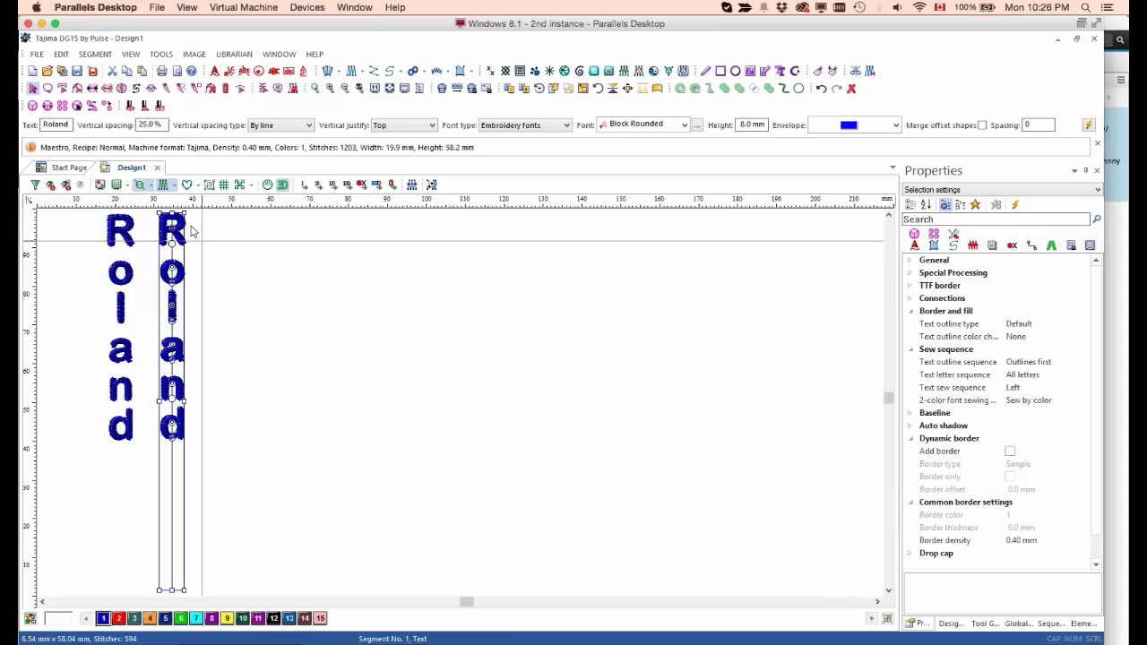
pyautogui.click(432, 126)
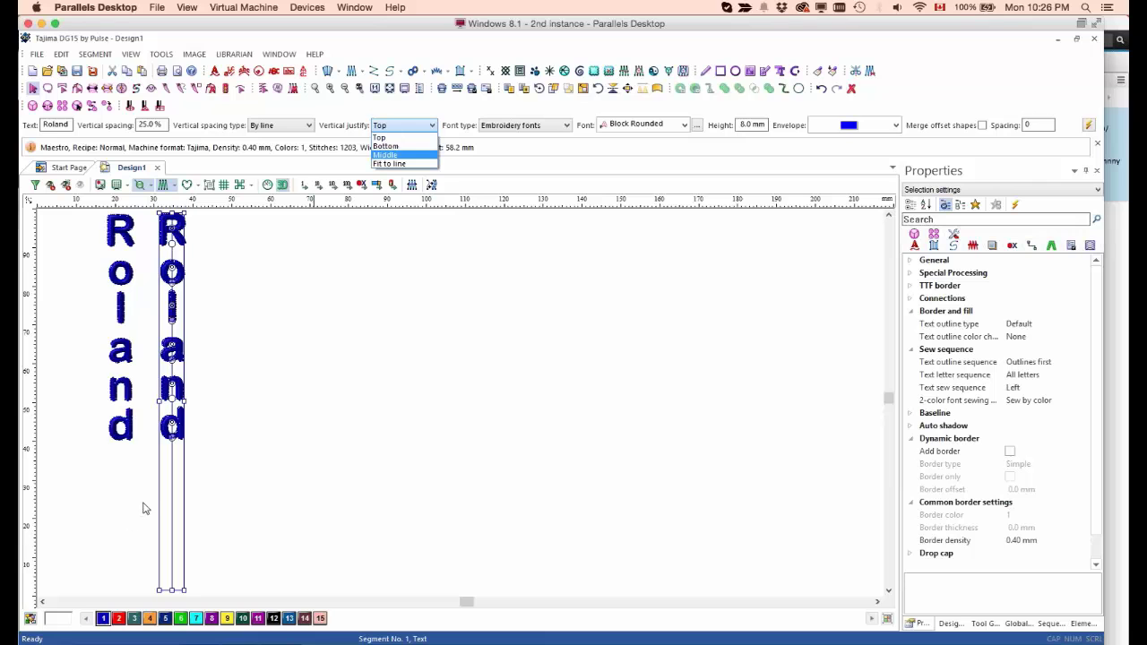
pyautogui.click(404, 146)
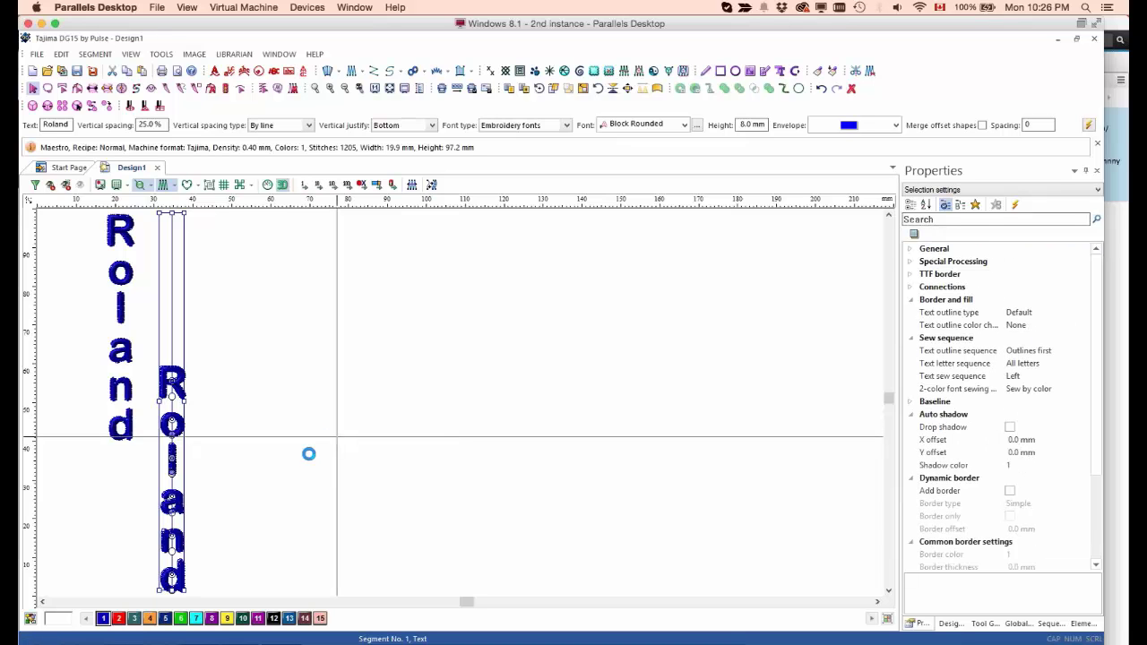
# Step: Duplicate the bottom-justified lettering beside it and set the new copy's vertical justification to Fit to line
pyautogui.moveTo(173, 327); pyautogui.dragTo(237, 356)
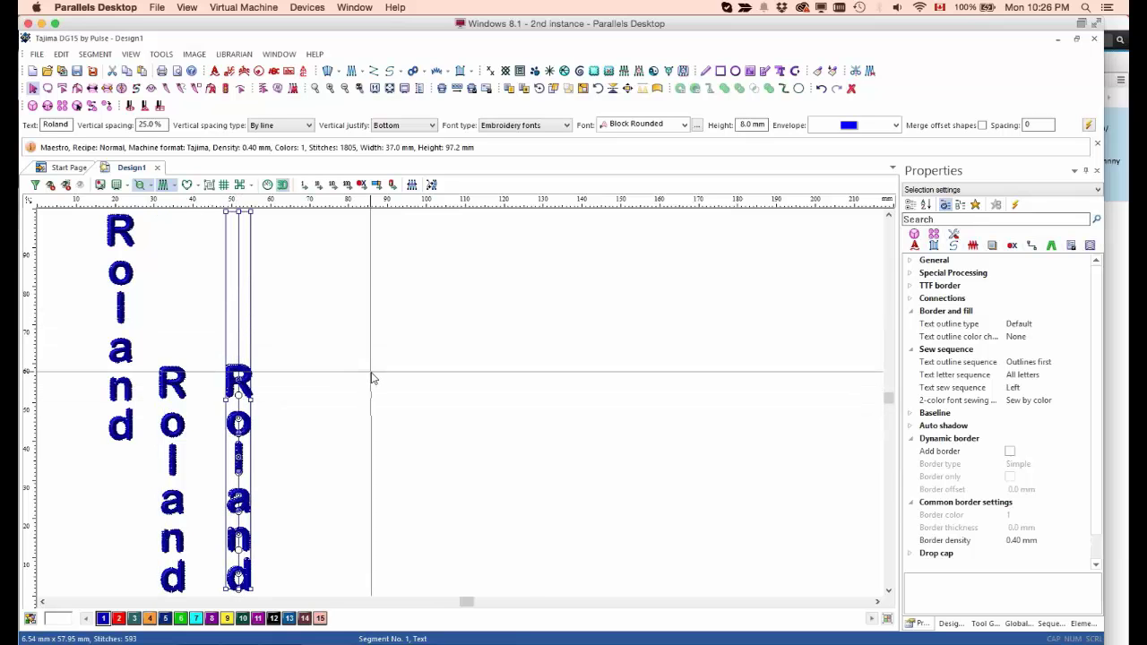
pyautogui.hscroll(-5, 377, 379)
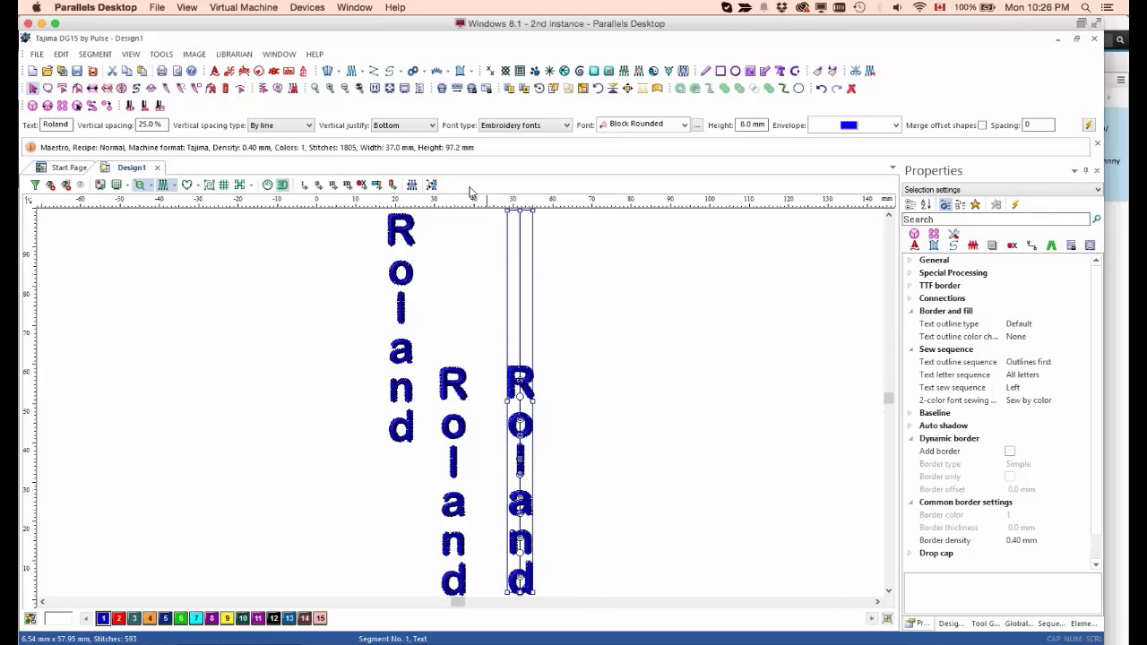
pyautogui.click(433, 126)
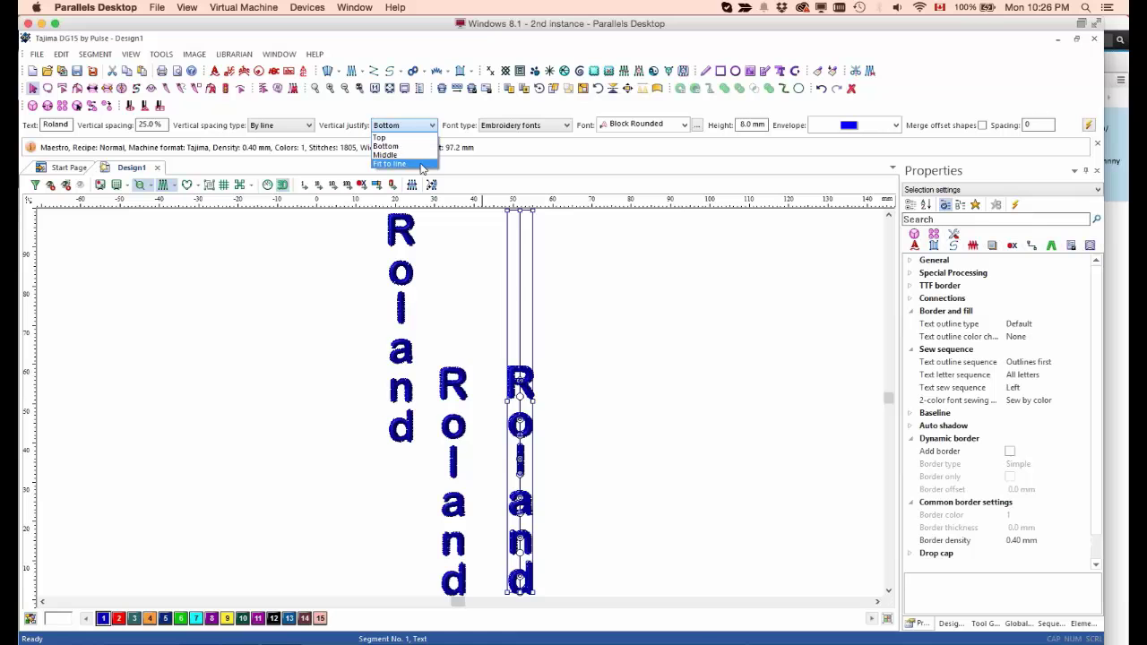
pyautogui.click(389, 164)
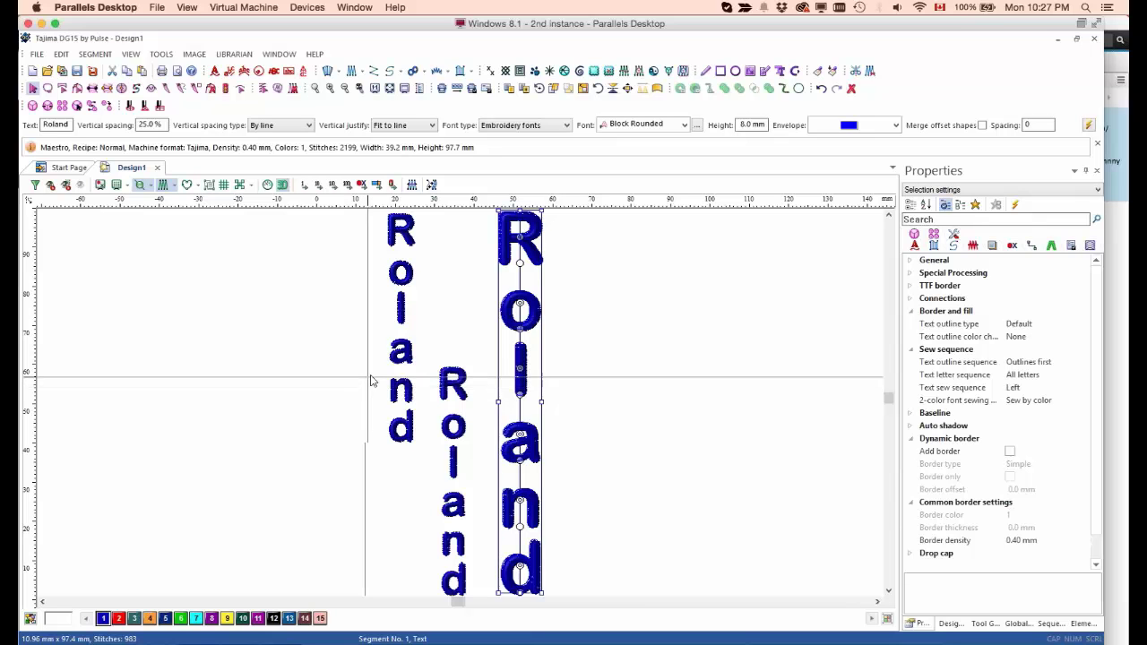
# Step: Recolour all three vertical letterings with the orange needle 4 thread and deselect them
pyautogui.moveTo(351, 335); pyautogui.dragTo(609, 510)
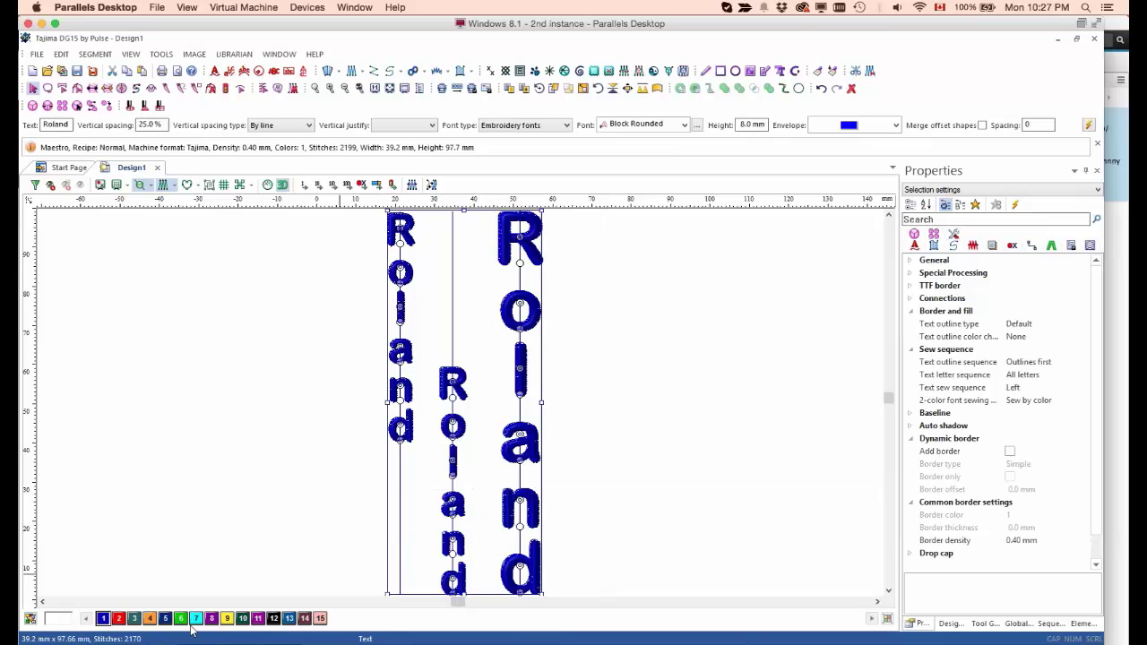
pyautogui.click(150, 618)
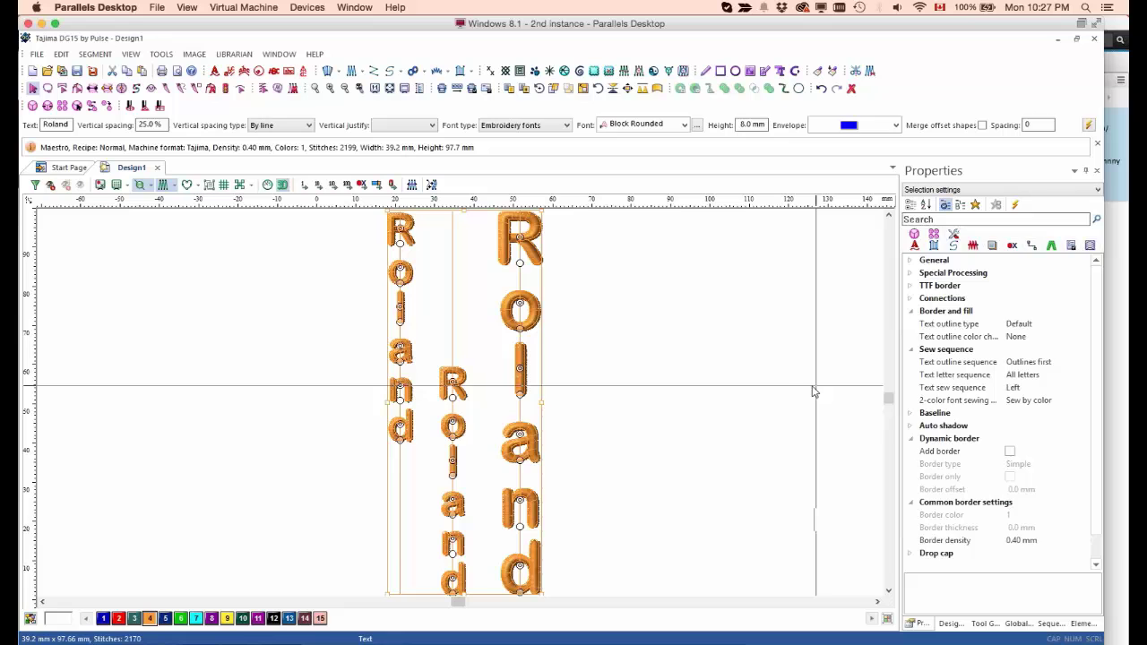
pyautogui.click(743, 419)
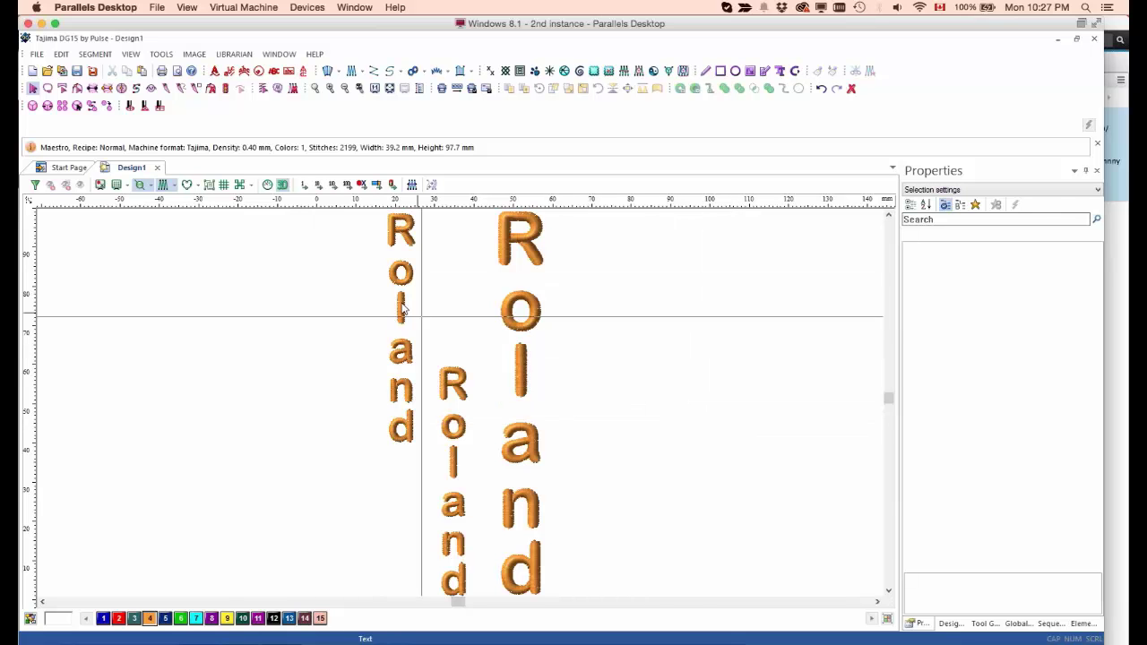
# Step: Delete all three vertical letterings from the design
pyautogui.moveTo(315, 249); pyautogui.dragTo(711, 524)
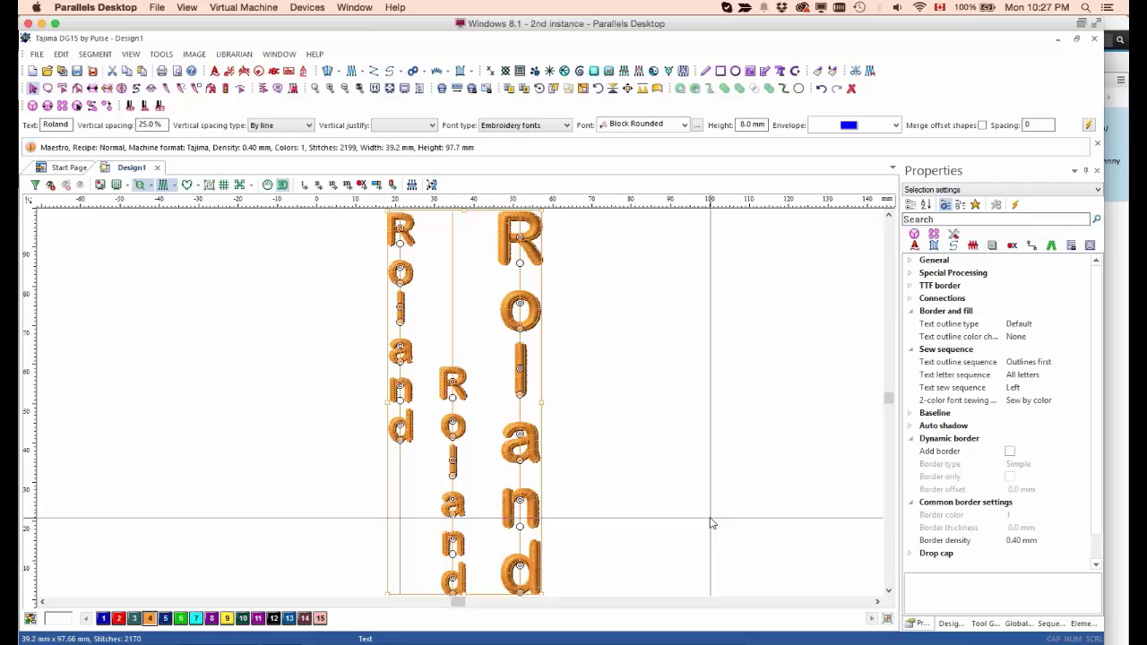
pyautogui.press('Delete')
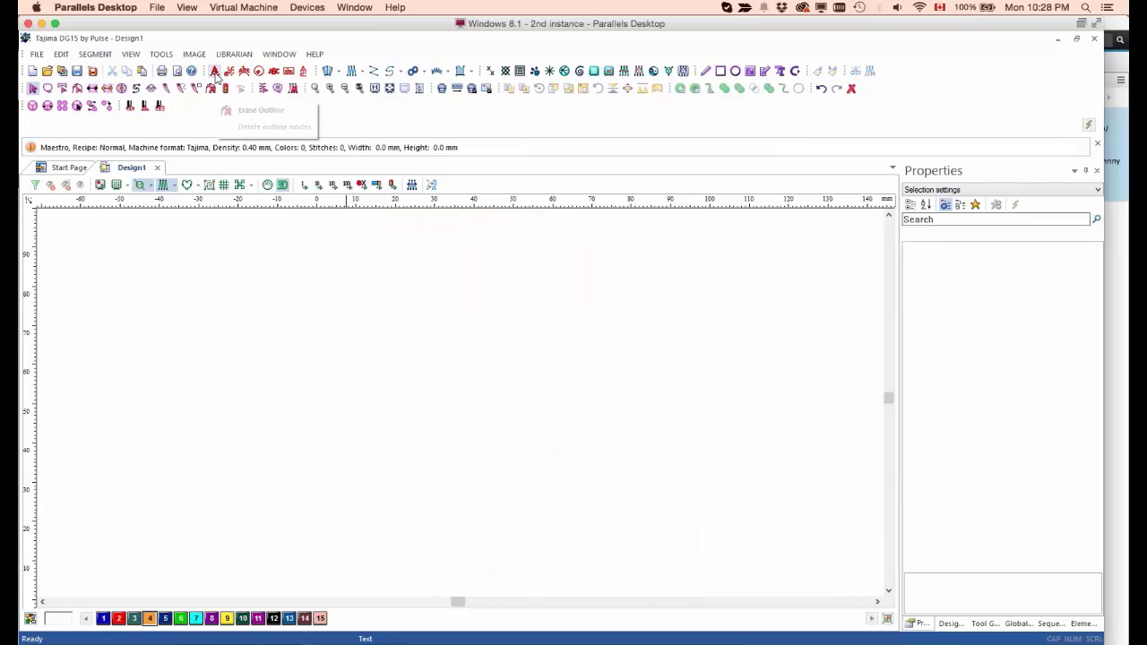
# Step: Place the text "Lionel Messi" as standard lettering in the Caffe Latte font across the upper part of the design
pyautogui.click(217, 77)
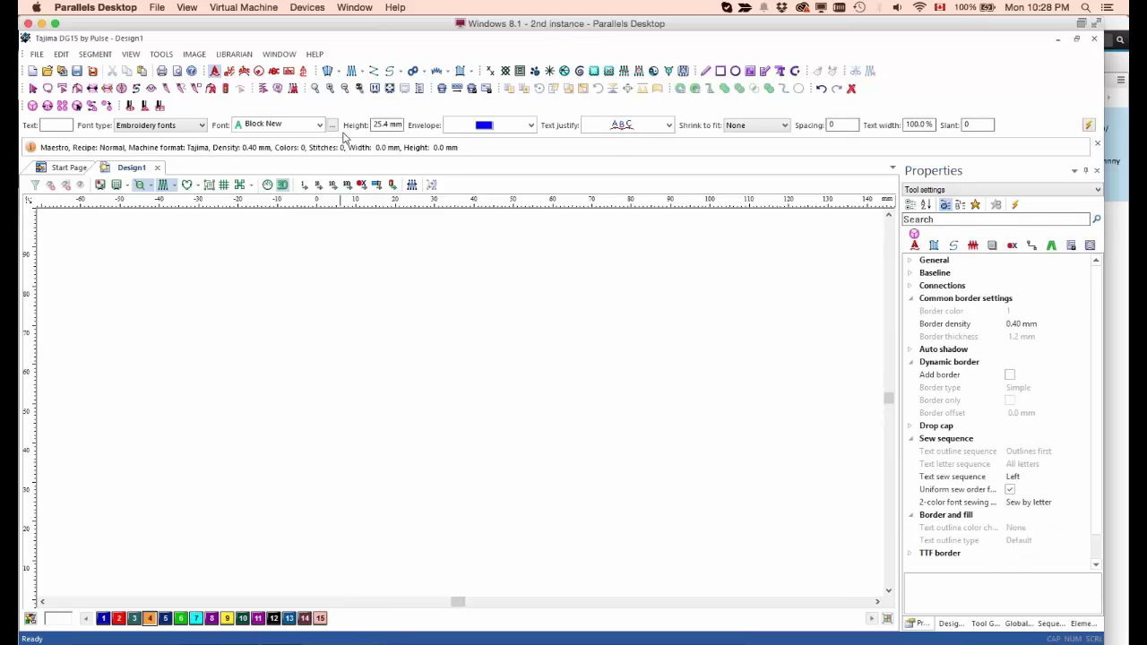
pyautogui.click(321, 126)
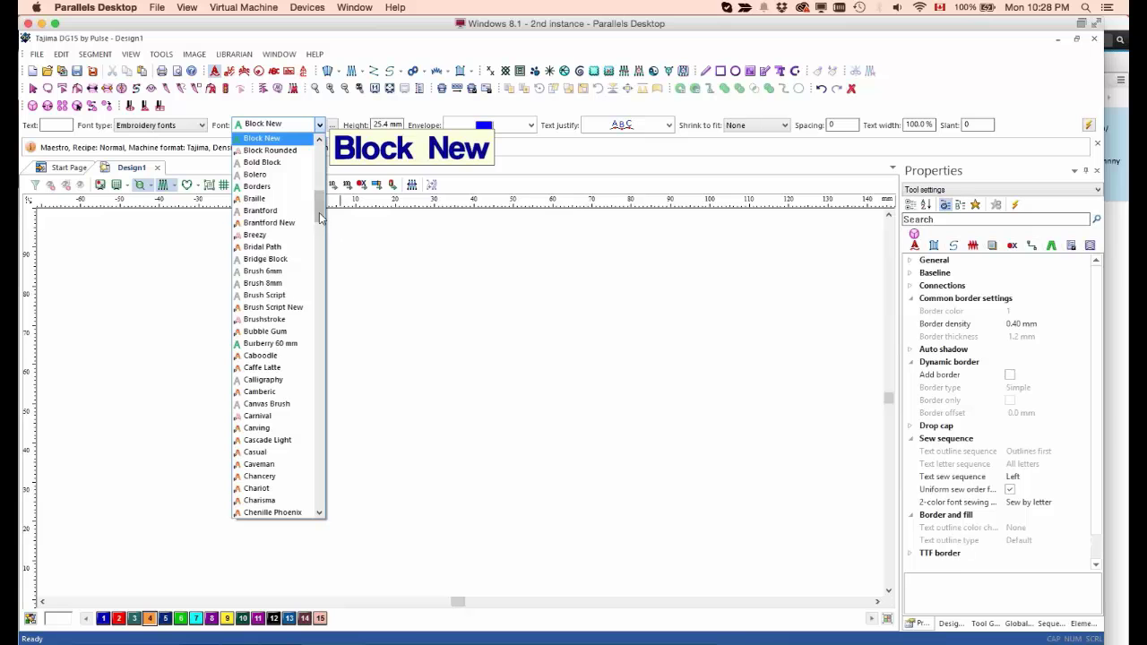
pyautogui.moveTo(321, 215); pyautogui.dragTo(321, 220)
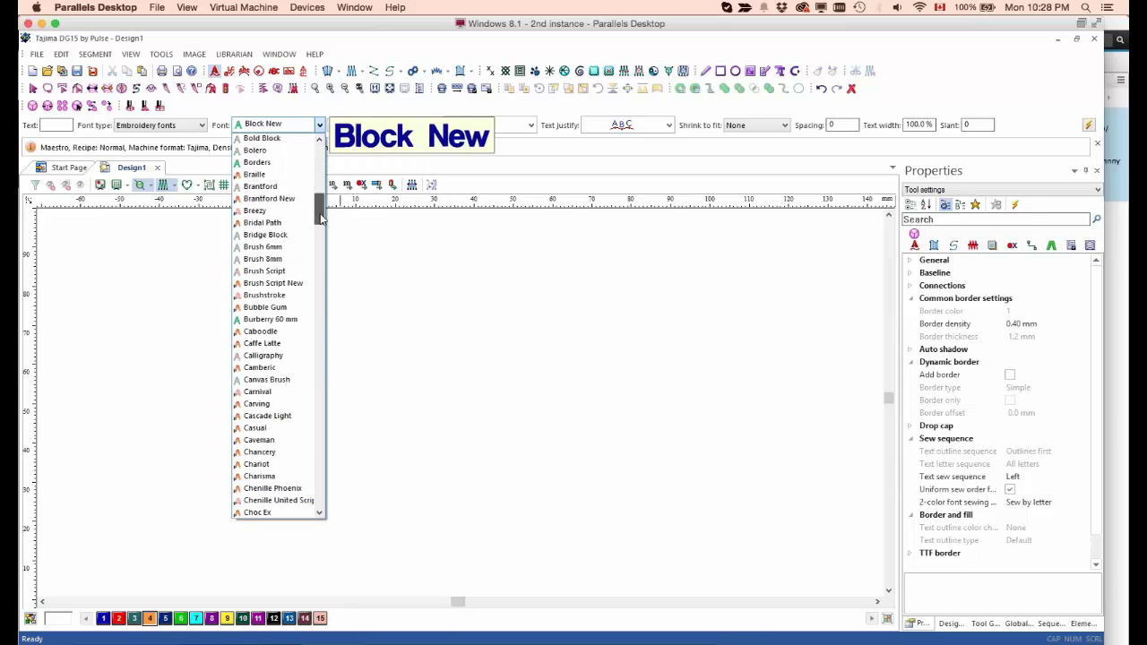
pyautogui.click(303, 344)
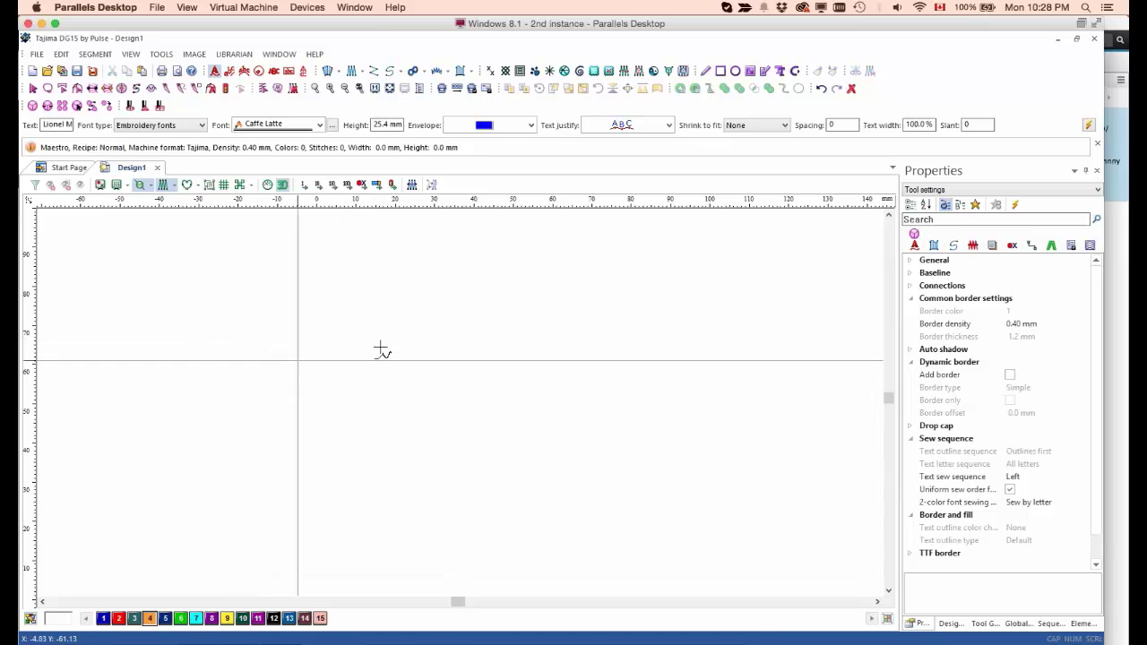
pyautogui.click(404, 337)
pyautogui.click(463, 329)
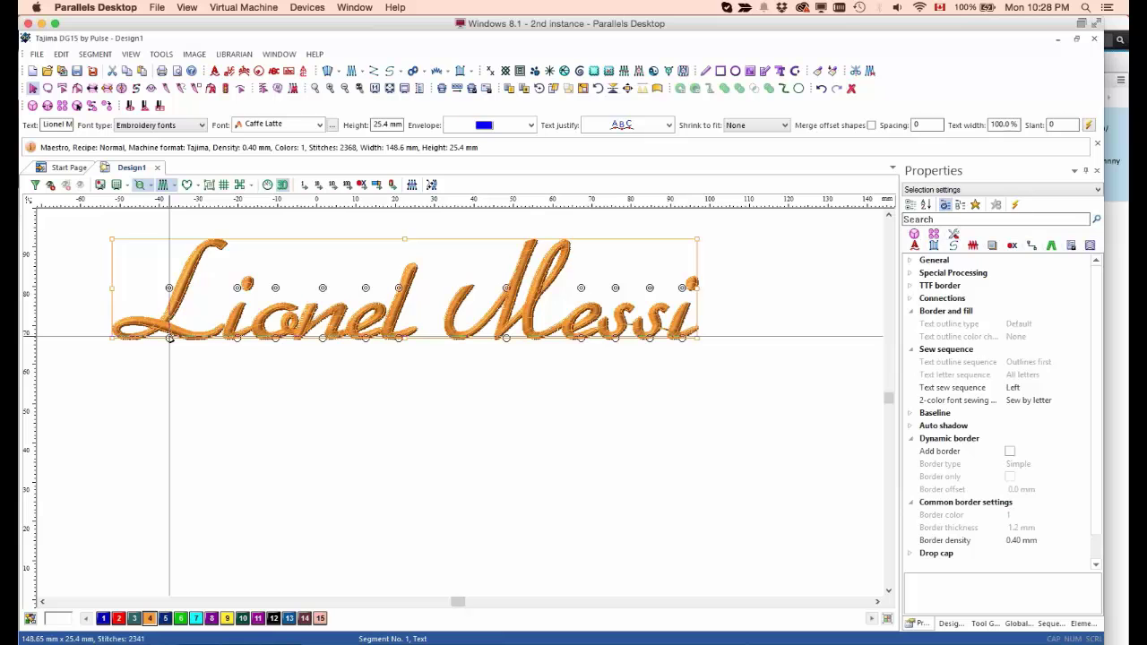
# Step: Recolour the letter L with green needle 6 and the letter M with red needle 2, and deselect the lettering
pyautogui.click(169, 289)
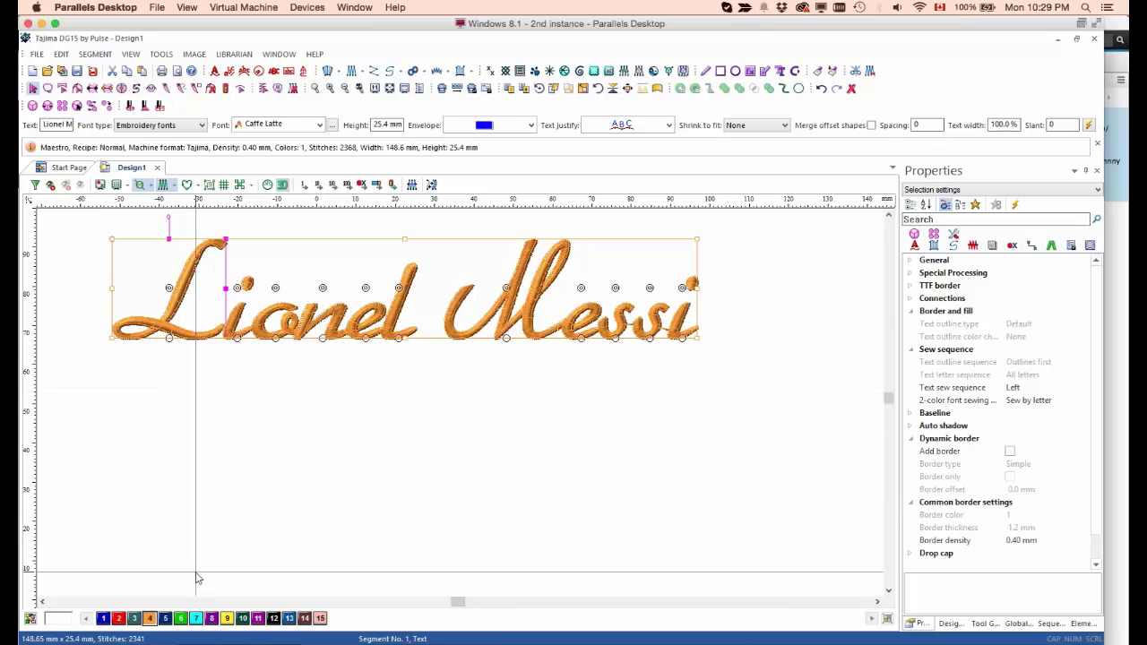
pyautogui.click(182, 618)
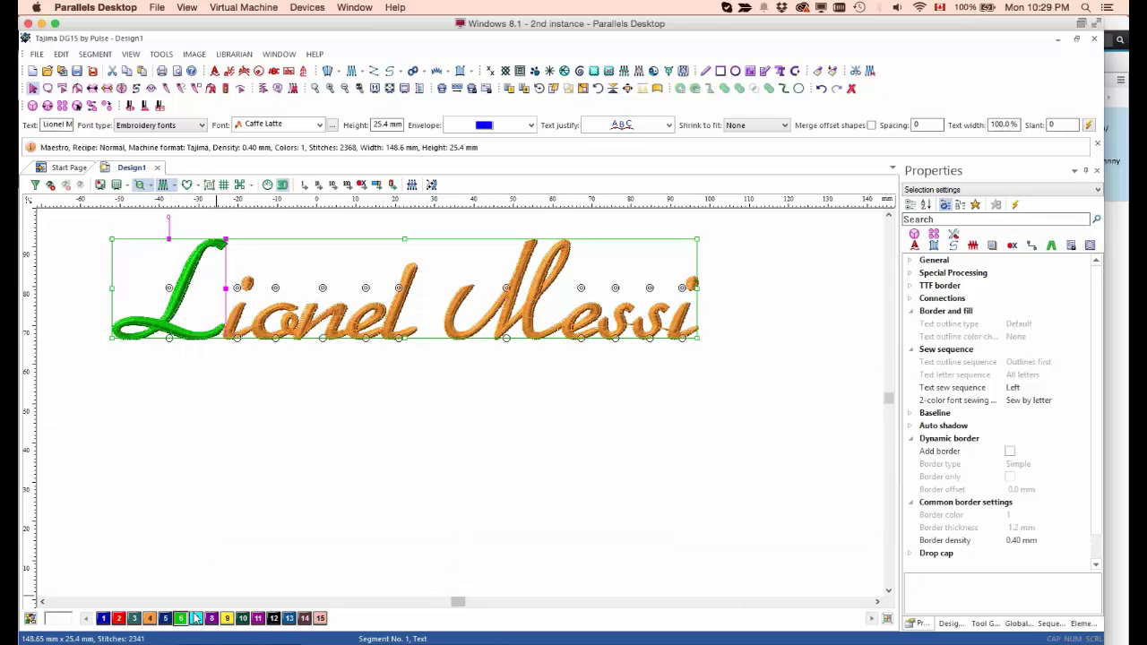
pyautogui.click(506, 289)
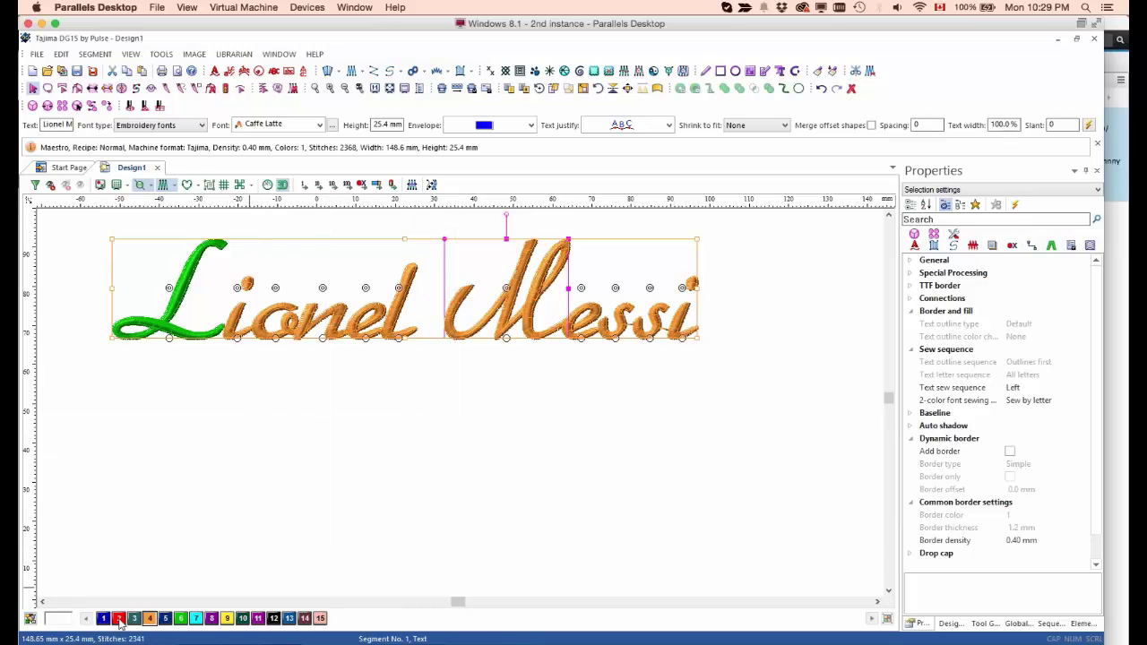
pyautogui.click(119, 619)
pyautogui.click(387, 511)
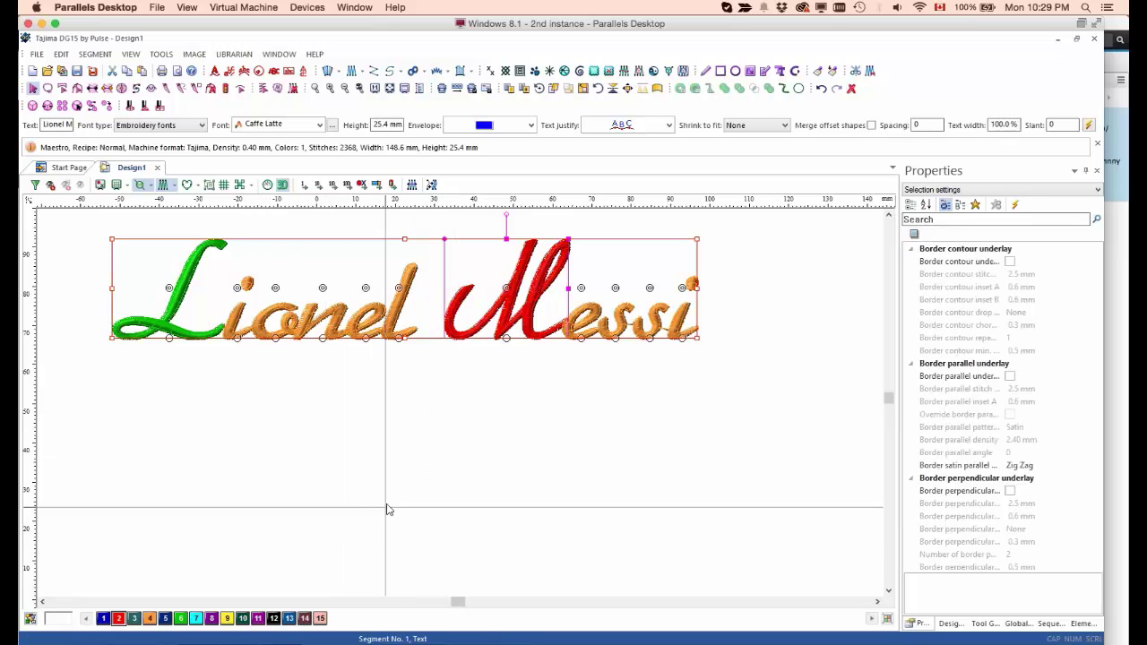
# Step: Select the multicoloured lettering and open the Sequence View to examine how it is listed
pyautogui.moveTo(617, 369); pyautogui.dragTo(710, 318)
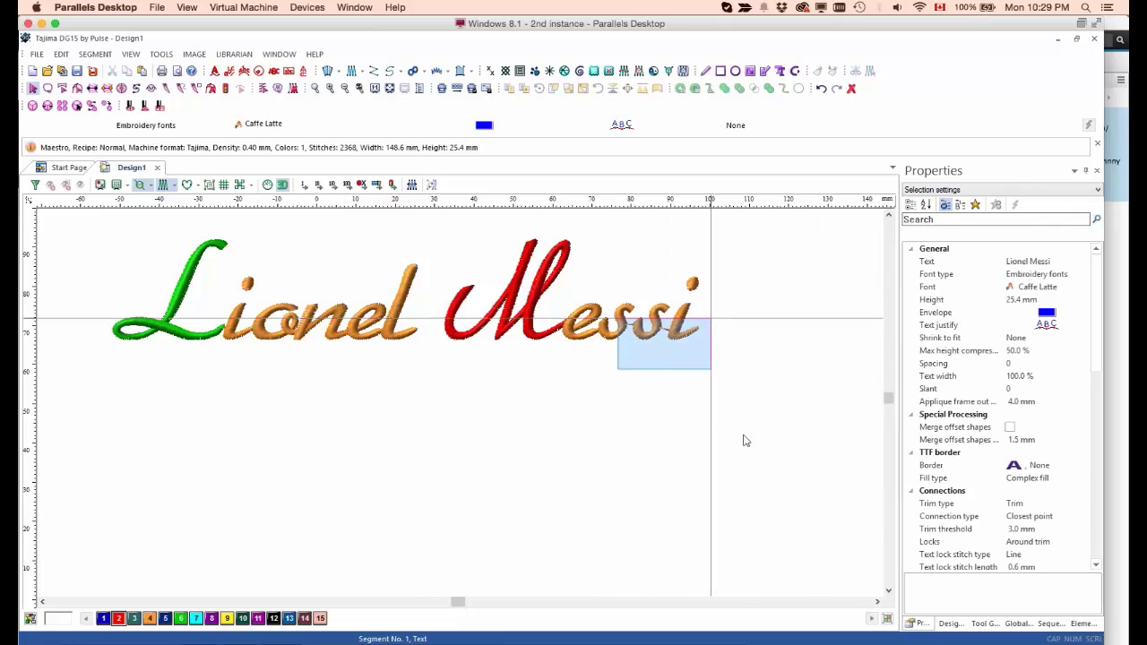
pyautogui.click(1050, 624)
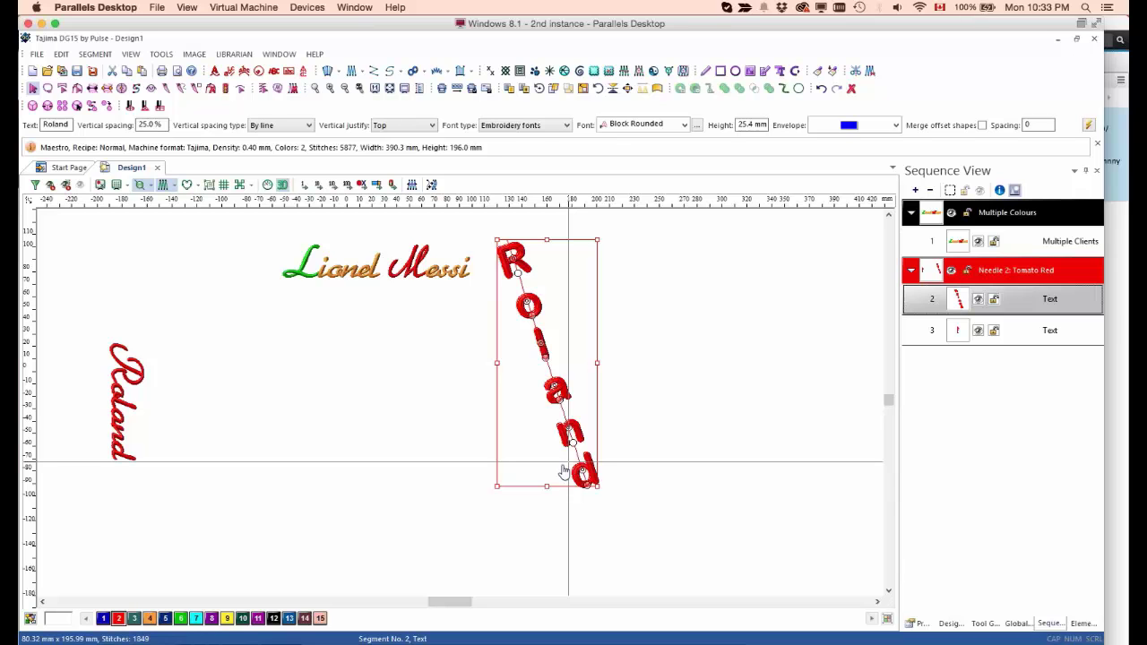
# Step: Delete the slanted Block Rounded vertical lettering and the rotated Caffe Latte lettering from the design
pyautogui.click(117, 390)
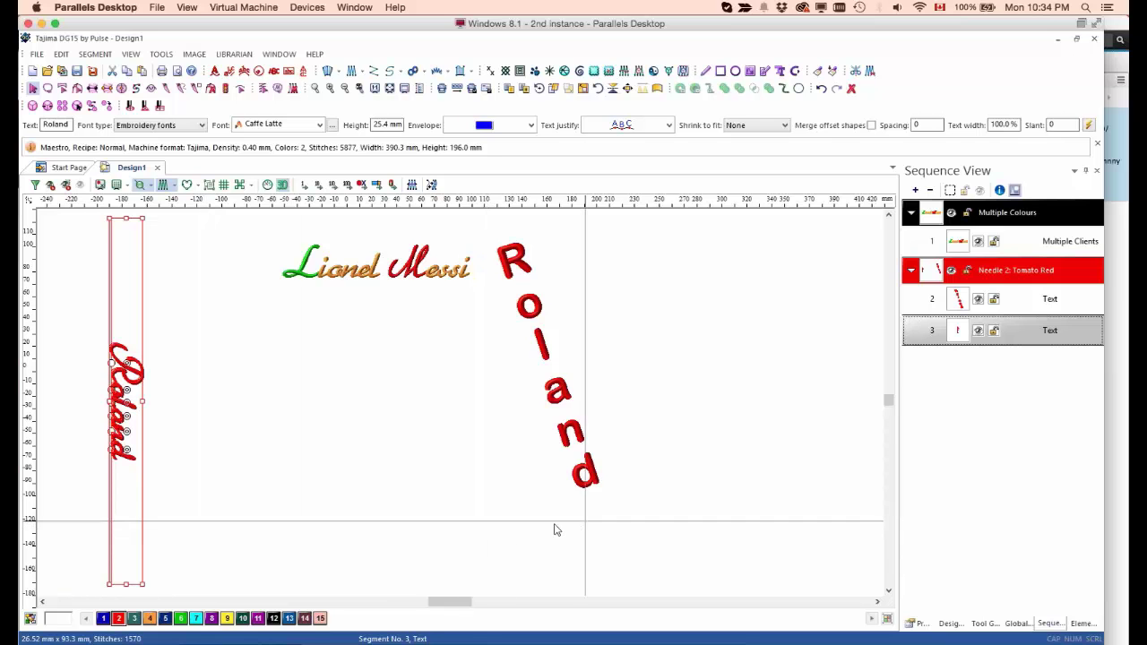
pyautogui.moveTo(549, 519); pyautogui.dragTo(628, 474)
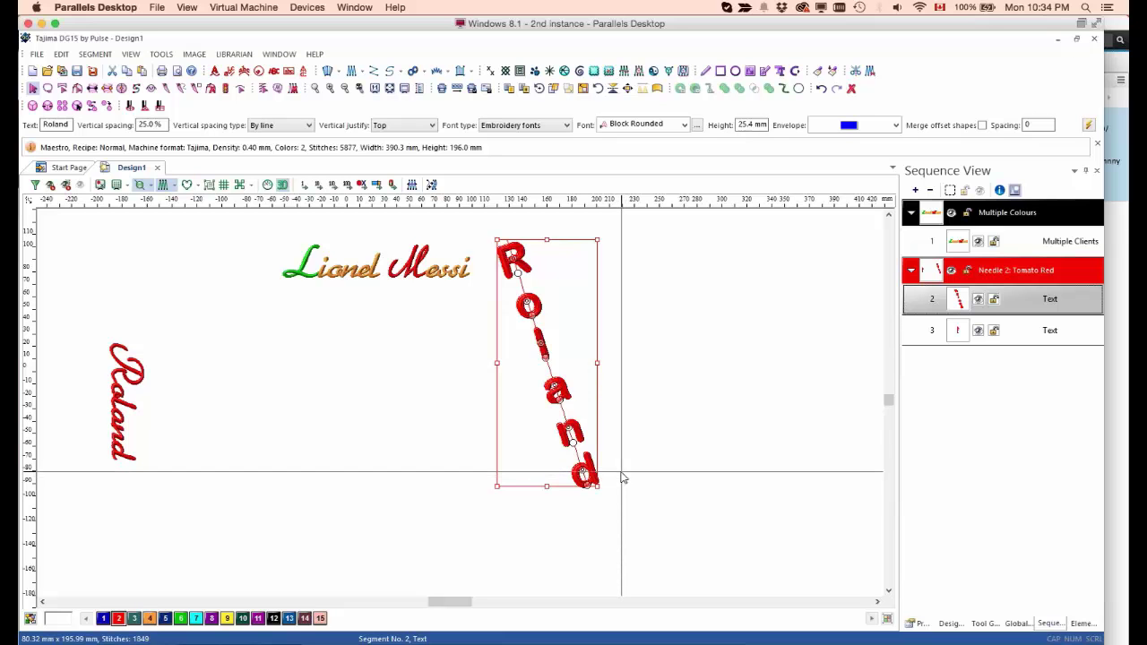
pyautogui.press('Delete')
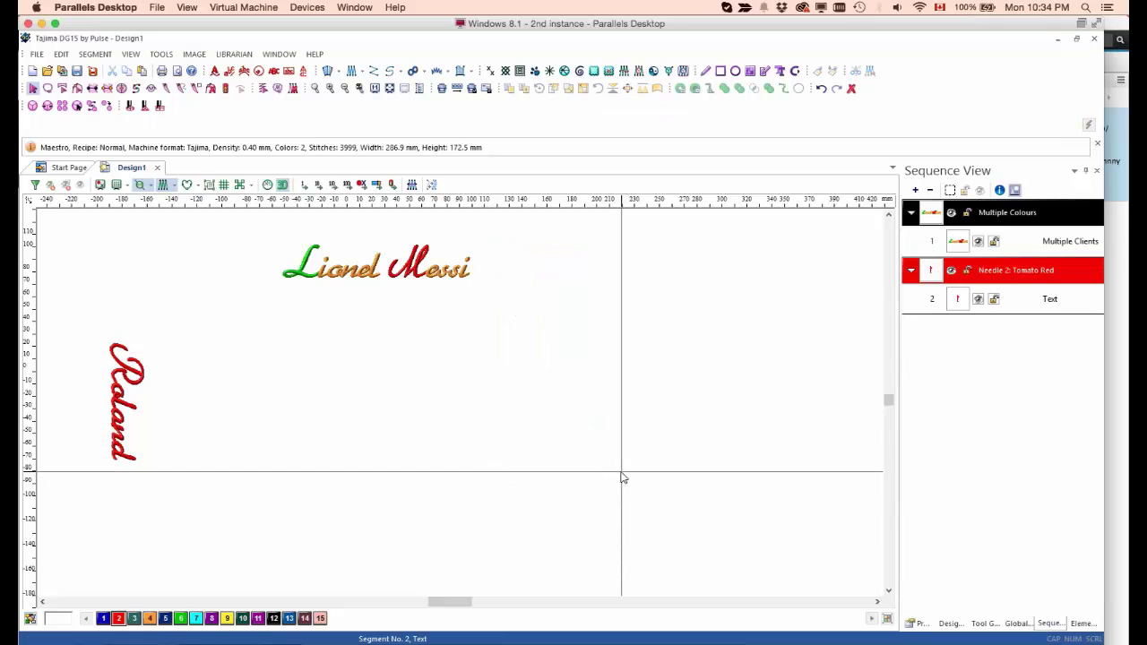
pyautogui.moveTo(74, 484); pyautogui.dragTo(161, 431)
pyautogui.press('Delete')
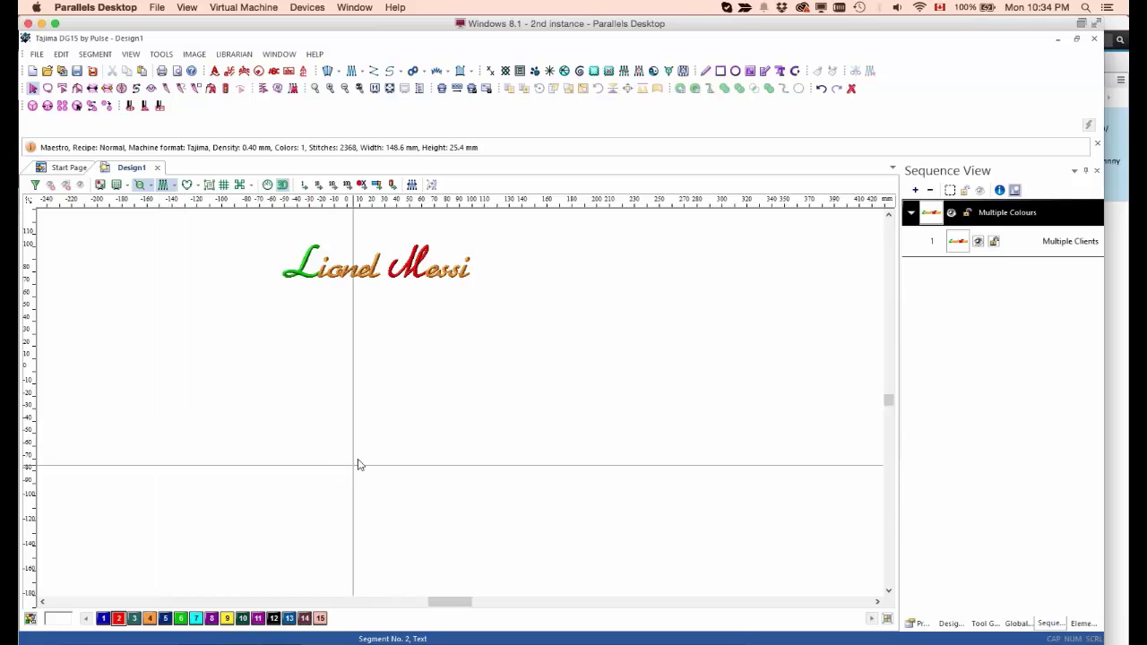
# Step: Select the multicoloured lettering, examine the general text options in its Segment Settings, and close the settings without changes
pyautogui.moveTo(275, 302); pyautogui.dragTo(335, 284)
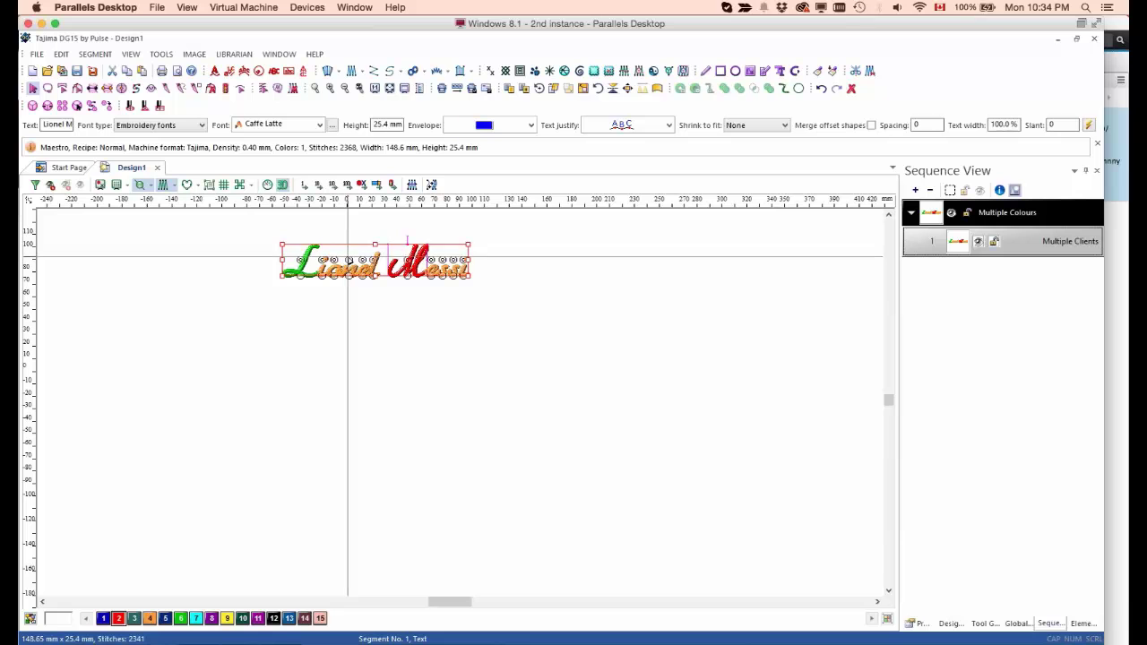
pyautogui.scroll(3, 355, 262)
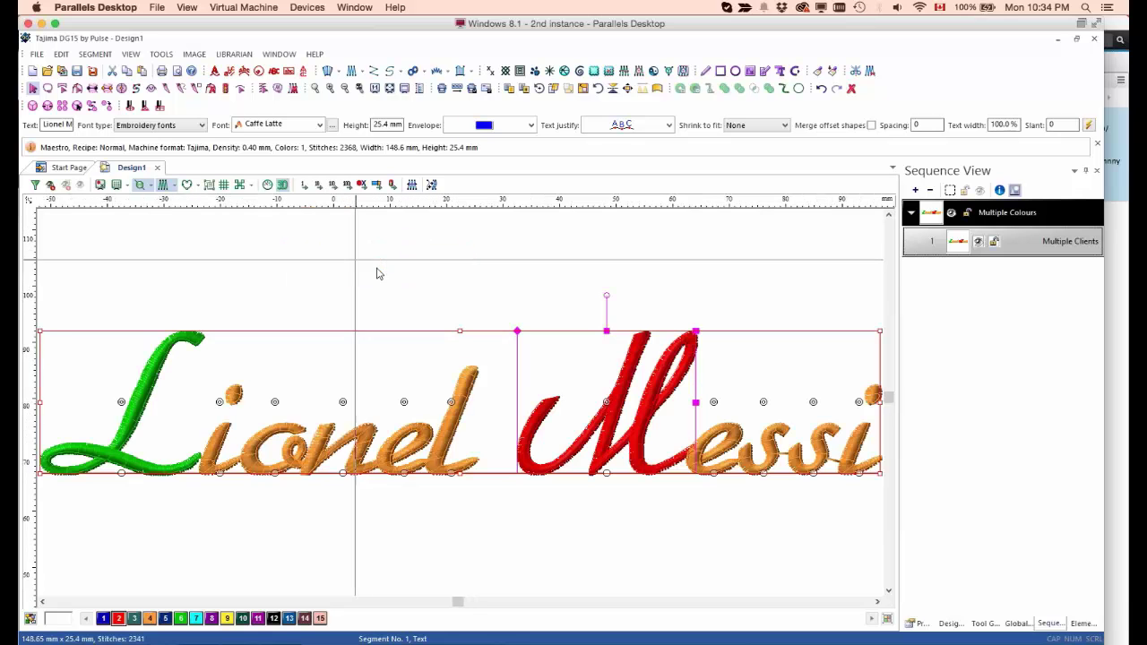
pyautogui.doubleClick(378, 384)
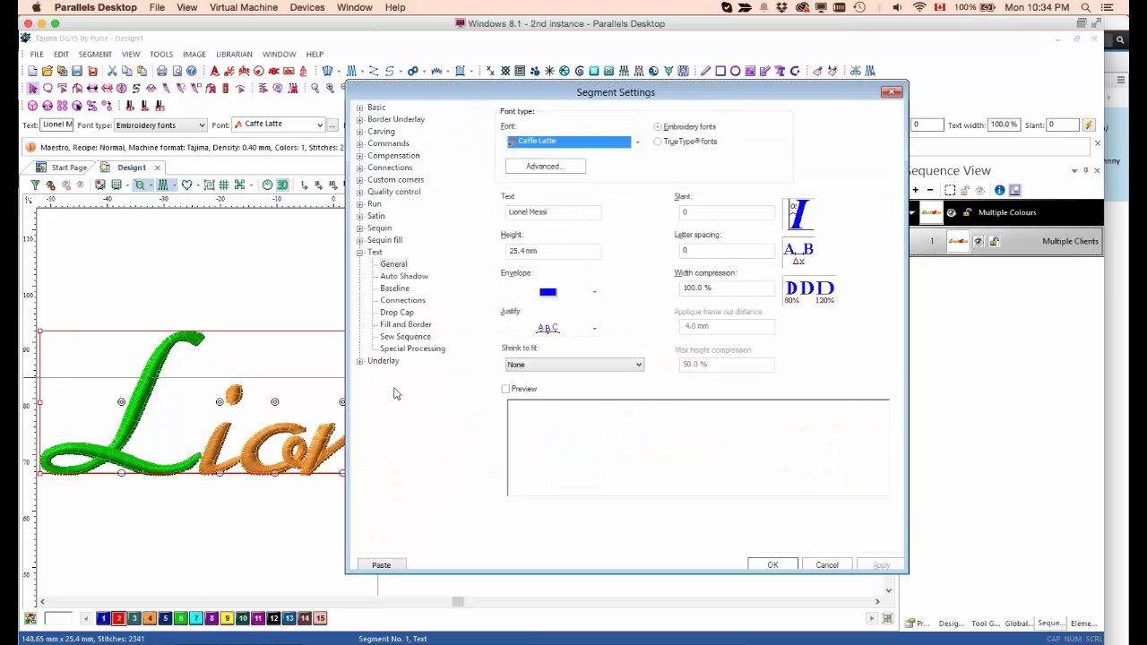
pyautogui.moveTo(450, 93); pyautogui.dragTo(374, 90)
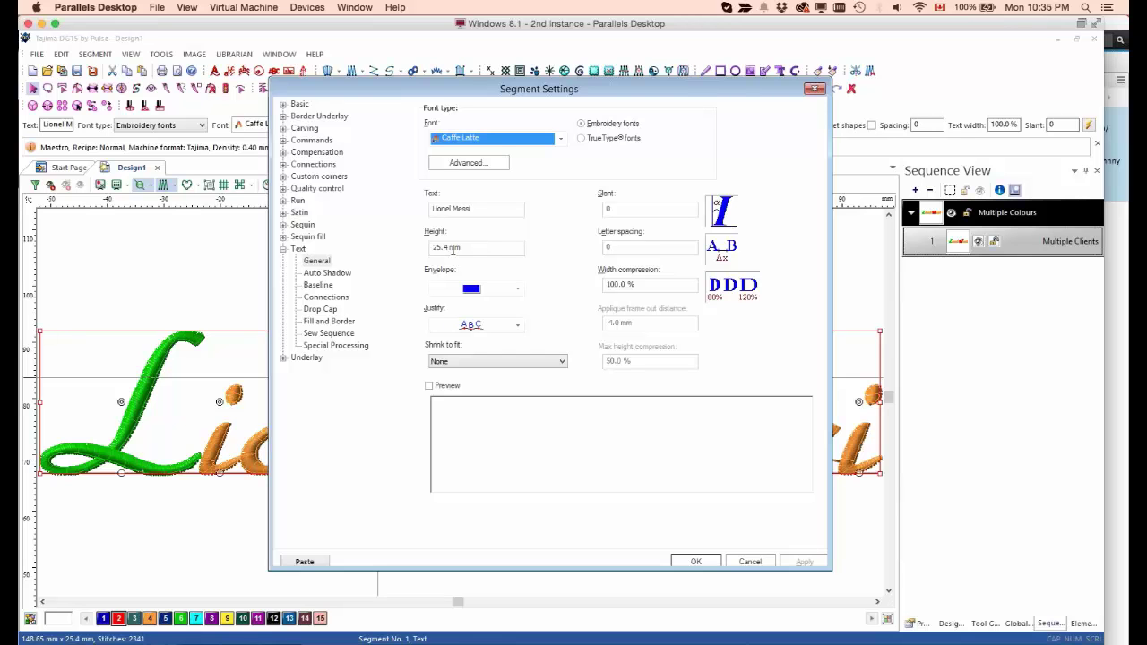
pyautogui.click(814, 88)
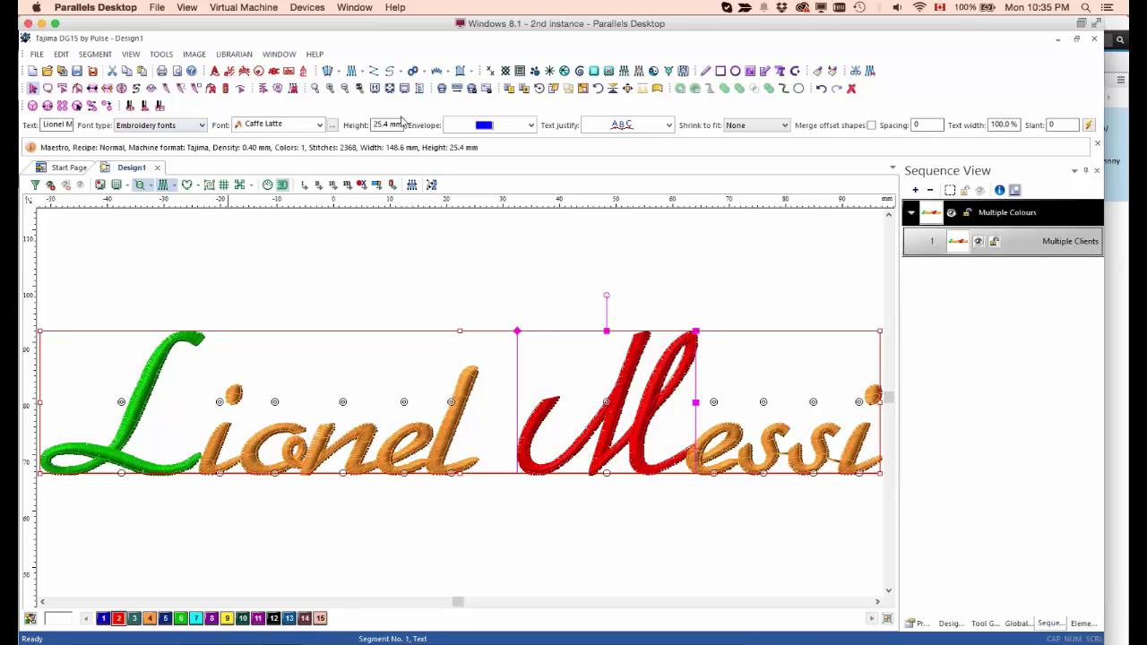
# Step: Check the display option for the Properties Bar and review the selected lettering's Segment Settings again without changing them
pyautogui.click(131, 55)
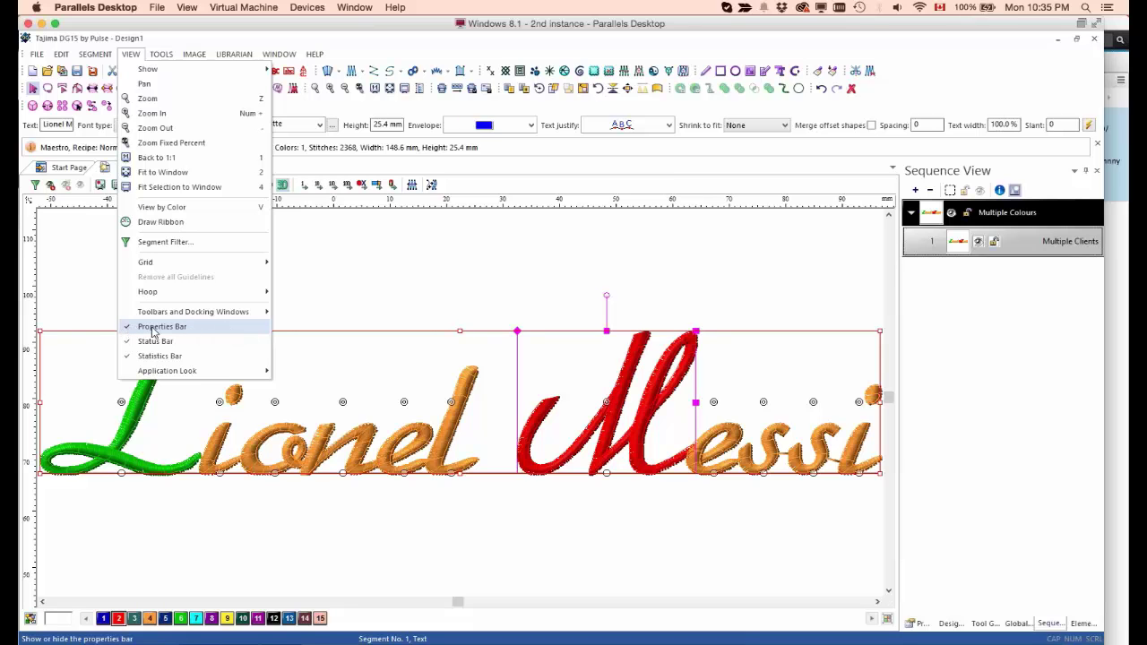
pyautogui.click(448, 172)
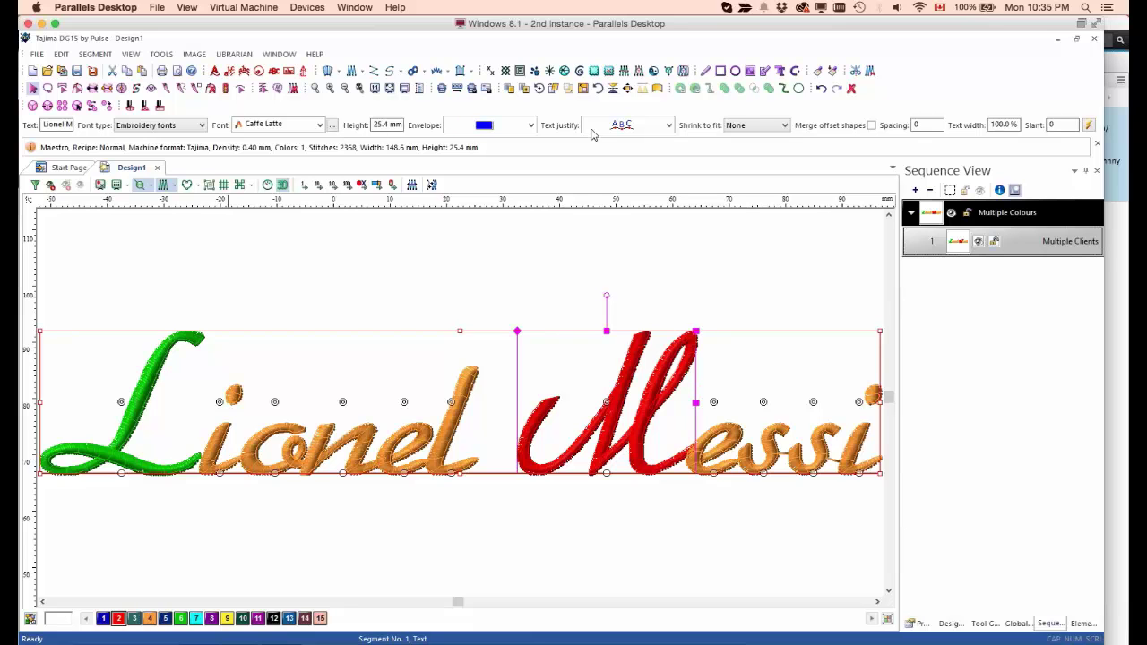
pyautogui.click(1089, 125)
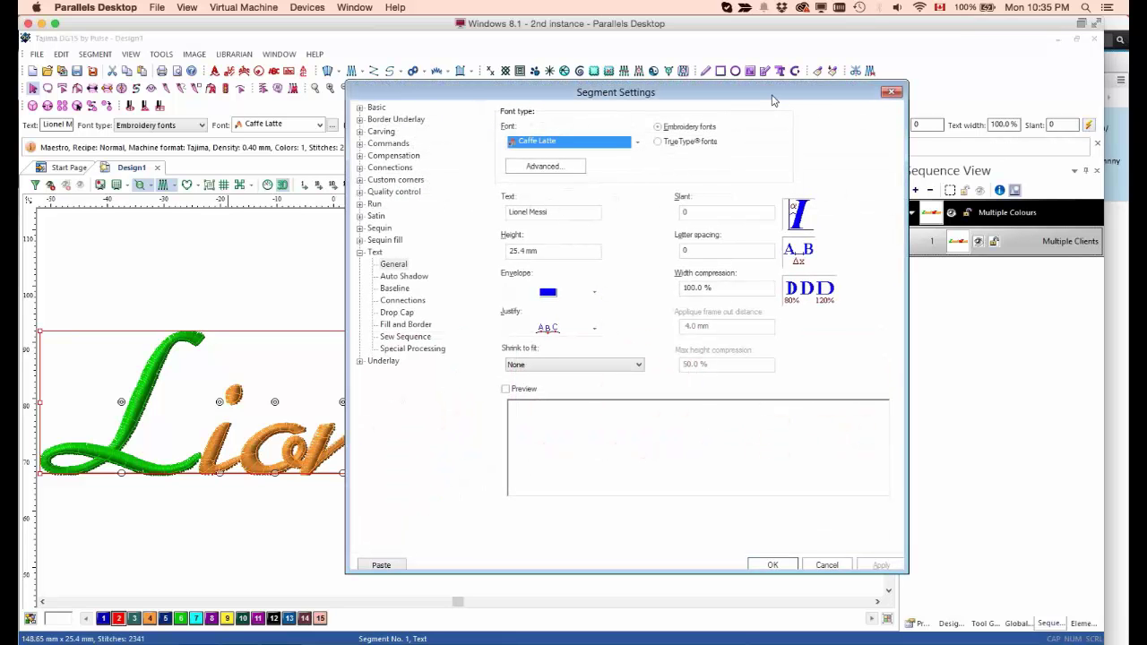
pyautogui.moveTo(773, 100); pyautogui.dragTo(755, 77)
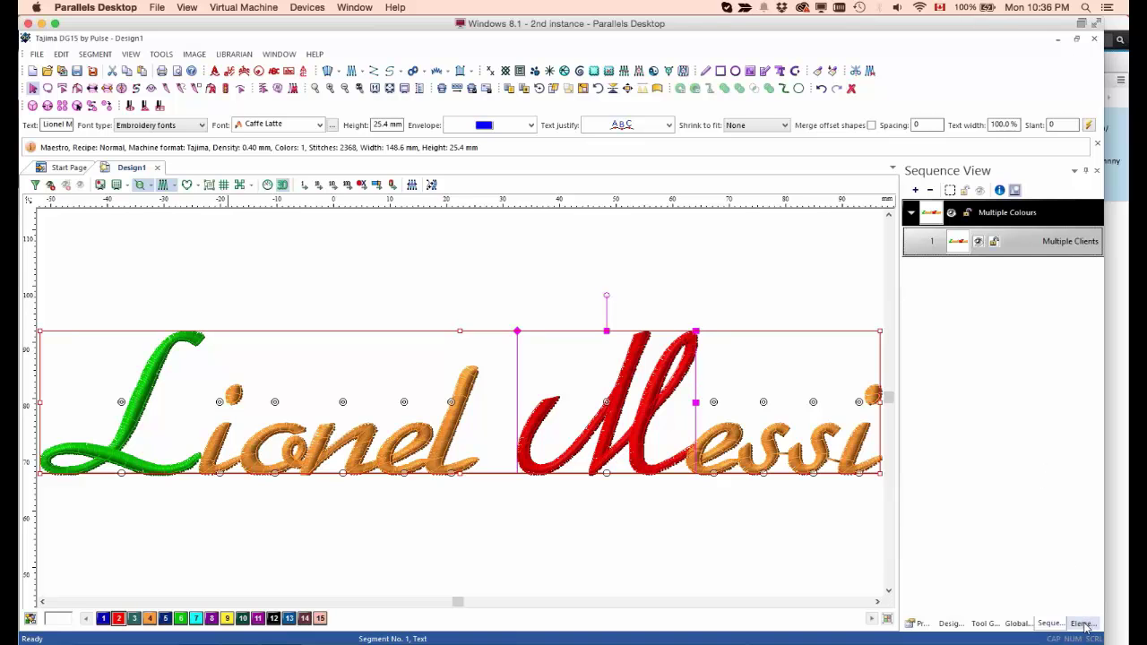
# Step: Show the selected lettering's docked Properties and compare the reduced set of property categories with the full set
pyautogui.click(922, 625)
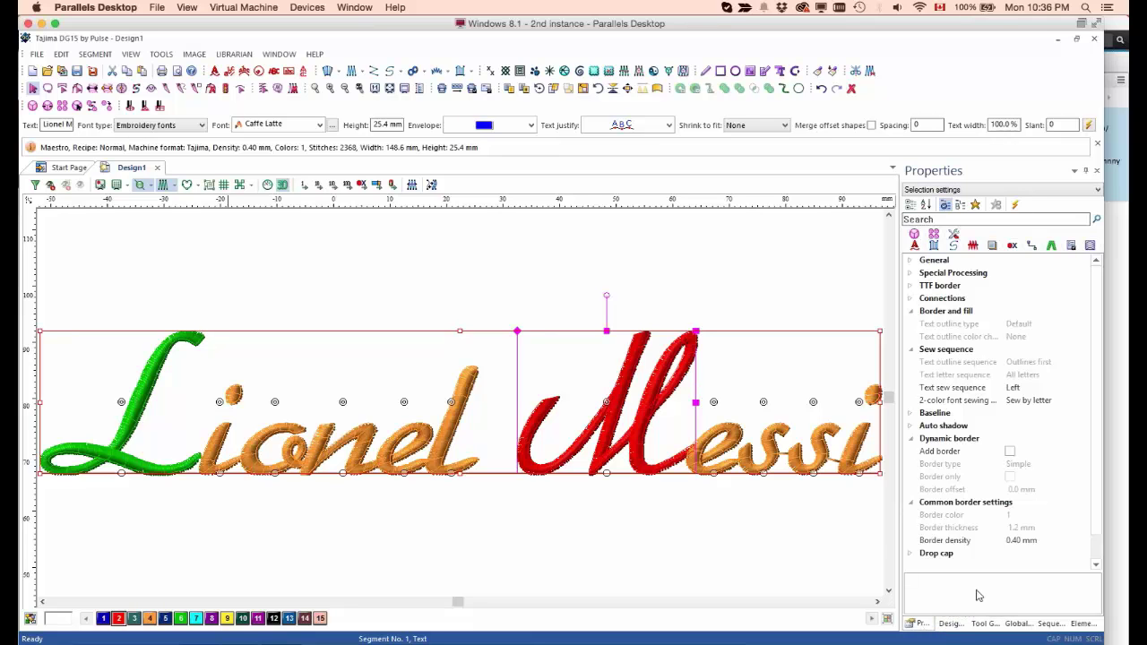
pyautogui.scroll(-1, 1097, 518)
pyautogui.scroll(1, 1095, 484)
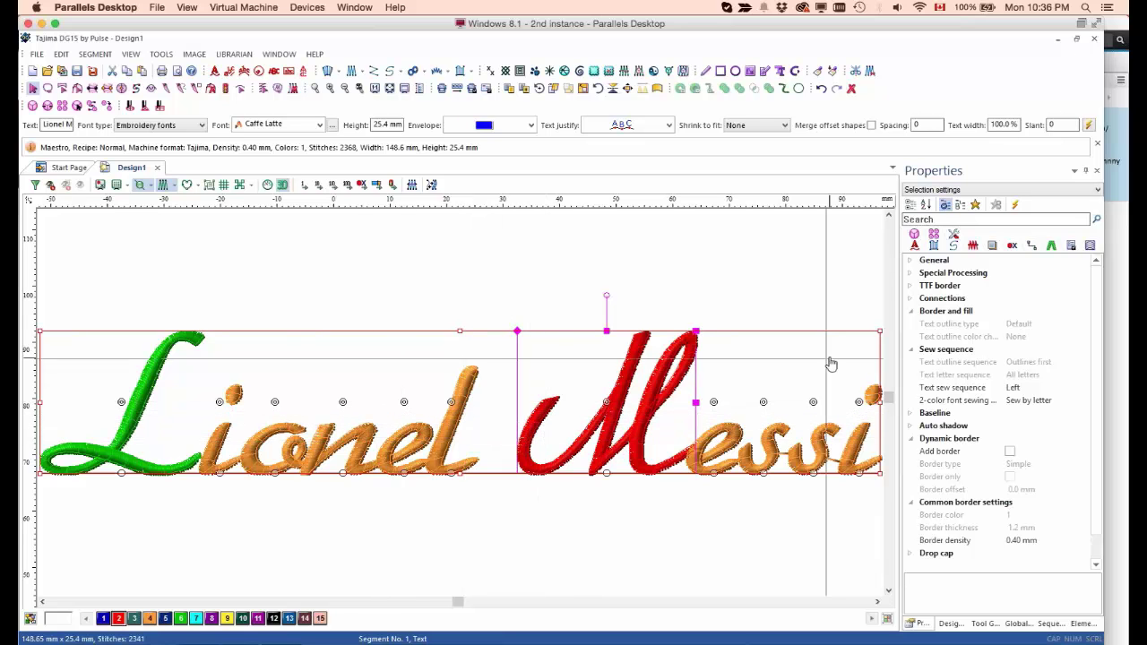
pyautogui.click(959, 205)
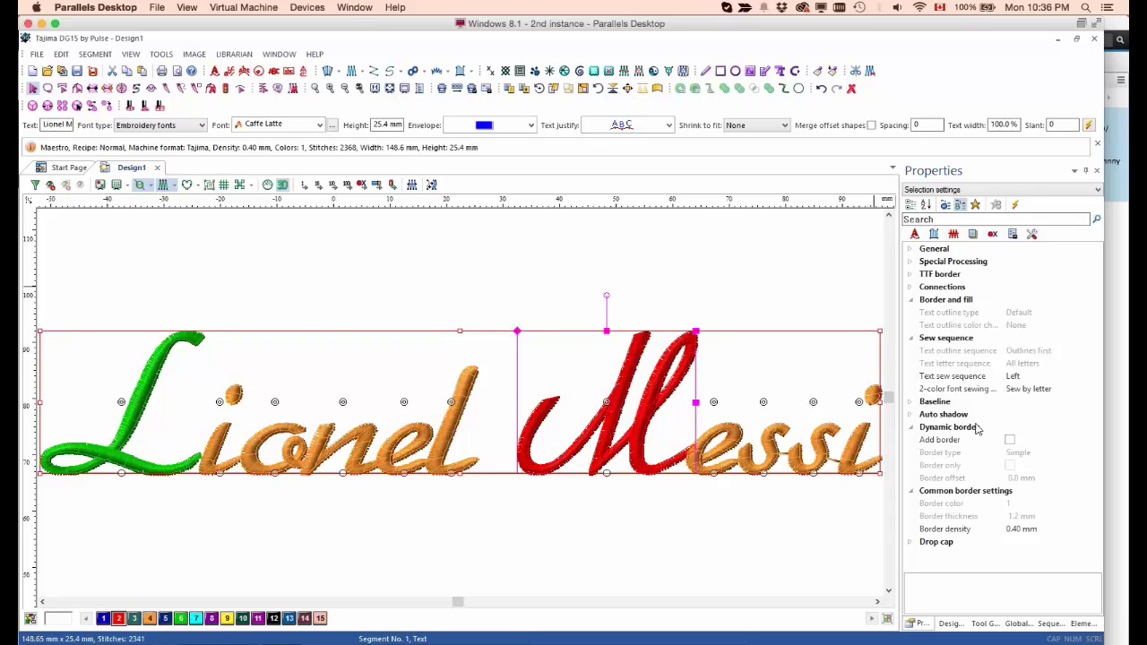
pyautogui.click(946, 206)
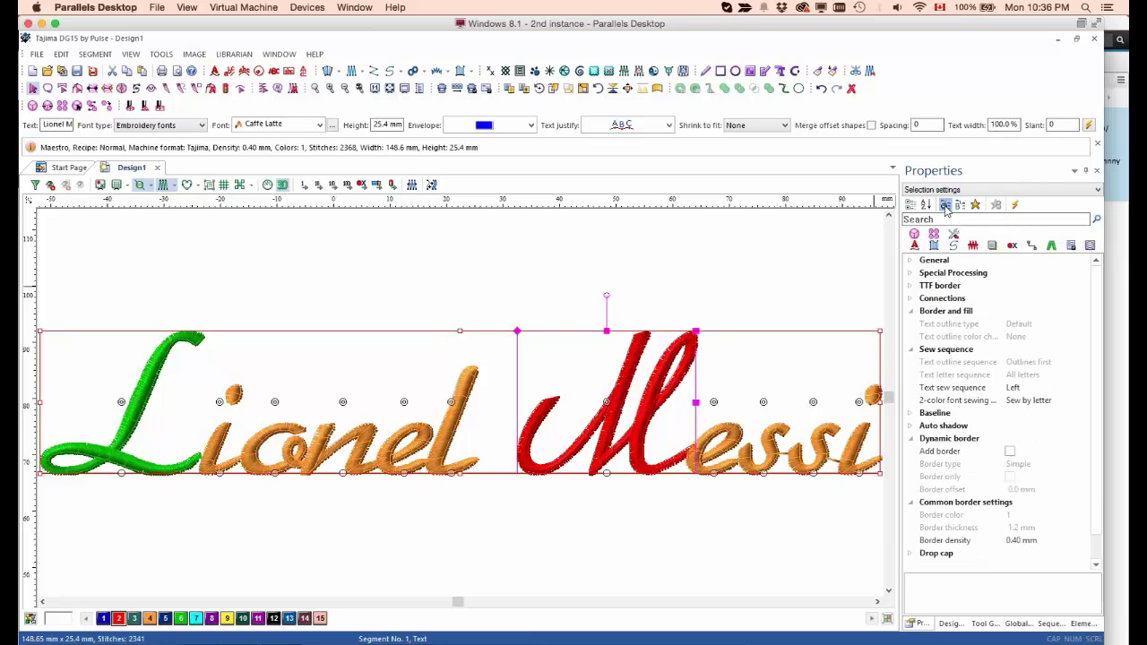
# Step: Examine the lettering's fill stitch, run stitch, and pull and push compensation properties, and return to its text properties
pyautogui.moveTo(1093, 305)
pyautogui.mouseDown()
pyautogui.moveTo(1093, 341)
pyautogui.moveTo(1093, 303)
pyautogui.mouseUp()
pyautogui.click(934, 246)
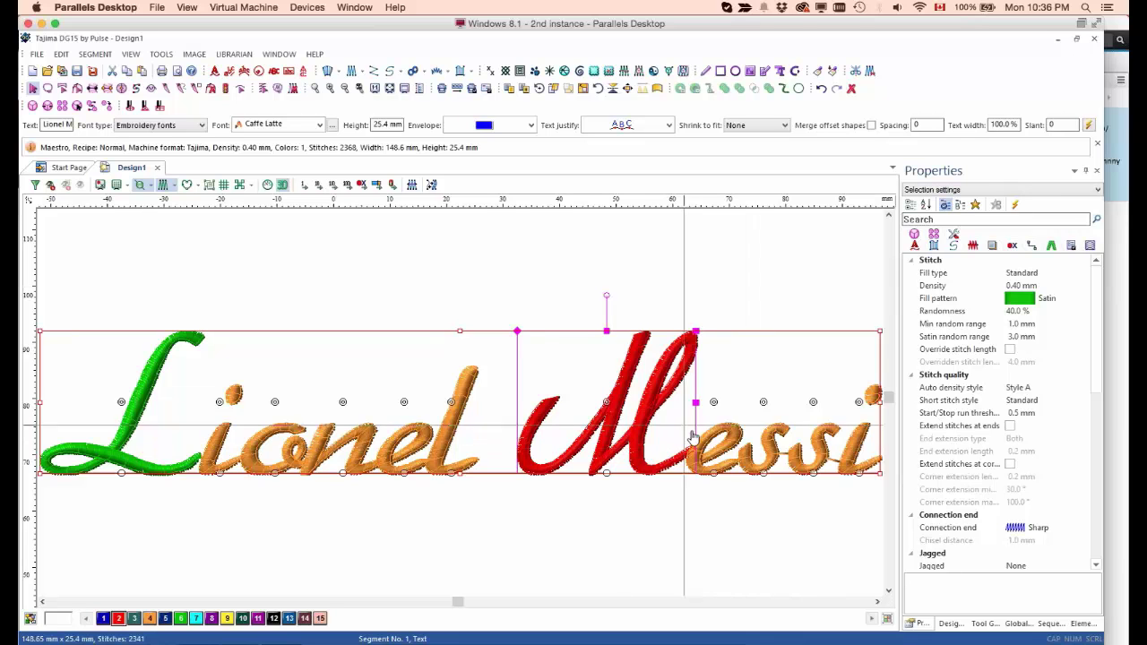
pyautogui.click(955, 248)
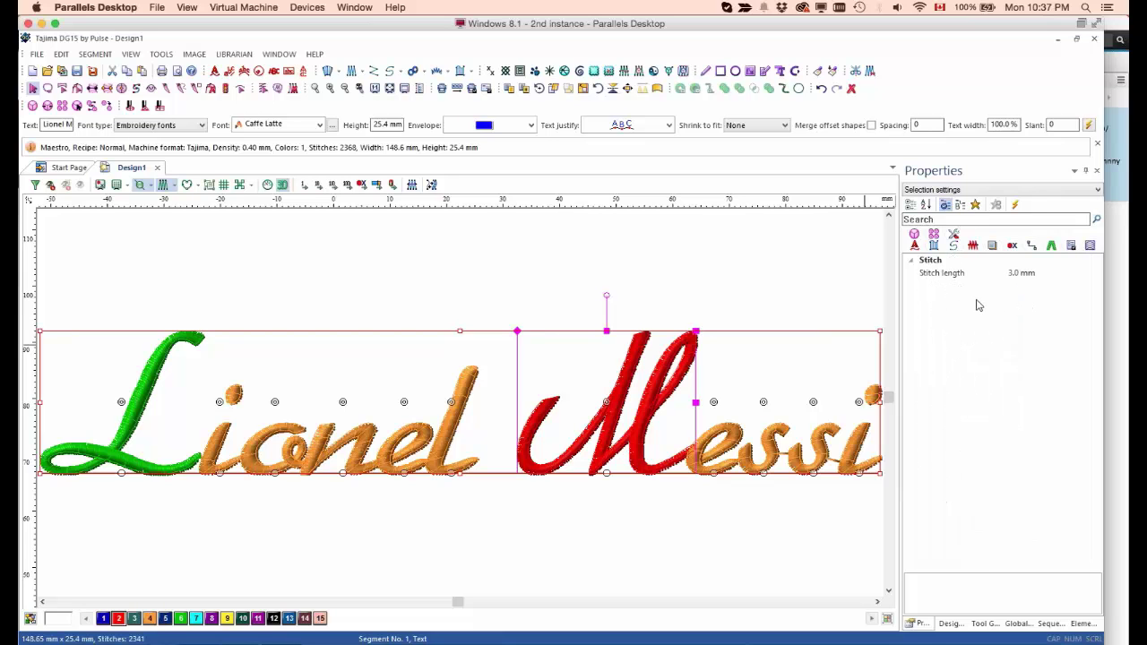
pyautogui.click(977, 251)
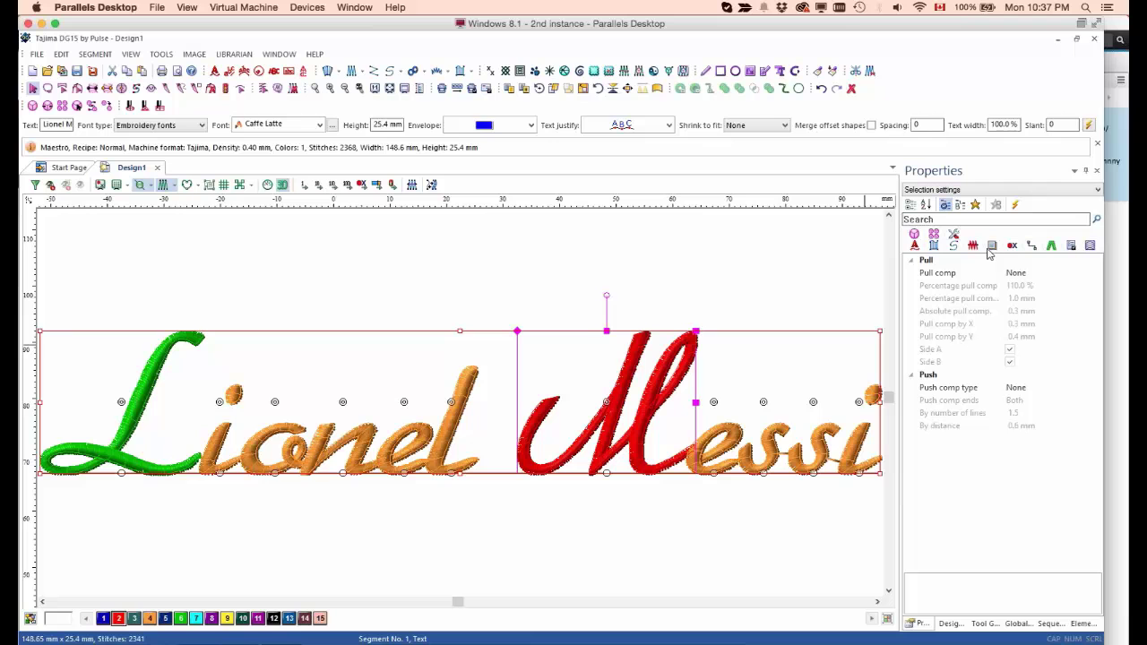
pyautogui.click(915, 247)
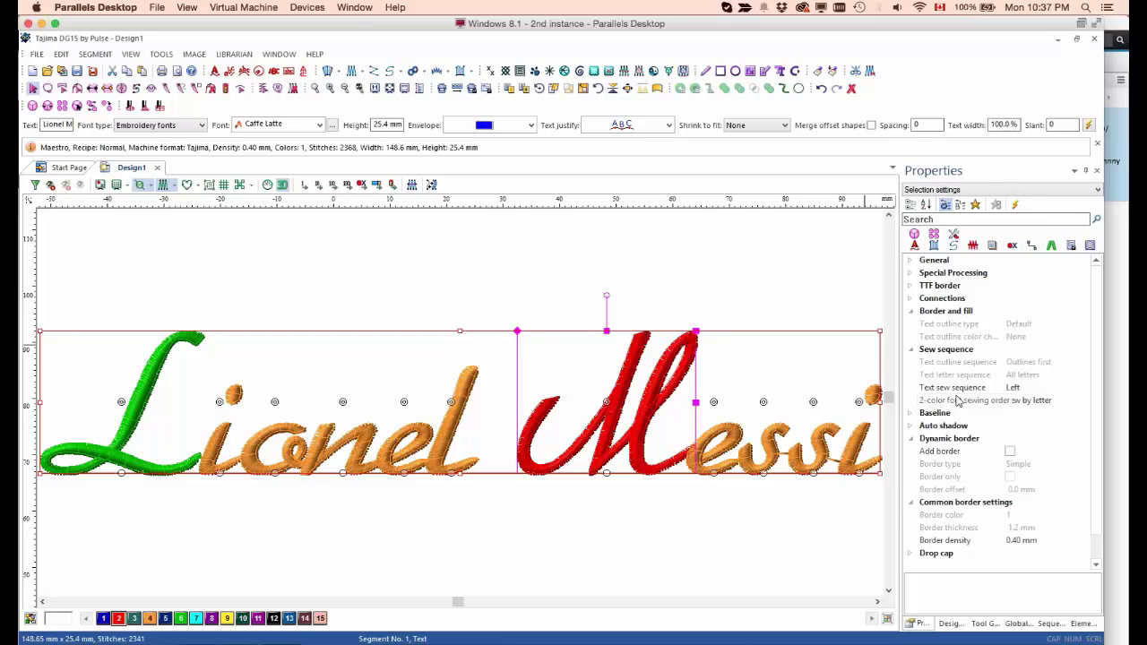
# Step: Reselect the lettering, compare its Segment Settings with the docked Properties, close the settings, and deselect the lettering
pyautogui.click(709, 300)
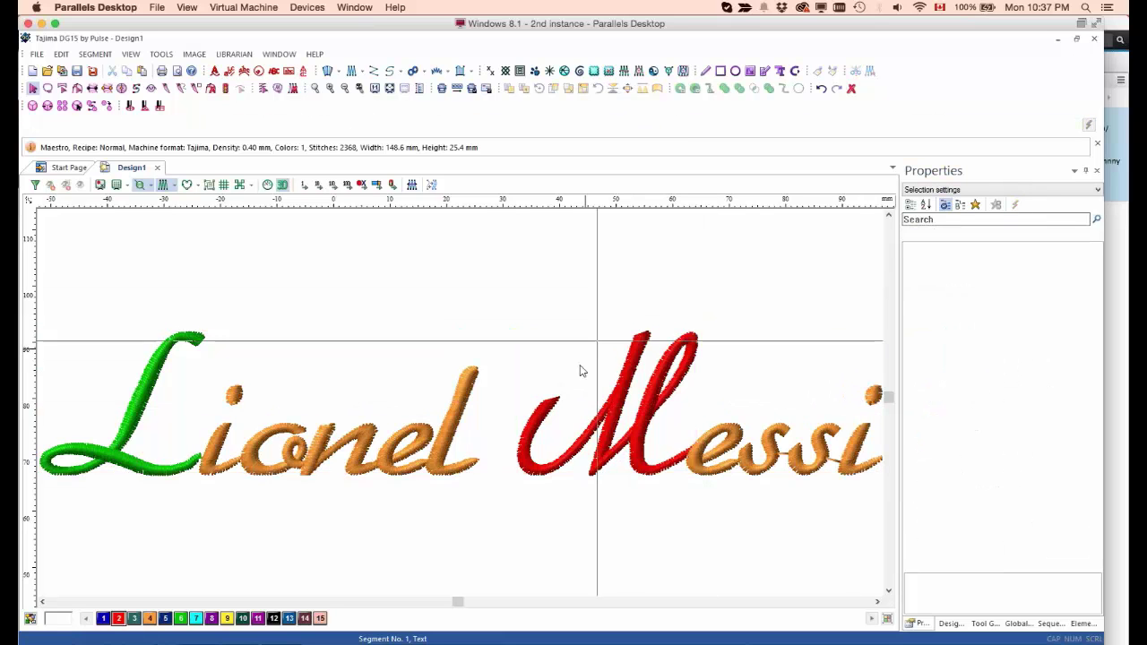
pyautogui.moveTo(450, 346); pyautogui.dragTo(552, 460)
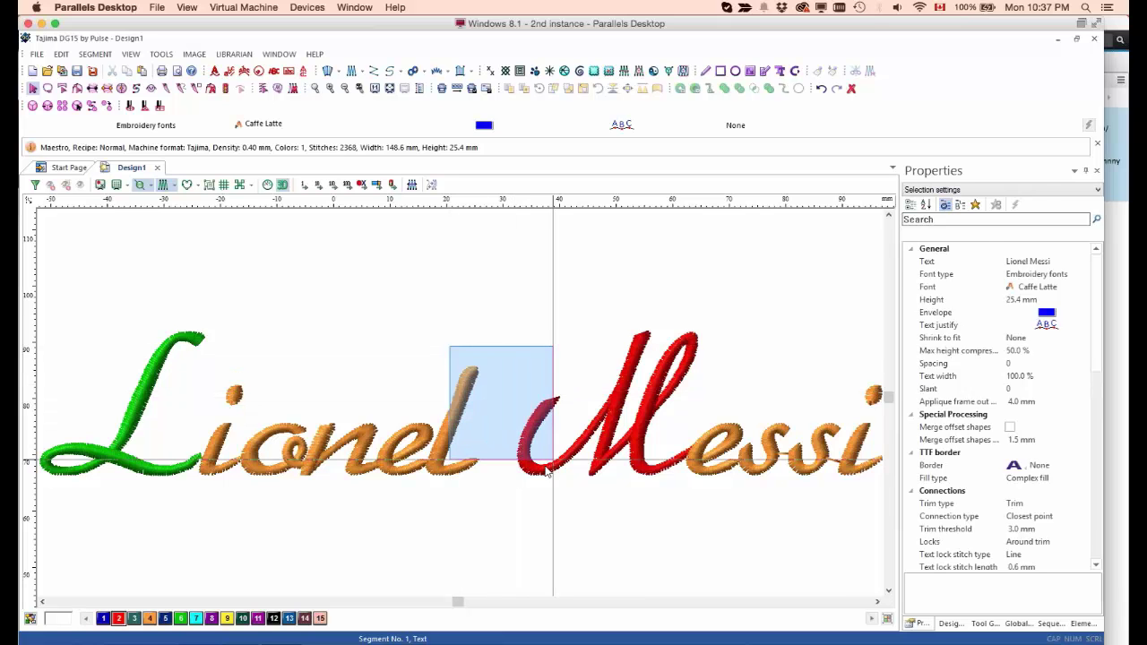
pyautogui.doubleClick(508, 456)
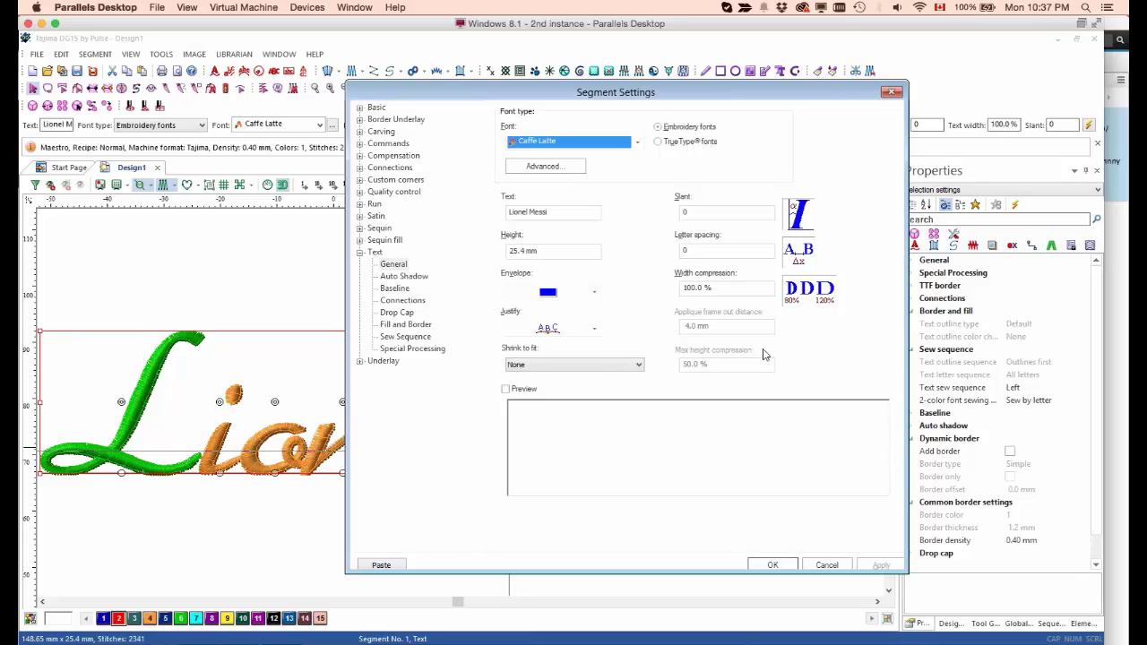
pyautogui.moveTo(829, 98); pyautogui.dragTo(804, 91)
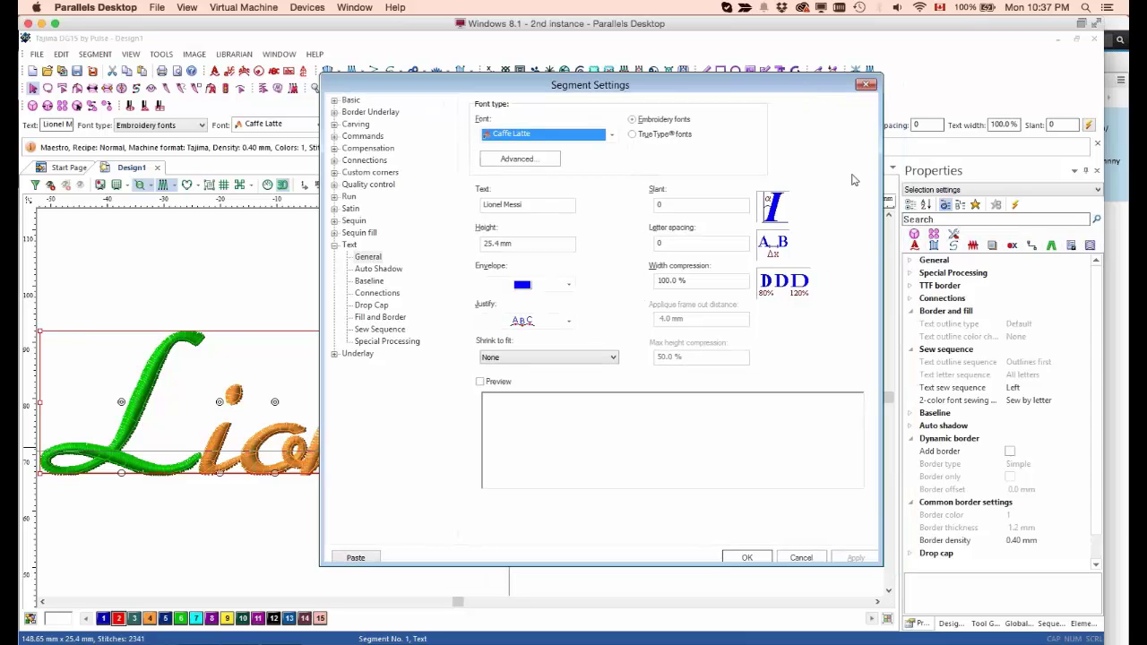
pyautogui.click(866, 86)
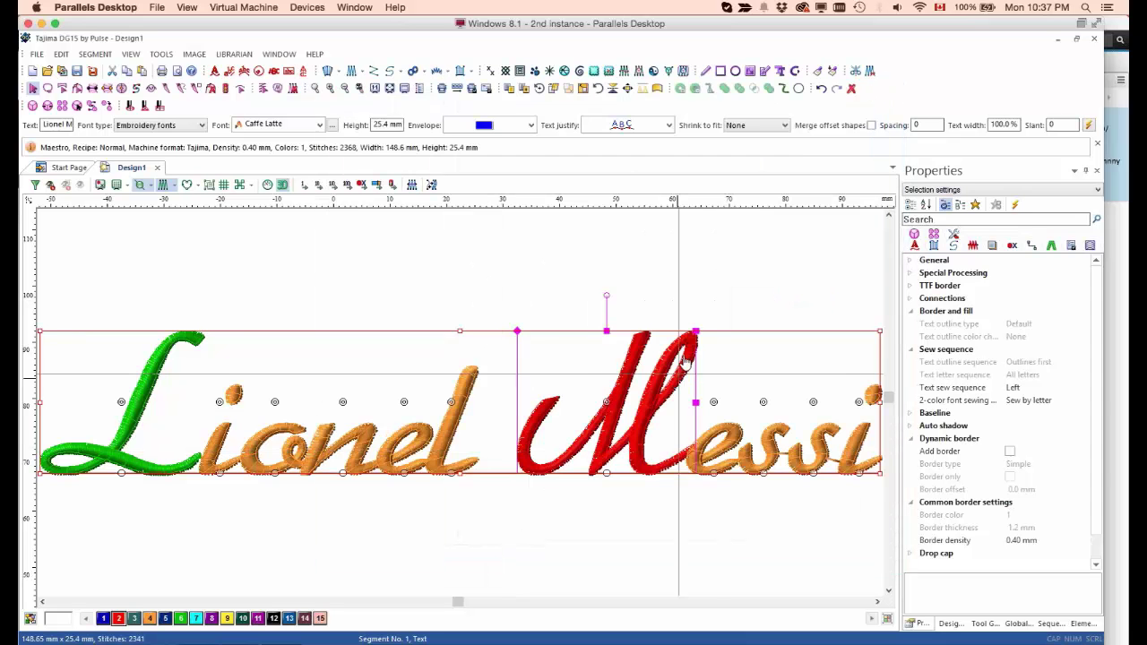
pyautogui.click(702, 299)
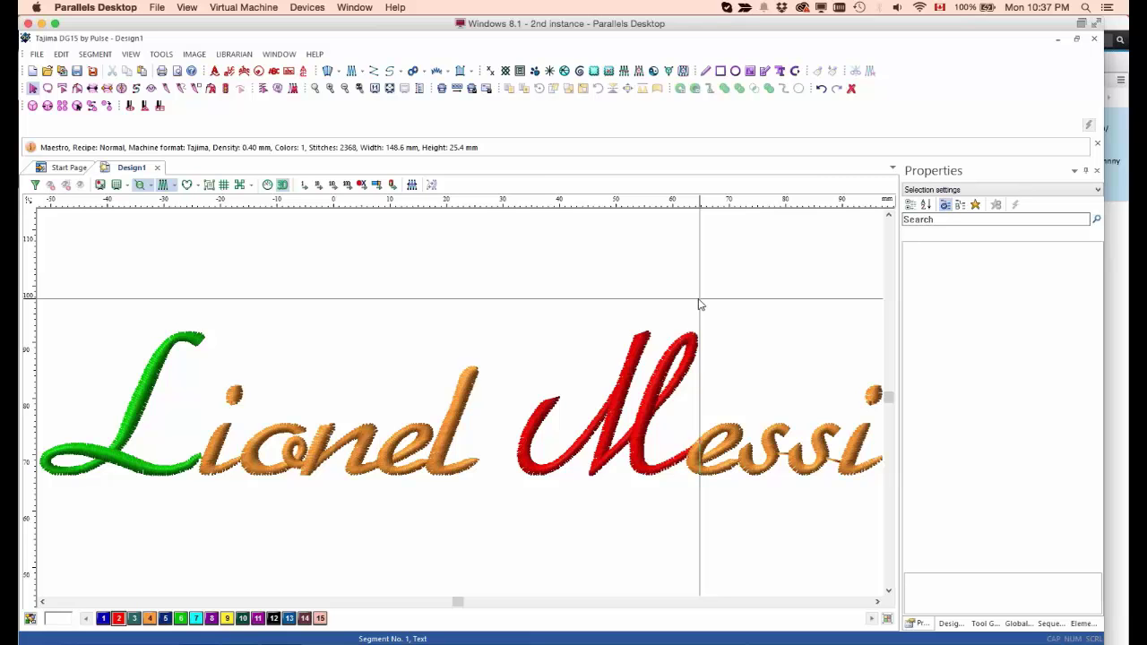
# Step: Delete the multicoloured lettering from the design
pyautogui.click(492, 249)
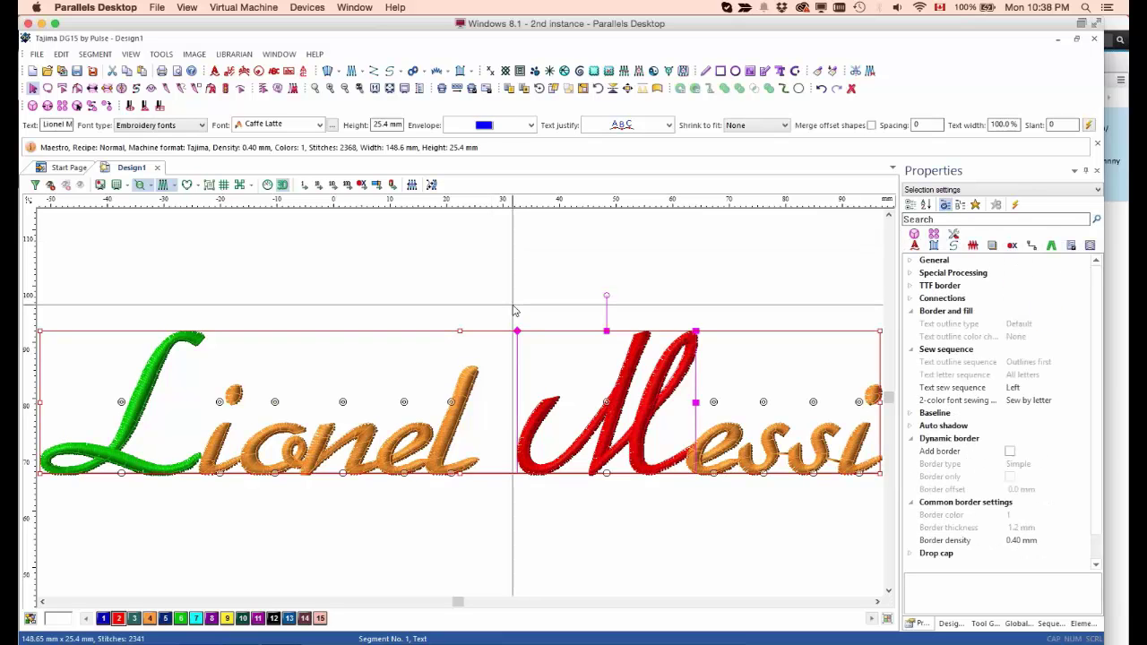
pyautogui.press('Delete')
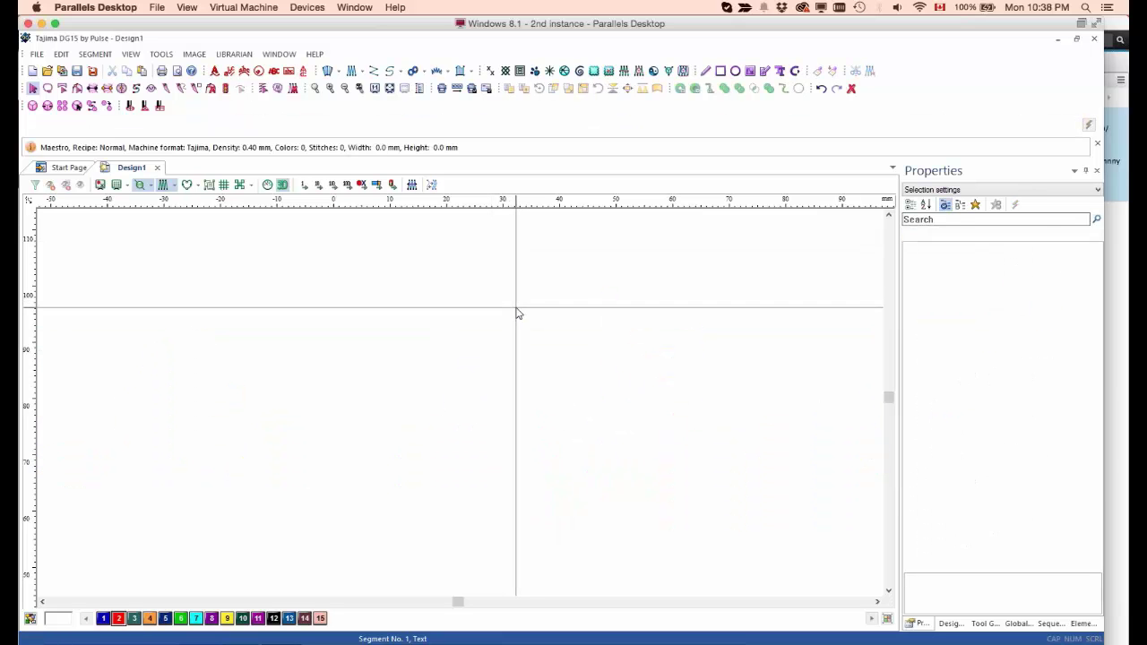
pyautogui.scroll(-1, 516, 313)
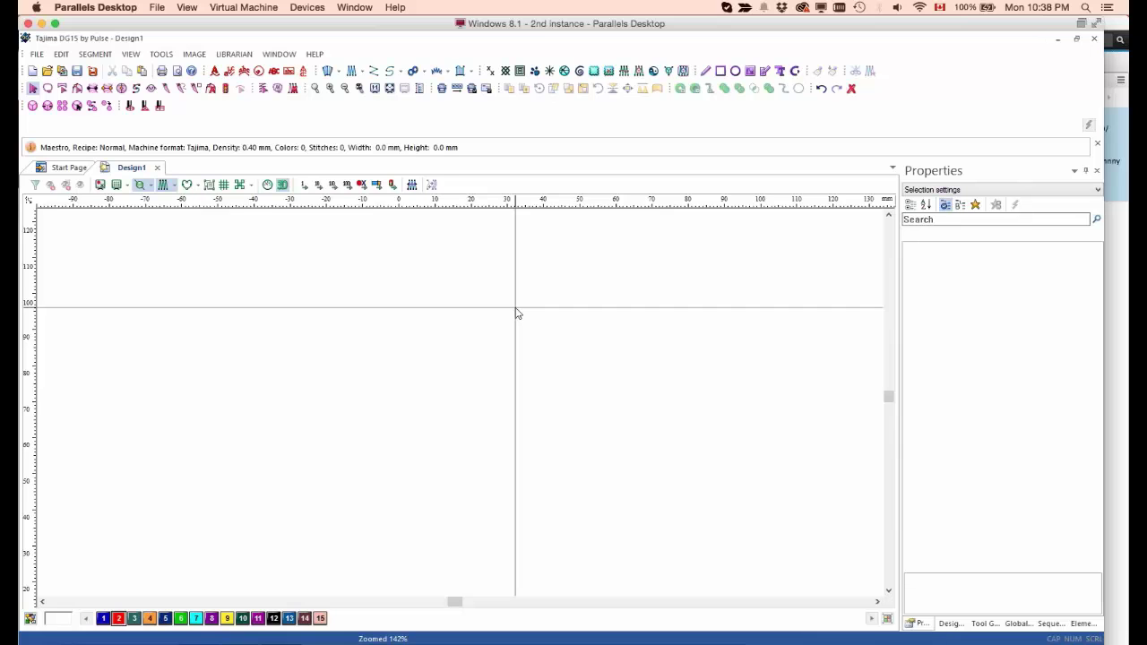
pyautogui.scroll(-1, 516, 313)
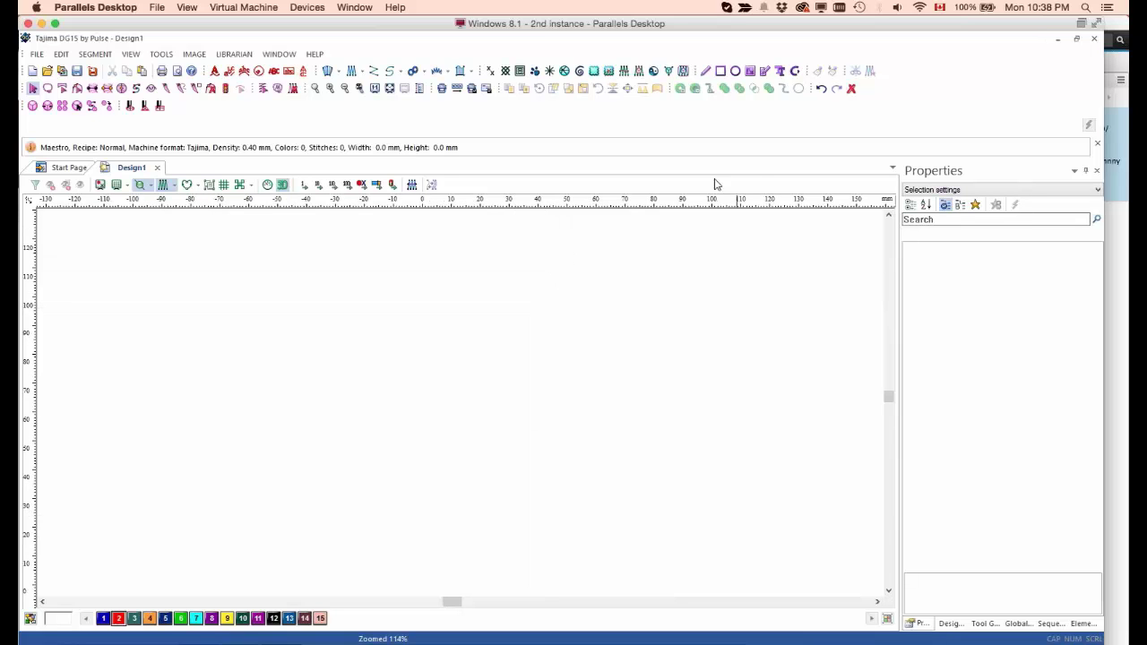
# Step: Draw an ellipse artwork segment about 183 mm wide and 93 mm high, and convert it to a complex fill
pyautogui.click(736, 74)
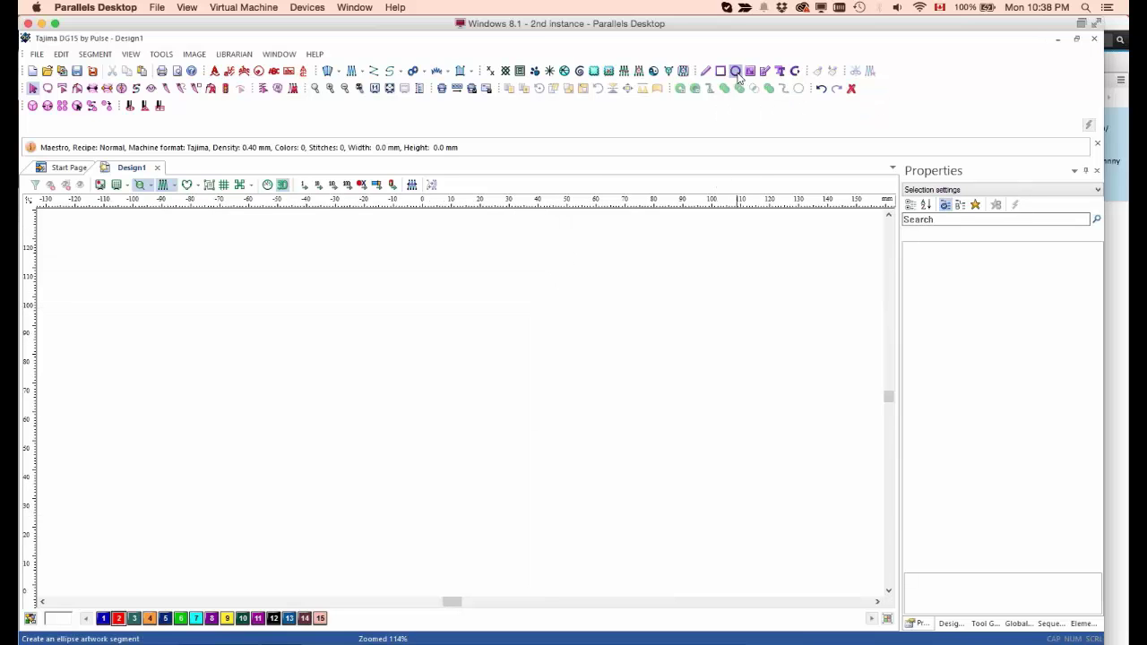
pyautogui.moveTo(197, 247); pyautogui.dragTo(728, 515)
pyautogui.press('Escape')
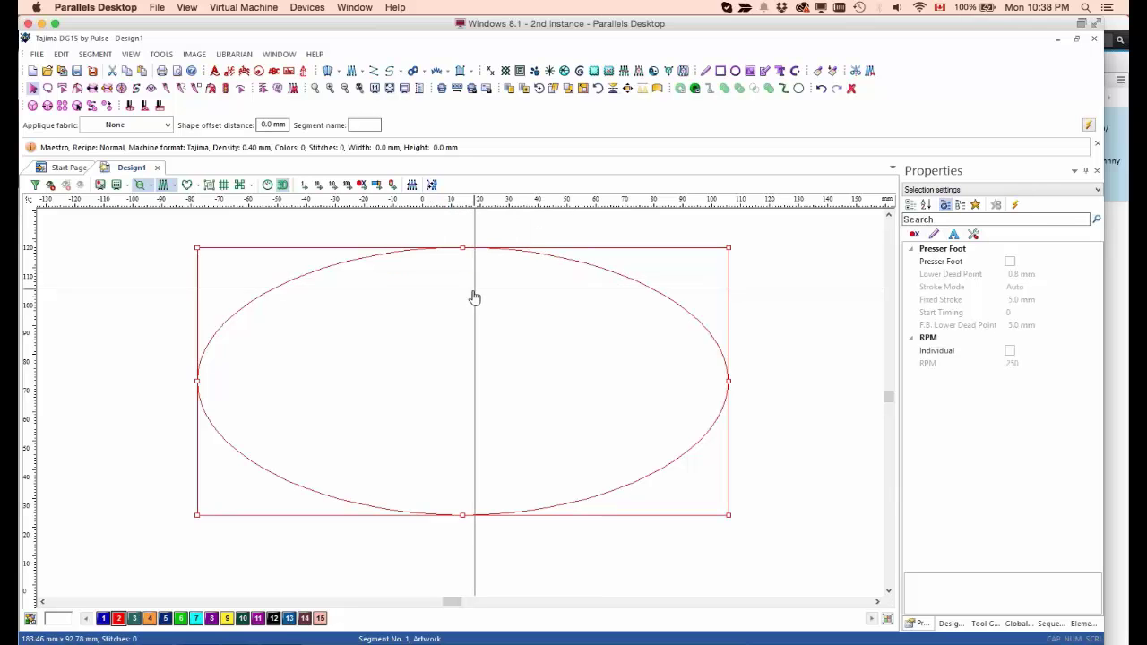
pyautogui.click(431, 185)
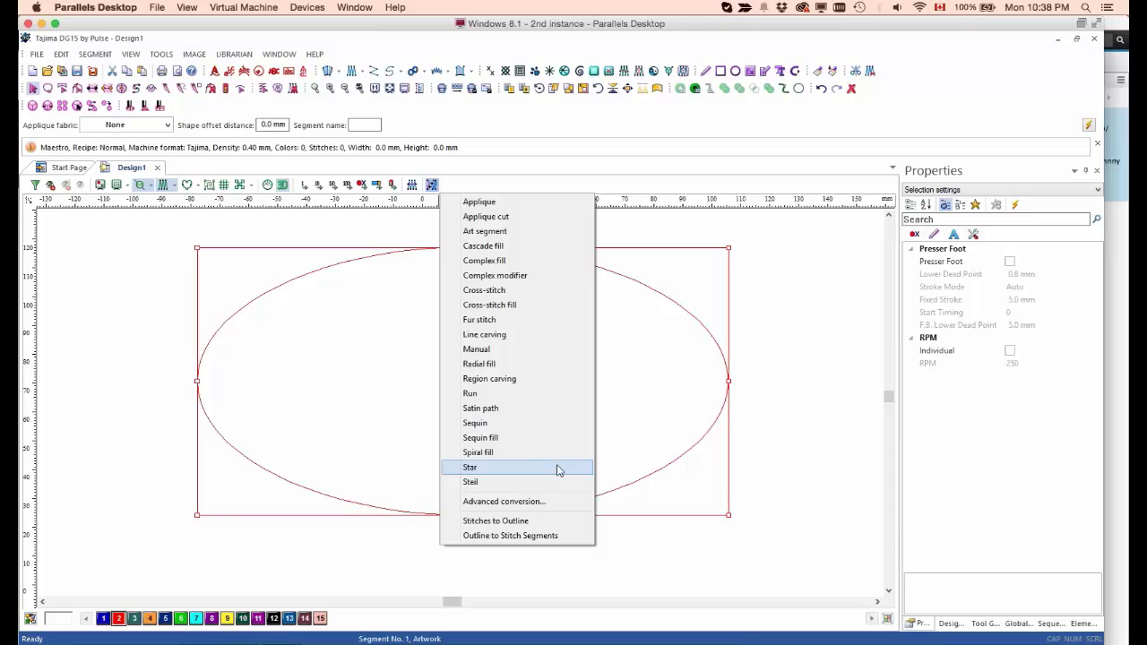
pyautogui.click(535, 267)
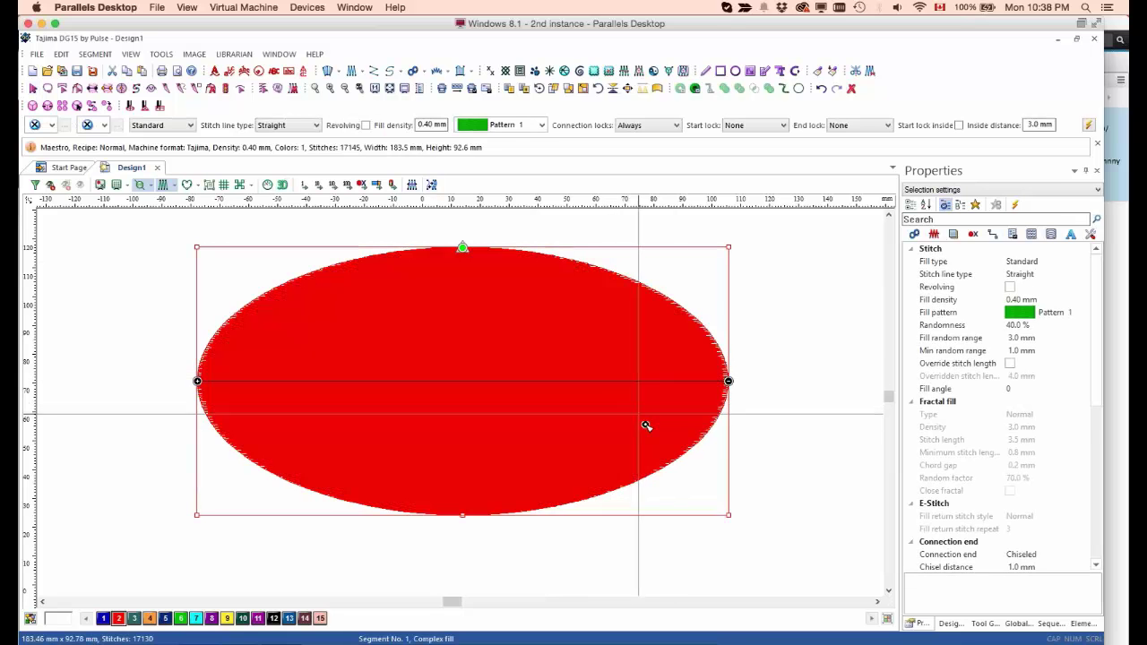
# Step: Set the fill density of the elliptical complex fill to 1.00 mm
pyautogui.scroll(1, 666, 431)
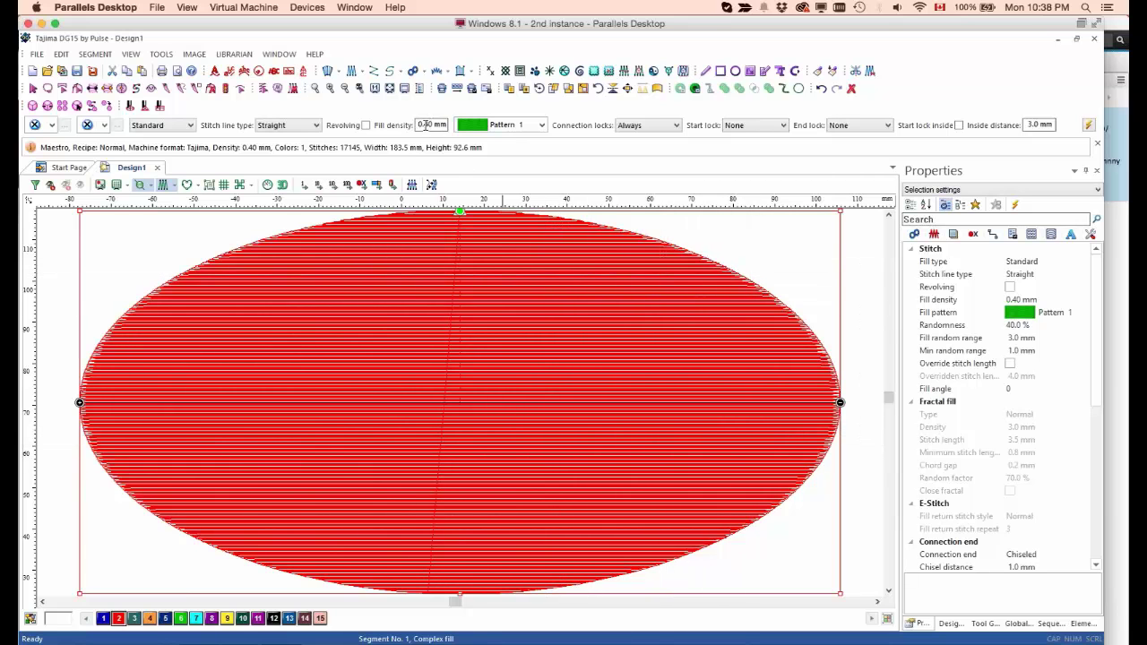
pyautogui.moveTo(417, 125); pyautogui.dragTo(484, 135)
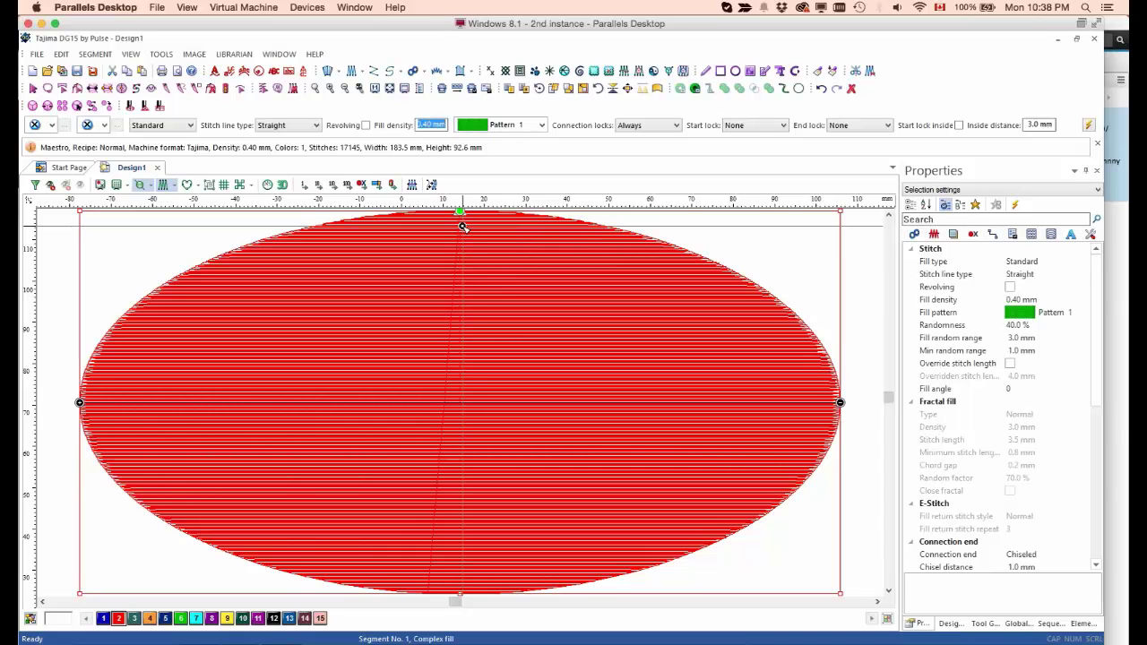
pyautogui.write('1.')
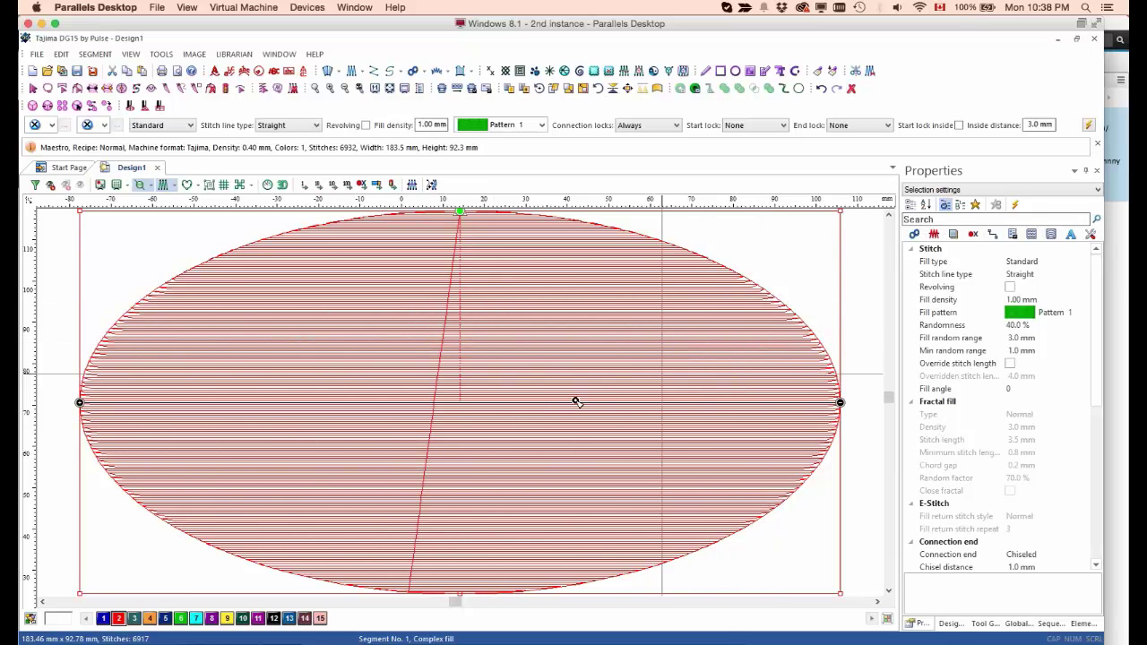
pyautogui.click(461, 213)
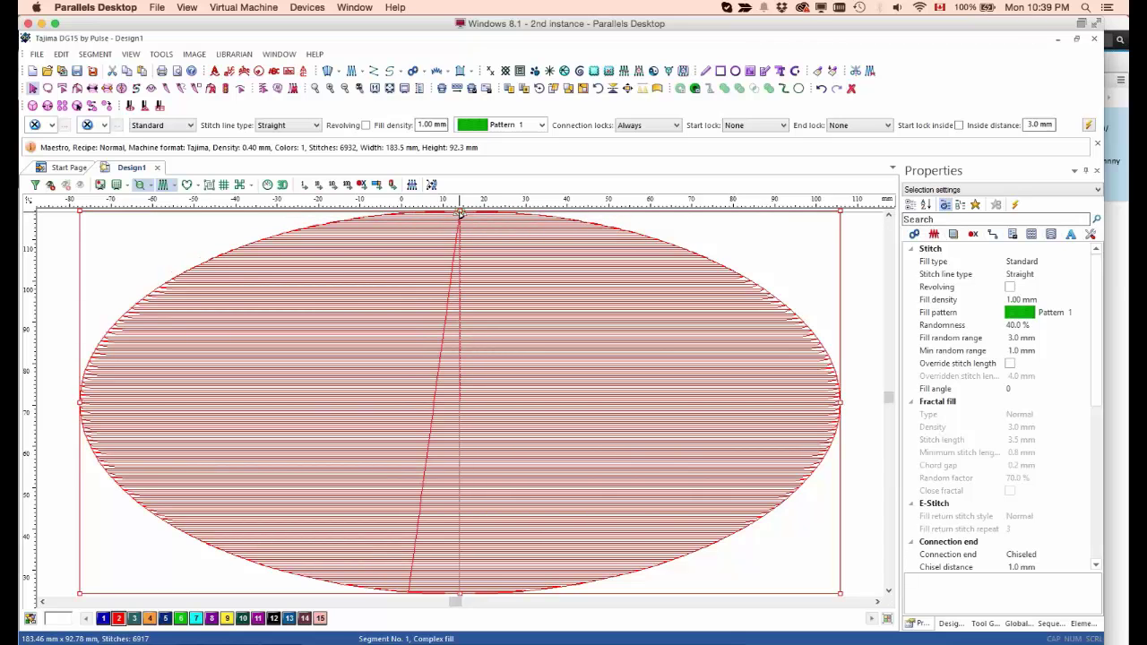
# Step: Move the complex fill's start point from the top of the ellipse to its bottom edge, slightly left of centre
pyautogui.moveTo(460, 213)
pyautogui.mouseDown()
pyautogui.moveTo(435, 593)
pyautogui.moveTo(451, 593)
pyautogui.moveTo(437, 594)
pyautogui.mouseUp()
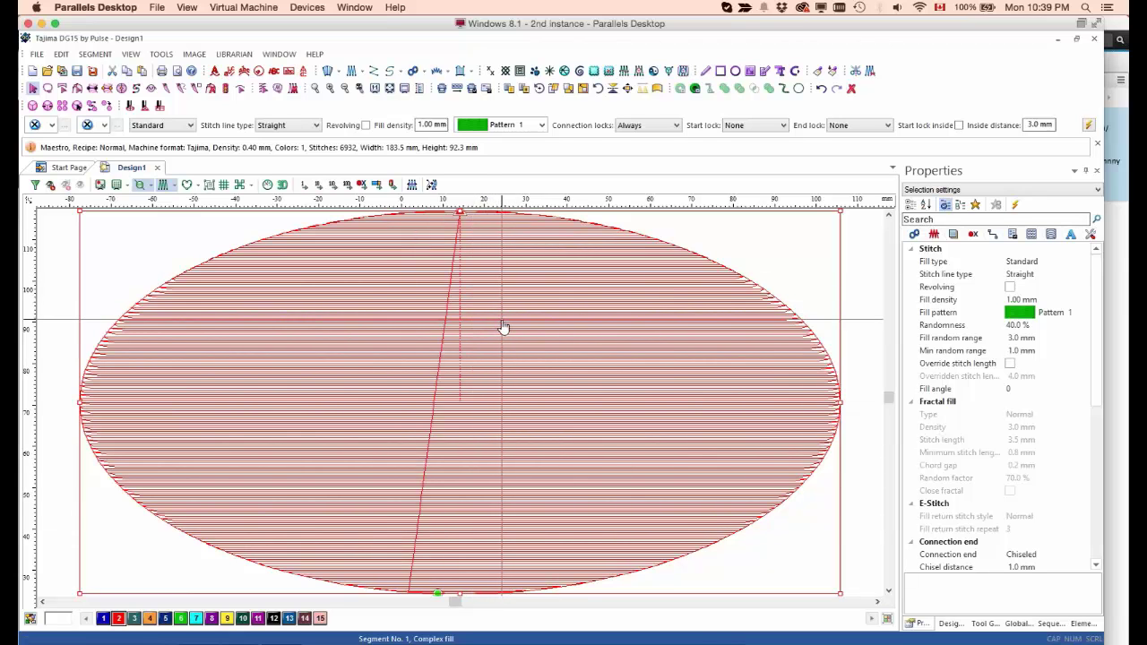
pyautogui.scroll(-1, 537, 367)
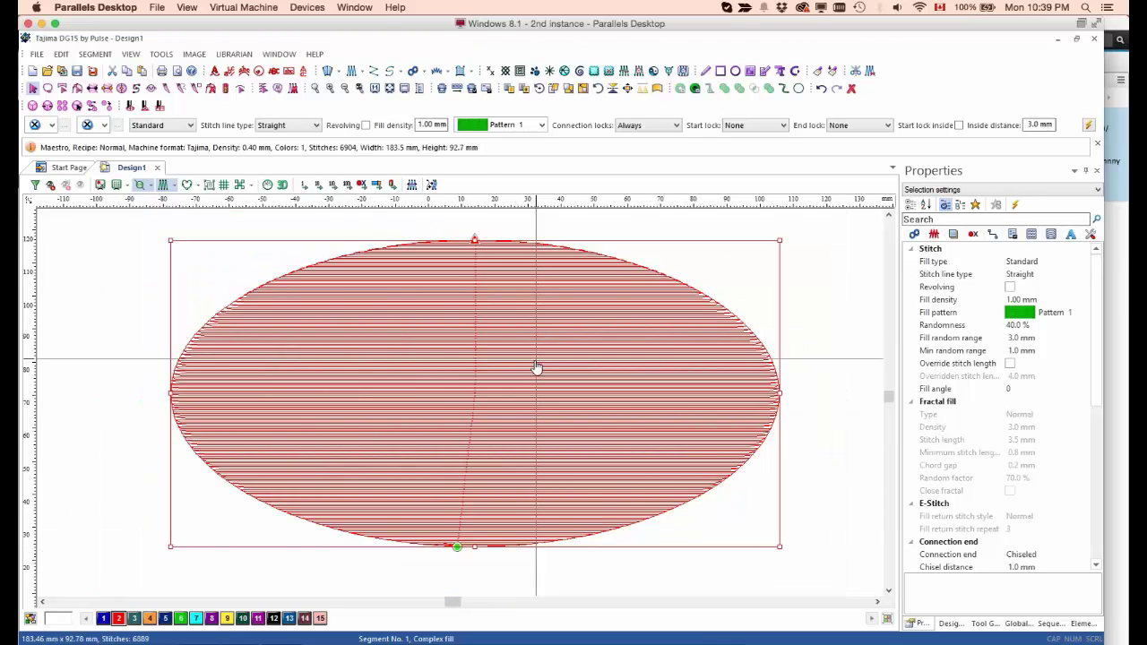
pyautogui.press('Escape')
pyautogui.hscroll(3, 708, 289)
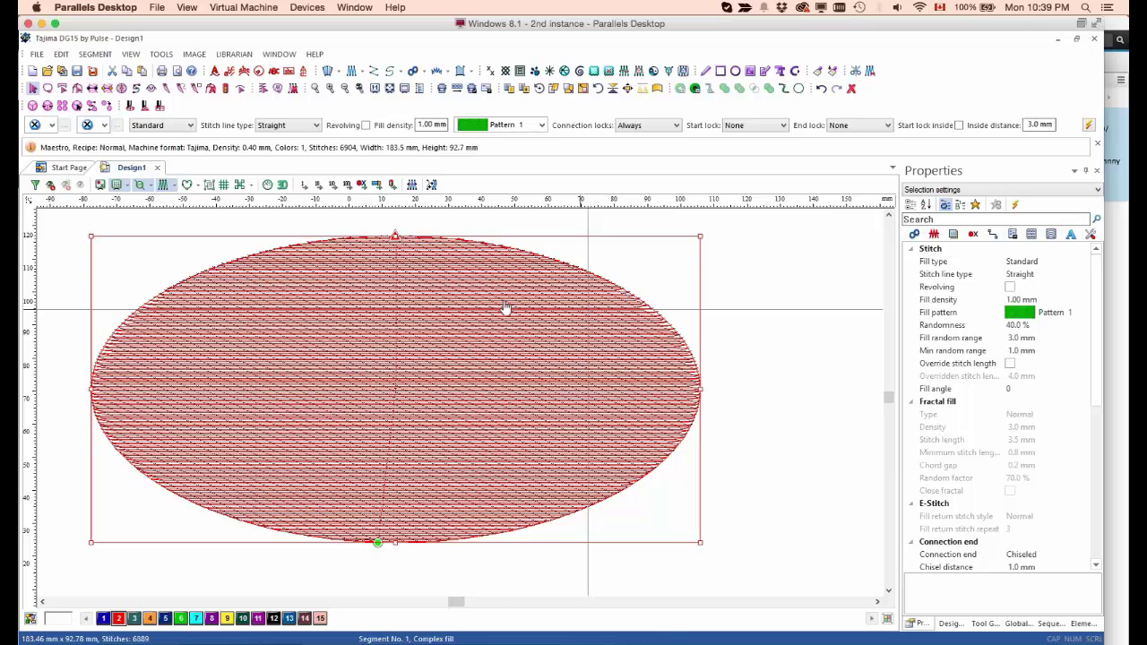
# Step: Replay the ellipse's first fill rows in the slow redraw simulation, examine them up close, and close the simulation
pyautogui.click(267, 185)
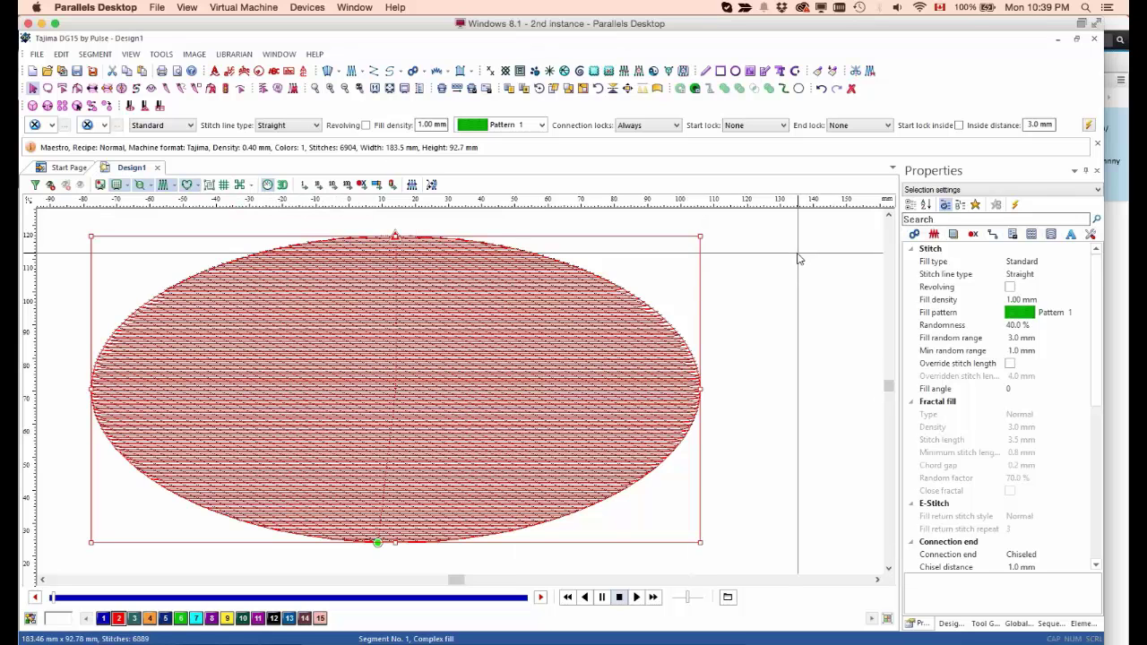
pyautogui.press('Escape')
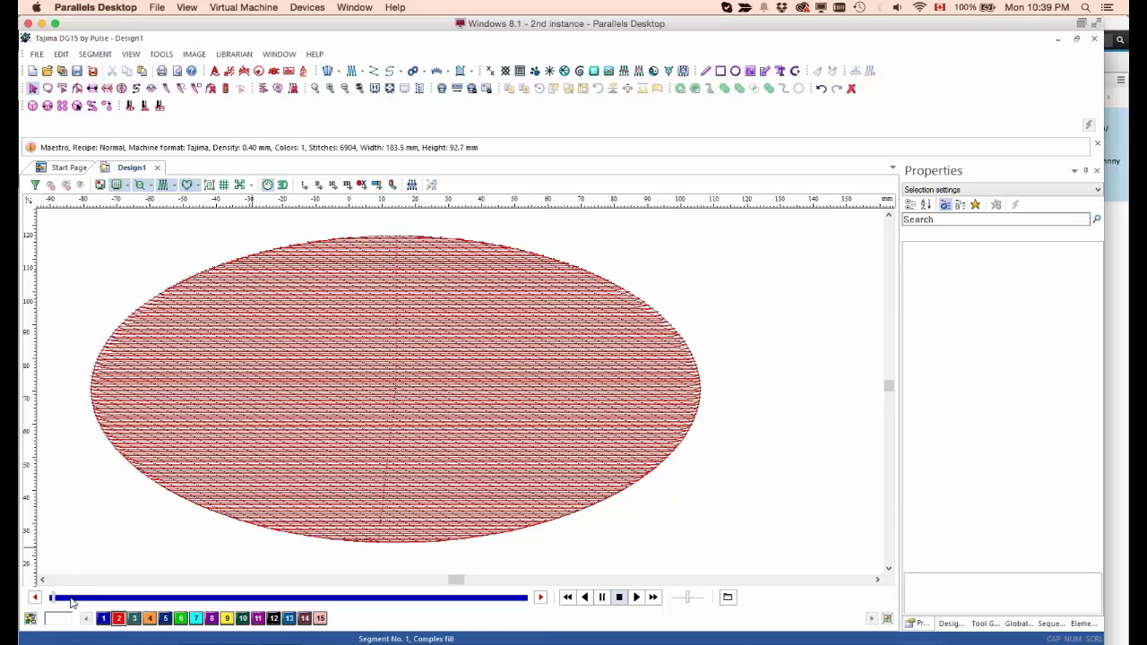
pyautogui.click(56, 600)
pyautogui.click(60, 602)
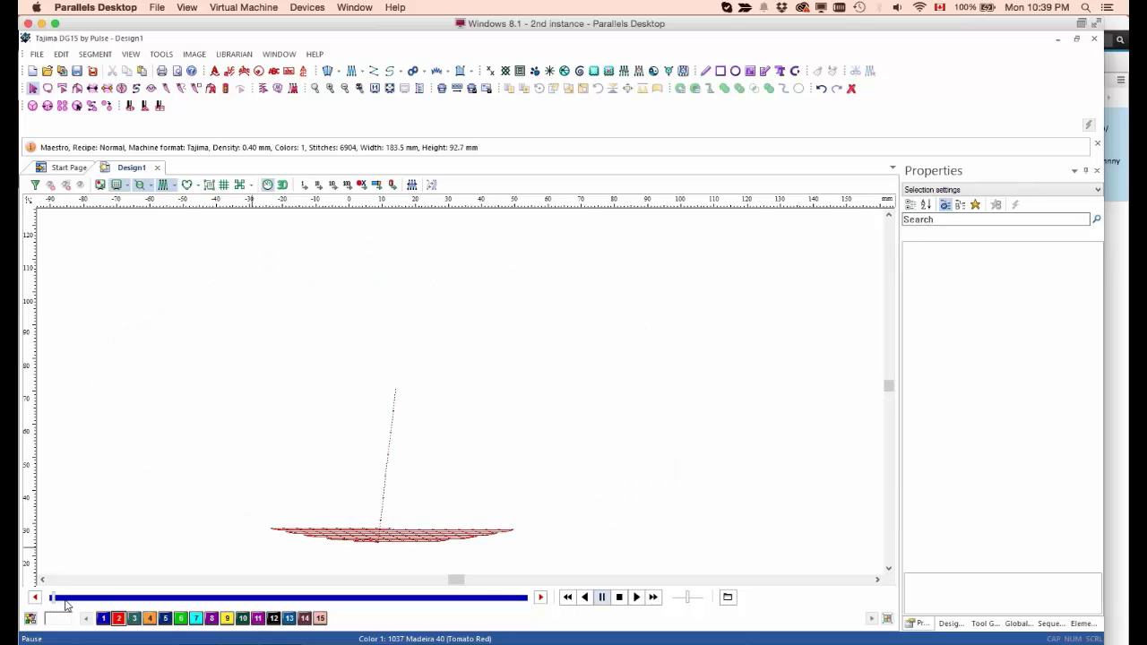
pyautogui.click(75, 606)
pyautogui.press('z')
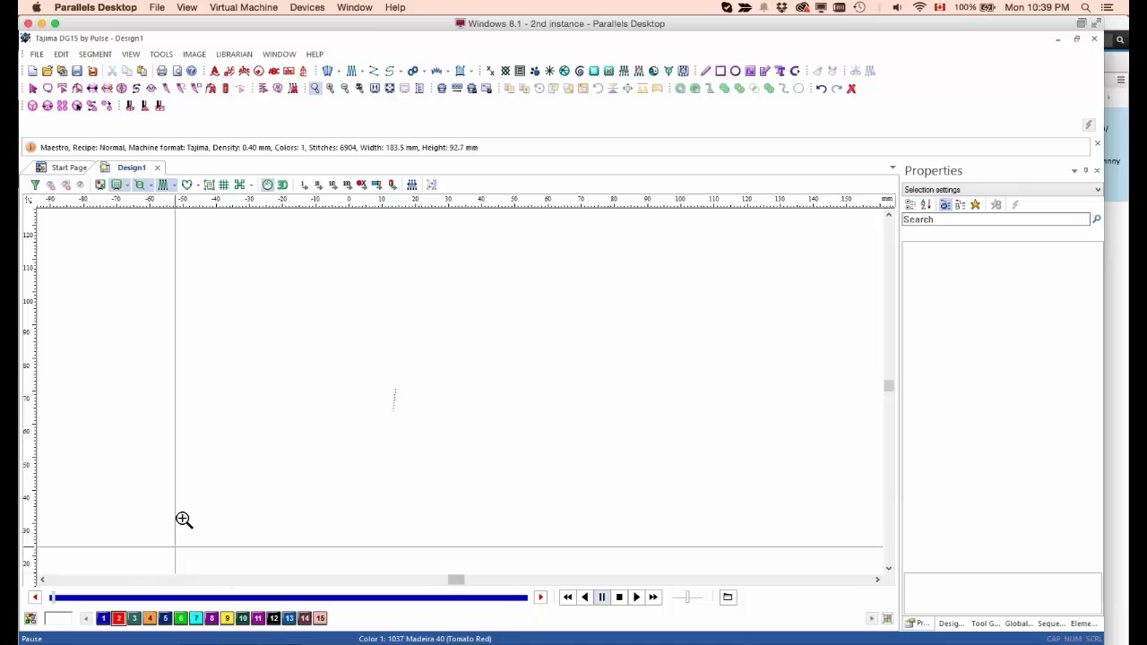
pyautogui.moveTo(182, 463); pyautogui.dragTo(576, 579)
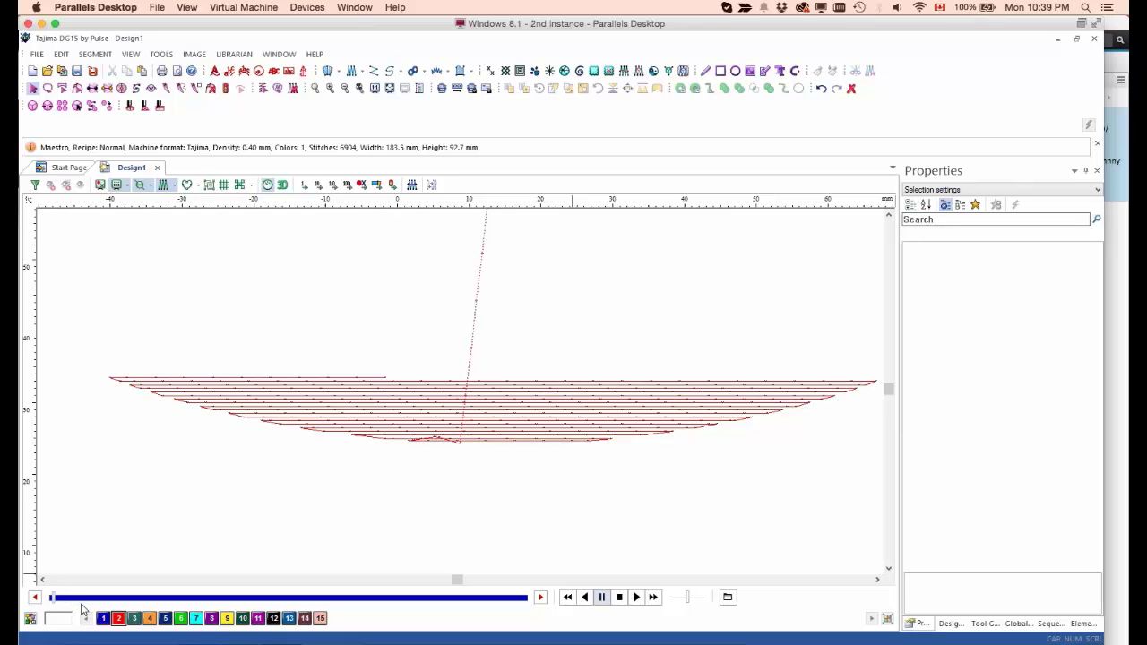
pyautogui.press('0')
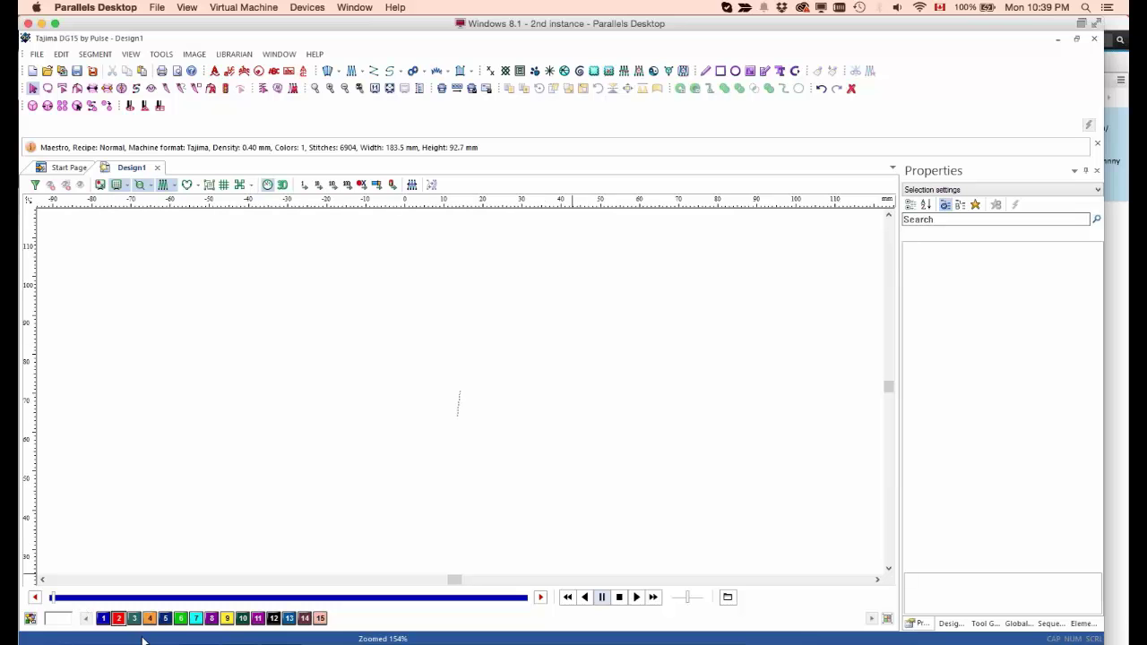
pyautogui.click(267, 185)
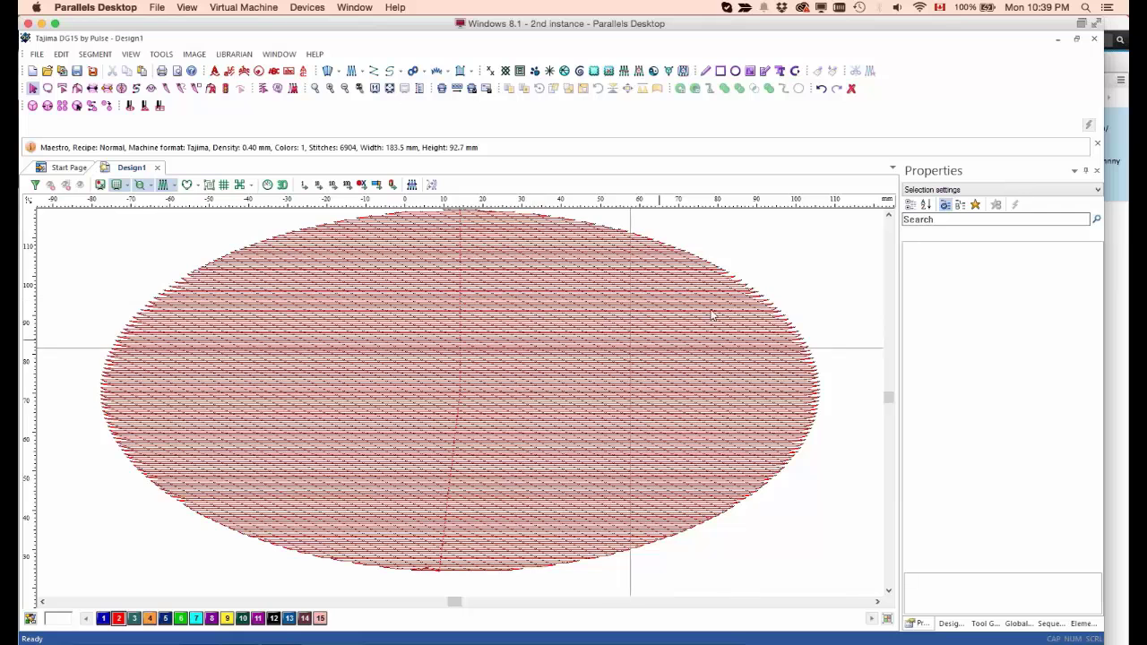
# Step: Scale the filled ellipse down to about 114 mm wide and 58 mm high, and place a copy to its right
pyautogui.scroll(-1, 815, 341)
pyautogui.scroll(-1, 743, 347)
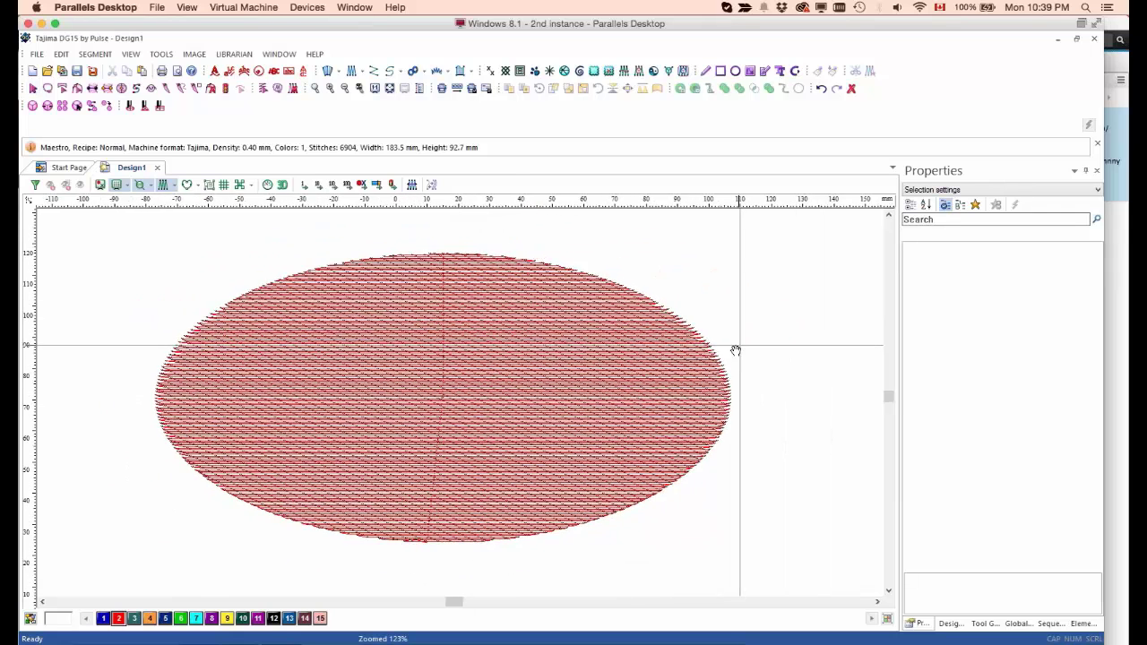
pyautogui.moveTo(755, 348); pyautogui.dragTo(698, 419)
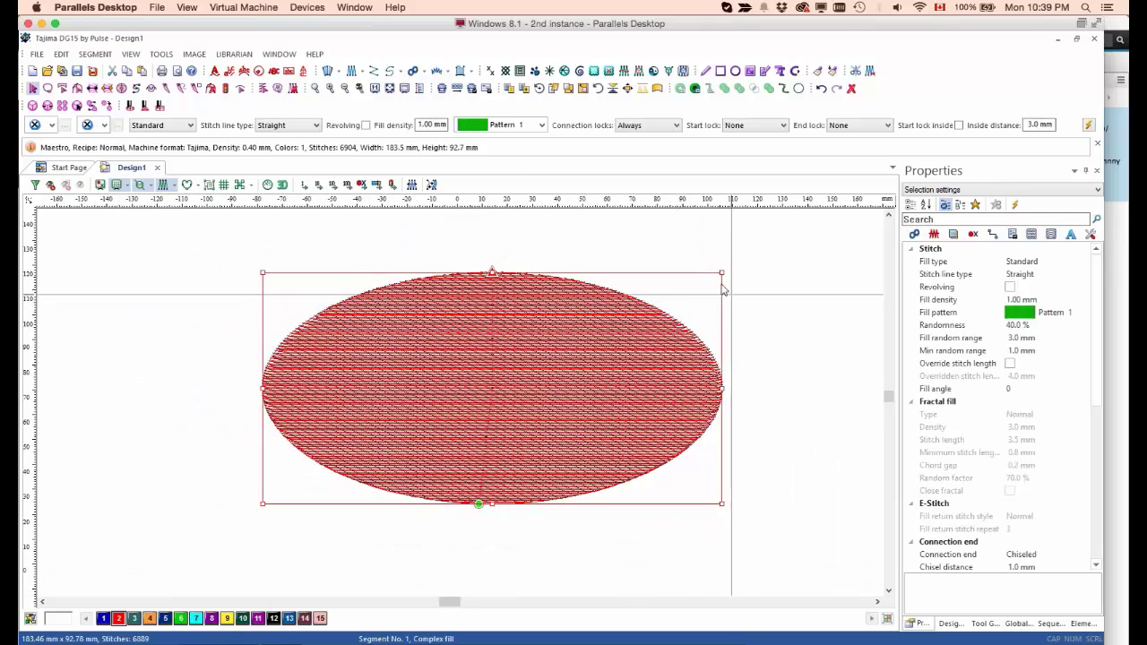
pyautogui.moveTo(723, 269); pyautogui.dragTo(574, 428)
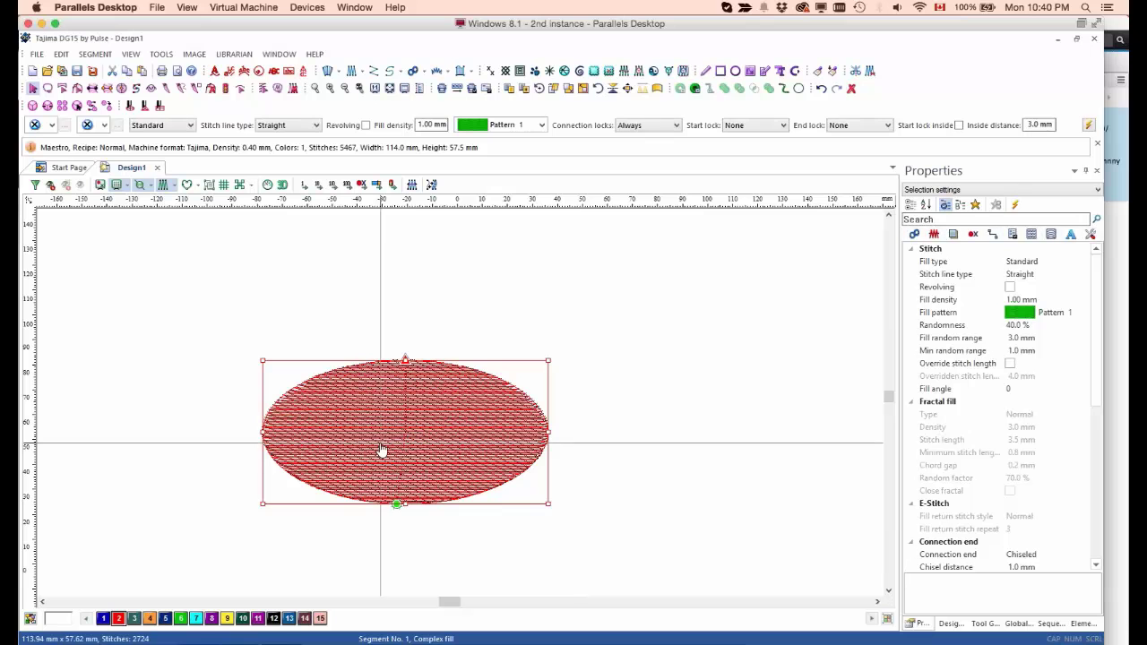
pyautogui.moveTo(389, 446); pyautogui.dragTo(684, 446)
pyautogui.scroll(1, 685, 446)
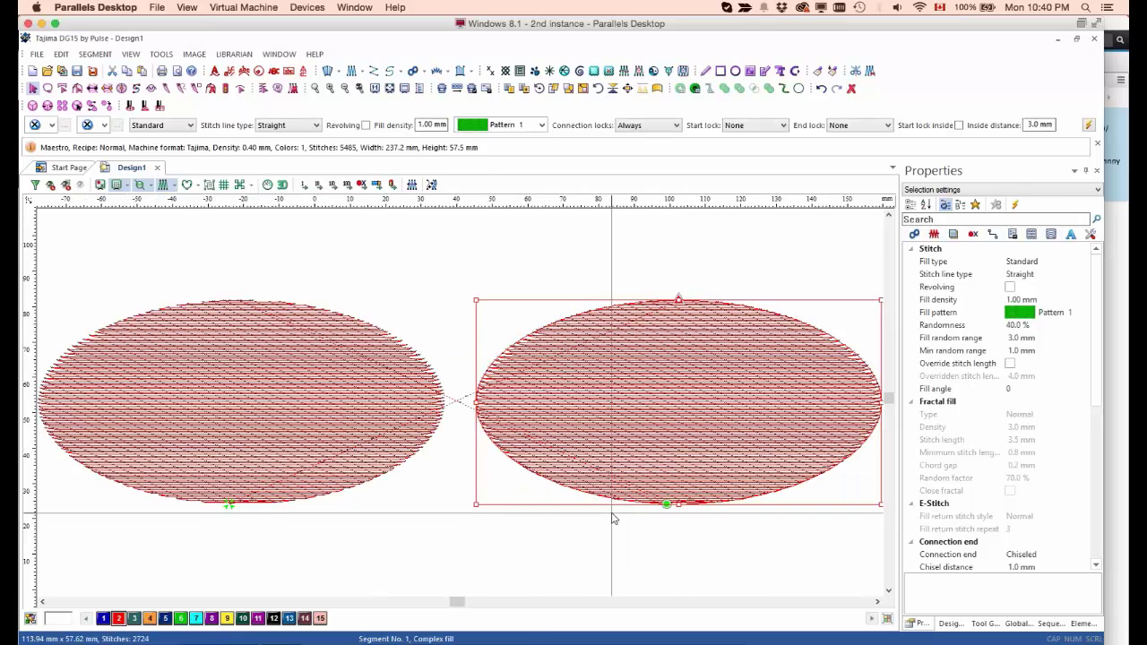
# Step: Turn on Revolving for the right-hand ellipse in the general complex fill options of its Segment Settings
pyautogui.doubleClick(743, 316)
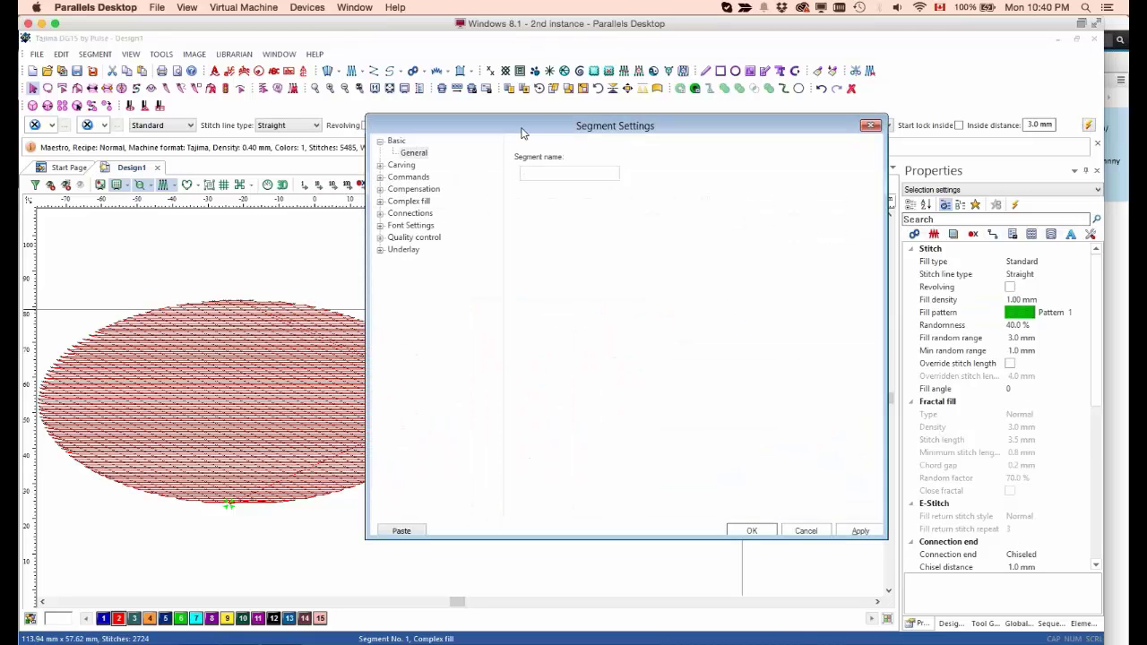
pyautogui.moveTo(645, 113); pyautogui.dragTo(759, 95)
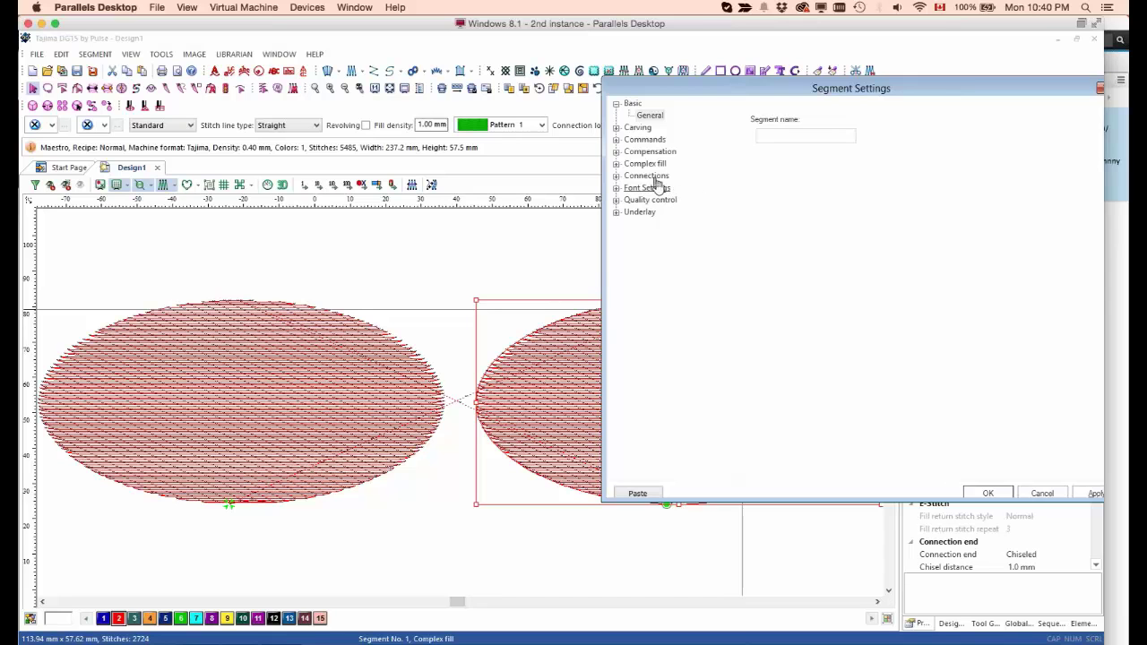
pyautogui.click(616, 164)
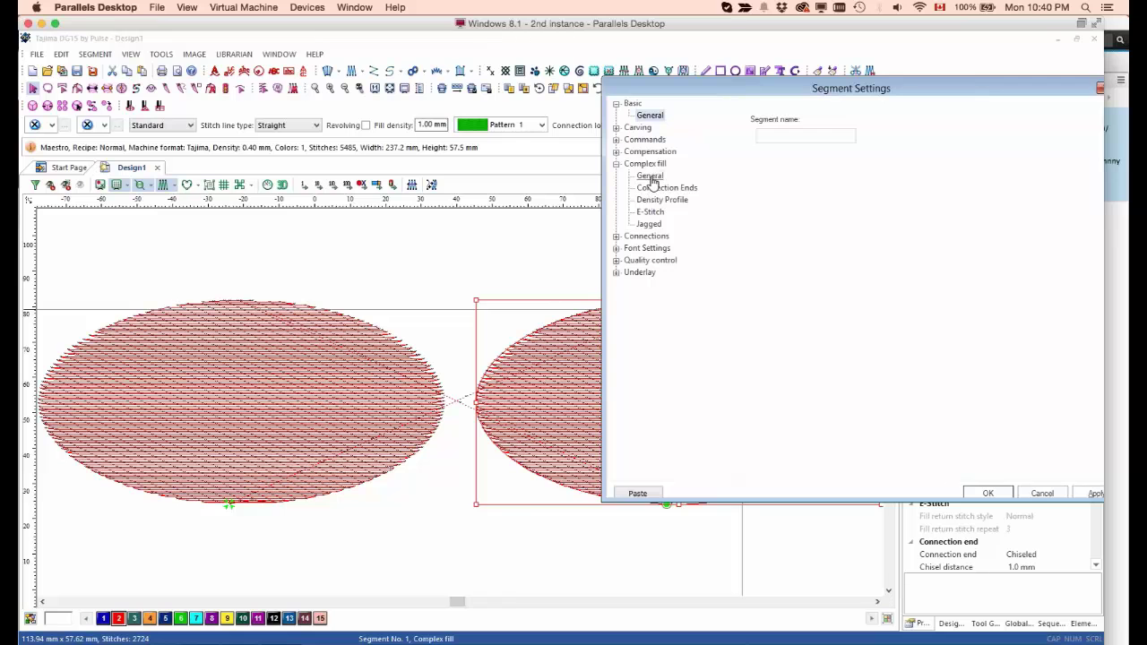
pyautogui.click(652, 178)
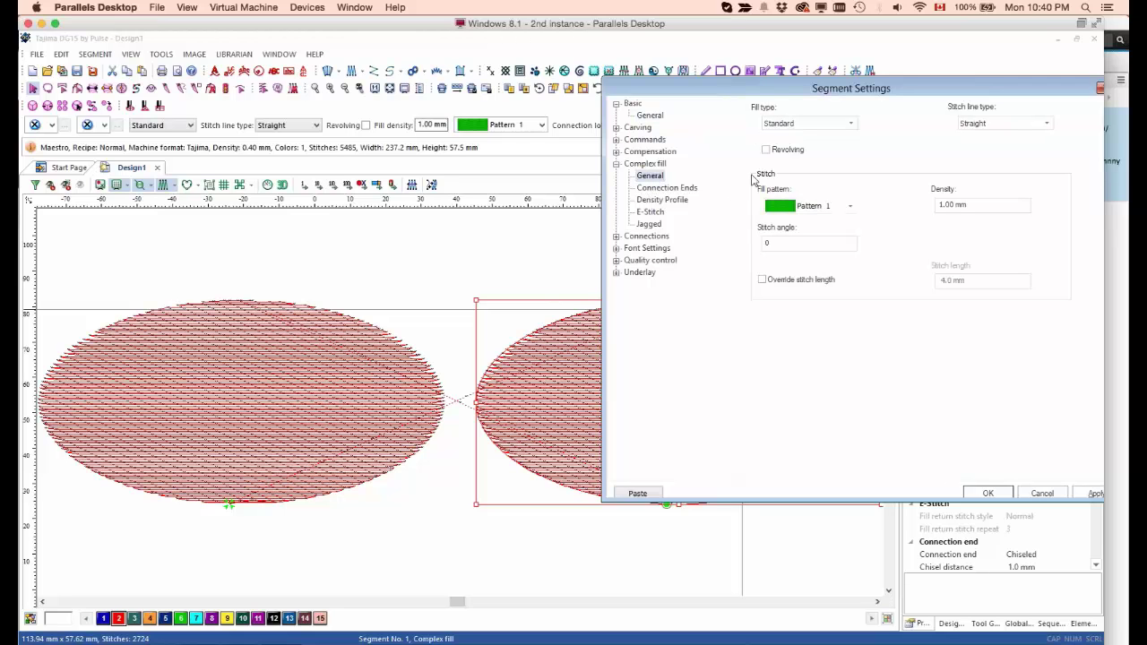
pyautogui.moveTo(778, 90); pyautogui.dragTo(750, 177)
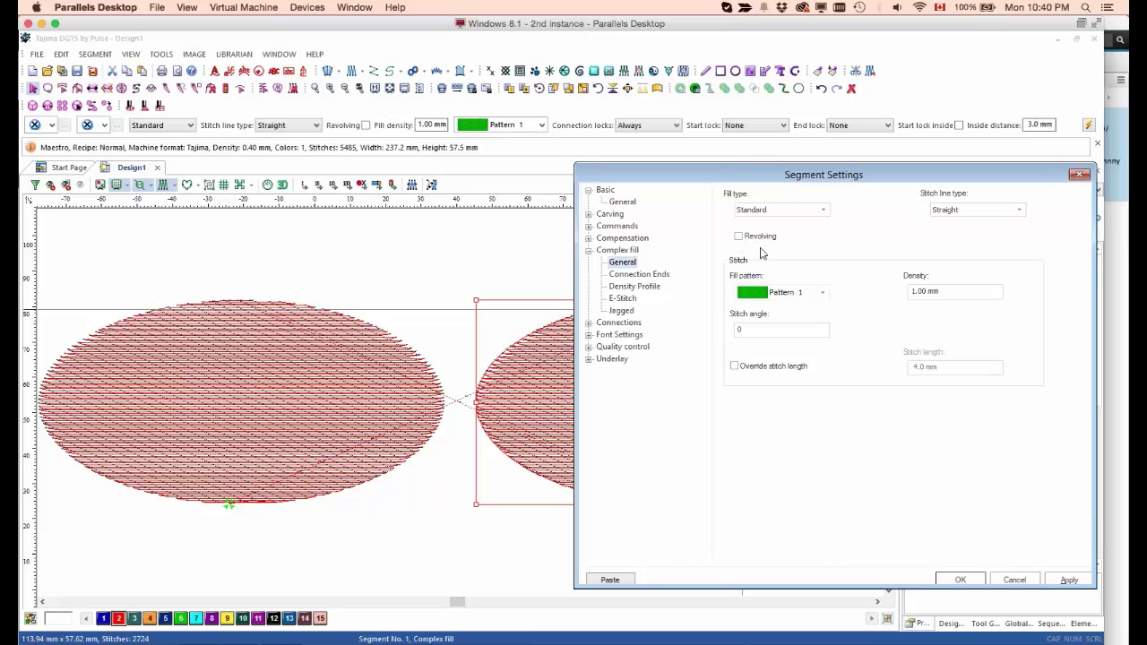
pyautogui.click(739, 238)
pyautogui.click(1071, 580)
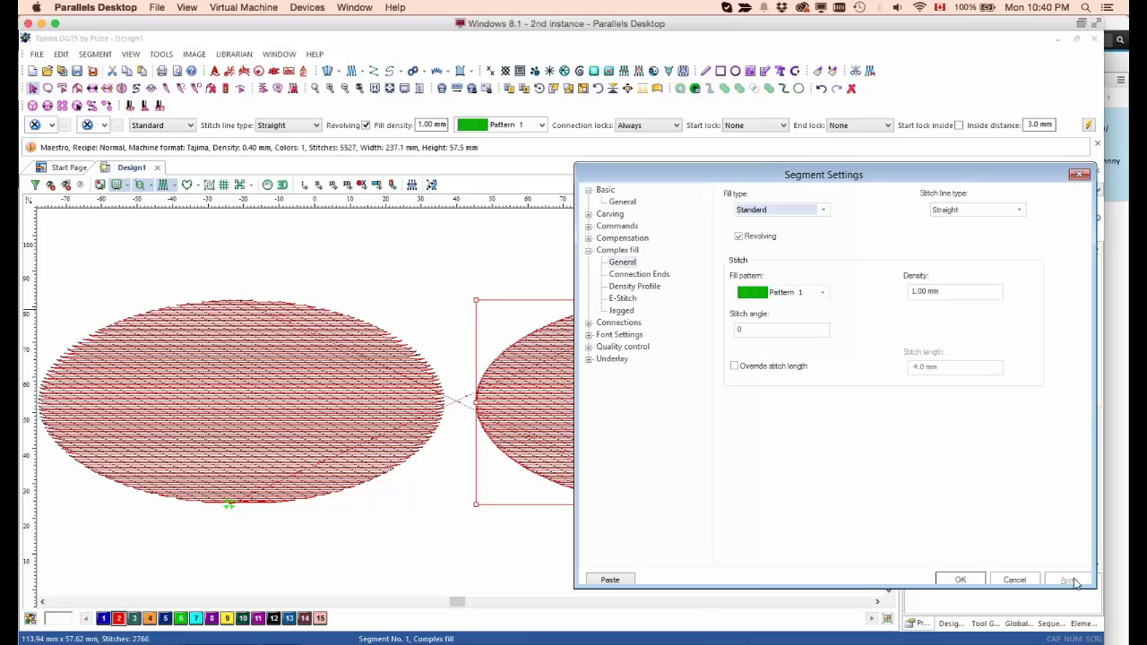
pyautogui.click(955, 580)
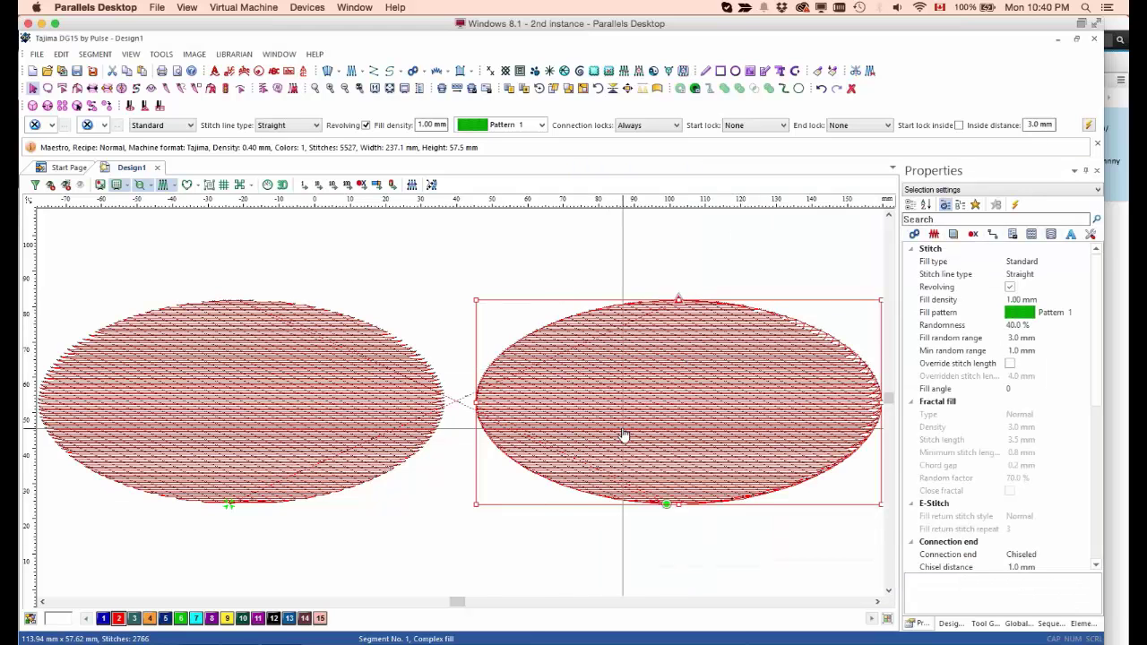
# Step: Replay the right-hand ellipse's stitching in stages with slow redraw, examine how the revolving rows connect, and close the simulation
pyautogui.hotkey('shift', '0')
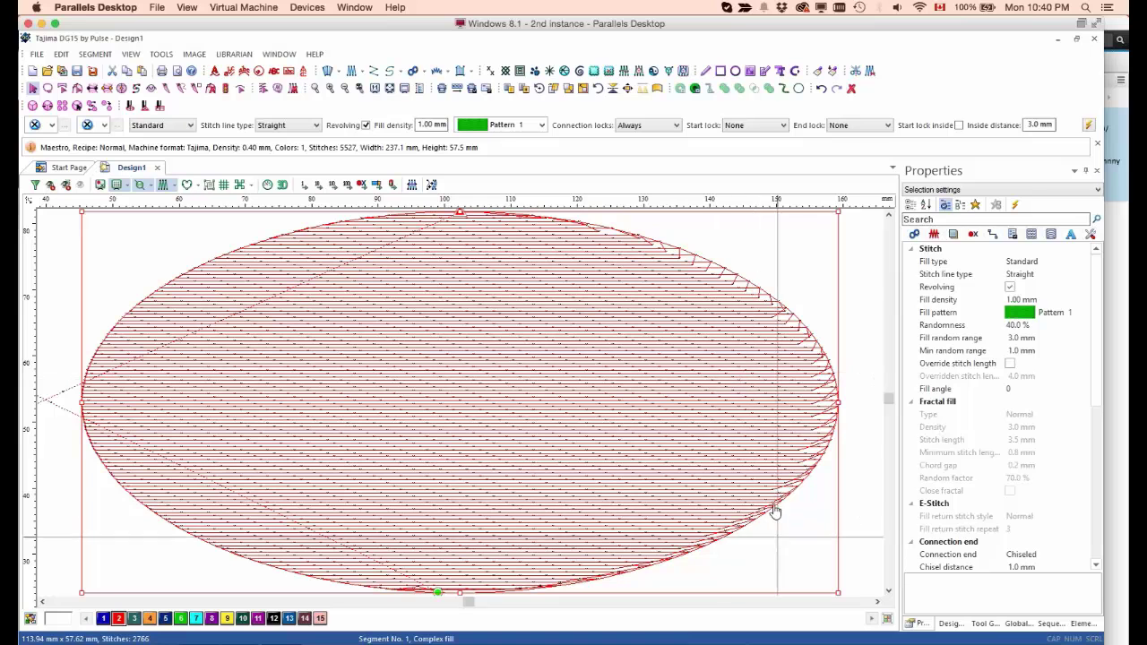
pyautogui.click(856, 289)
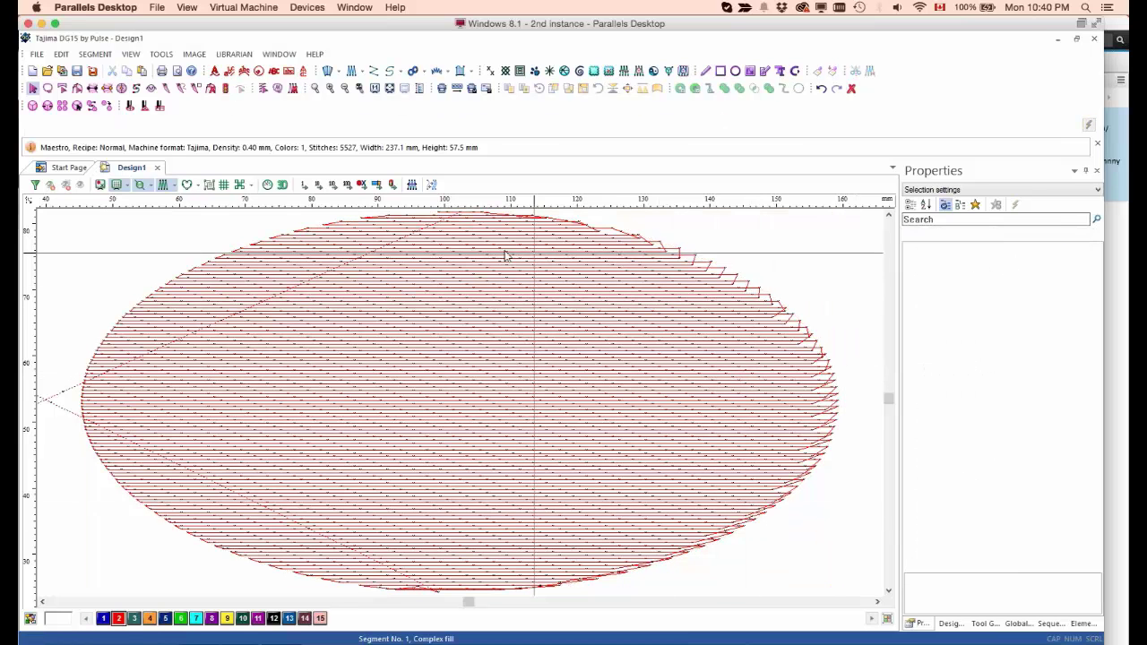
pyautogui.click(268, 186)
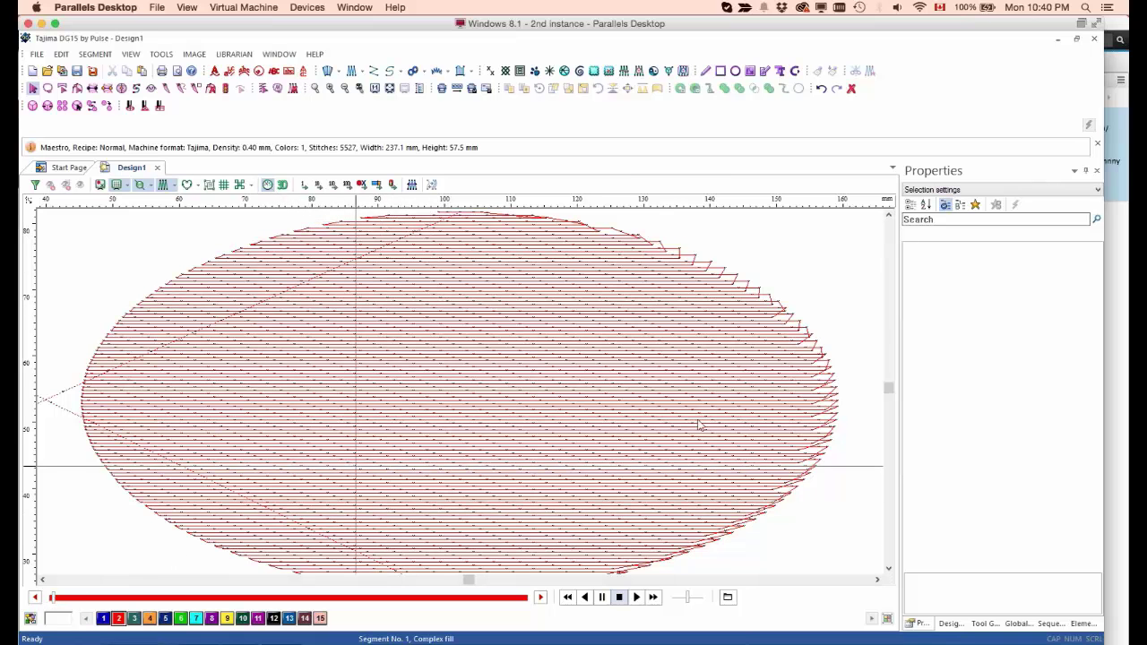
pyautogui.scroll(-2, 855, 522)
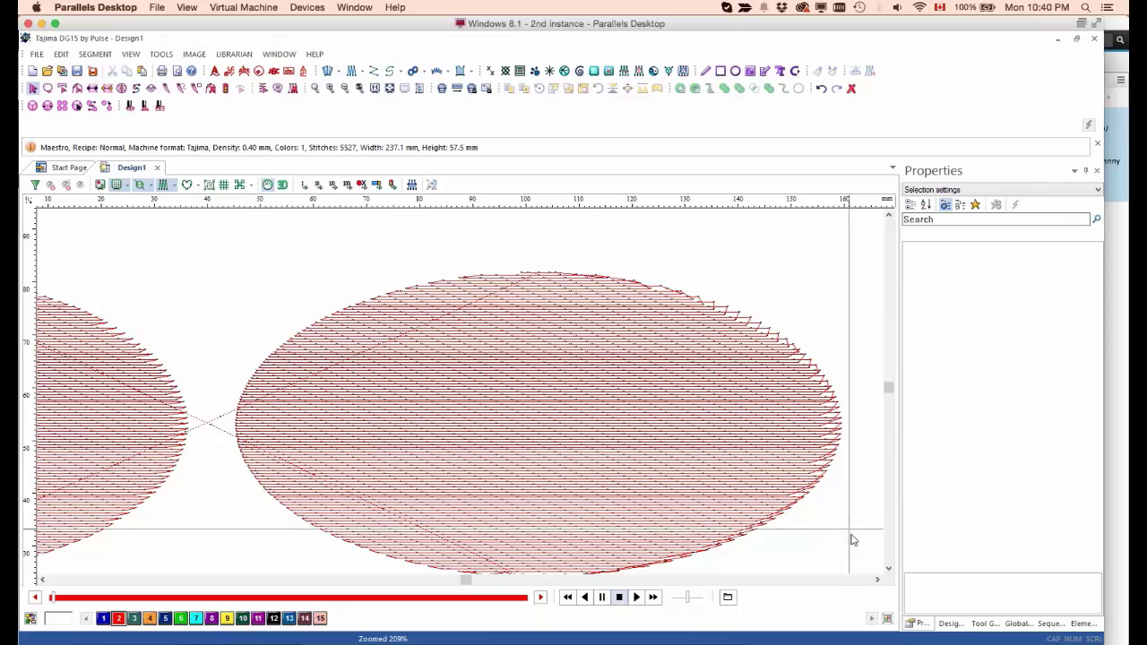
pyautogui.scroll(-2, 827, 501)
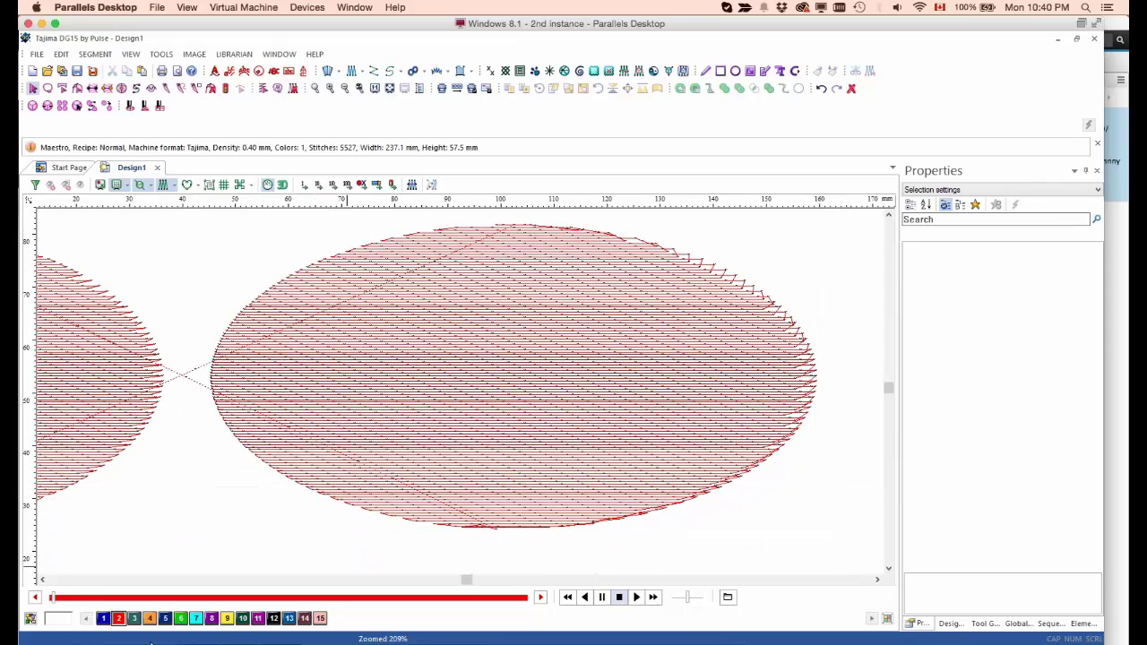
pyautogui.moveTo(56, 600)
pyautogui.mouseDown()
pyautogui.moveTo(82, 602)
pyautogui.moveTo(63, 601)
pyautogui.mouseUp()
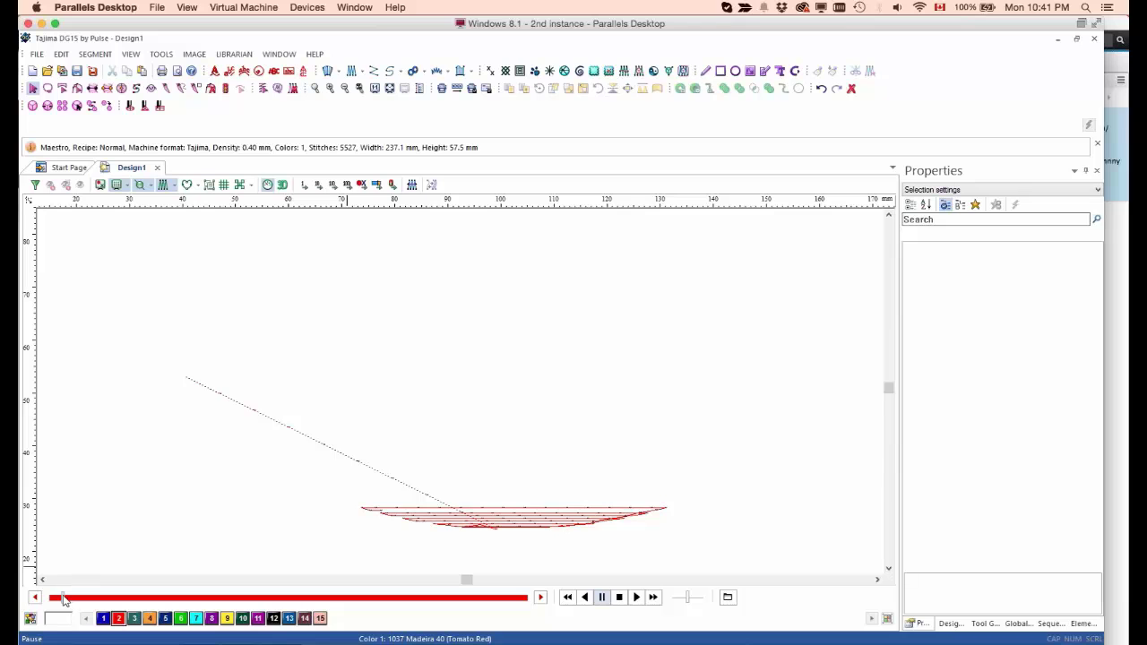
pyautogui.moveTo(62, 600); pyautogui.dragTo(65, 600)
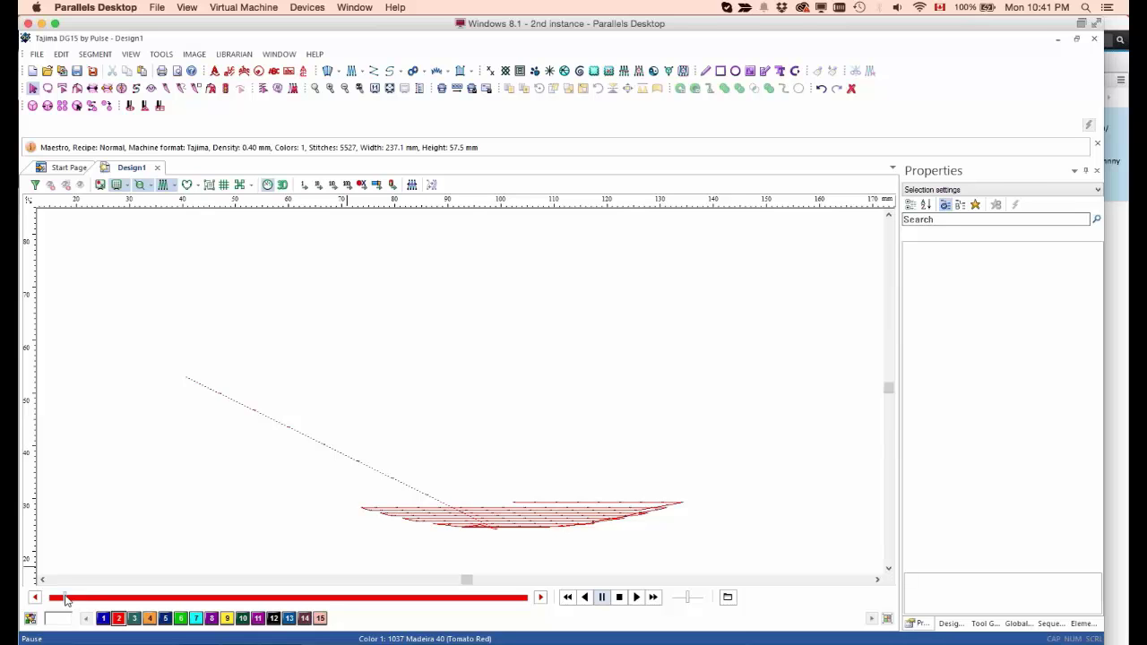
pyautogui.moveTo(65, 600); pyautogui.dragTo(66, 601)
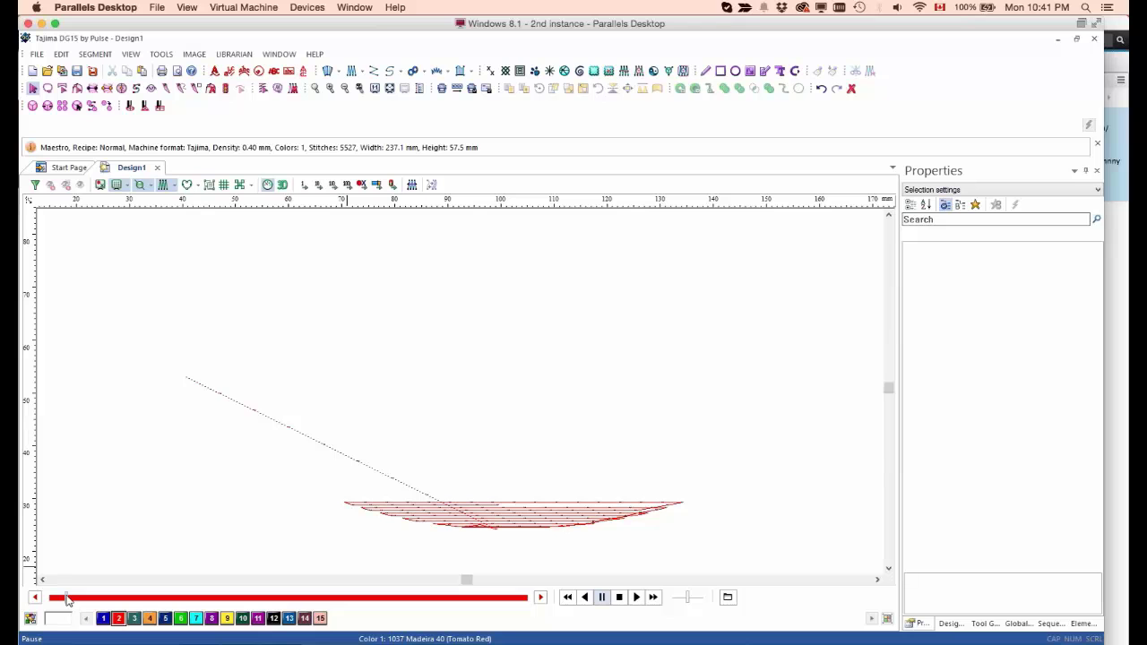
pyautogui.moveTo(66, 601); pyautogui.dragTo(89, 607)
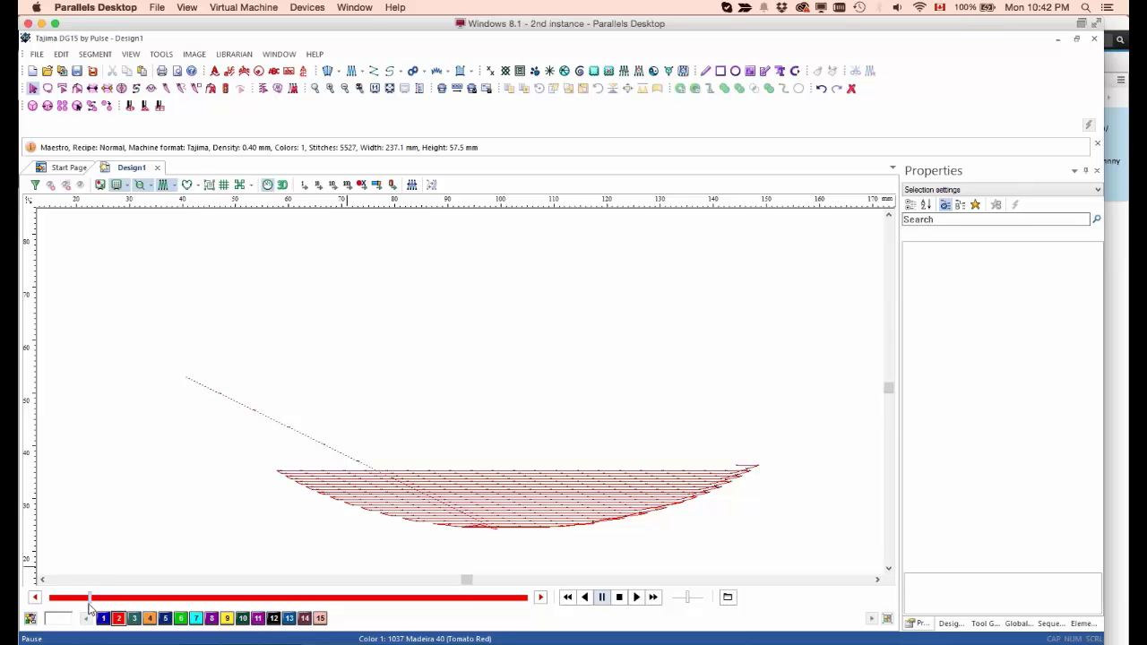
pyautogui.press('z')
pyautogui.press('Escape')
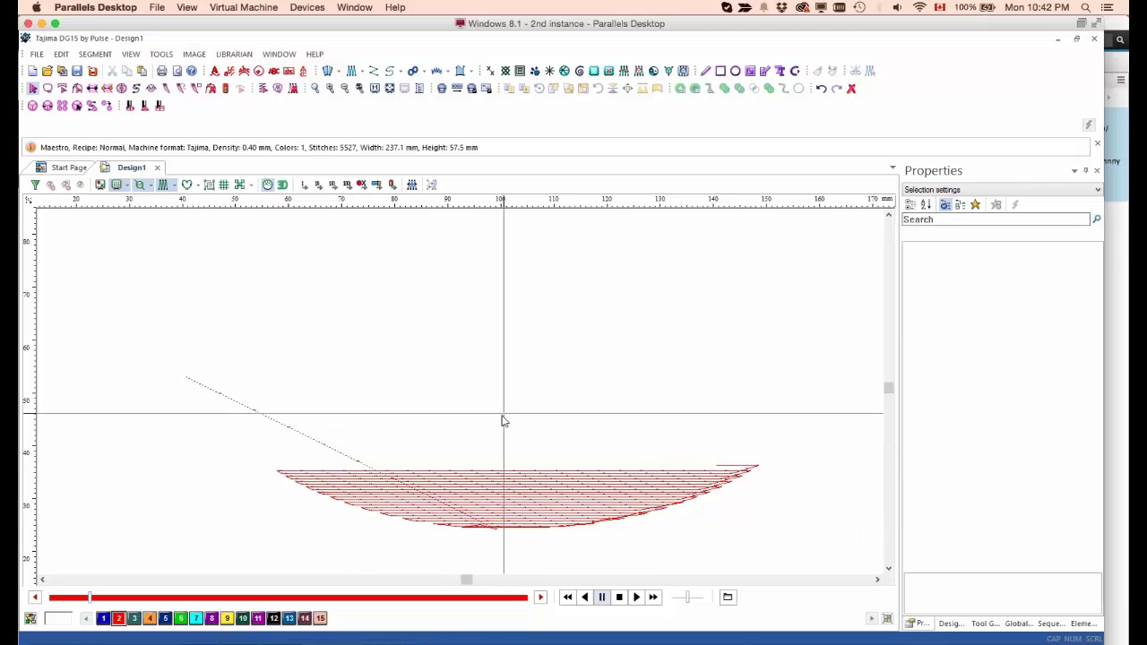
pyautogui.scroll(-1, 494, 422)
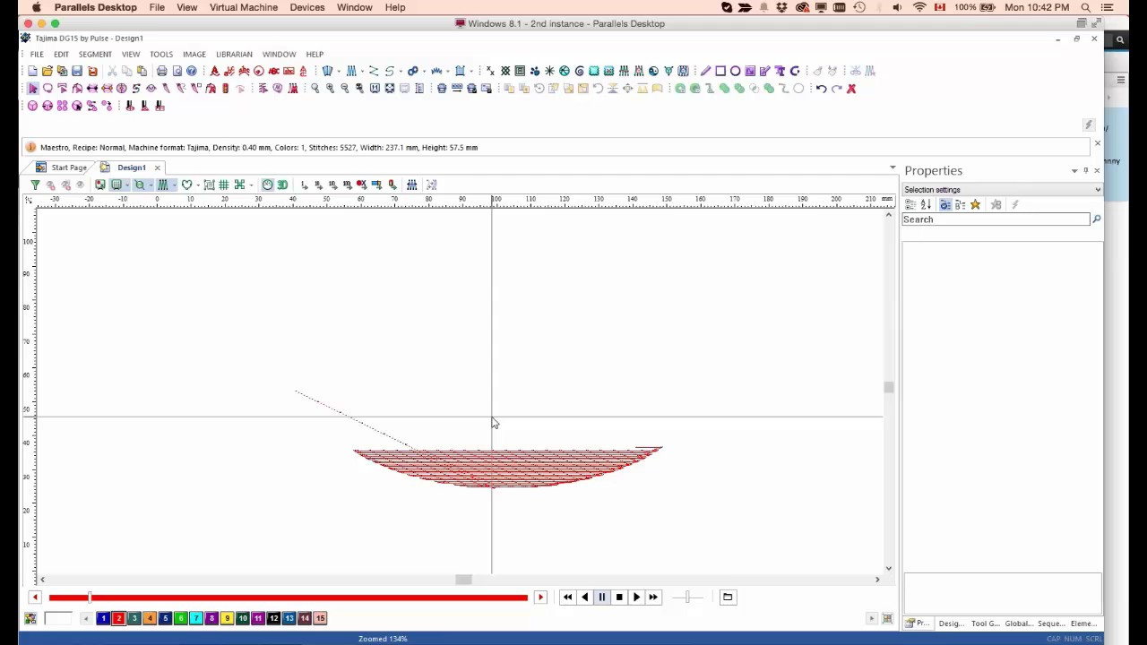
pyautogui.scroll(1, 494, 422)
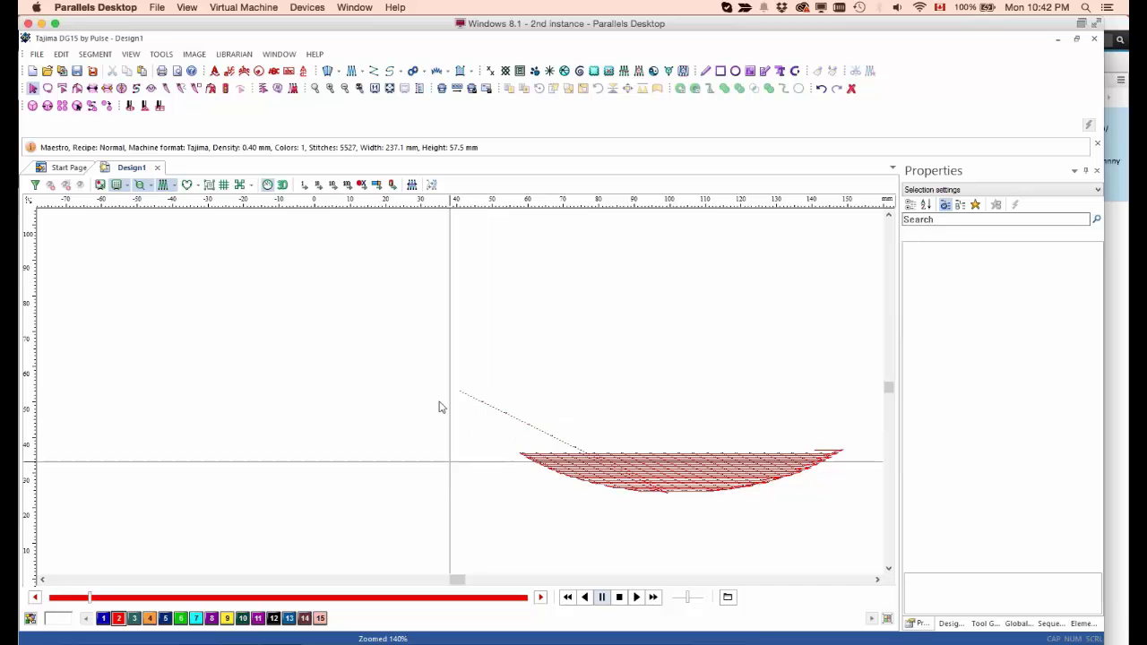
pyautogui.press('Escape')
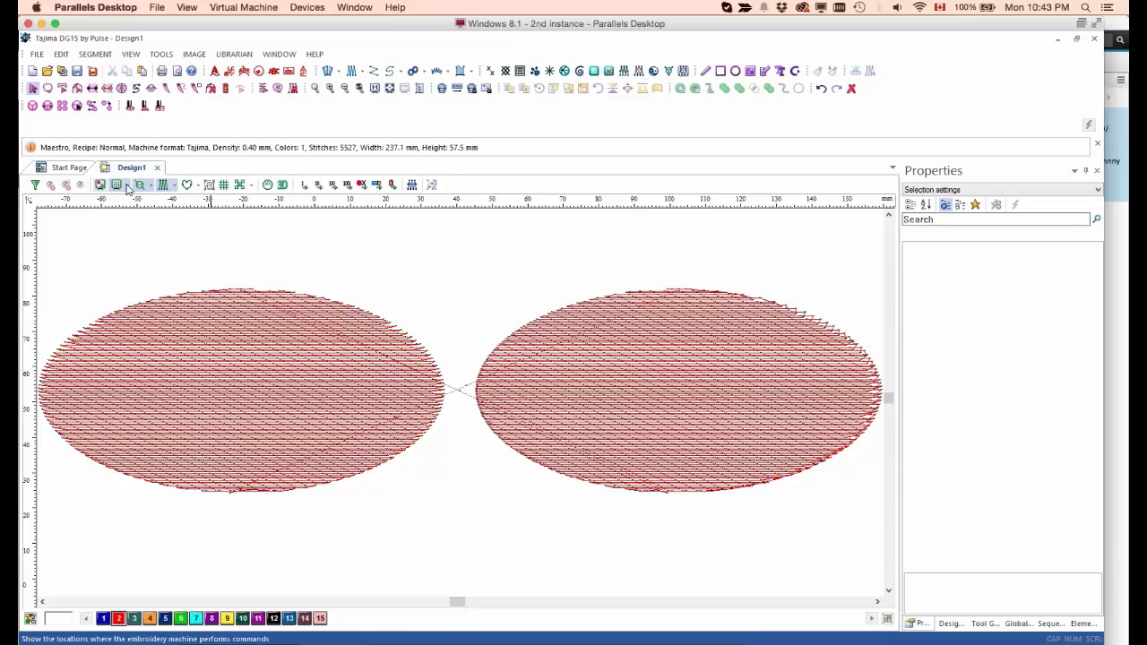
# Step: Close Design1 without saving it
pyautogui.click(157, 167)
pyautogui.click(569, 373)
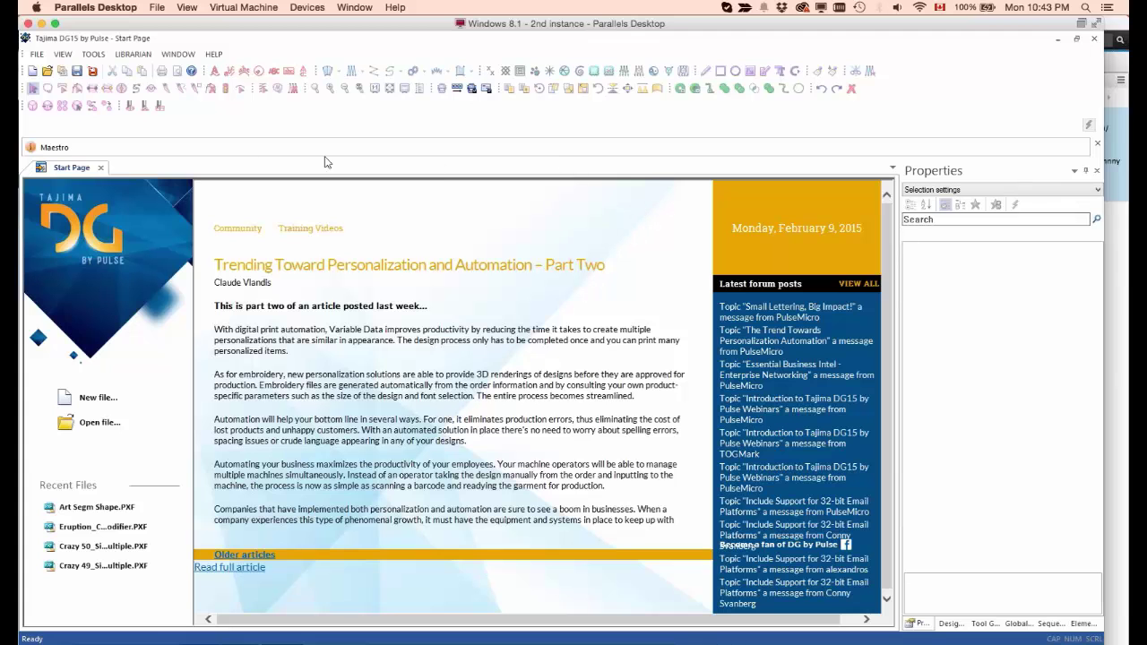
# Step: Open the butterfly design 36221.PXF from the Random Fill Values folder inside Designs for V.15 Demo
pyautogui.click(48, 72)
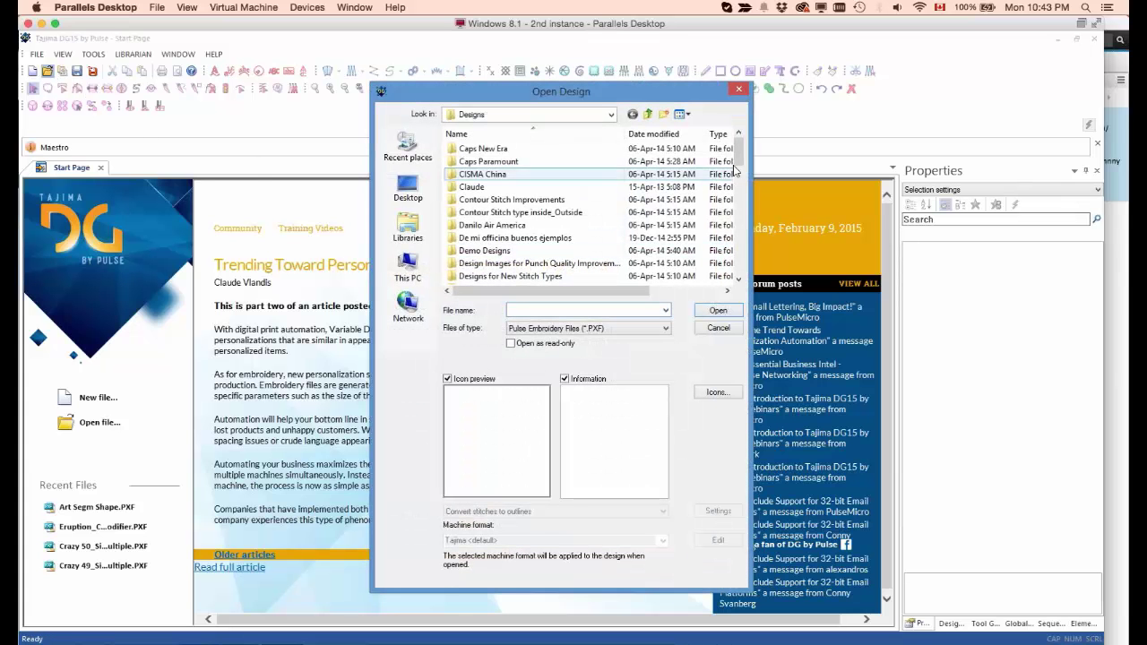
pyautogui.scroll(-1, 740, 170)
pyautogui.scroll(-1, 739, 170)
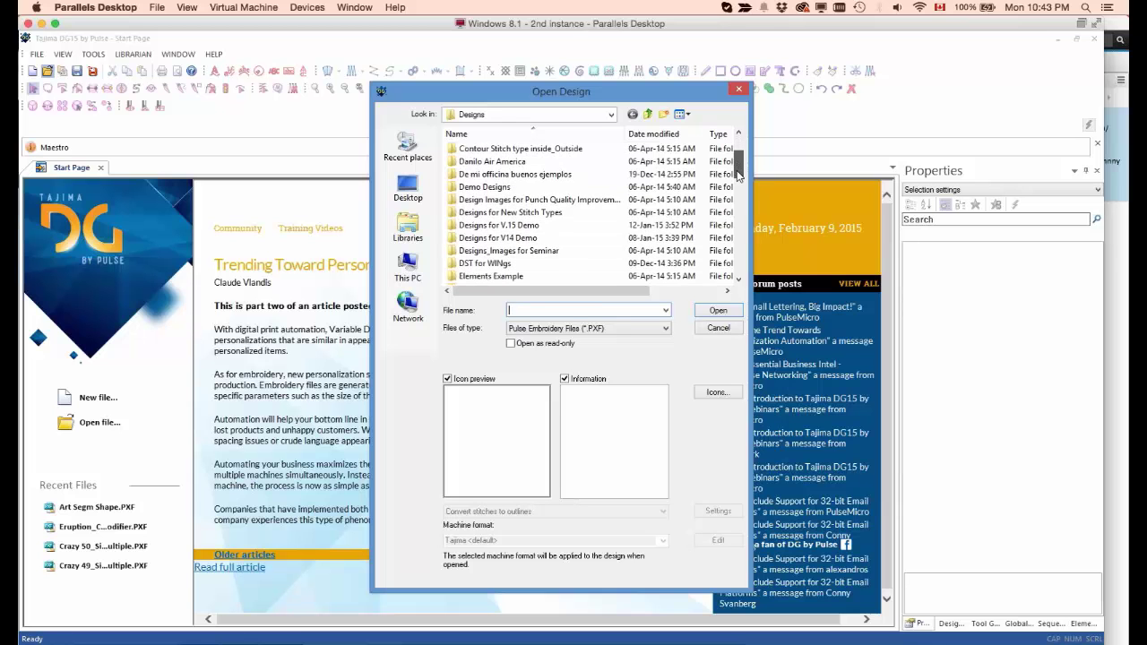
pyautogui.doubleClick(638, 227)
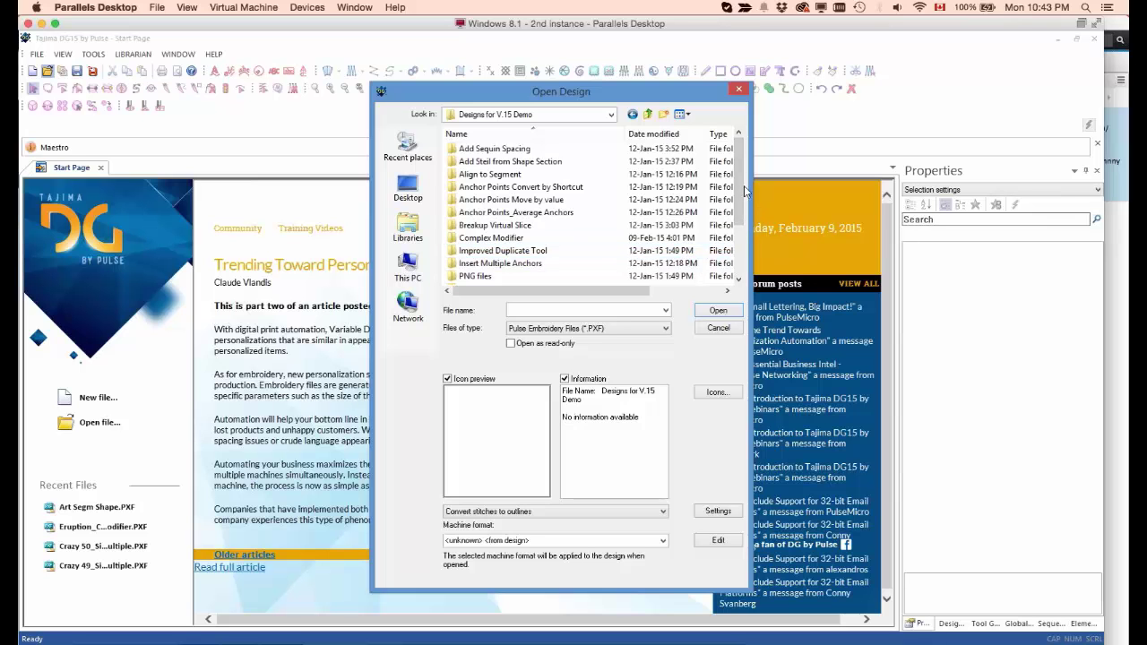
pyautogui.scroll(-1, 744, 190)
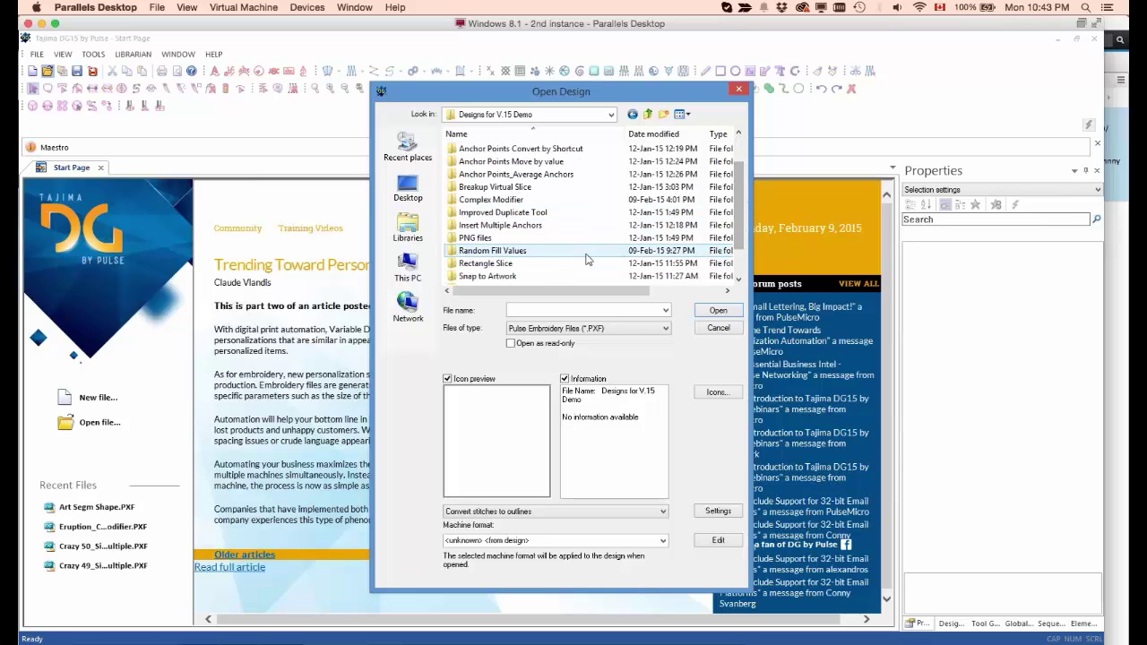
pyautogui.doubleClick(597, 254)
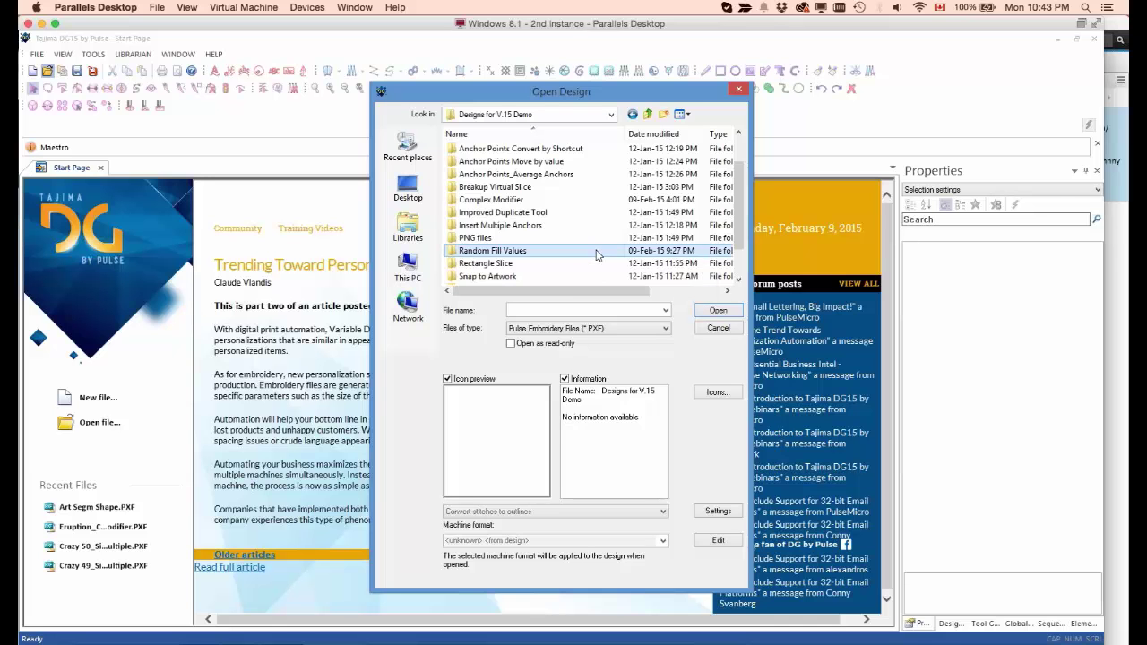
pyautogui.click(475, 149)
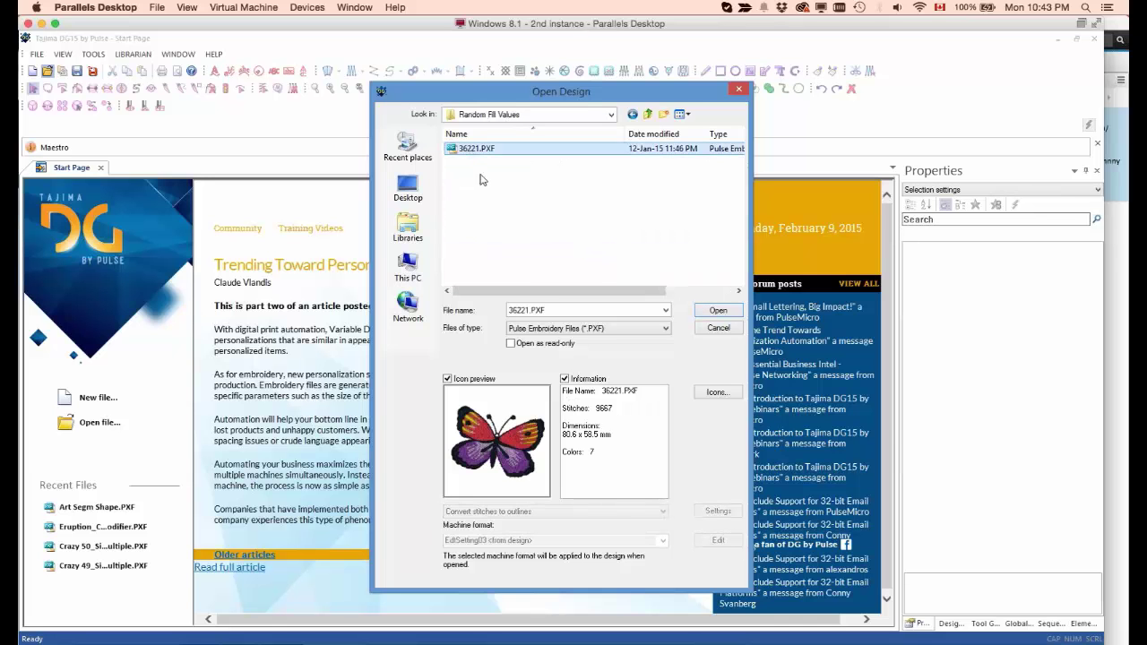
pyautogui.click(718, 312)
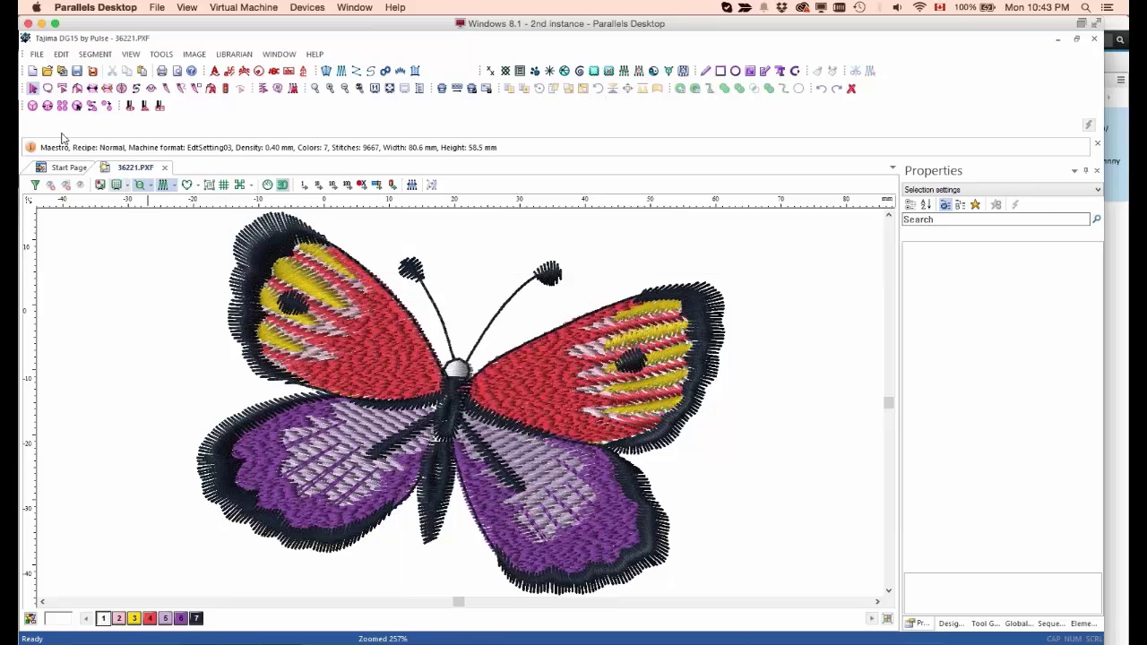
# Step: Create a new design, draw an ellipse about 75 mm wide and 43 mm high, and convert it to a complex fill
pyautogui.click(32, 72)
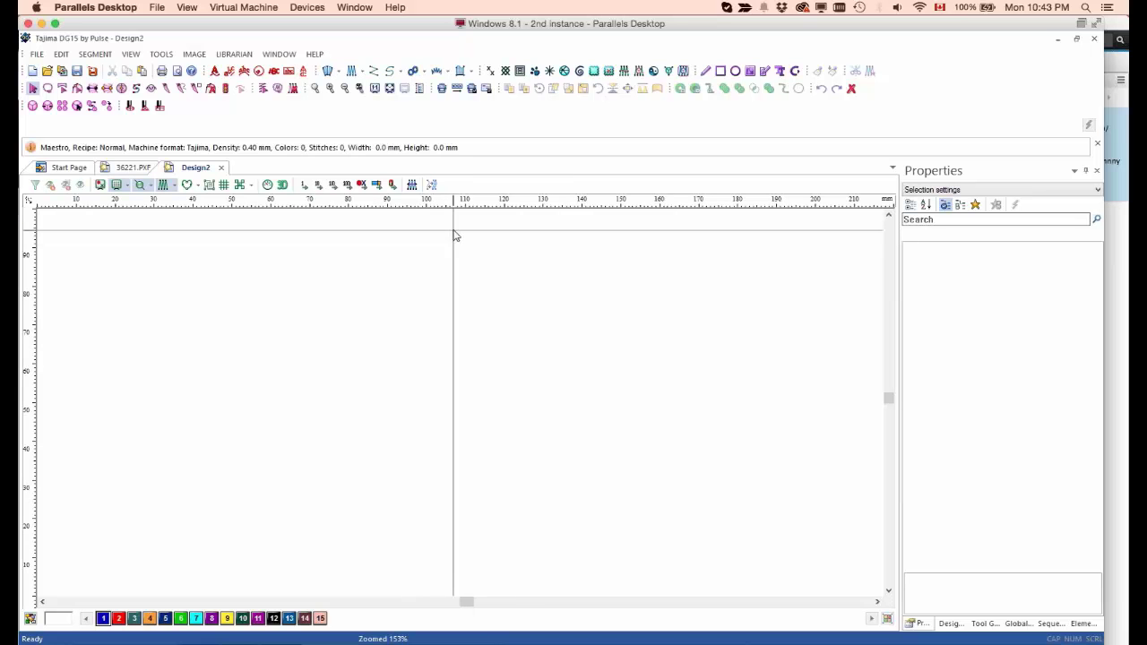
pyautogui.click(735, 71)
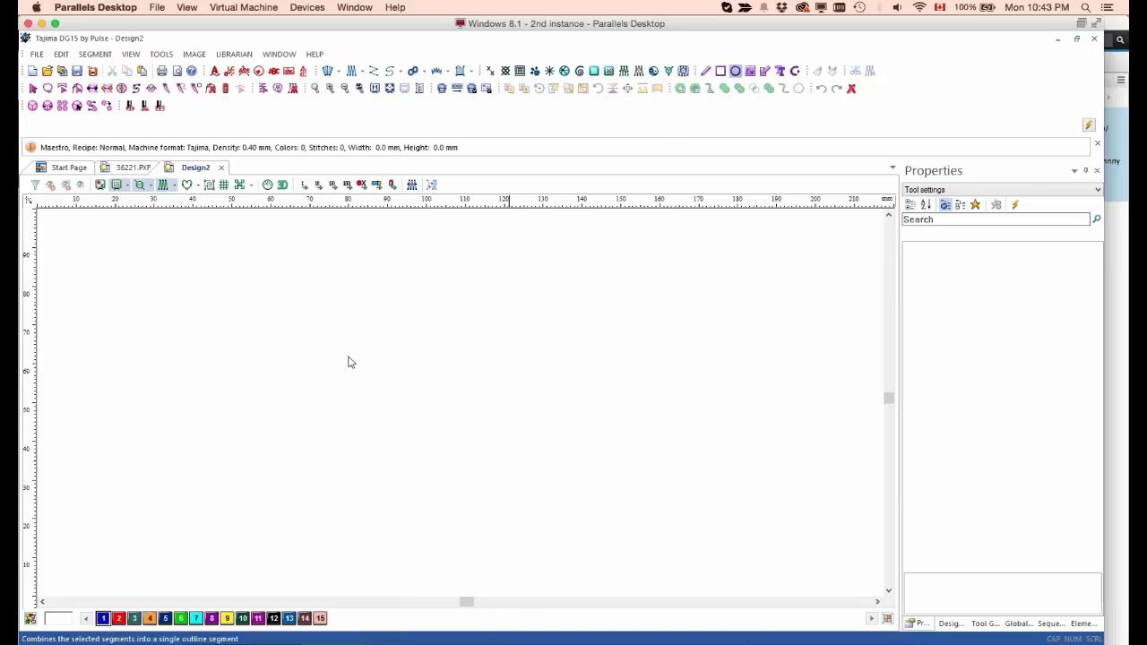
pyautogui.moveTo(192, 245); pyautogui.dragTo(482, 414)
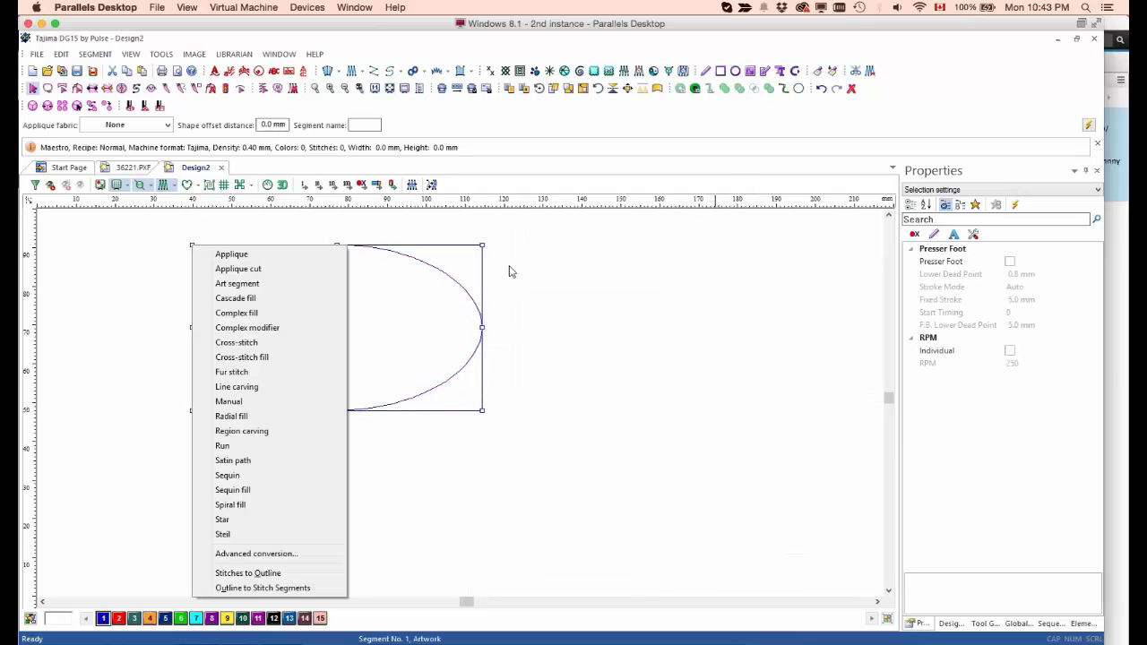
pyautogui.click(323, 313)
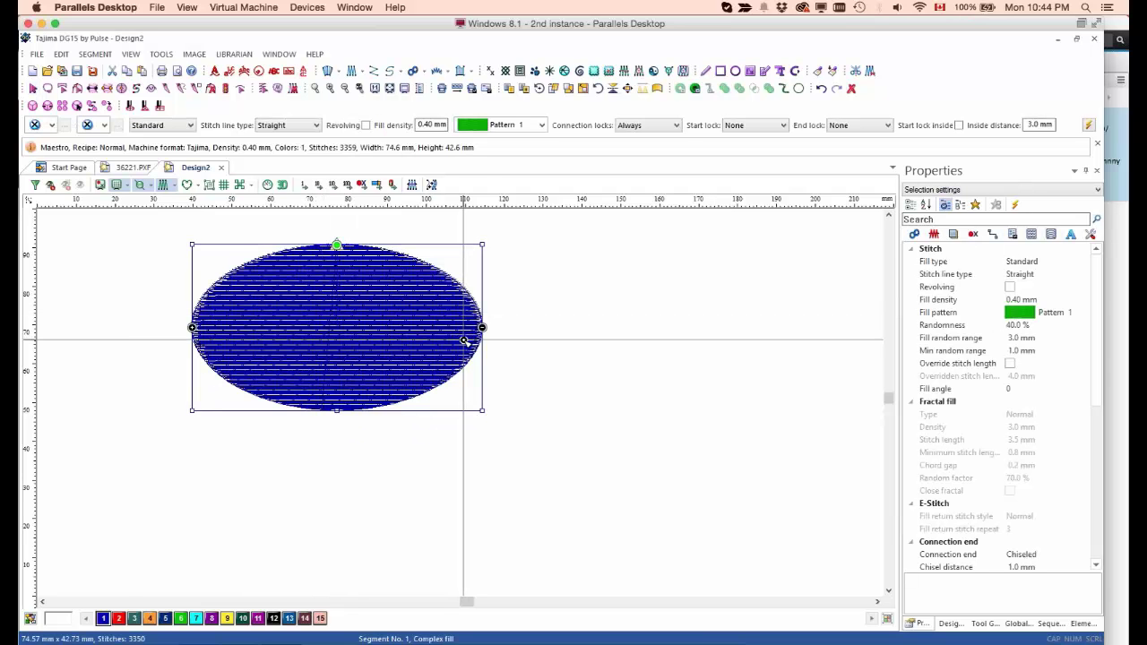
# Step: Move the start point of the ellipse's fill to its bottom edge, slightly left of centre
pyautogui.press('0')
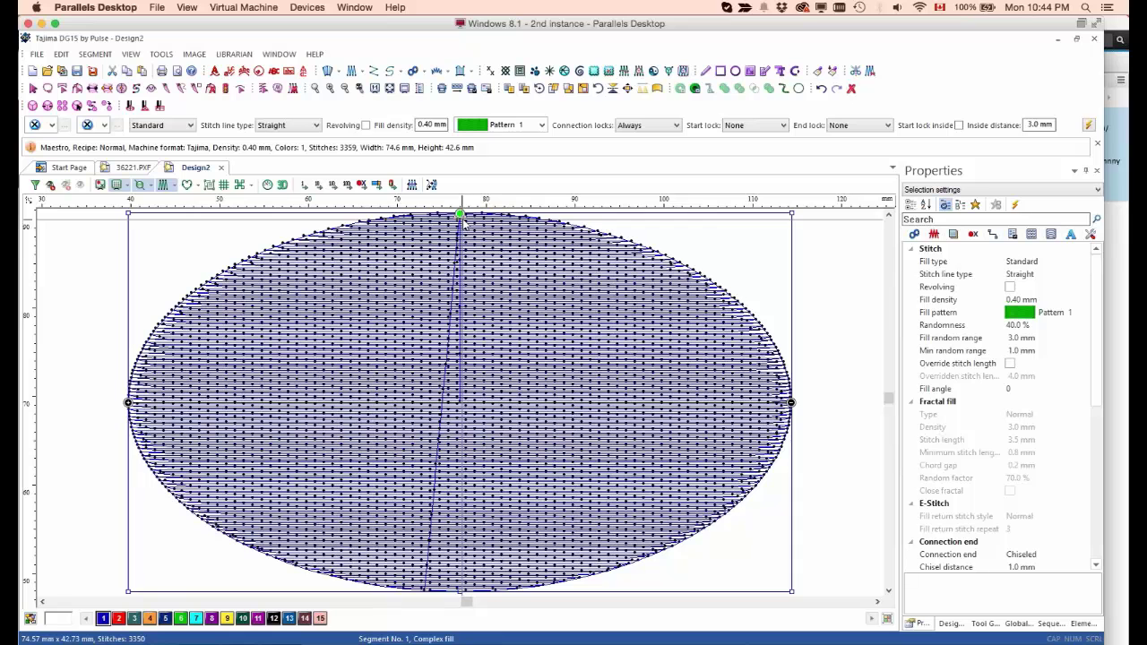
pyautogui.click(395, 587)
pyautogui.click(433, 591)
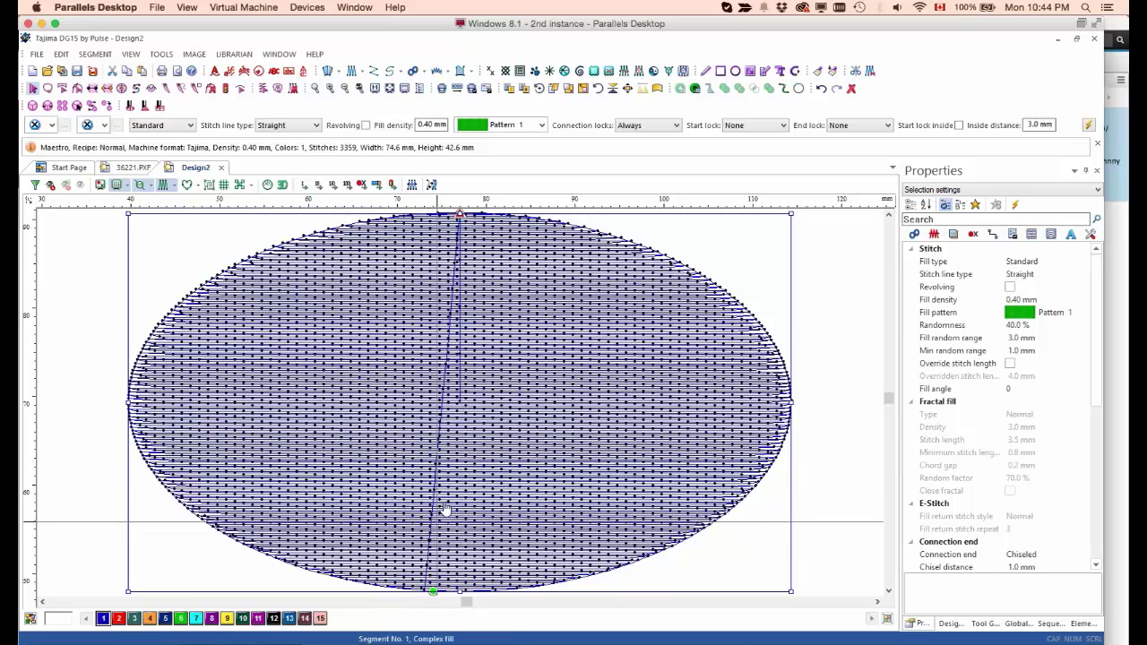
# Step: Set the ellipse's fill density to 1.00 mm
pyautogui.doubleClick(418, 124)
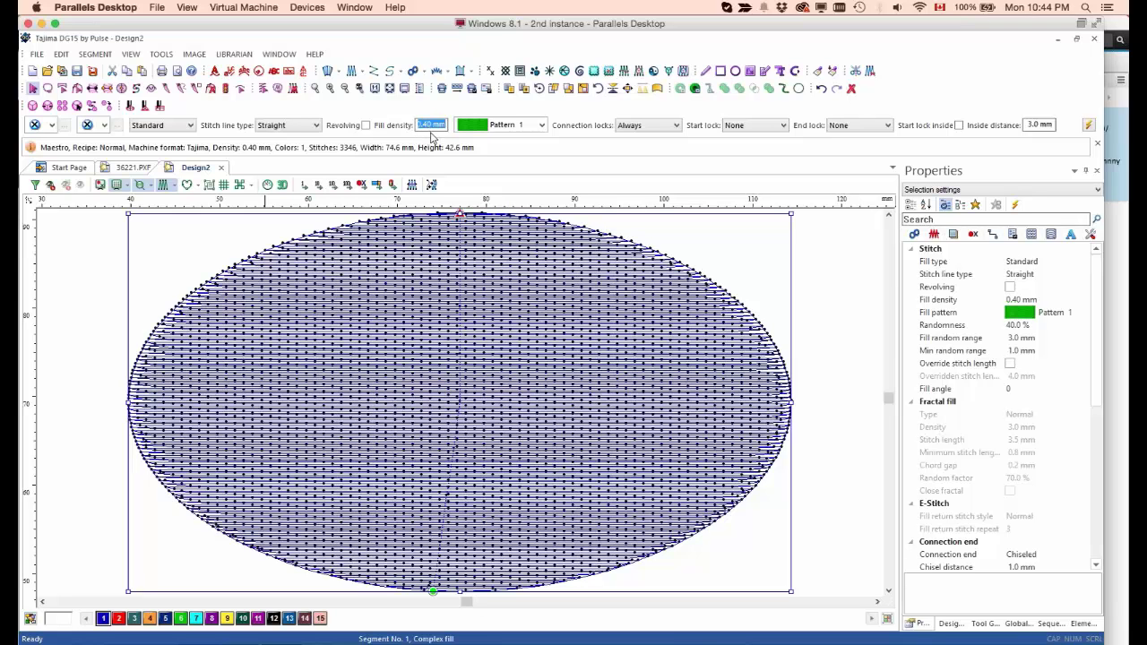
pyautogui.write('1')
pyautogui.press('Return')
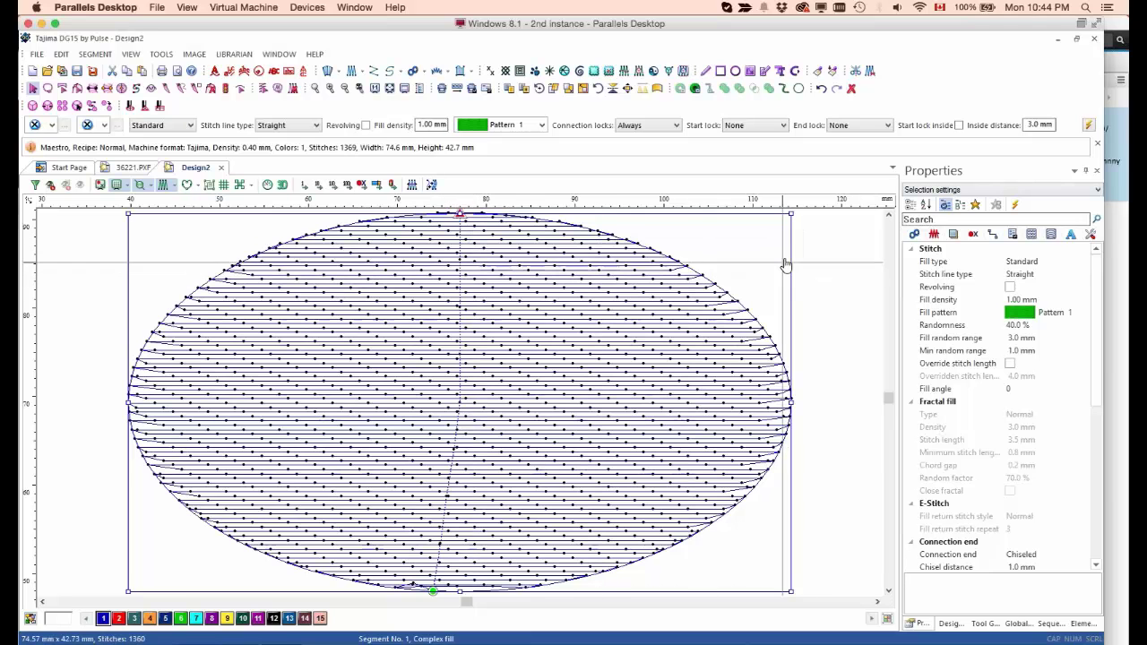
# Step: Turn on Revolving in the ellipse's general complex fill settings, apply it, and deselect the ellipse
pyautogui.doubleClick(683, 331)
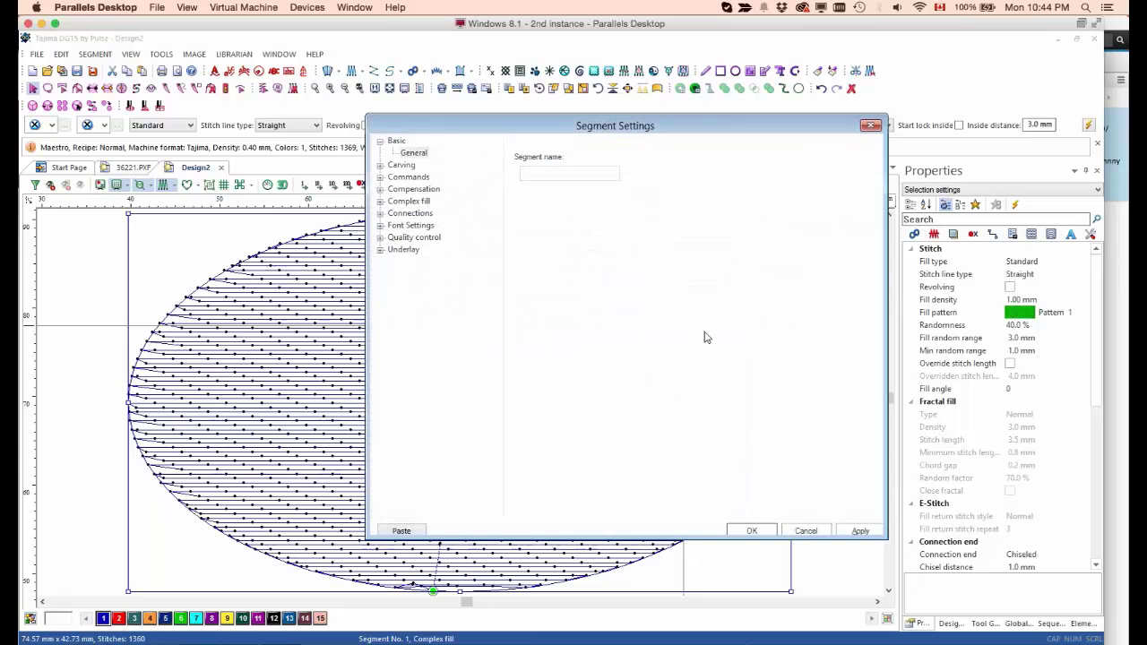
pyautogui.click(380, 201)
pyautogui.click(411, 215)
pyautogui.click(531, 189)
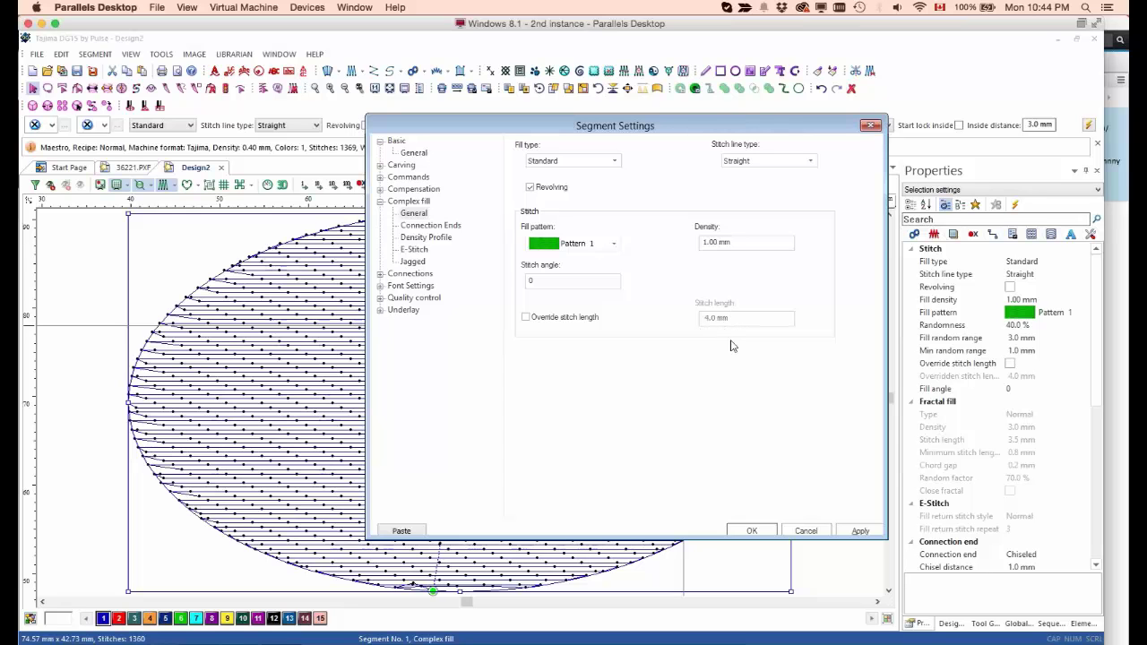
pyautogui.click(858, 532)
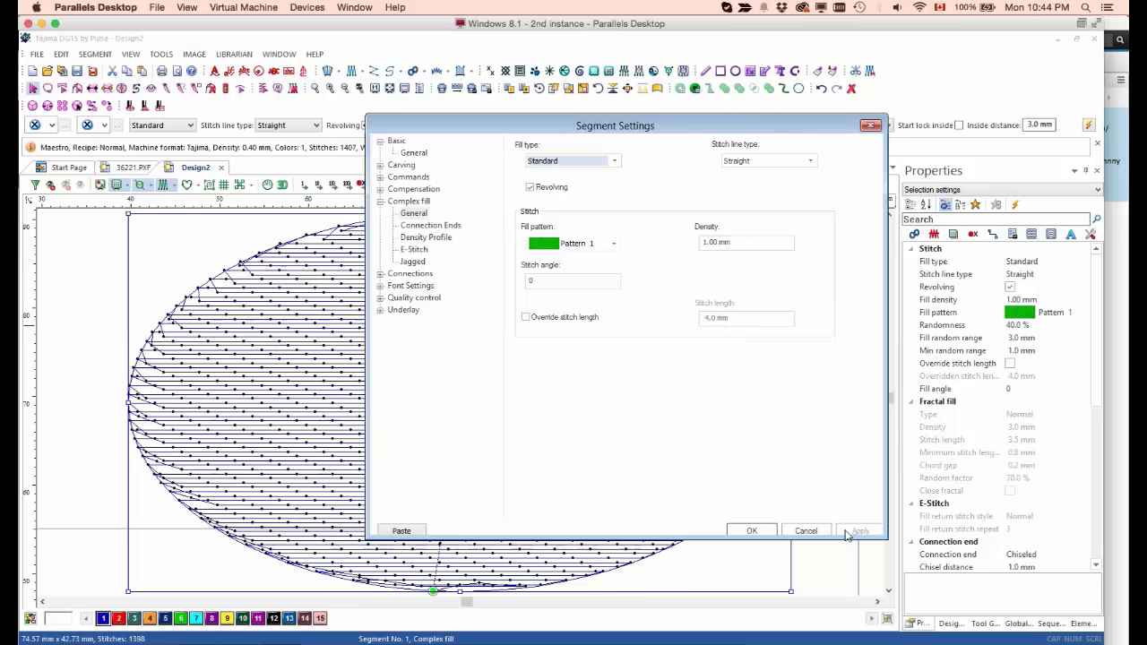
pyautogui.click(752, 531)
pyautogui.click(822, 307)
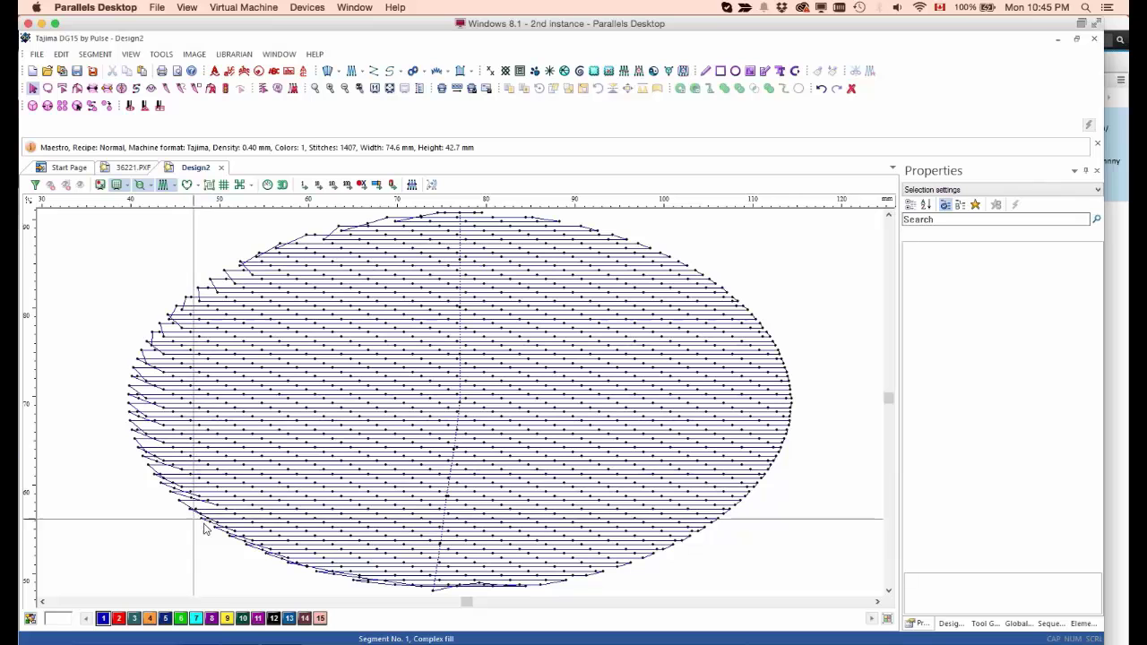
# Step: Reselect the ellipse and override its complex fill stitch length with 3.2 mm in Segment Settings
pyautogui.moveTo(109, 445); pyautogui.dragTo(186, 525)
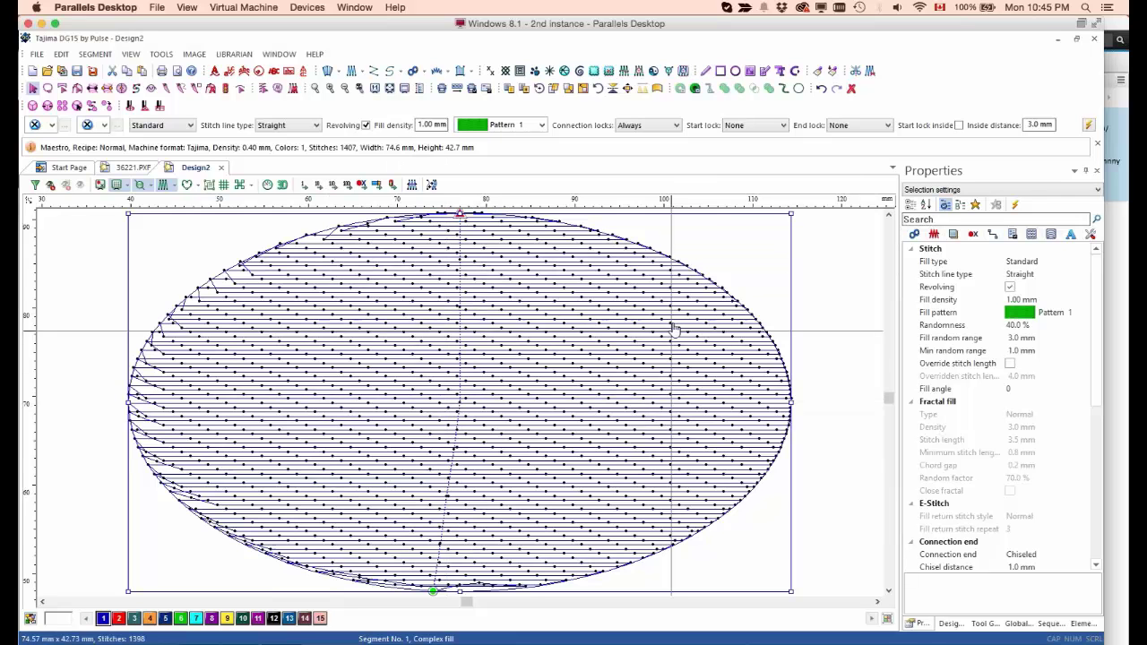
pyautogui.scroll(-1, 686, 333)
pyautogui.hscroll(5, 651, 335)
pyautogui.click(637, 335)
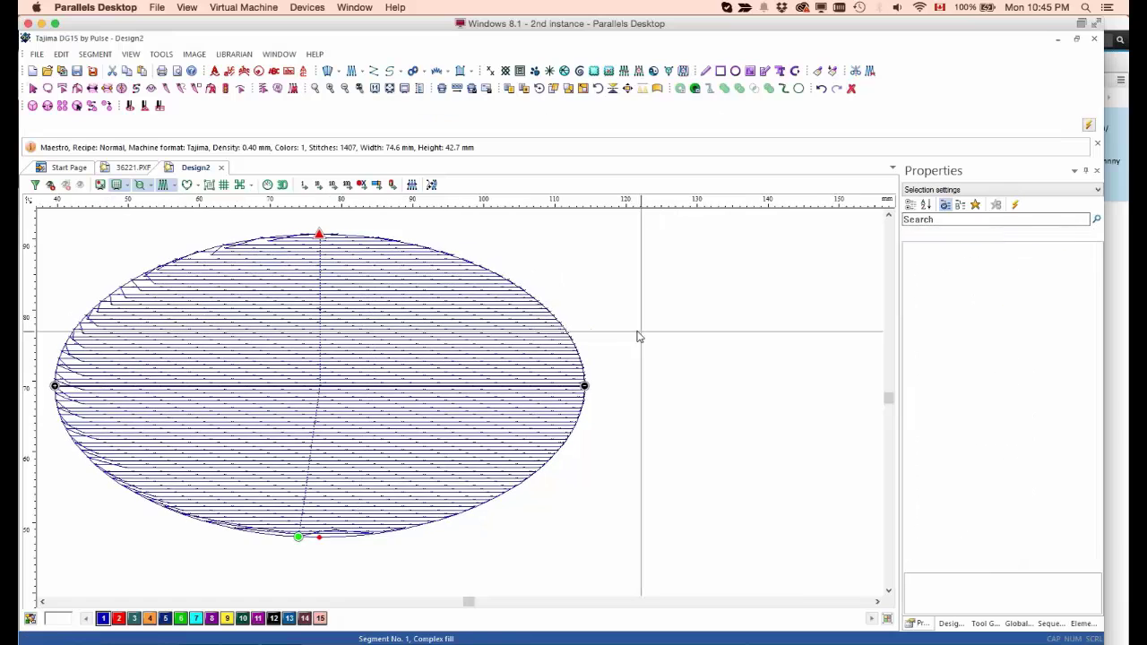
pyautogui.moveTo(645, 318); pyautogui.dragTo(563, 439)
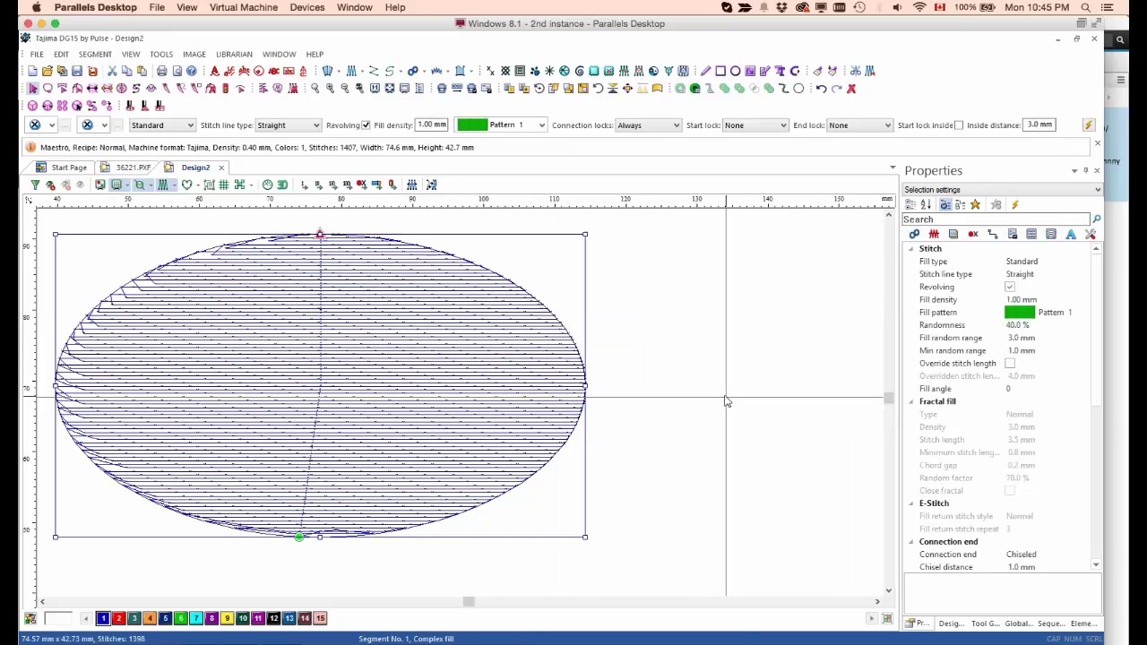
pyautogui.click(1088, 126)
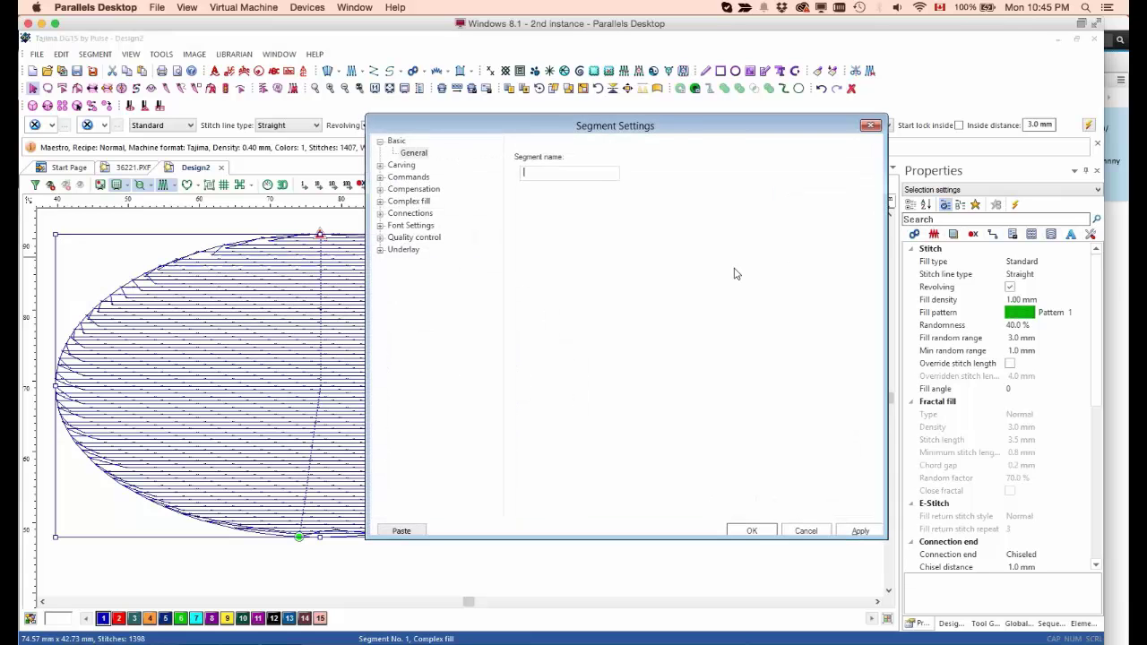
pyautogui.click(381, 203)
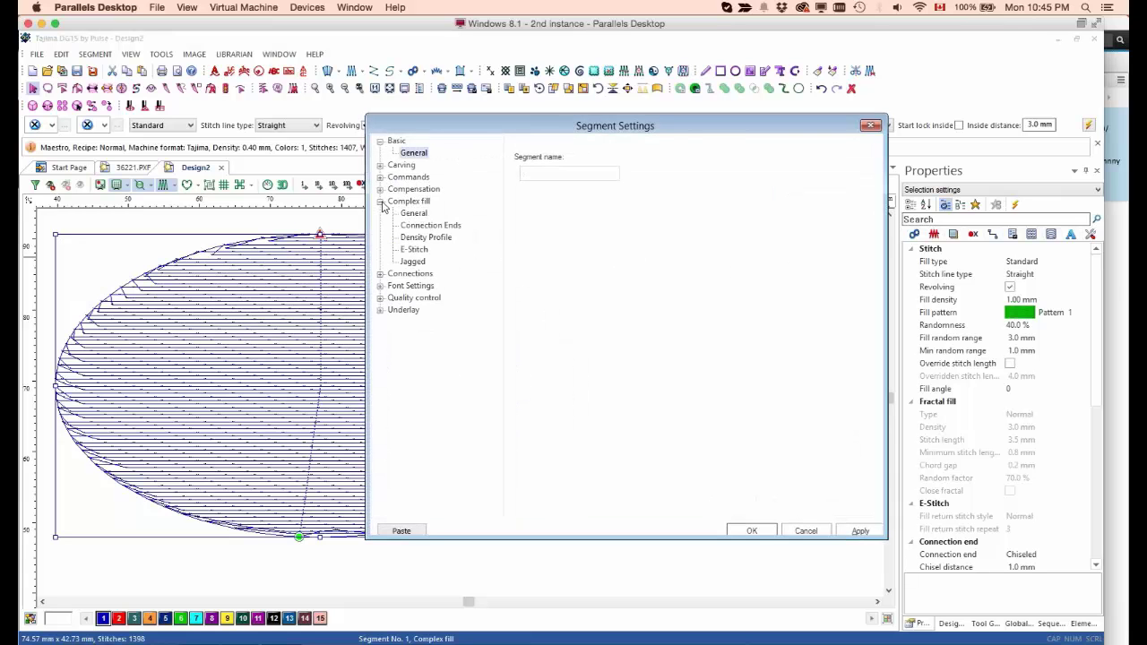
pyautogui.click(410, 216)
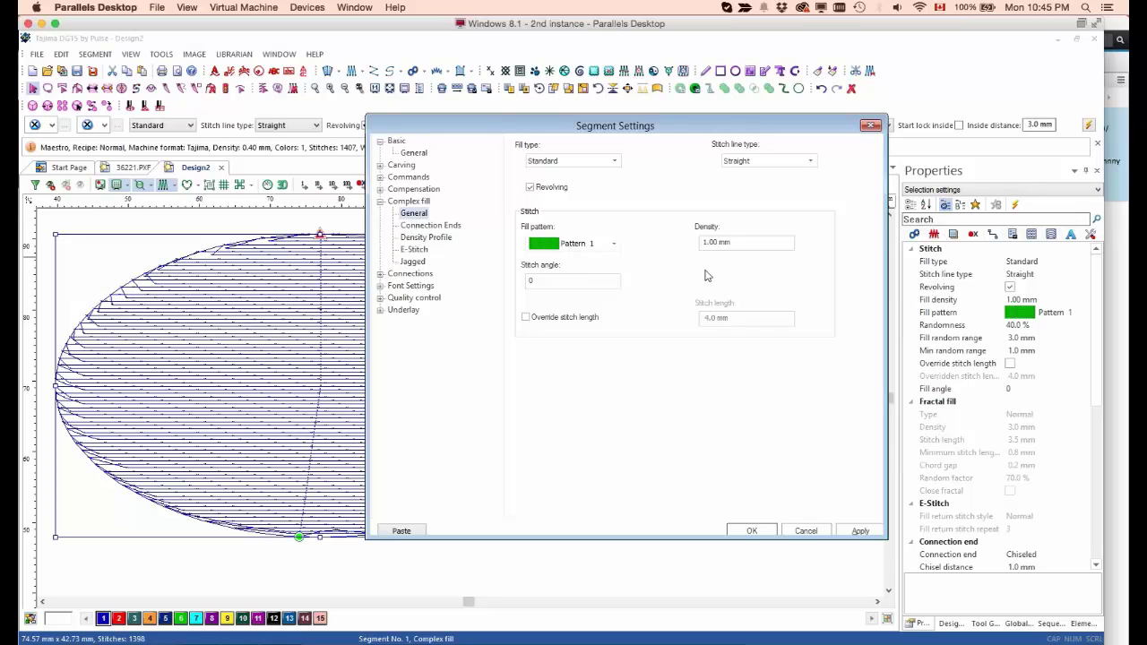
pyautogui.click(526, 317)
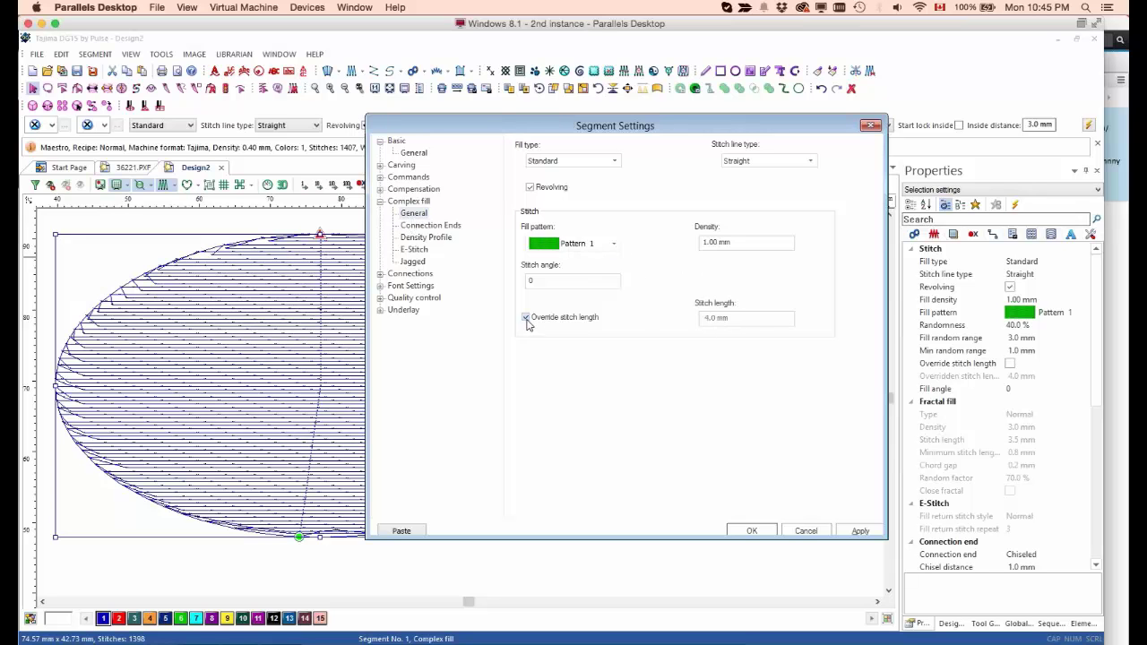
pyautogui.moveTo(707, 318); pyautogui.dragTo(725, 318)
pyautogui.write('3.2')
pyautogui.click(860, 530)
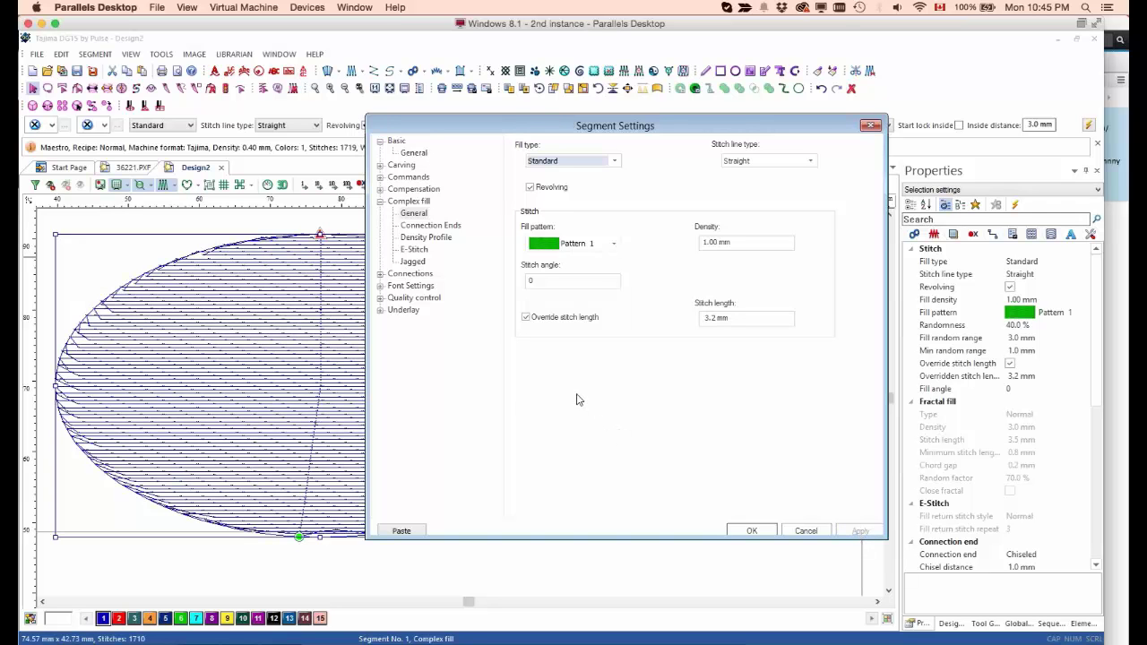
# Step: Set the complex fill's connection end to Sharp and apply it to the ellipse
pyautogui.click(380, 273)
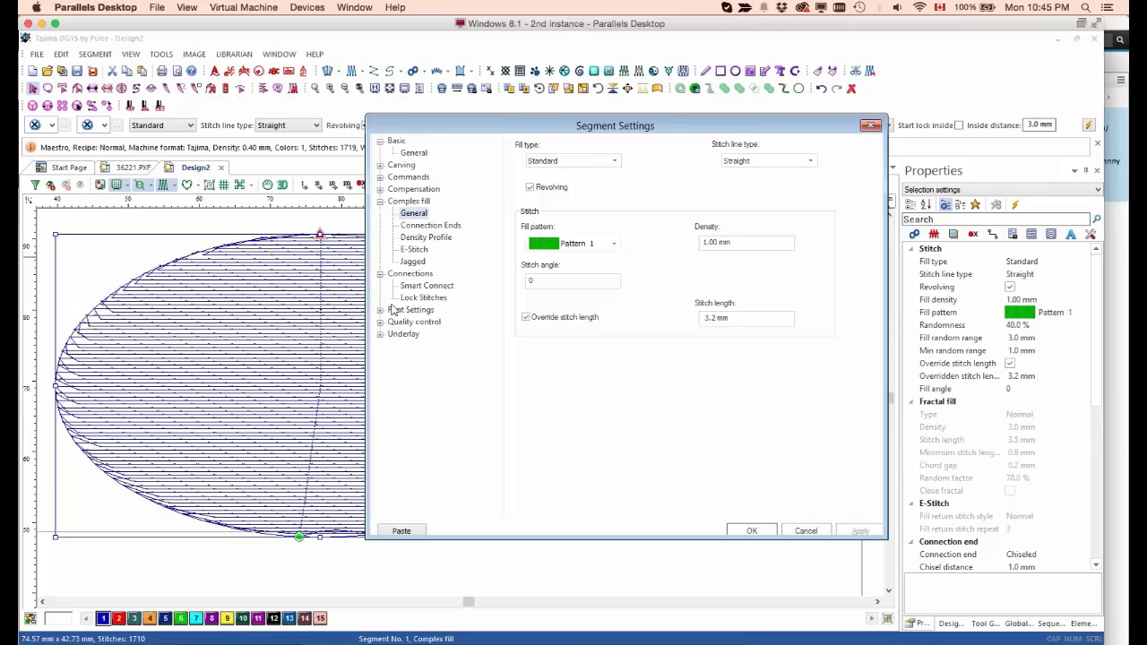
pyautogui.click(408, 274)
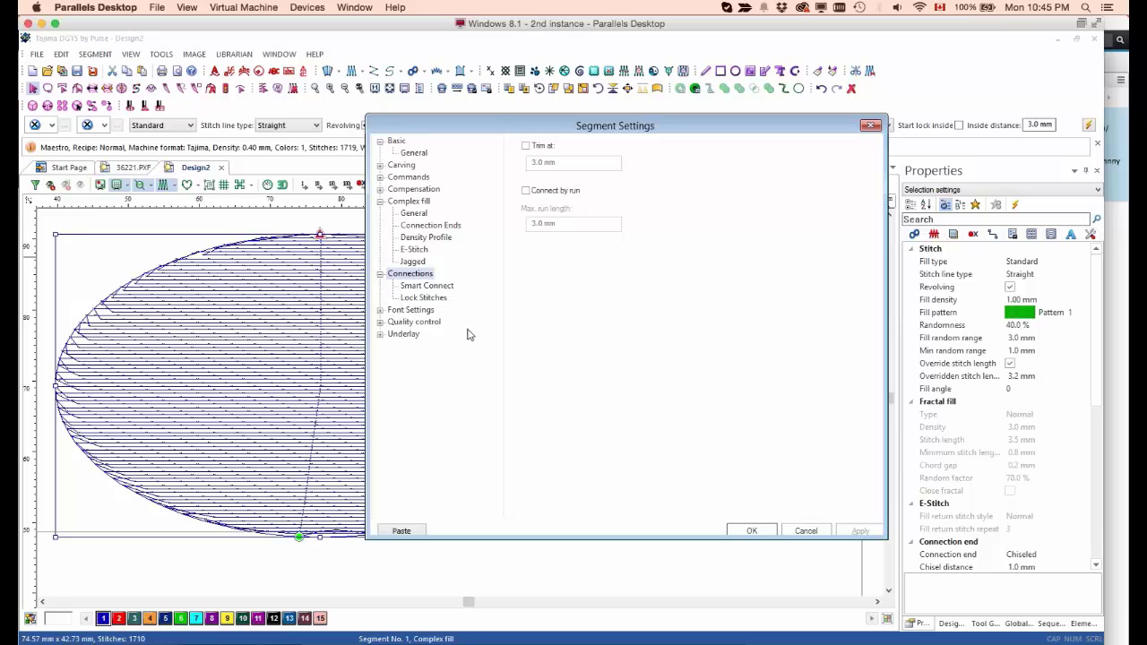
pyautogui.click(423, 225)
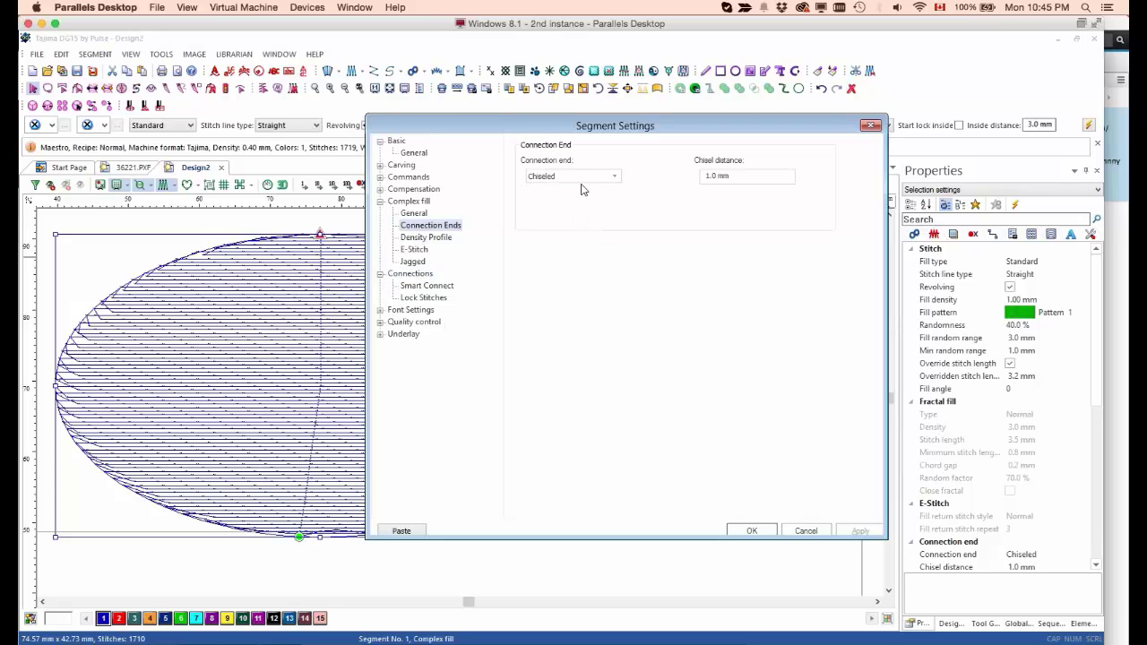
pyautogui.click(614, 176)
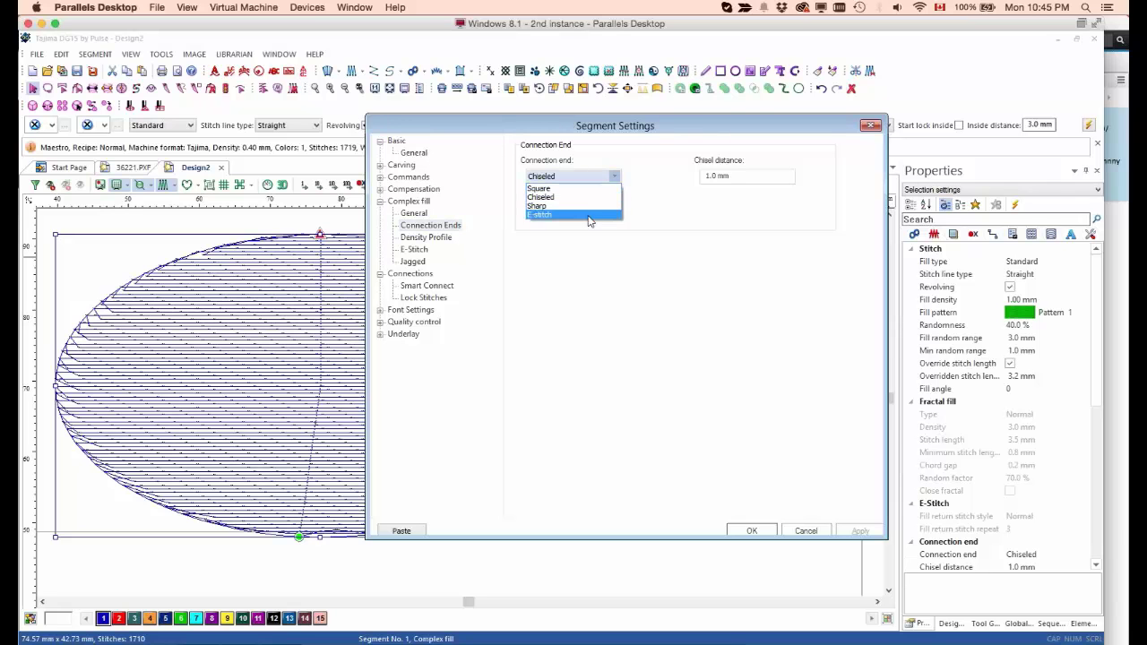
pyautogui.click(587, 206)
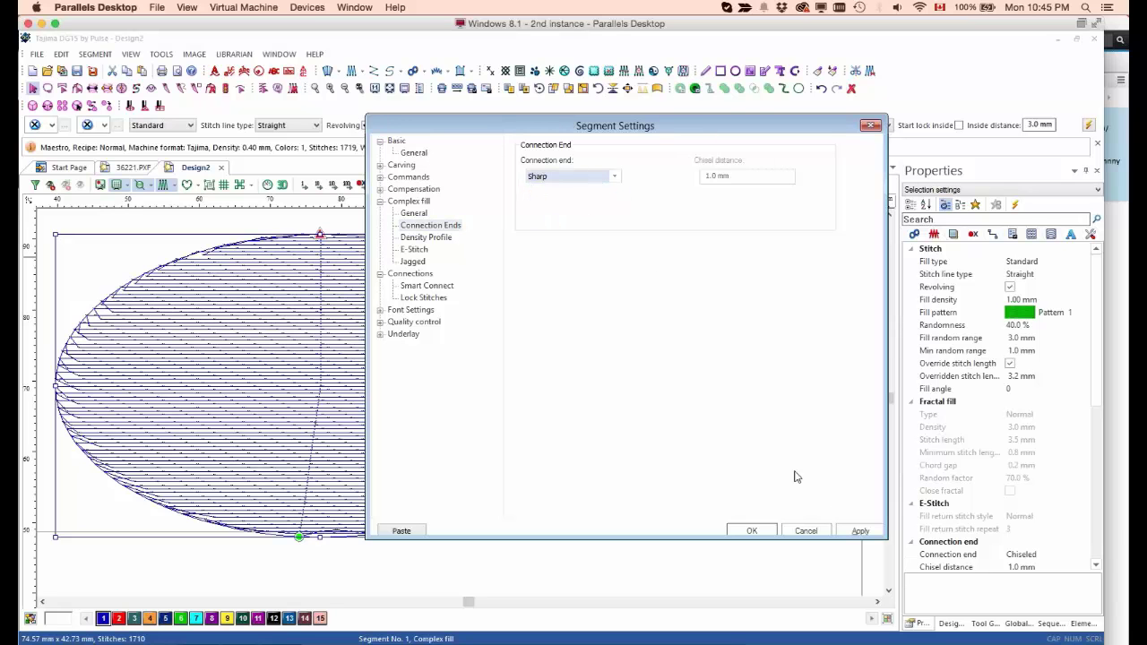
pyautogui.click(861, 529)
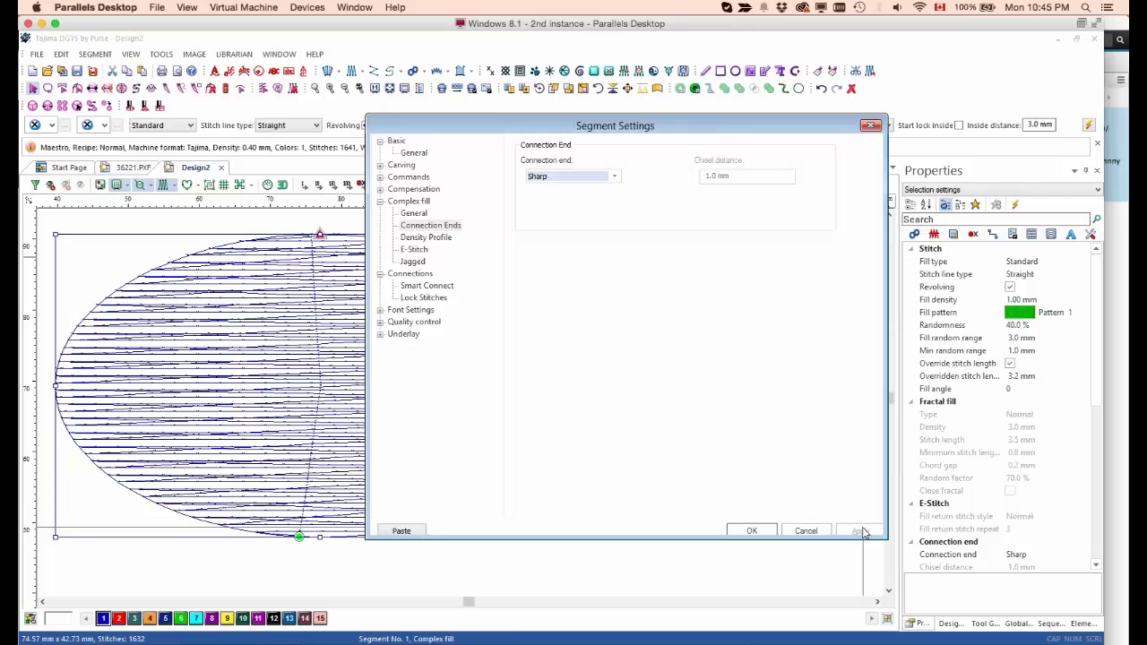
# Step: Set the ellipse's complex fill connection end to Square, accept the segment settings, and deselect the ellipse
pyautogui.click(613, 179)
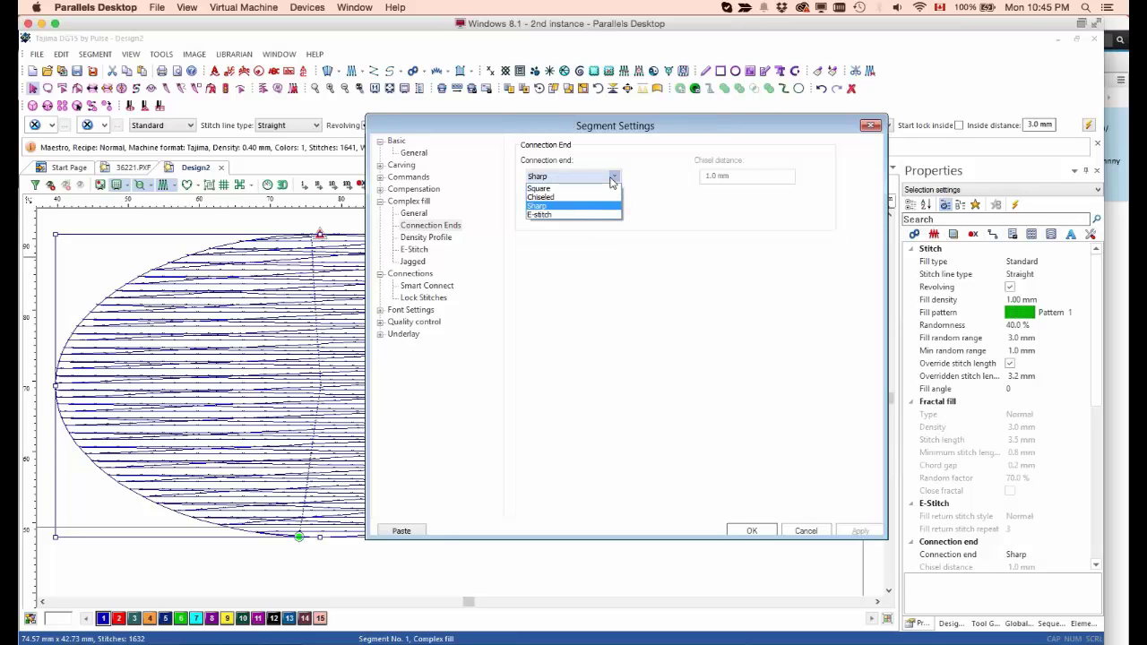
pyautogui.click(600, 190)
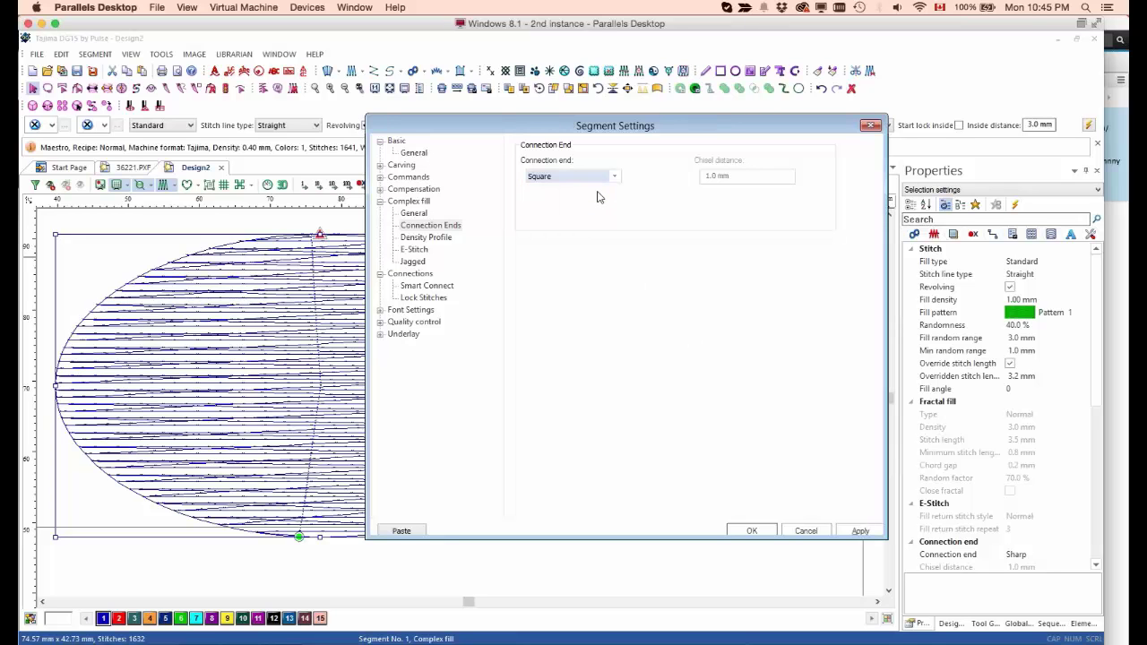
pyautogui.click(861, 532)
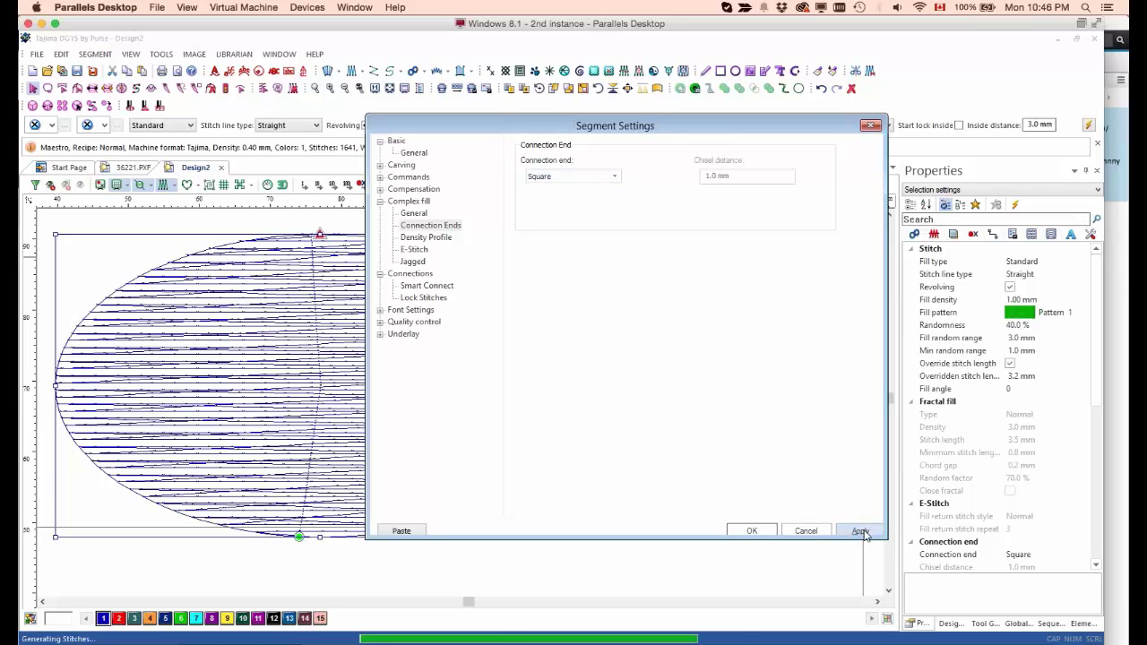
pyautogui.click(757, 531)
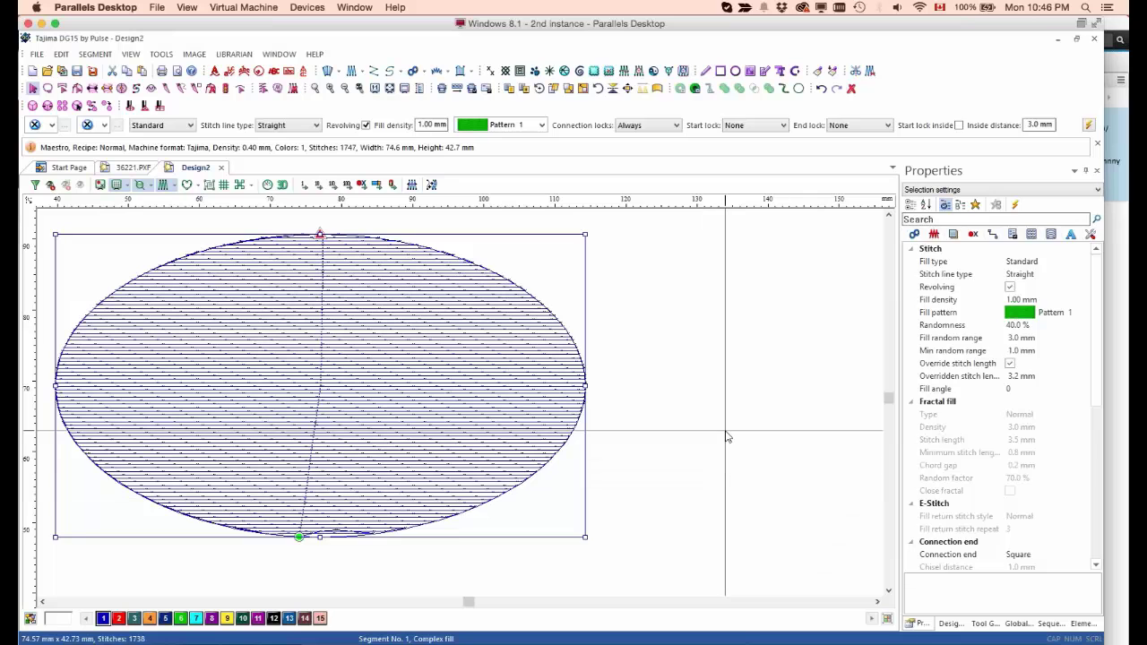
pyautogui.click(688, 440)
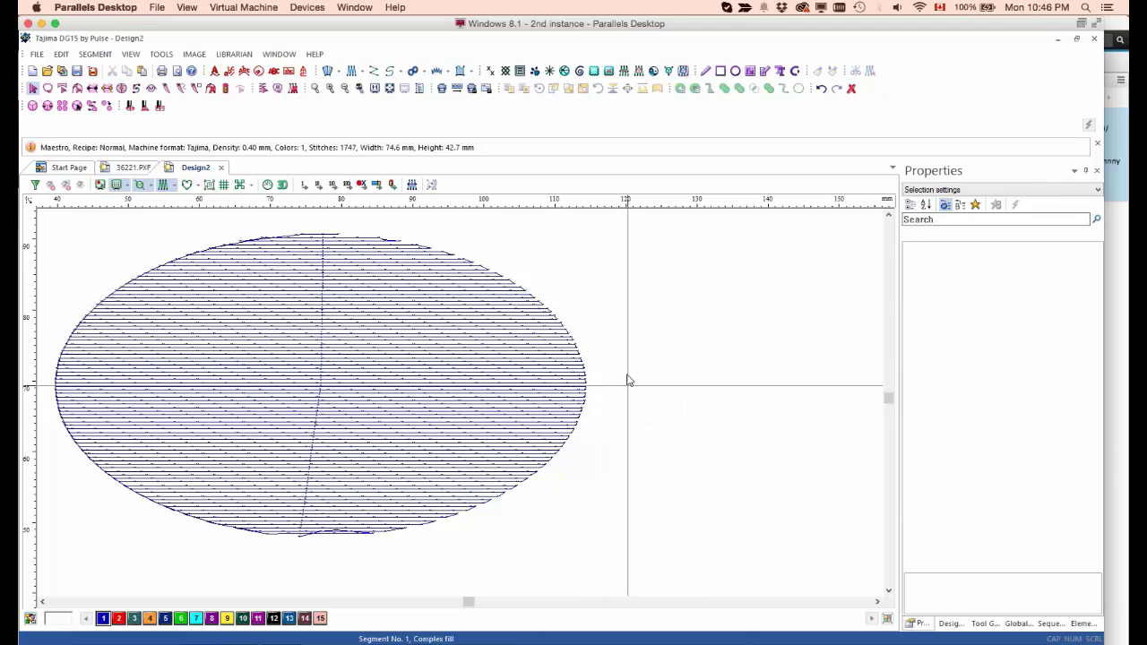
# Step: Reselect the ellipse and apply the Chiseled connection end in its complex fill Segment Settings
pyautogui.moveTo(627, 380); pyautogui.dragTo(563, 434)
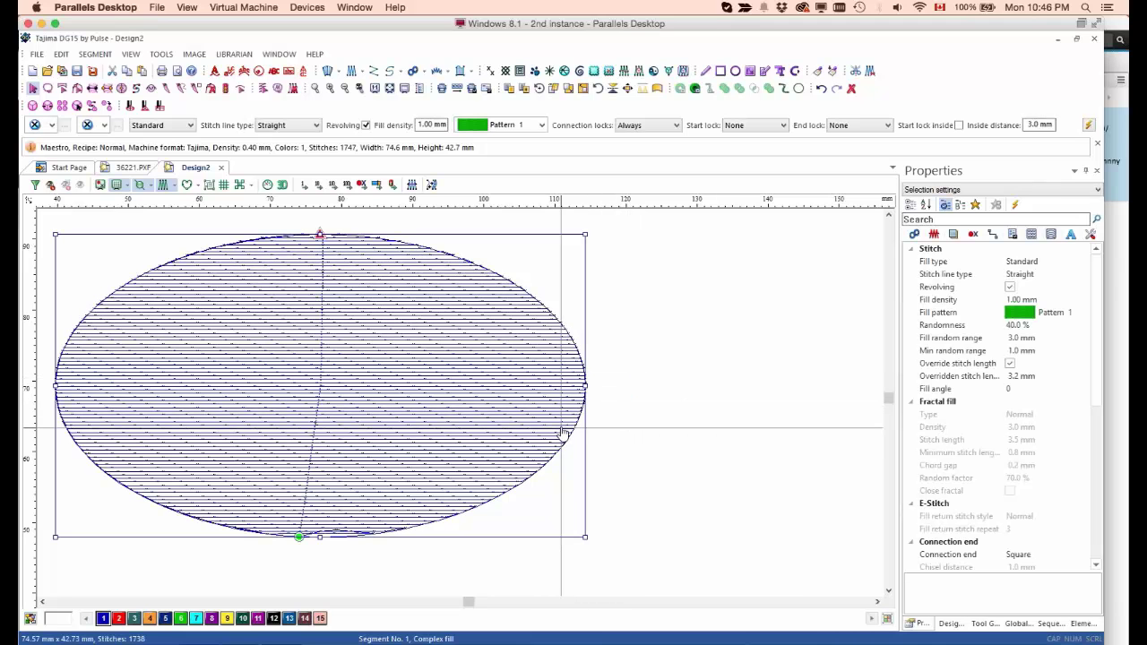
pyautogui.doubleClick(563, 434)
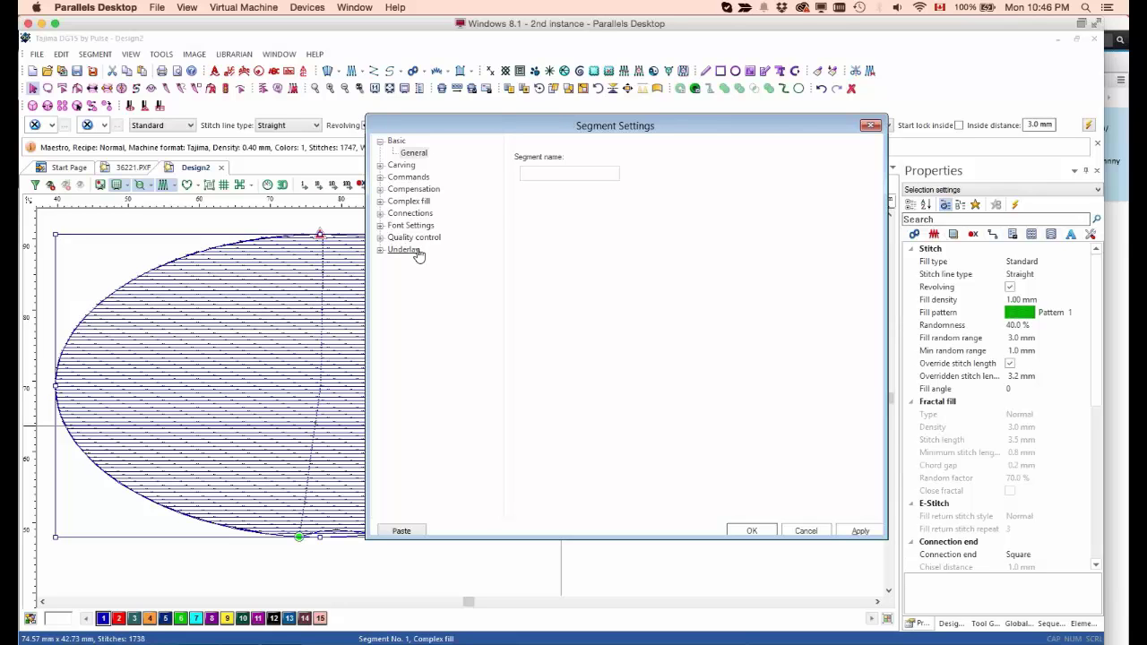
pyautogui.click(379, 202)
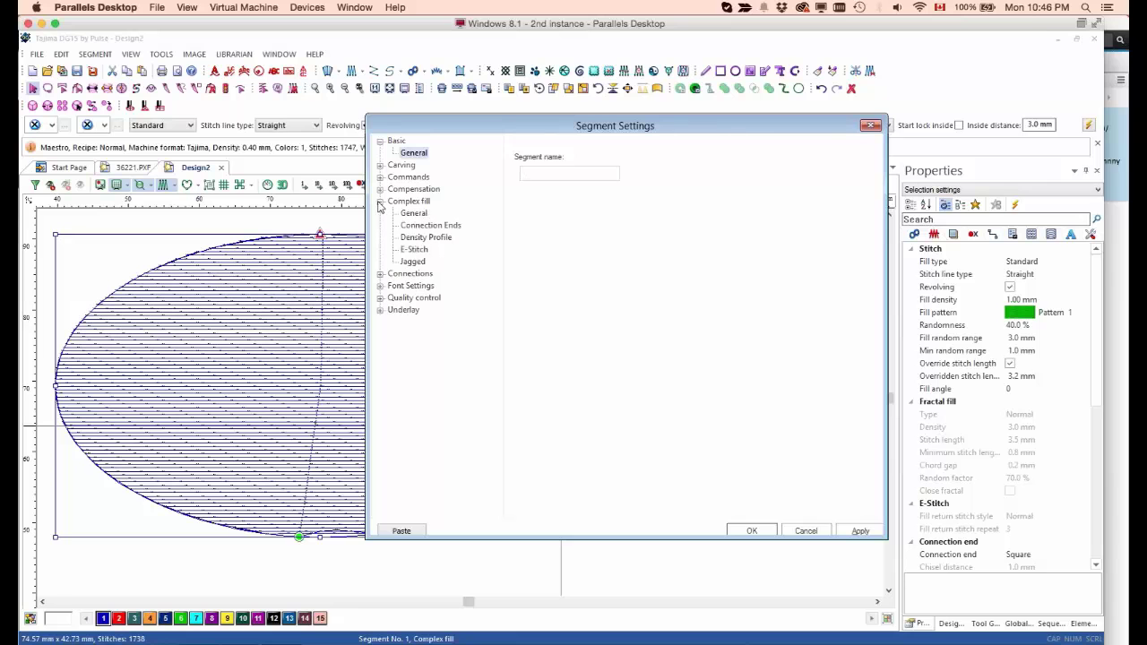
pyautogui.click(413, 213)
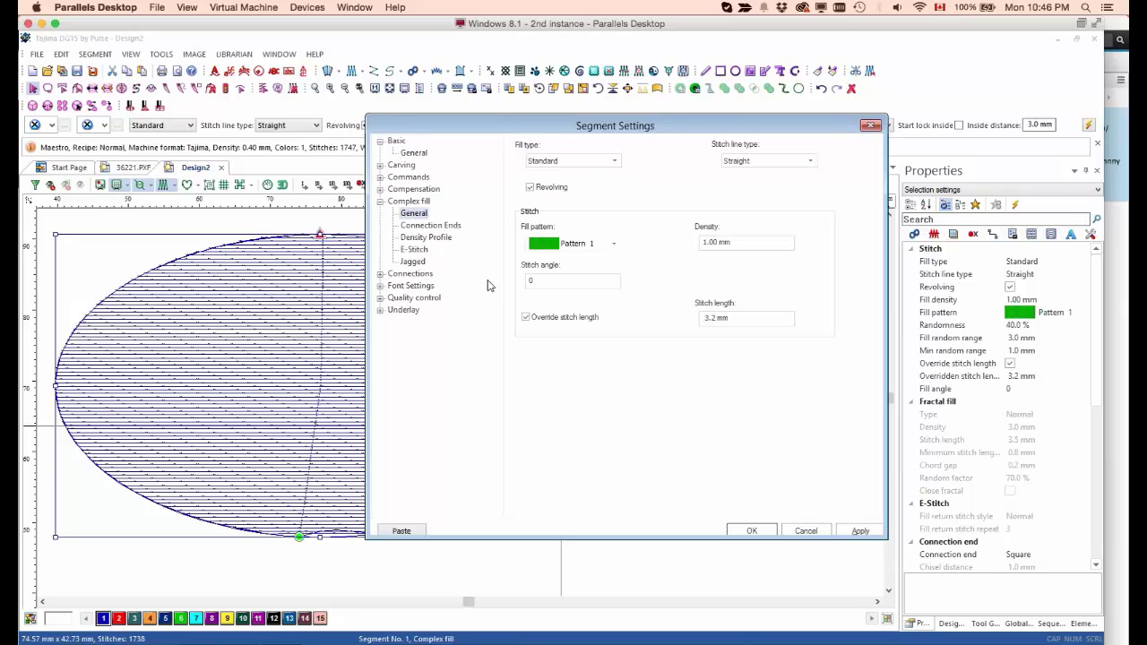
pyautogui.click(430, 225)
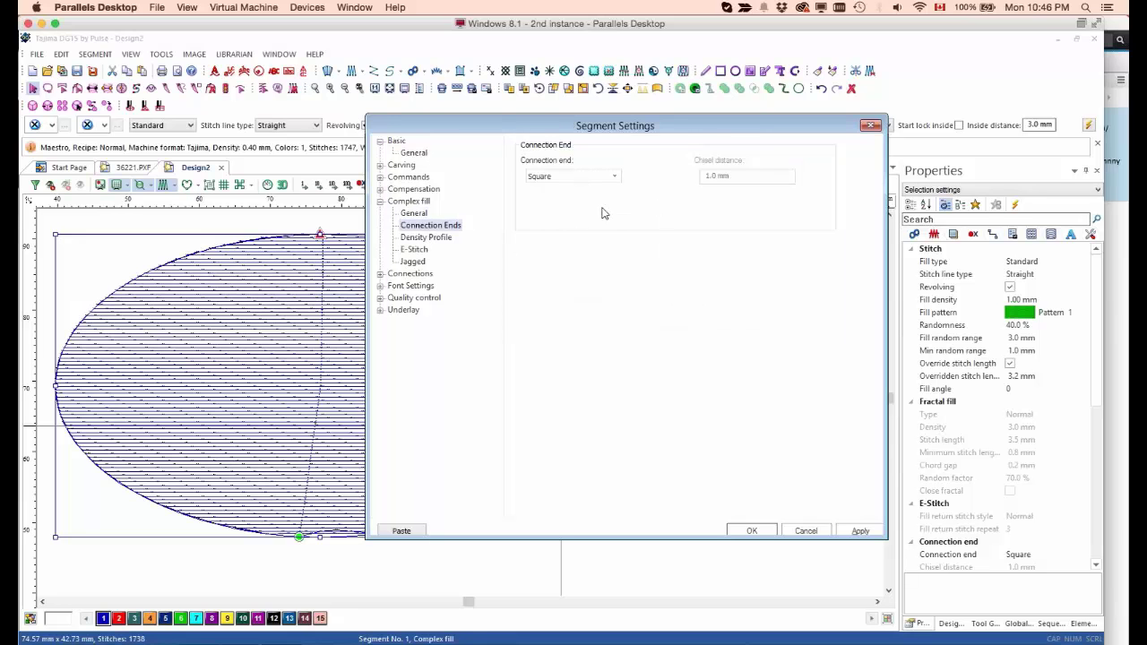
pyautogui.click(610, 179)
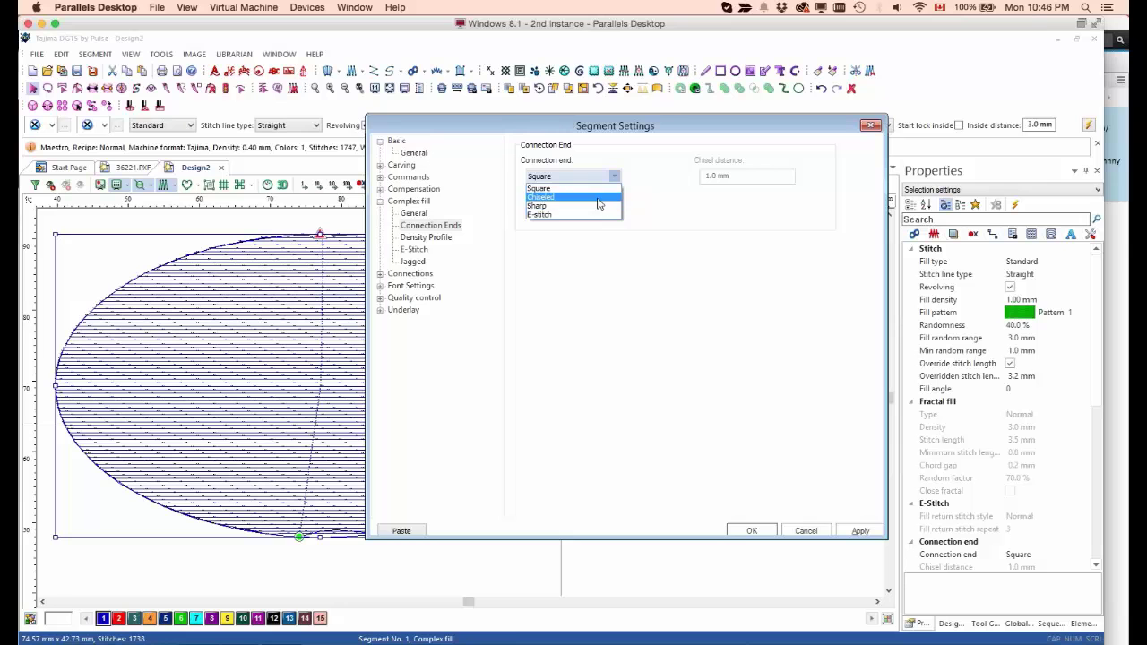
pyautogui.click(599, 203)
pyautogui.click(858, 530)
# Step: Set the density to 0.50 mm in the ellipse's general complex fill settings, accept it, and deselect the ellipse
pyautogui.click(420, 214)
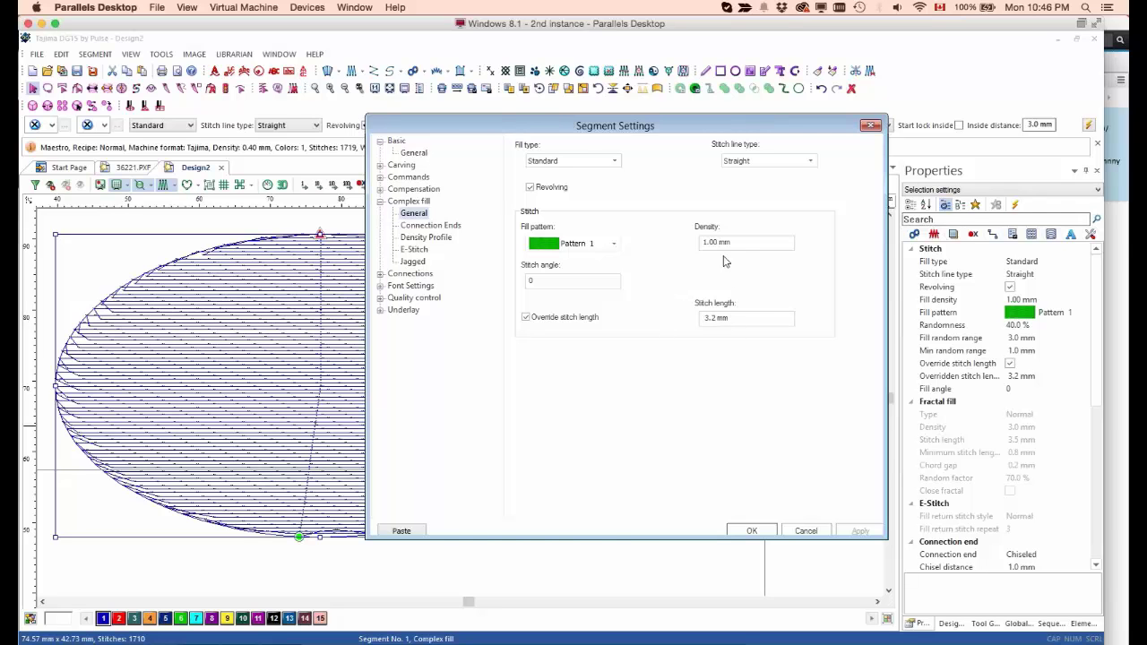
pyautogui.moveTo(732, 242); pyautogui.dragTo(680, 247)
pyautogui.write('0.5')
pyautogui.click(859, 530)
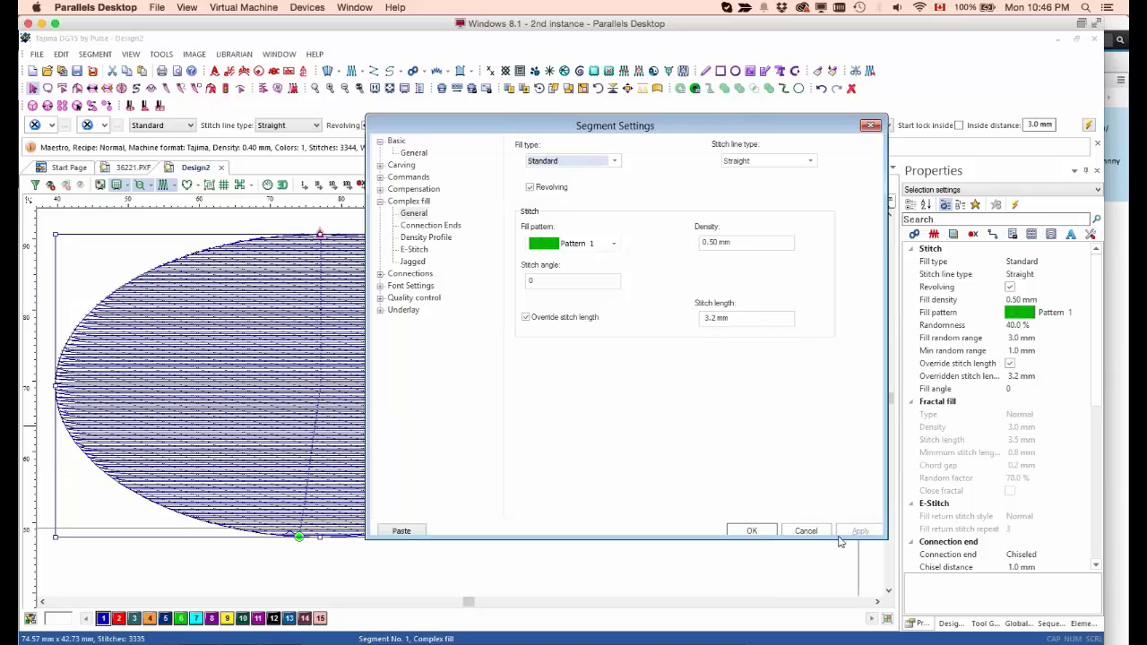
pyautogui.click(752, 531)
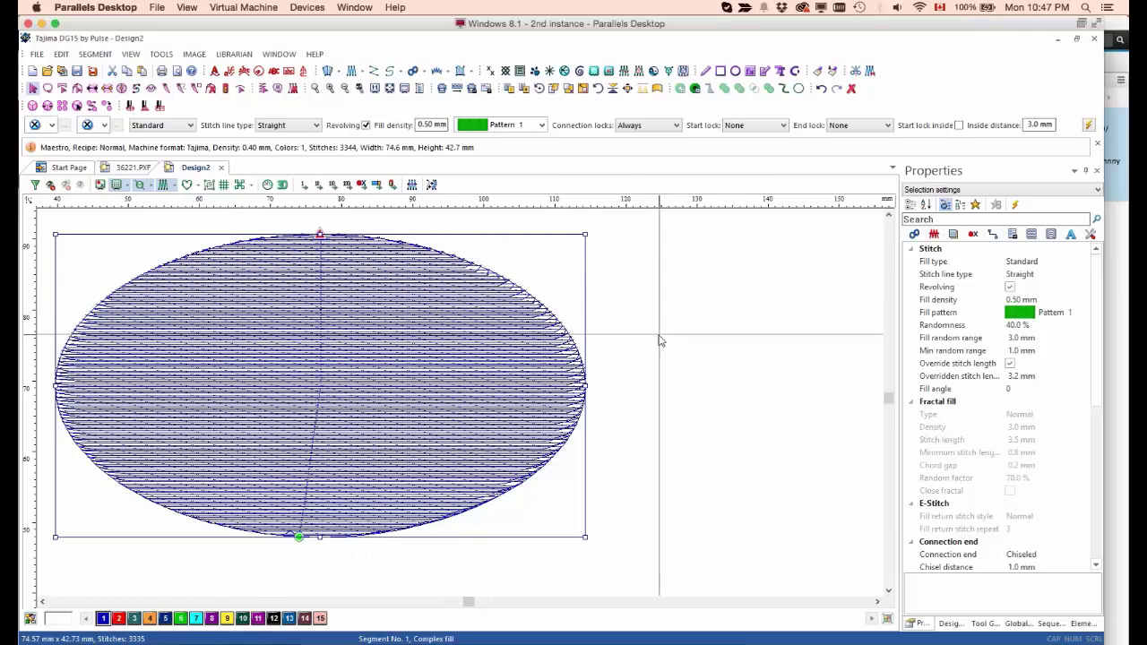
pyautogui.scroll(-1, 656, 338)
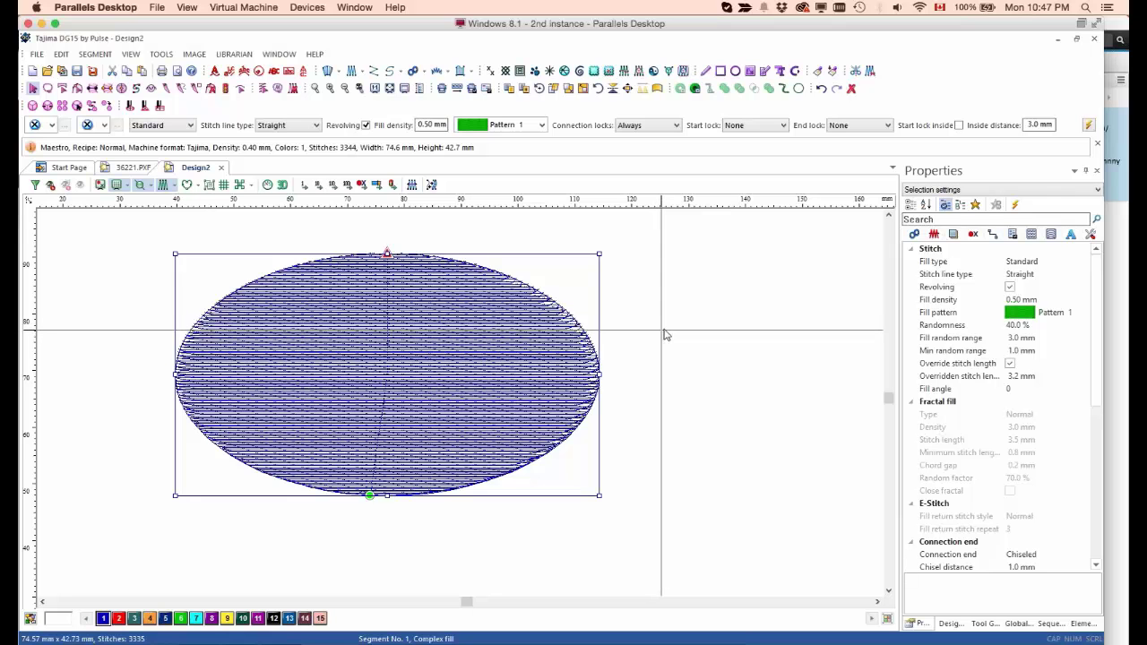
pyautogui.click(668, 332)
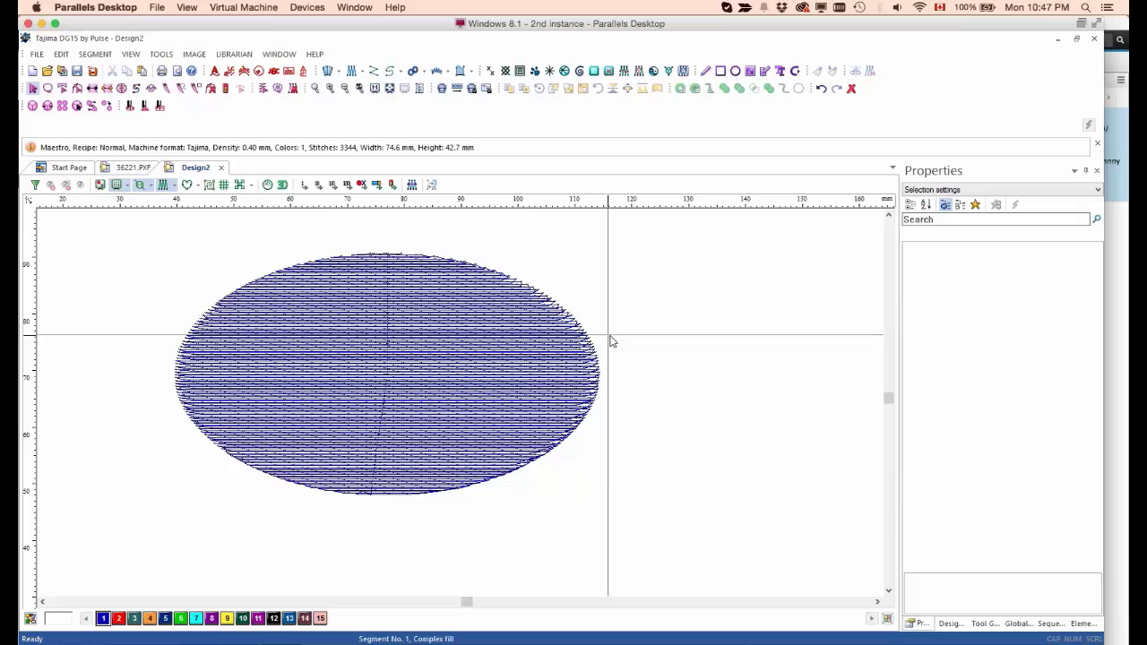
# Step: Reselect the ellipse, set its fill density to 0.40 mm, and deselect it
pyautogui.moveTo(614, 340); pyautogui.dragTo(596, 404)
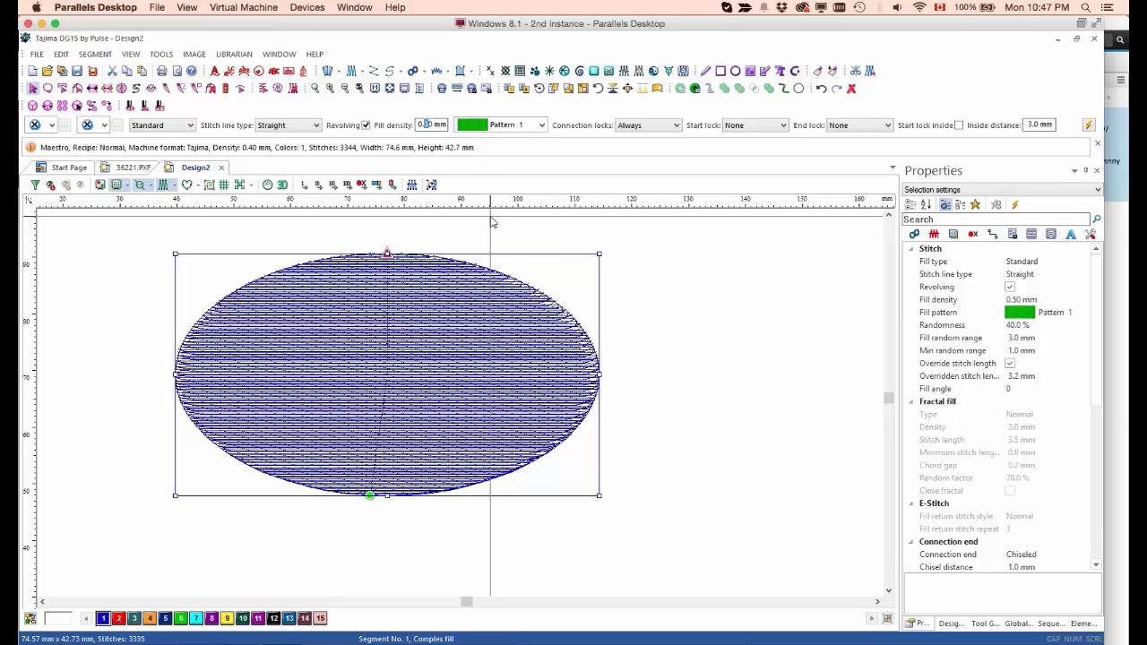
pyautogui.write('4')
pyautogui.press('Return')
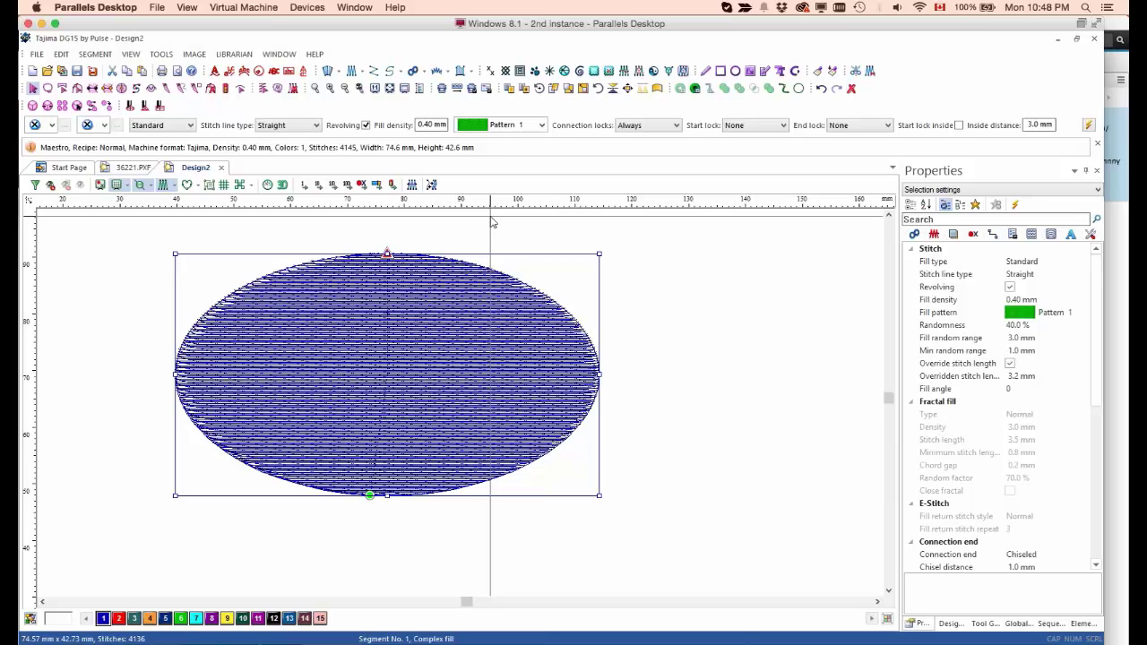
pyautogui.click(372, 233)
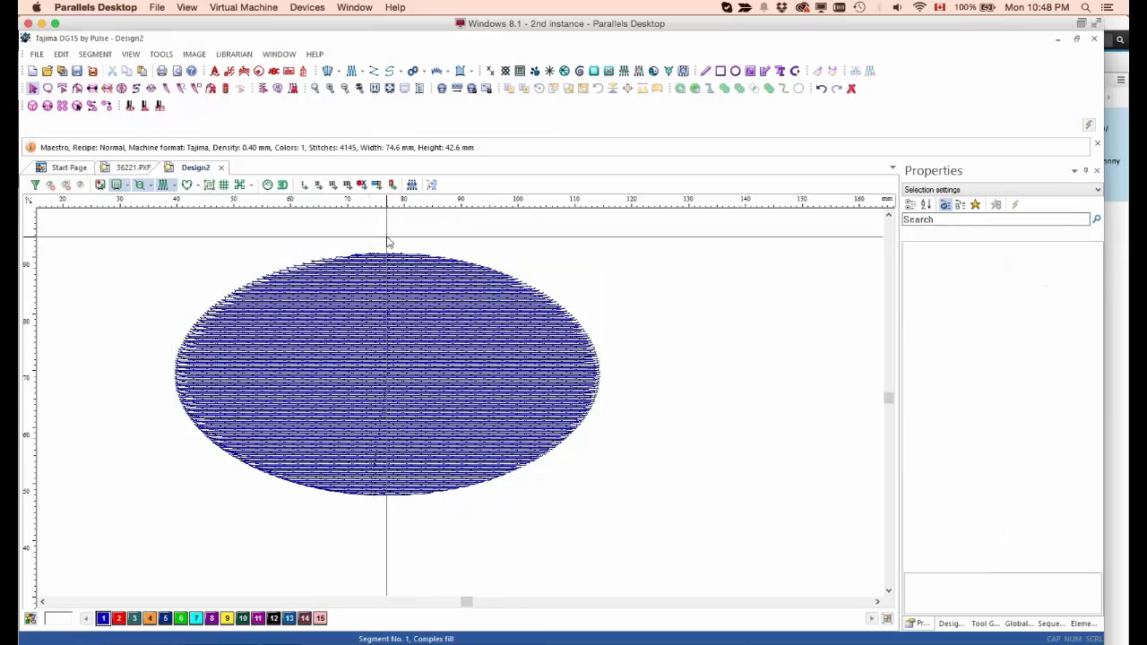
# Step: Switch to the 36221.PXF butterfly design and select complex fill segment 47 under Needle 4: Persimmon in the Sequence View
pyautogui.click(144, 172)
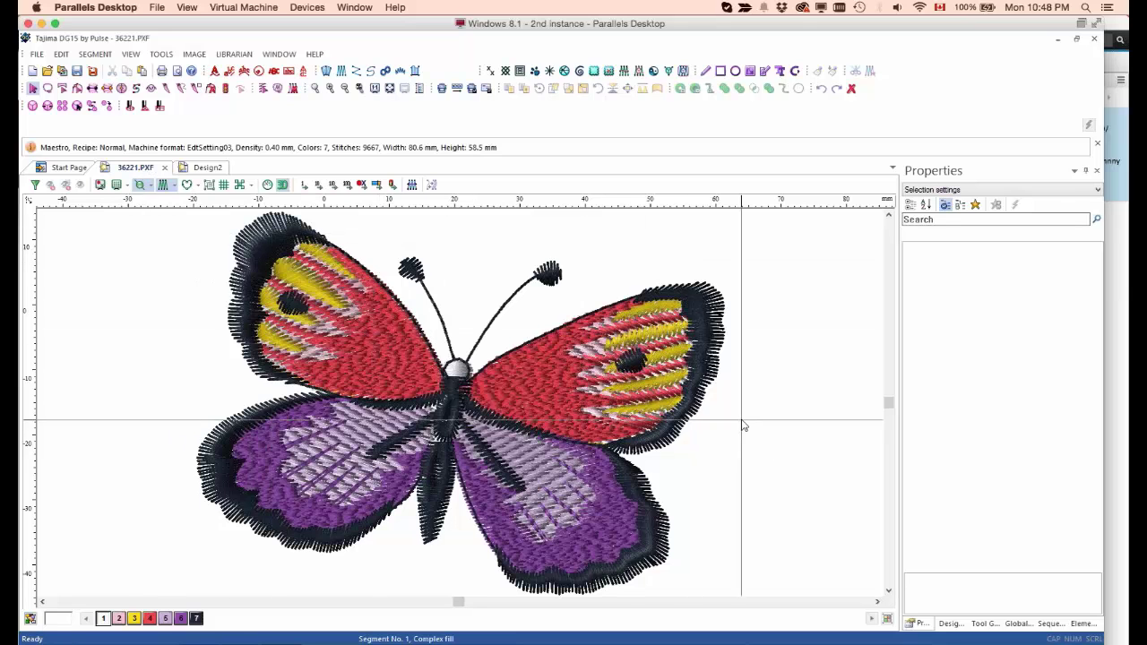
pyautogui.click(1048, 623)
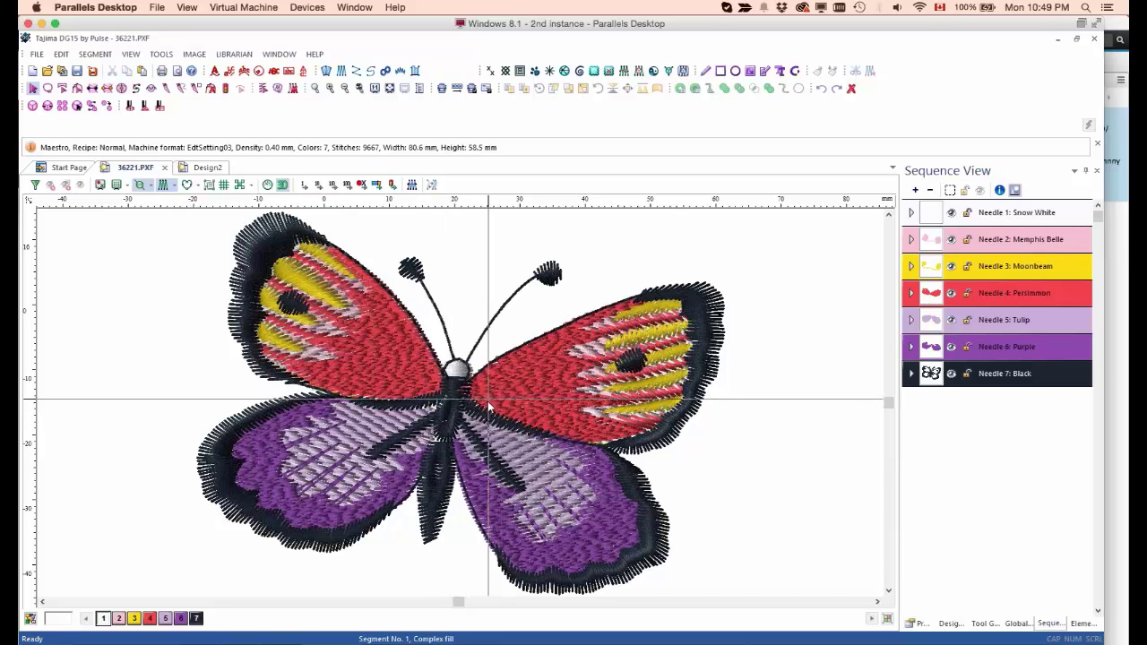
pyautogui.click(912, 295)
pyautogui.moveTo(1099, 299); pyautogui.dragTo(1098, 401)
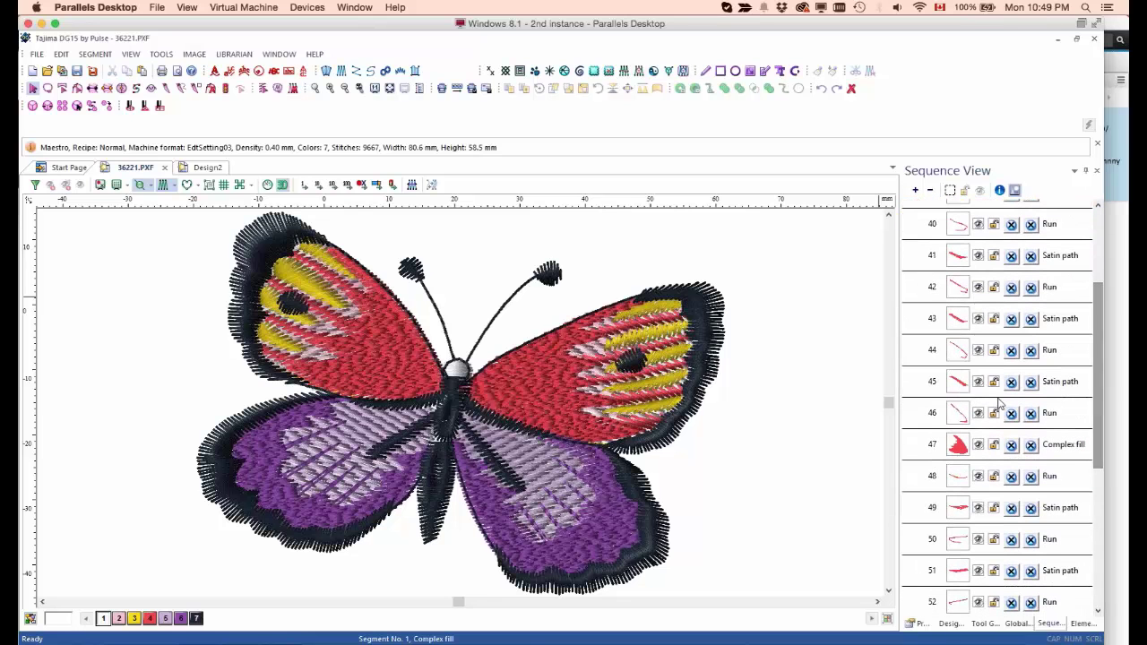
pyautogui.click(1070, 449)
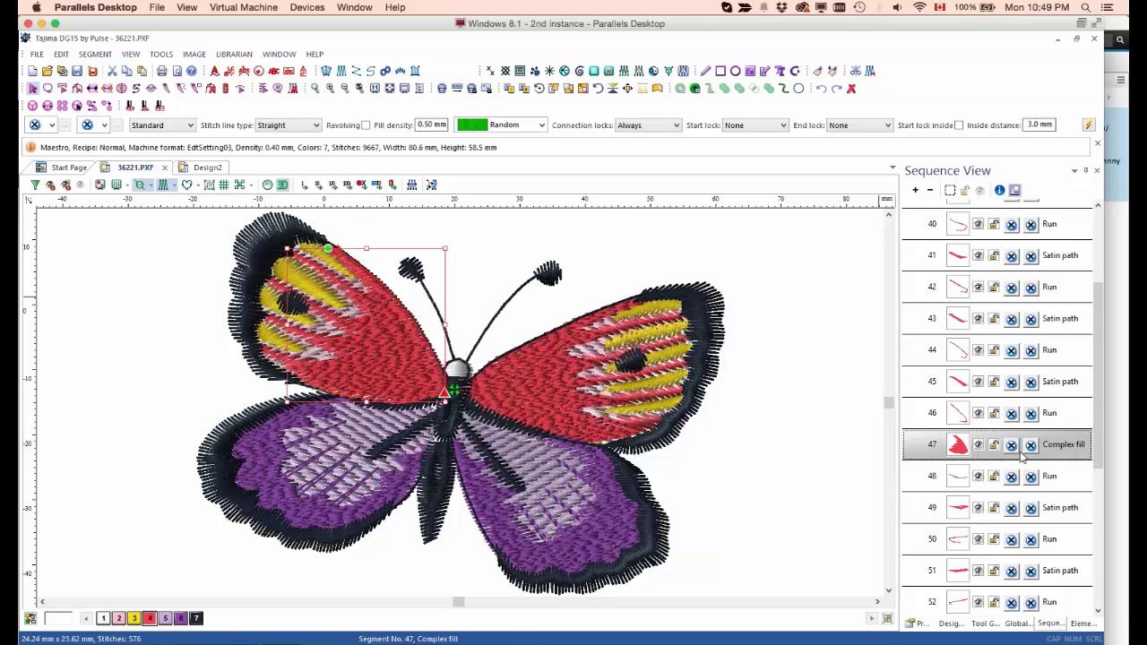
# Step: Set the randomness to 60% in the selected wing segment's general complex fill settings and apply it
pyautogui.click(1089, 126)
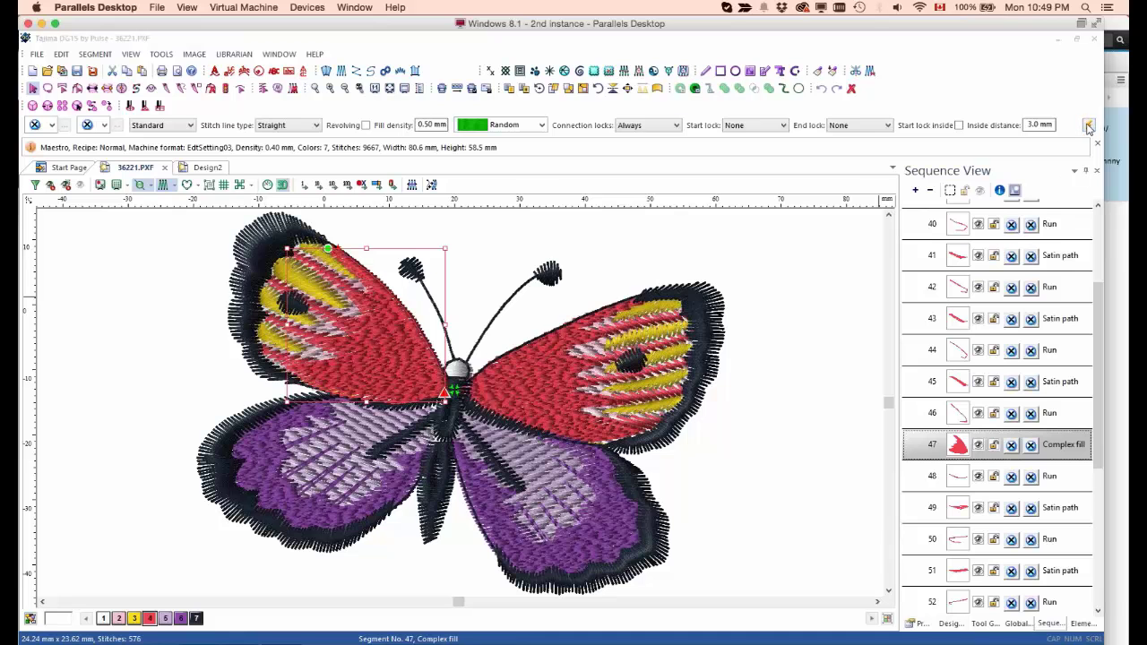
pyautogui.moveTo(697, 124); pyautogui.dragTo(820, 147)
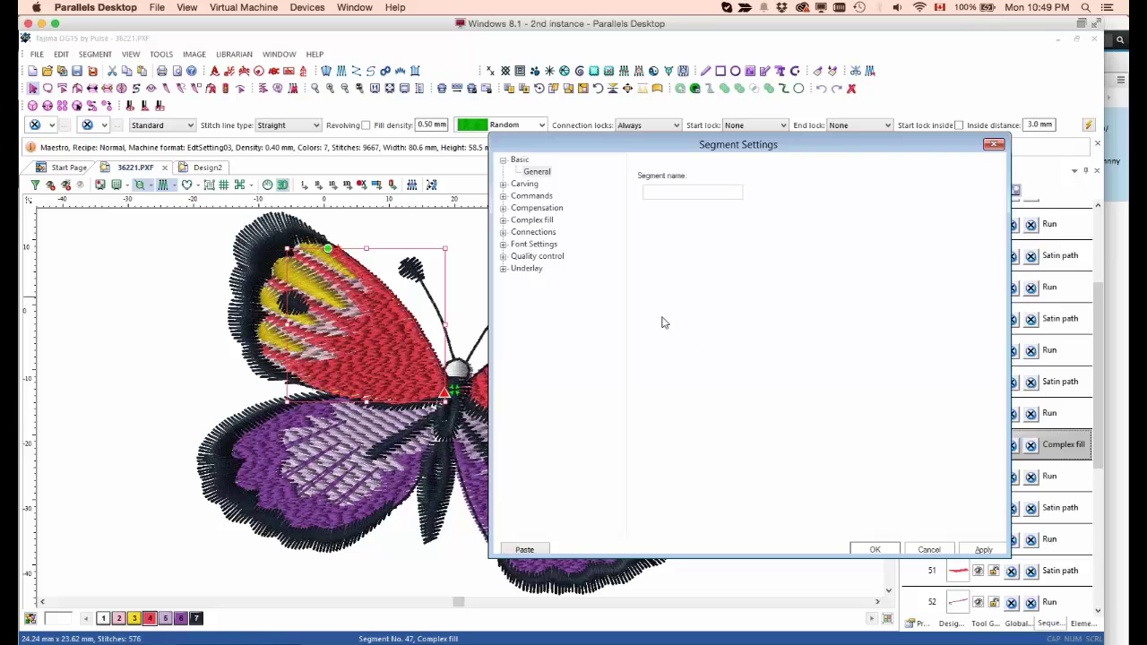
pyautogui.click(504, 221)
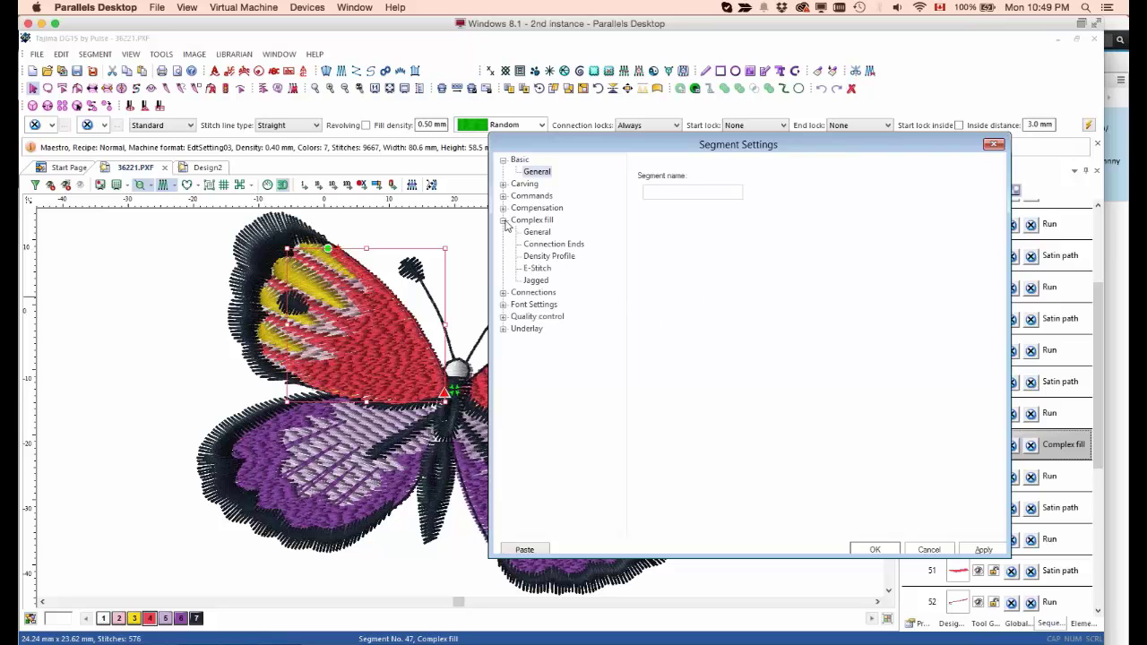
pyautogui.click(536, 233)
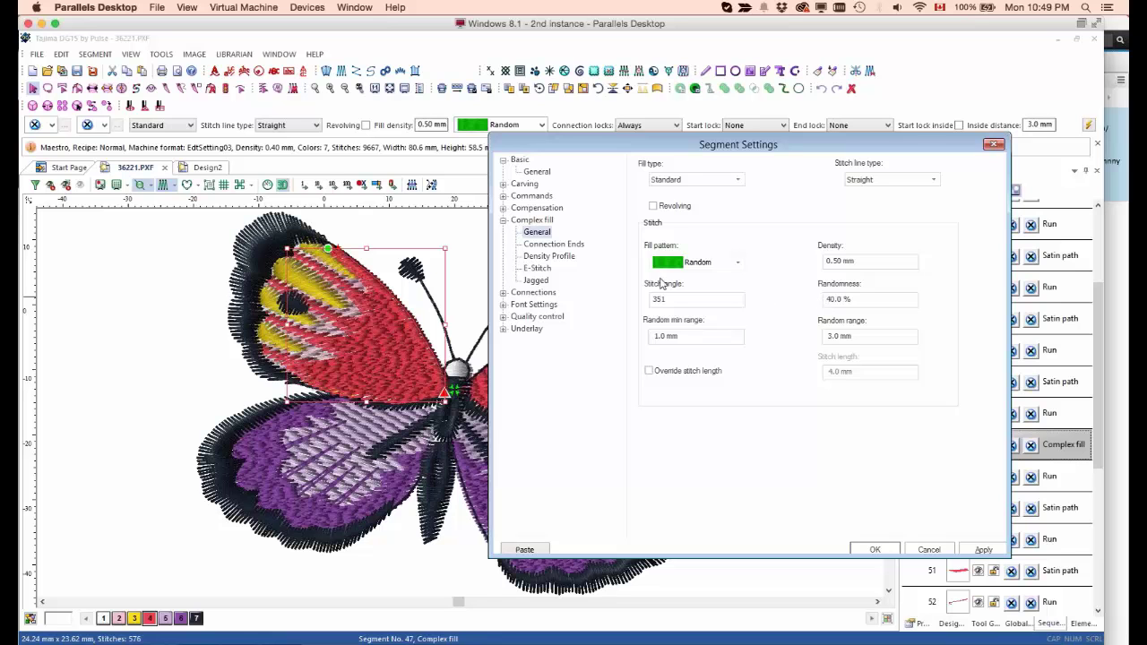
pyautogui.moveTo(647, 145); pyautogui.dragTo(705, 129)
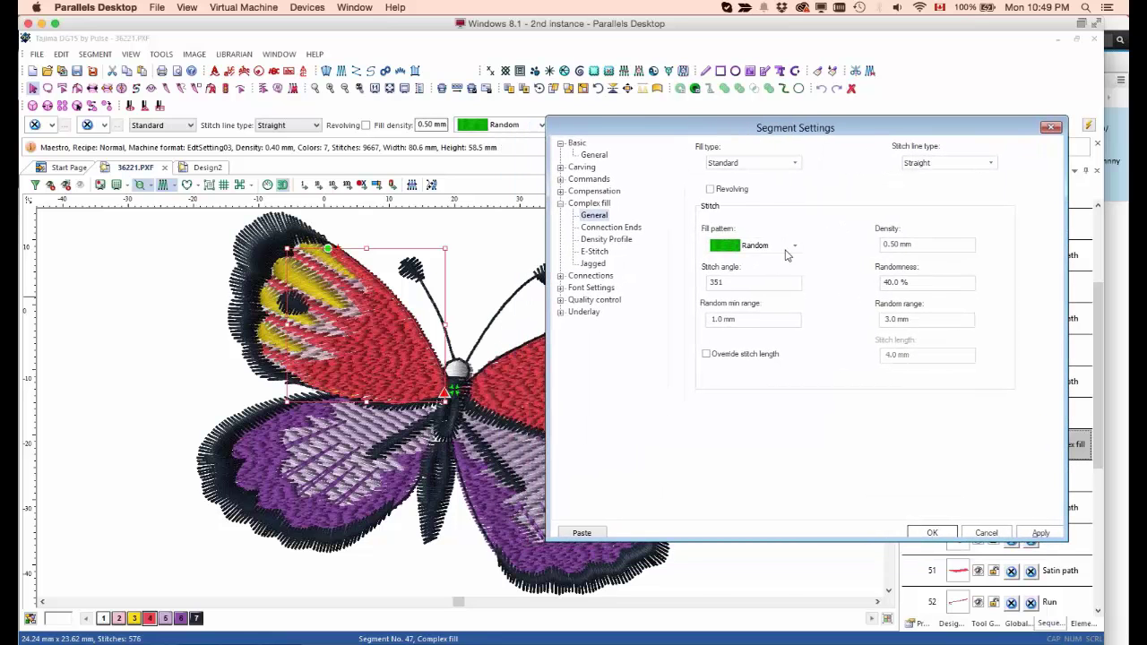
pyautogui.click(888, 281)
pyautogui.click(1040, 533)
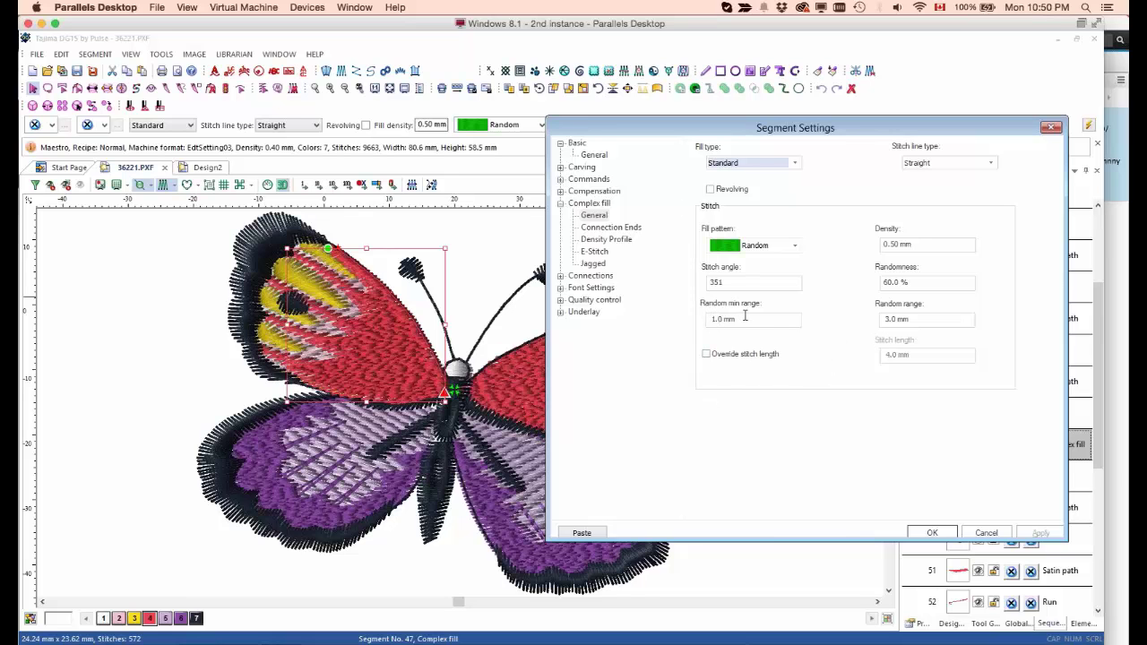
# Step: Set the wing fill's random range to 6.0 mm and apply it
pyautogui.click(885, 320)
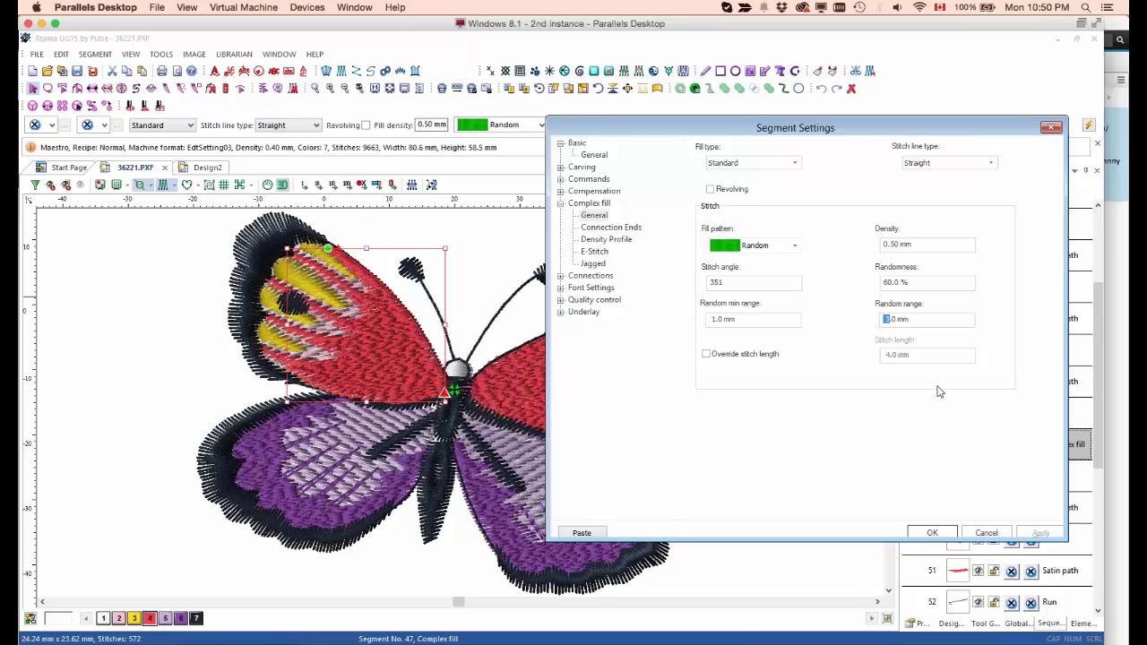
pyautogui.write('6')
pyautogui.click(1042, 534)
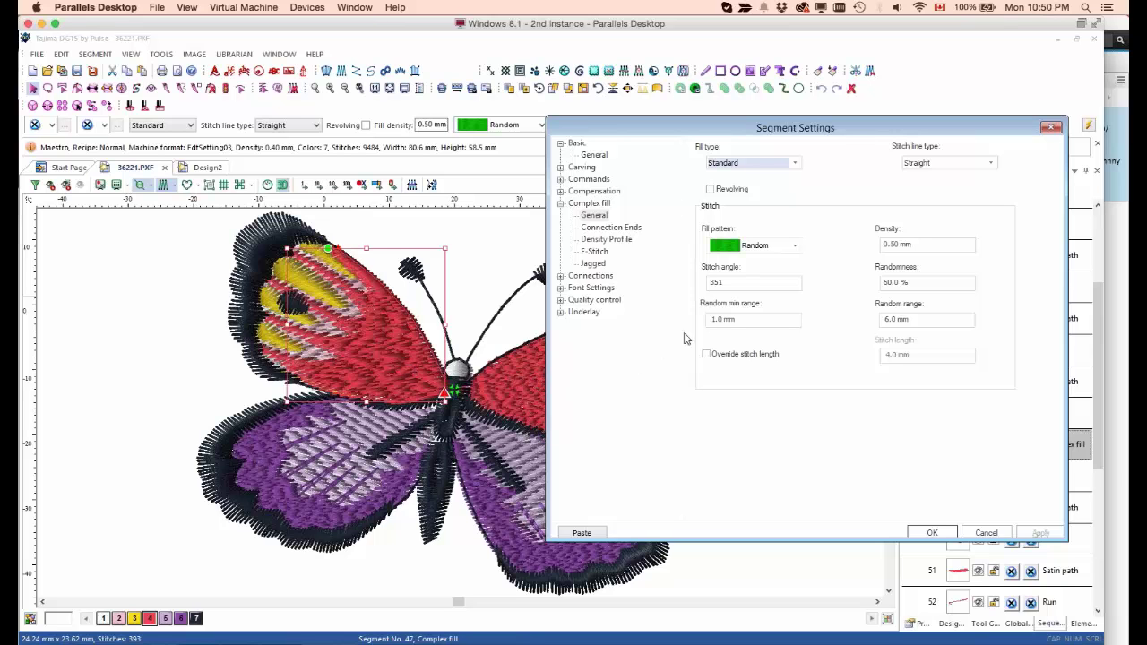
# Step: Apply a random min range of 3.0 mm to the wing fill and move the settings window clear of the wing
pyautogui.click(713, 320)
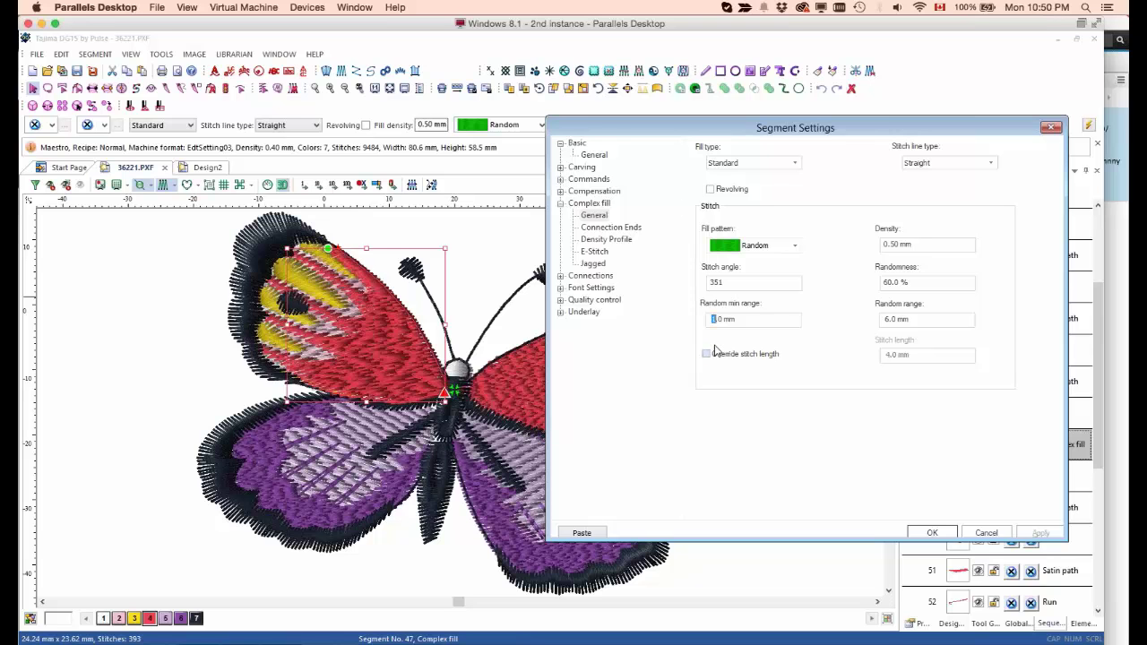
pyautogui.click(1040, 533)
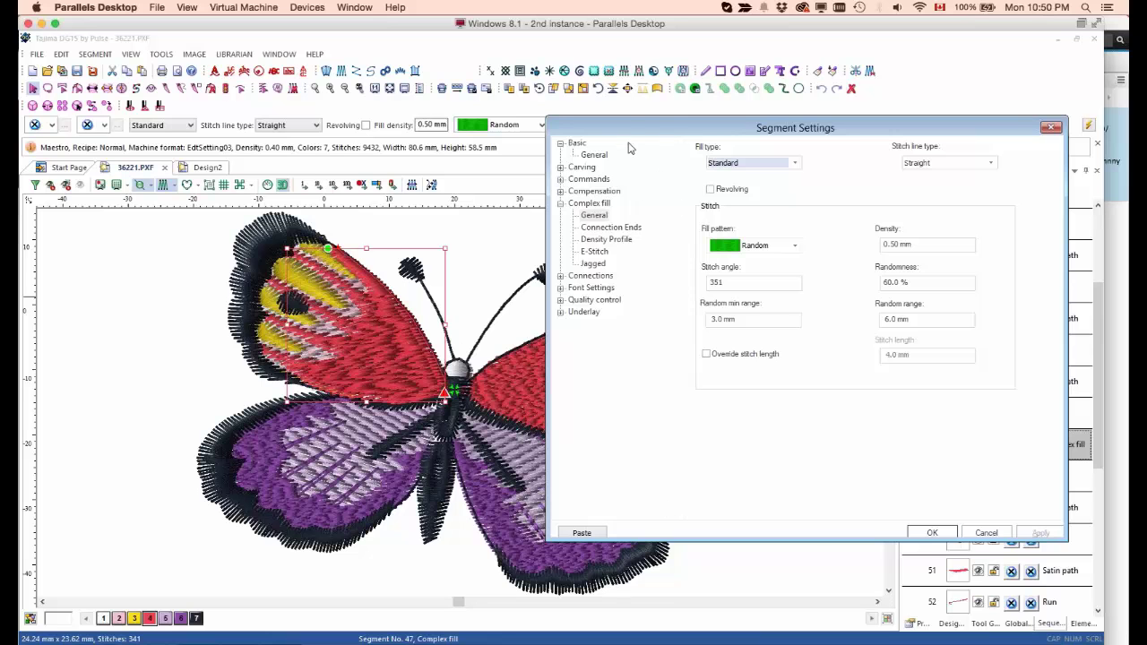
pyautogui.moveTo(638, 128); pyautogui.dragTo(860, 116)
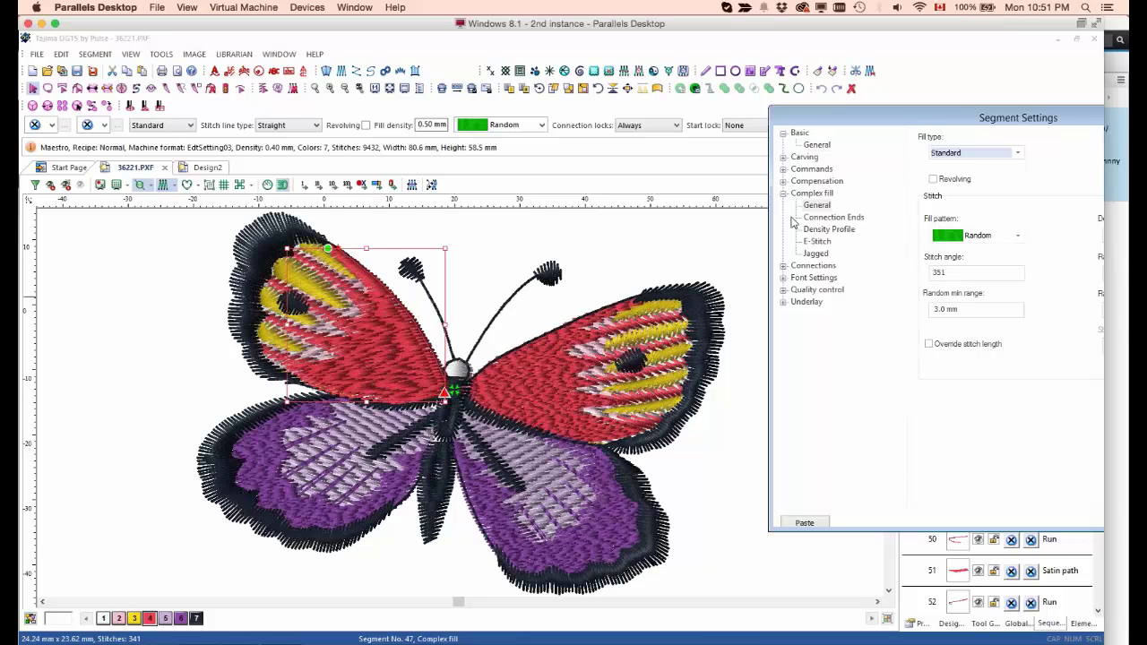
pyautogui.moveTo(977, 122); pyautogui.dragTo(855, 79)
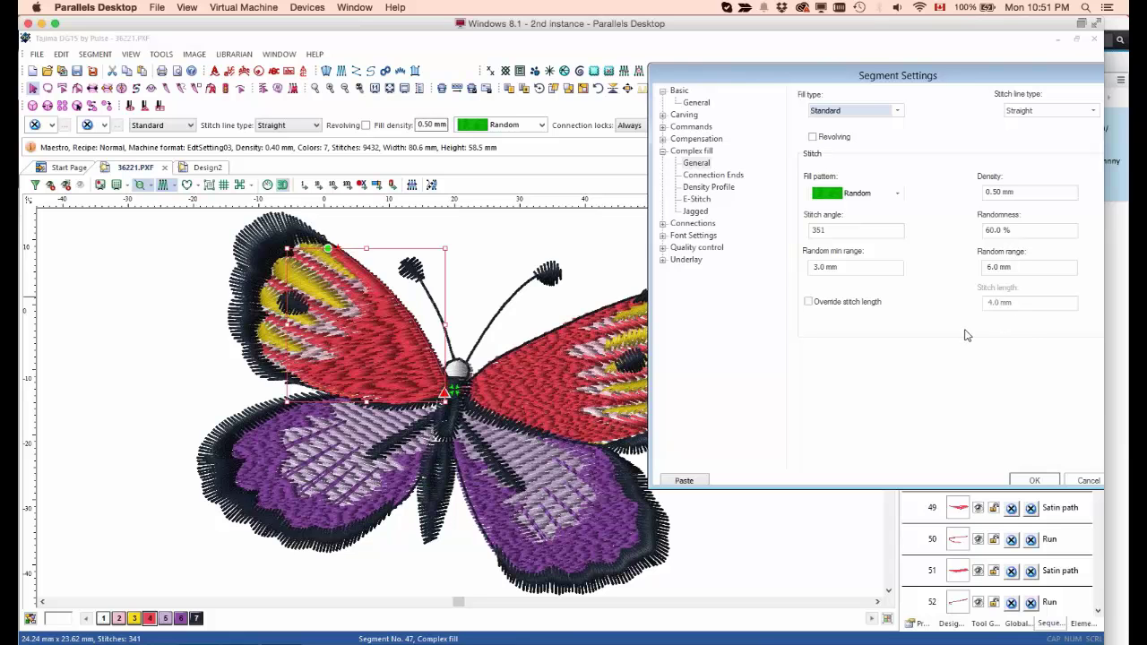
# Step: Accept the segment settings for wing fill segment 47 and copy that segment's properties
pyautogui.moveTo(897, 75); pyautogui.dragTo(796, 69)
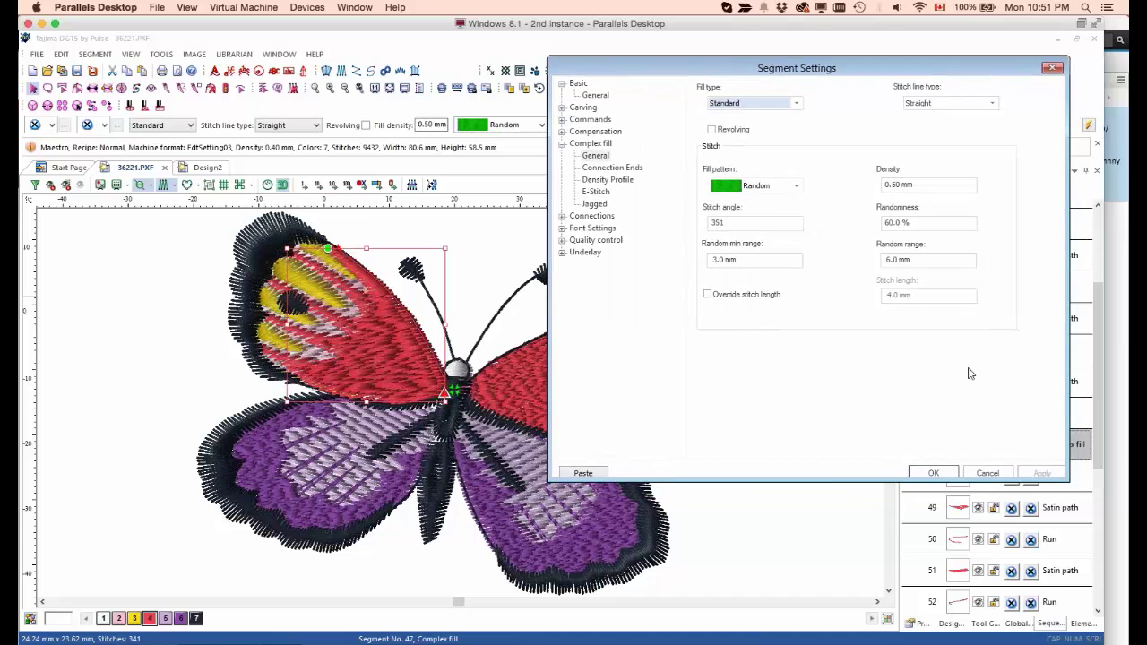
pyautogui.click(933, 473)
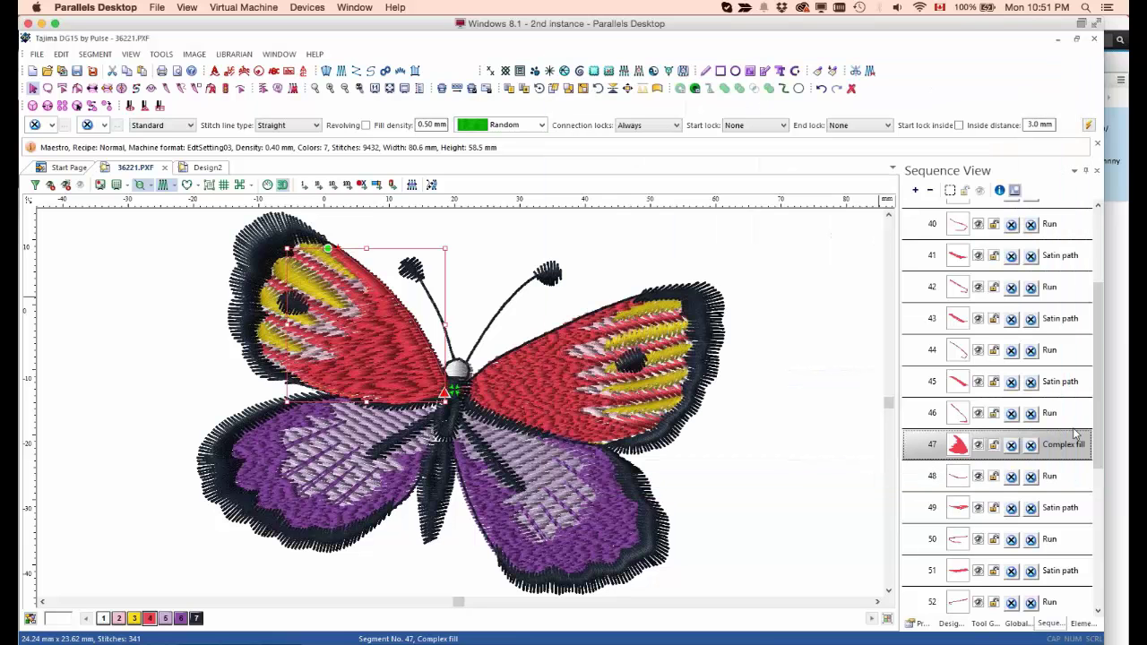
pyautogui.moveTo(1100, 433); pyautogui.dragTo(1079, 499)
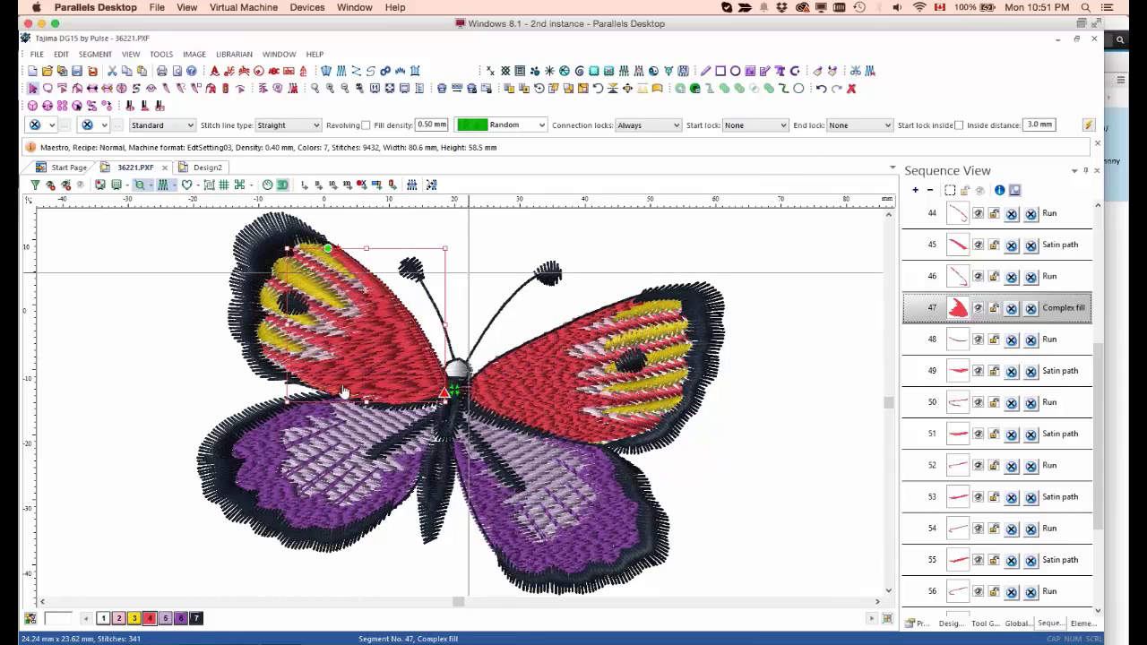
pyautogui.click(818, 71)
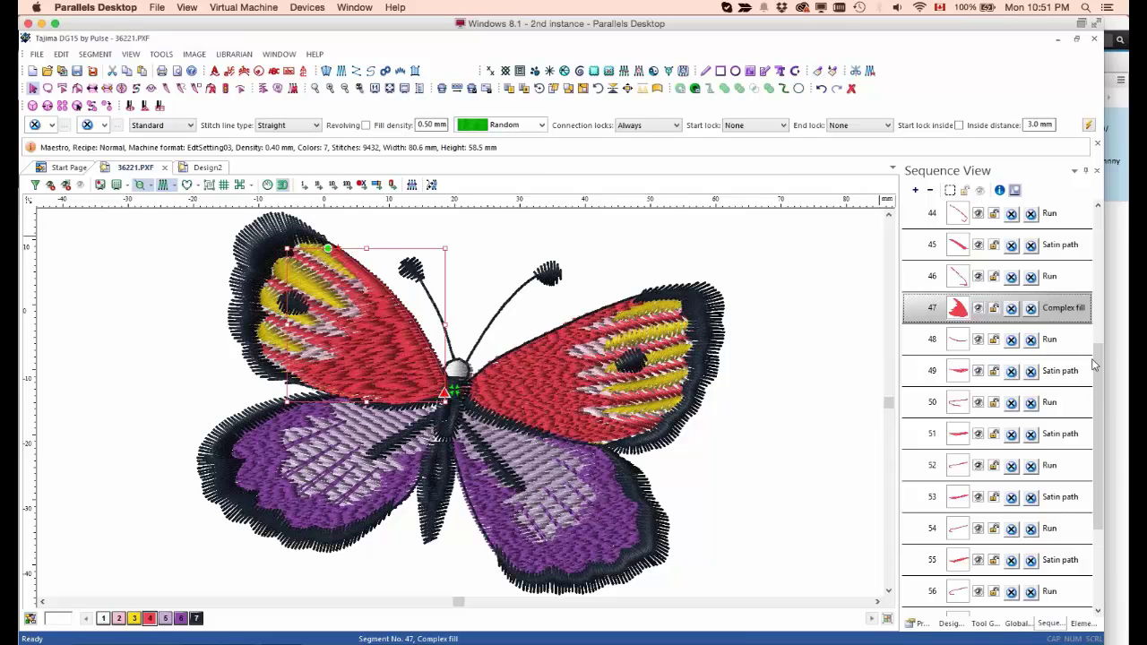
# Step: Select the opposite red wing's complex fill, segment 59, and paste the copied properties onto it
pyautogui.scroll(-4, 1076, 403)
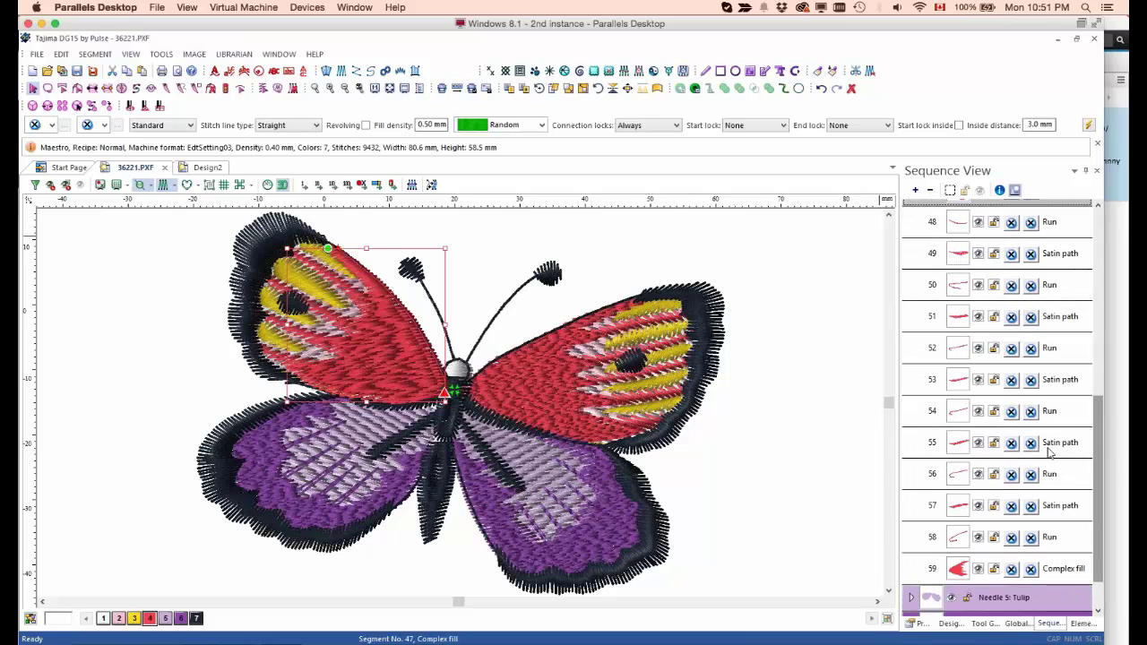
pyautogui.click(1064, 570)
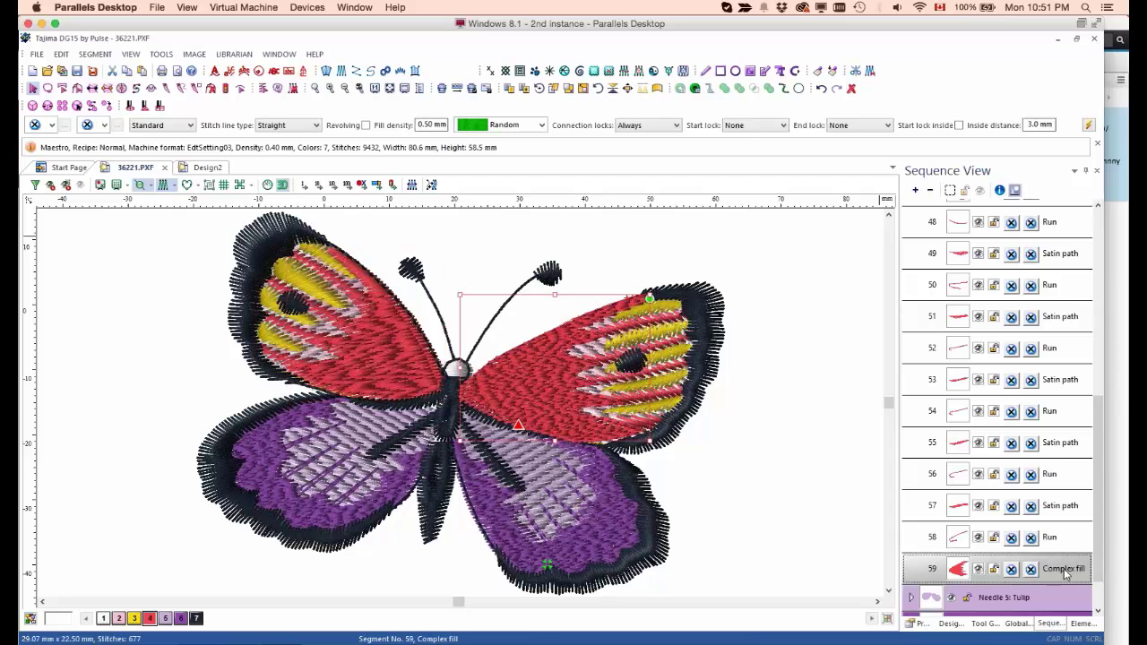
pyautogui.click(833, 73)
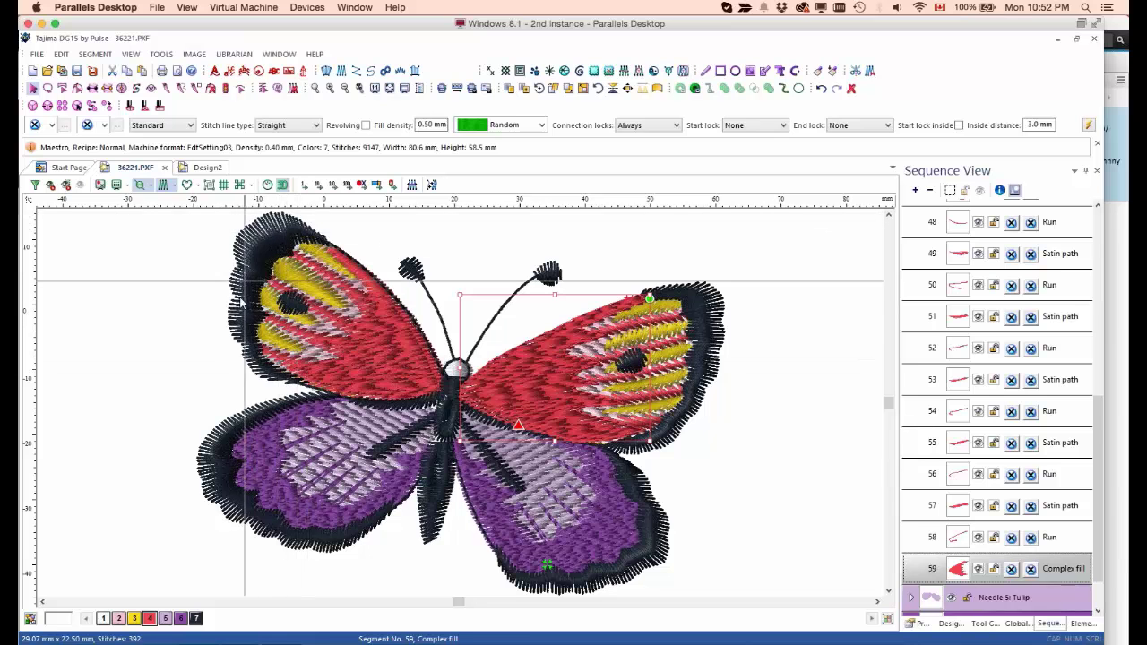
# Step: Change the thread of needle 7 to Madeira 40 Goldenrod, code 1025
pyautogui.rightClick(198, 618)
pyautogui.click(232, 593)
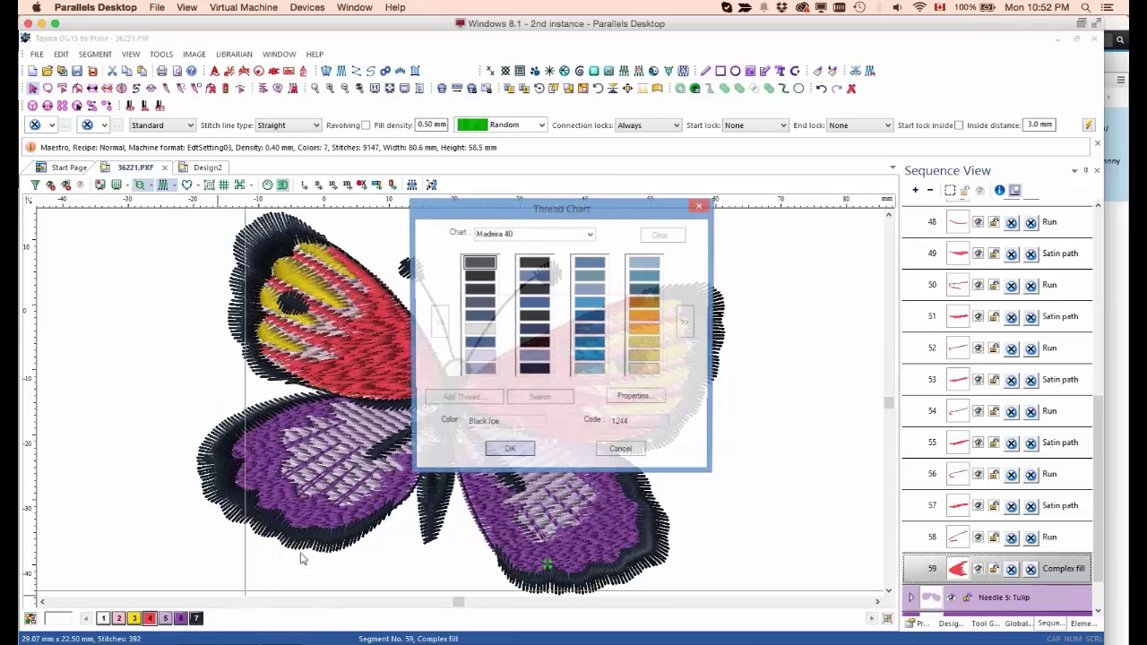
pyautogui.click(645, 304)
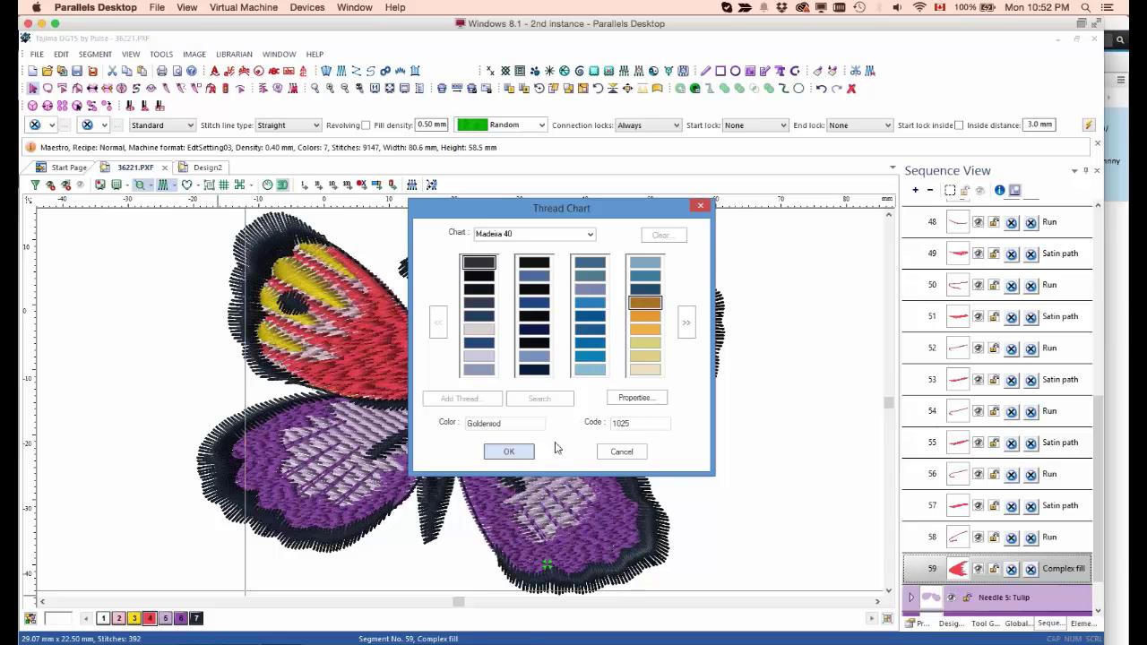
pyautogui.click(508, 453)
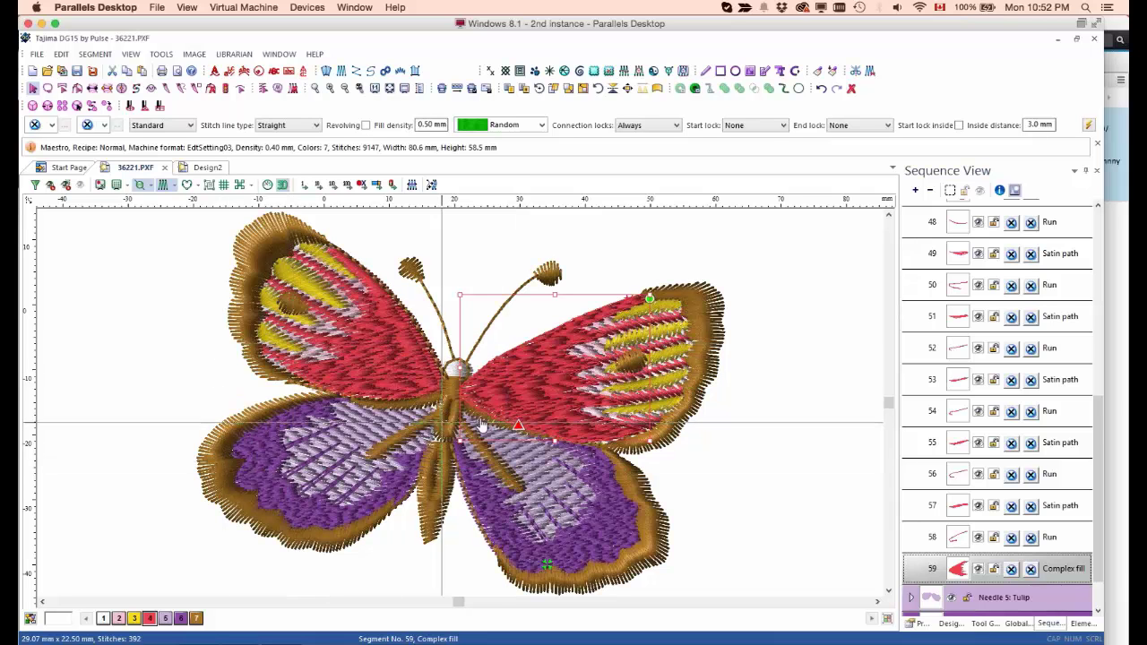
# Step: Show the properties of the upper-left wing's outer satin border, segment 71, and set its fill pattern to Random
pyautogui.click(923, 625)
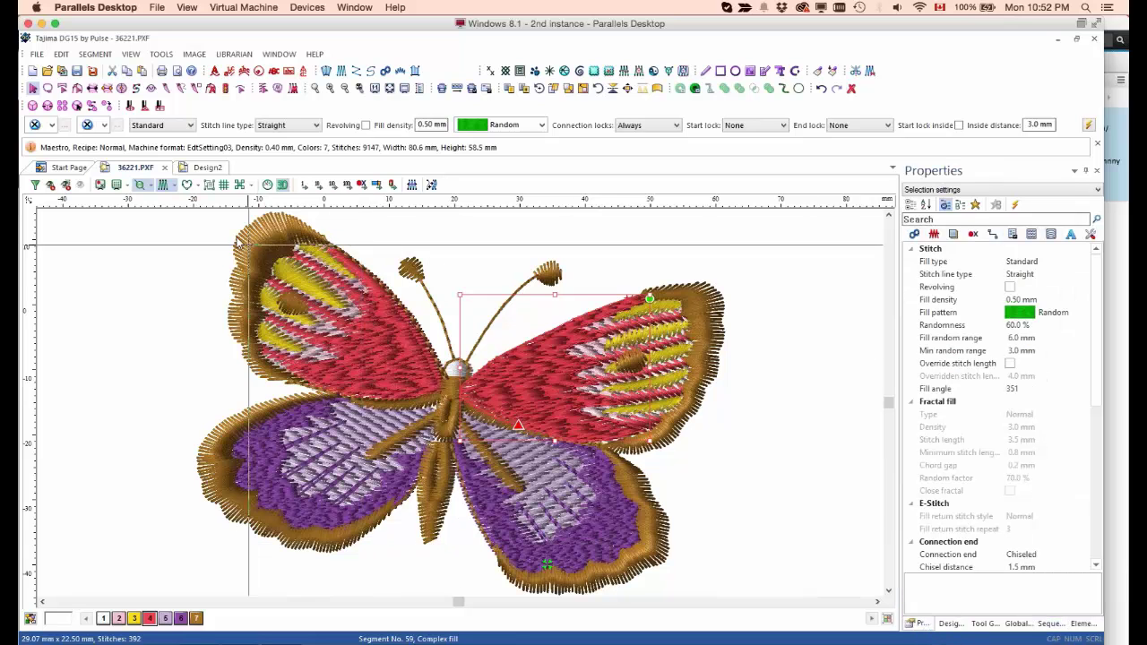
pyautogui.click(222, 290)
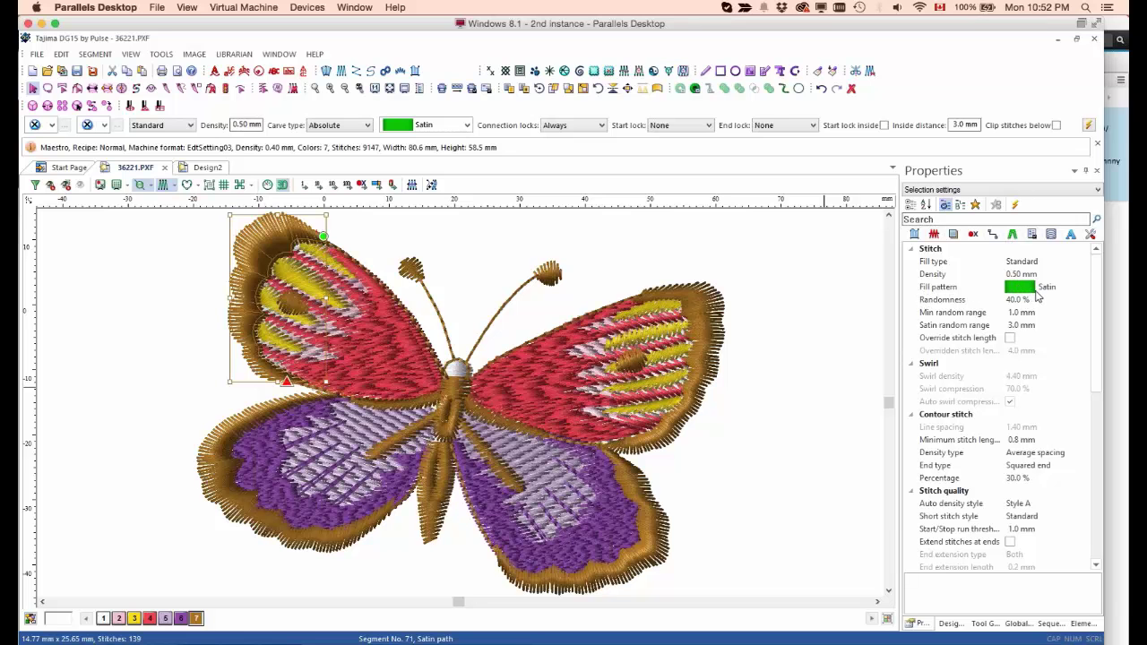
pyautogui.click(1066, 293)
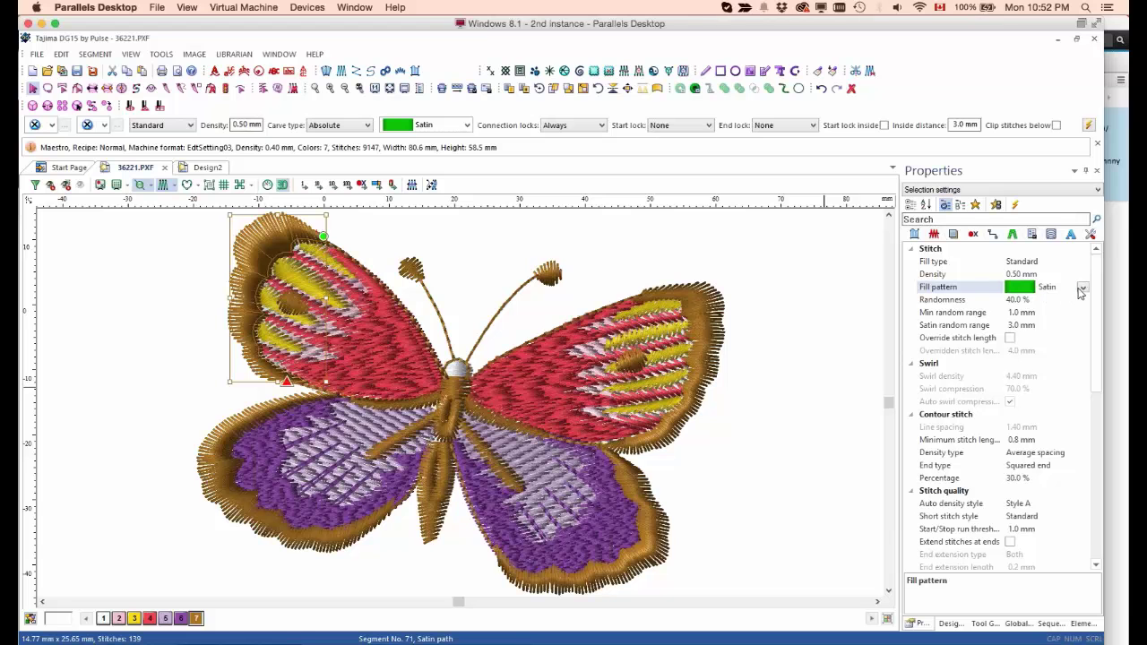
pyautogui.click(1082, 288)
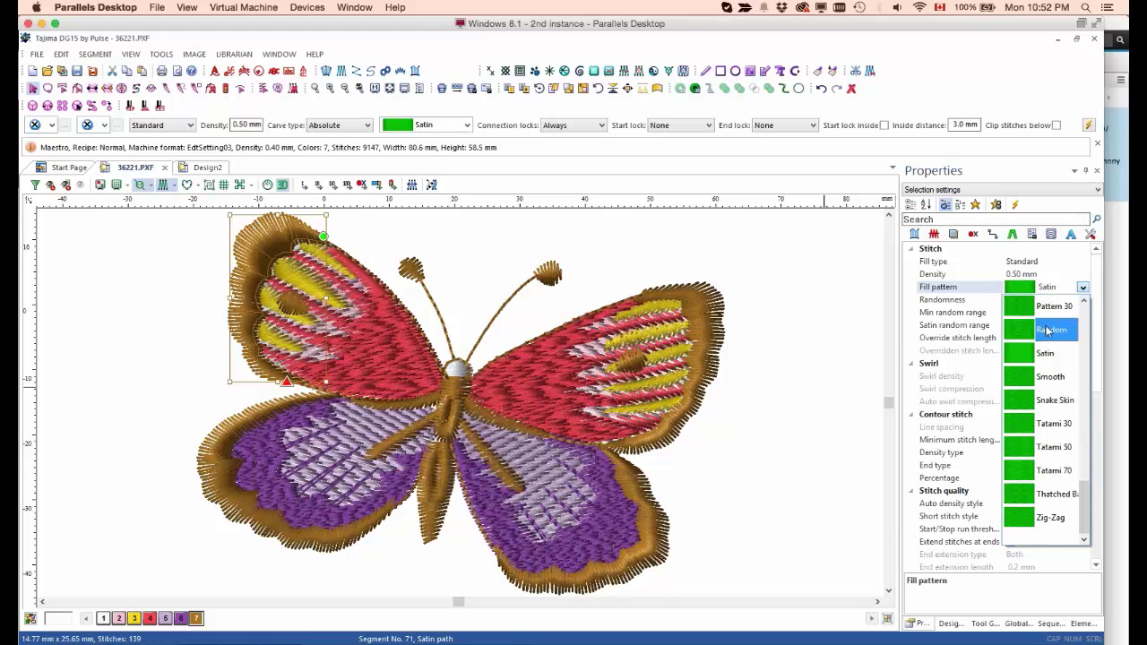
pyautogui.click(1051, 331)
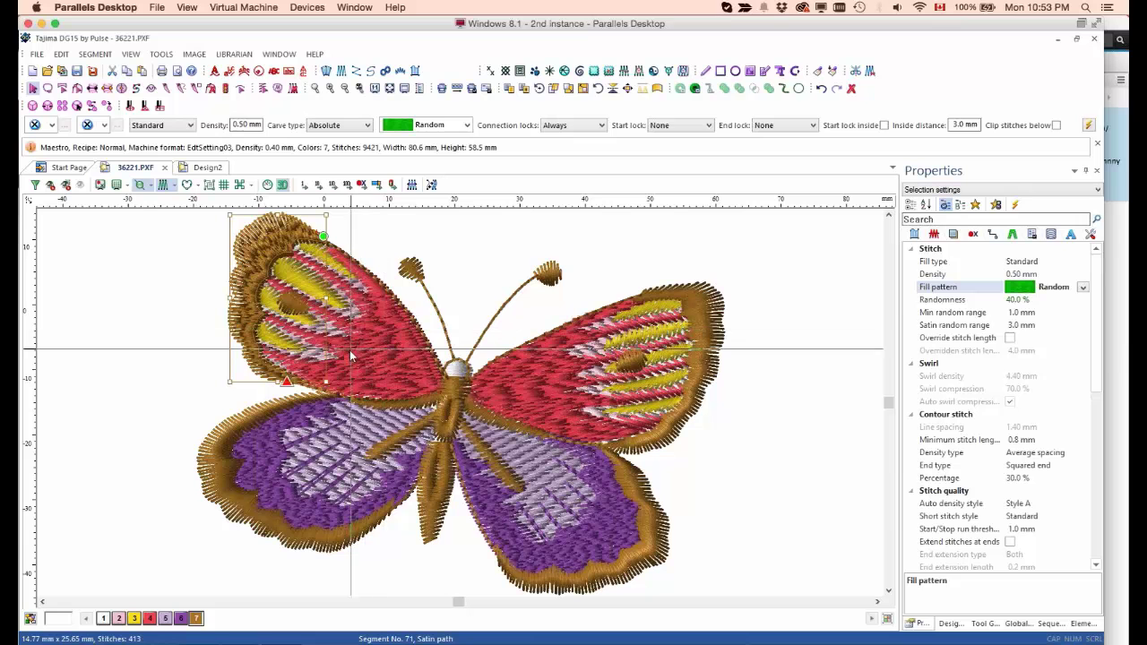
pyautogui.press('Down')
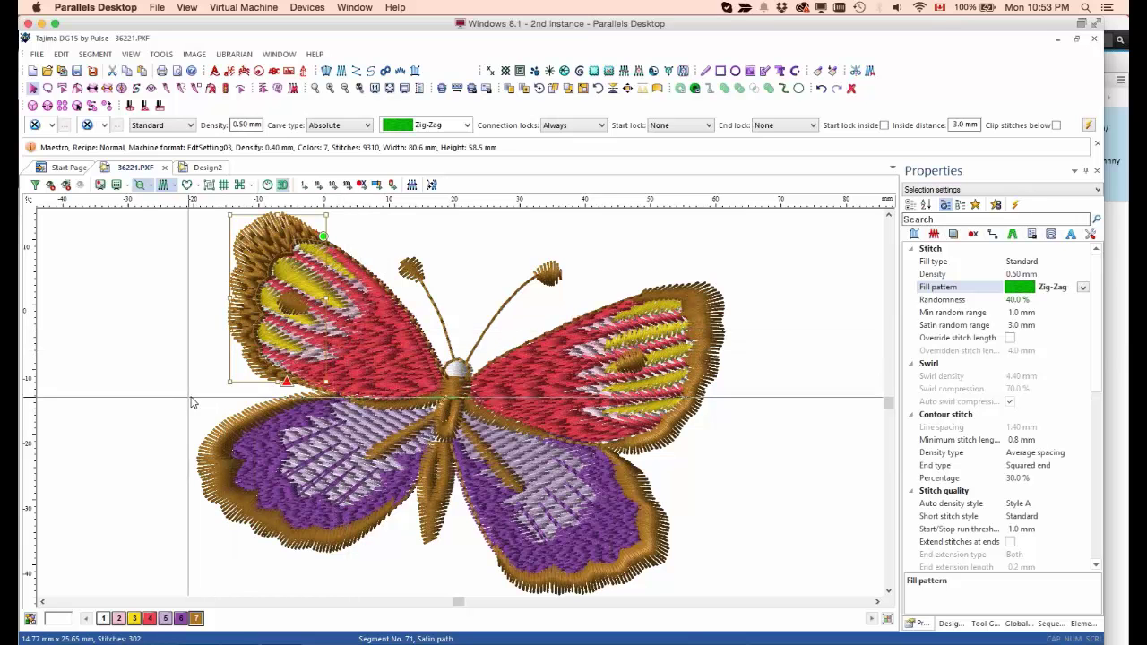
pyautogui.click(1081, 289)
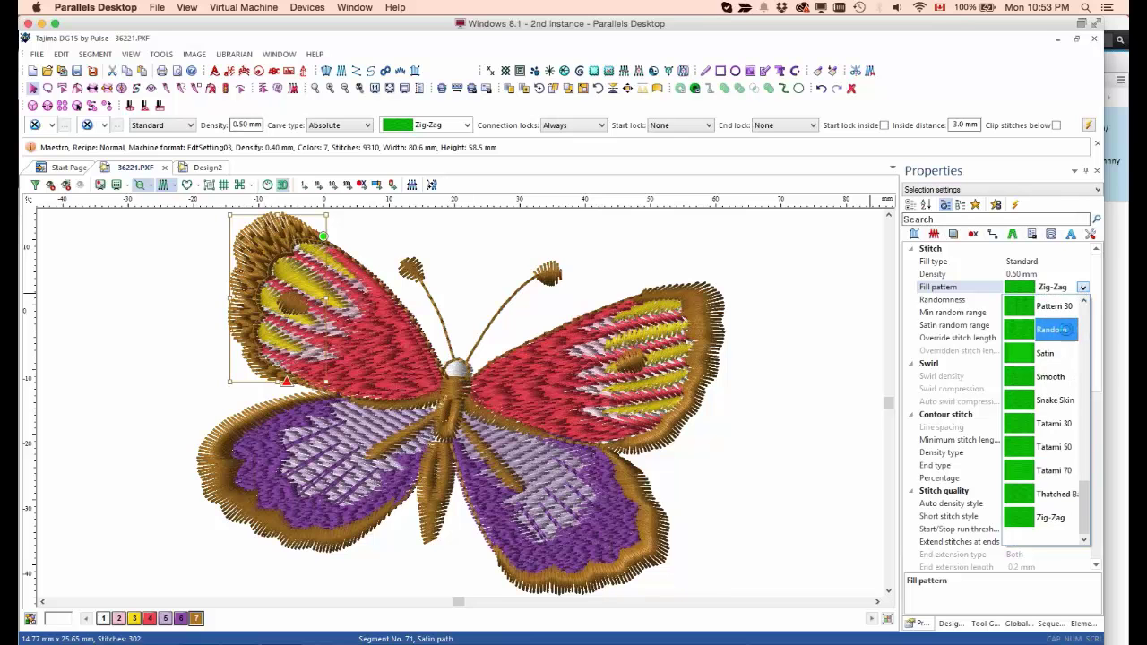
pyautogui.click(1065, 330)
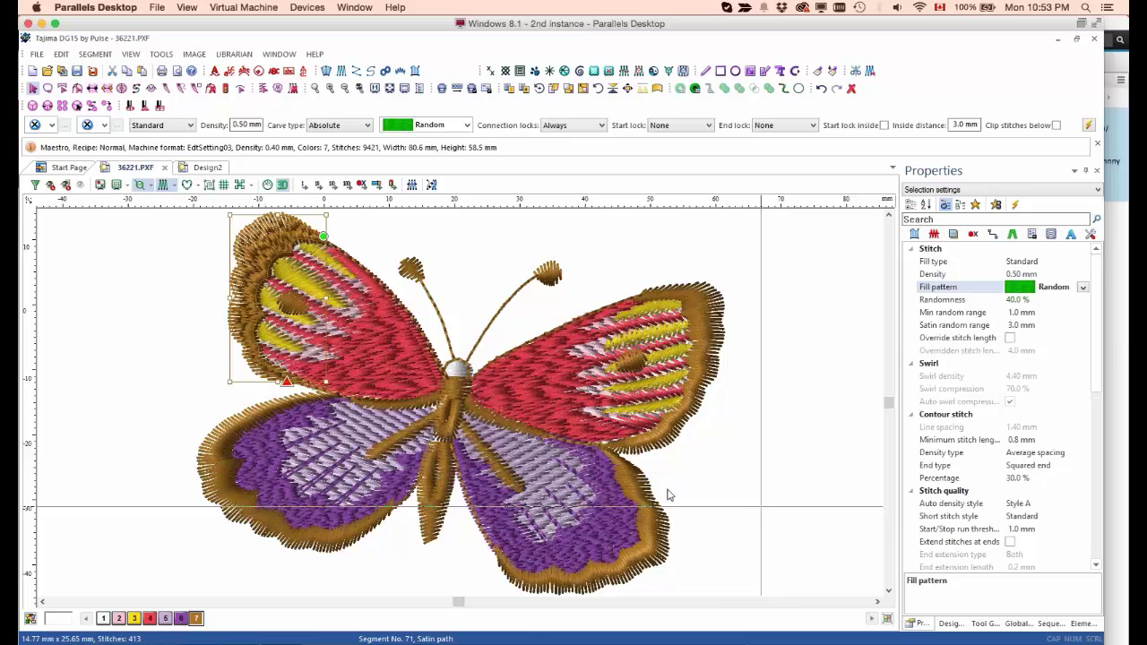
# Step: Reselect the upper-left wing's satin border and set its randomness to 60% and satin random range to 5.0 mm
pyautogui.click(173, 348)
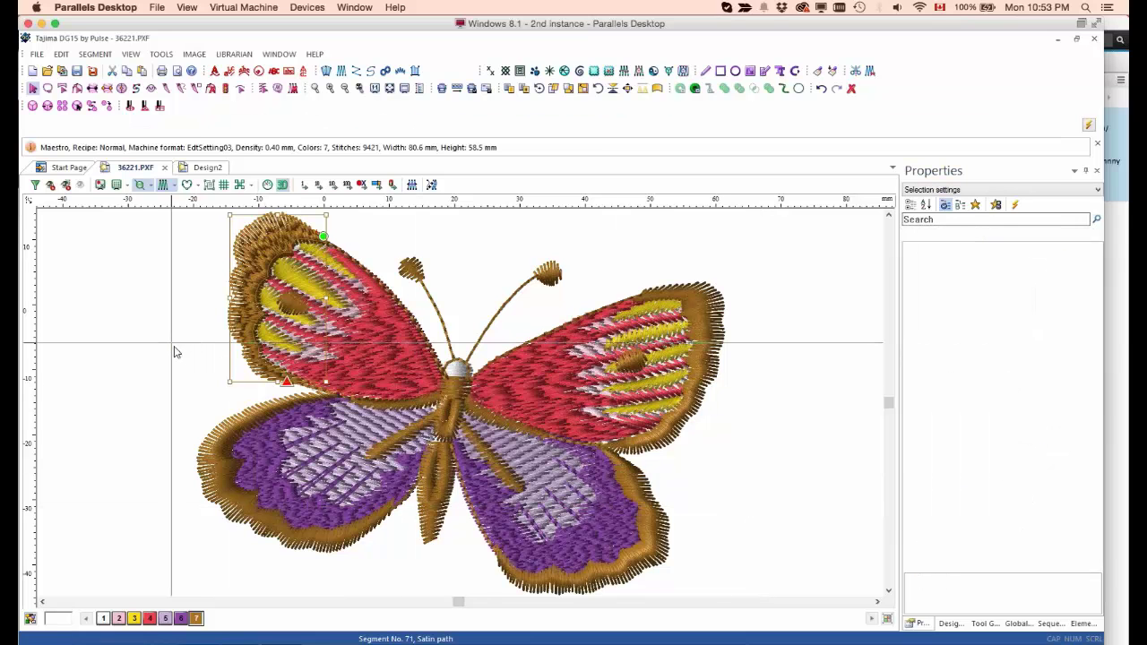
pyautogui.click(228, 330)
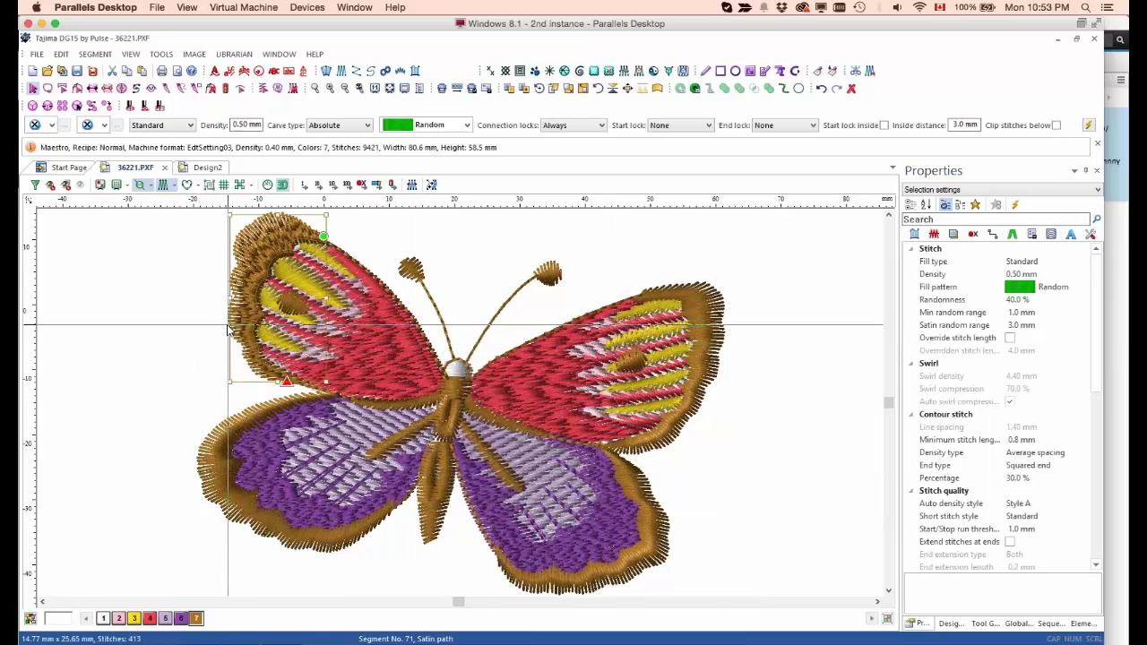
pyautogui.press('z')
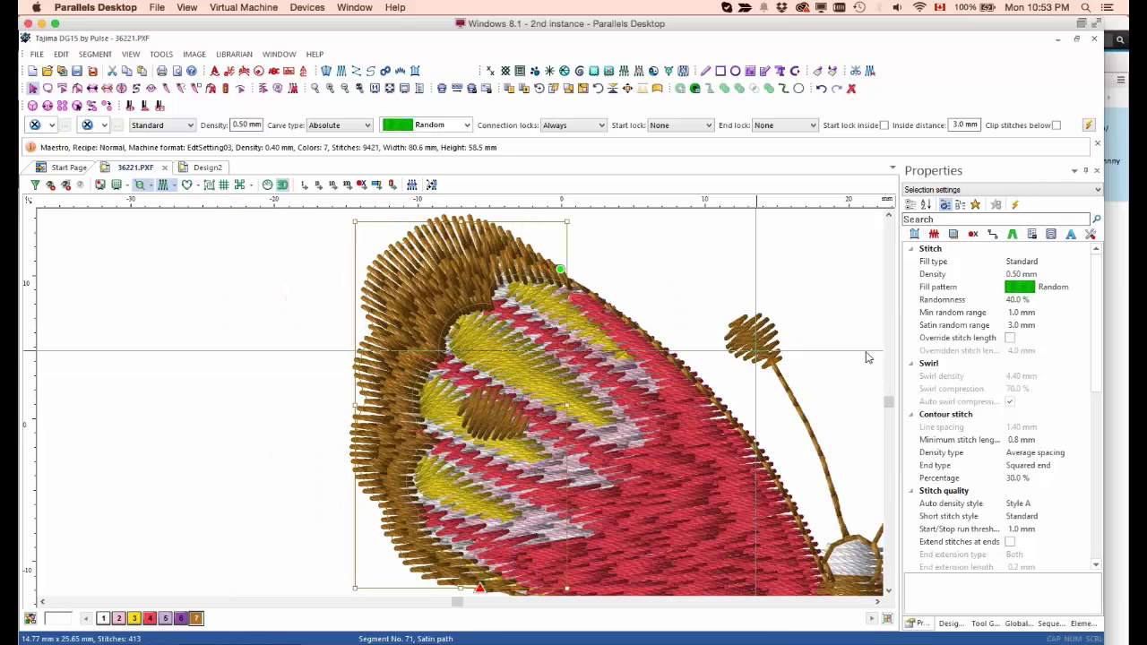
pyautogui.click(1011, 302)
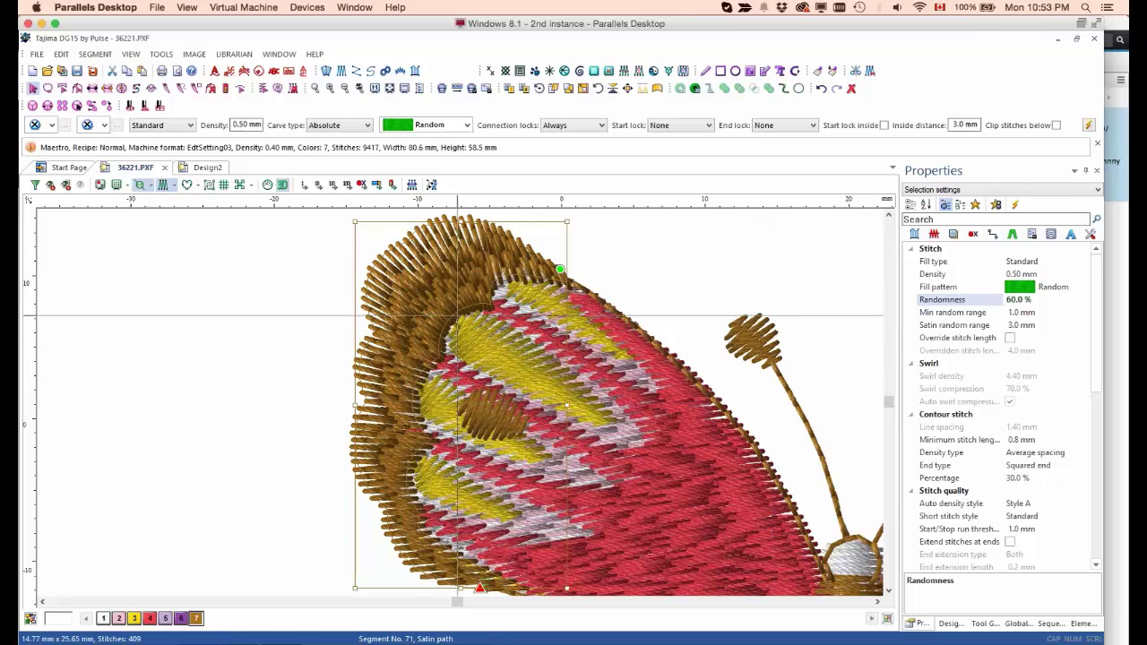
pyautogui.click(1010, 325)
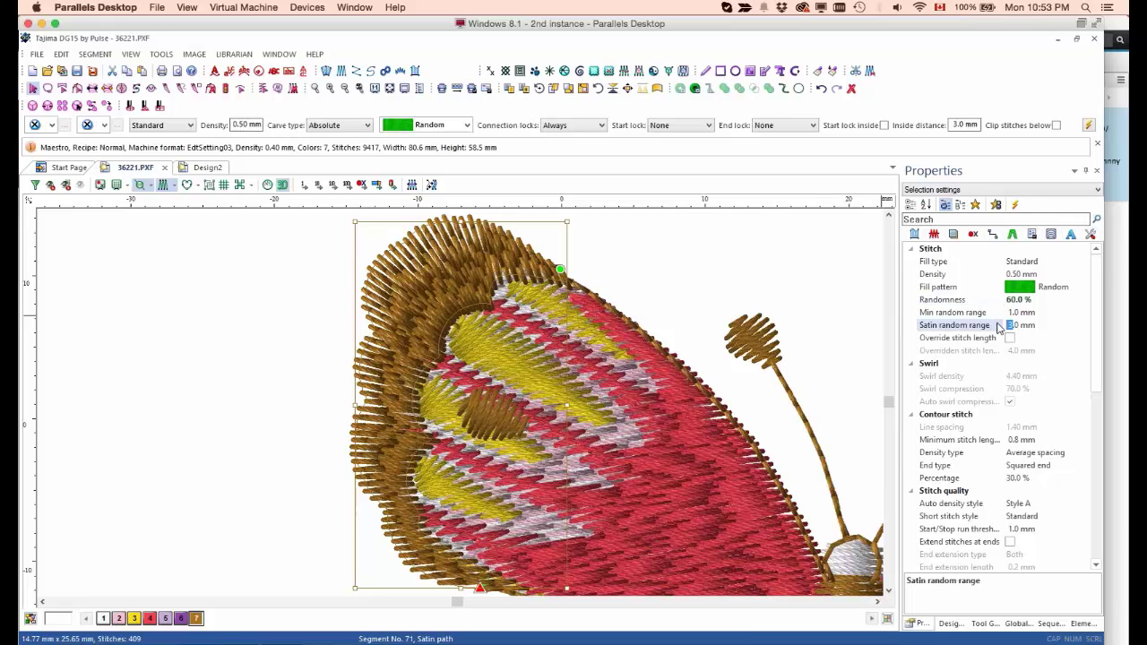
pyautogui.write('5')
pyautogui.press('Return')
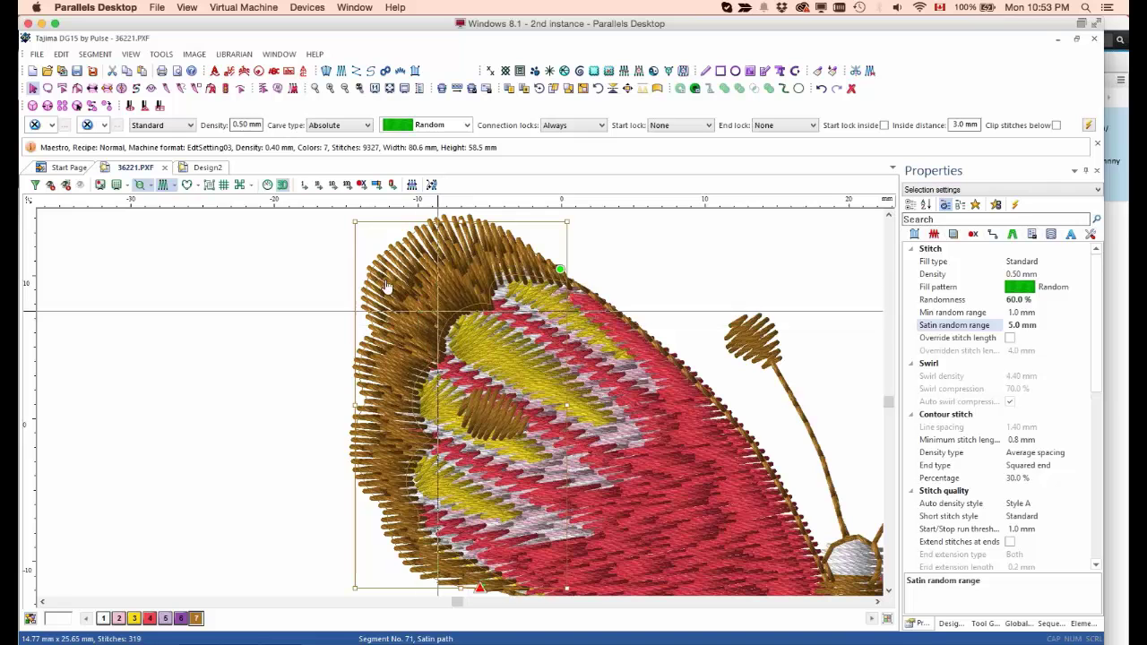
# Step: Try a minimum random range of 3.0 mm on the brown wing border
pyautogui.click(1010, 312)
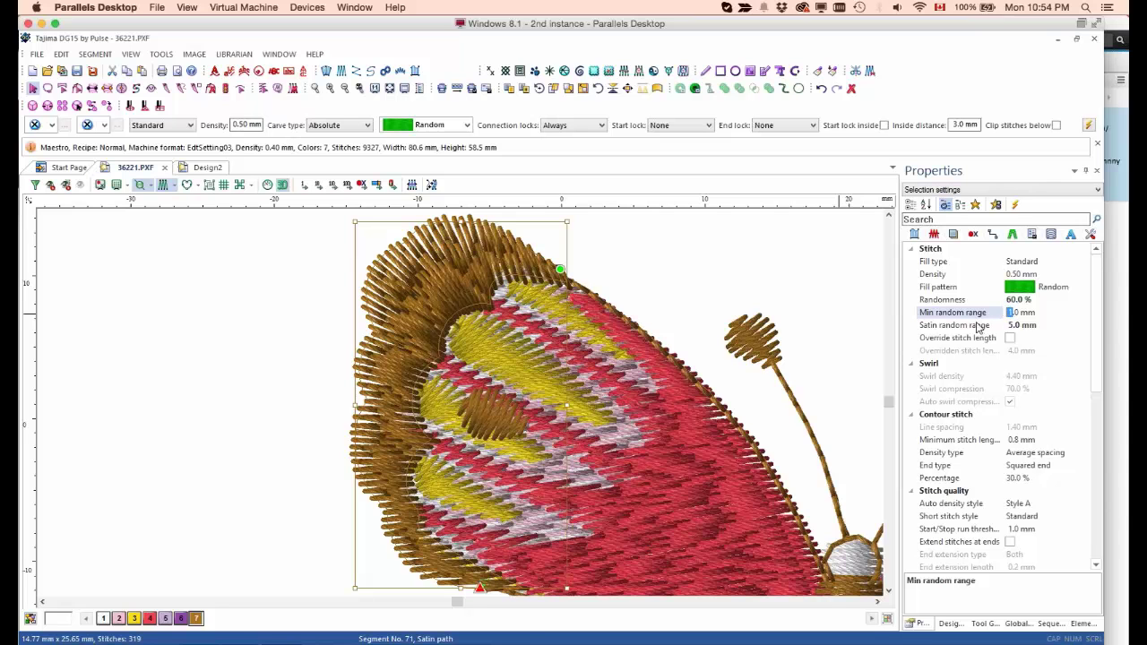
pyautogui.write('3')
pyautogui.press('Return')
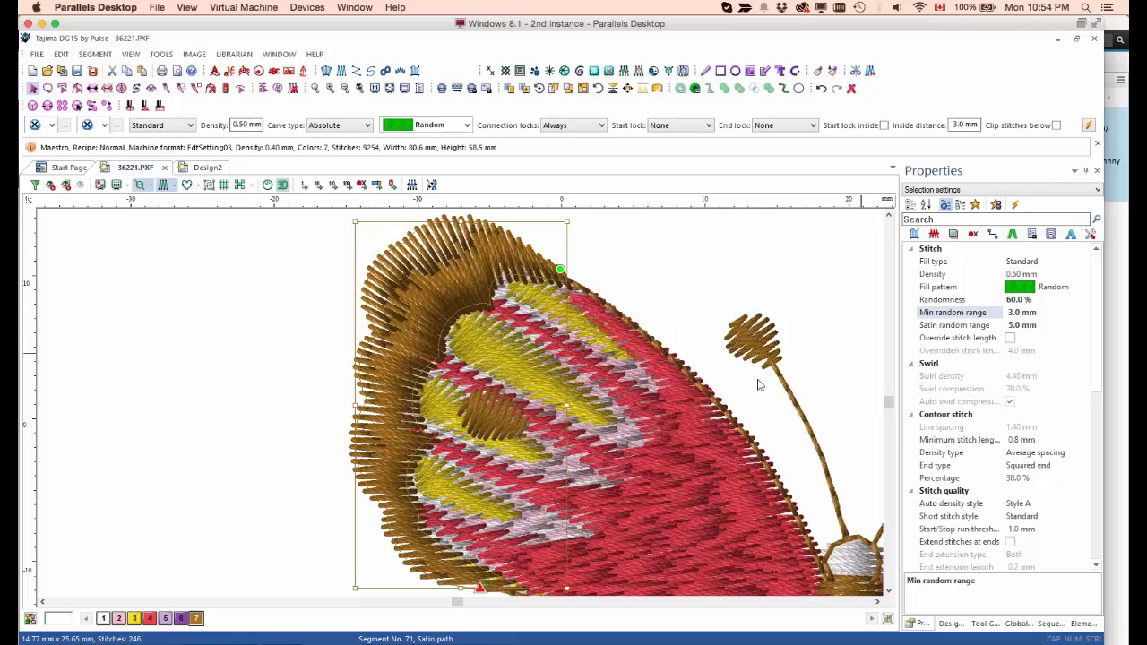
# Step: Set the brown wing border's minimum random range to 2.0 mm and deselect the segment
pyautogui.doubleClick(1011, 313)
pyautogui.write('2')
pyautogui.press('Return')
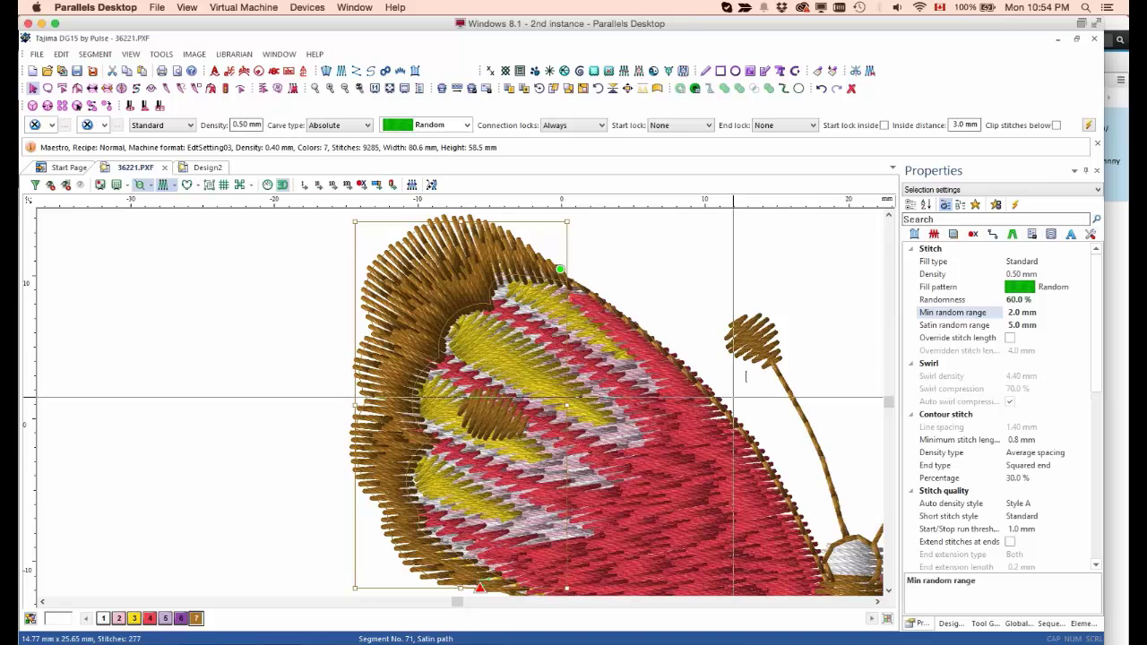
pyautogui.scroll(-1, 583, 335)
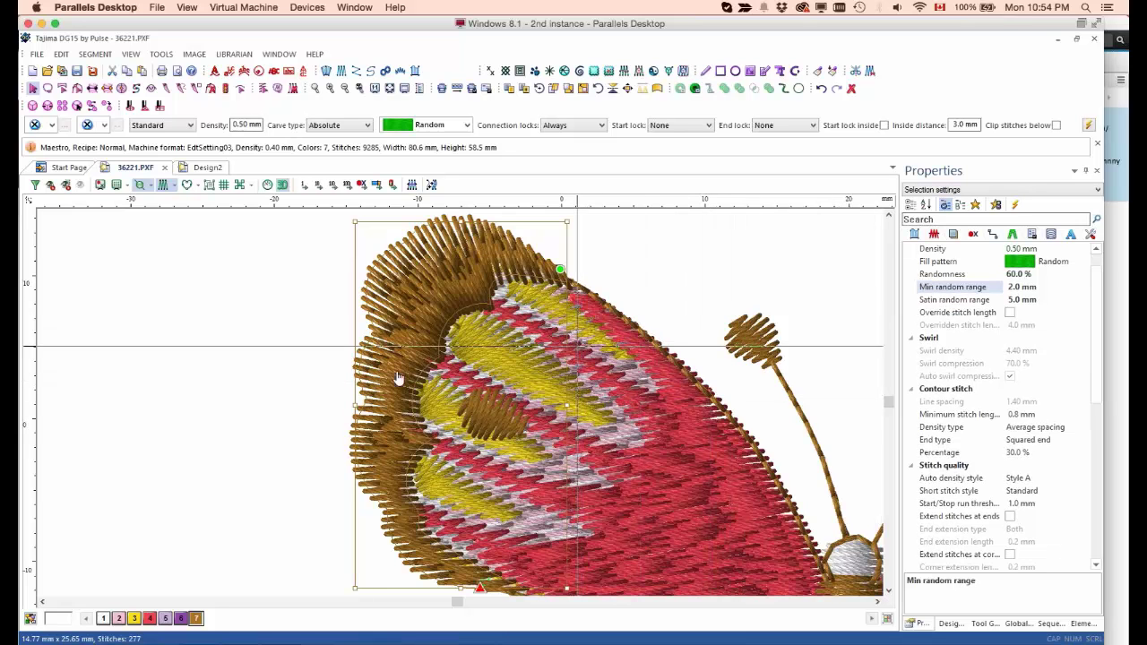
pyautogui.press('Escape')
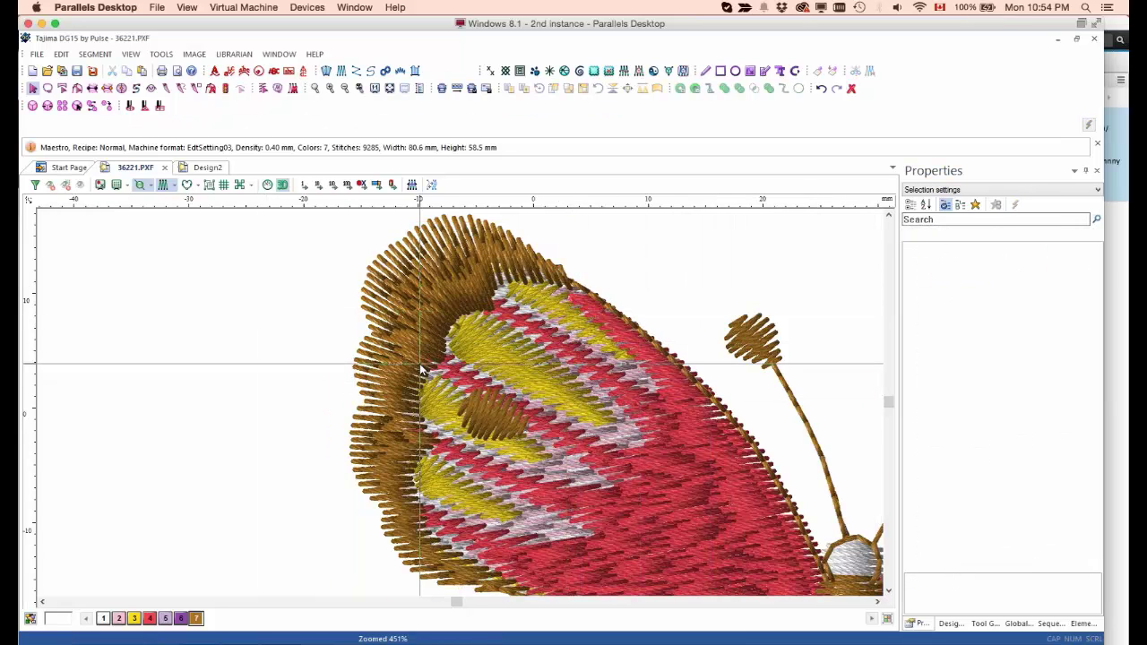
# Step: Draw a long rectangle of about 71 by 4.6 mm in the empty area beside the butterfly
pyautogui.scroll(-2, 421, 369)
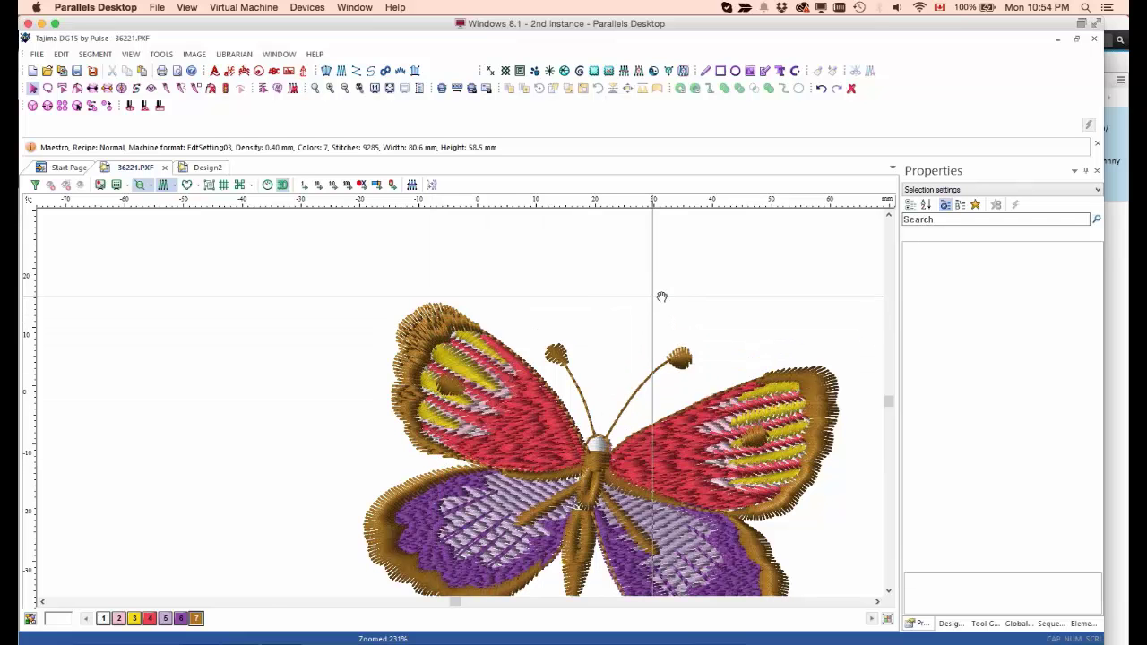
pyautogui.moveTo(376, 313); pyautogui.dragTo(198, 275)
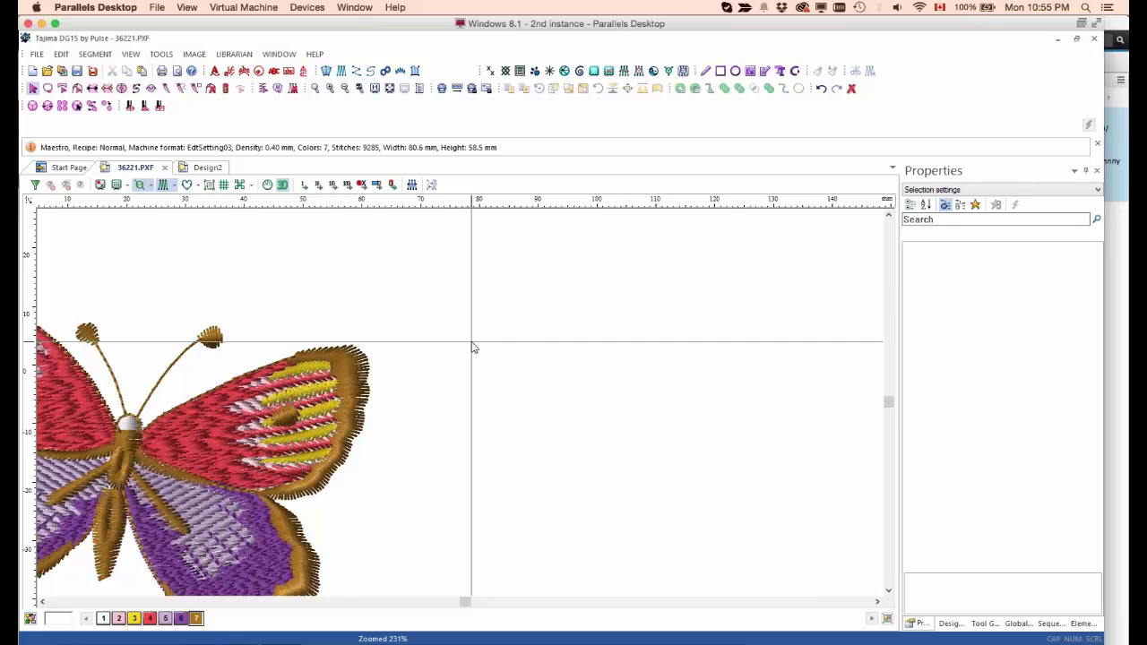
pyautogui.click(720, 71)
pyautogui.moveTo(439, 265); pyautogui.dragTo(858, 293)
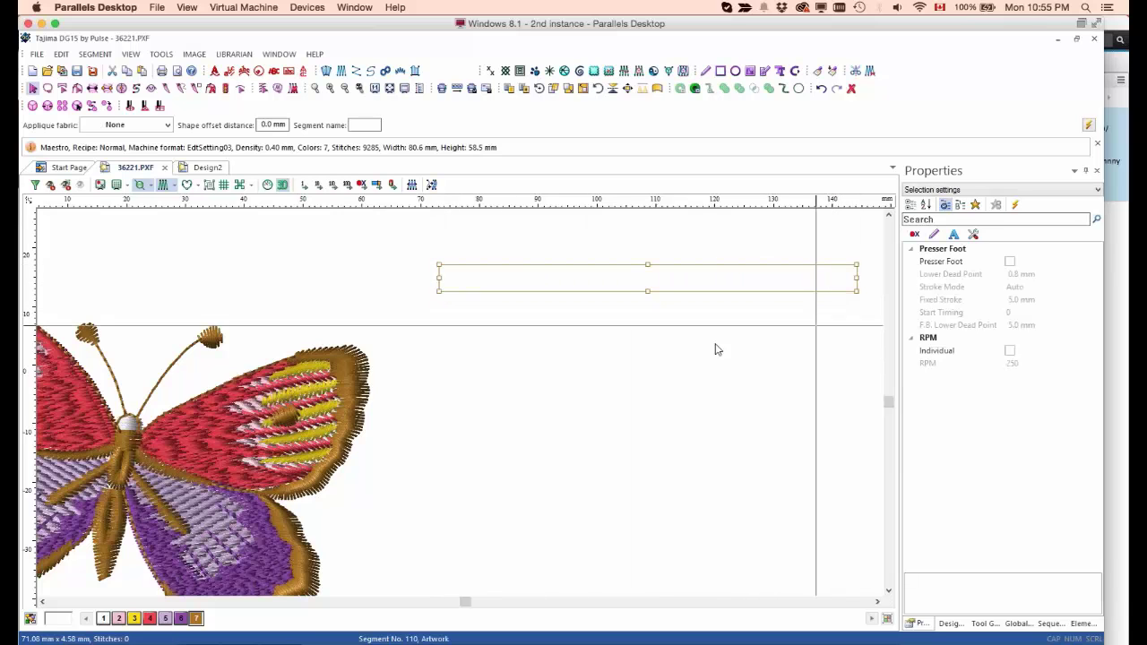
# Step: Convert the rectangle to a satin path by adding a slanted angle line at each end and generating the stitches
pyautogui.press('k')
pyautogui.moveTo(455, 265); pyautogui.dragTo(435, 294)
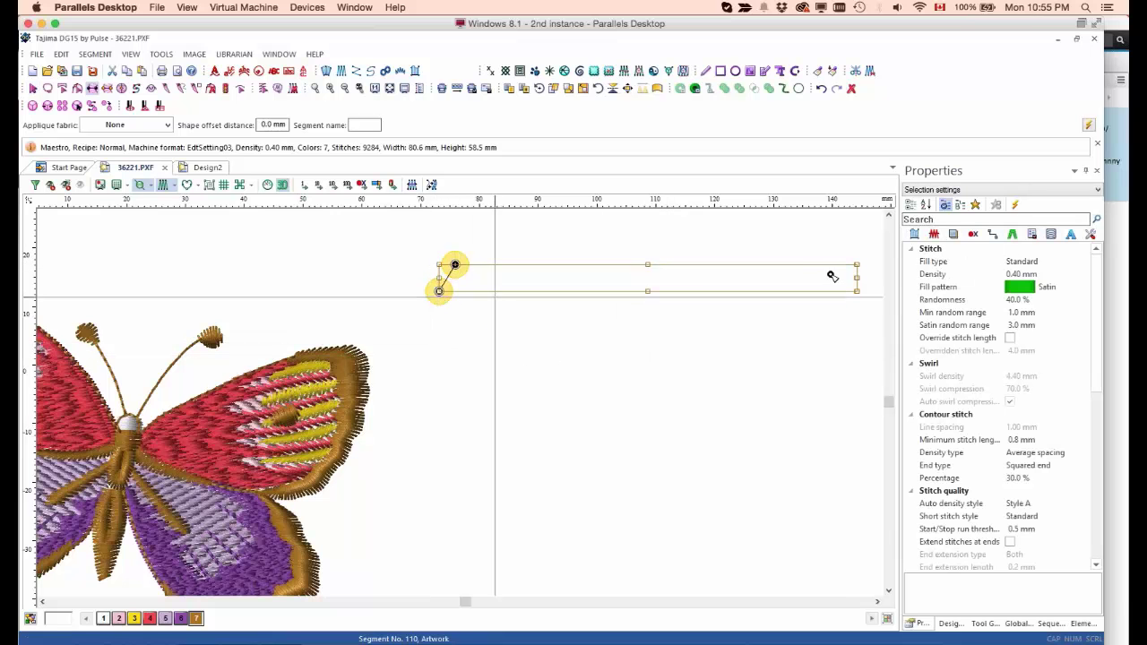
pyautogui.moveTo(857, 264); pyautogui.dragTo(838, 293)
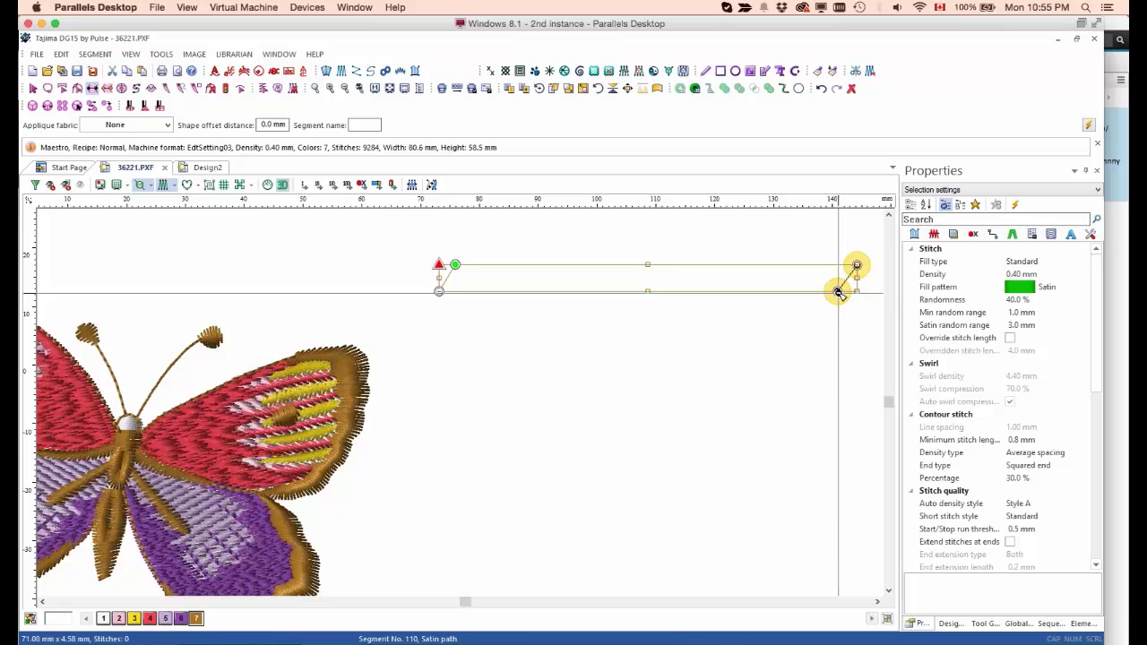
pyautogui.press('Return')
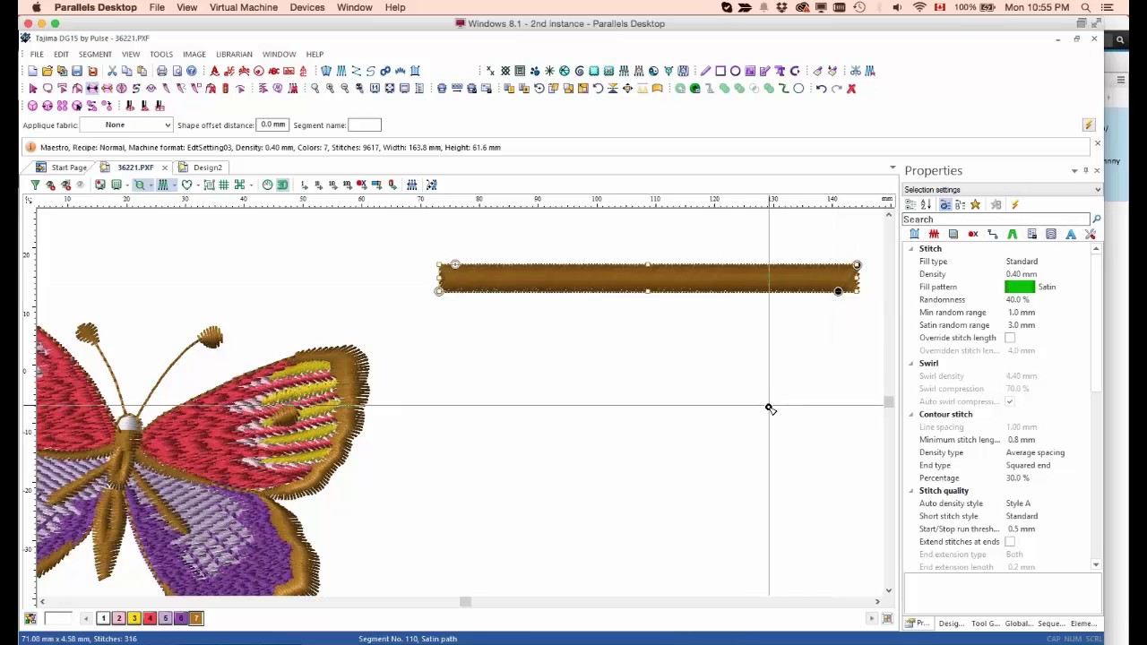
pyautogui.scroll(-1, 772, 410)
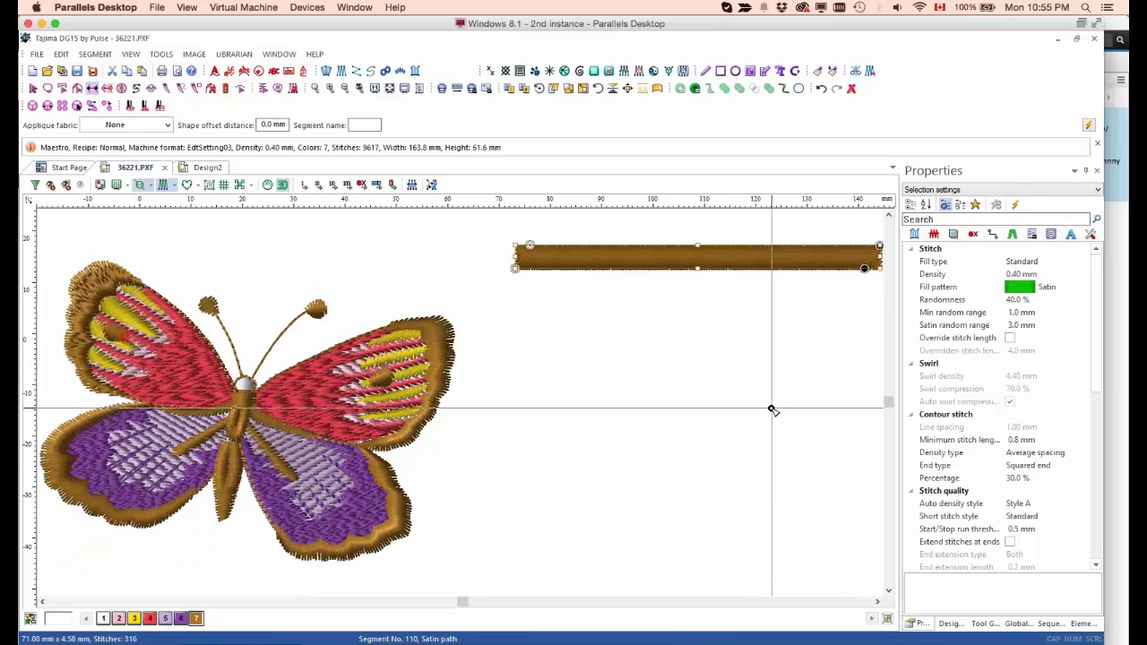
pyautogui.hotkey('shift', '0')
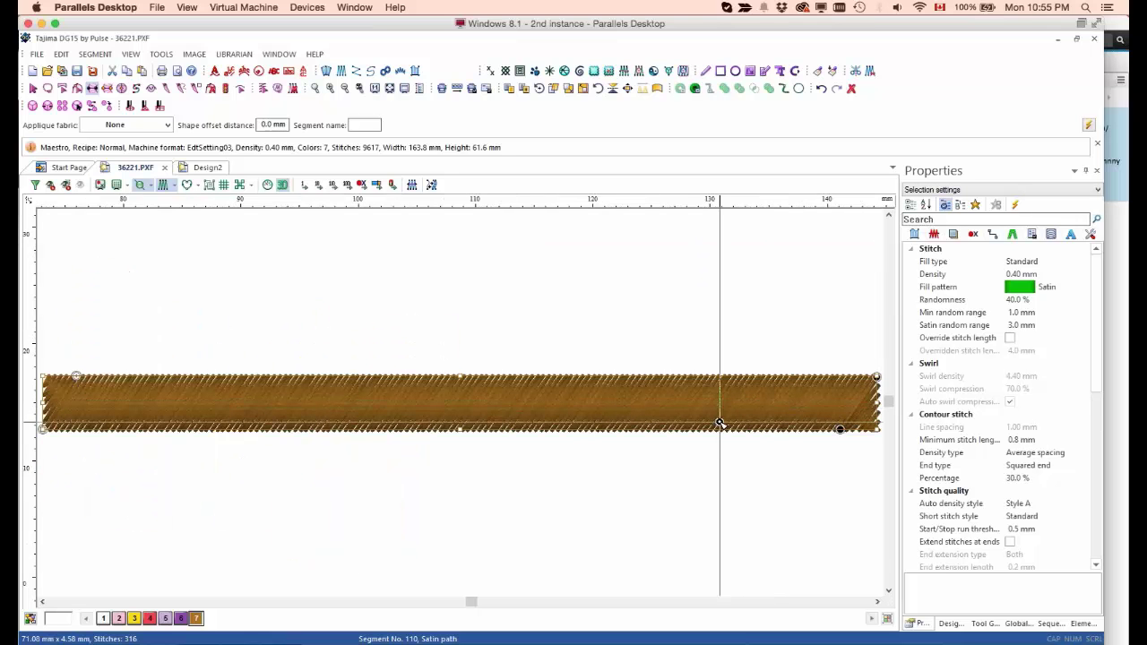
pyautogui.press('Escape')
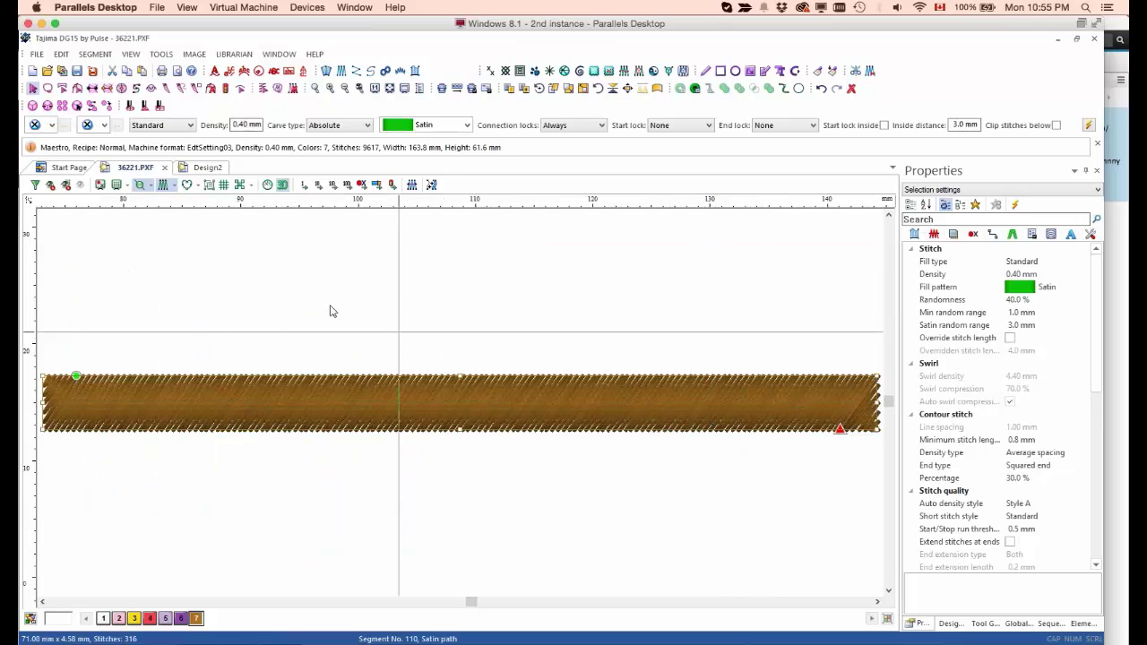
# Step: Set the satin bar's stitch density to 1.00 mm
pyautogui.hotkey('ctrl', 'a')
pyautogui.write('1')
pyautogui.press('Return')
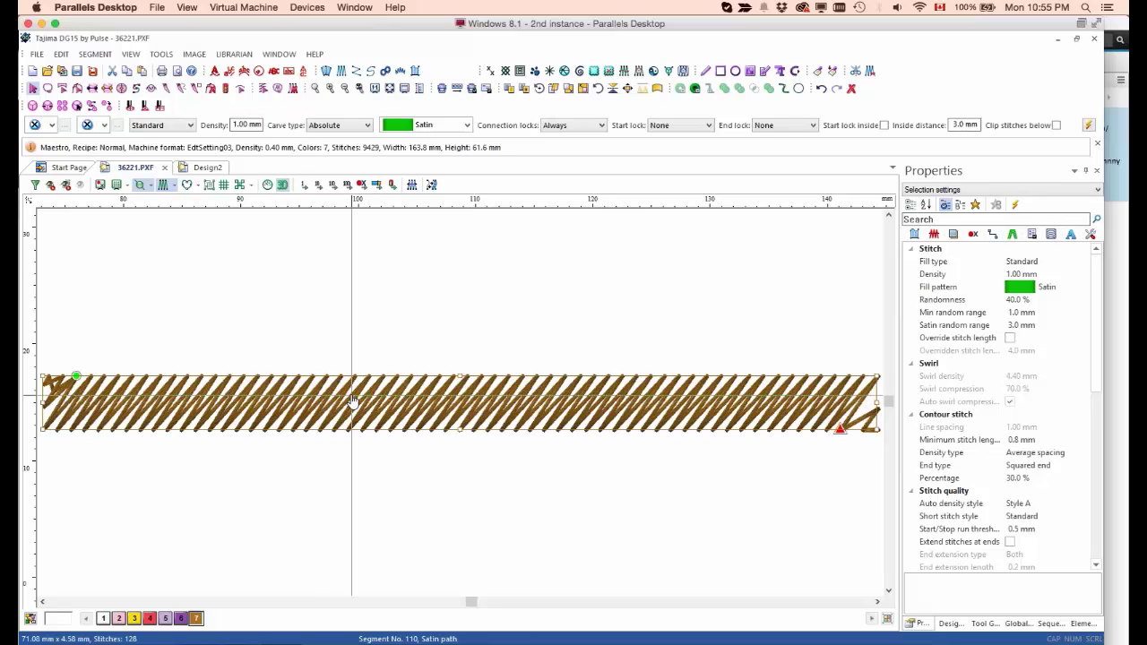
# Step: Move the satin bar's stop point to its lower-right corner and its start point to its upper-left corner
pyautogui.moveTo(842, 429); pyautogui.dragTo(873, 428)
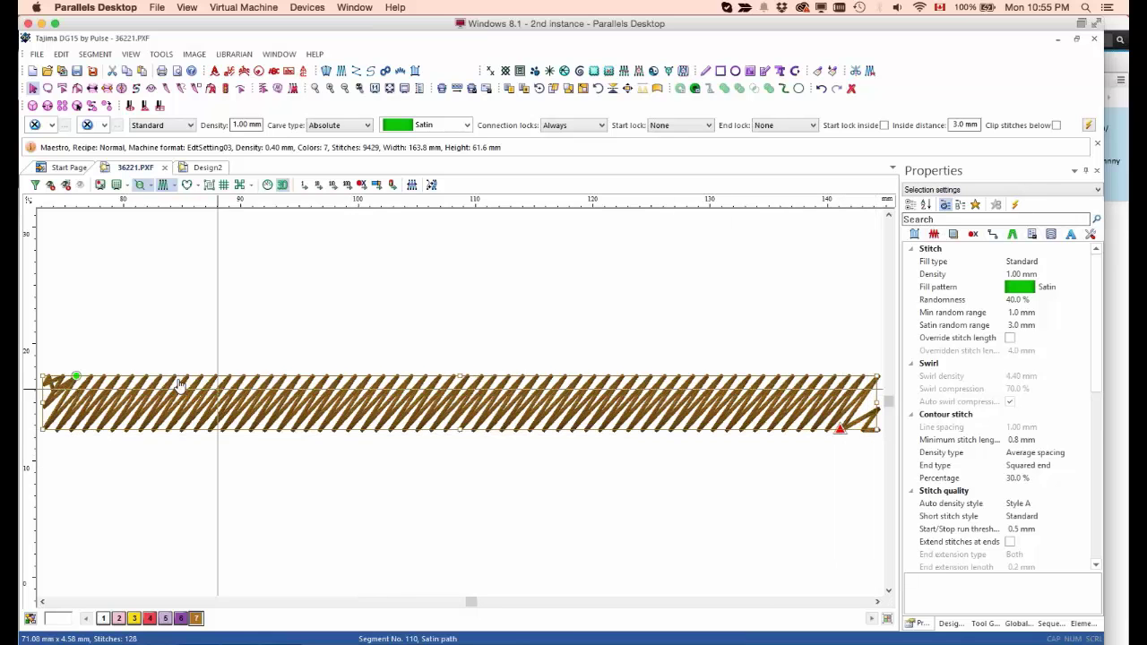
pyautogui.moveTo(77, 377); pyautogui.dragTo(58, 376)
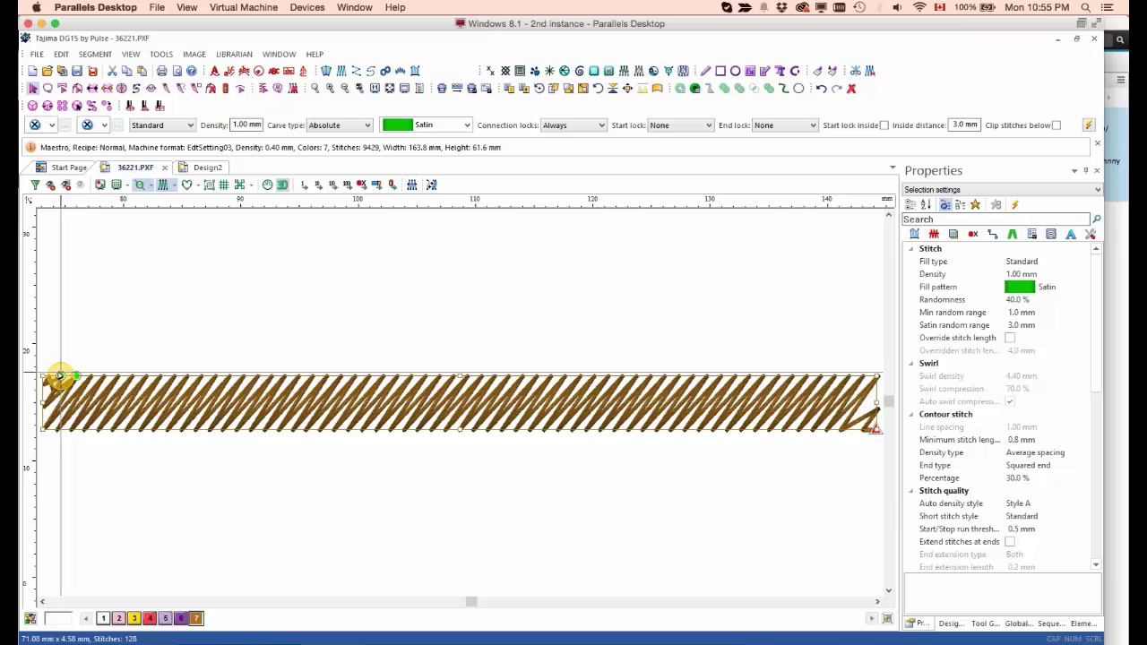
pyautogui.moveTo(67, 381); pyautogui.dragTo(42, 377)
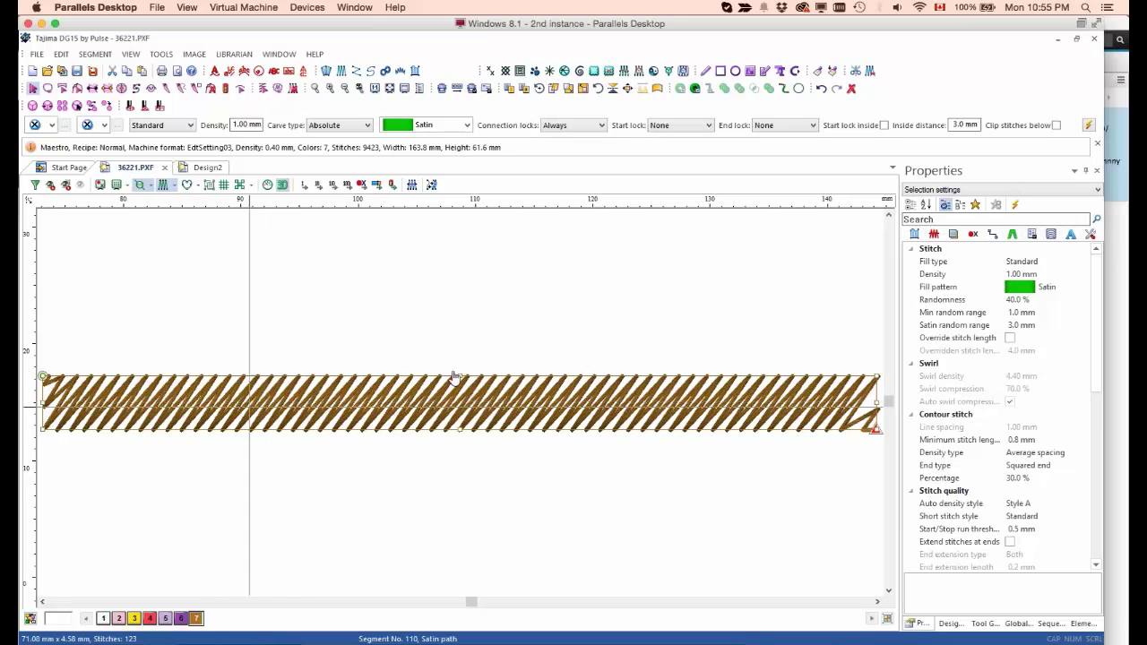
# Step: Copy the satin bar twice, placing the copies one below the other beneath the original
pyautogui.scroll(-1, 681, 335)
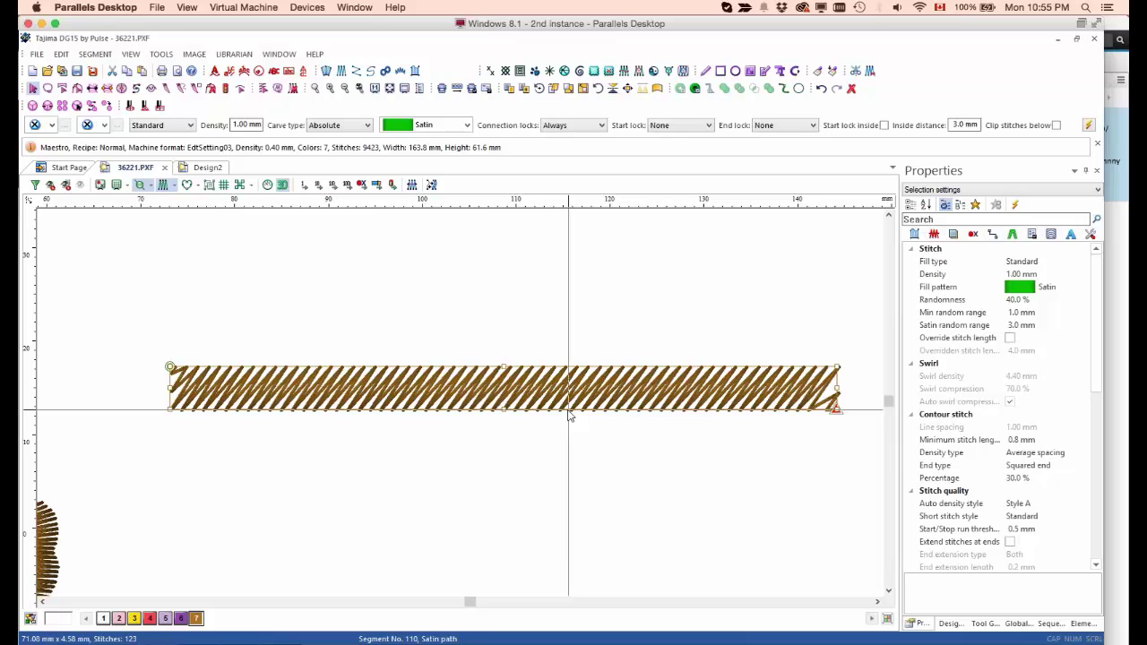
pyautogui.moveTo(568, 408); pyautogui.dragTo(562, 466)
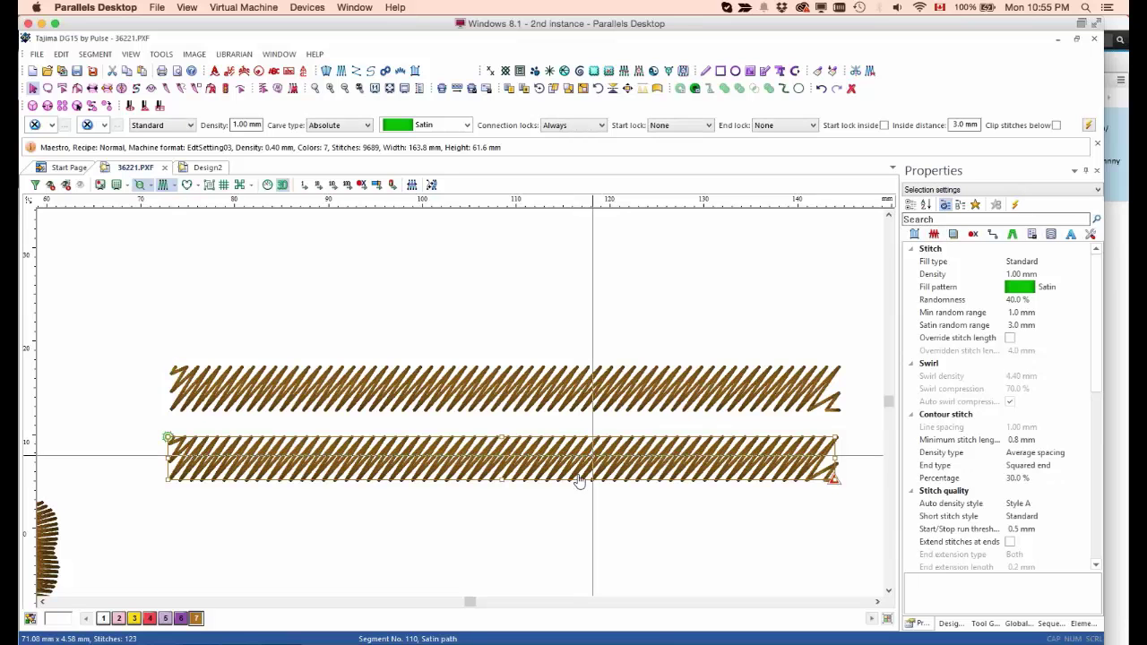
pyautogui.moveTo(582, 492); pyautogui.dragTo(581, 548)
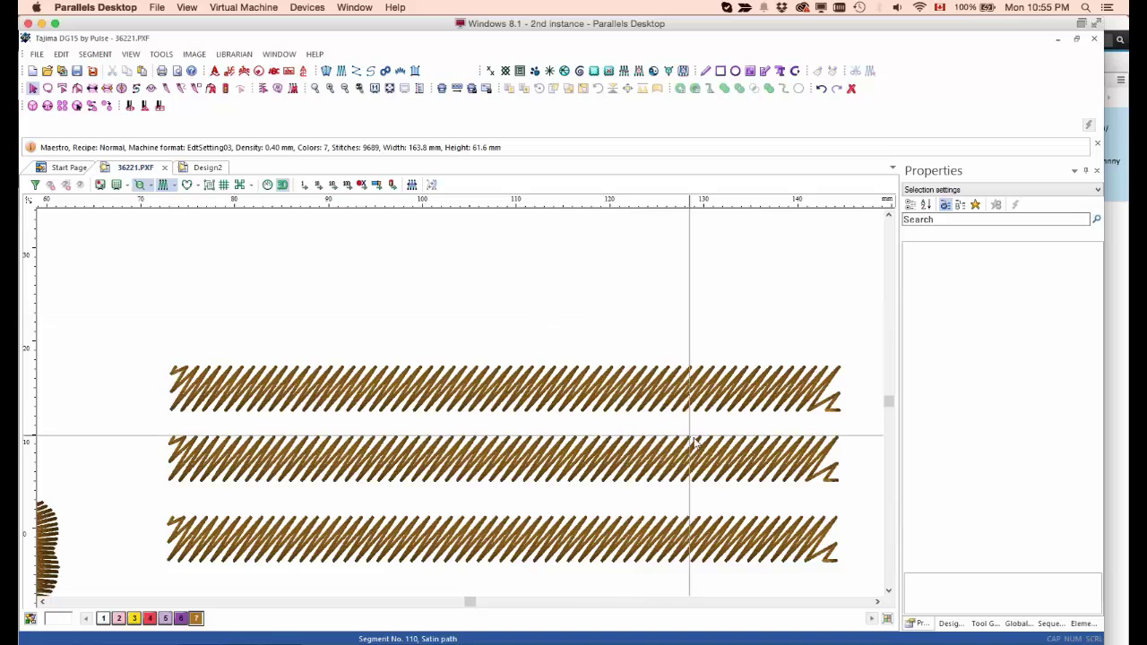
# Step: Turn on random density in the top bar's satin density profile settings and apply it
pyautogui.click(815, 405)
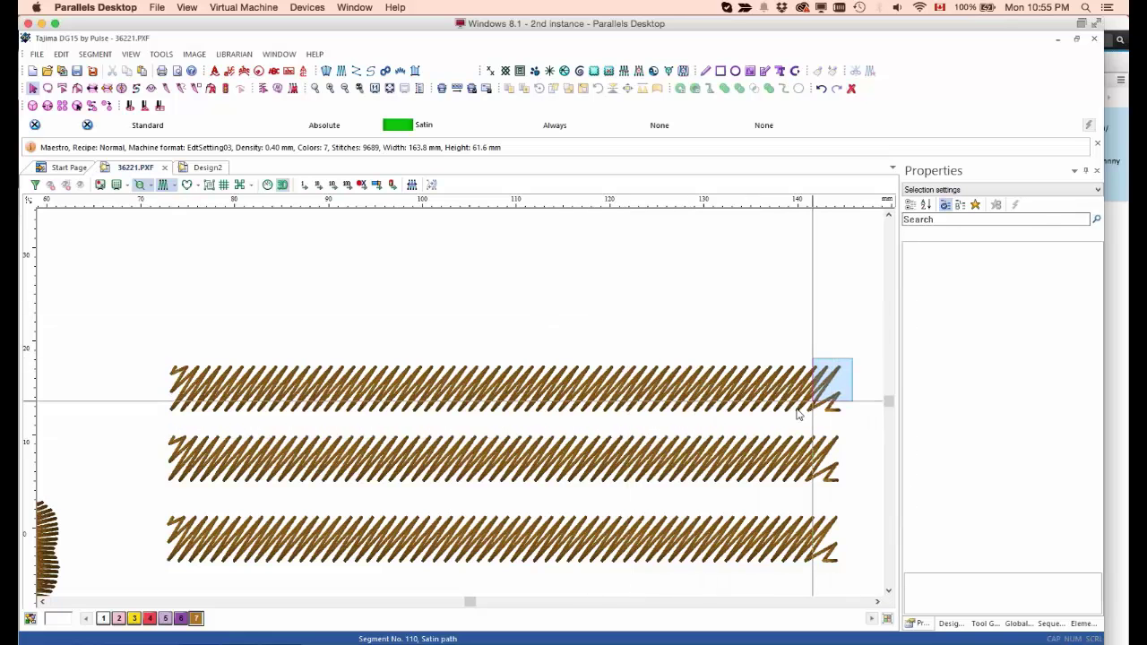
pyautogui.moveTo(780, 332); pyautogui.dragTo(668, 237)
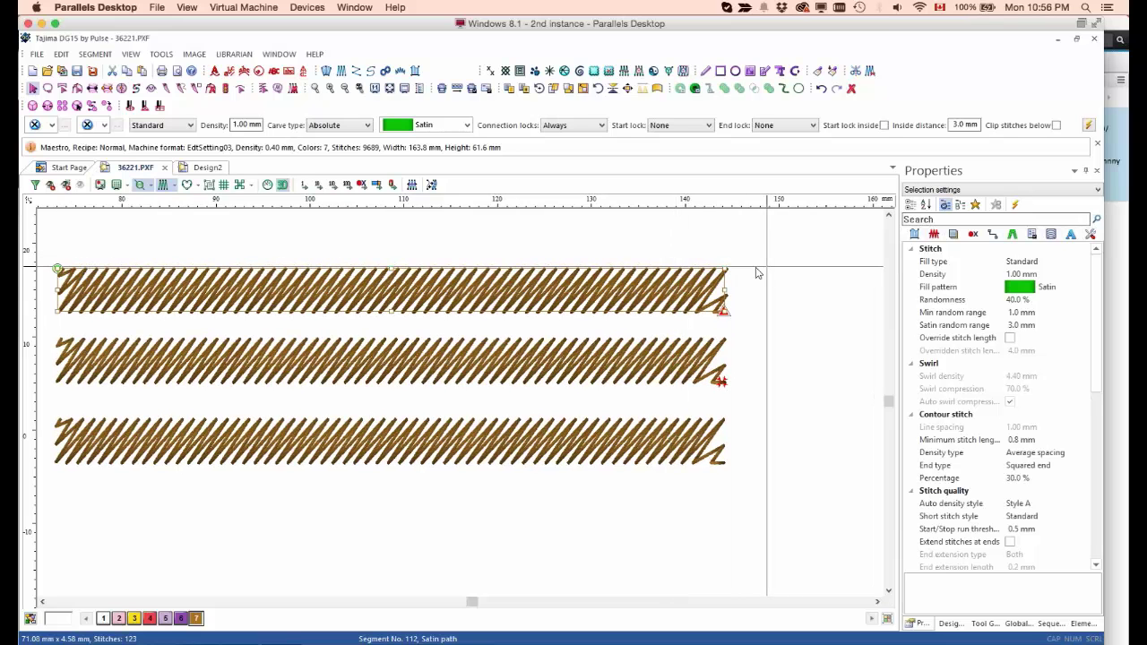
pyautogui.doubleClick(692, 296)
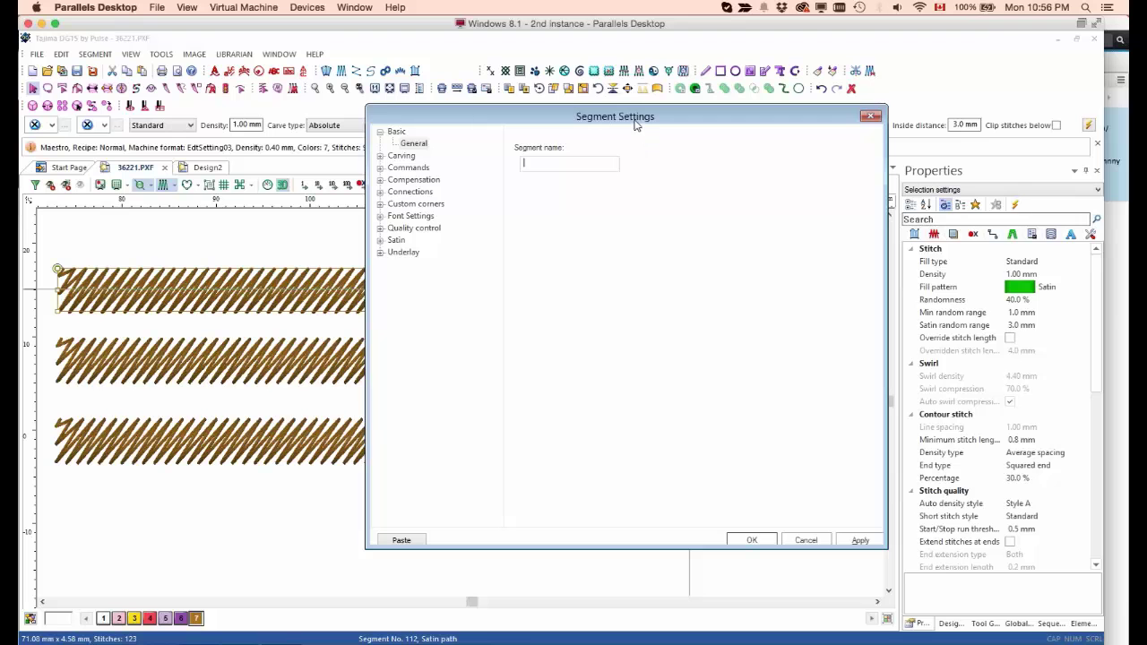
pyautogui.moveTo(657, 119); pyautogui.dragTo(801, 87)
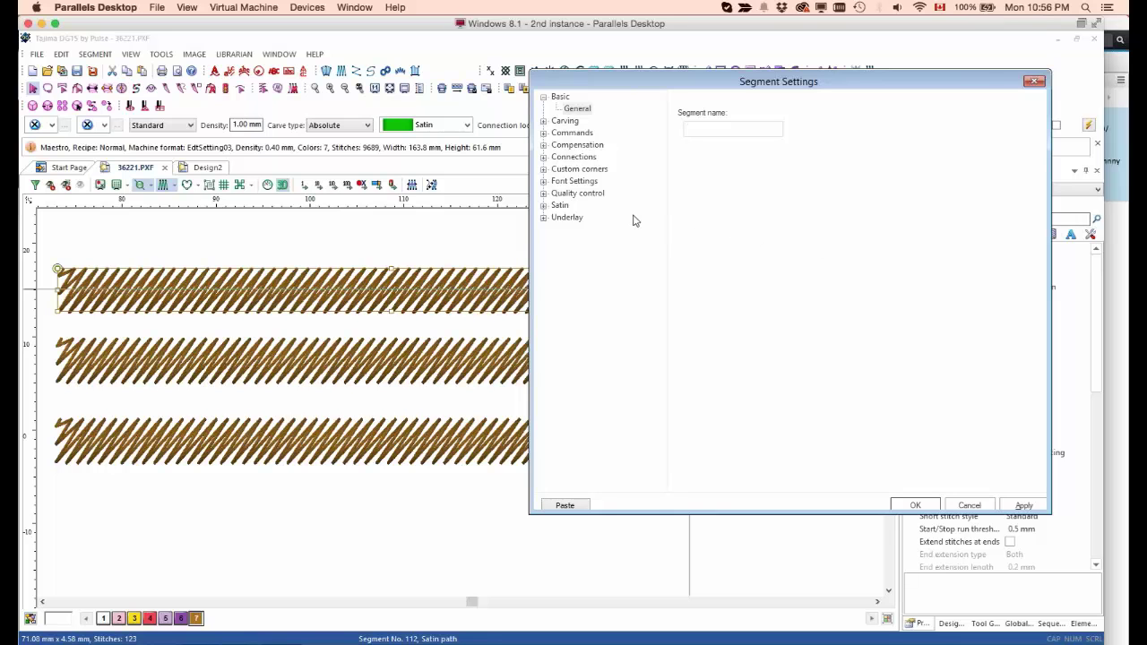
pyautogui.click(543, 207)
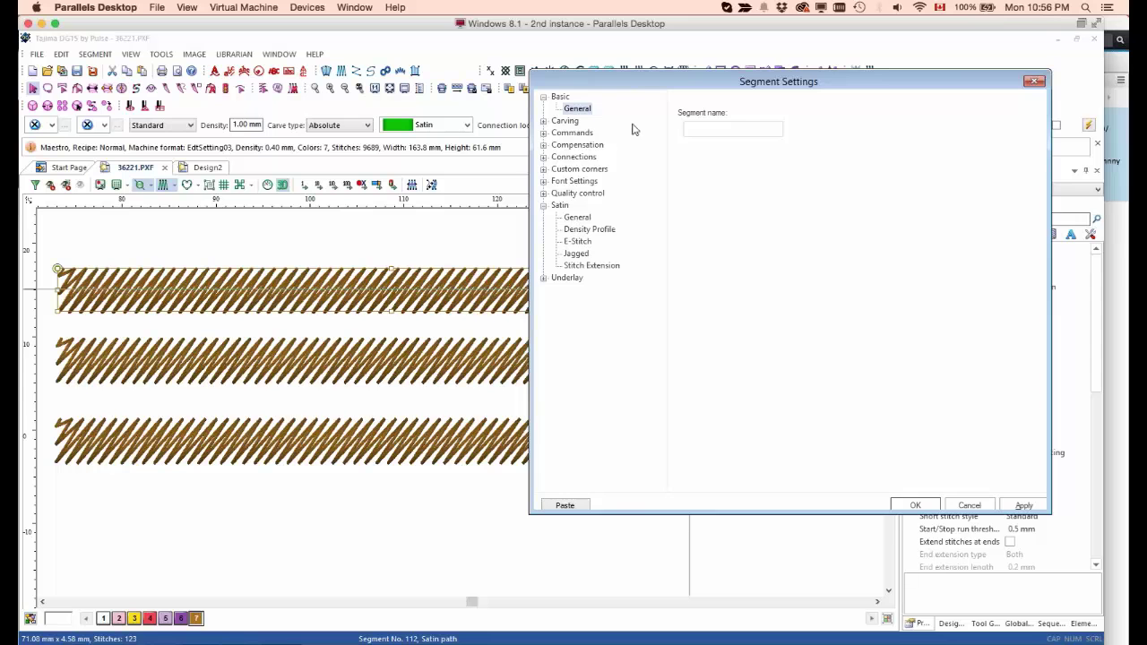
pyautogui.moveTo(641, 87); pyautogui.dragTo(688, 78)
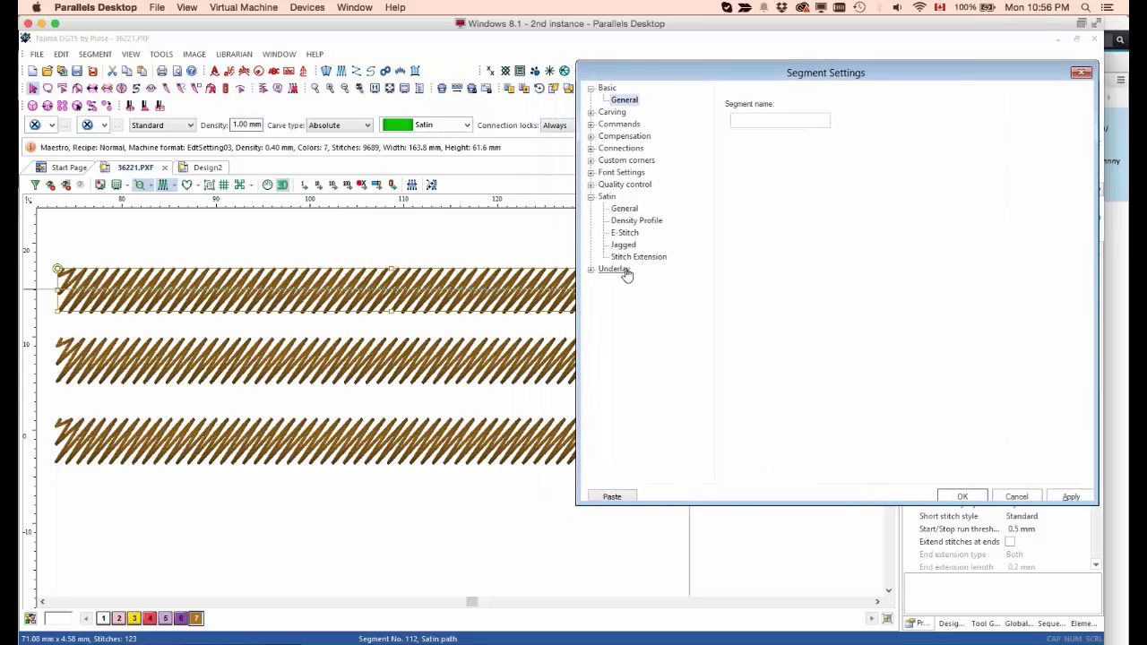
pyautogui.click(641, 226)
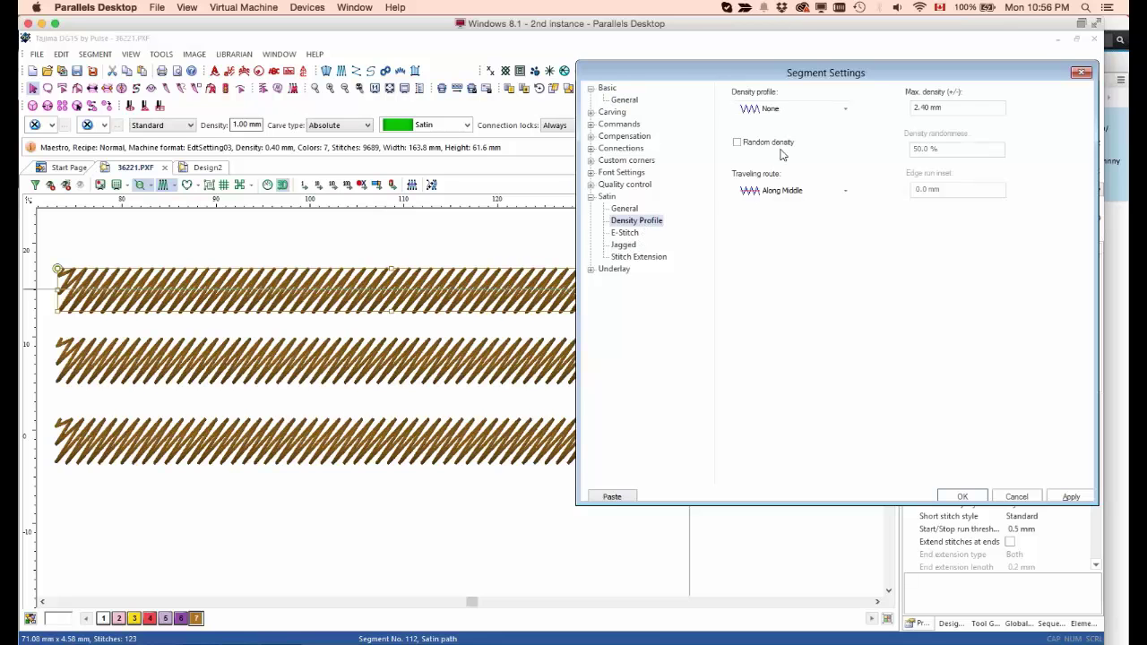
pyautogui.moveTo(709, 69); pyautogui.dragTo(712, 71)
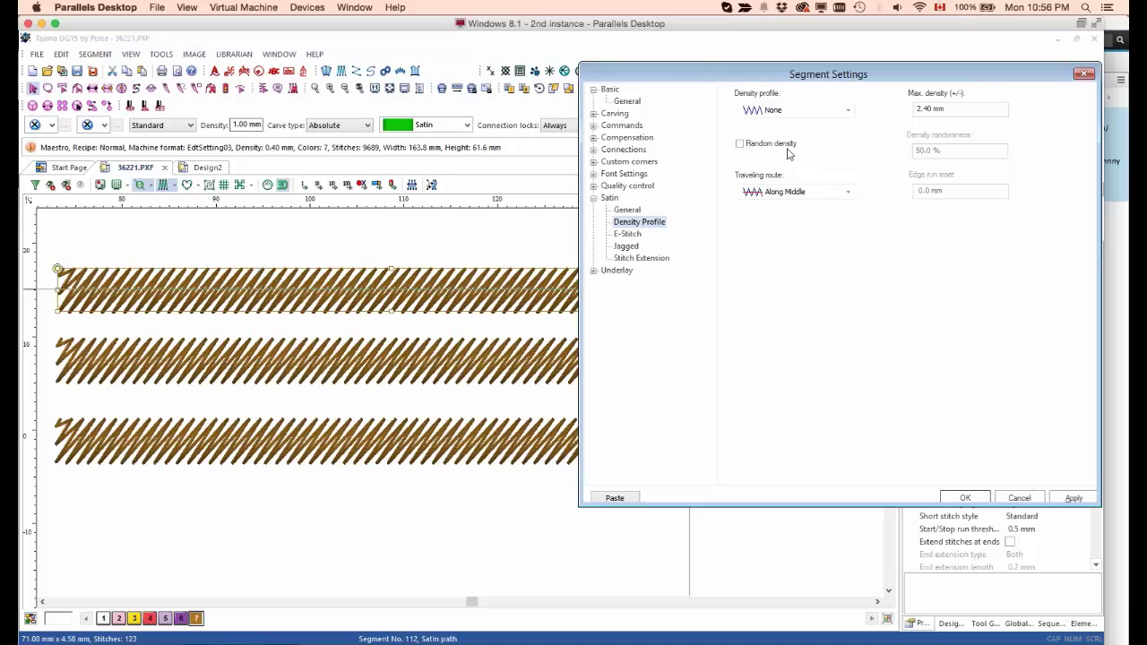
pyautogui.click(740, 144)
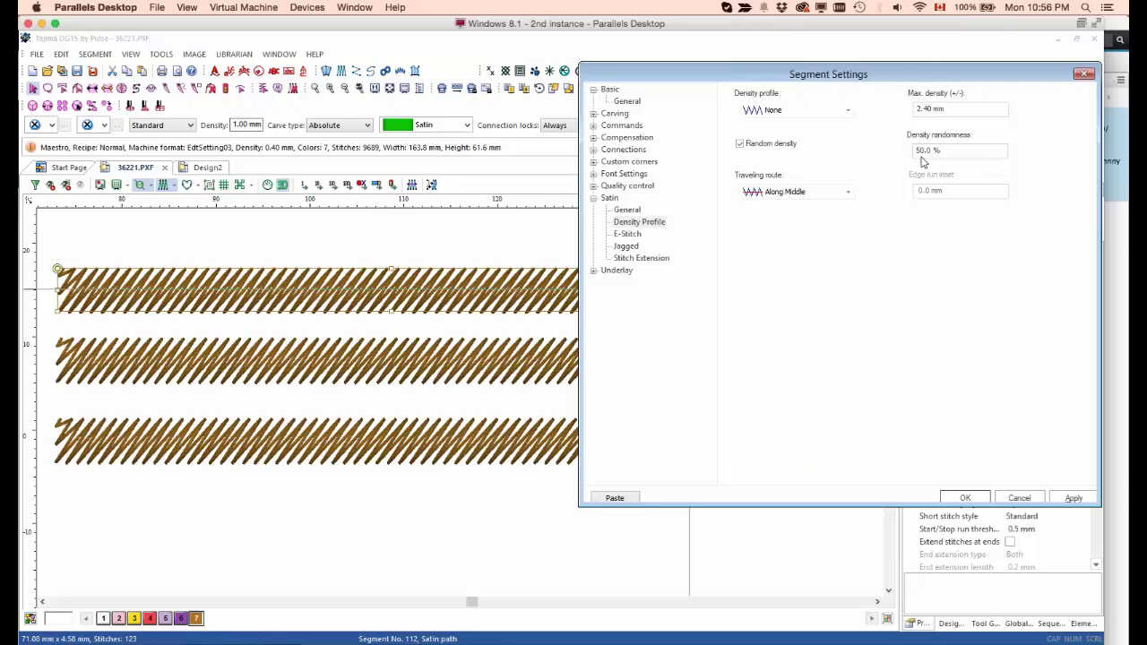
pyautogui.click(1084, 499)
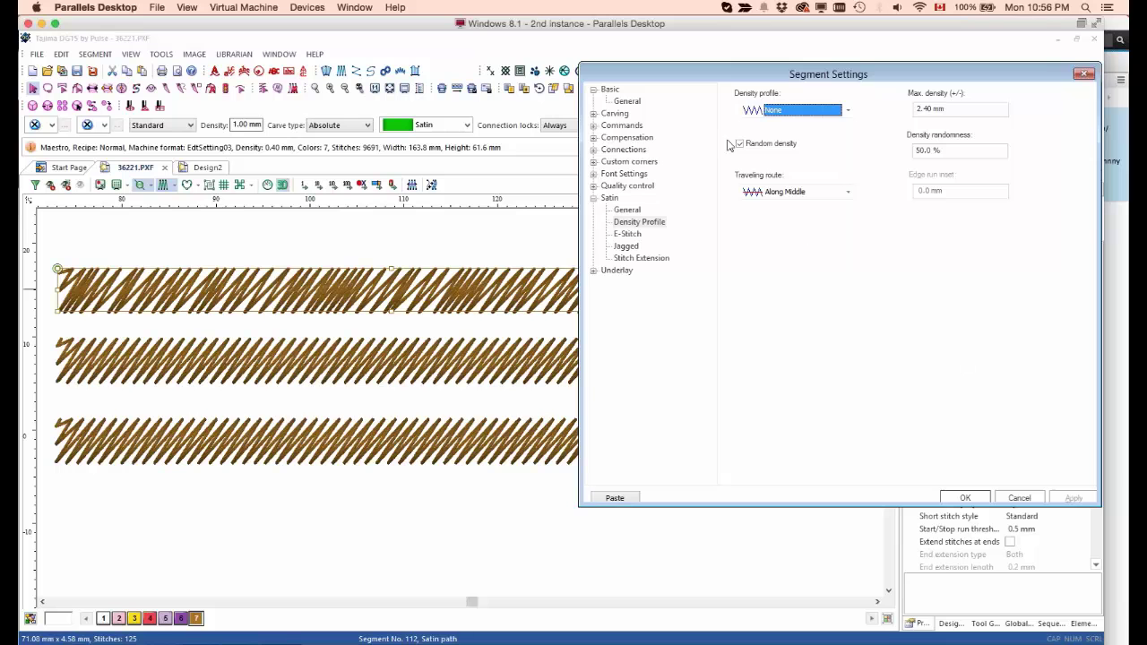
pyautogui.moveTo(692, 79); pyautogui.dragTo(880, 209)
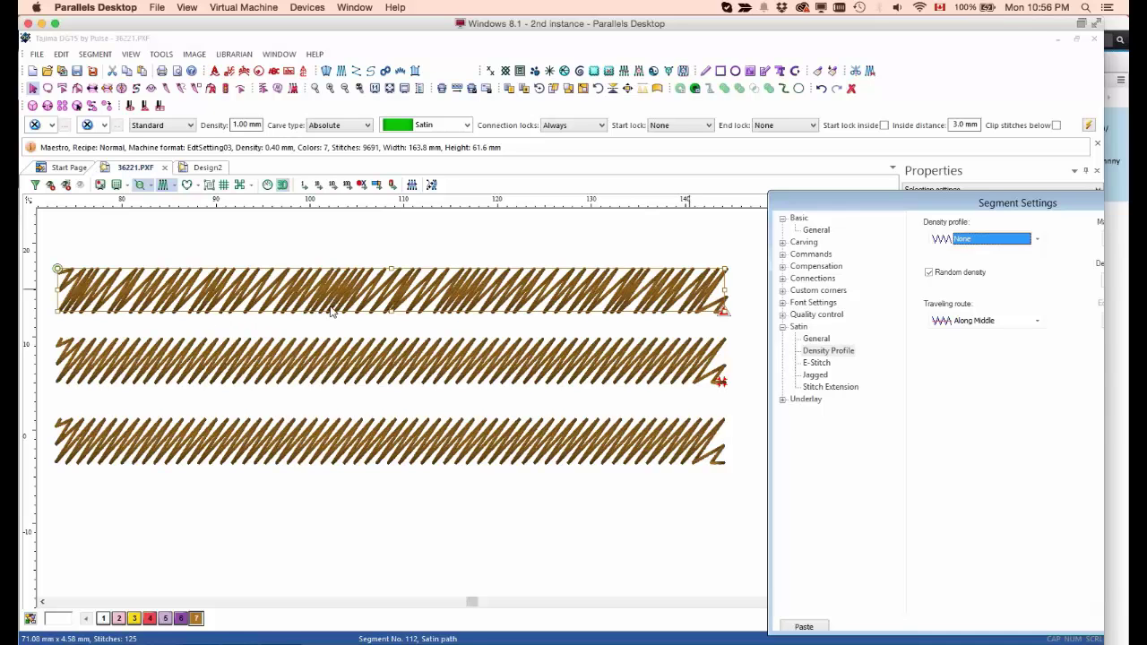
pyautogui.moveTo(818, 199); pyautogui.dragTo(630, 166)
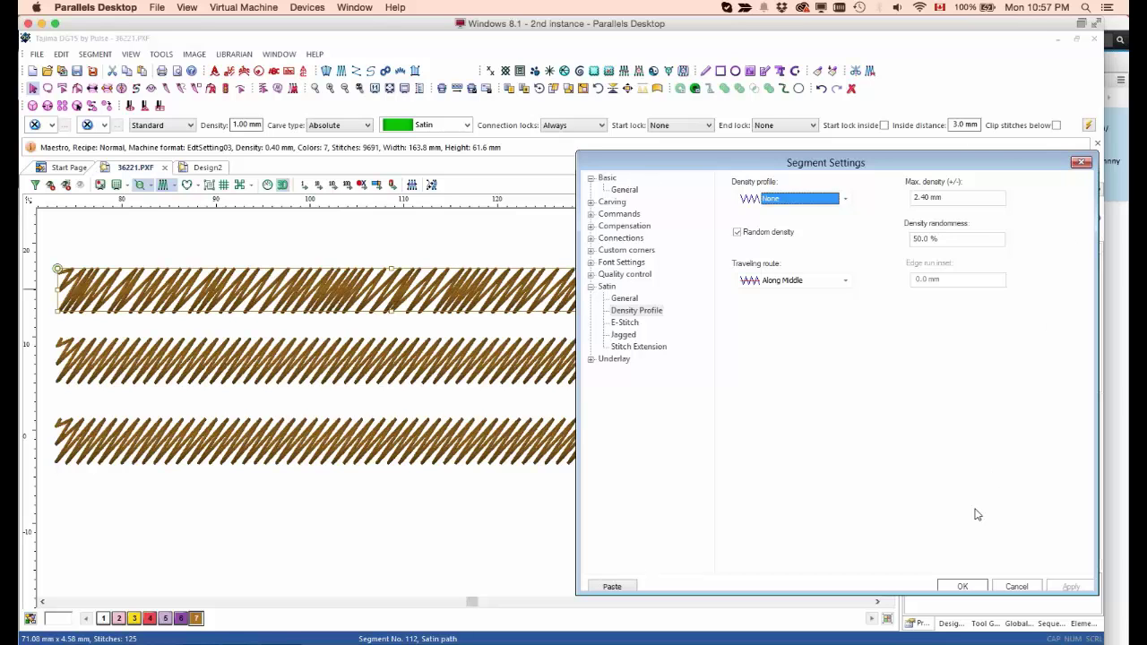
pyautogui.click(964, 586)
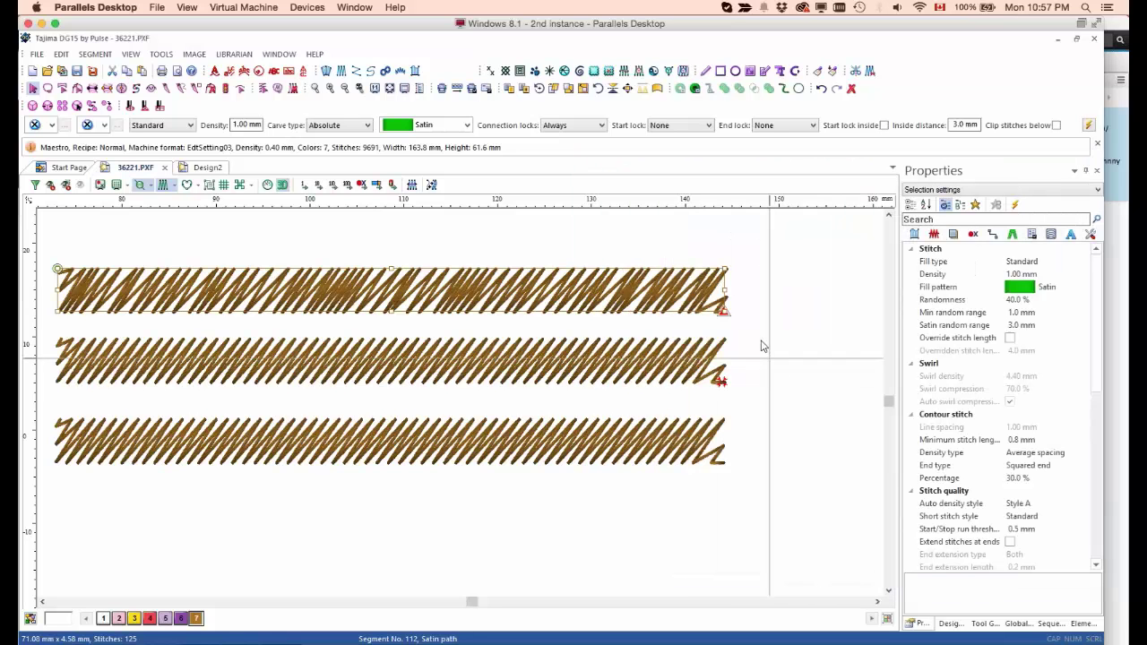
# Step: Turn on random density for the middle satin bar in its satin density profile and set the density randomness to 80%
pyautogui.moveTo(745, 331); pyautogui.dragTo(712, 374)
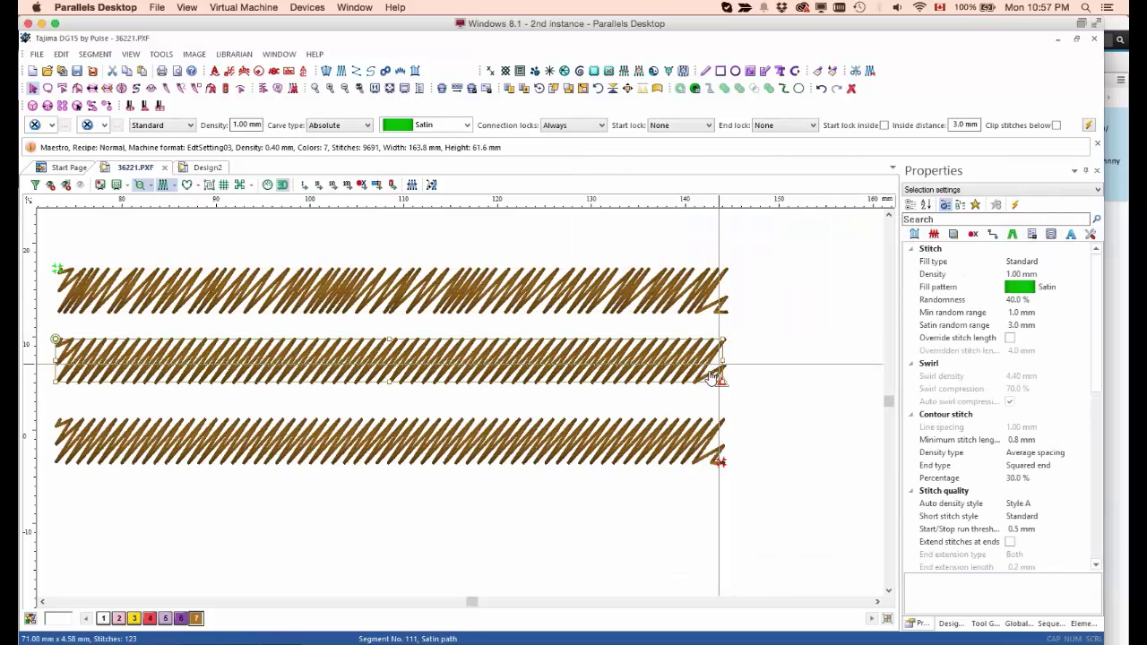
pyautogui.doubleClick(712, 374)
pyautogui.moveTo(646, 125); pyautogui.dragTo(855, 95)
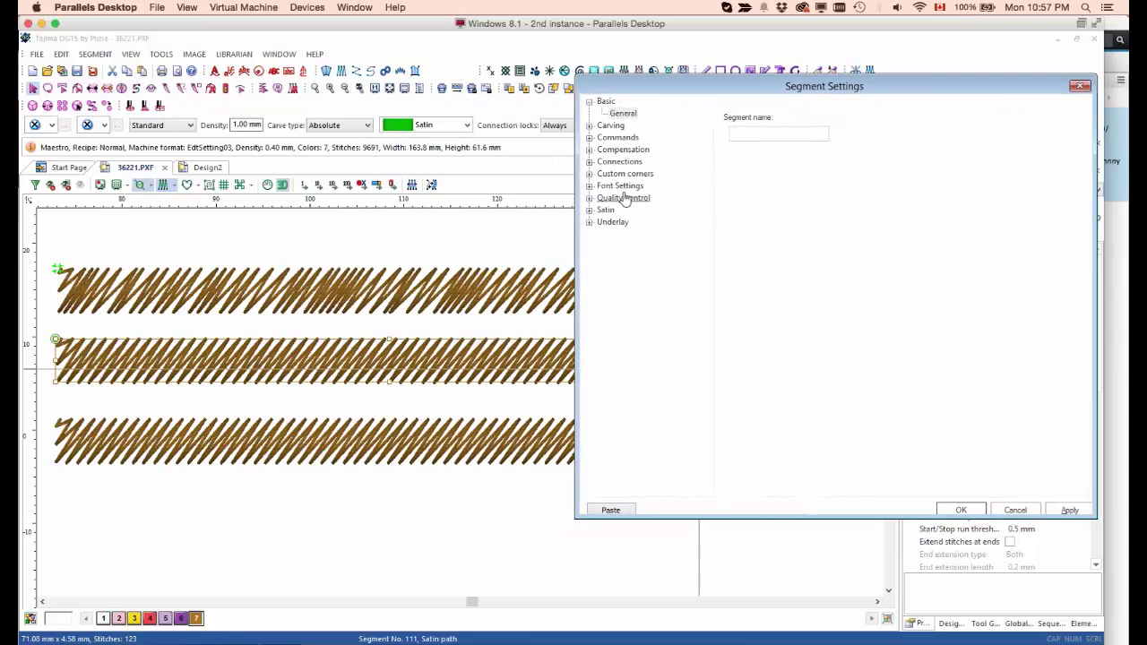
pyautogui.click(589, 210)
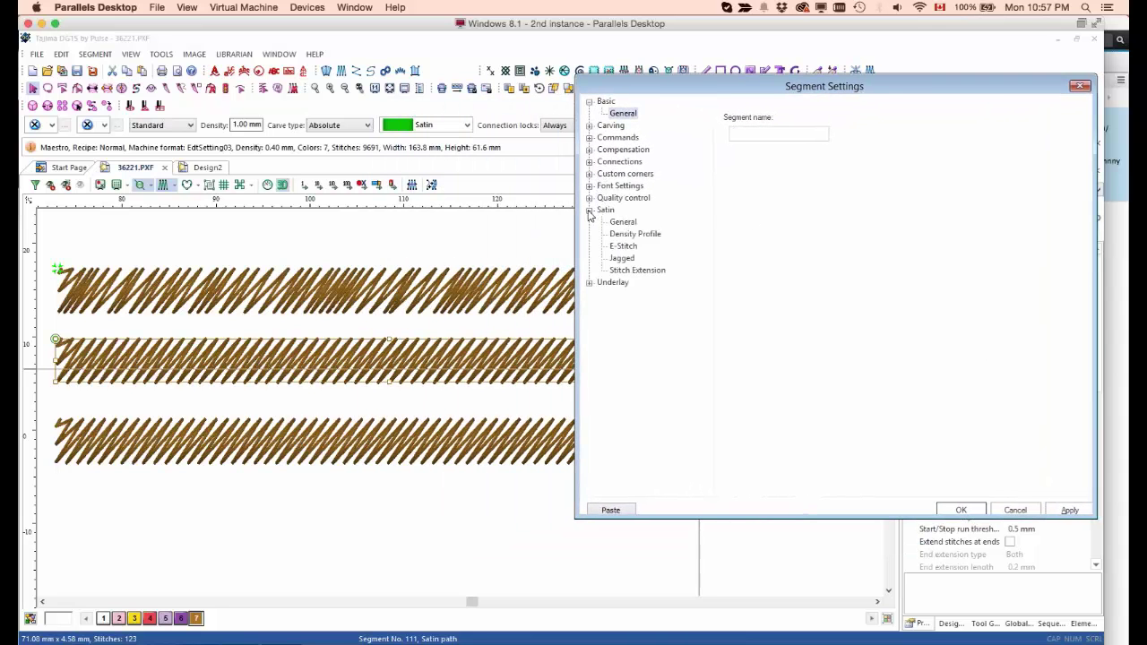
pyautogui.click(633, 234)
pyautogui.click(735, 156)
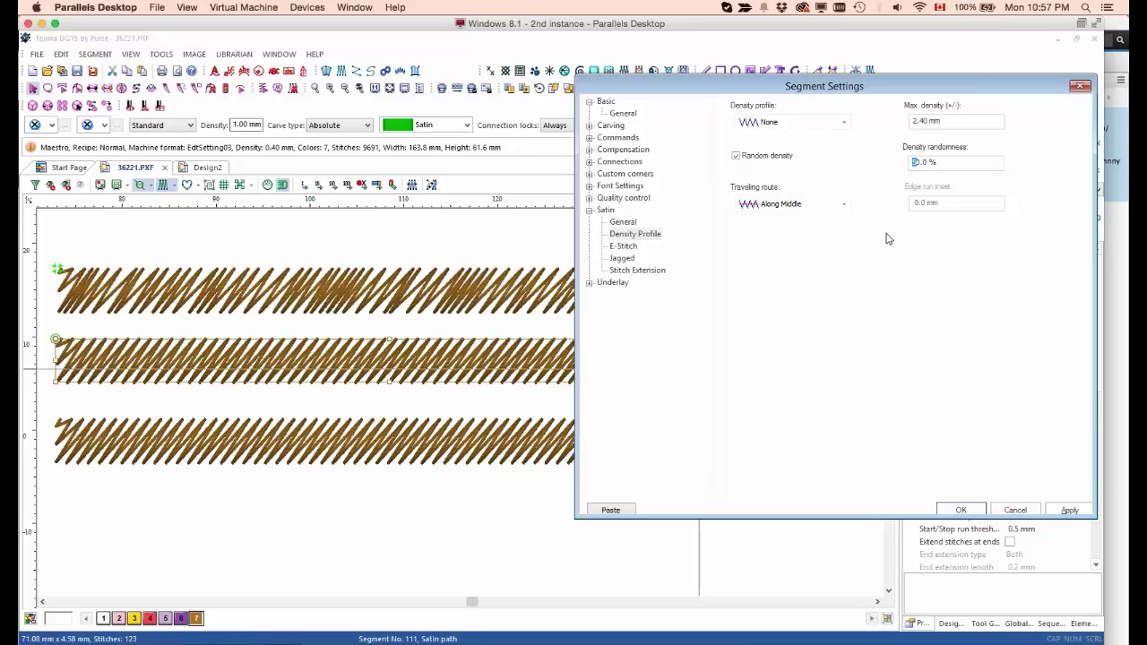
pyautogui.click(1075, 511)
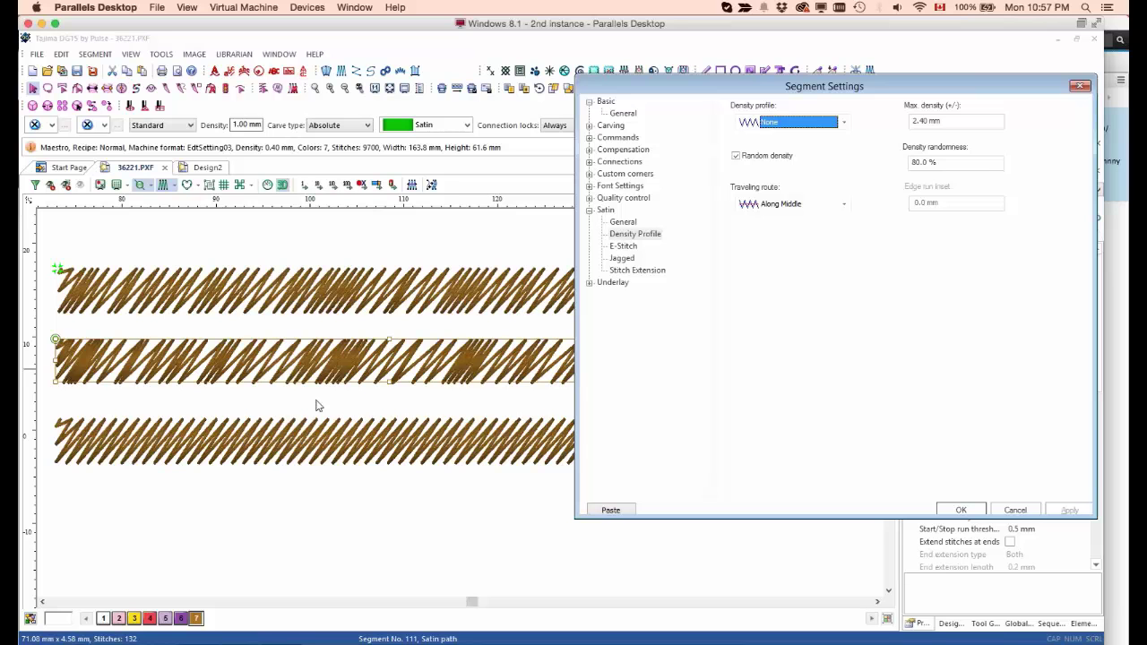
pyautogui.click(941, 511)
# Step: Turn on random density for the lowest satin bar in its satin density profile and set the density randomness to 30%
pyautogui.moveTo(772, 437); pyautogui.dragTo(686, 502)
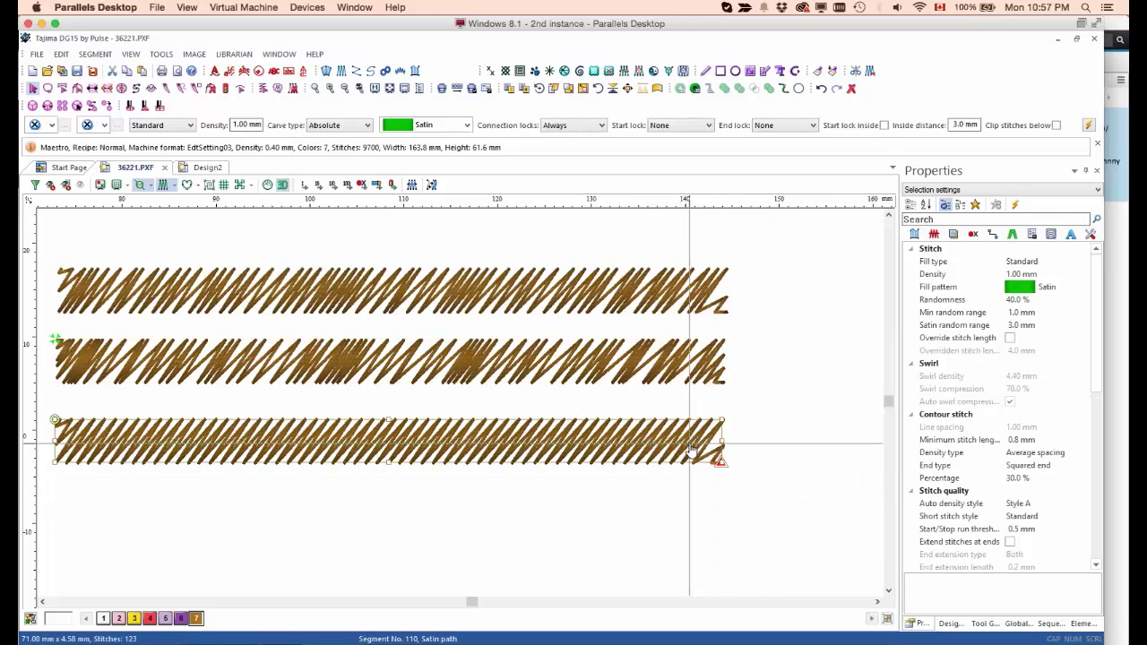
pyautogui.doubleClick(692, 448)
pyautogui.moveTo(623, 126); pyautogui.dragTo(846, 93)
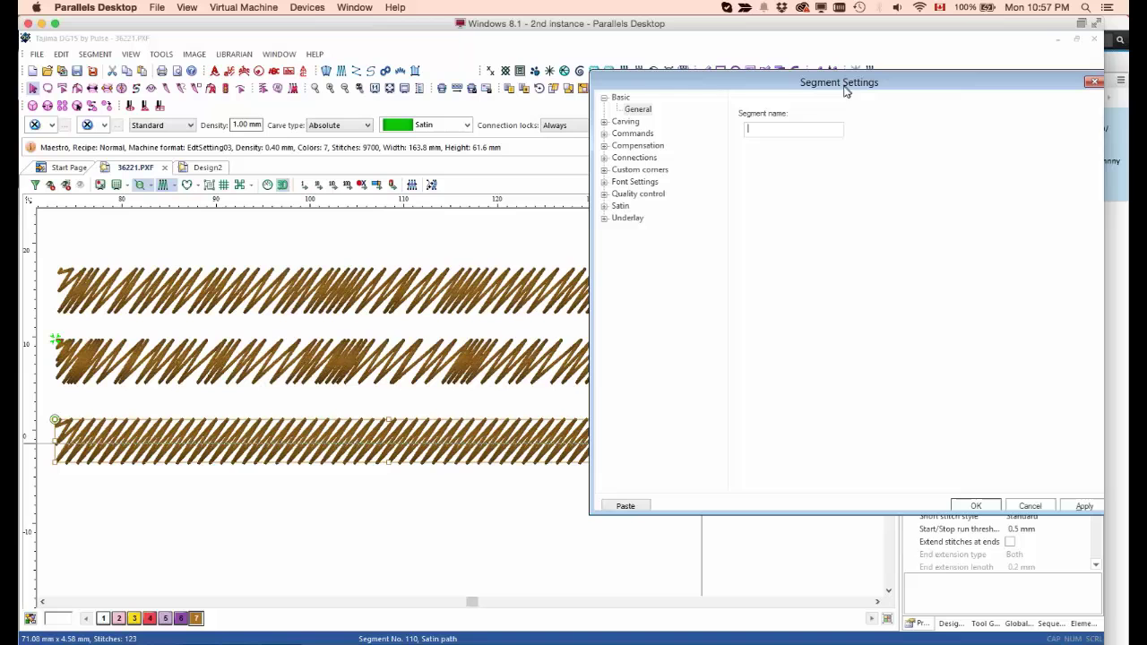
pyautogui.click(604, 206)
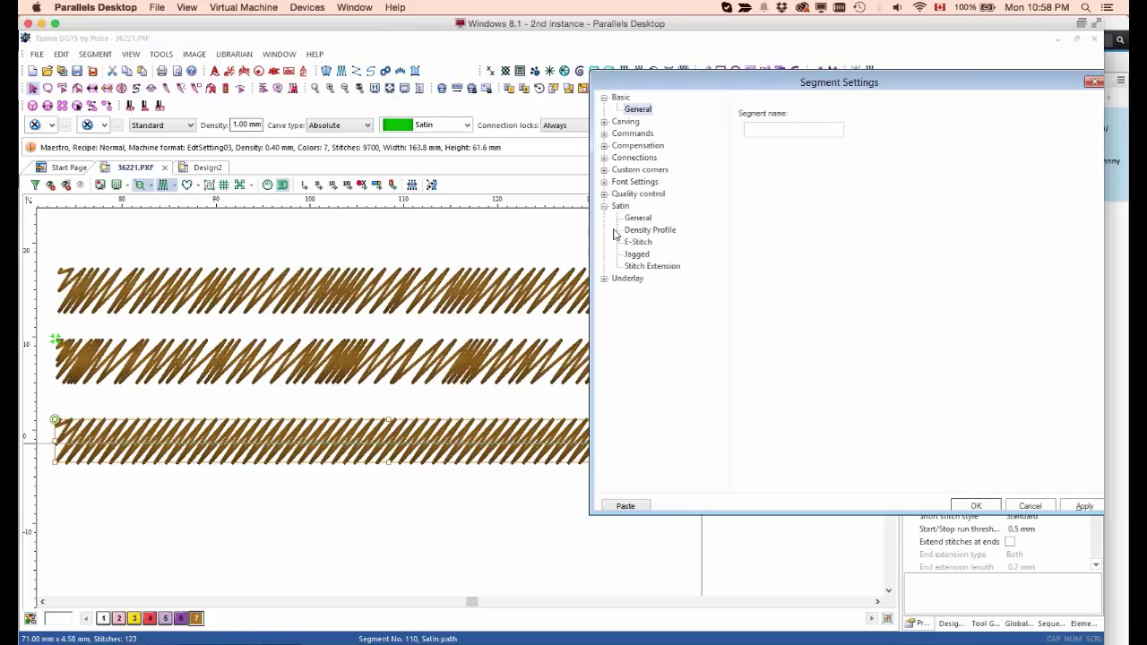
pyautogui.click(638, 219)
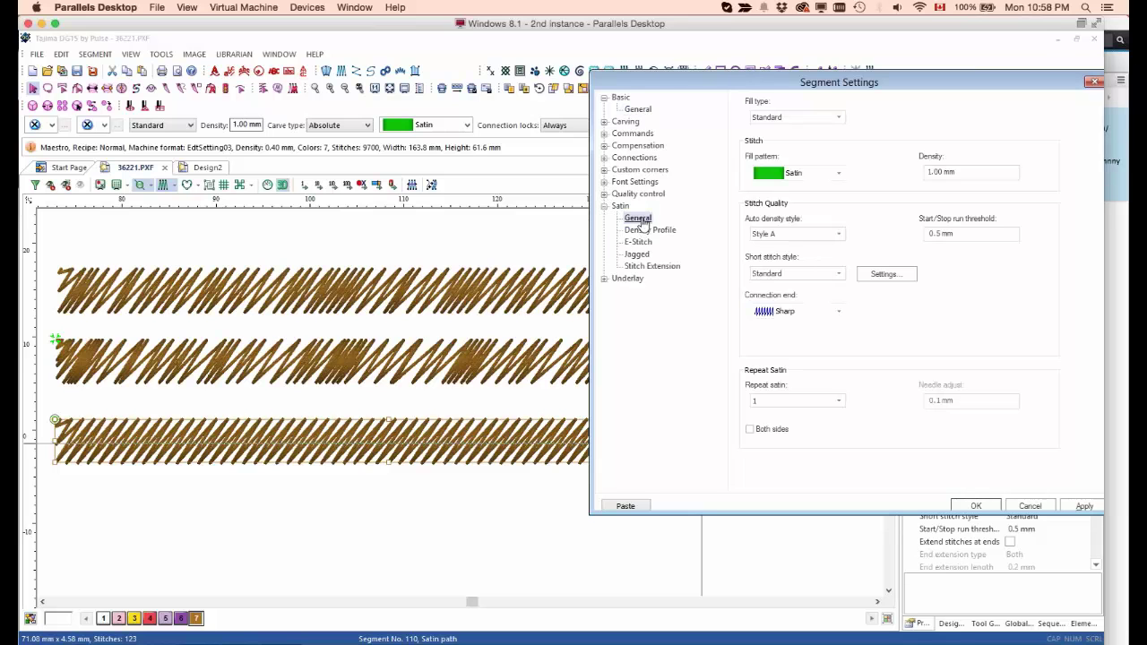
pyautogui.click(642, 231)
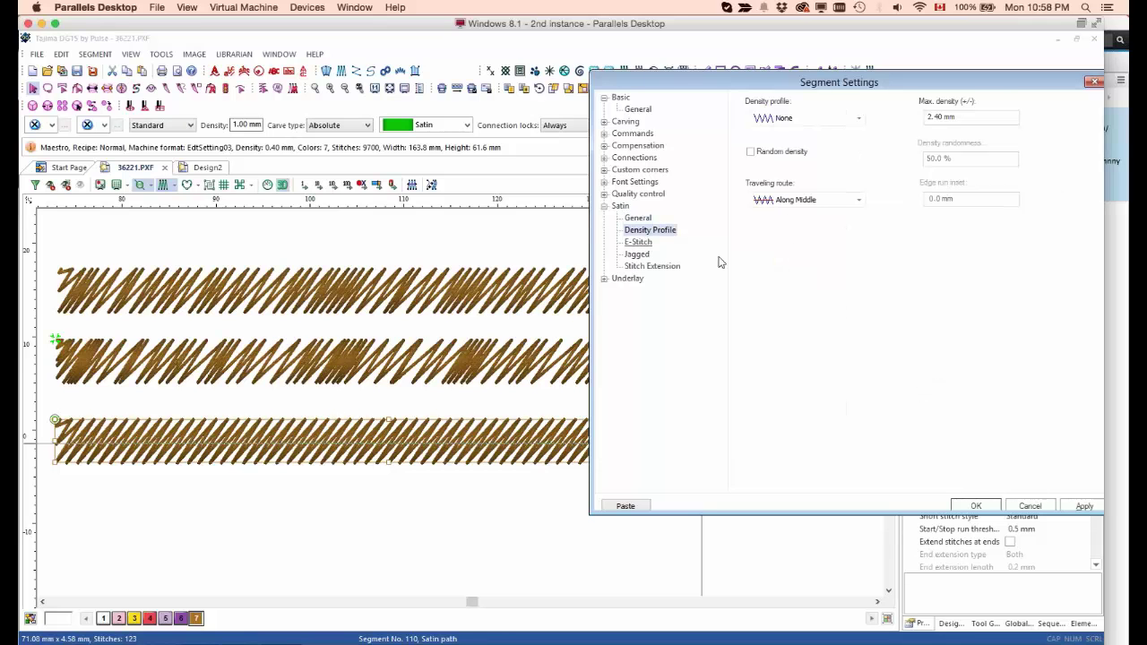
pyautogui.click(751, 152)
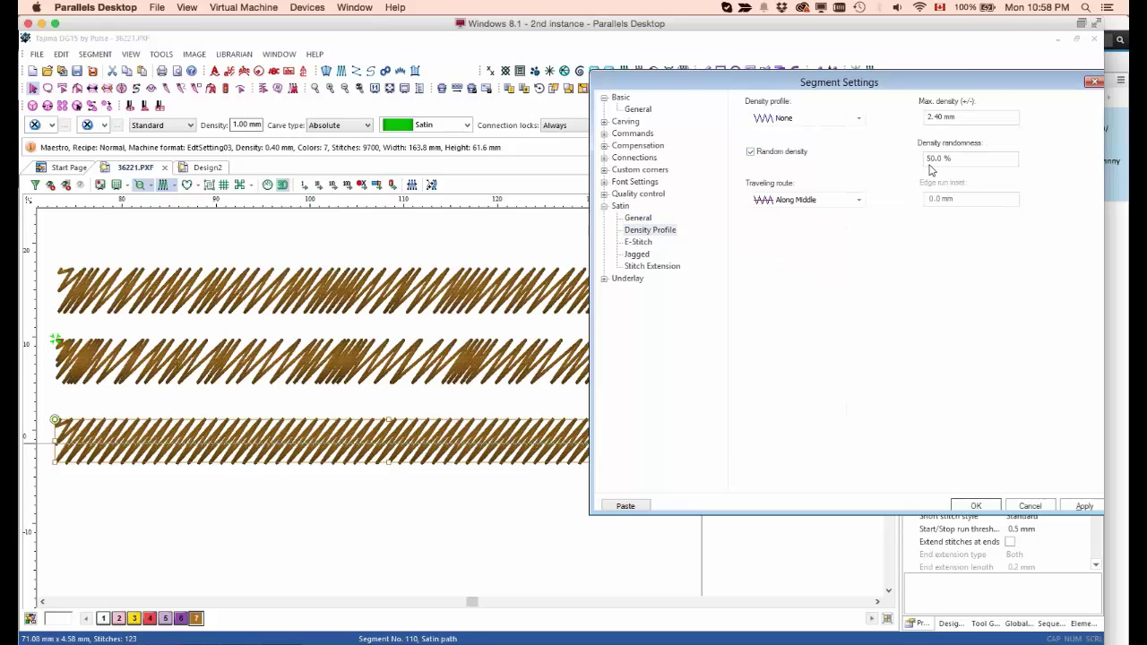
pyautogui.moveTo(930, 159); pyautogui.dragTo(909, 164)
pyautogui.write('3')
pyautogui.click(1085, 507)
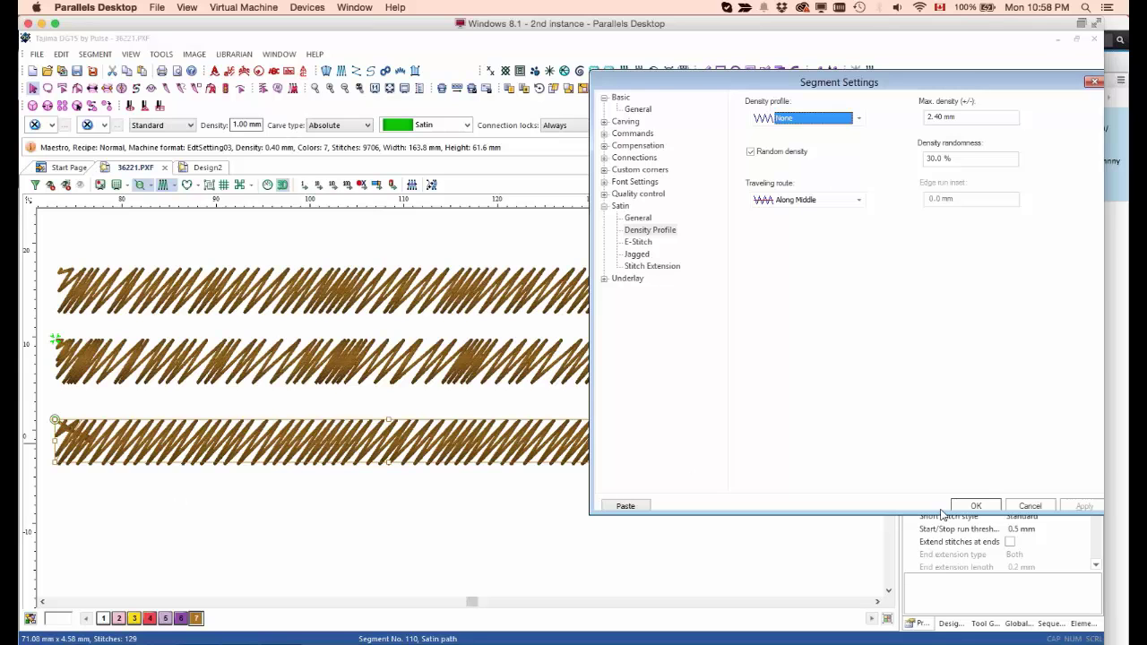
pyautogui.click(968, 507)
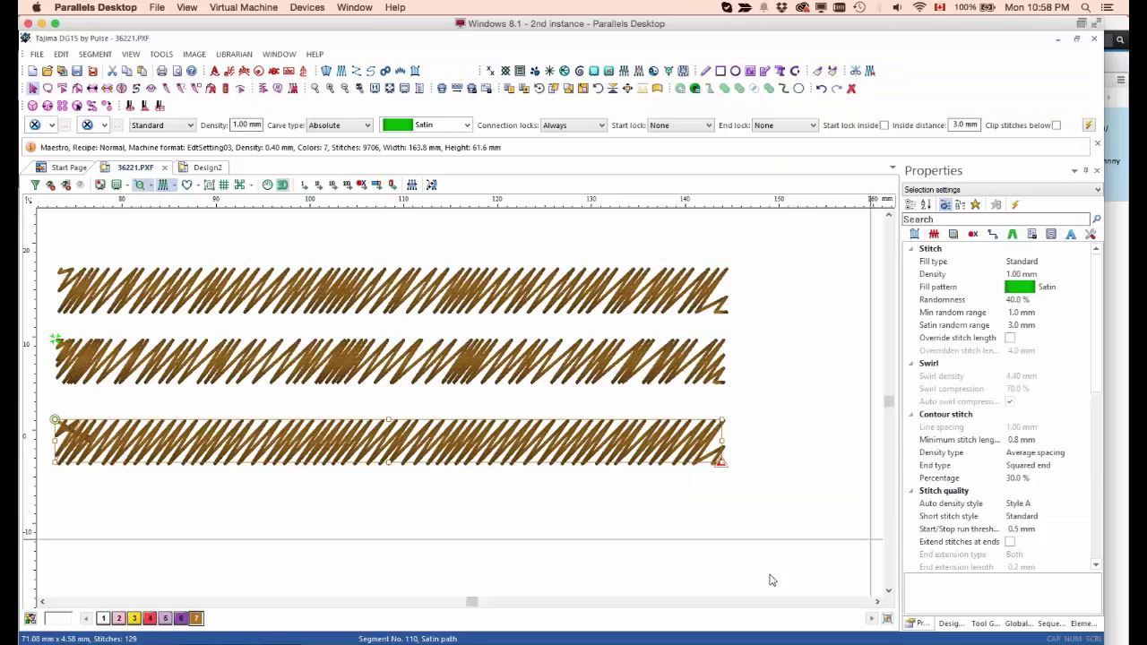
pyautogui.click(749, 529)
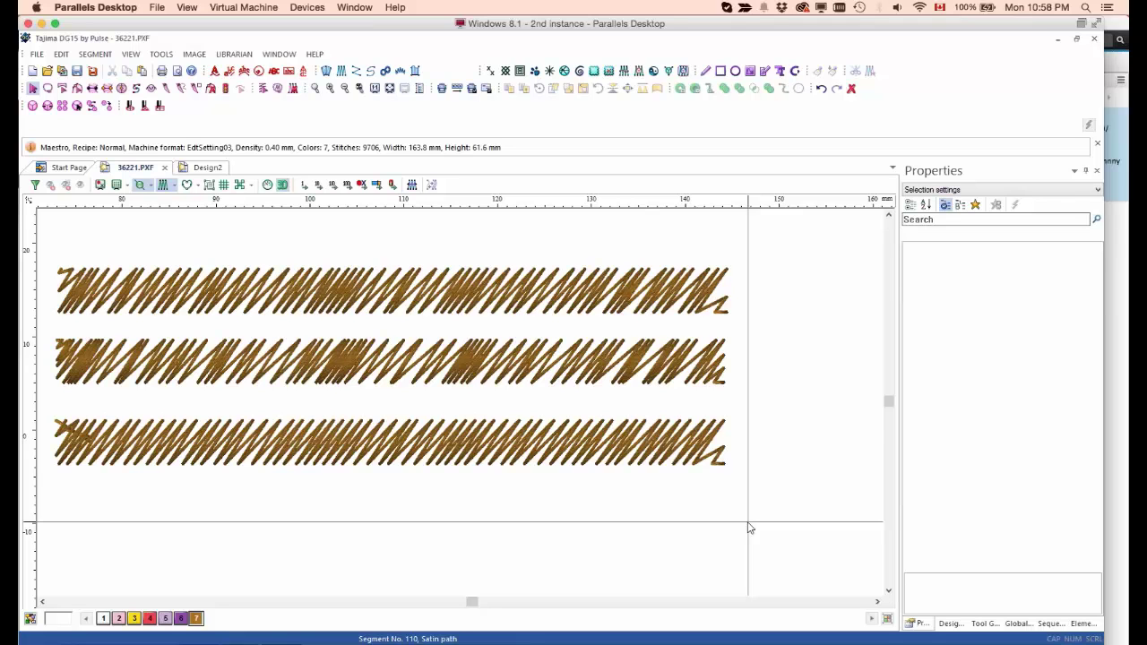
# Step: Copy the random satin border of the butterfly's upper-left wing into the empty area beside the butterfly, below the satin bars
pyautogui.scroll(-2, 679, 548)
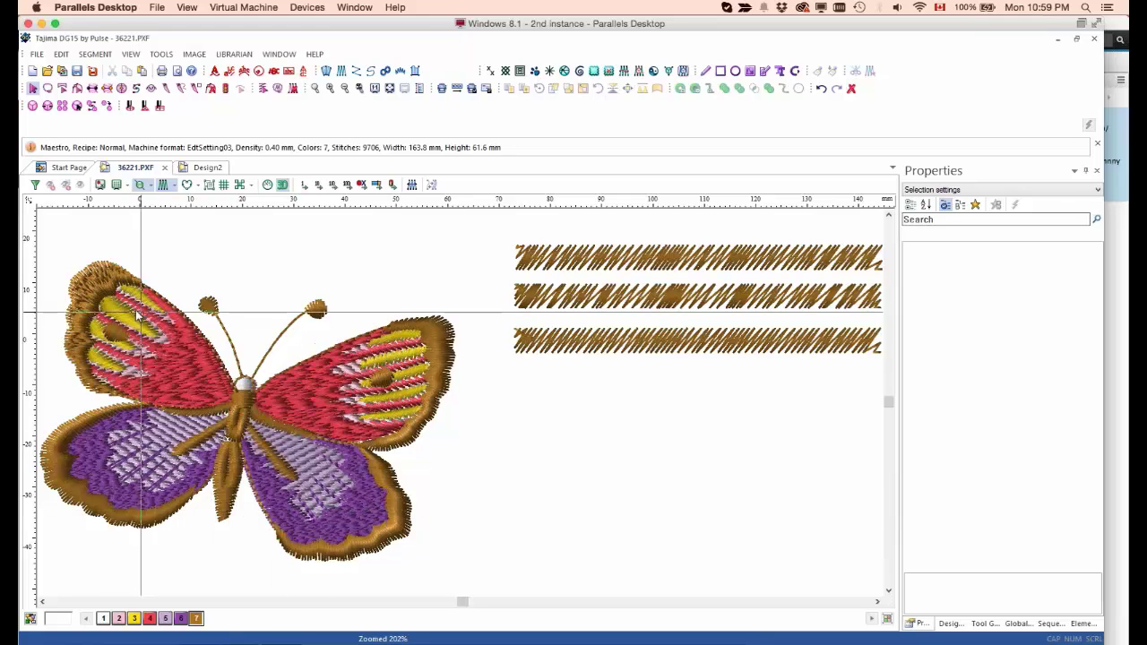
pyautogui.click(99, 259)
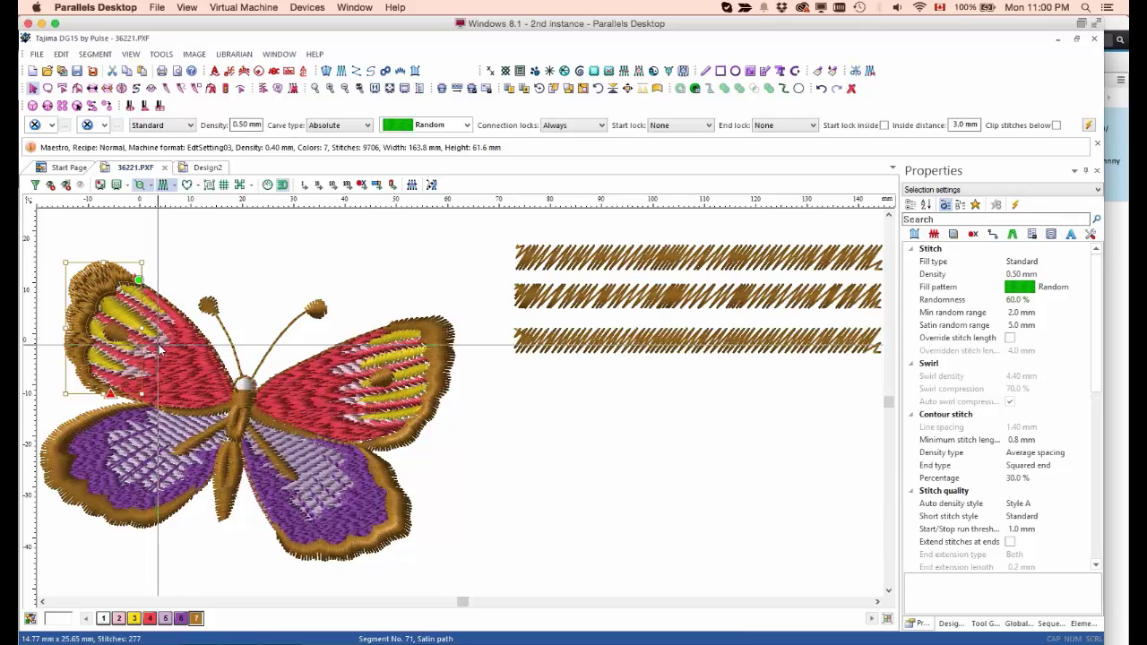
pyautogui.moveTo(159, 344); pyautogui.dragTo(512, 454)
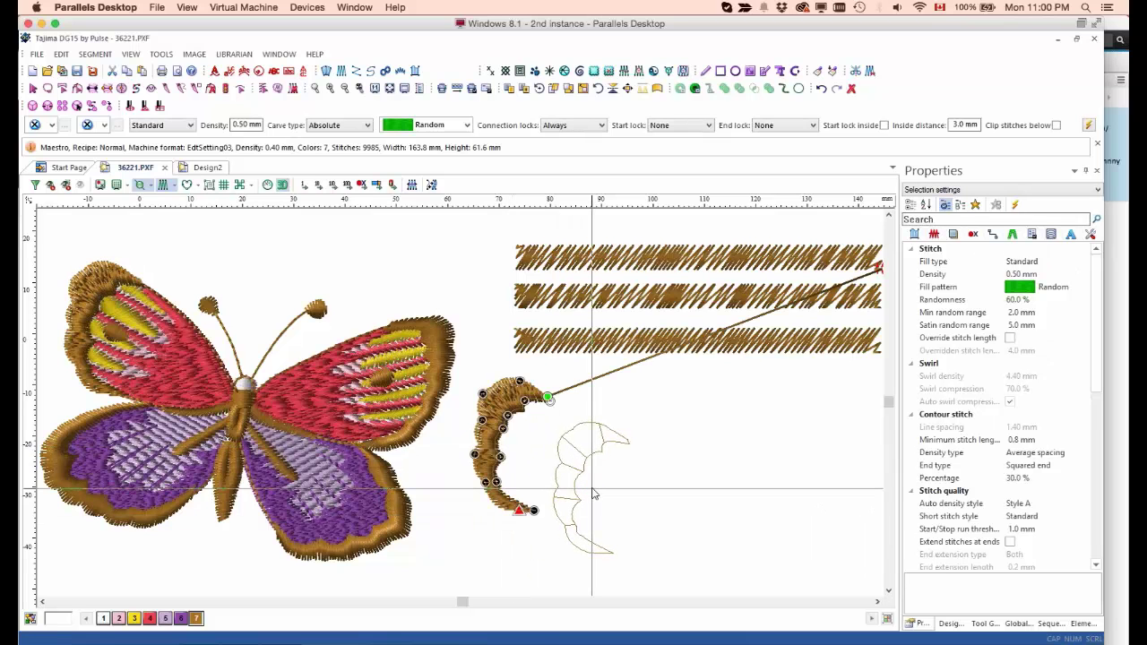
pyautogui.press('Escape')
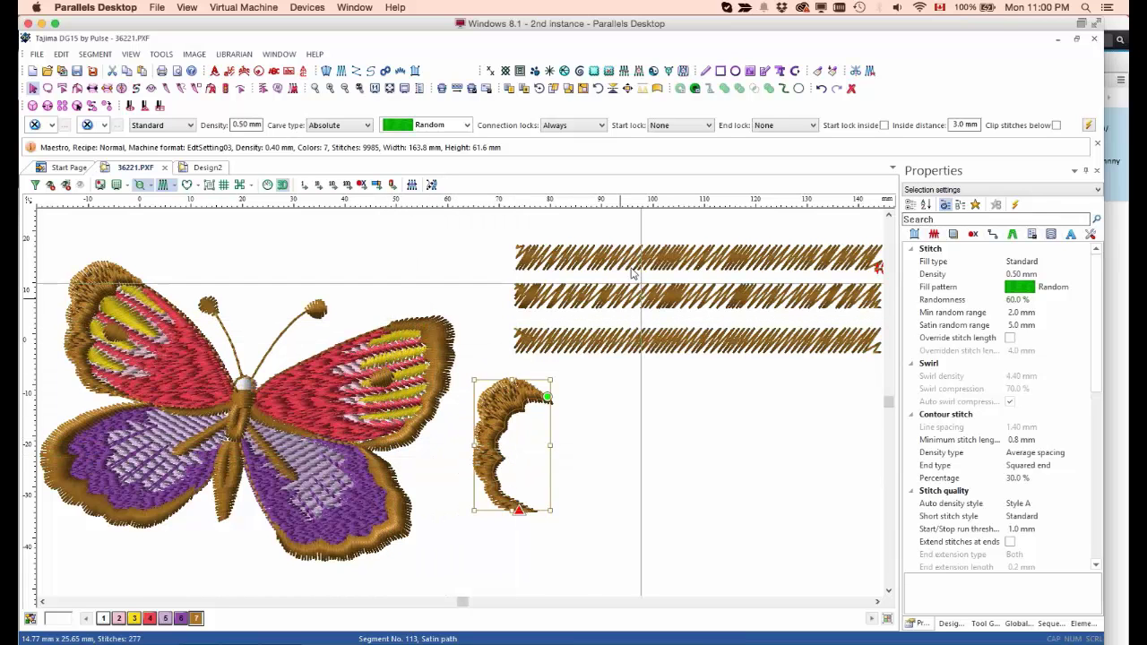
# Step: Reflect the copied wing border horizontally about its vertical centre axis, without copying the reflection
pyautogui.click(615, 91)
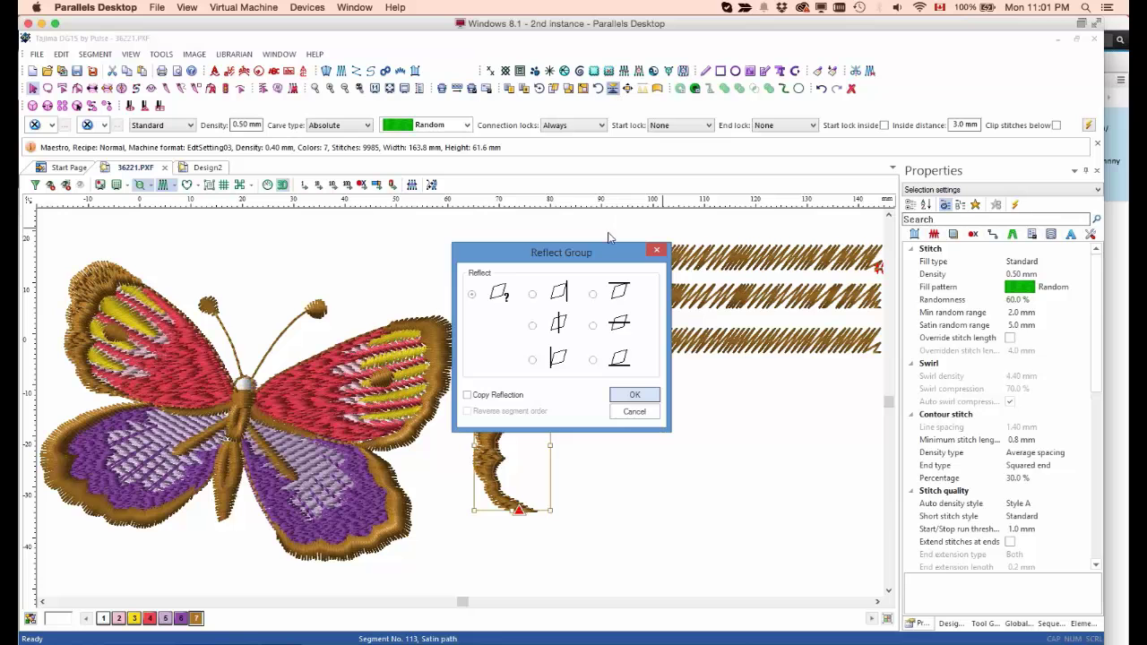
pyautogui.moveTo(609, 257); pyautogui.dragTo(611, 201)
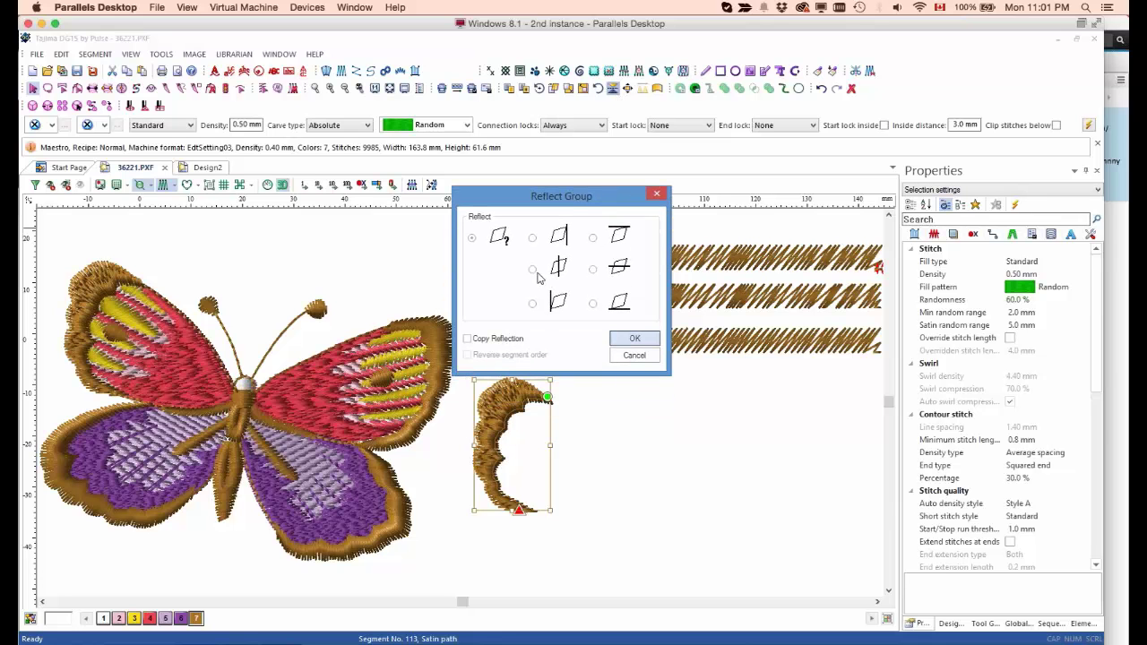
pyautogui.click(633, 338)
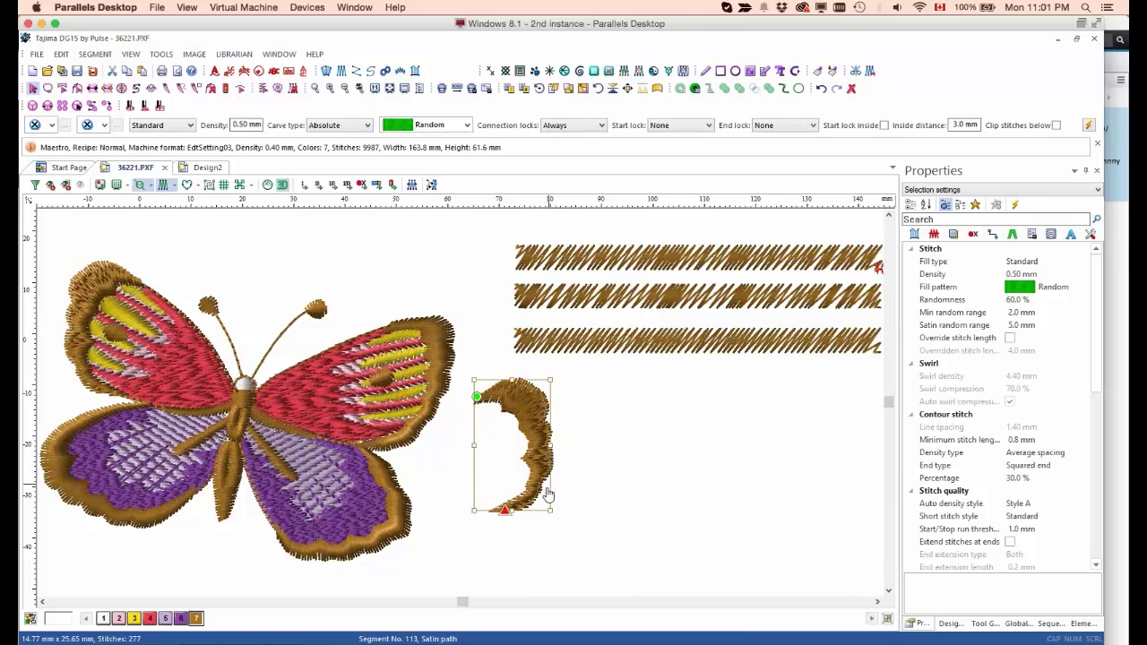
# Step: Move the mirrored border onto the upper-right wing, rotating and resizing it to about 18.08 by 26.30 mm to match the wing's edge
pyautogui.moveTo(513, 491)
pyautogui.mouseDown()
pyautogui.moveTo(422, 409)
pyautogui.moveTo(512, 491)
pyautogui.mouseUp()
pyautogui.moveTo(390, 438); pyautogui.dragTo(319, 375)
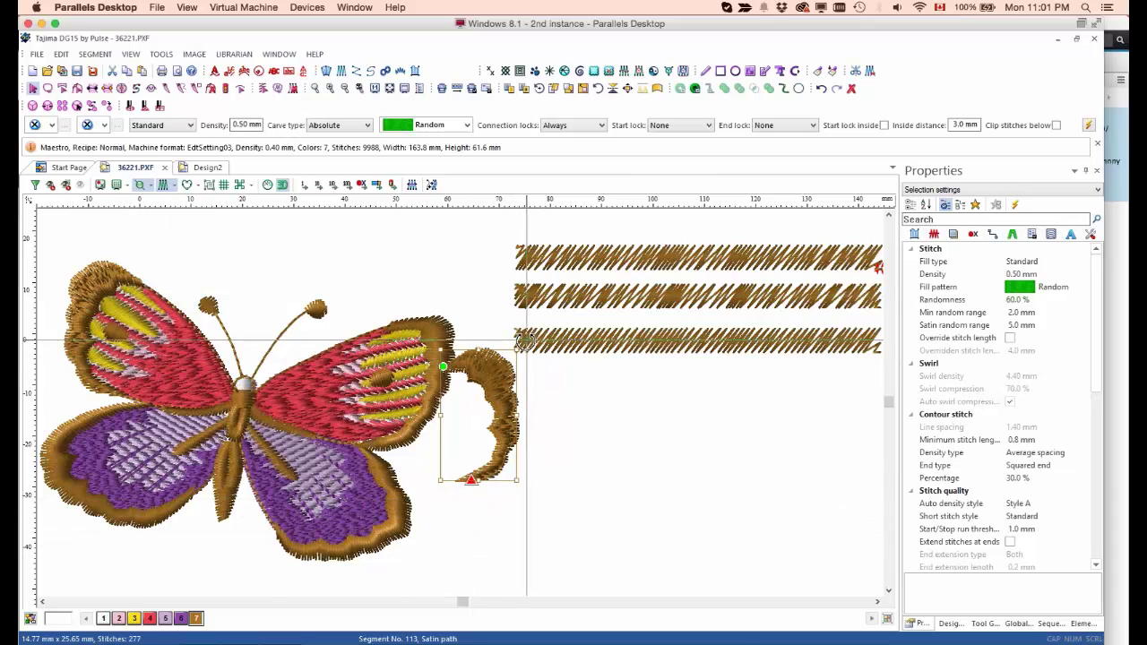
pyautogui.moveTo(524, 339); pyautogui.dragTo(540, 371)
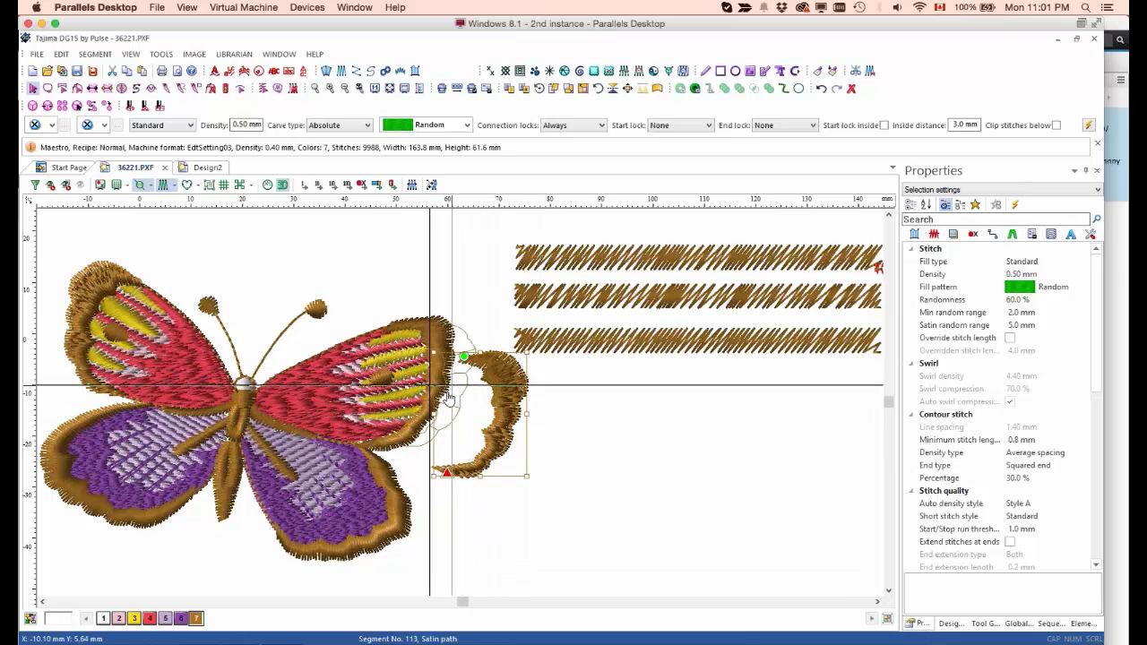
pyautogui.moveTo(445, 396); pyautogui.dragTo(423, 324)
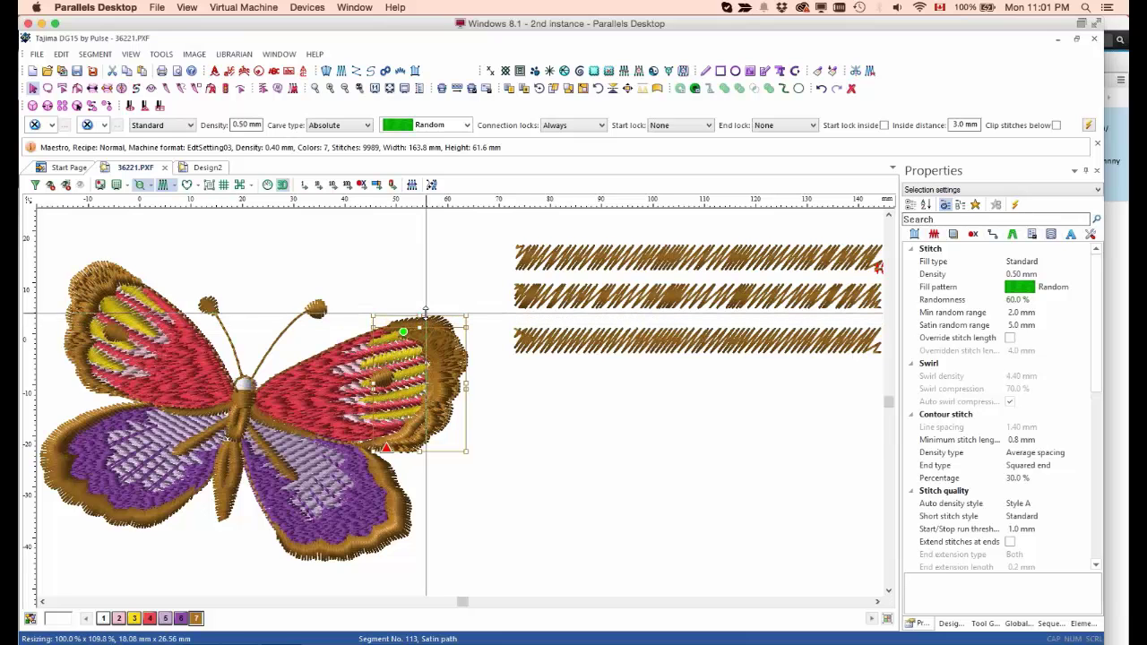
pyautogui.moveTo(426, 313); pyautogui.dragTo(419, 453)
pyautogui.click(453, 461)
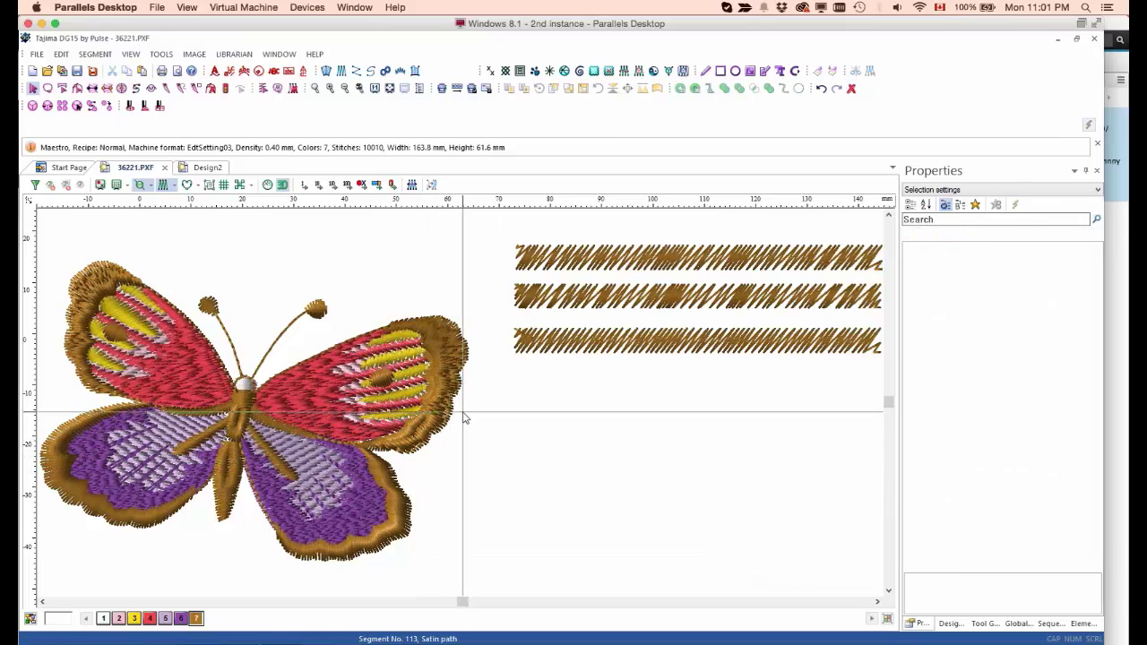
# Step: Move the mirrored border copy off the upper-right wing into the empty area beside the butterfly
pyautogui.click(423, 455)
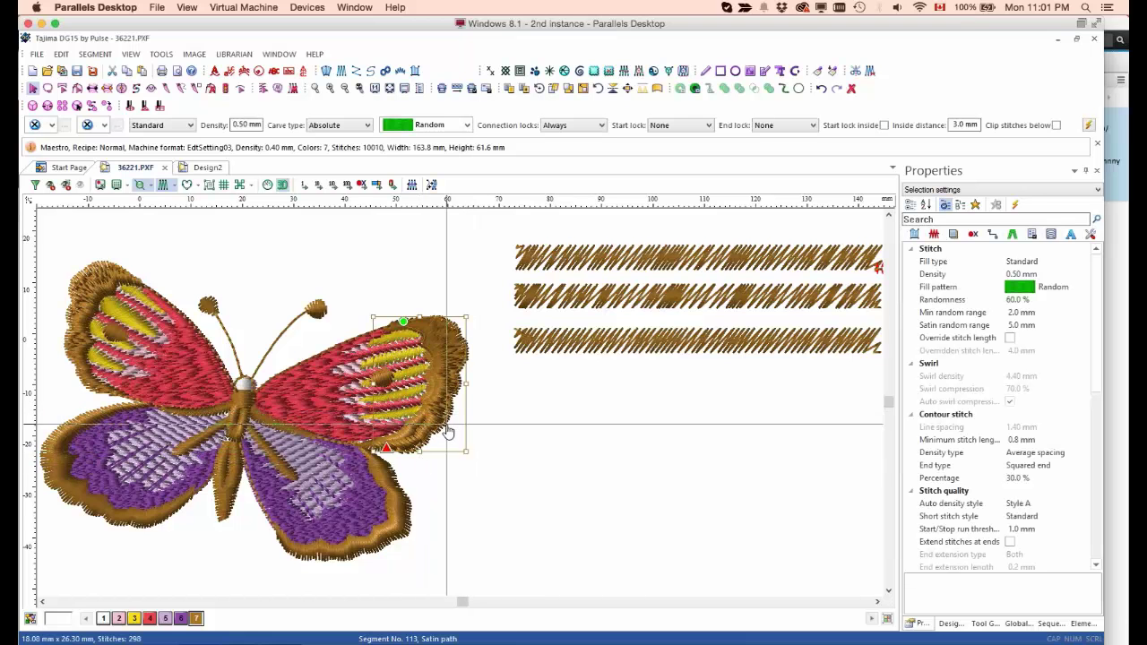
pyautogui.moveTo(455, 430)
pyautogui.mouseDown()
pyautogui.moveTo(511, 448)
pyautogui.moveTo(466, 440)
pyautogui.mouseUp()
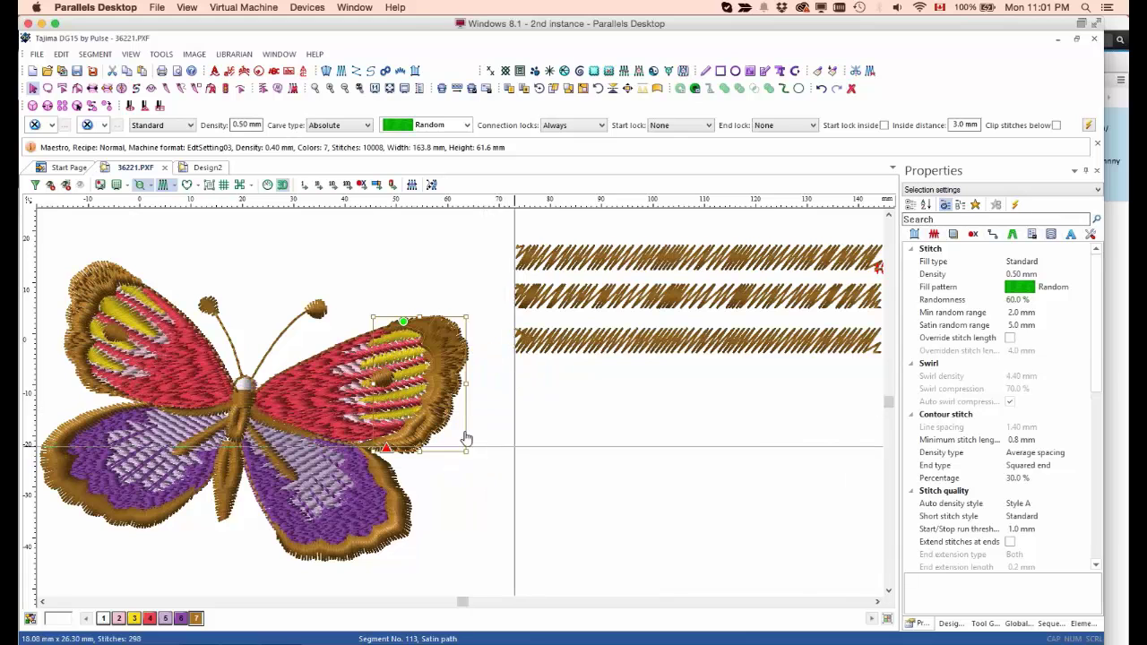
pyautogui.moveTo(383, 352); pyautogui.dragTo(460, 380)
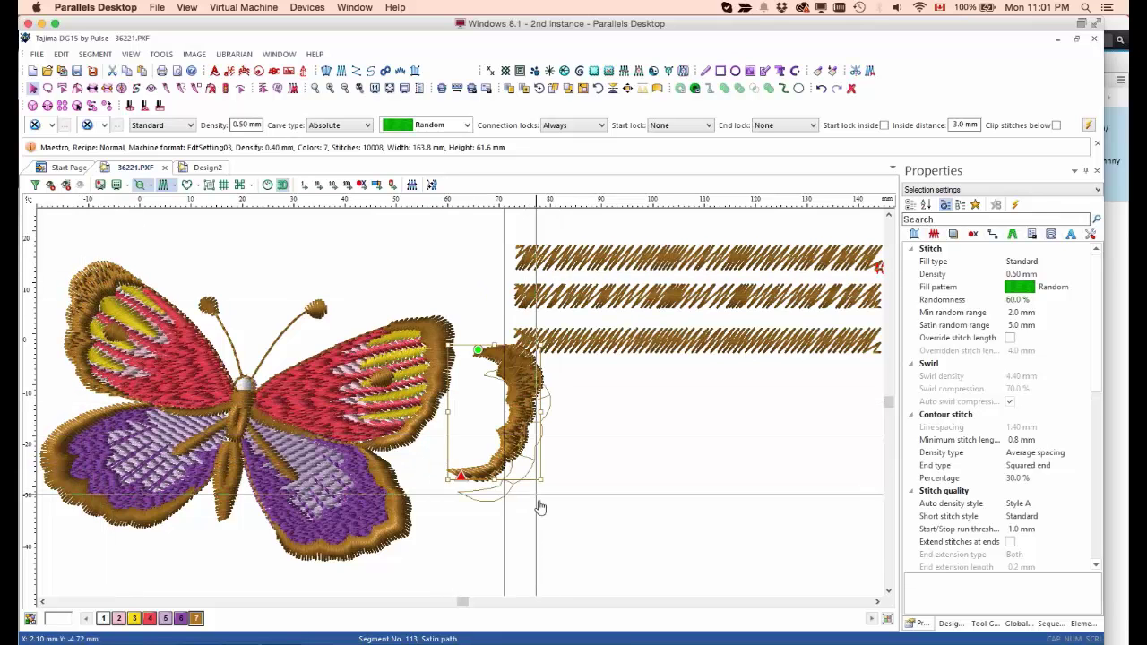
pyautogui.moveTo(638, 564); pyautogui.dragTo(641, 570)
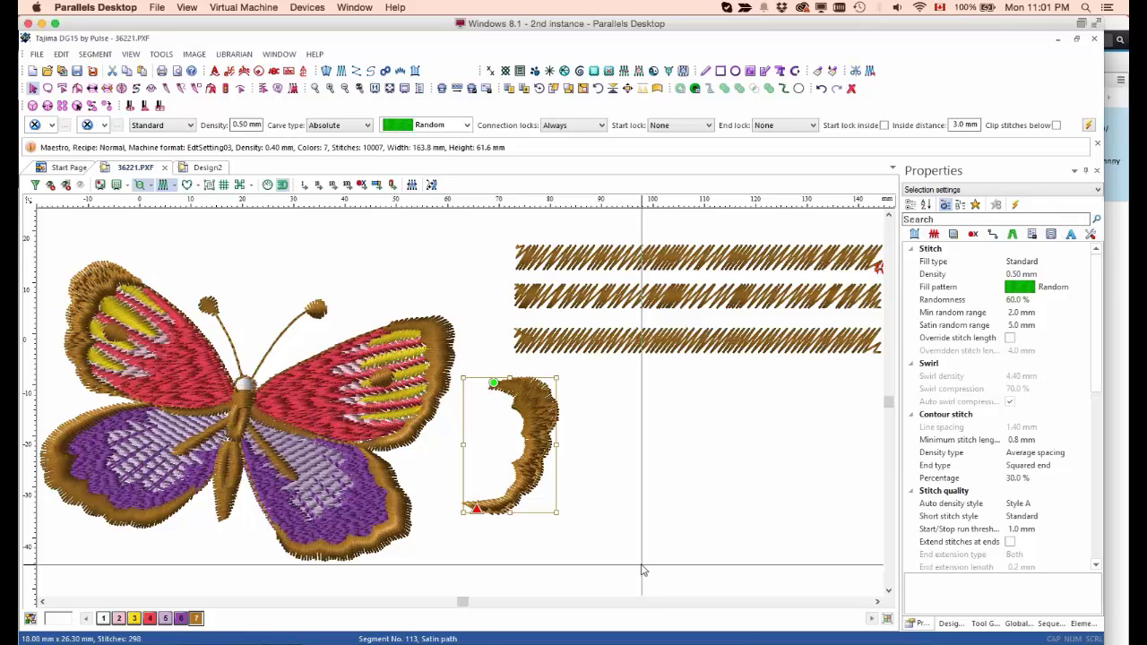
# Step: Copy the segment settings of the upper-left wing's random border onto the upper-right wing's original satin border and show the segment sequence
pyautogui.click(106, 270)
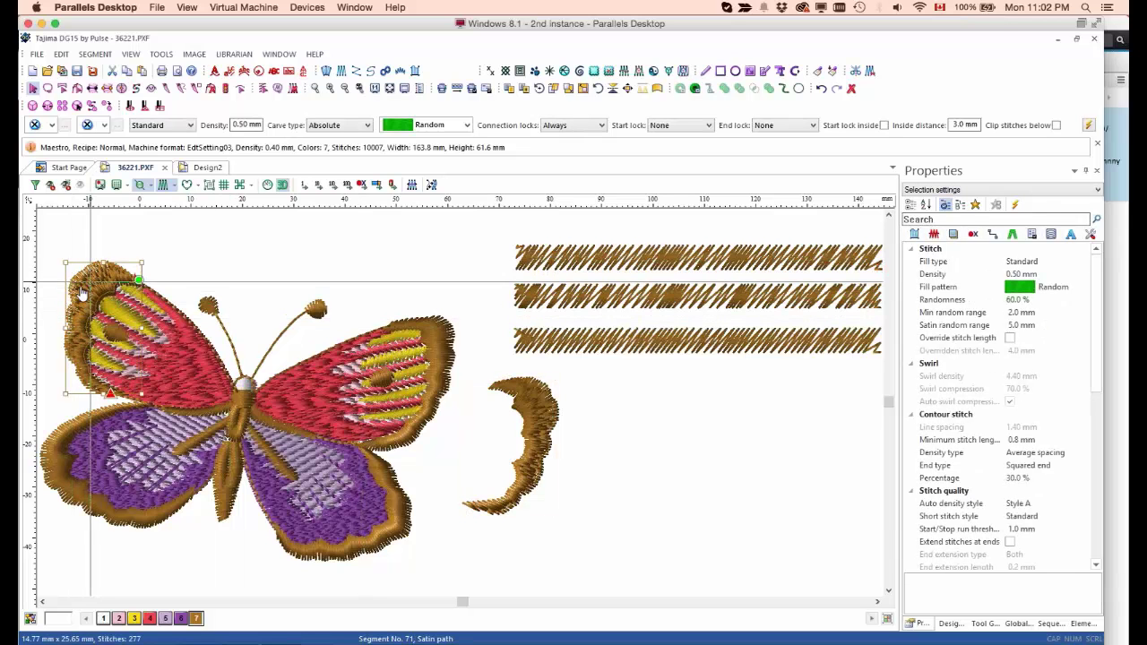
pyautogui.click(816, 71)
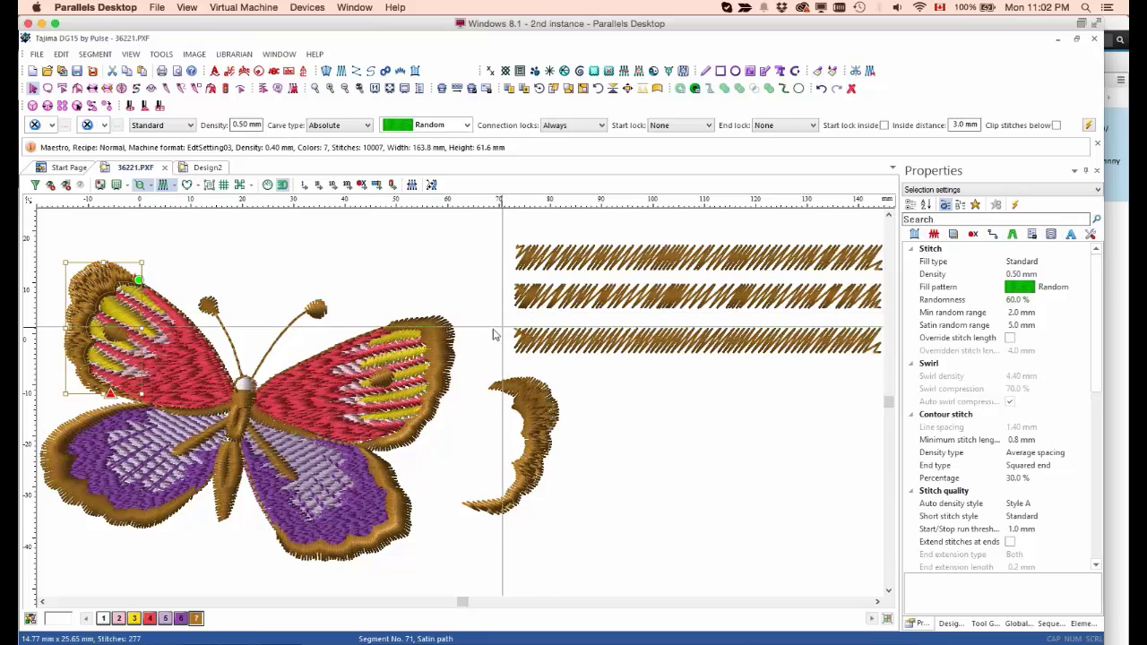
pyautogui.click(457, 343)
pyautogui.click(457, 344)
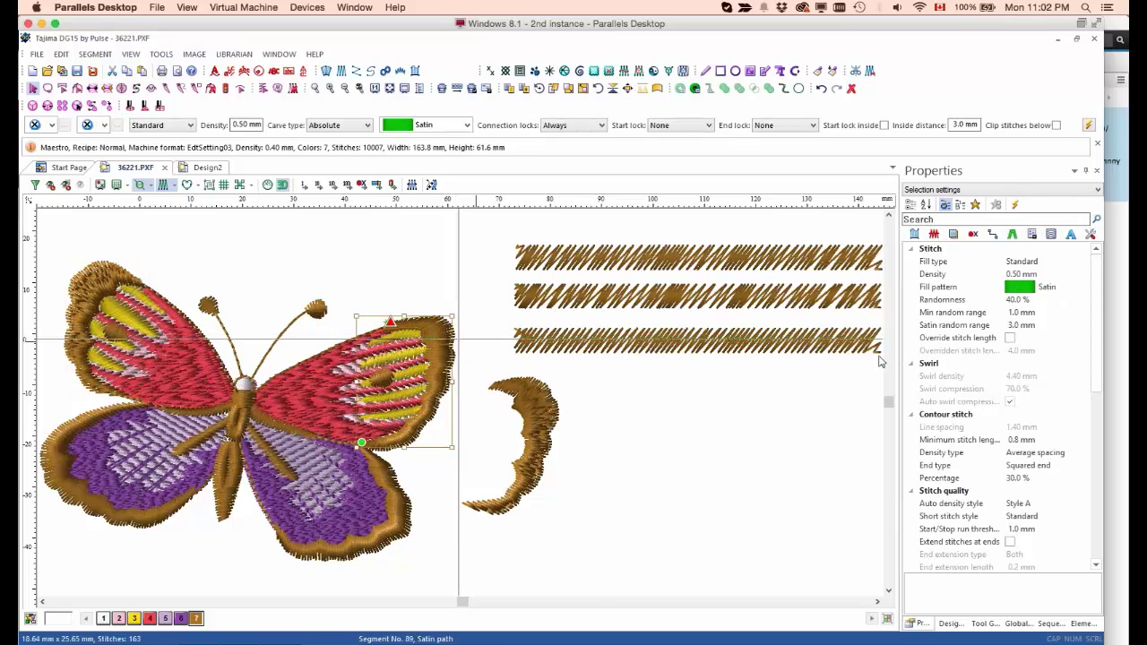
pyautogui.click(1049, 624)
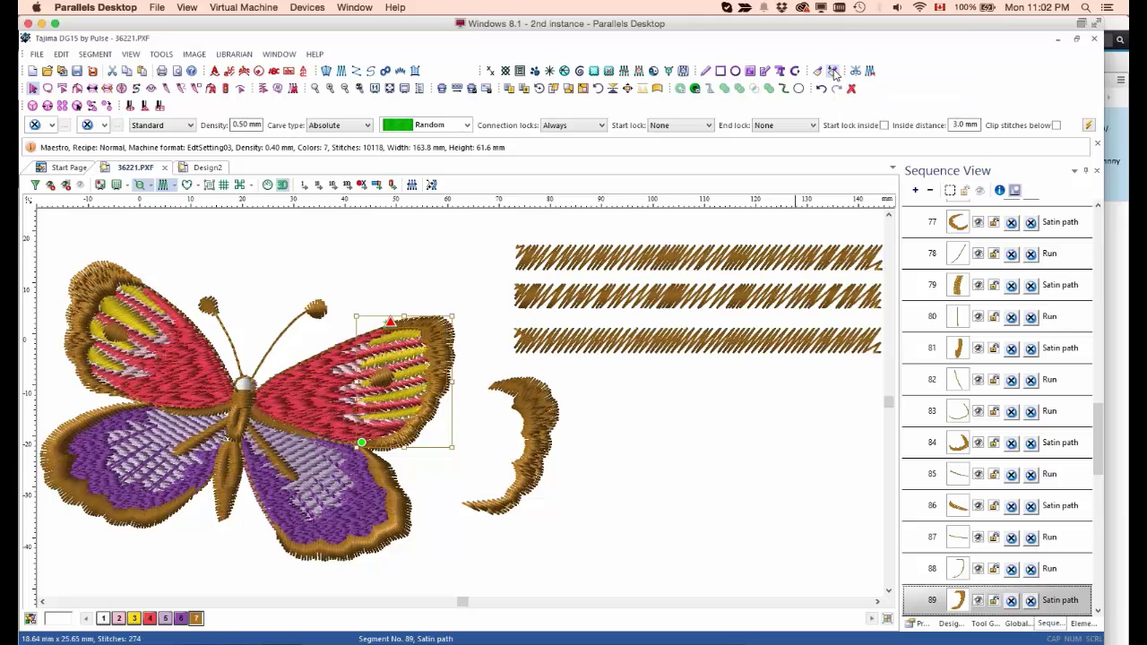
# Step: Deselect the wing border and close both open designs, 36221.PXF and Design2, without saving changes
pyautogui.click(591, 457)
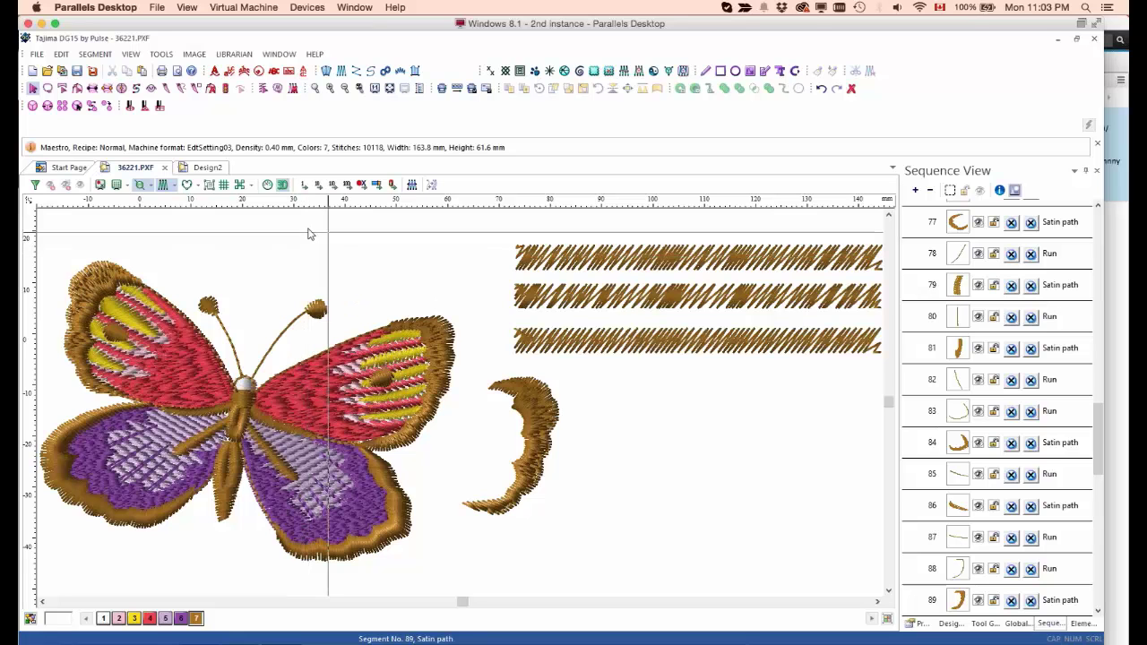
pyautogui.click(165, 171)
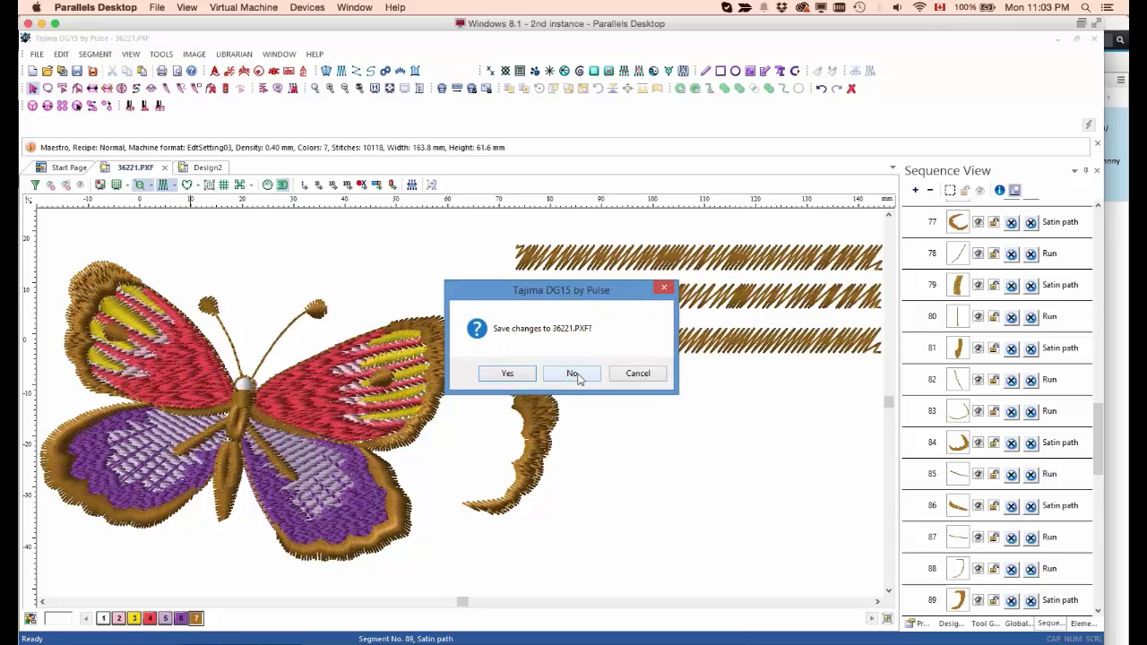
pyautogui.click(574, 373)
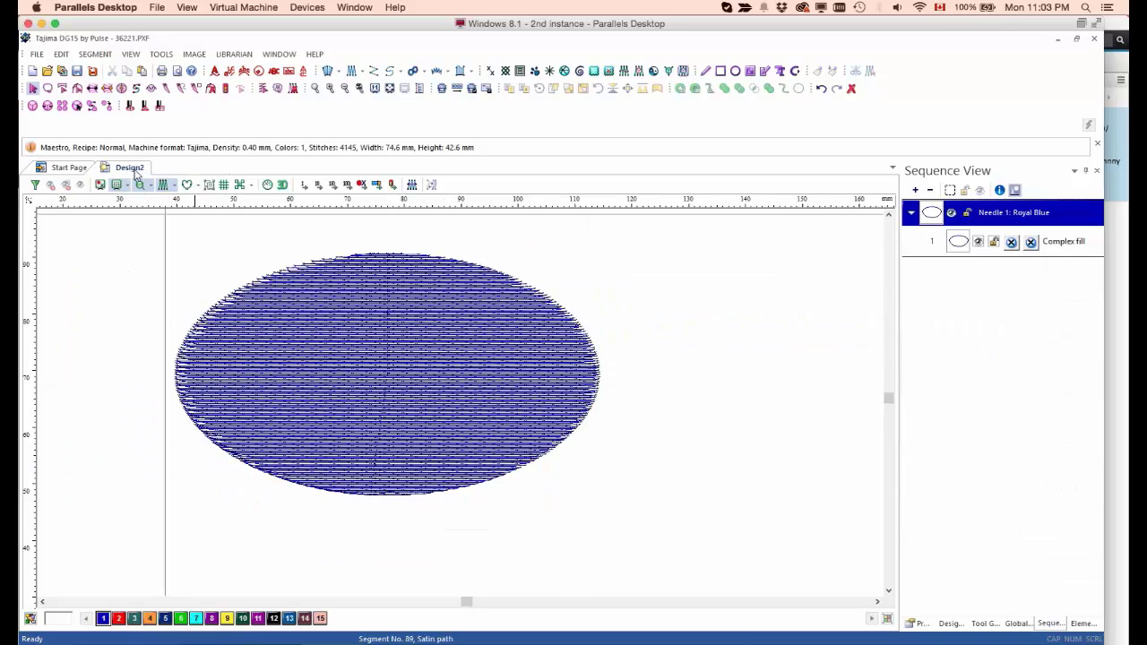
pyautogui.click(157, 167)
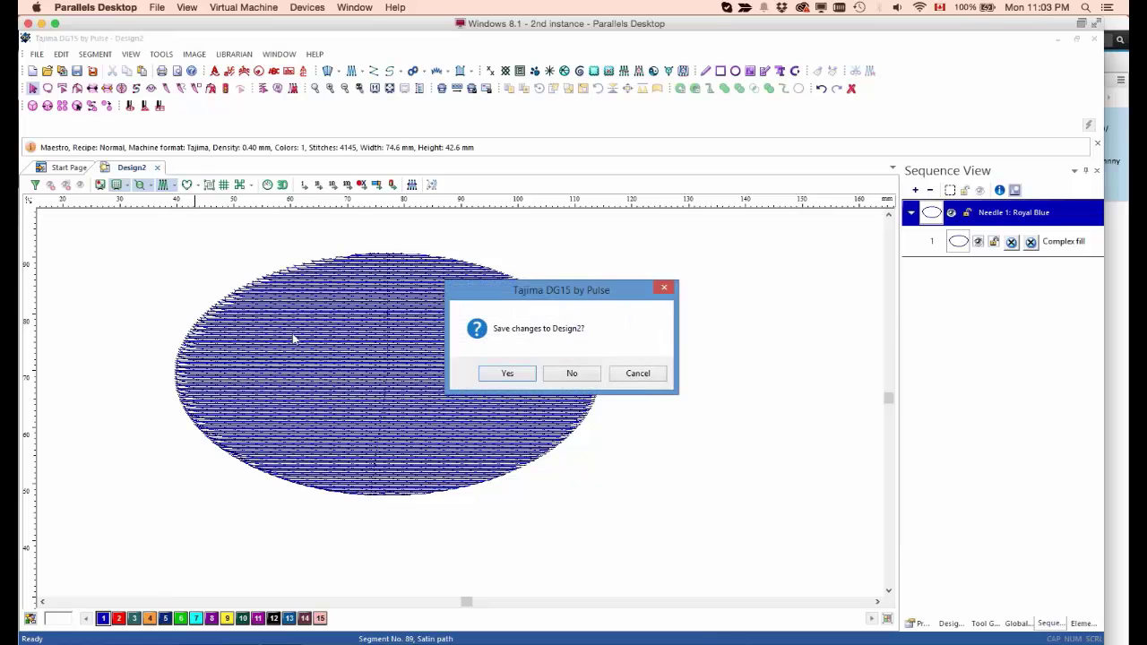
pyautogui.click(578, 372)
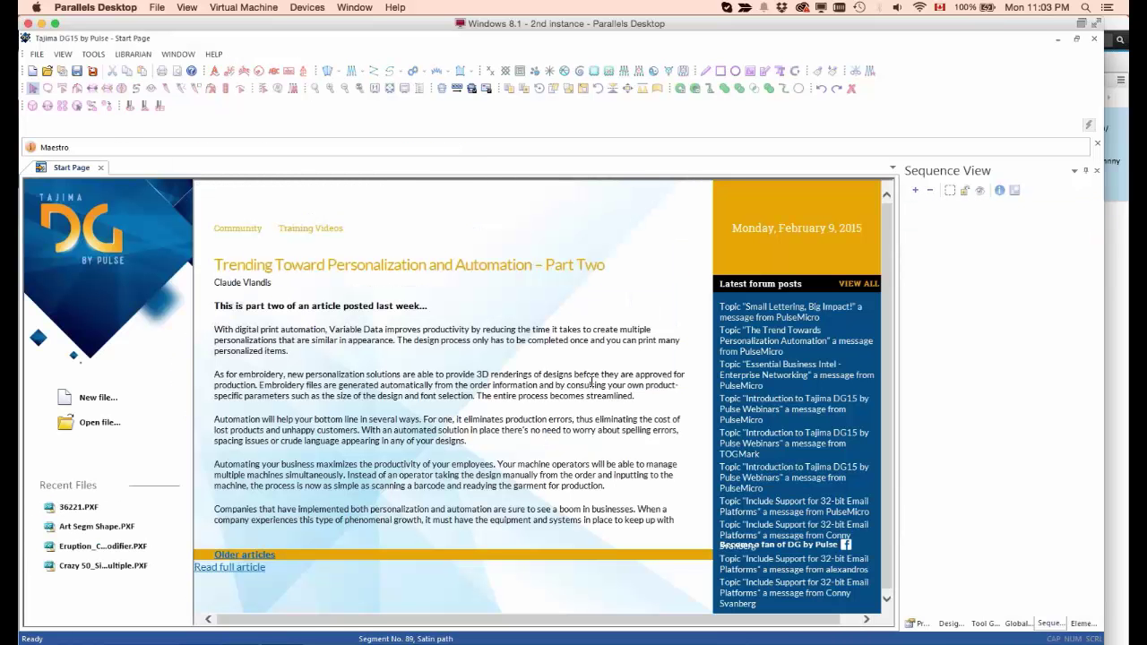
# Step: Create a new blank design, and open Art Segm Shape.PXF from the Complex Modifier folder in Designs for V.15 Demo
pyautogui.click(33, 72)
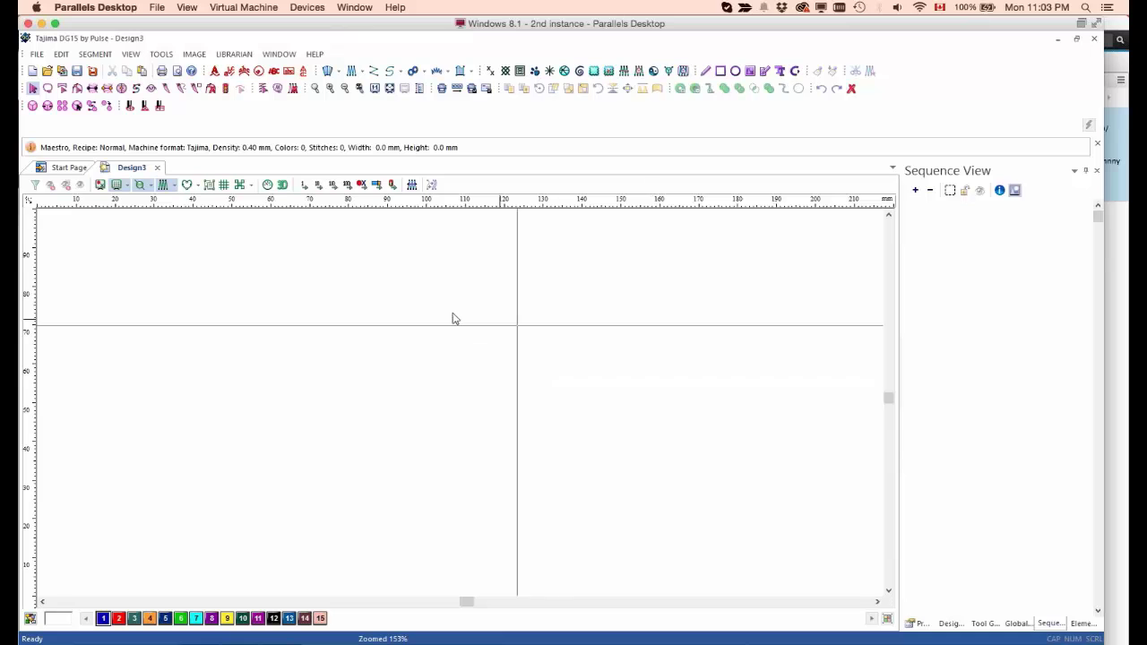
pyautogui.click(48, 72)
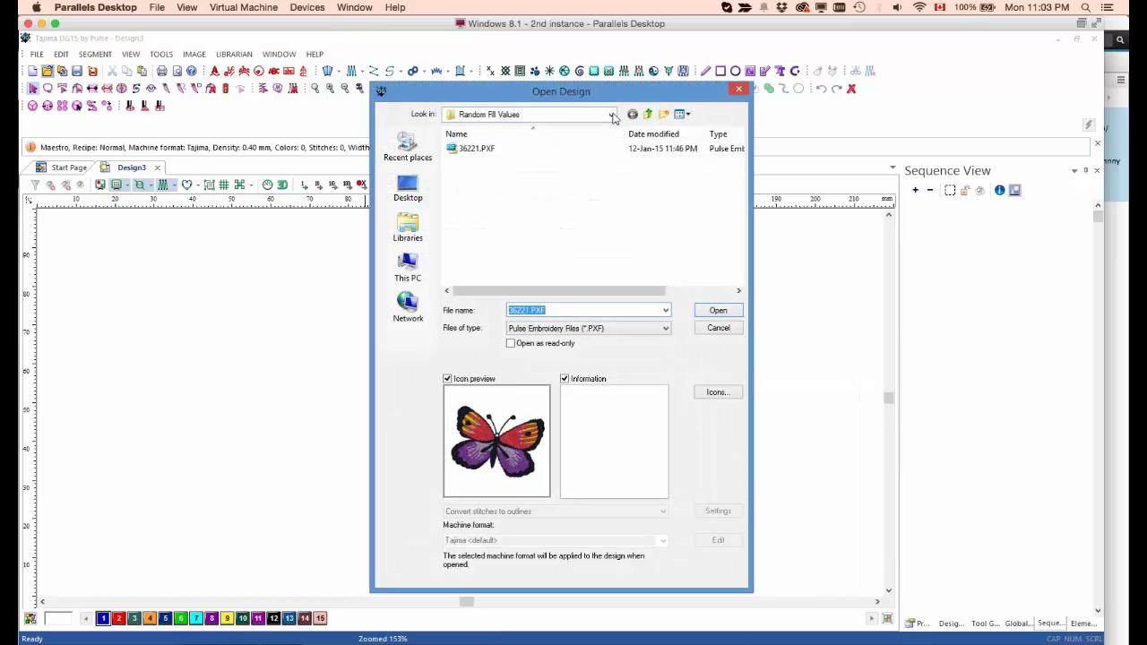
pyautogui.click(611, 114)
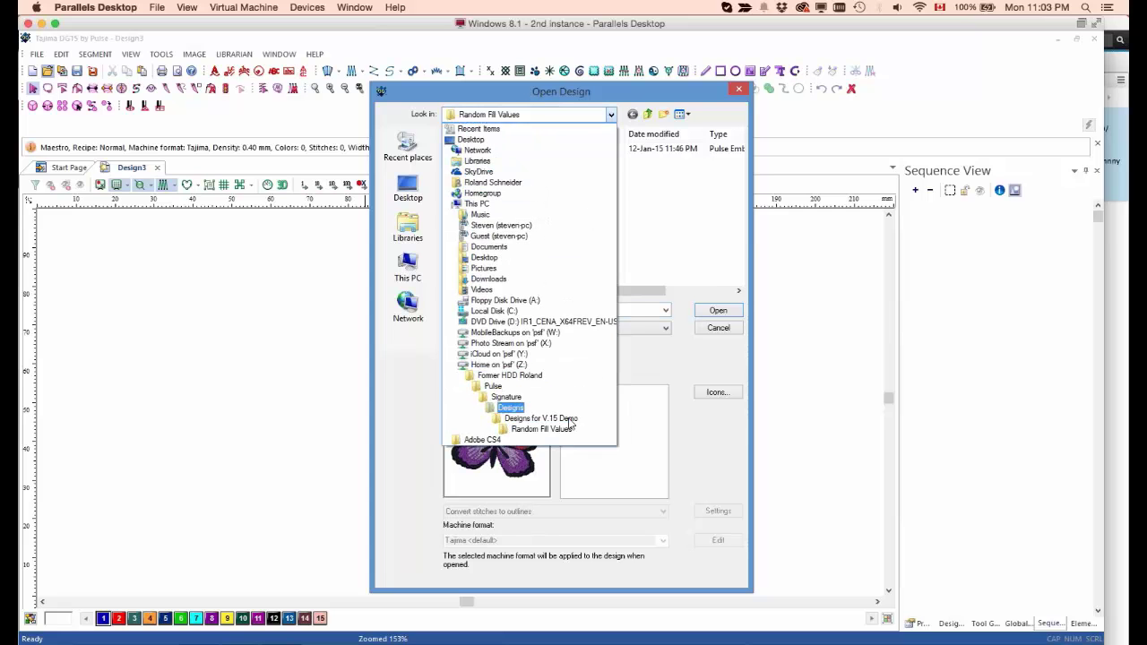
pyautogui.click(573, 418)
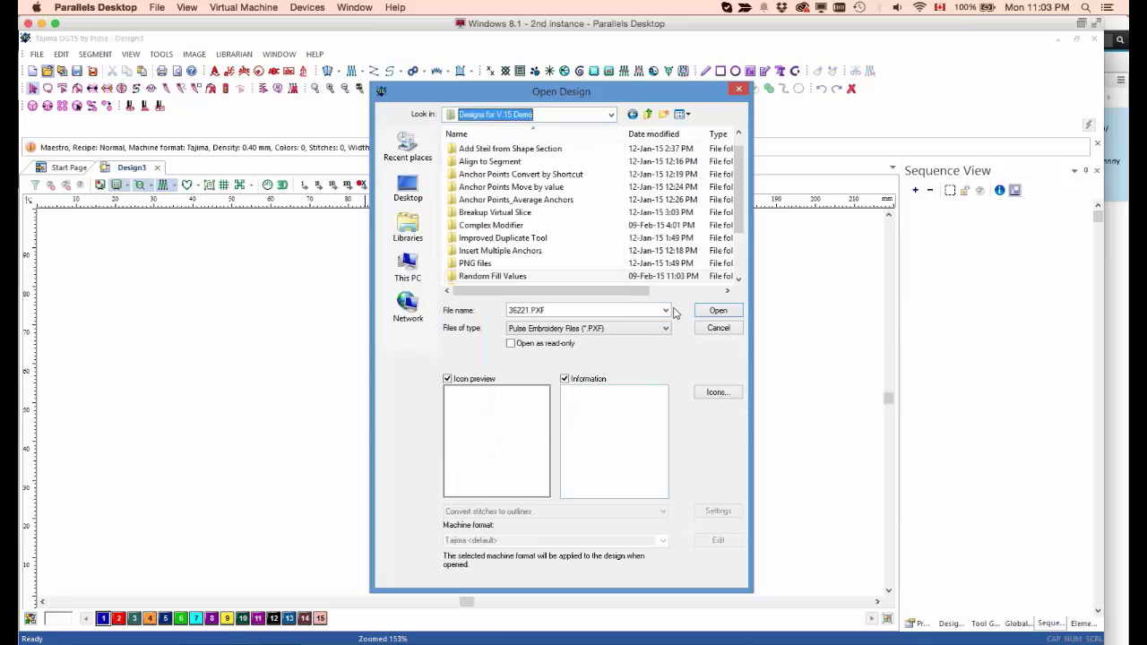
pyautogui.doubleClick(500, 225)
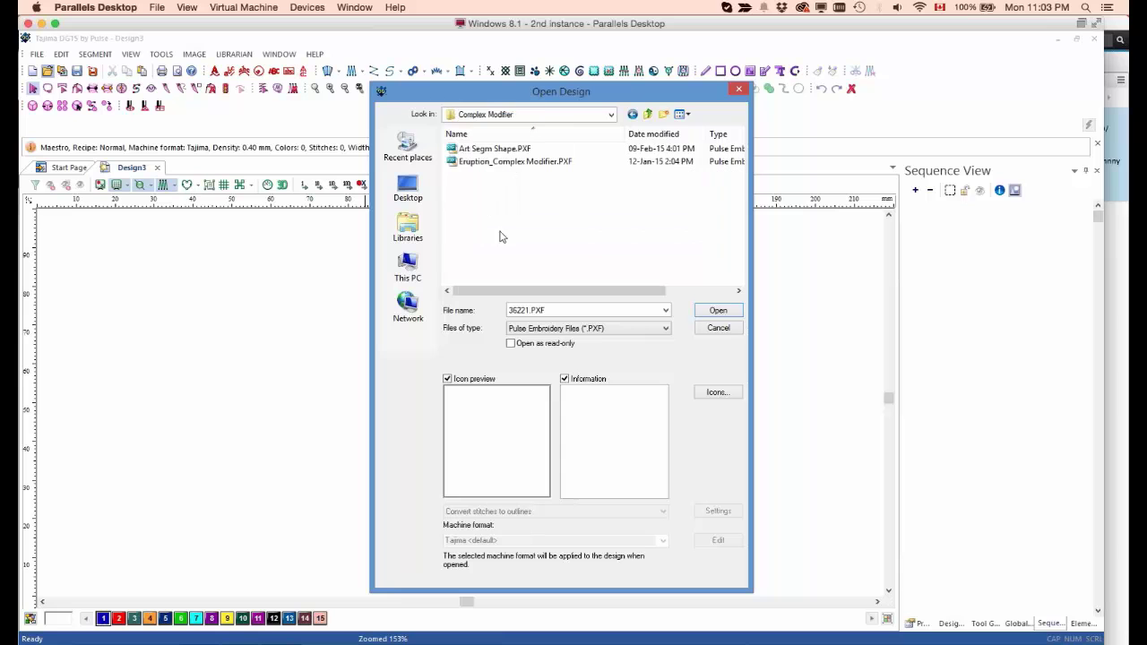
pyautogui.click(531, 162)
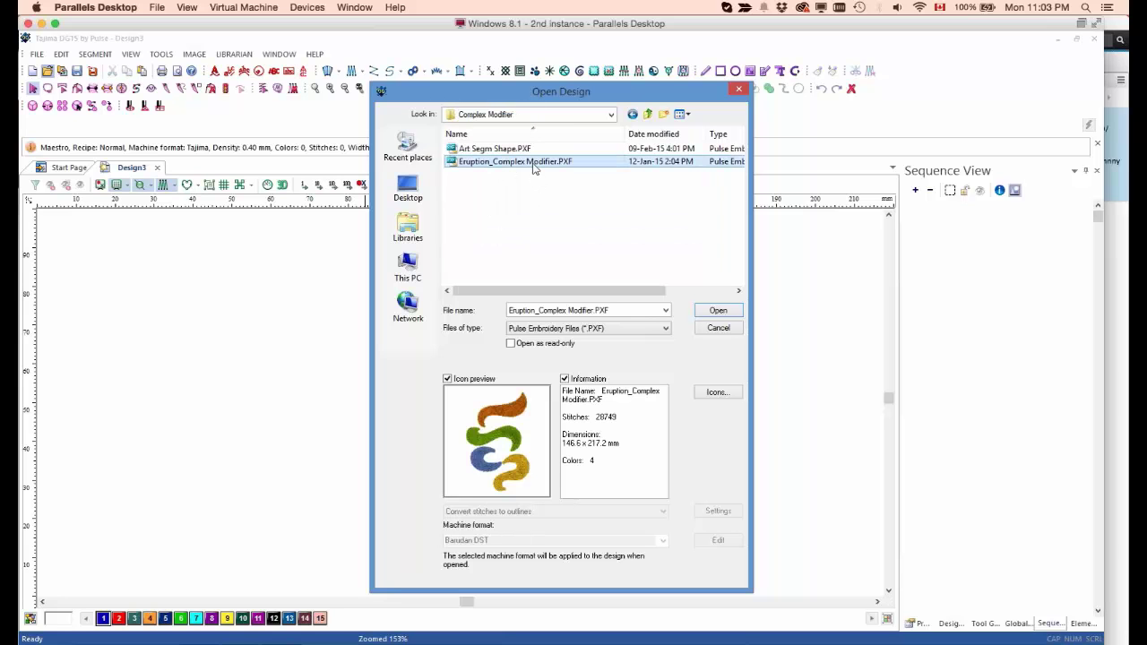
pyautogui.click(527, 151)
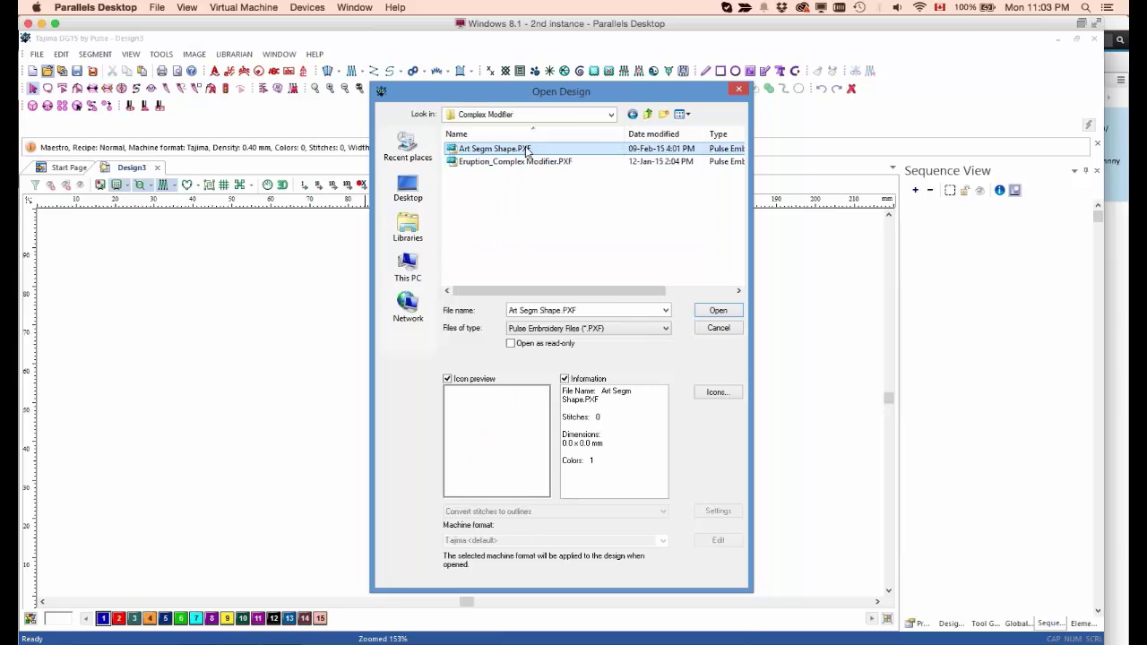
pyautogui.click(708, 313)
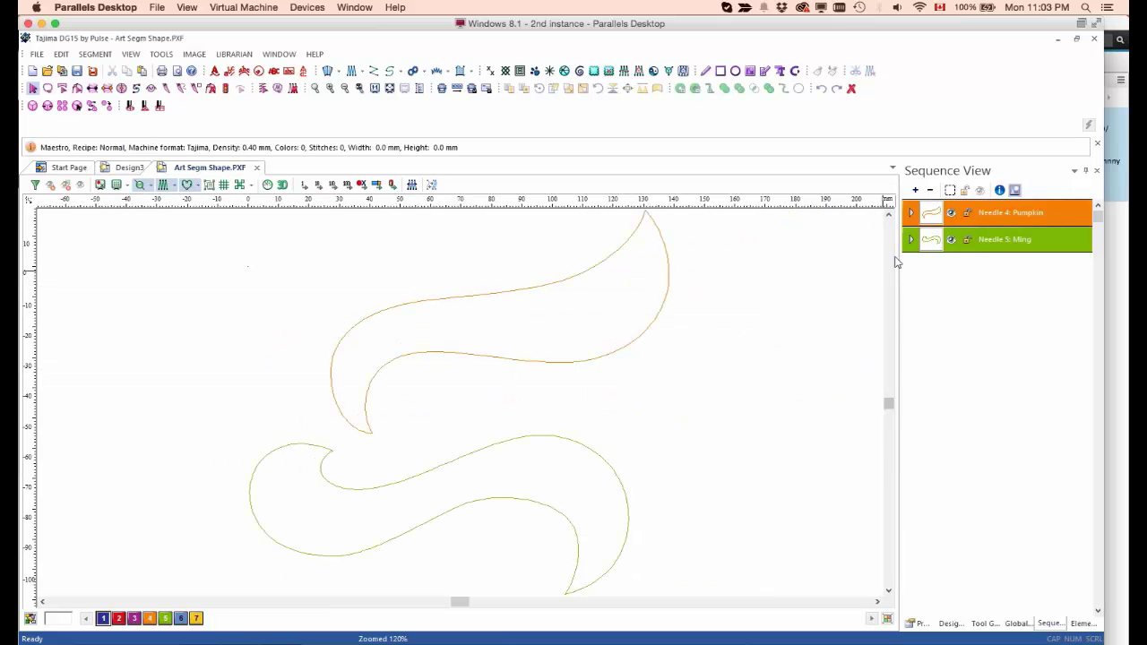
# Step: Expand the Pumpkin and Ming needle groups in the sequence and delete the second, duplicate Artwork segment from each
pyautogui.click(910, 215)
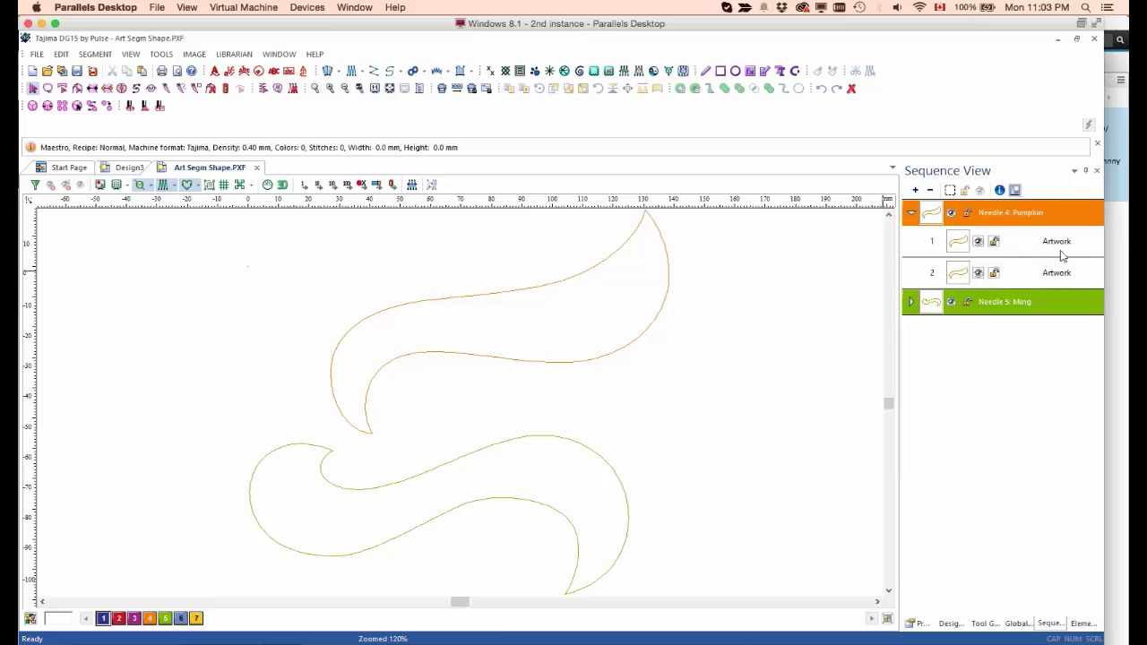
pyautogui.click(911, 302)
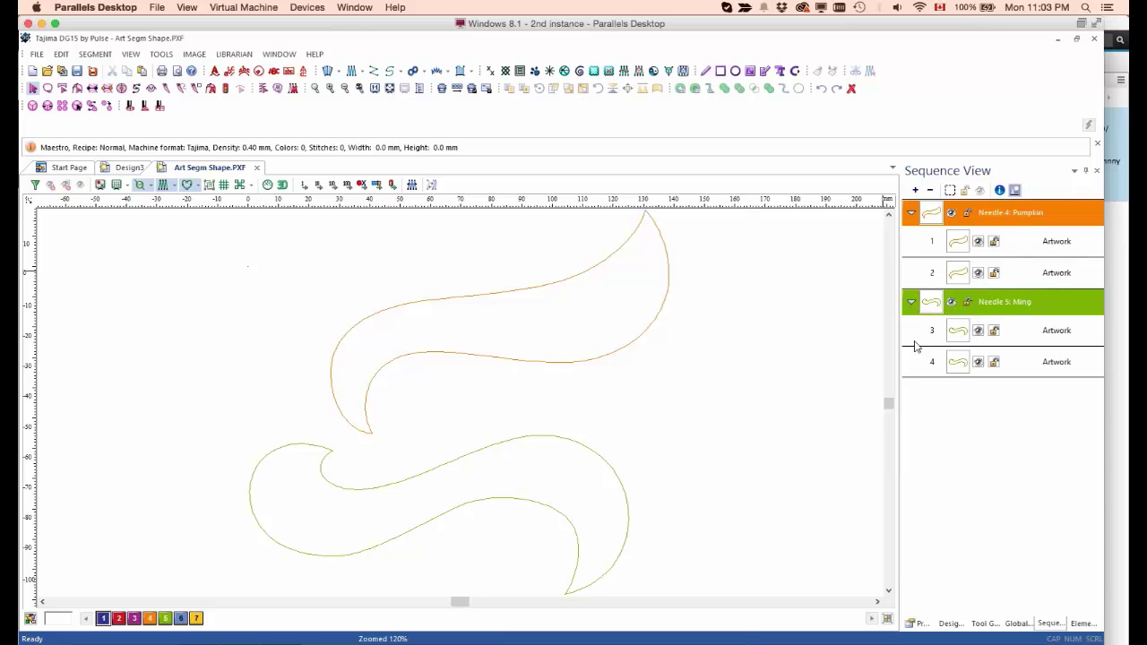
pyautogui.click(1062, 281)
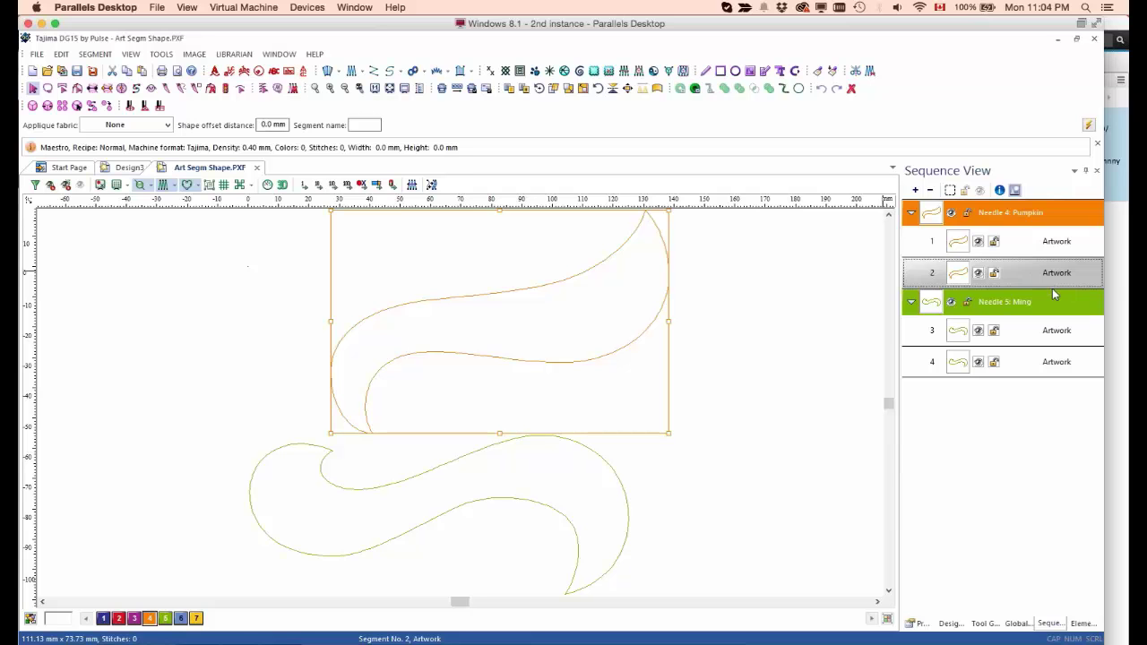
pyautogui.moveTo(1052, 293); pyautogui.dragTo(1053, 293)
pyautogui.click(1063, 334)
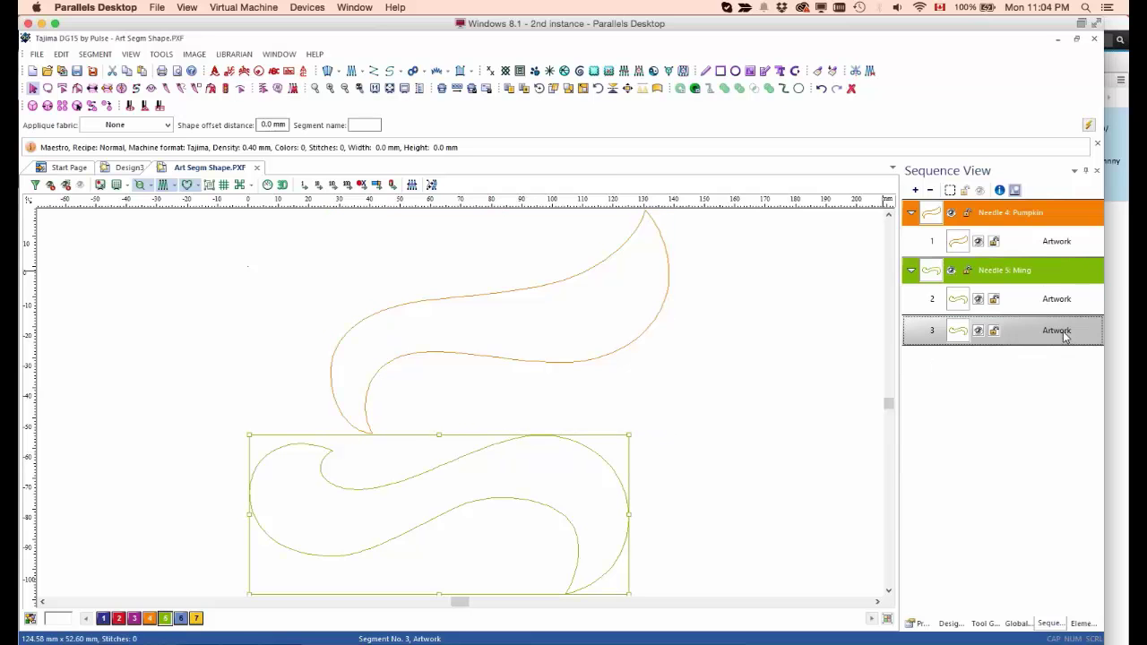
pyautogui.press('Delete')
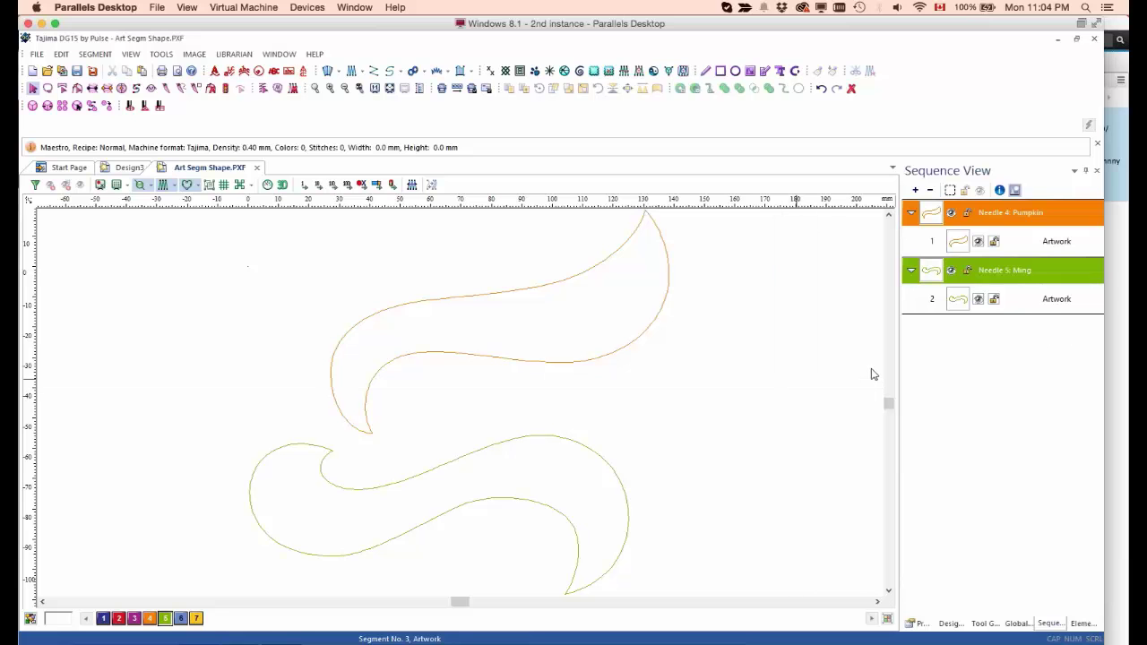
# Step: Convert the orange artwork outline to a complex fill and move its start point to the shape's lower-left tip
pyautogui.moveTo(322, 338); pyautogui.dragTo(376, 404)
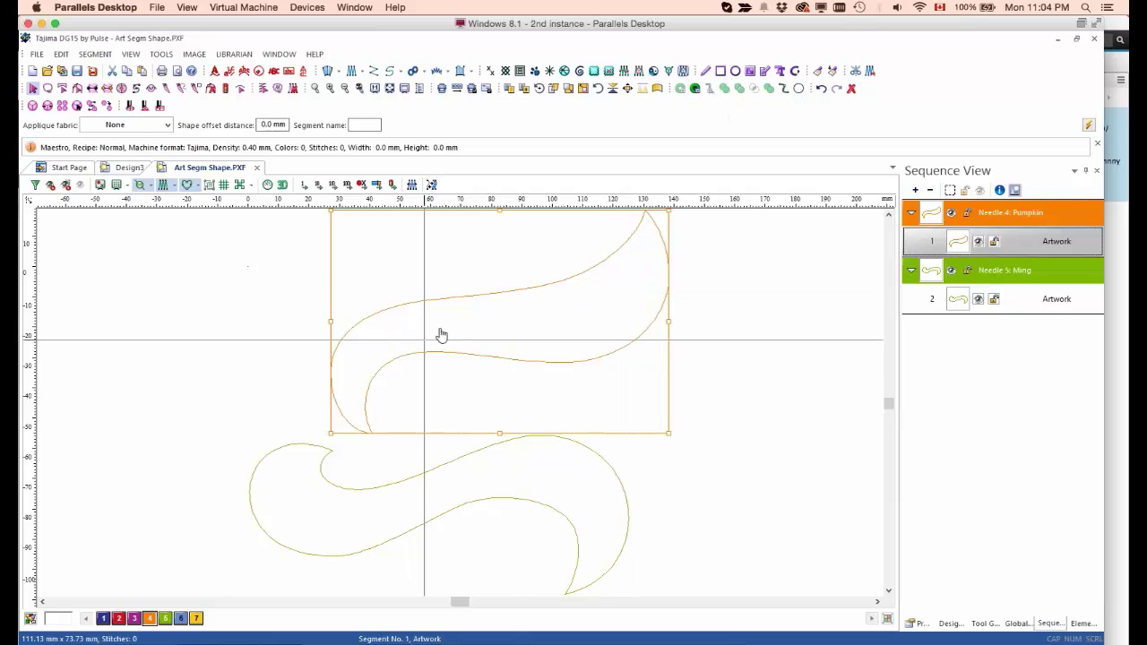
pyautogui.rightClick(483, 304)
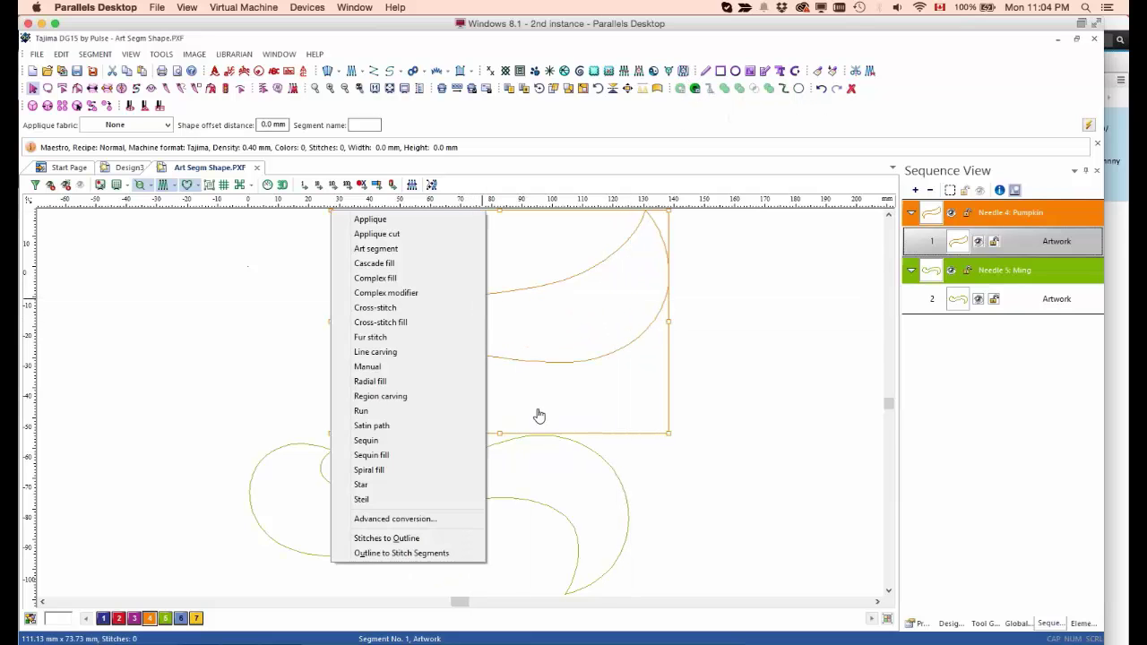
pyautogui.click(441, 284)
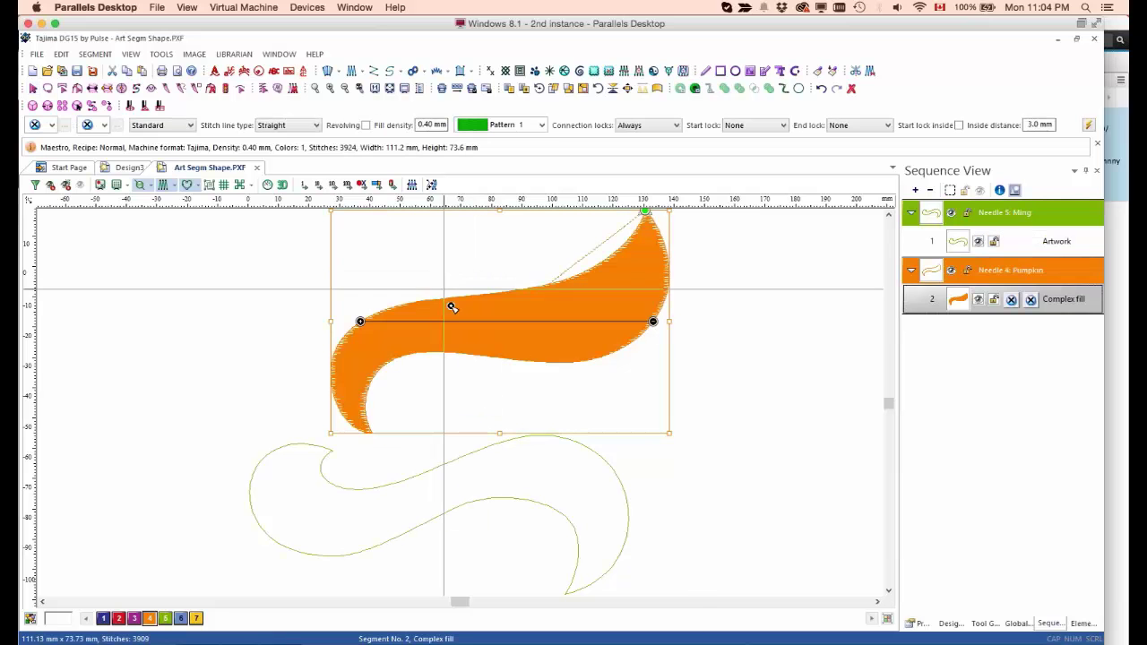
pyautogui.press('F2')
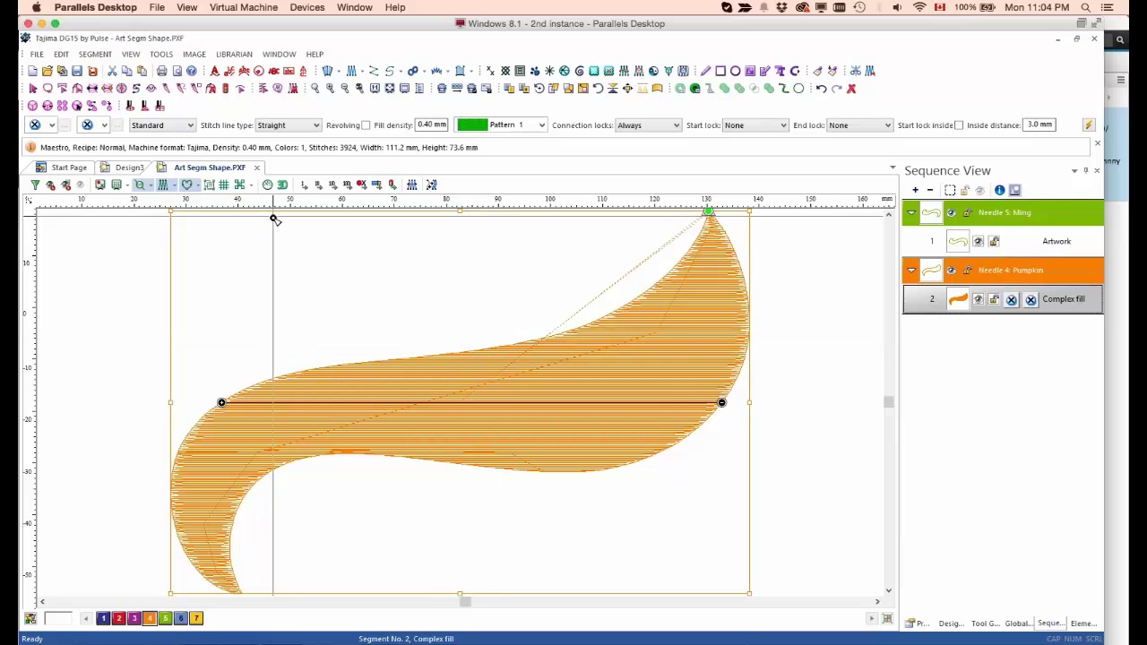
pyautogui.press('Escape')
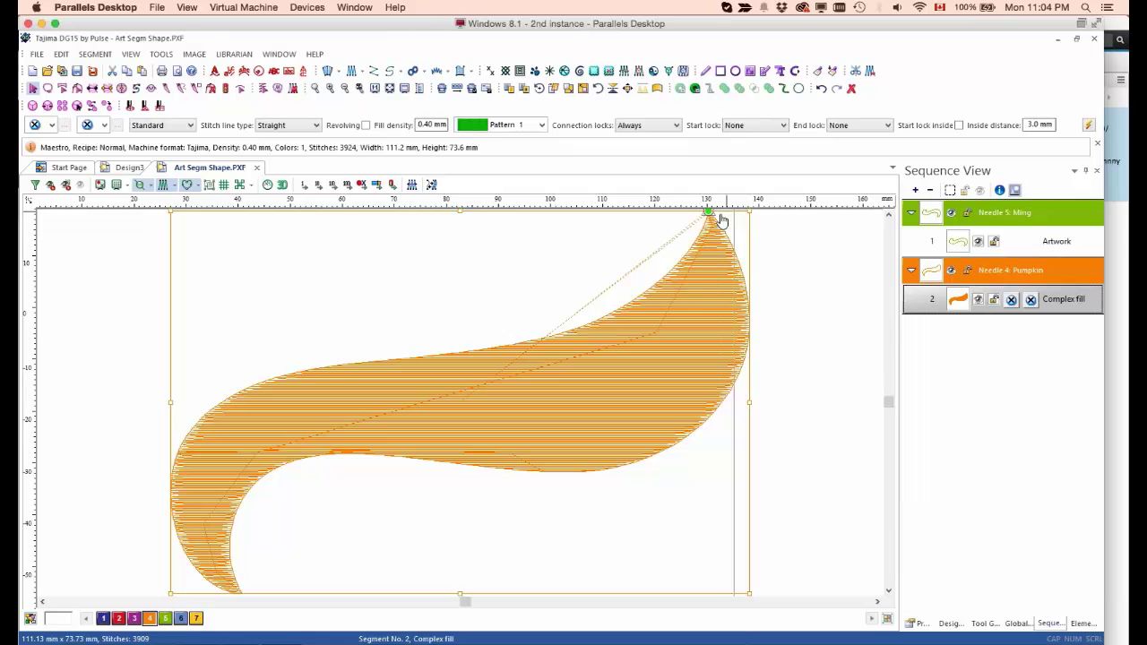
pyautogui.moveTo(709, 212); pyautogui.dragTo(241, 592)
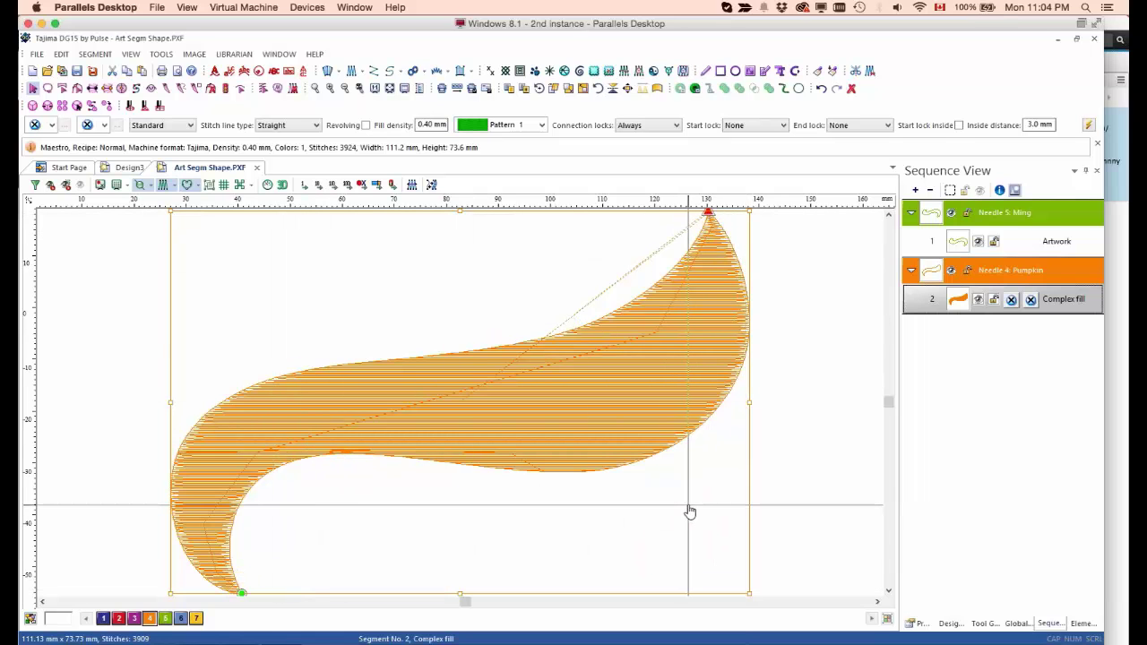
# Step: Change the orange complex fill to a programmed fill and set its stitch line type to Wave
pyautogui.scroll(-1, 694, 479)
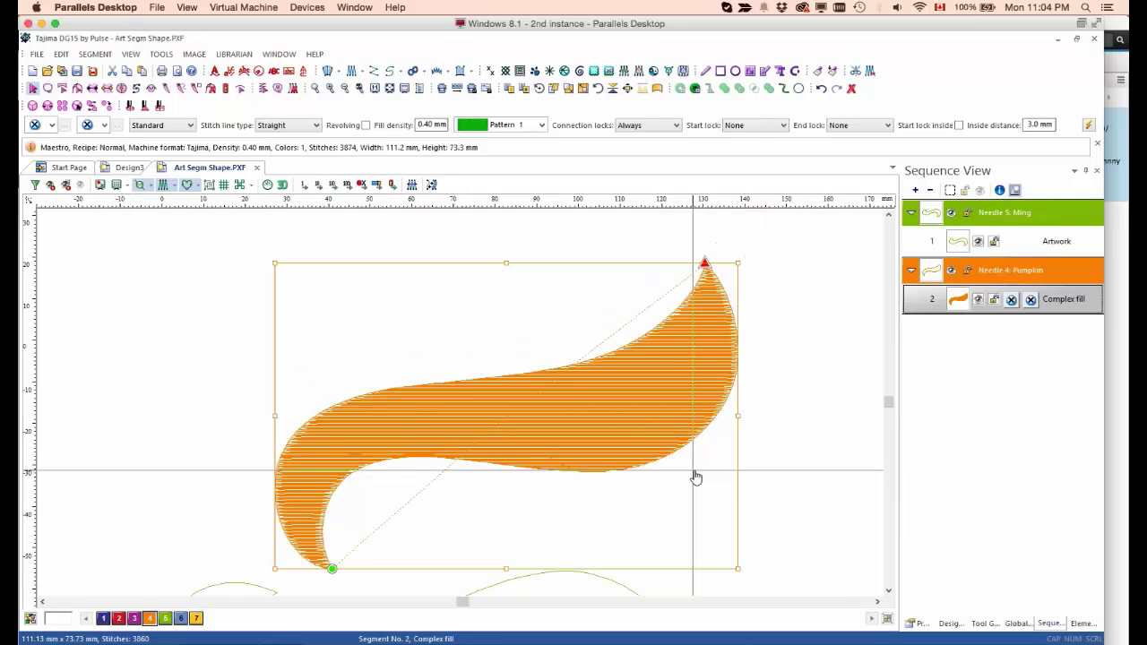
pyautogui.moveTo(763, 460); pyautogui.dragTo(717, 418)
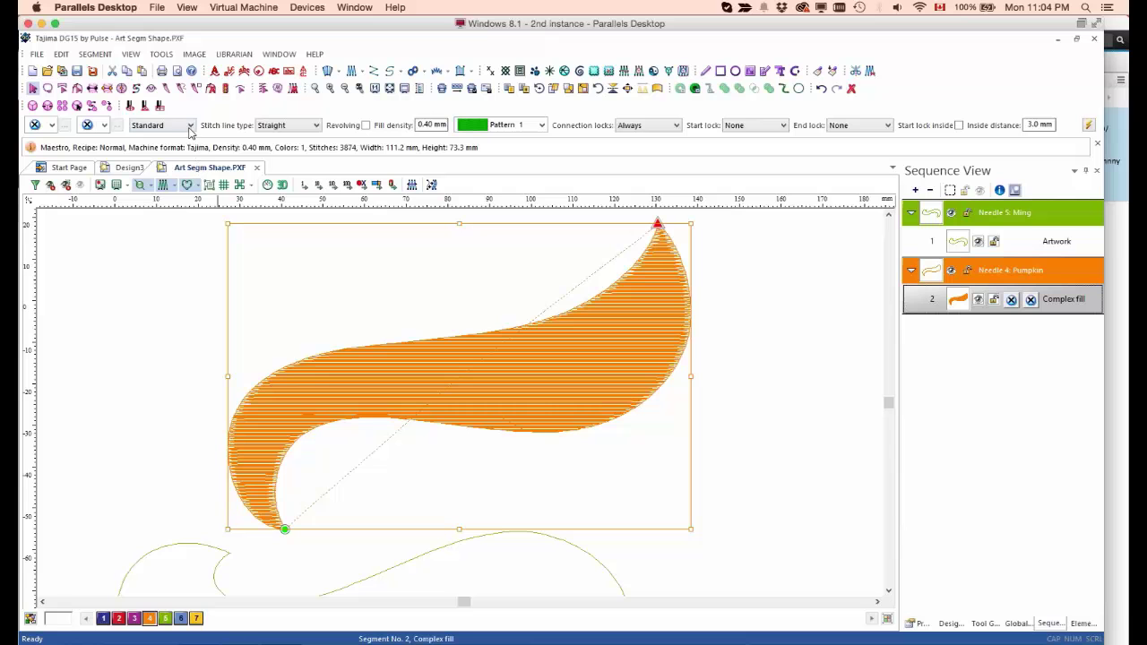
pyautogui.click(190, 127)
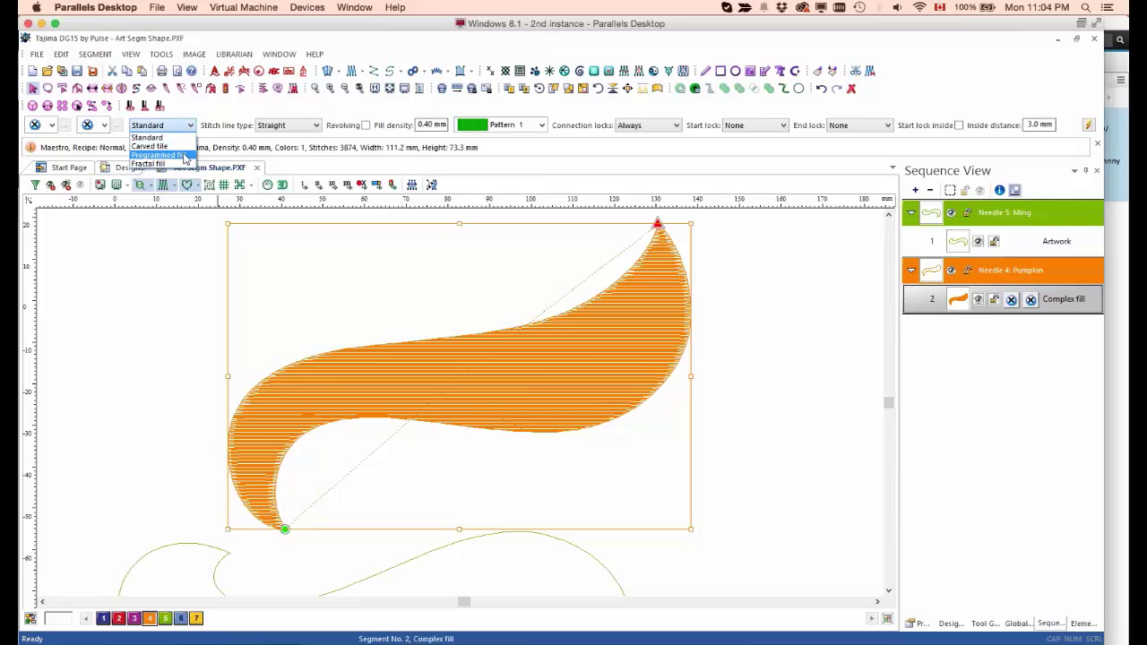
pyautogui.click(178, 156)
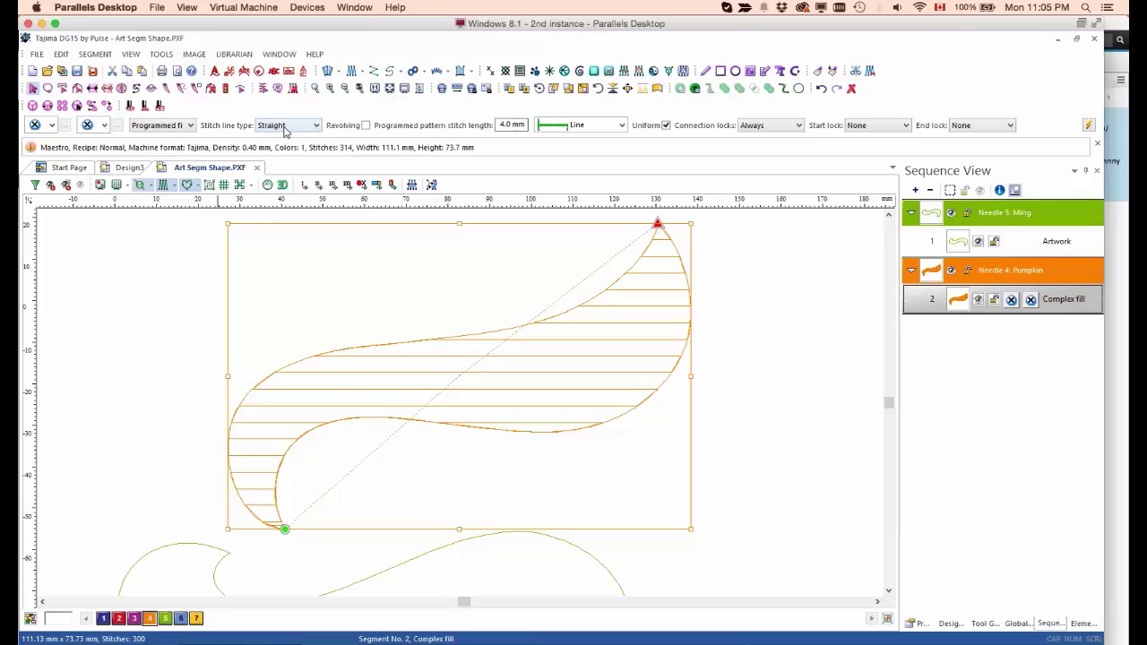
pyautogui.click(313, 126)
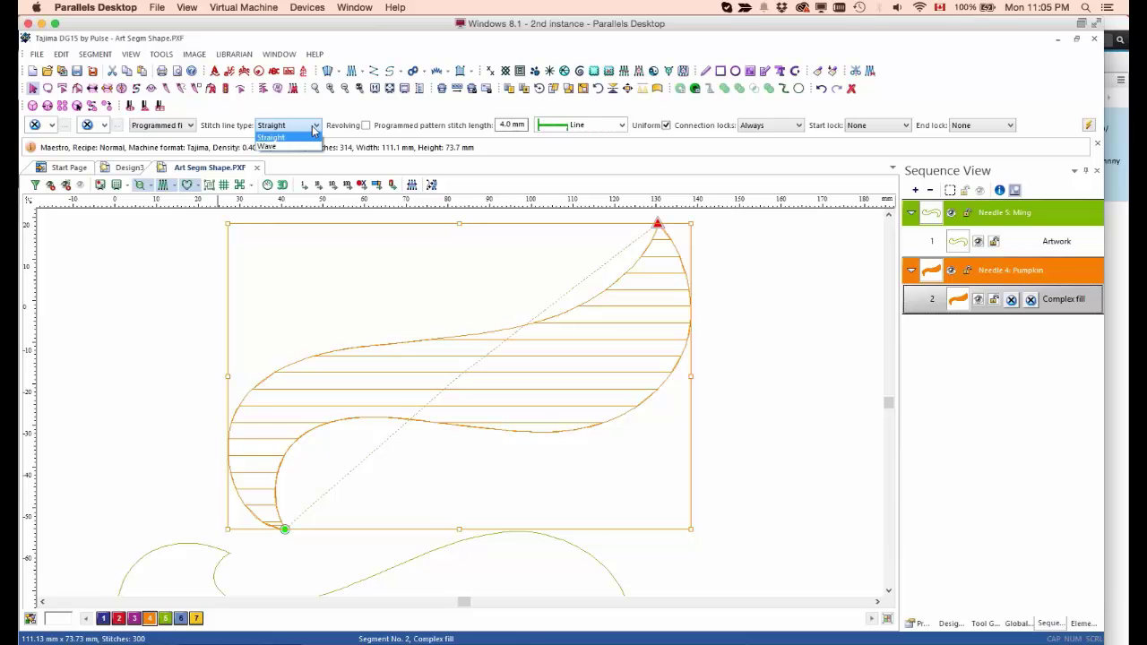
pyautogui.click(280, 148)
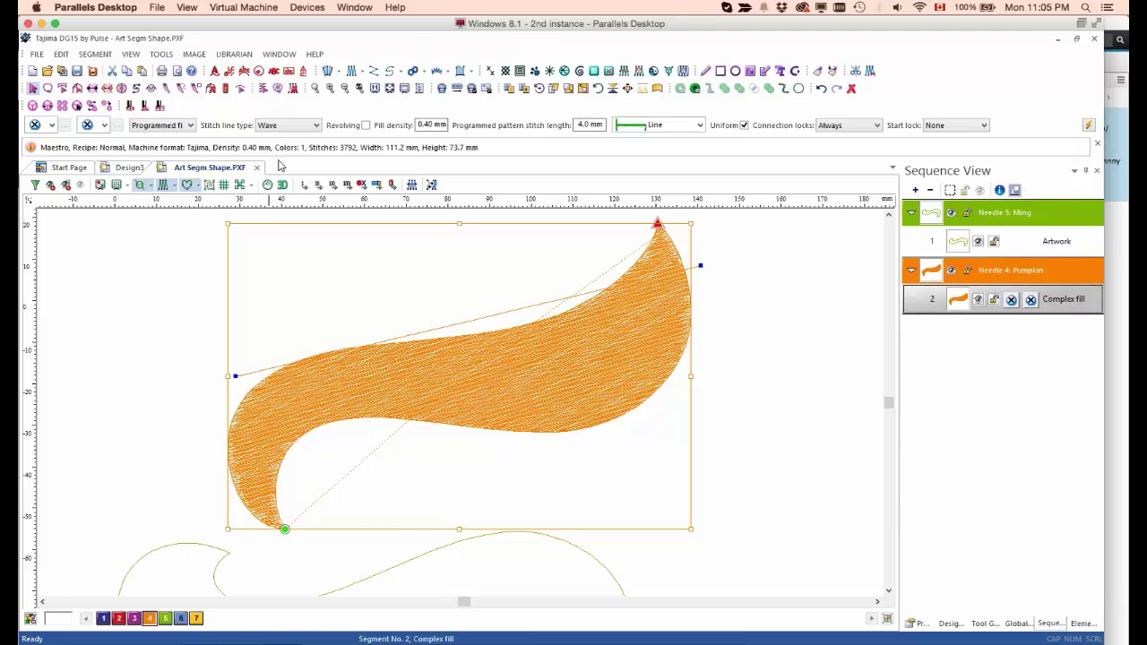
# Step: Draw a curved wave line along the middle of the orange fill, from below its lower-left tip to past its upper-right tip
pyautogui.click(153, 92)
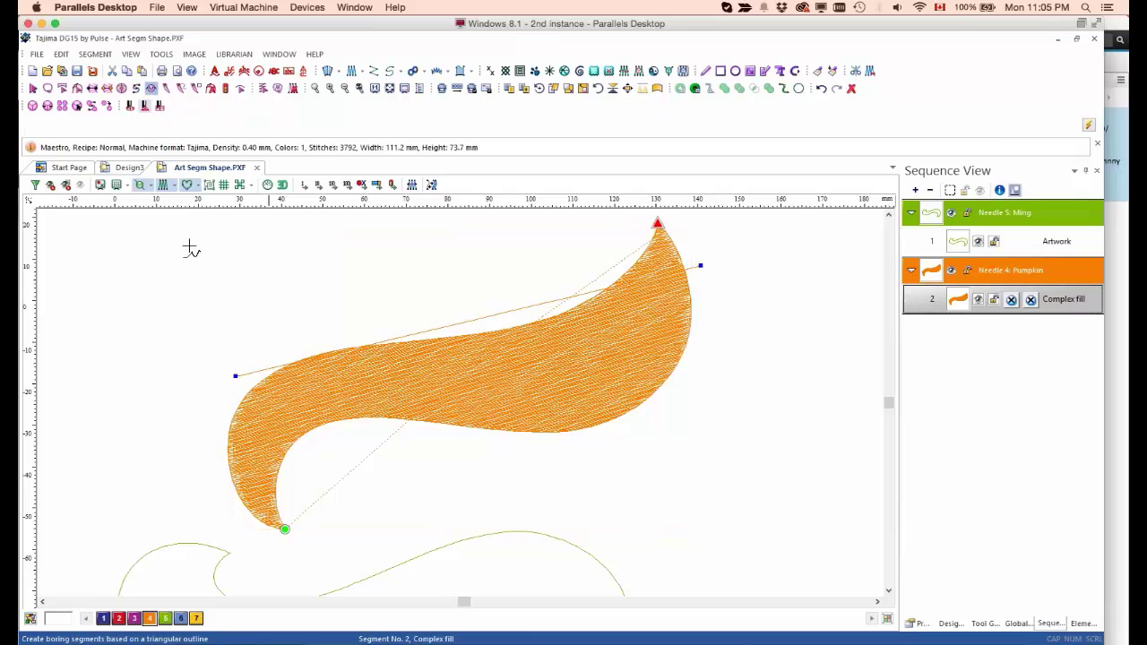
pyautogui.click(280, 562)
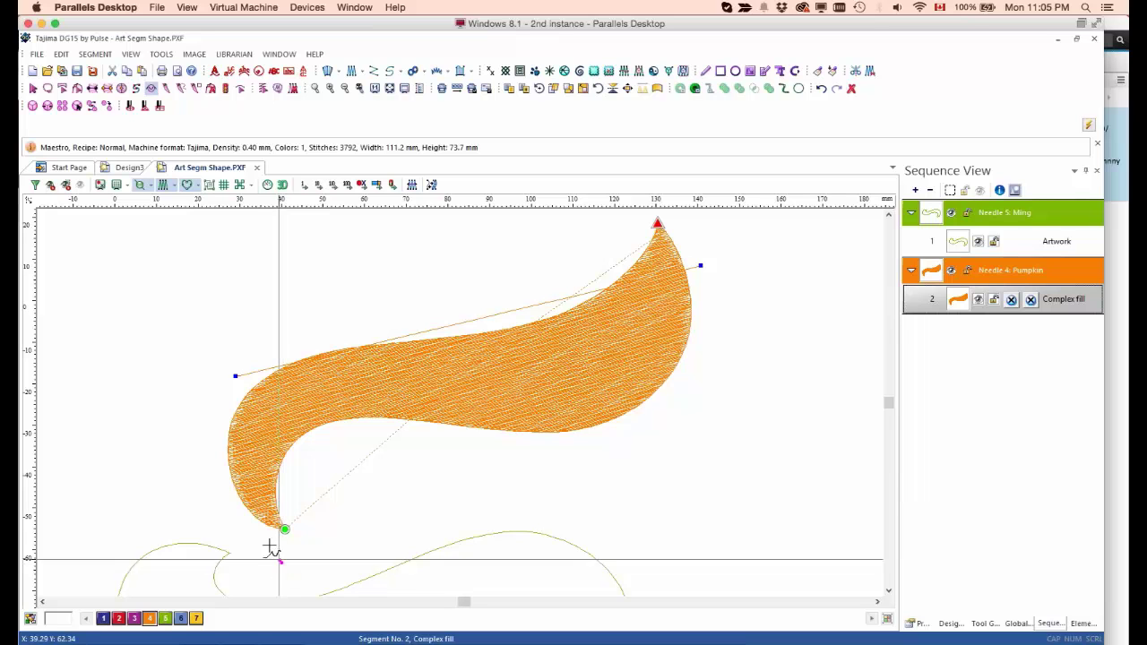
pyautogui.click(255, 489)
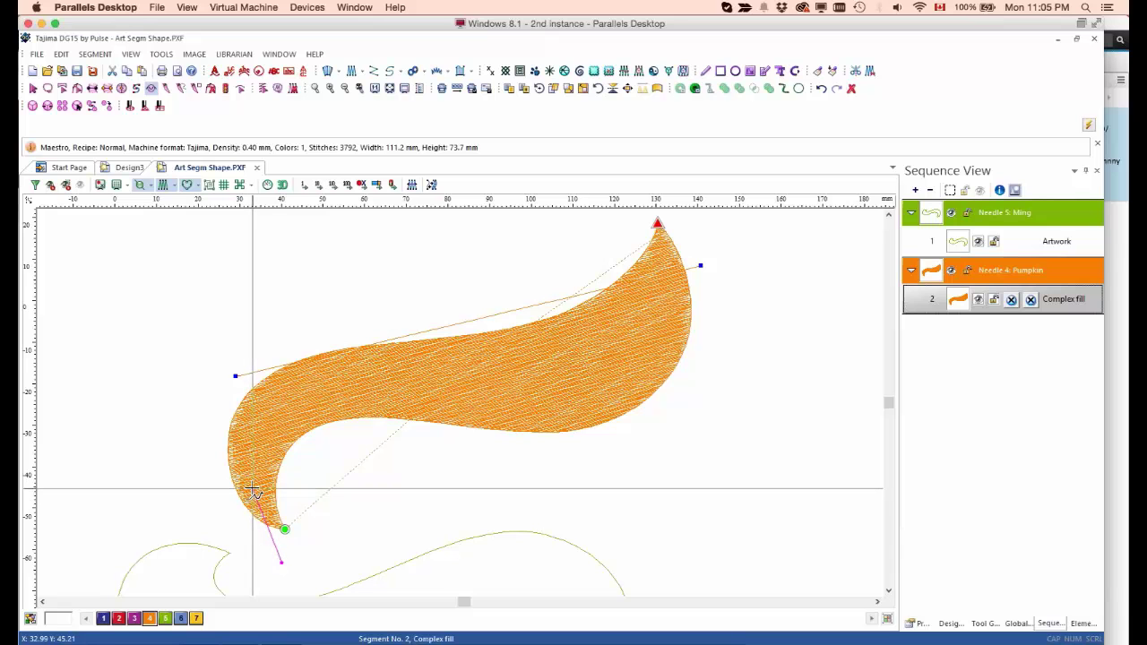
pyautogui.click(297, 401)
pyautogui.click(333, 390)
pyautogui.click(417, 391)
pyautogui.click(507, 392)
pyautogui.click(551, 392)
pyautogui.click(584, 383)
pyautogui.click(624, 359)
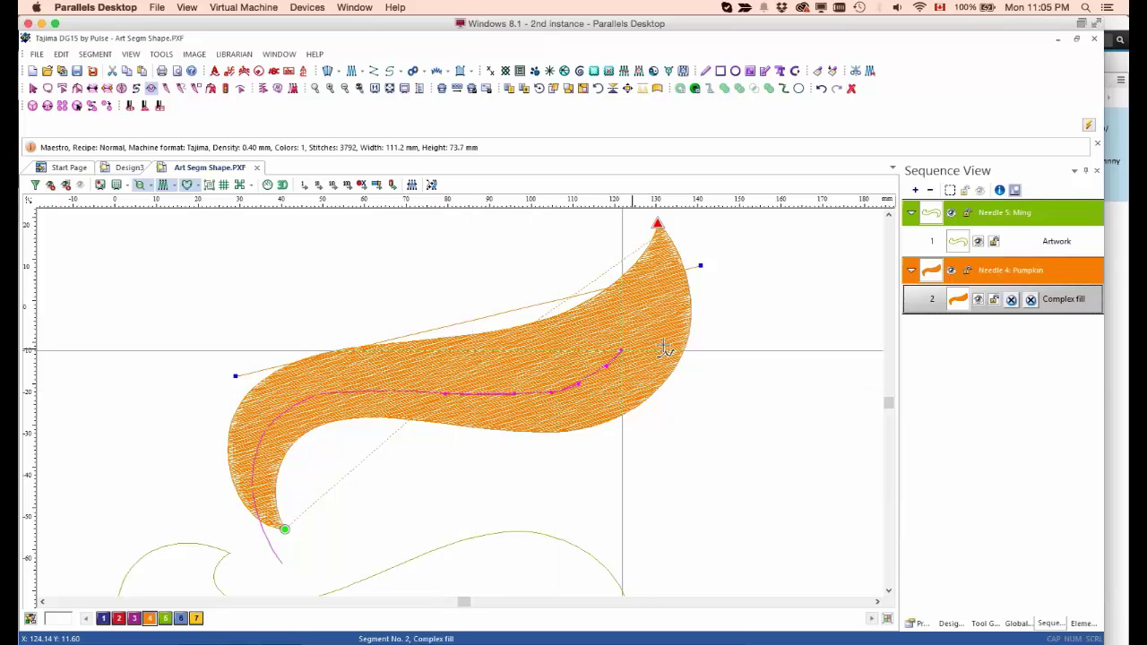
pyautogui.click(657, 324)
pyautogui.click(675, 262)
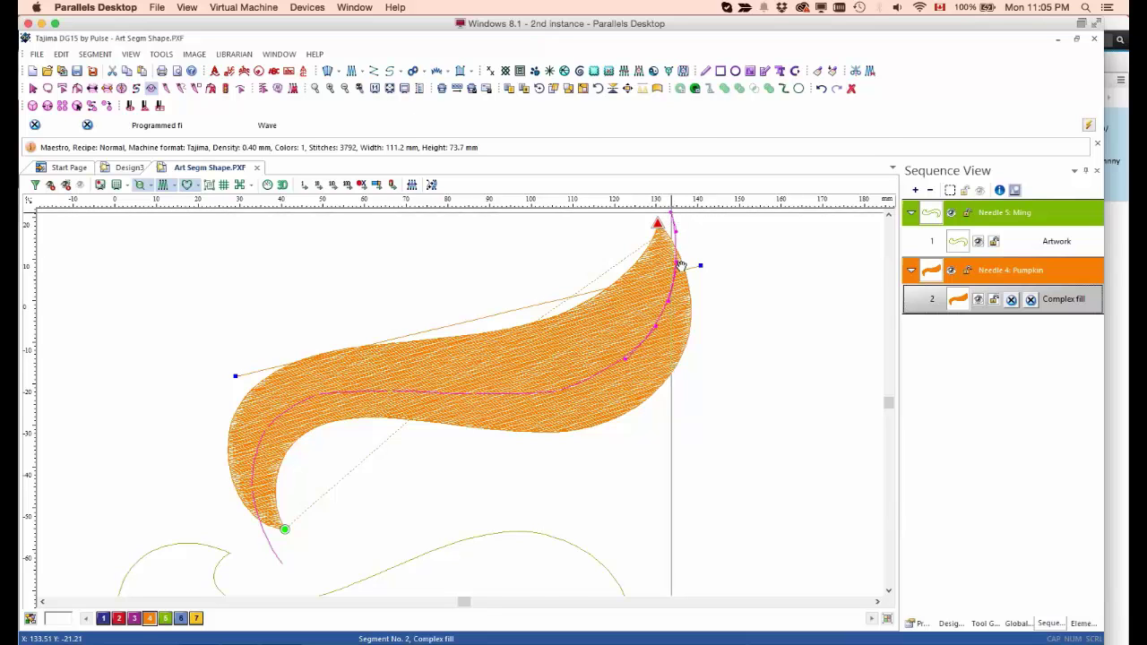
# Step: Finish the wave line past the orange fill's upper-right tip and generate the stitches along it
pyautogui.click(678, 236)
pyautogui.press('Return')
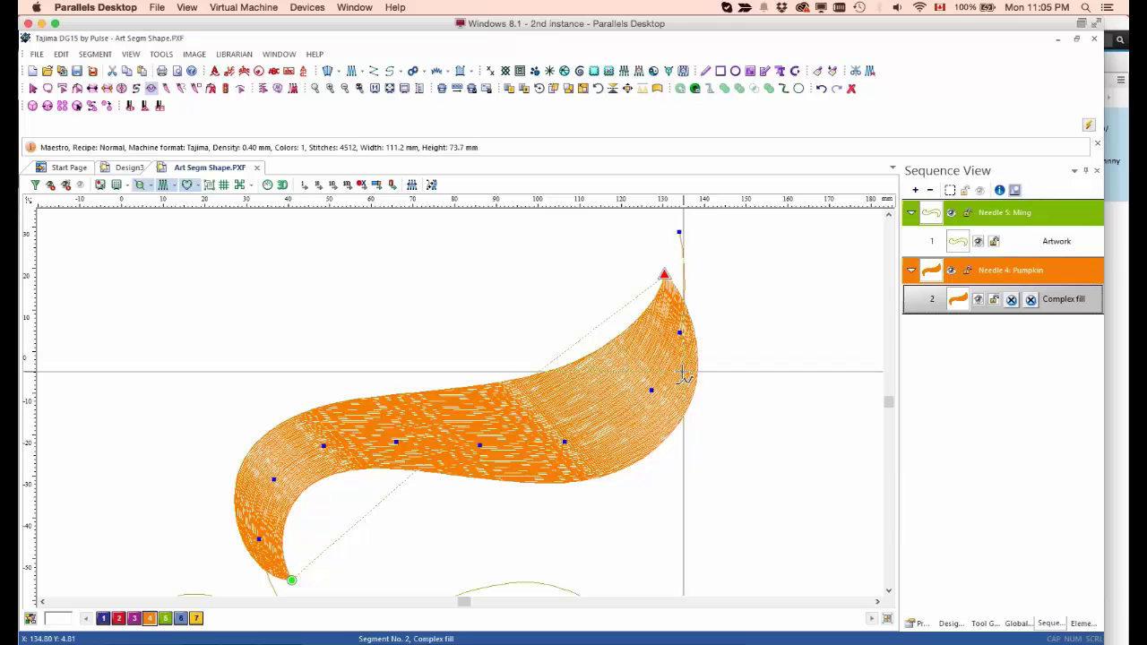
pyautogui.click(683, 377)
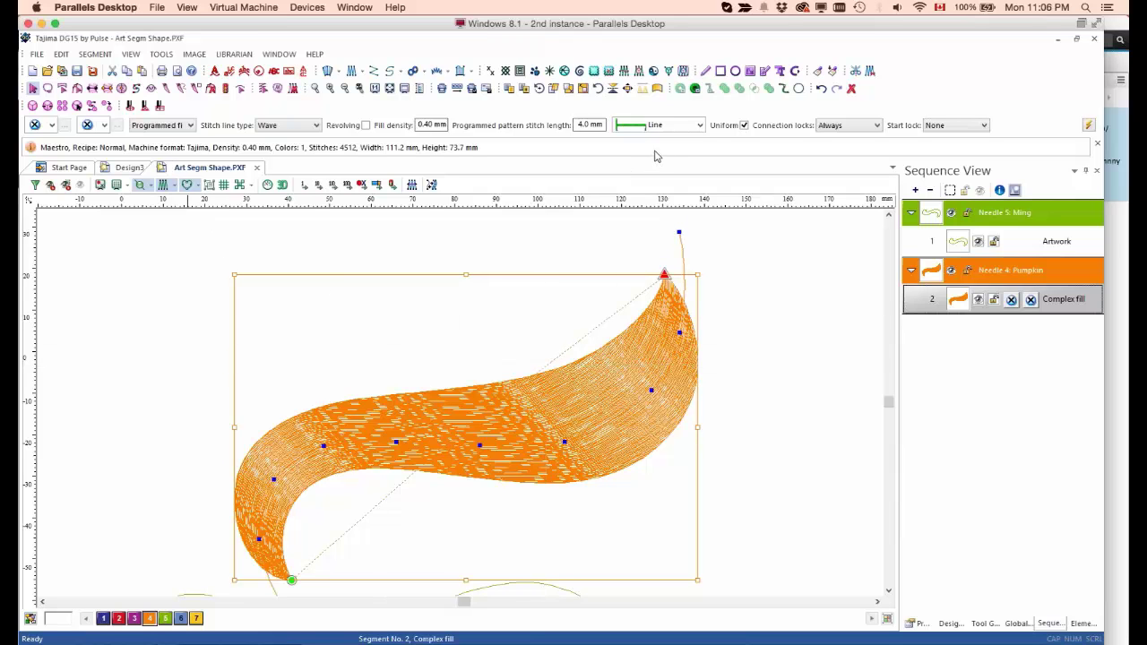
# Step: Set the orange fill's programmed pattern to 212 and regenerate its stitches
pyautogui.click(699, 126)
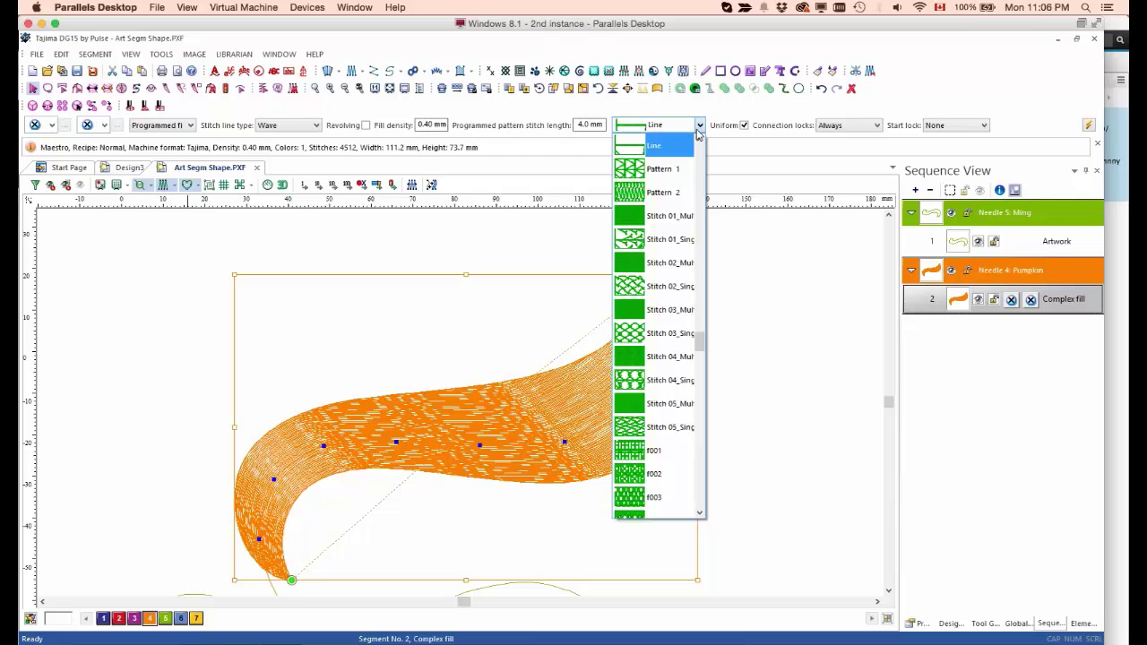
pyautogui.moveTo(701, 348); pyautogui.dragTo(701, 166)
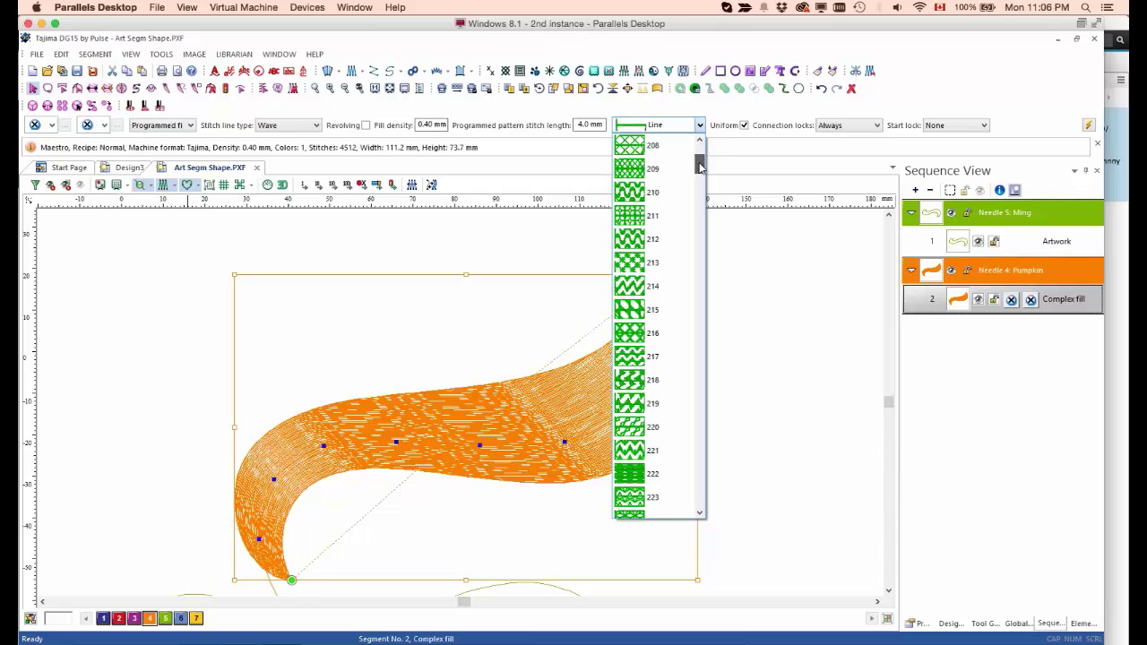
pyautogui.click(672, 237)
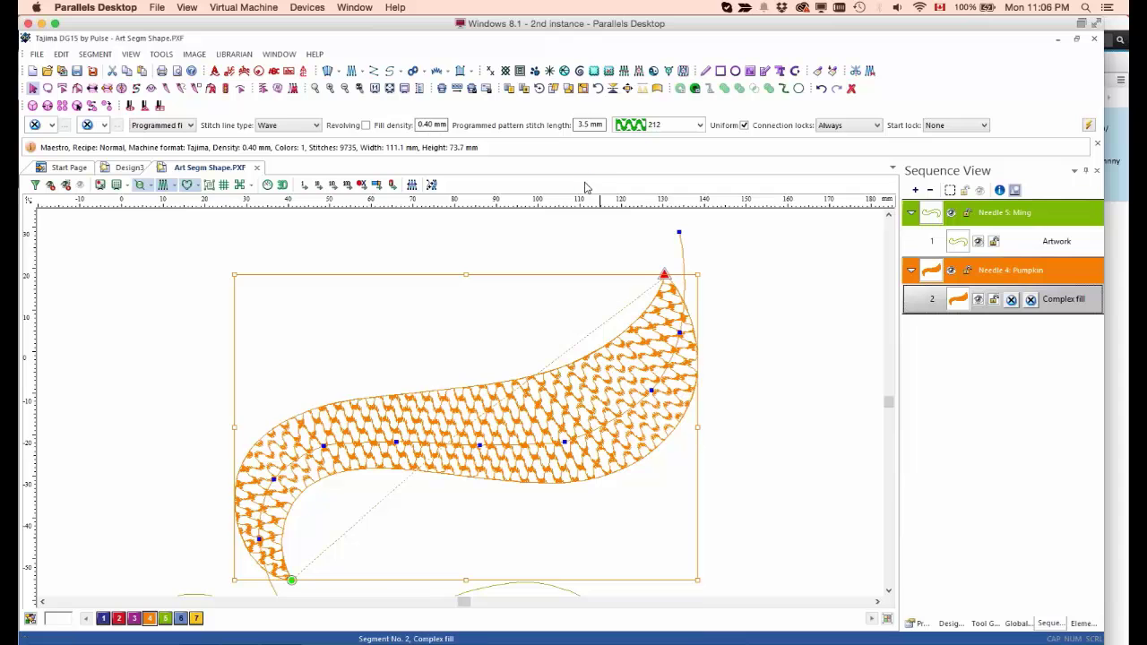
pyautogui.press('Return')
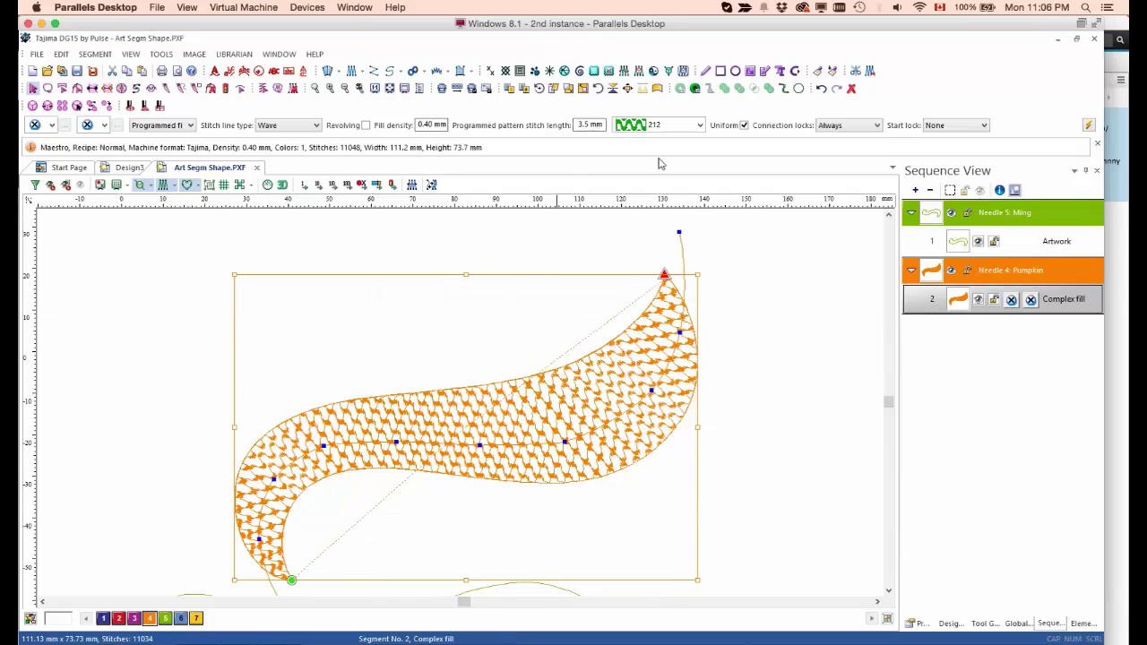
# Step: Draw a closed, curved complex modifier about 48 by 31 mm inside the right half of the orange fill
pyautogui.click(683, 72)
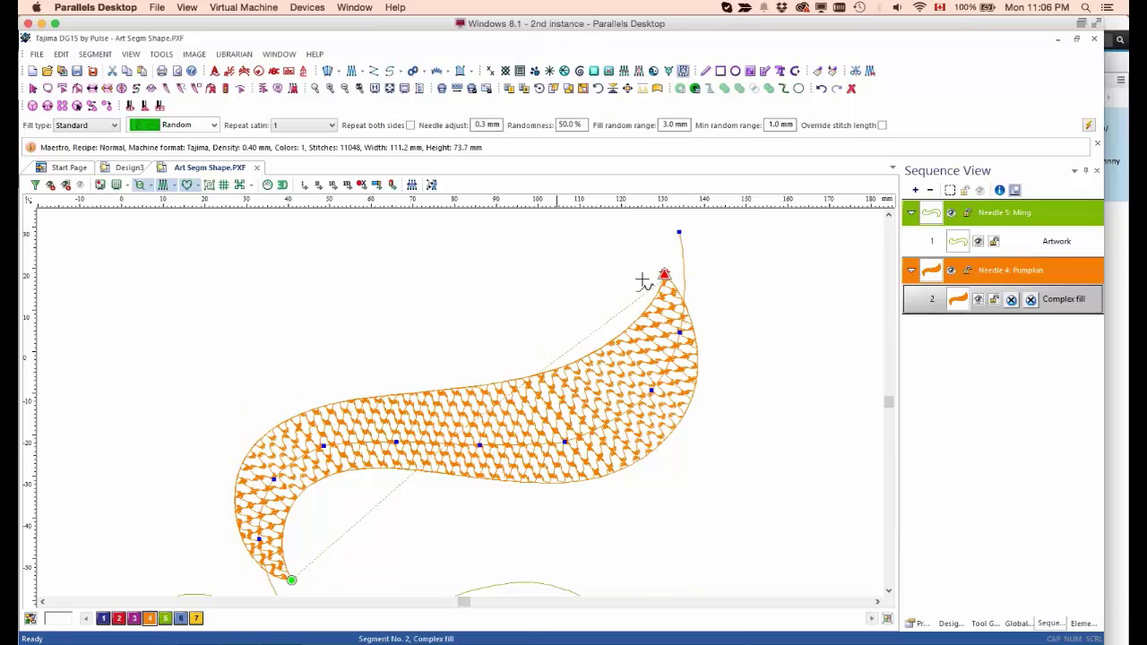
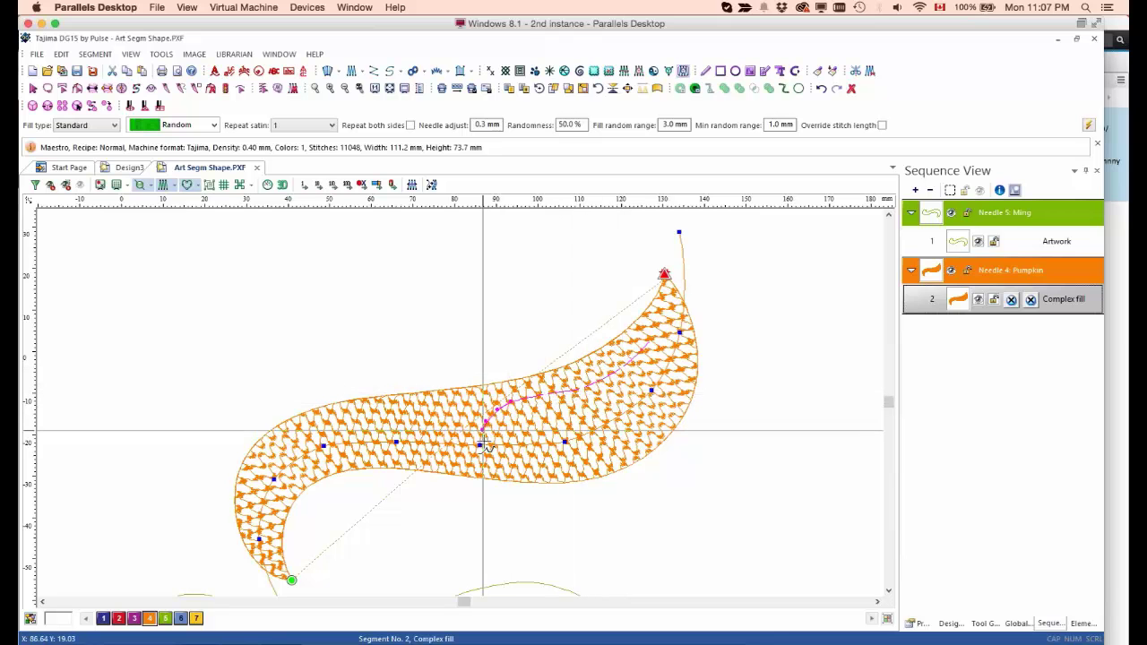
pyautogui.click(486, 445)
pyautogui.click(566, 462)
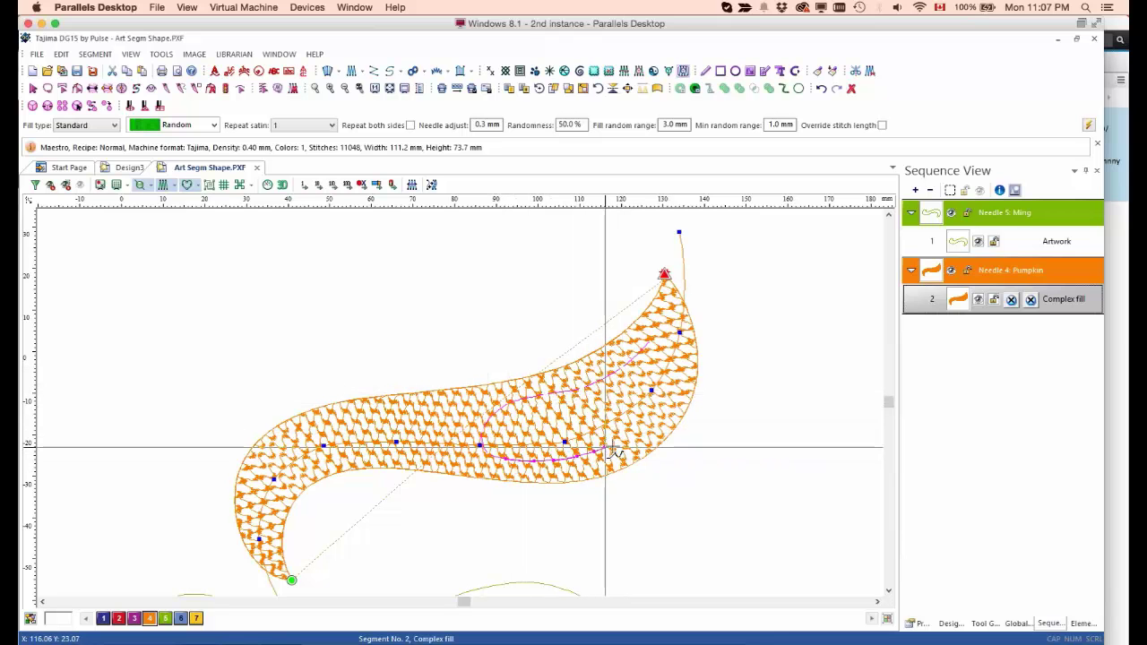
pyautogui.click(680, 375)
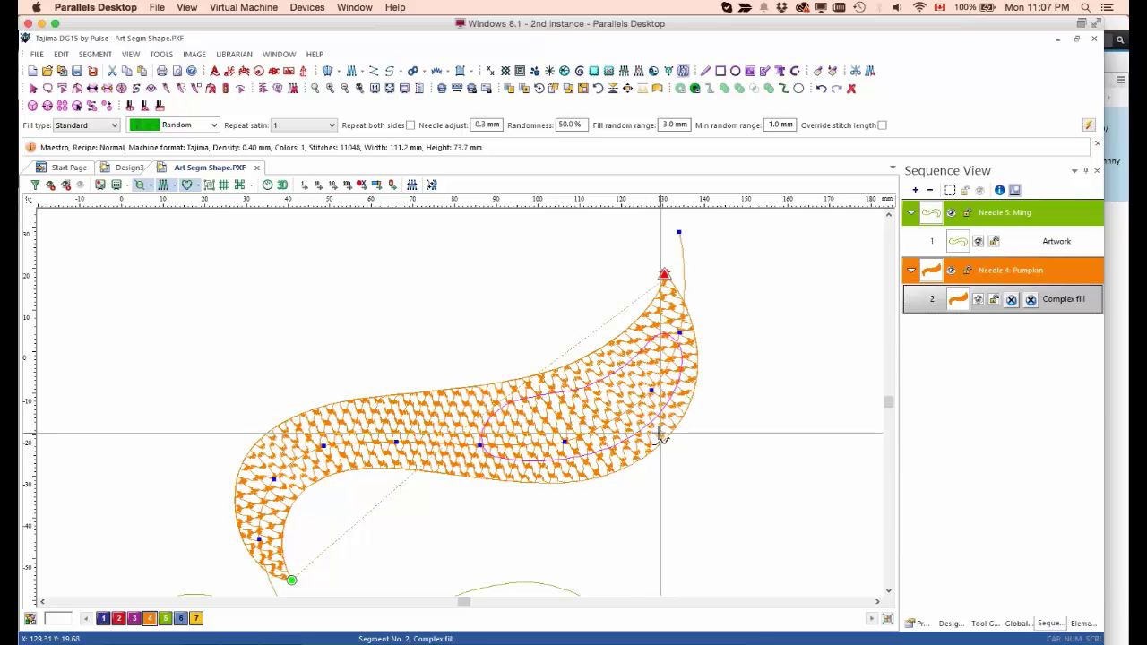
pyautogui.press('Return')
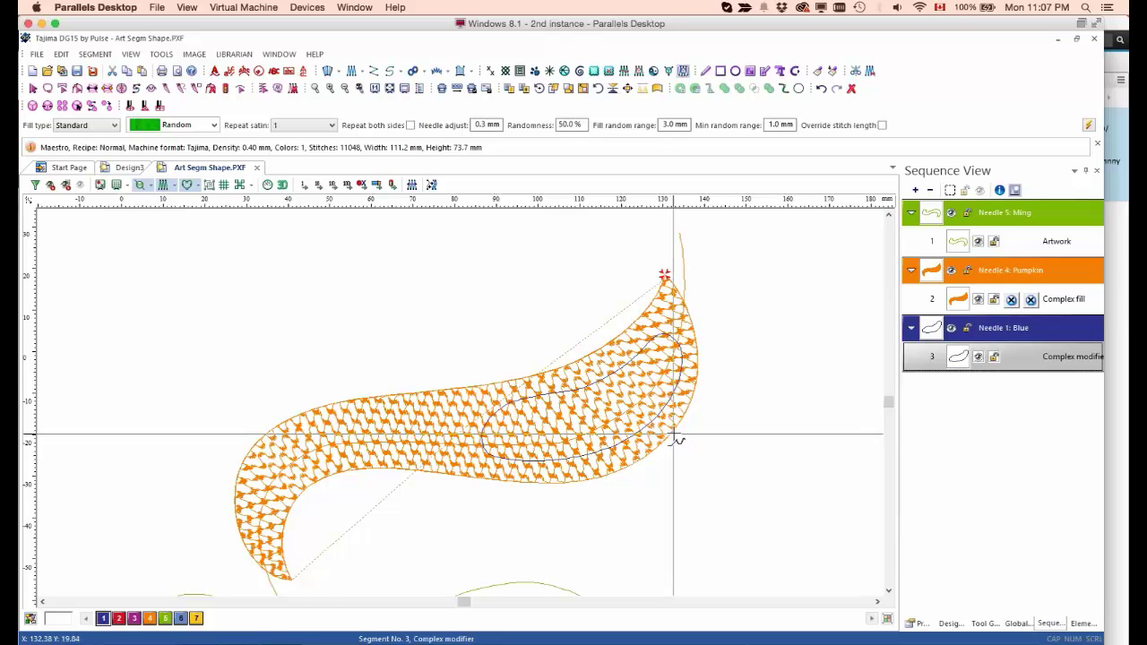
pyautogui.press('Escape')
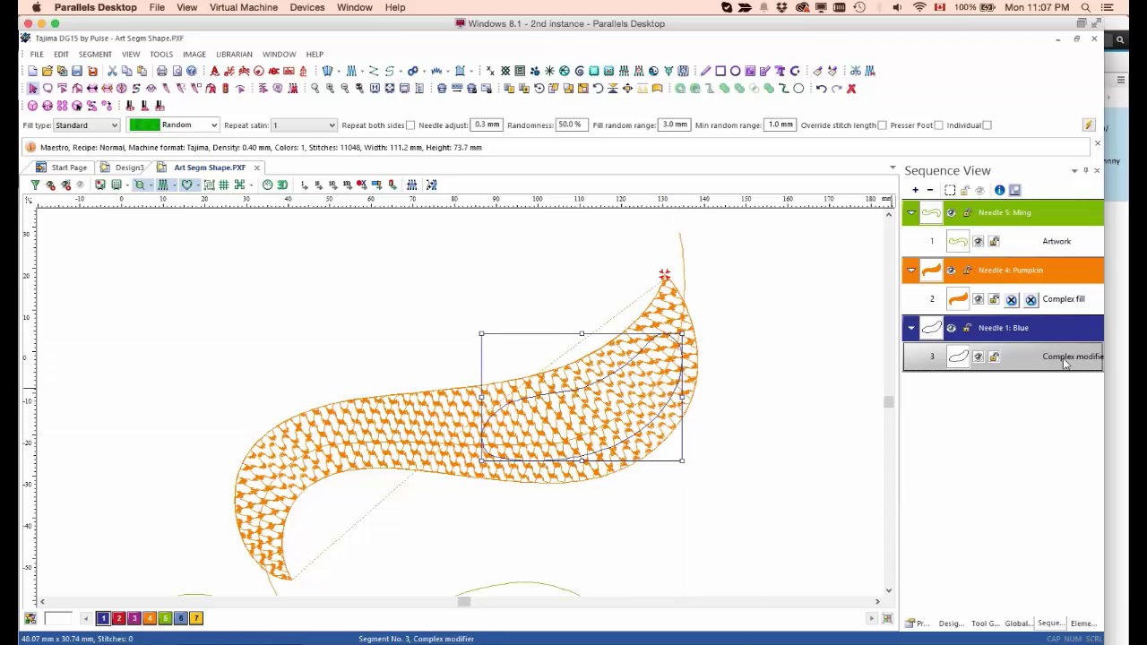
# Step: Change the curved modifier to a programmed fill with pattern f003 and regenerate it together with the orange fill
pyautogui.click(115, 126)
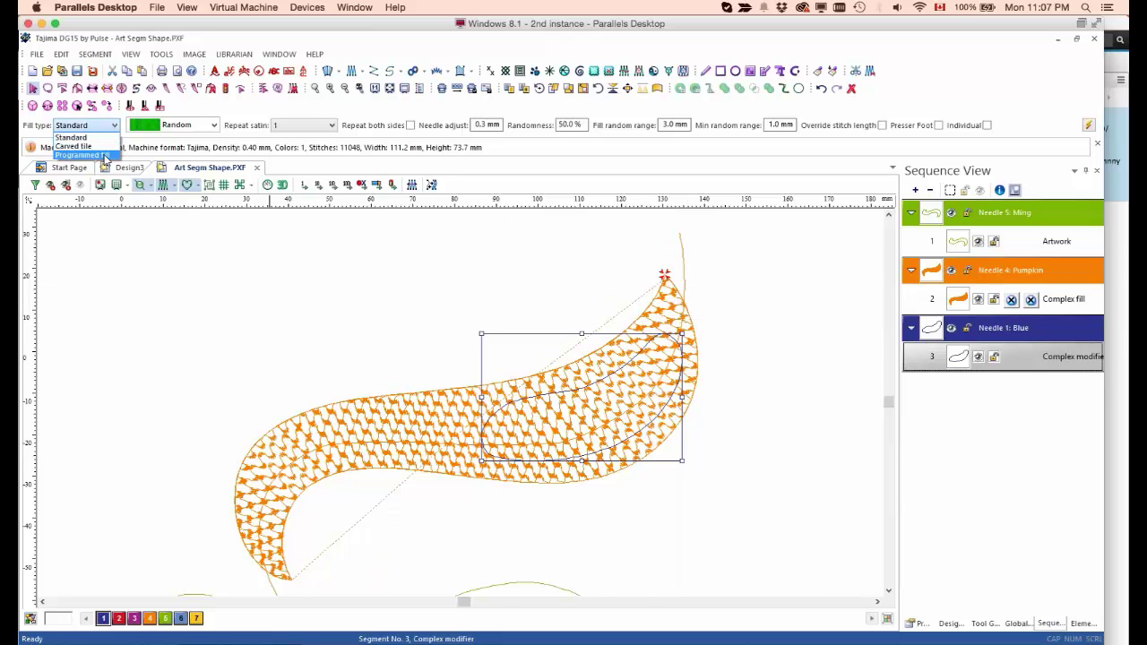
pyautogui.click(105, 156)
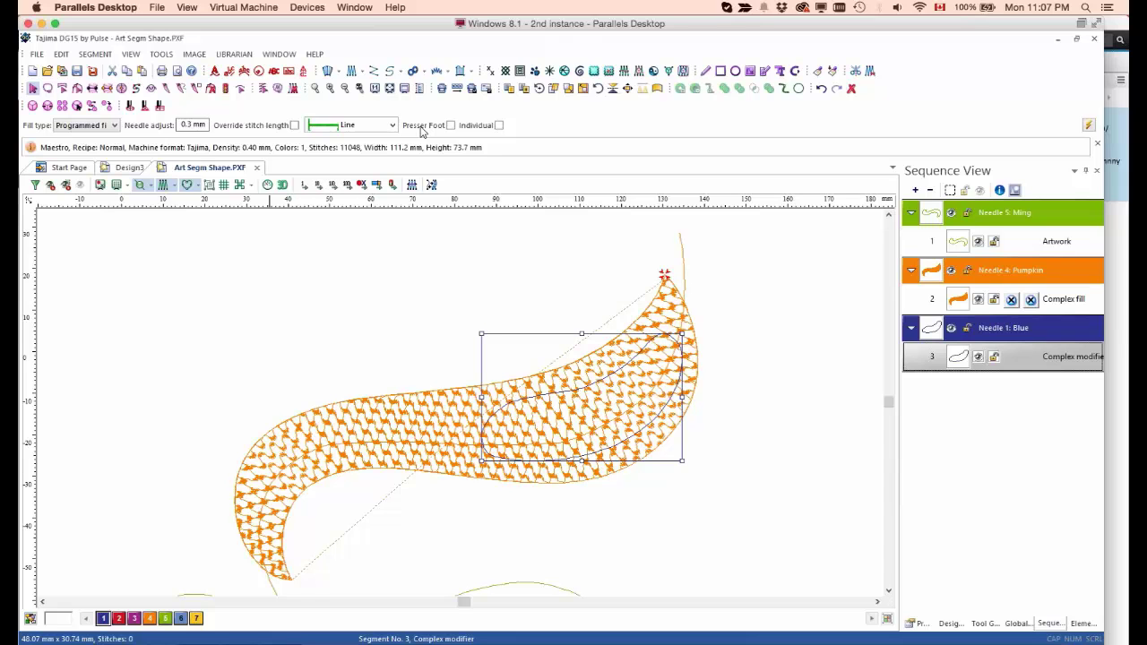
pyautogui.click(393, 127)
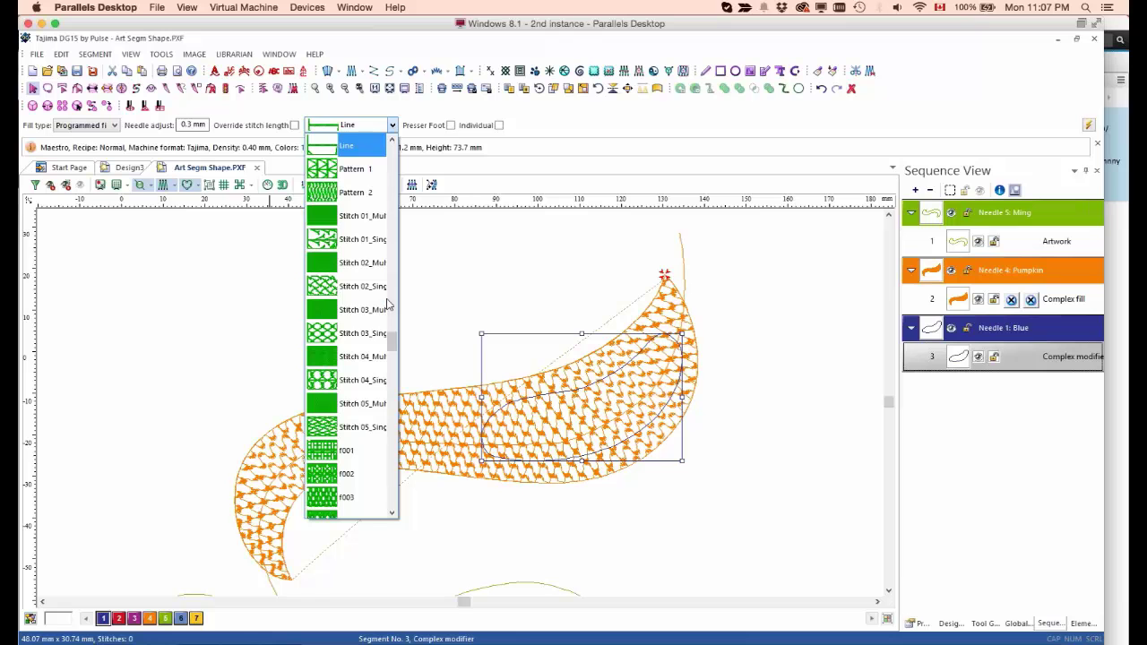
pyautogui.moveTo(396, 347)
pyautogui.mouseDown()
pyautogui.moveTo(395, 480)
pyautogui.moveTo(402, 338)
pyautogui.moveTo(404, 349)
pyautogui.mouseUp()
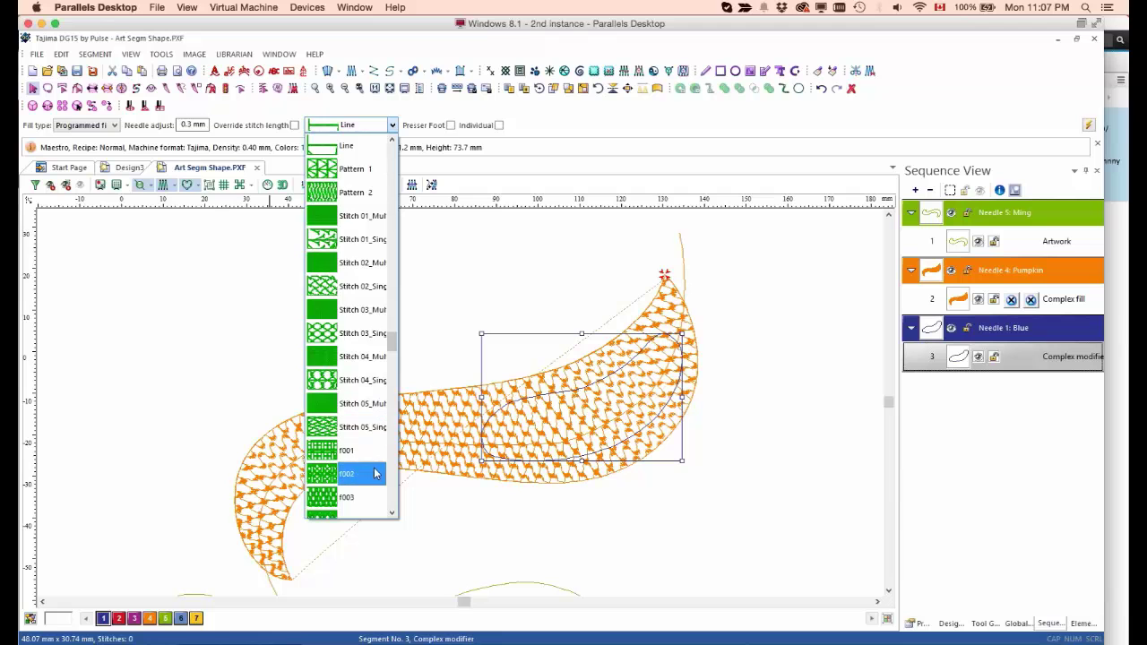
pyautogui.click(363, 498)
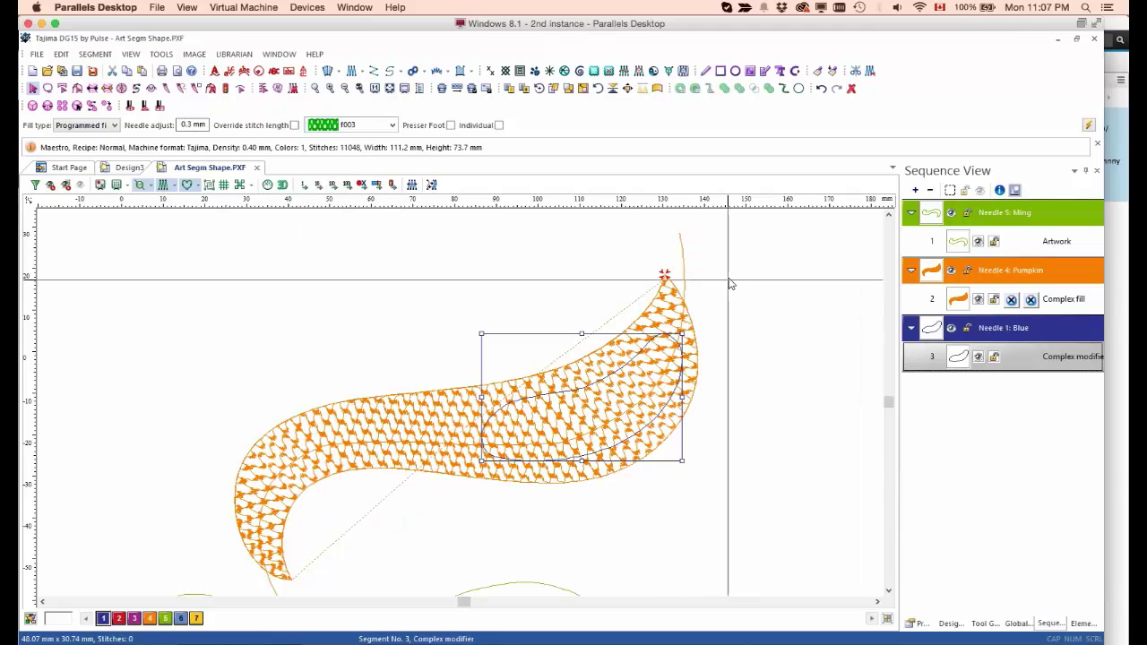
pyautogui.moveTo(737, 279); pyautogui.dragTo(627, 427)
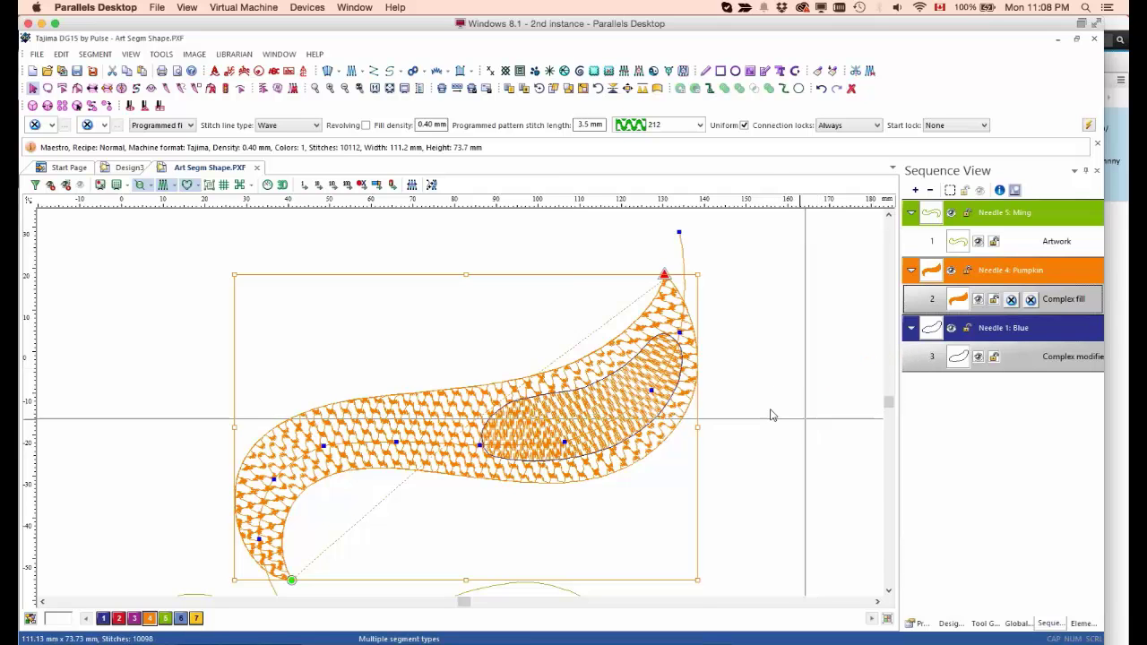
pyautogui.click(768, 349)
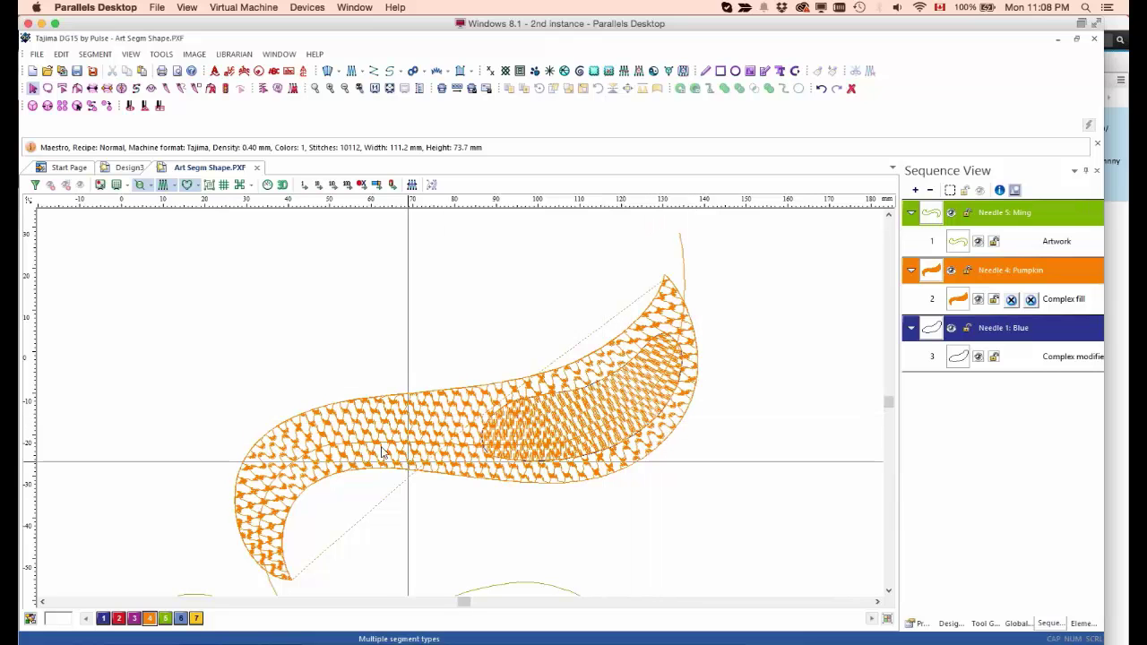
# Step: Draw a circular complex modifier about 14 mm in diameter inside the left bend of the orange fill
pyautogui.click(376, 401)
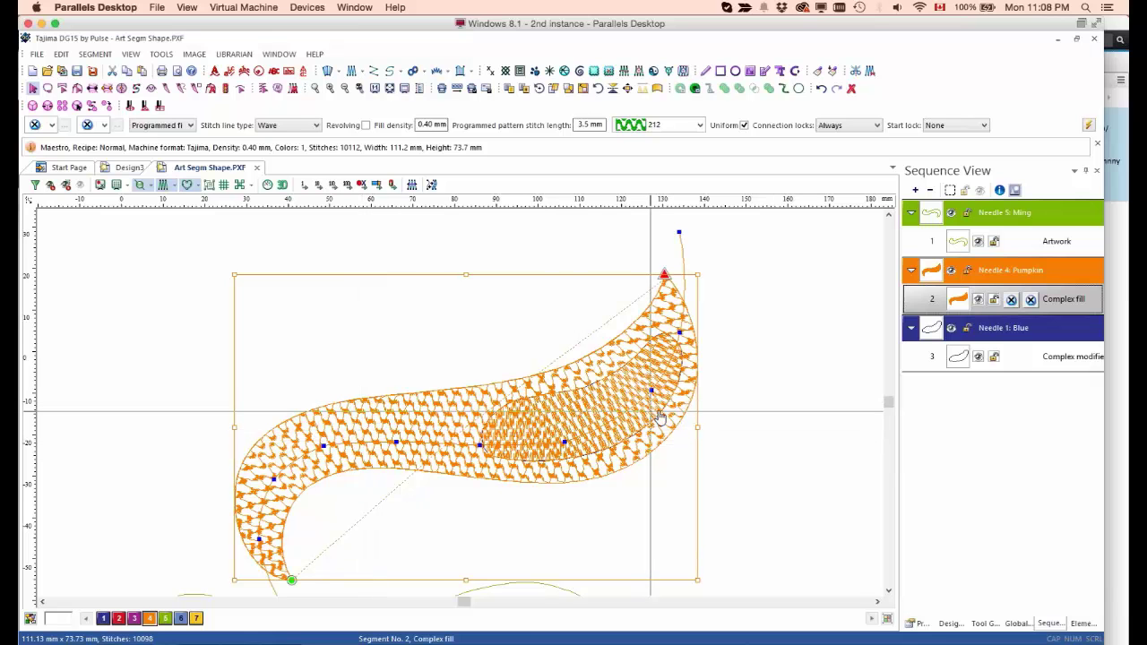
pyautogui.click(739, 397)
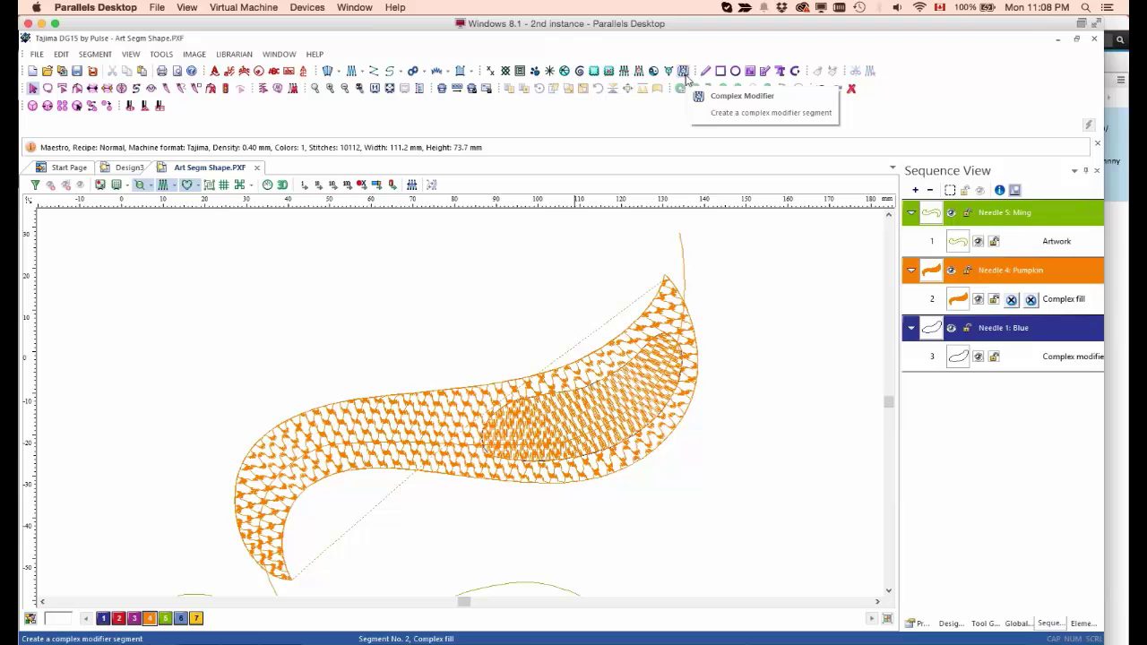
pyautogui.click(481, 383)
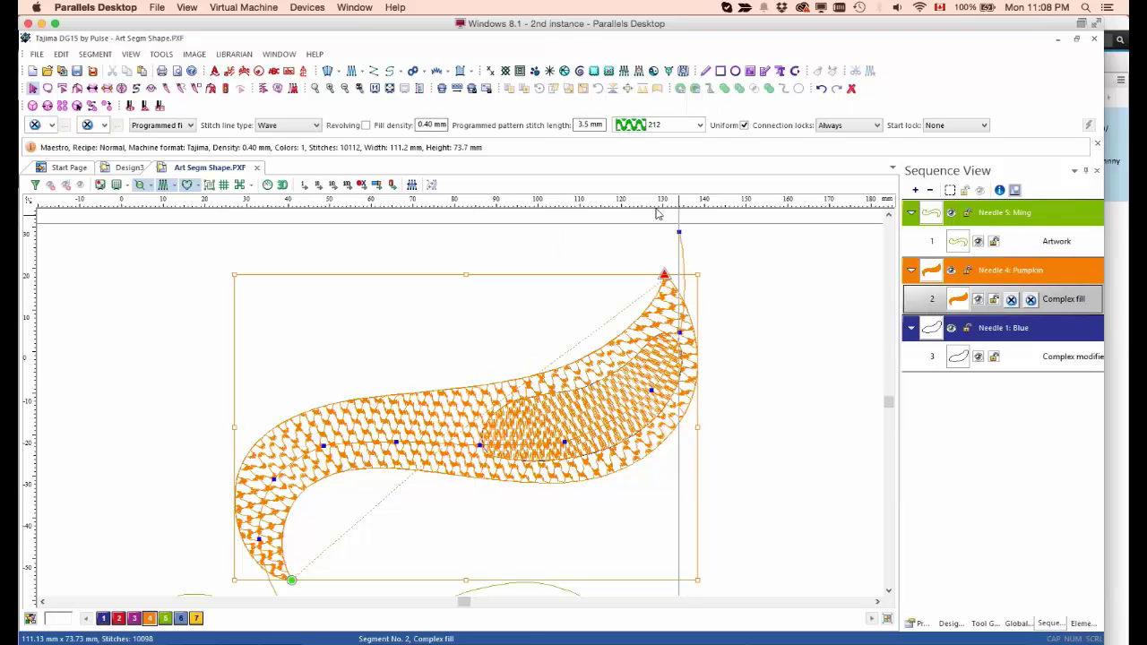
pyautogui.click(682, 71)
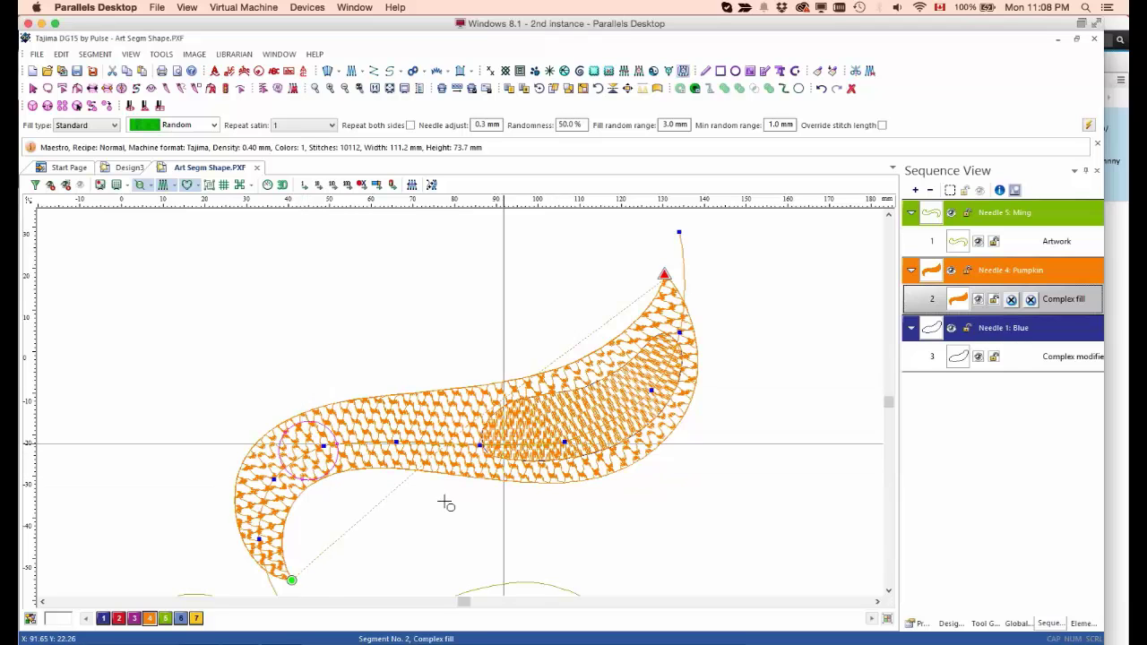
pyautogui.click(420, 524)
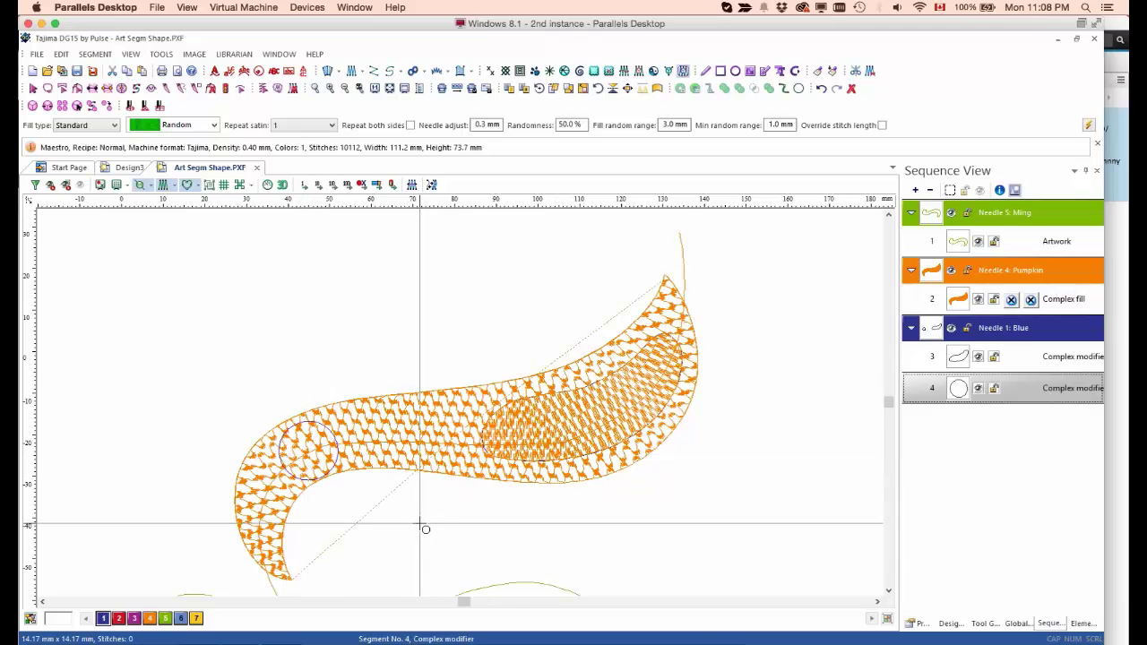
pyautogui.press('Escape')
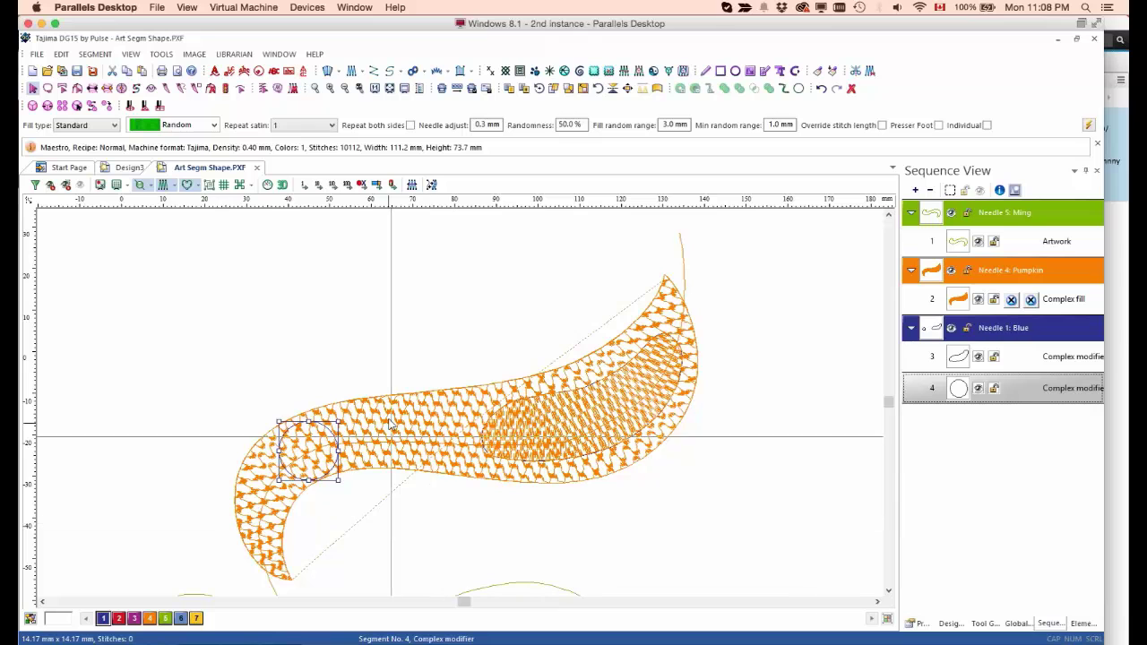
# Step: Change the circular modifier to a programmed fill with the Chain pattern and regenerate it together with the orange fill
pyautogui.click(114, 126)
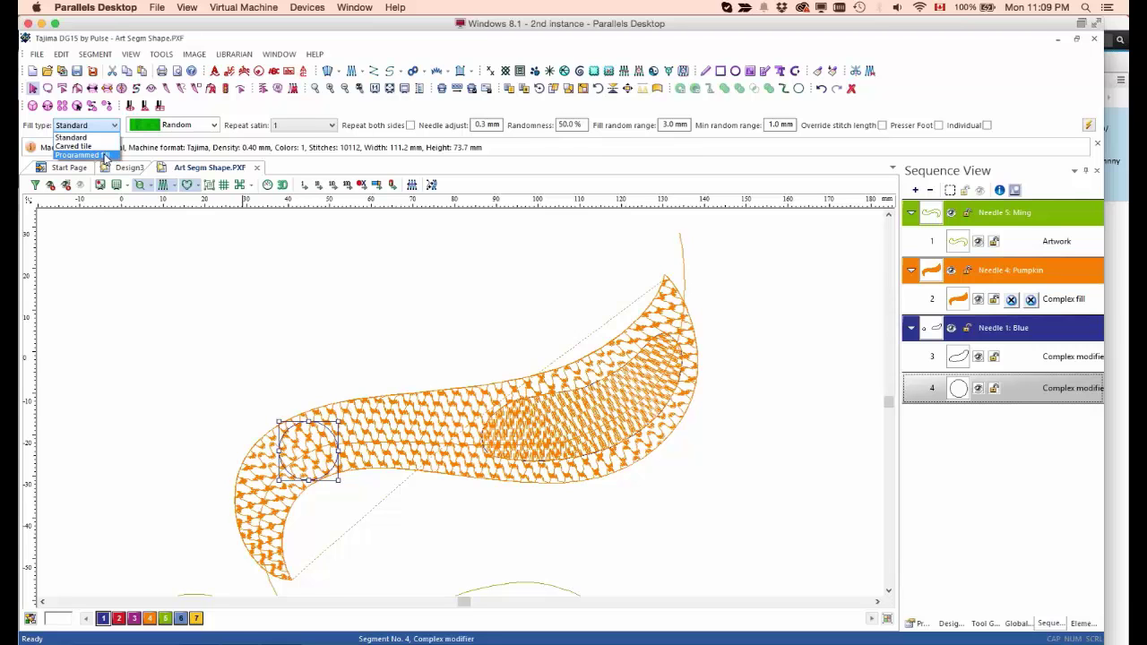
pyautogui.click(80, 155)
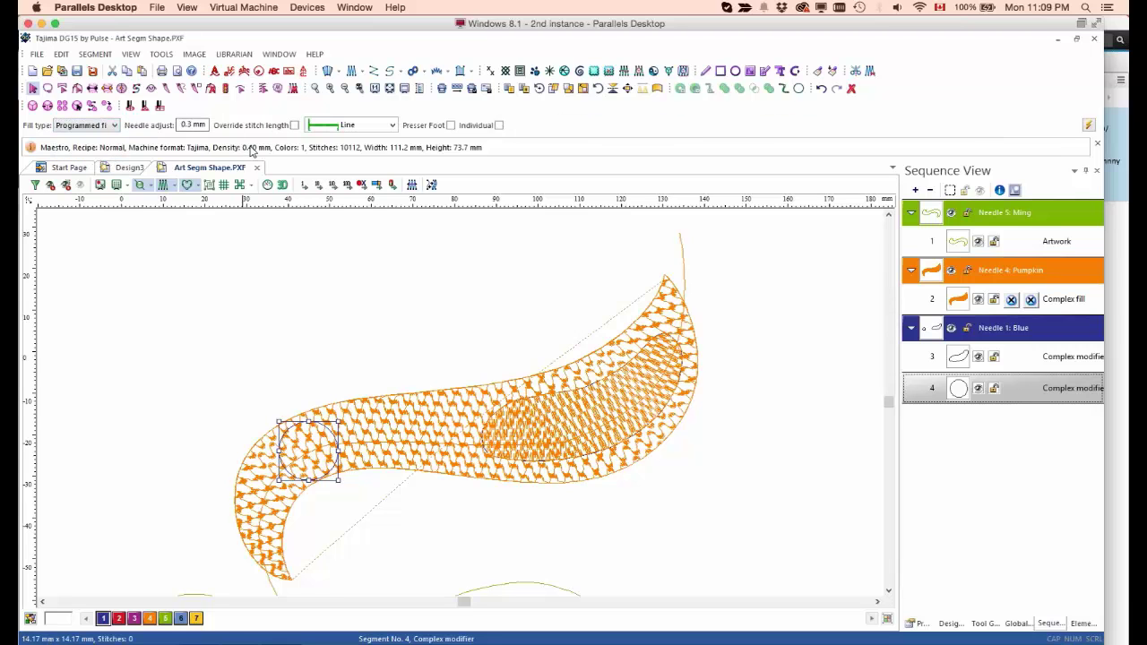
pyautogui.click(391, 126)
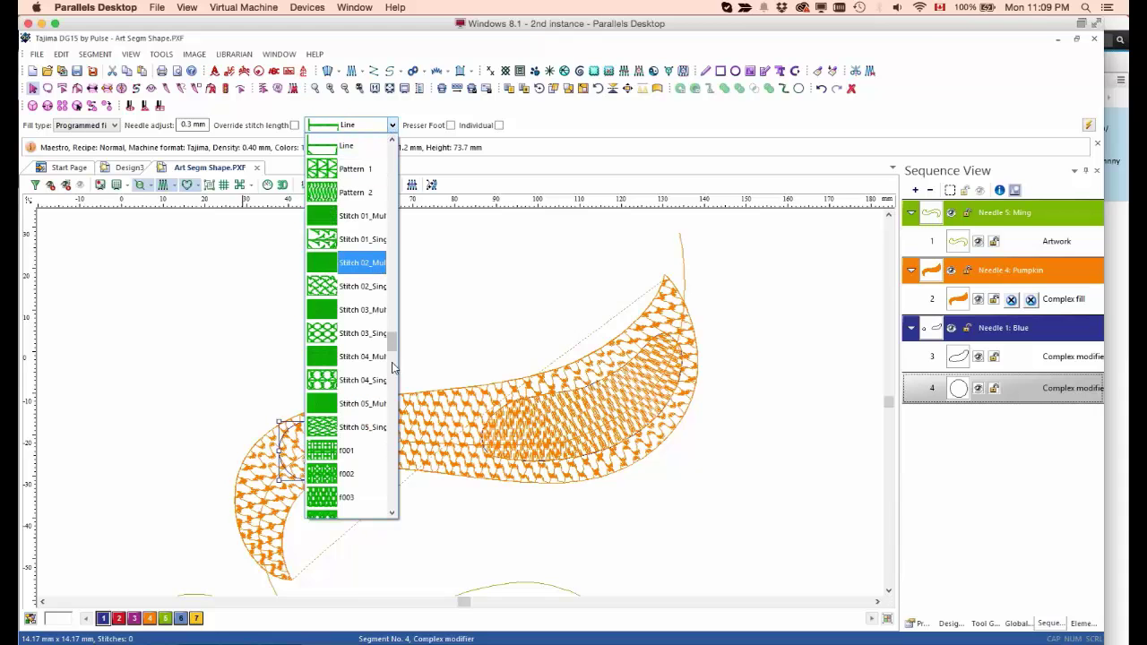
pyautogui.moveTo(392, 347); pyautogui.dragTo(404, 208)
pyautogui.moveTo(403, 202); pyautogui.dragTo(403, 206)
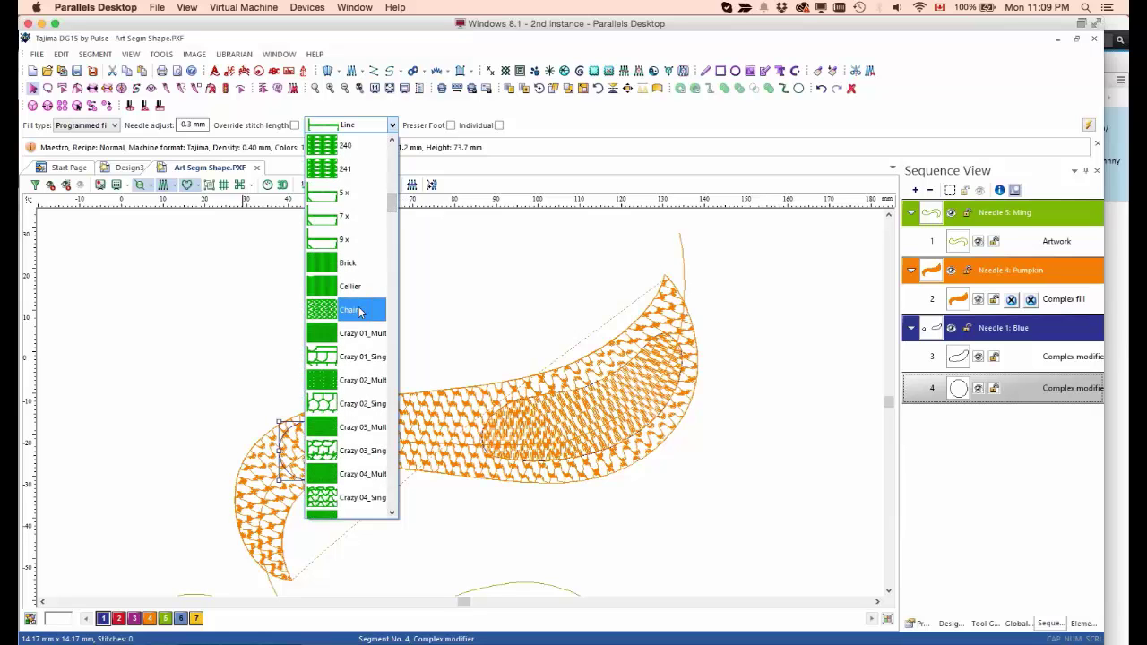
pyautogui.click(359, 311)
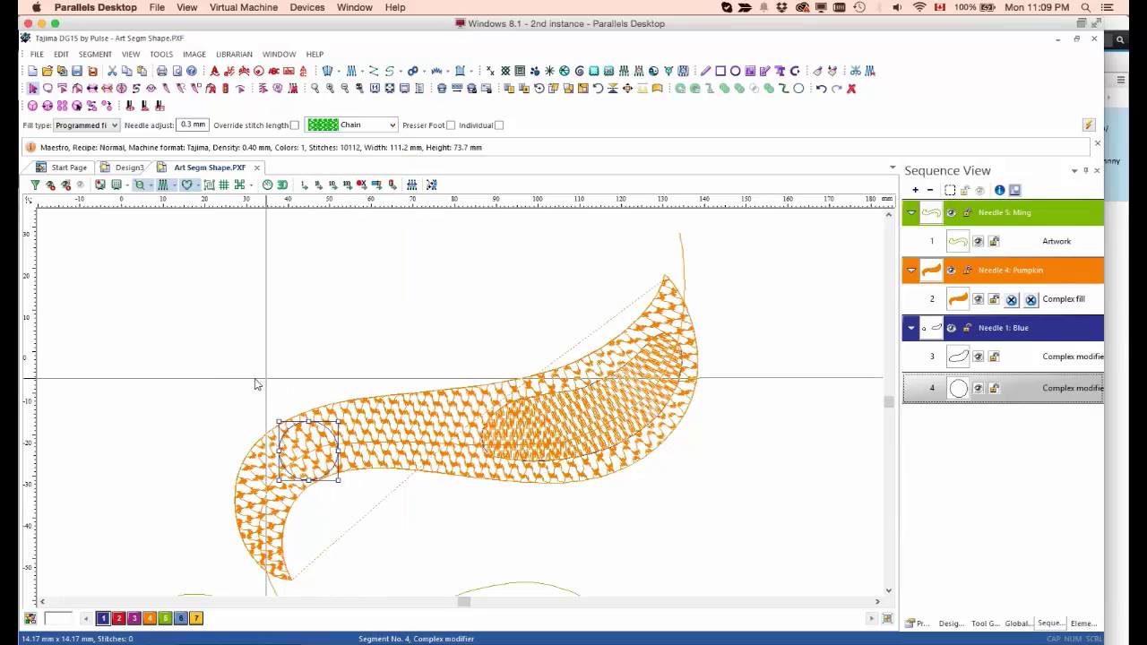
pyautogui.moveTo(237, 372); pyautogui.dragTo(548, 483)
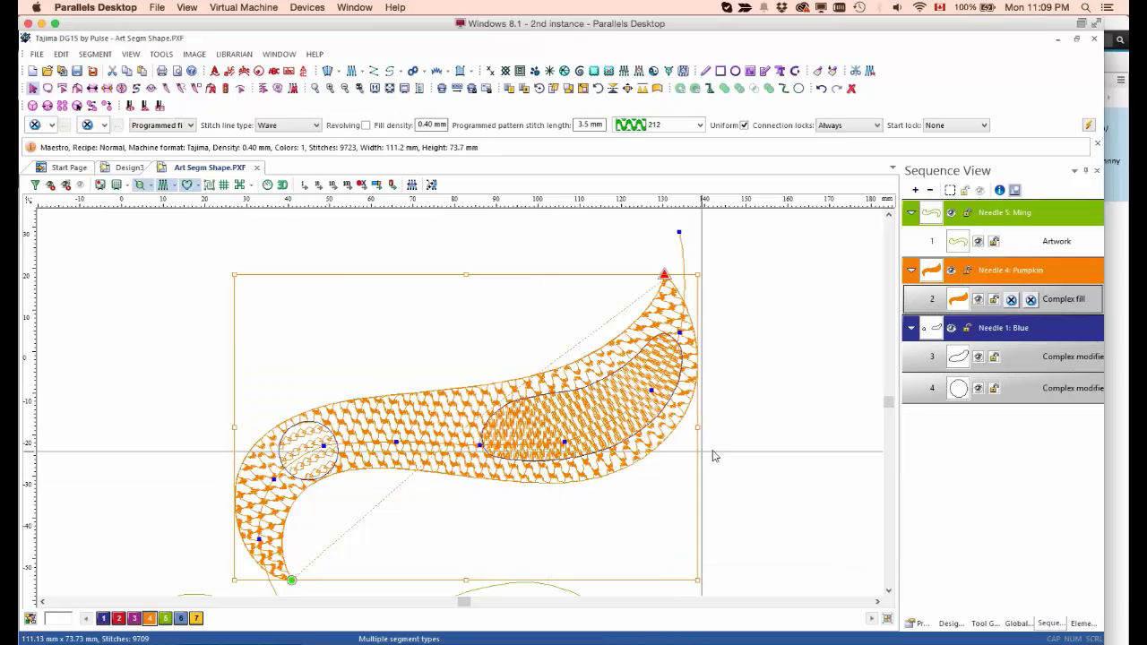
pyautogui.click(538, 541)
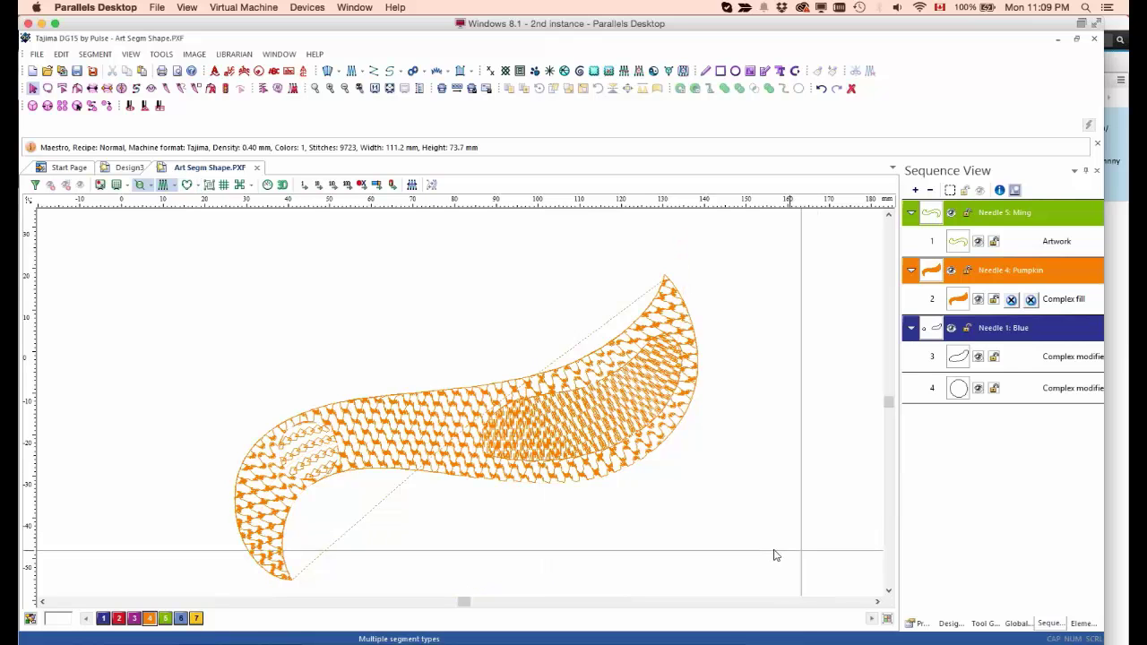
# Step: Show the design in 3D and step through the beginning of its stitching with the slow redraw
pyautogui.press('d')
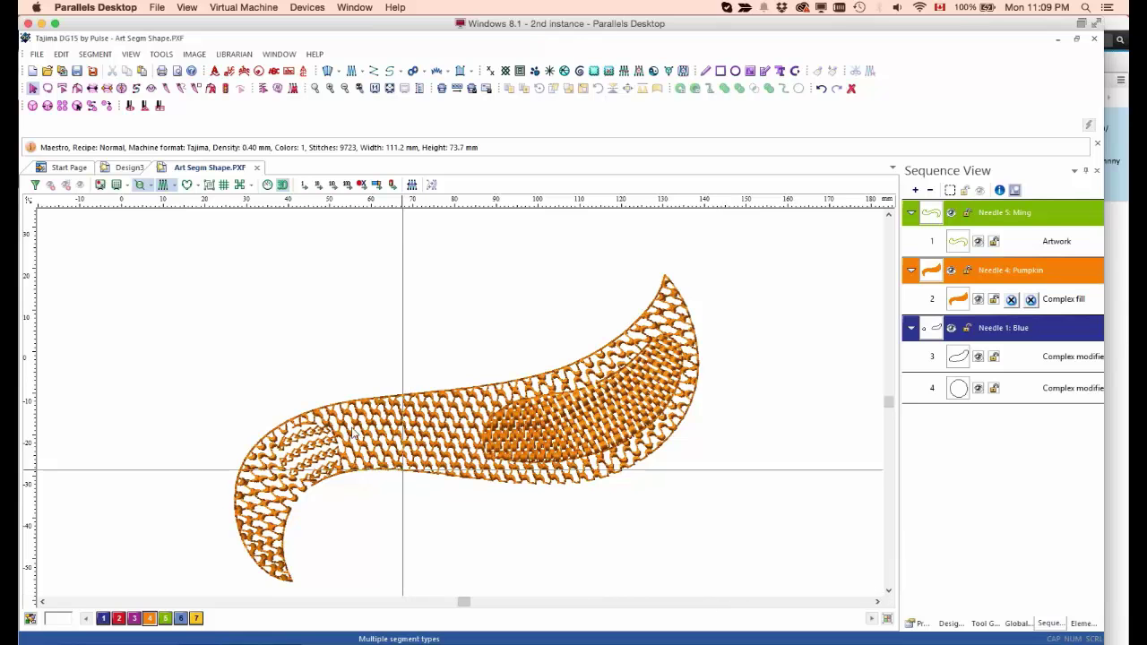
pyautogui.click(267, 185)
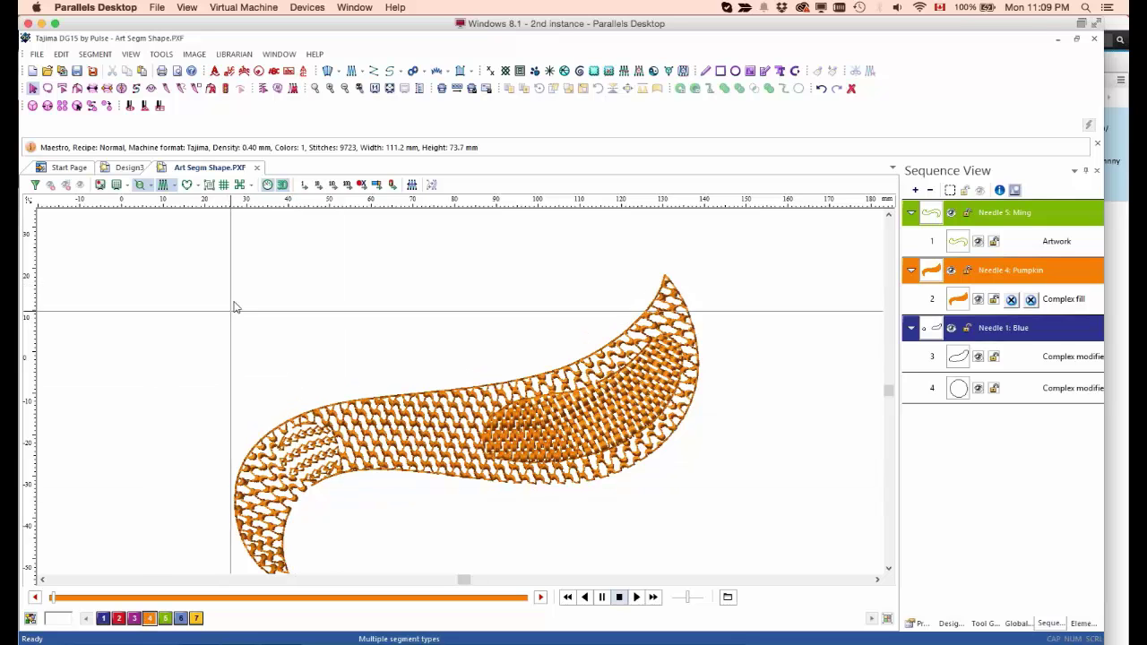
pyautogui.moveTo(51, 602); pyautogui.dragTo(61, 605)
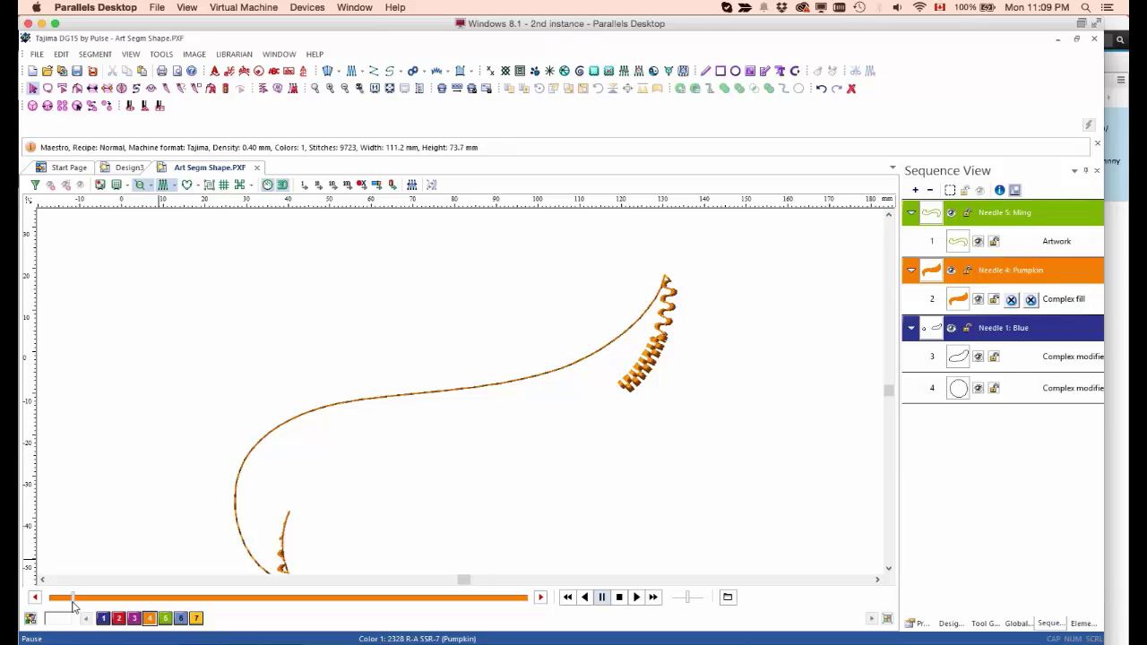
# Step: Step through the rest of the orange fill's stitching with the slow redraw and close the redraw
pyautogui.moveTo(79, 606); pyautogui.dragTo(83, 606)
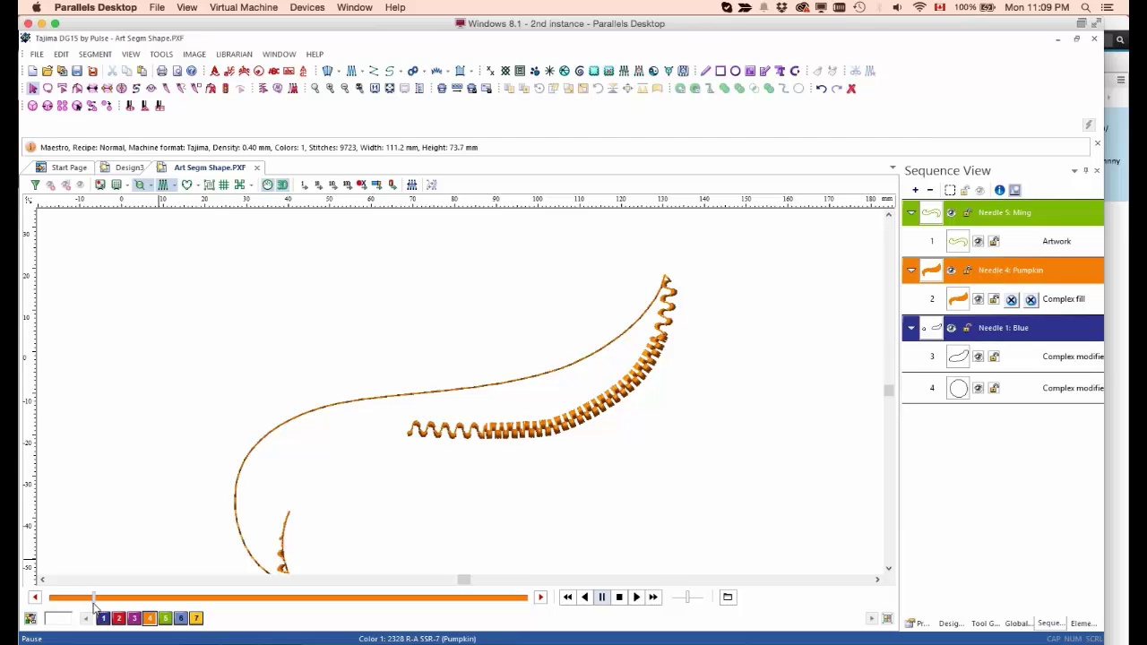
pyautogui.moveTo(98, 604); pyautogui.dragTo(105, 604)
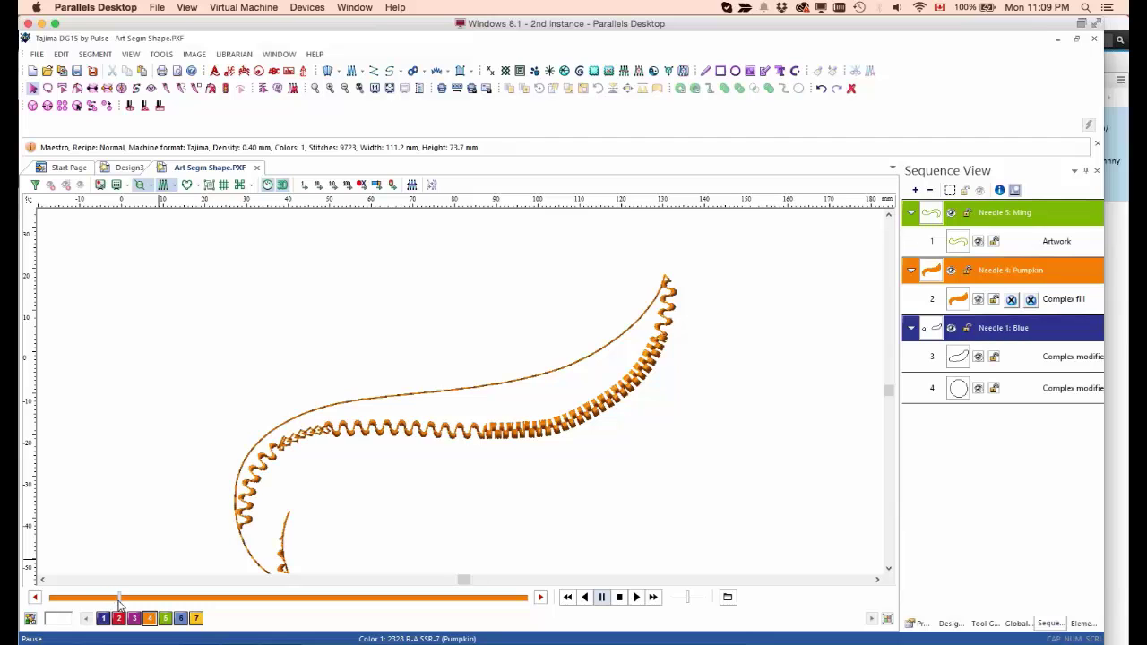
pyautogui.moveTo(130, 605); pyautogui.dragTo(133, 604)
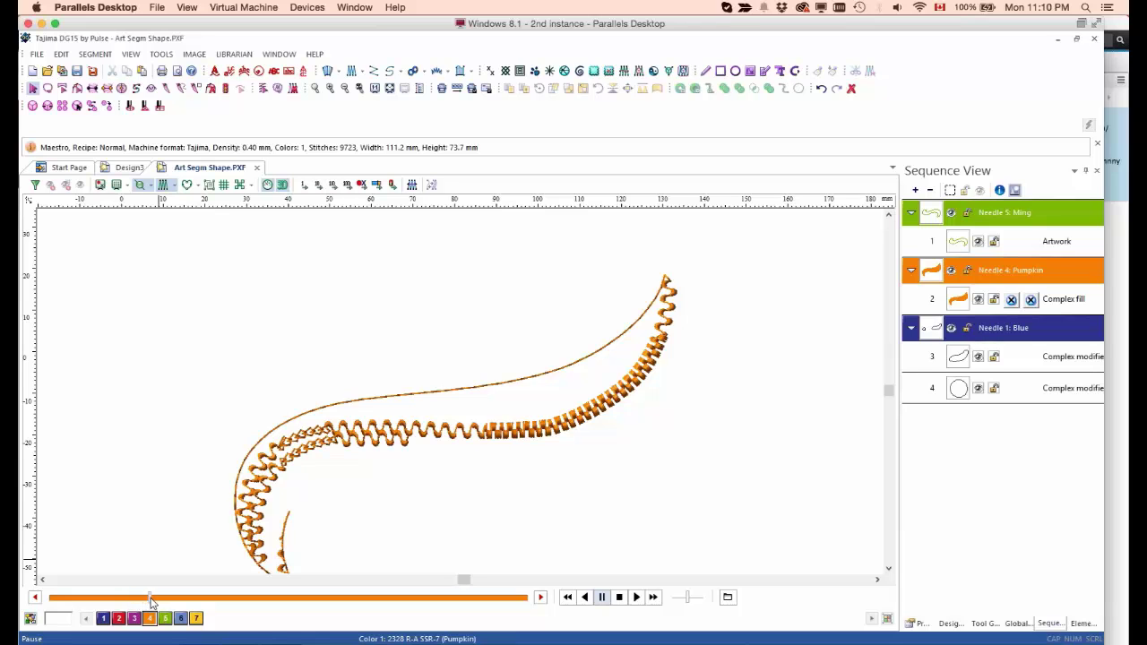
pyautogui.moveTo(161, 603); pyautogui.dragTo(173, 603)
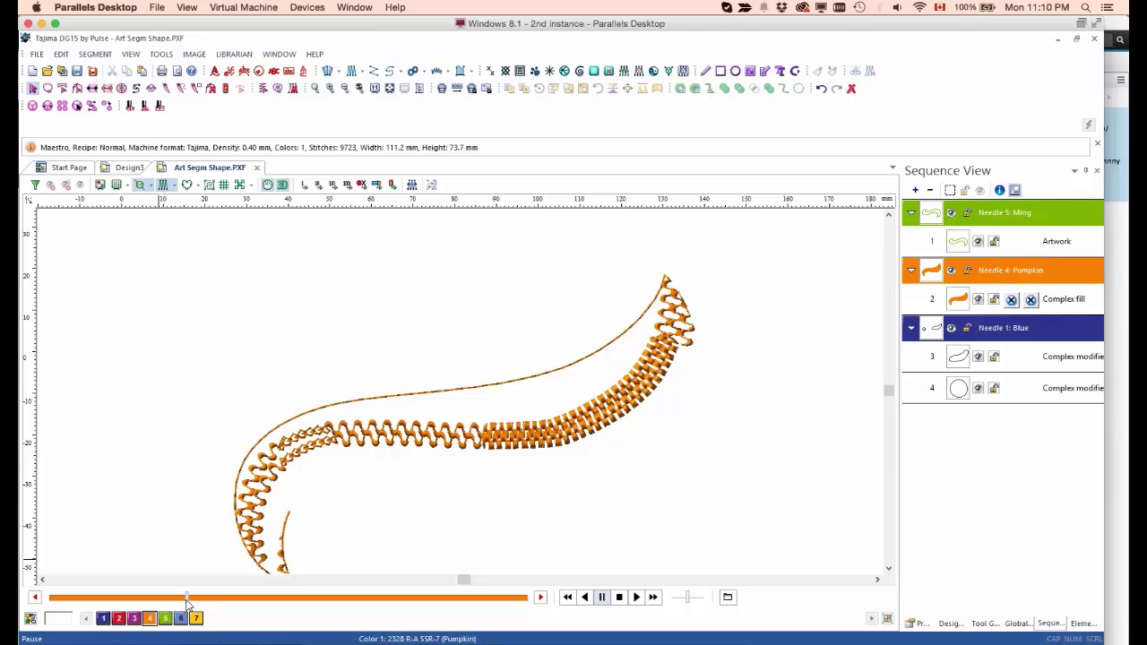
pyautogui.moveTo(192, 602)
pyautogui.mouseDown()
pyautogui.moveTo(428, 574)
pyautogui.moveTo(422, 564)
pyautogui.moveTo(431, 612)
pyautogui.moveTo(529, 605)
pyautogui.mouseUp()
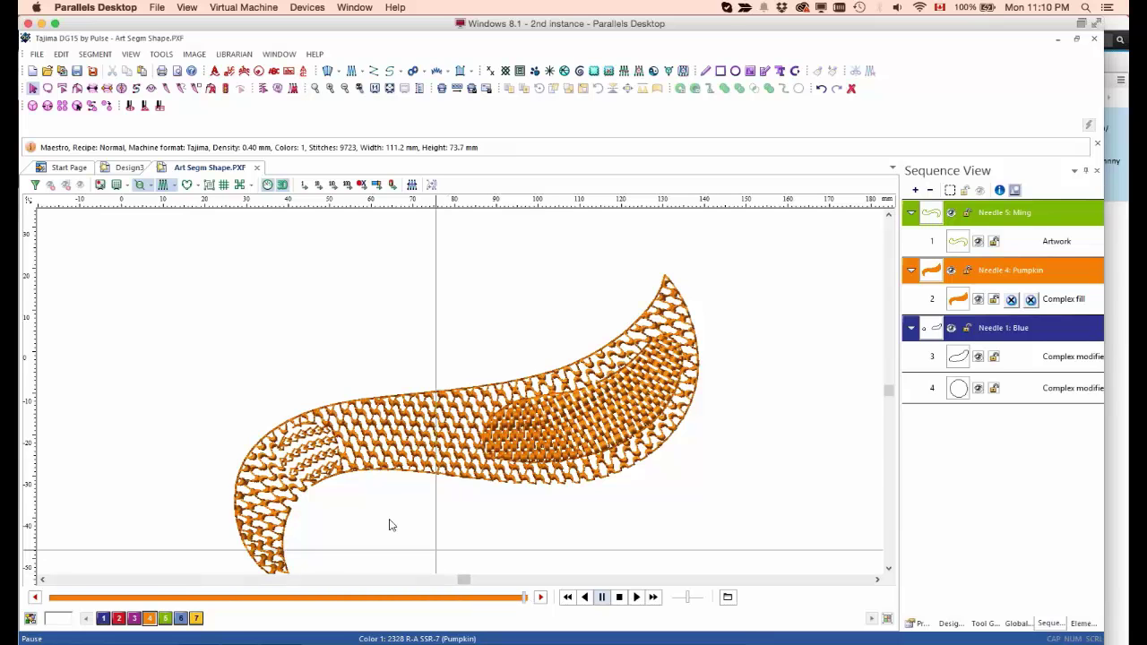
pyautogui.click(273, 184)
# Step: Convert the green artwork outline to a complex fill and move its red triangle marker to the upper edge of the left curl
pyautogui.scroll(-5, 267, 333)
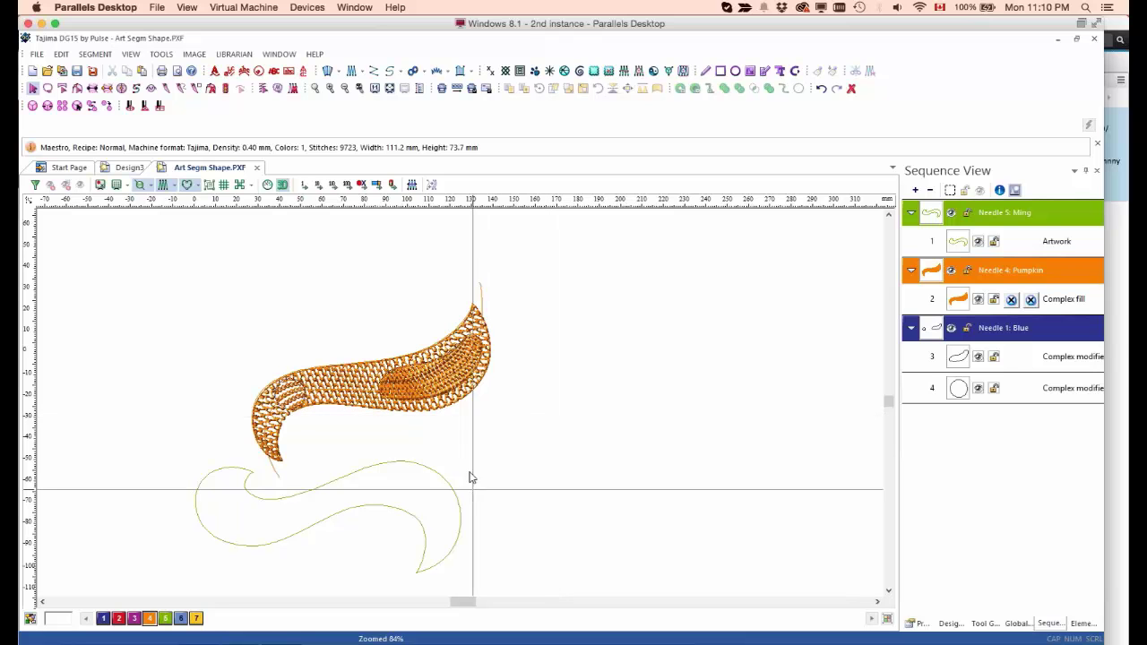
pyautogui.moveTo(467, 461); pyautogui.dragTo(415, 507)
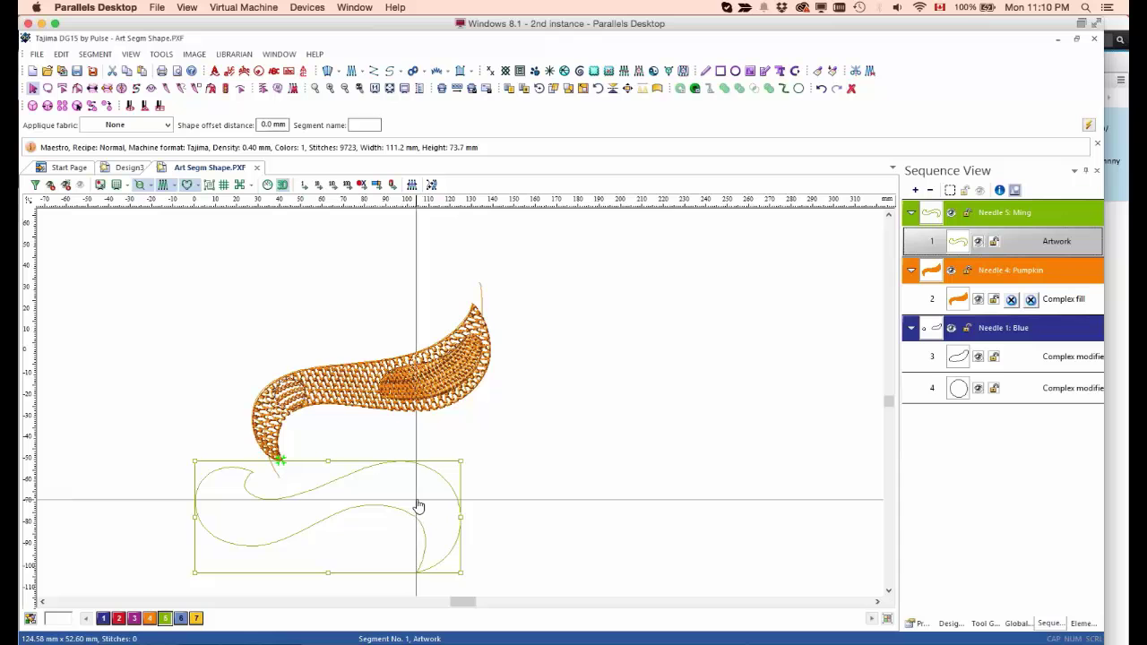
pyautogui.hotkey('ctrl', '0')
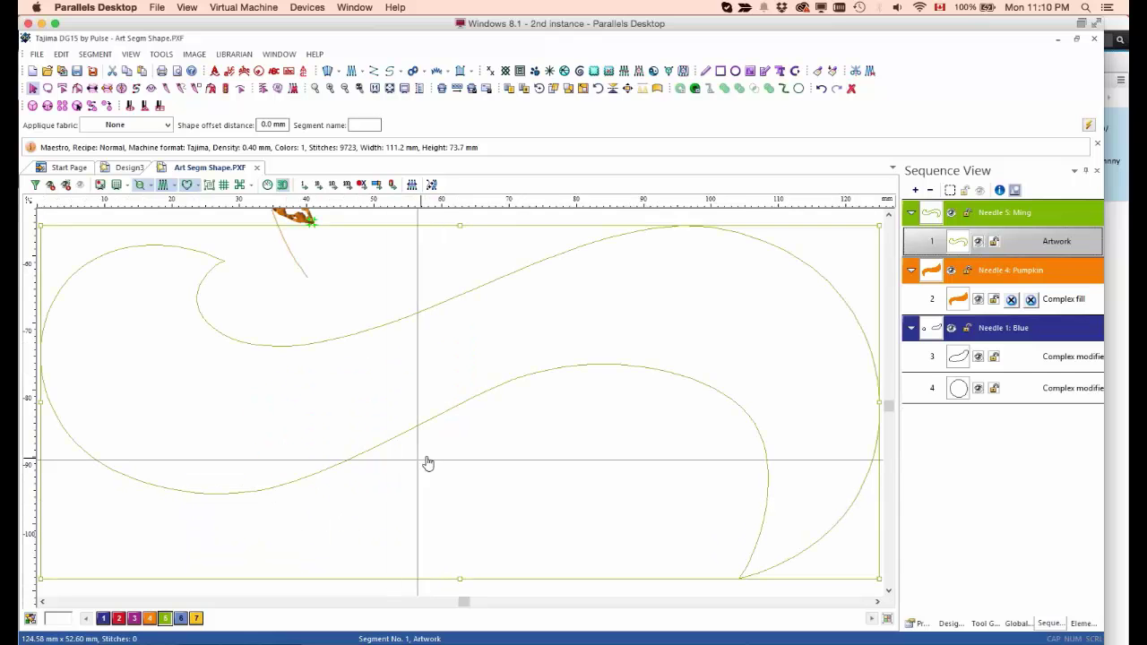
pyautogui.press('c')
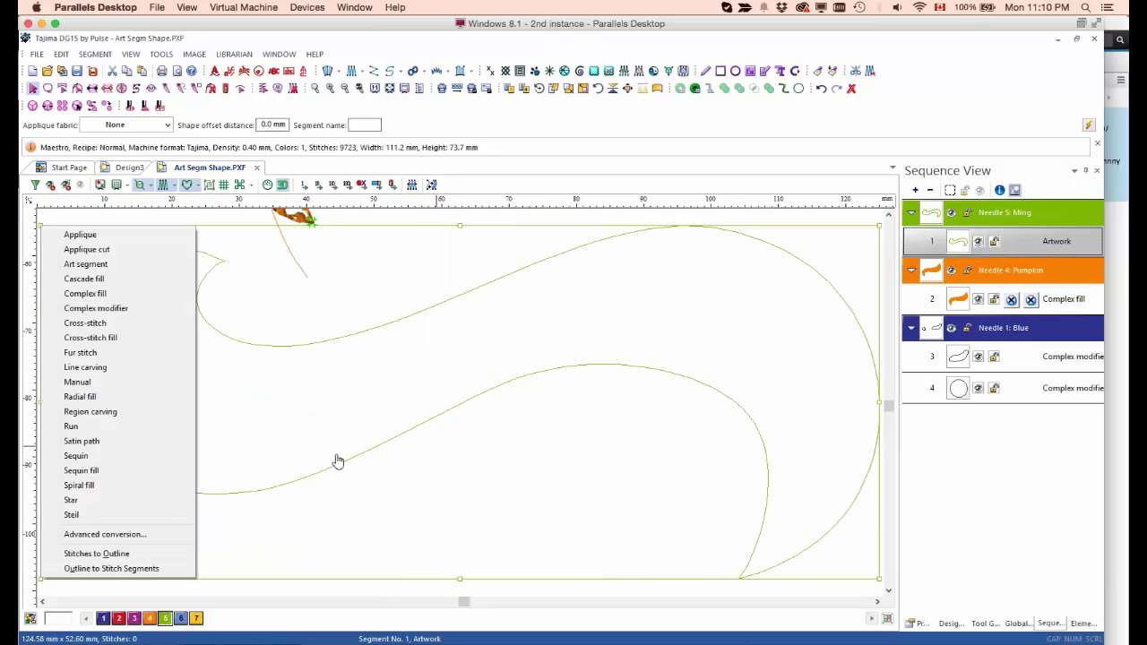
pyautogui.click(146, 295)
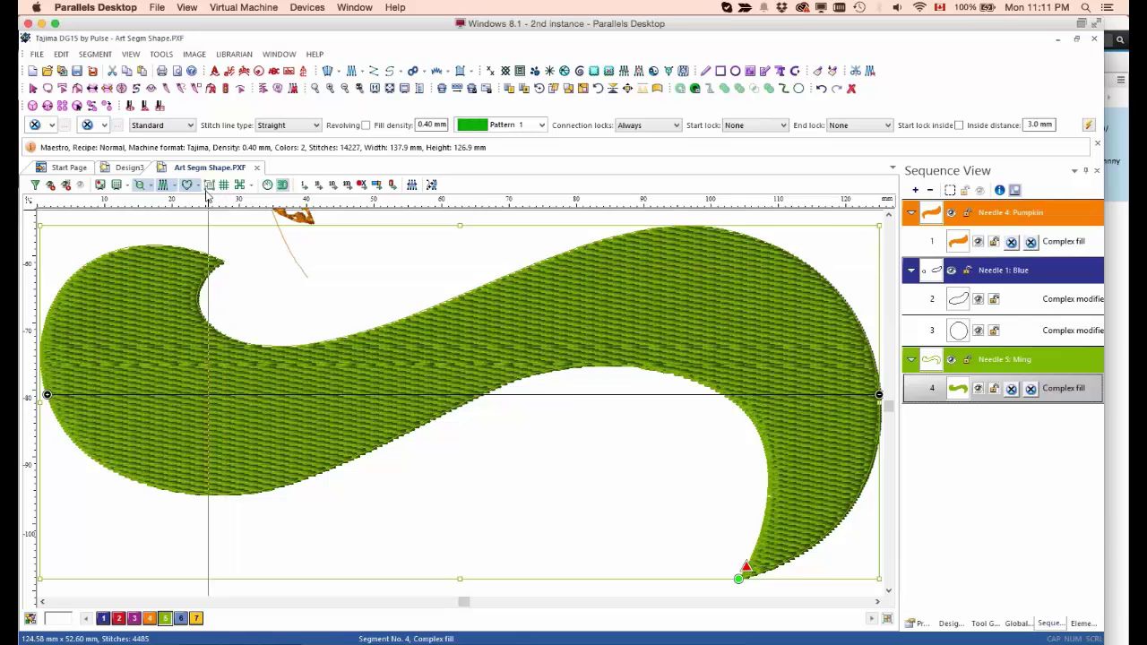
pyautogui.press('Escape')
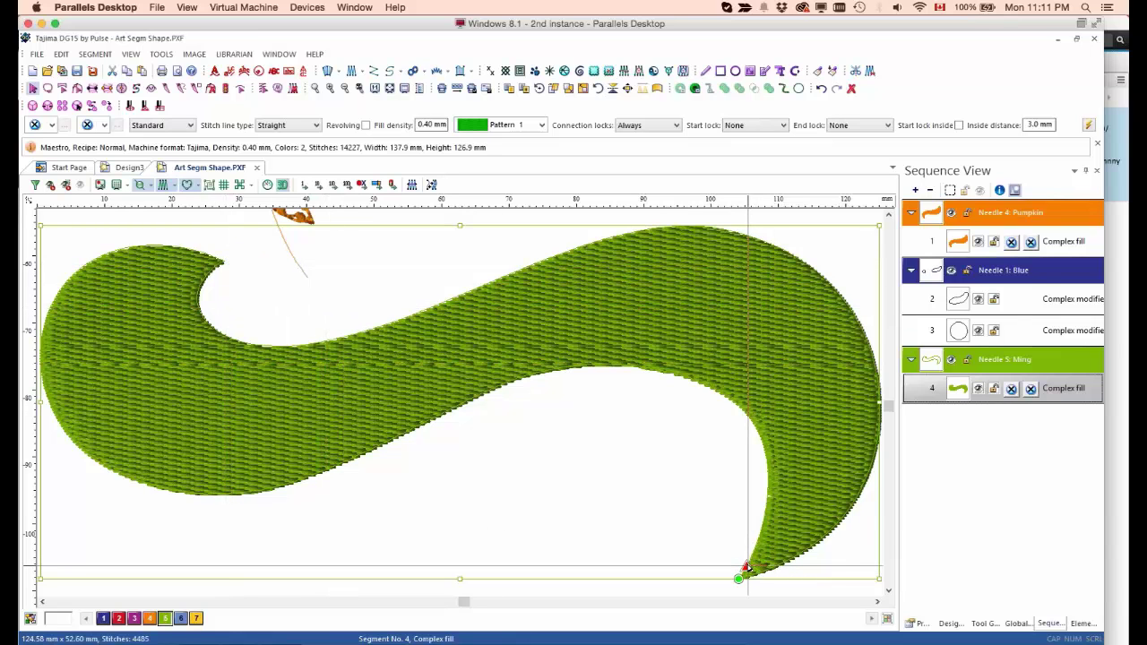
pyautogui.click(171, 244)
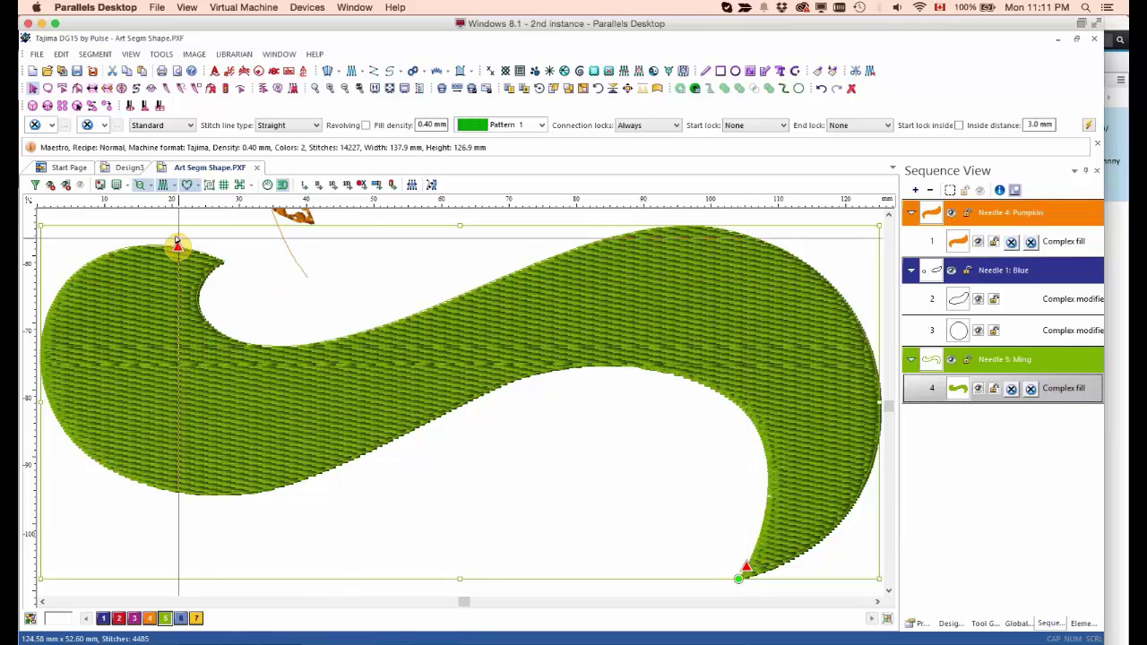
pyautogui.click(525, 363)
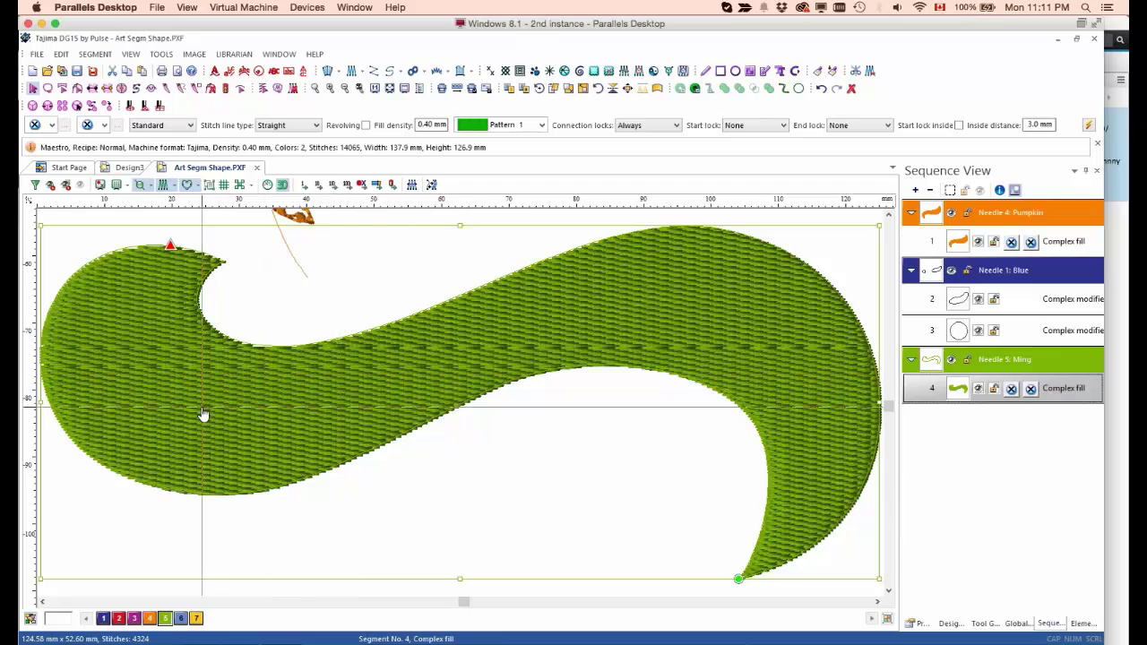
# Step: Change the green fill to Carved tile with Pattern 7 and set its stitch line type to Wave
pyautogui.scroll(-1, 204, 416)
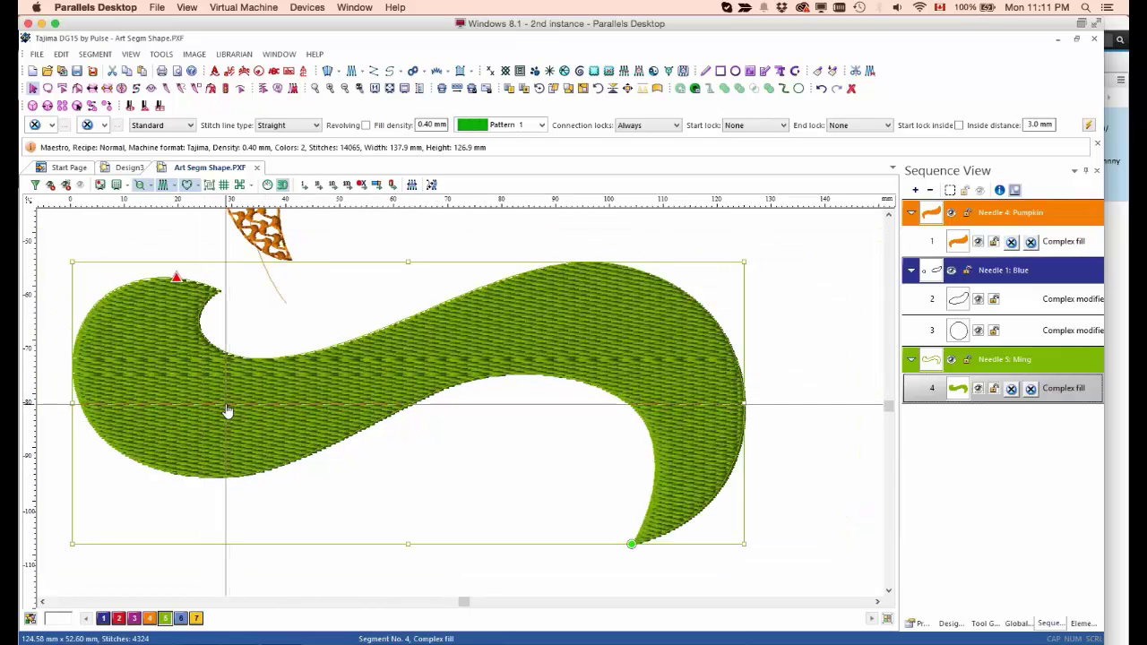
pyautogui.click(188, 126)
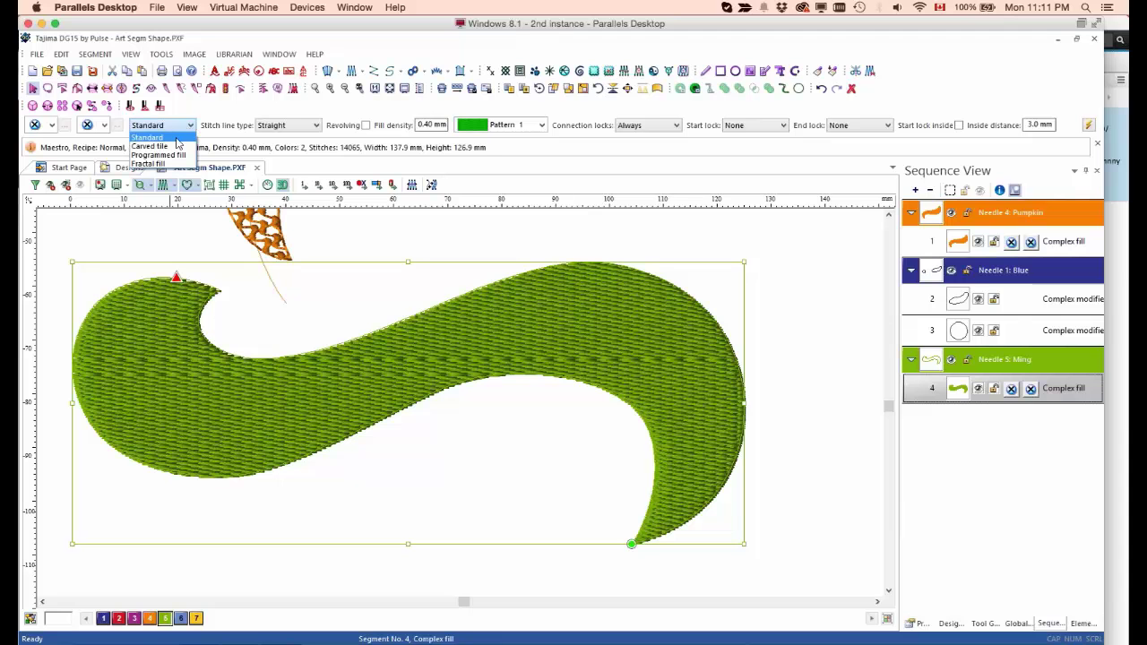
pyautogui.click(176, 146)
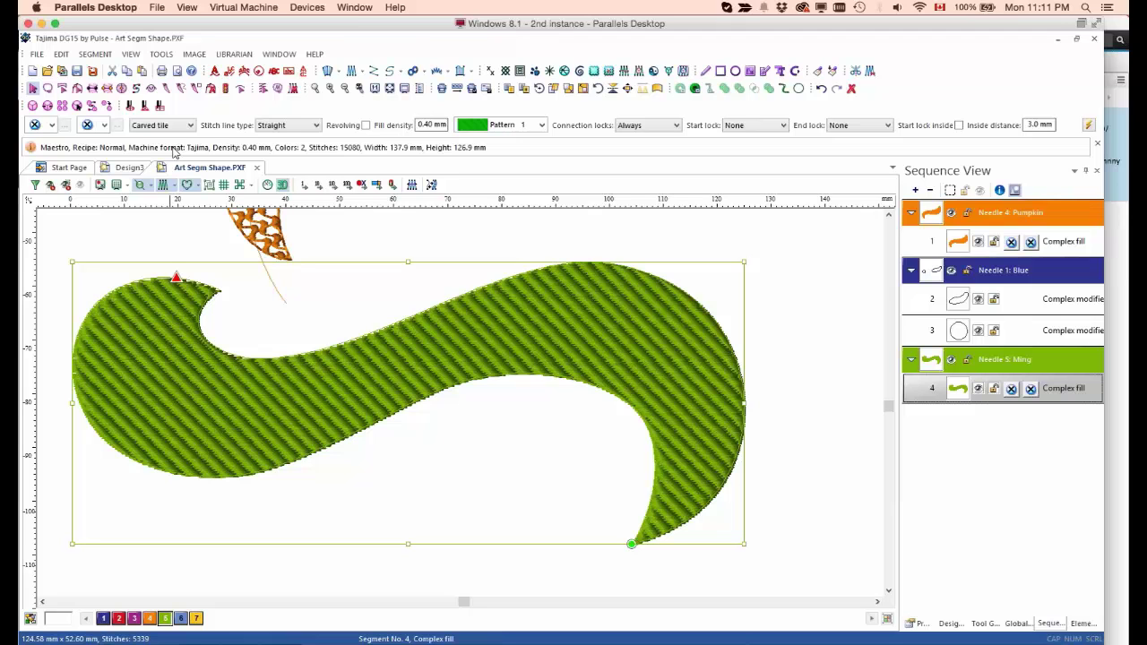
pyautogui.click(539, 126)
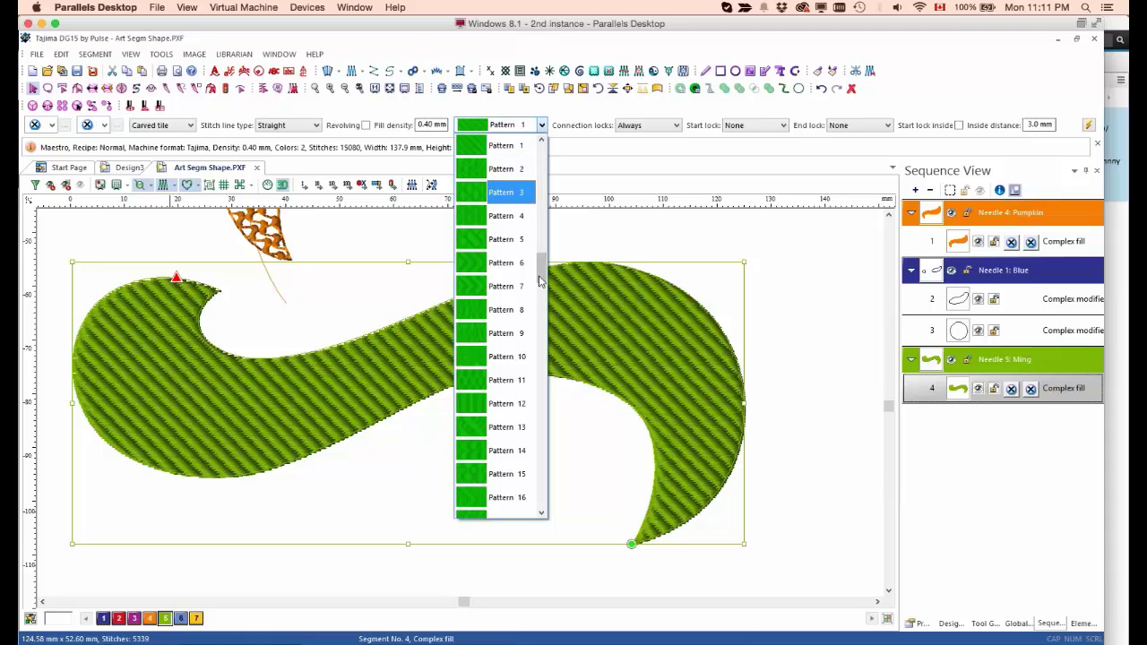
pyautogui.click(512, 287)
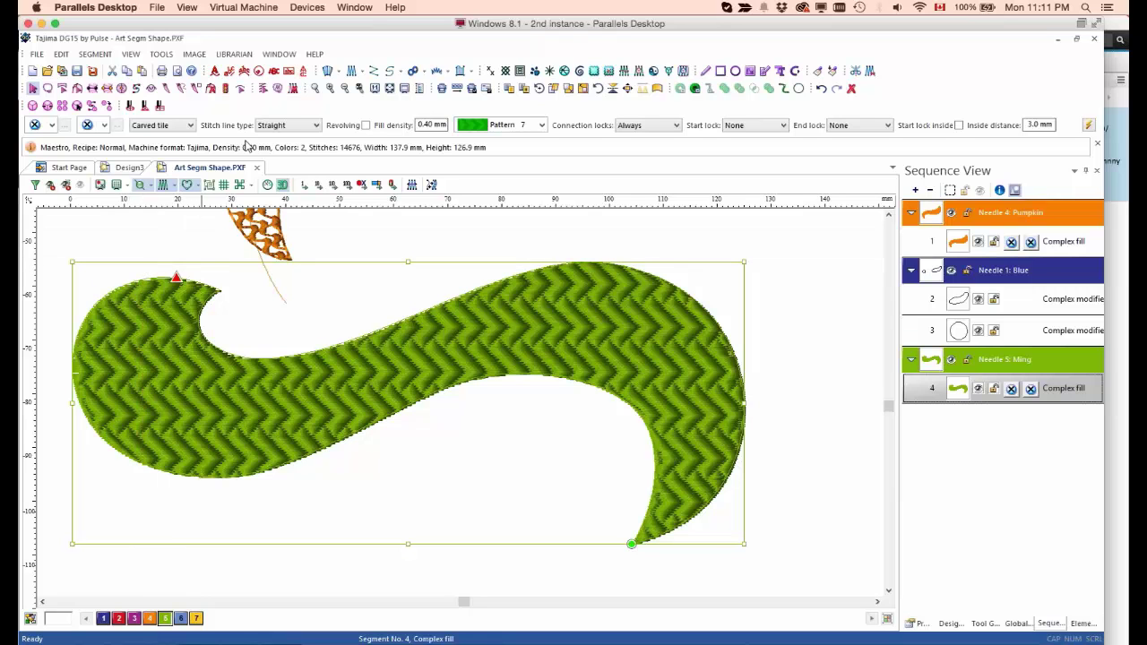
pyautogui.click(315, 126)
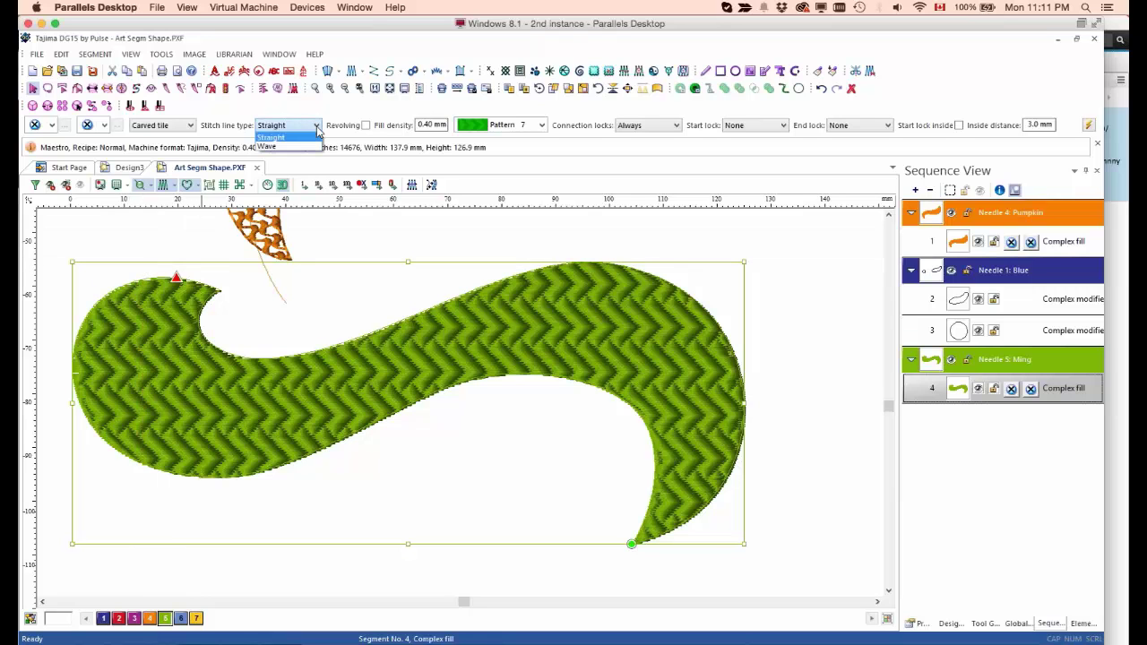
pyautogui.click(305, 145)
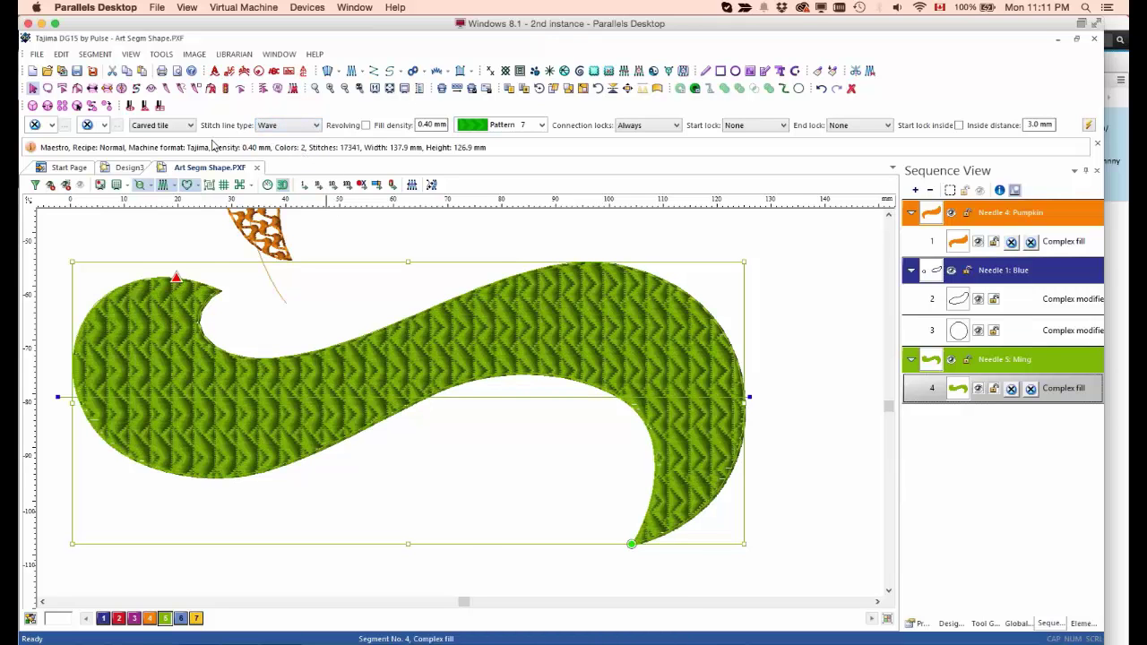
# Step: Punch a custom S-shaped wave line through the green fill, following its curve from beyond the left curl to past the lower right tip
pyautogui.click(152, 91)
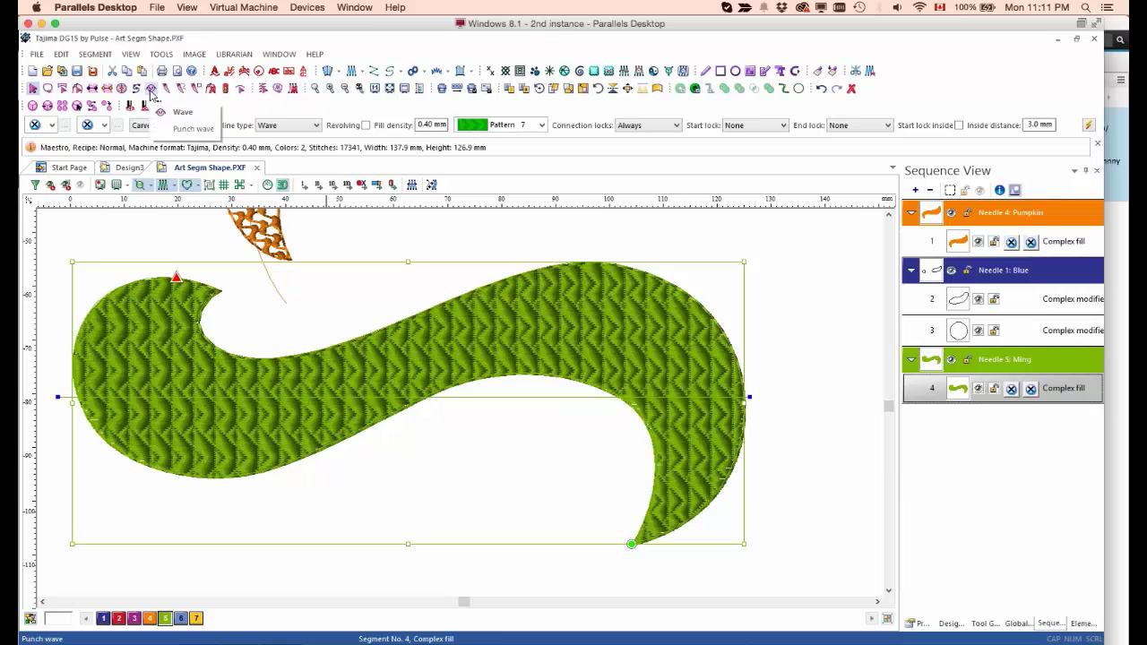
pyautogui.click(190, 129)
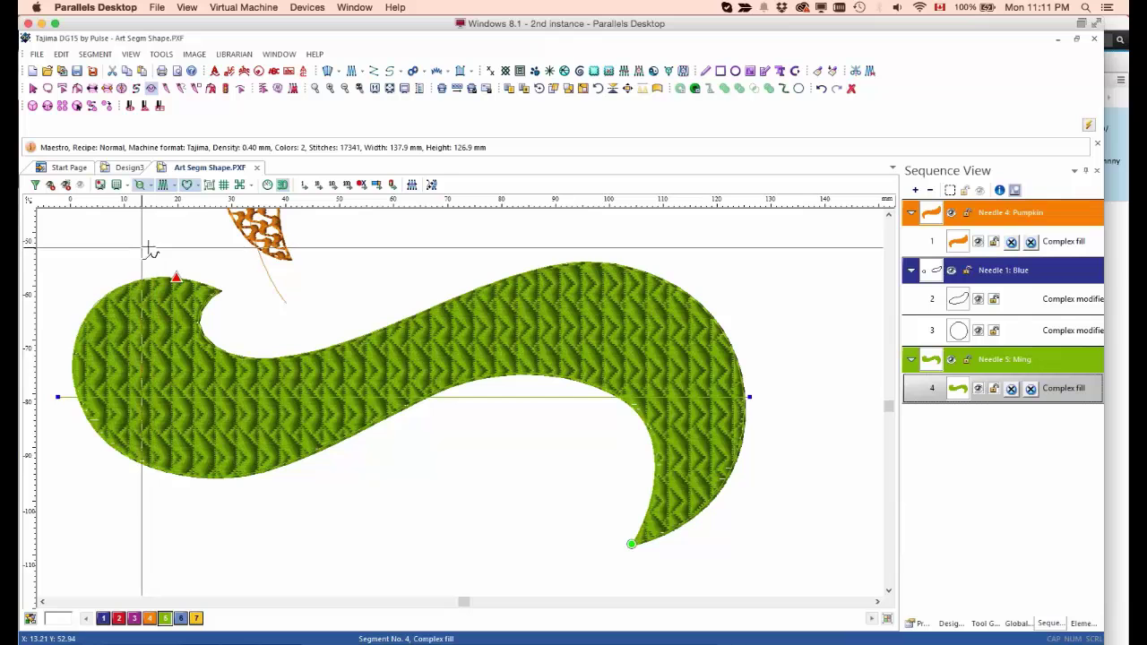
pyautogui.click(159, 244)
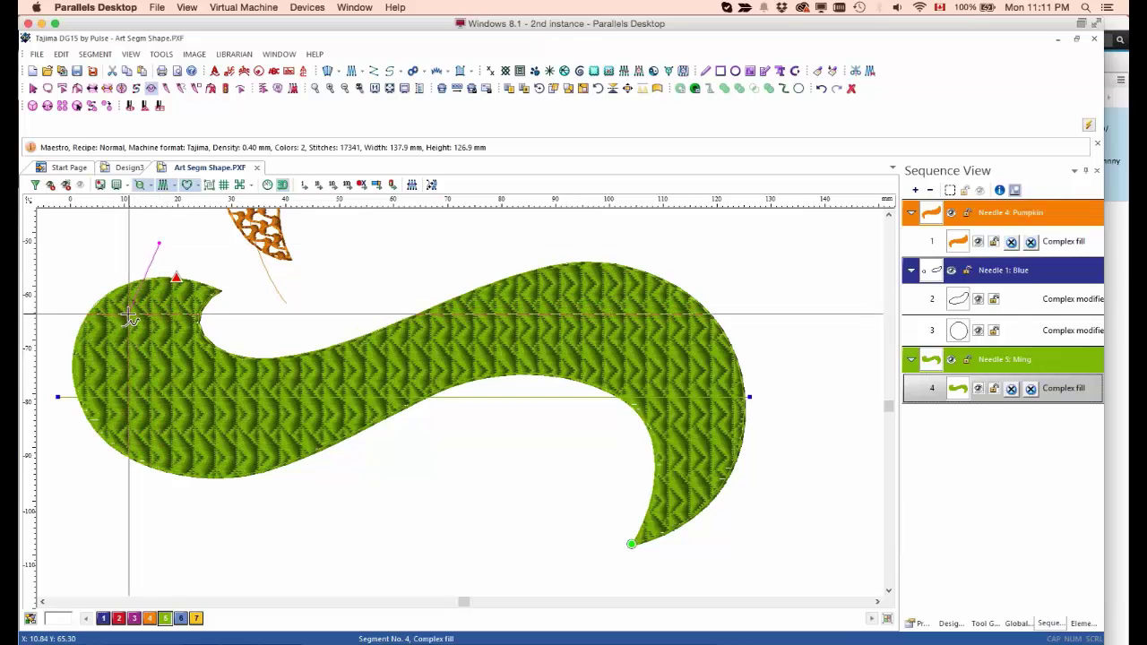
pyautogui.press('Escape')
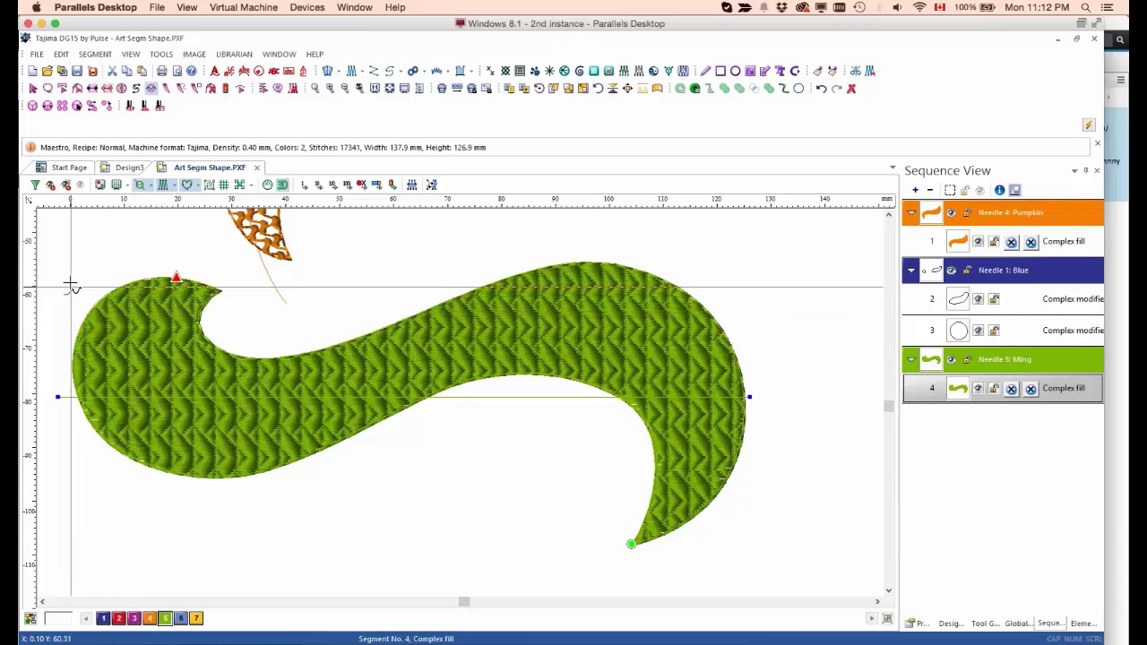
pyautogui.click(72, 303)
pyautogui.rightClick(90, 348)
pyautogui.rightClick(121, 379)
pyautogui.rightClick(145, 393)
pyautogui.rightClick(211, 409)
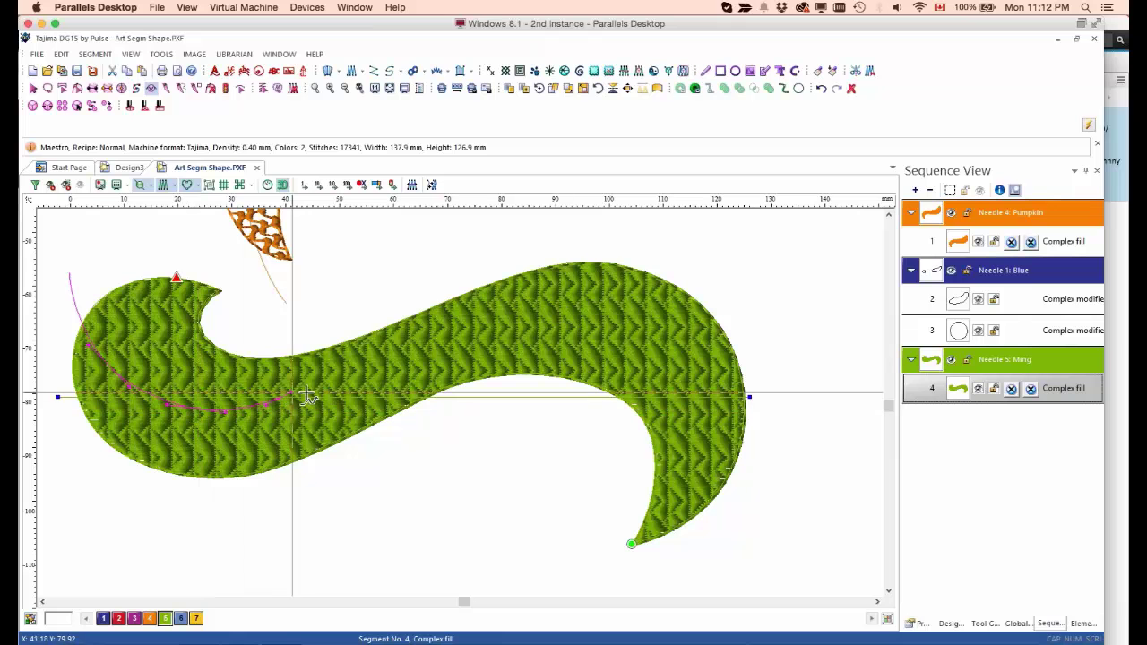
pyautogui.rightClick(345, 384)
pyautogui.rightClick(497, 338)
pyautogui.rightClick(565, 328)
pyautogui.rightClick(660, 355)
pyautogui.rightClick(694, 387)
pyautogui.rightClick(731, 465)
pyautogui.rightClick(744, 518)
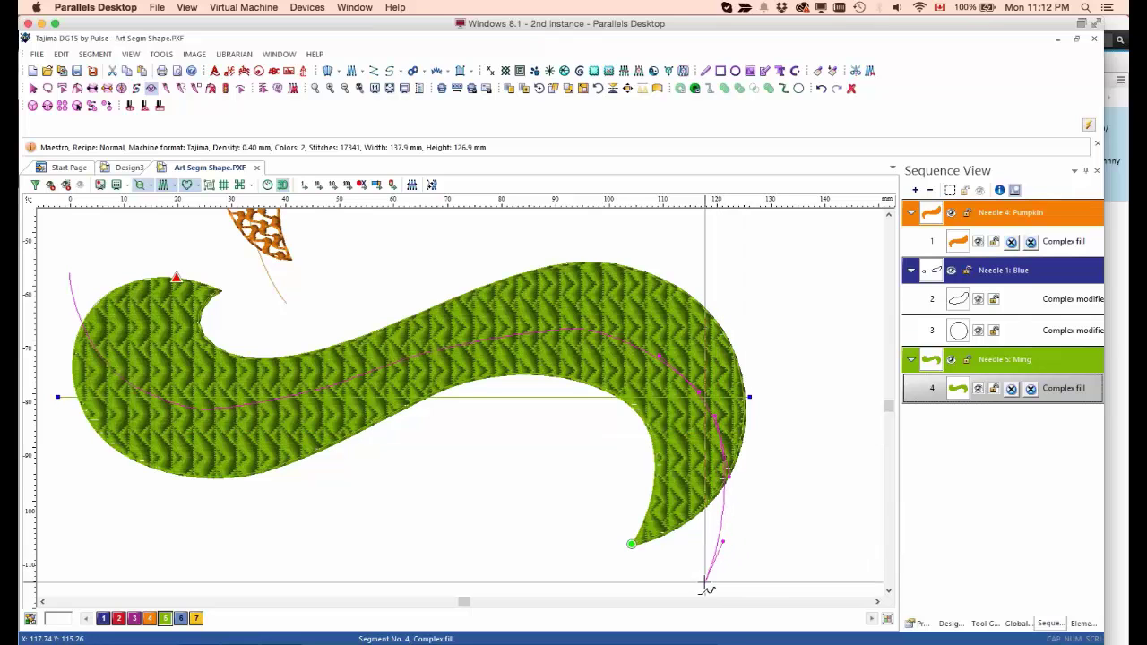
pyautogui.rightClick(702, 584)
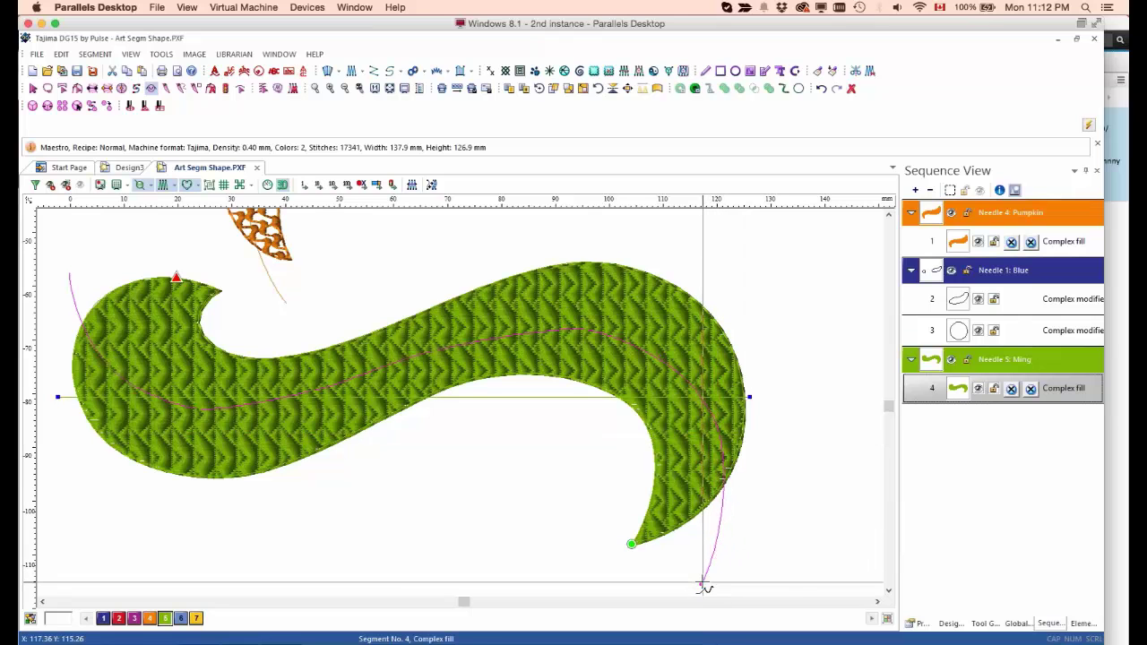
pyautogui.press('Return')
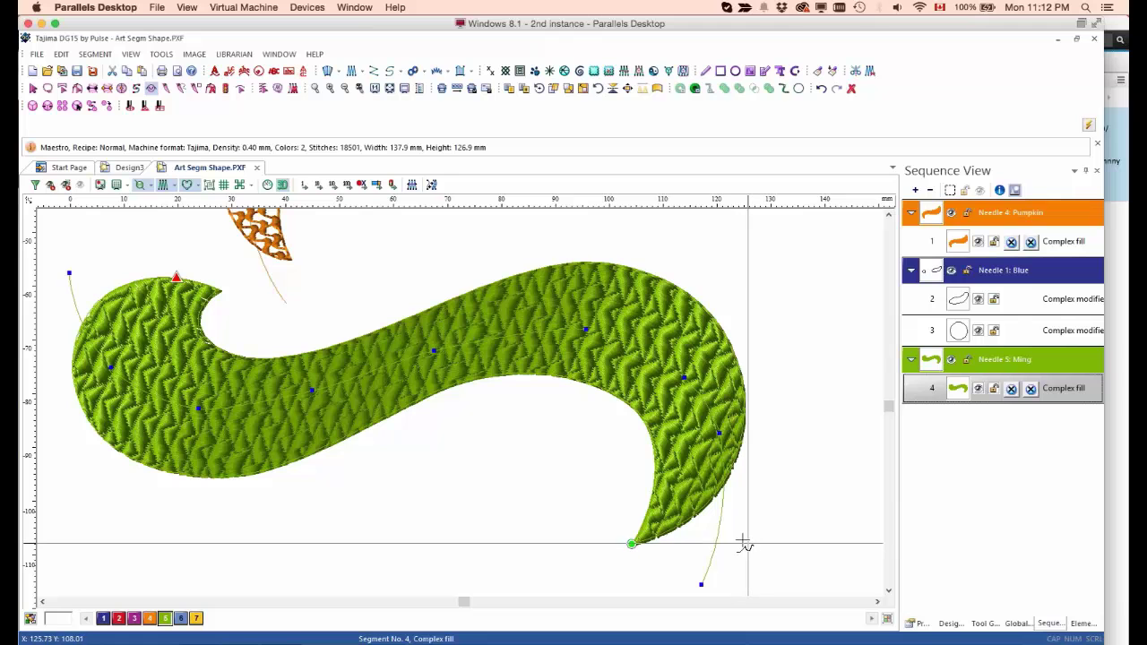
pyautogui.press('Escape')
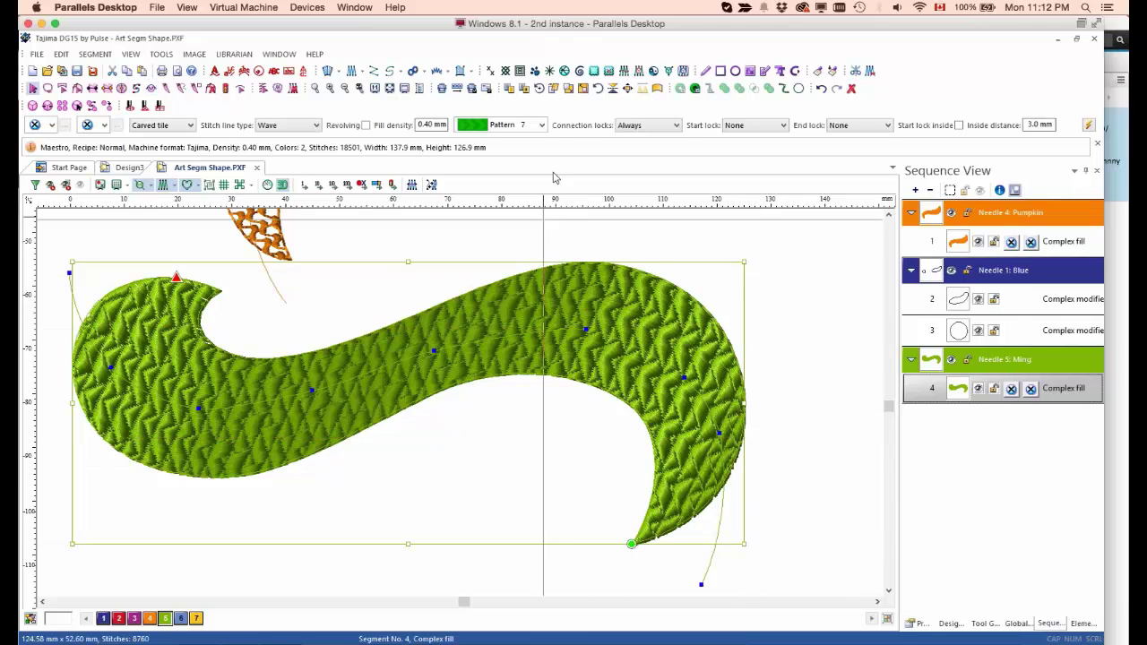
# Step: Draw a circular complex modifier about 19 mm in diameter in the right bend of the green fill and regenerate it together with the fill
pyautogui.click(682, 73)
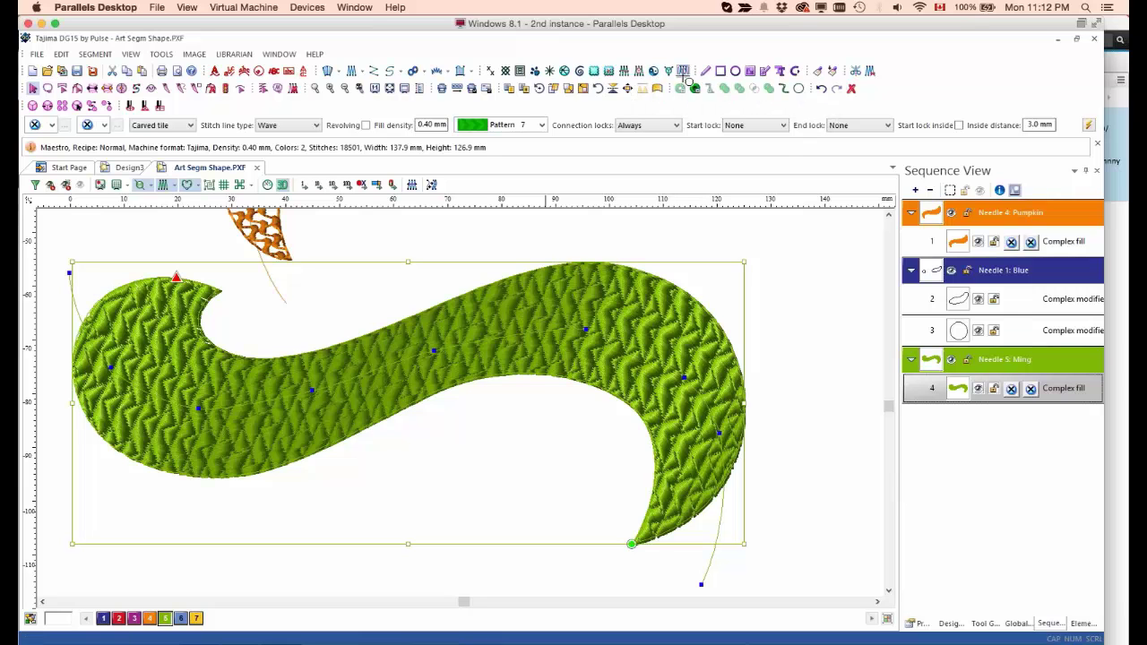
pyautogui.click(634, 293)
pyautogui.click(690, 362)
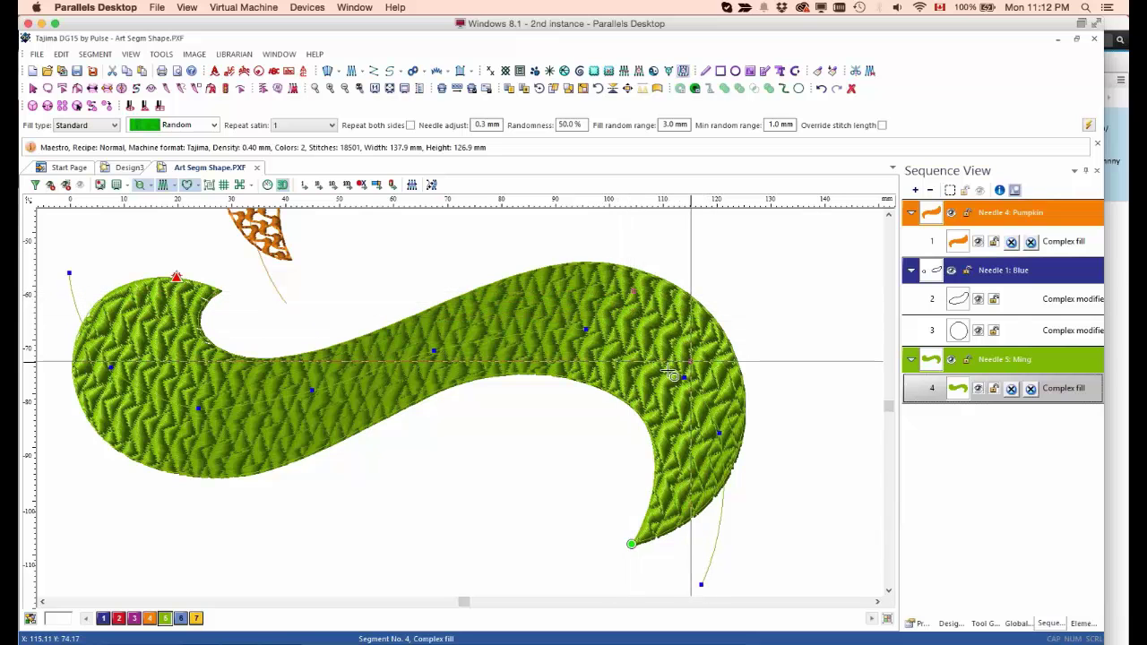
pyautogui.click(610, 381)
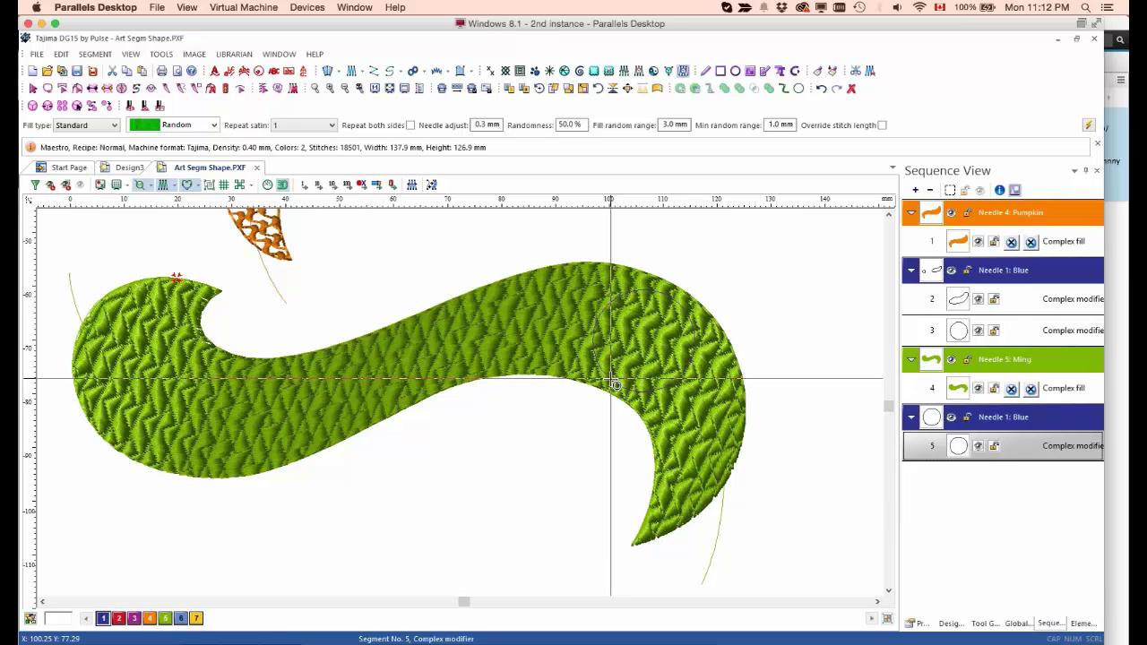
pyautogui.press('Escape')
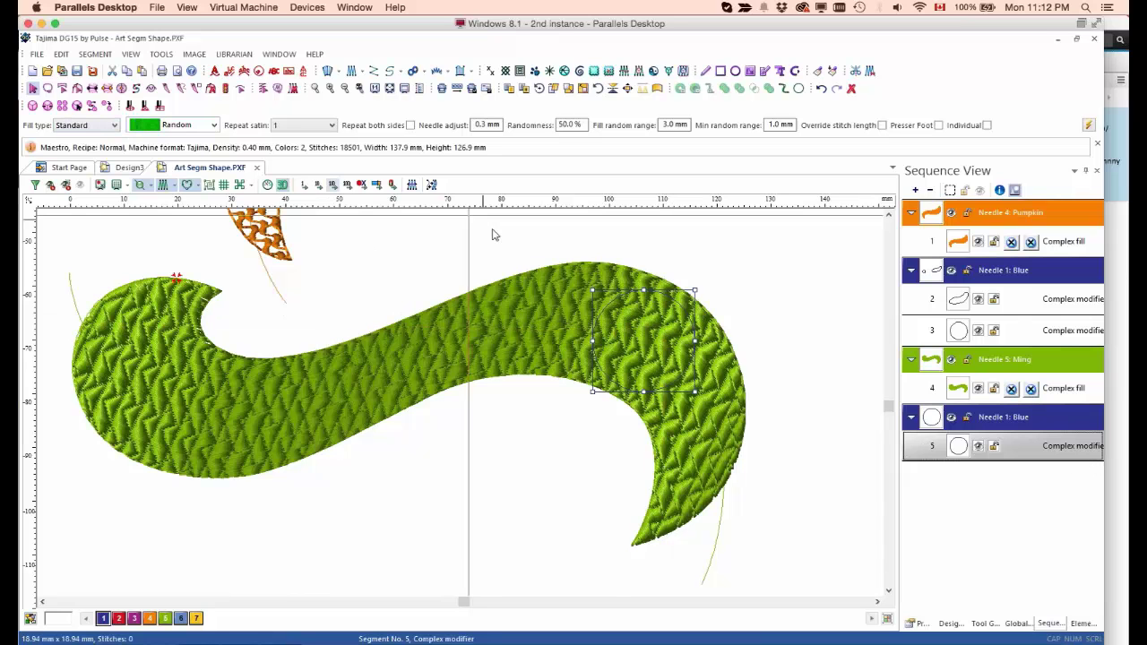
pyautogui.moveTo(766, 284); pyautogui.dragTo(656, 382)
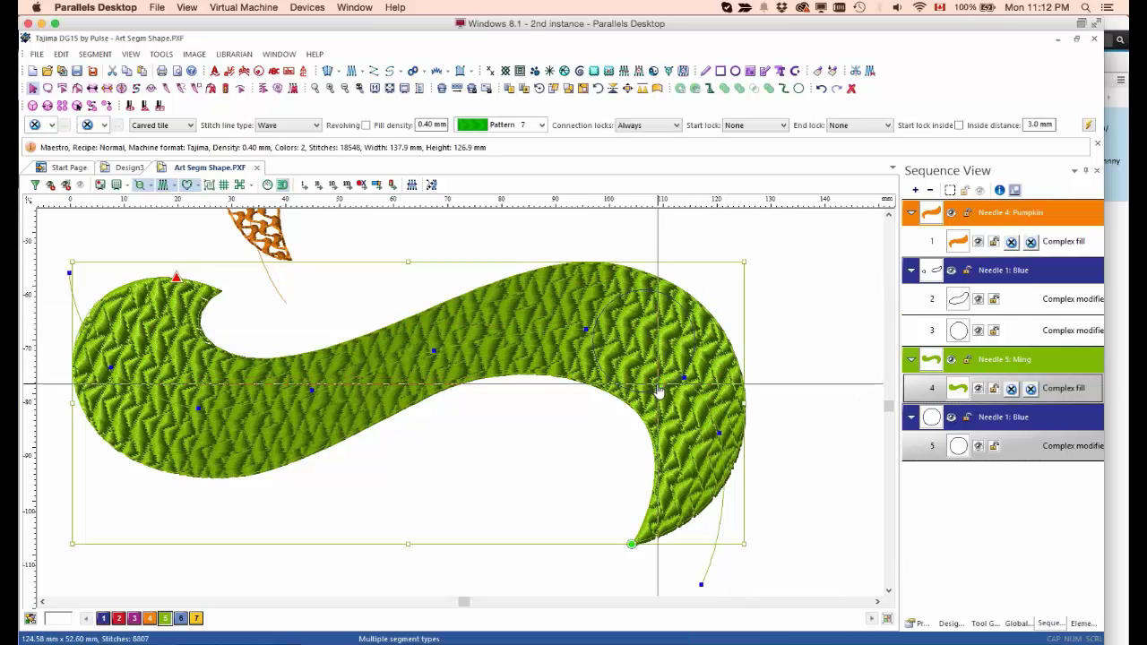
pyautogui.click(776, 309)
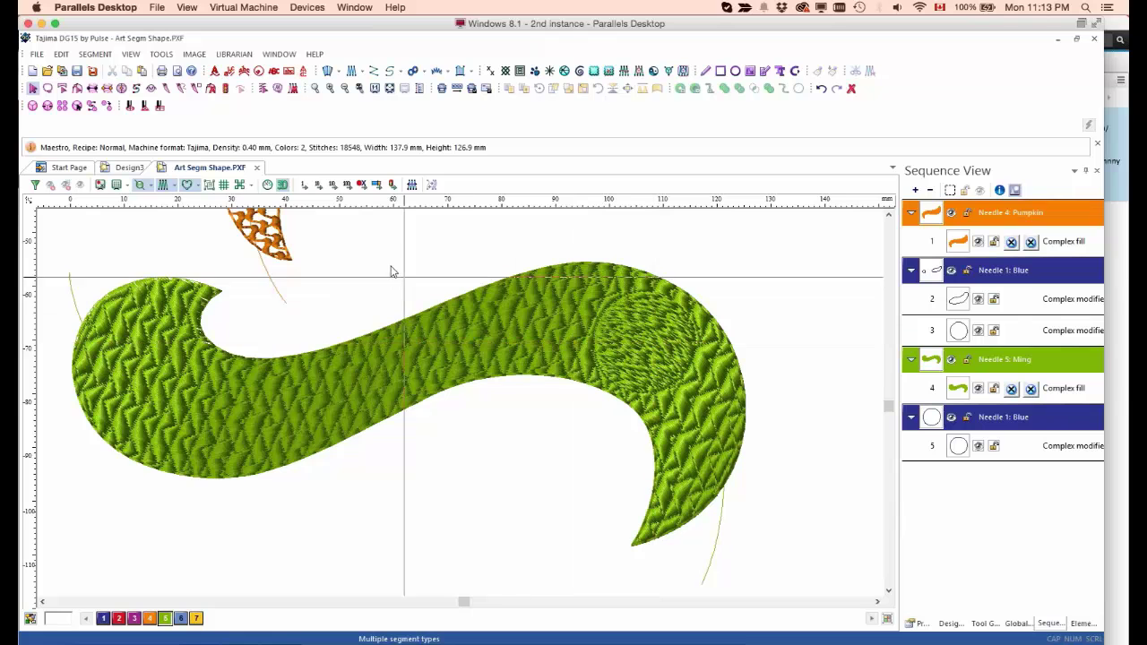
# Step: Play through the stitch-out of the green fill in the design draw simulation, from the end of the orange fill to the green curl
pyautogui.click(267, 184)
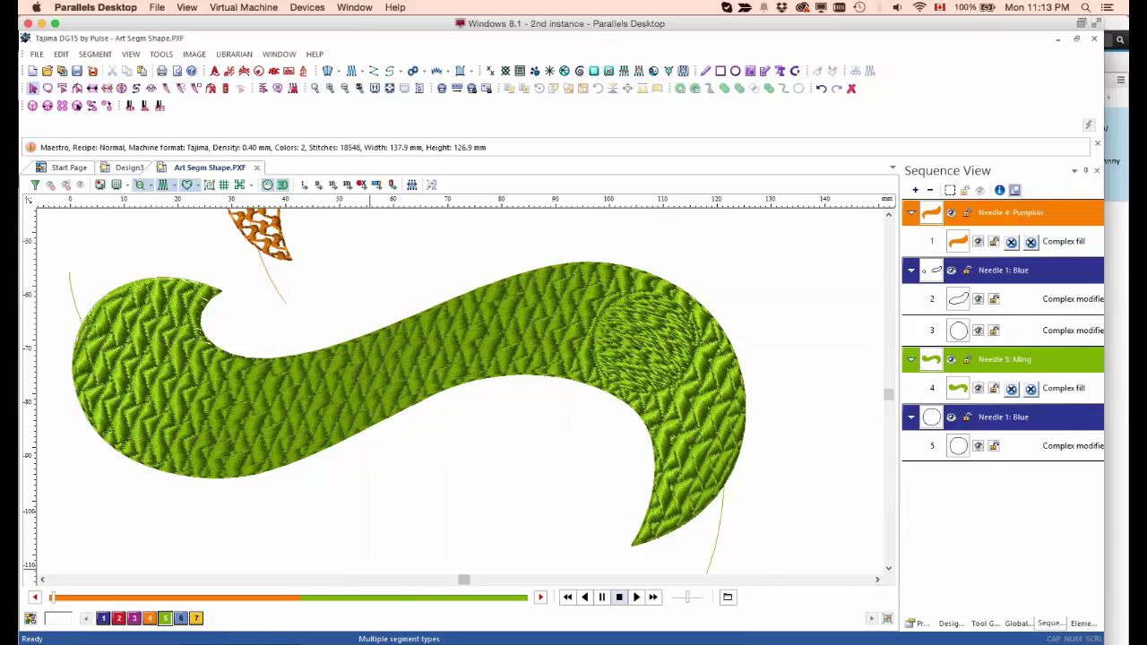
pyautogui.moveTo(53, 602); pyautogui.dragTo(79, 603)
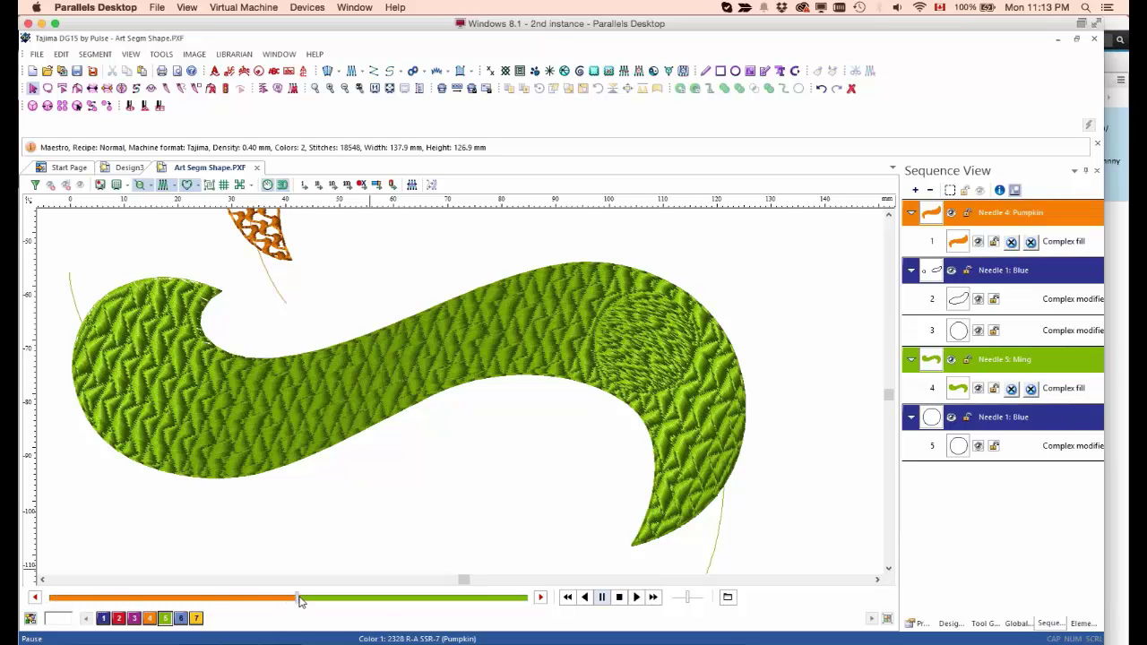
pyautogui.moveTo(300, 602); pyautogui.dragTo(303, 602)
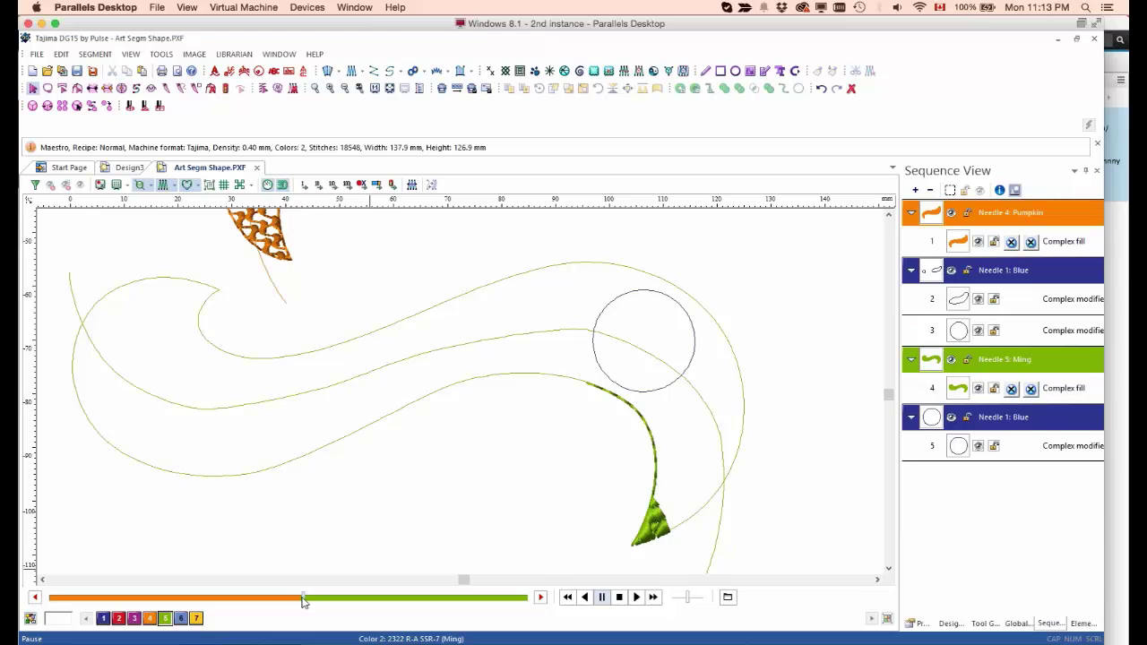
pyautogui.moveTo(303, 602)
pyautogui.mouseDown()
pyautogui.moveTo(529, 625)
pyautogui.moveTo(518, 613)
pyautogui.mouseUp()
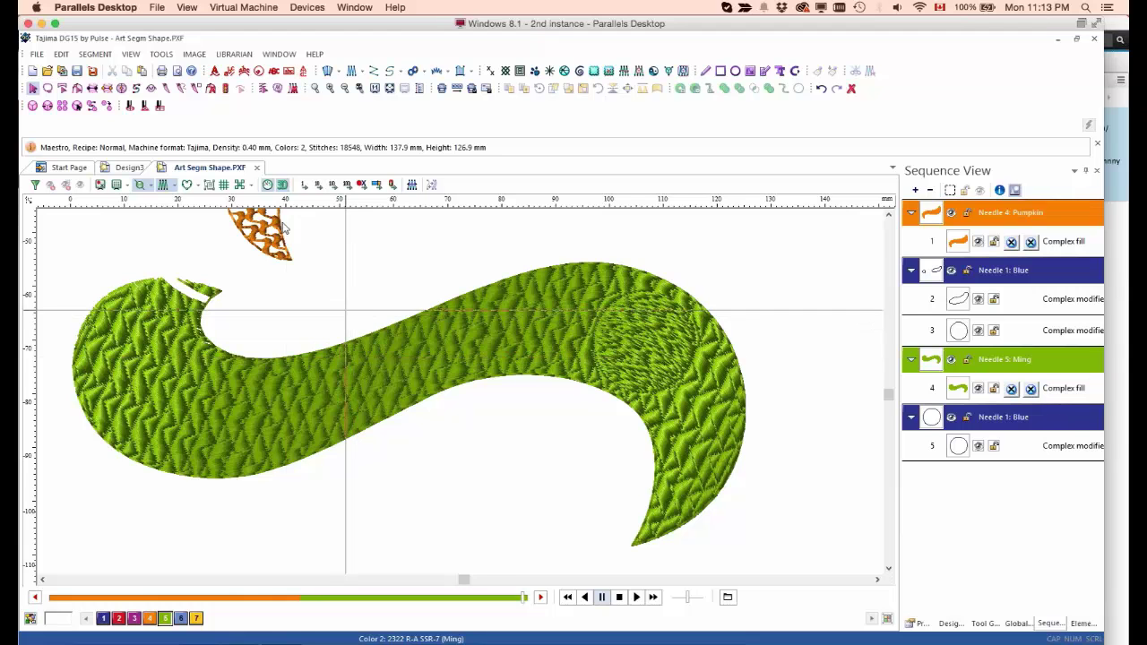
pyautogui.click(270, 186)
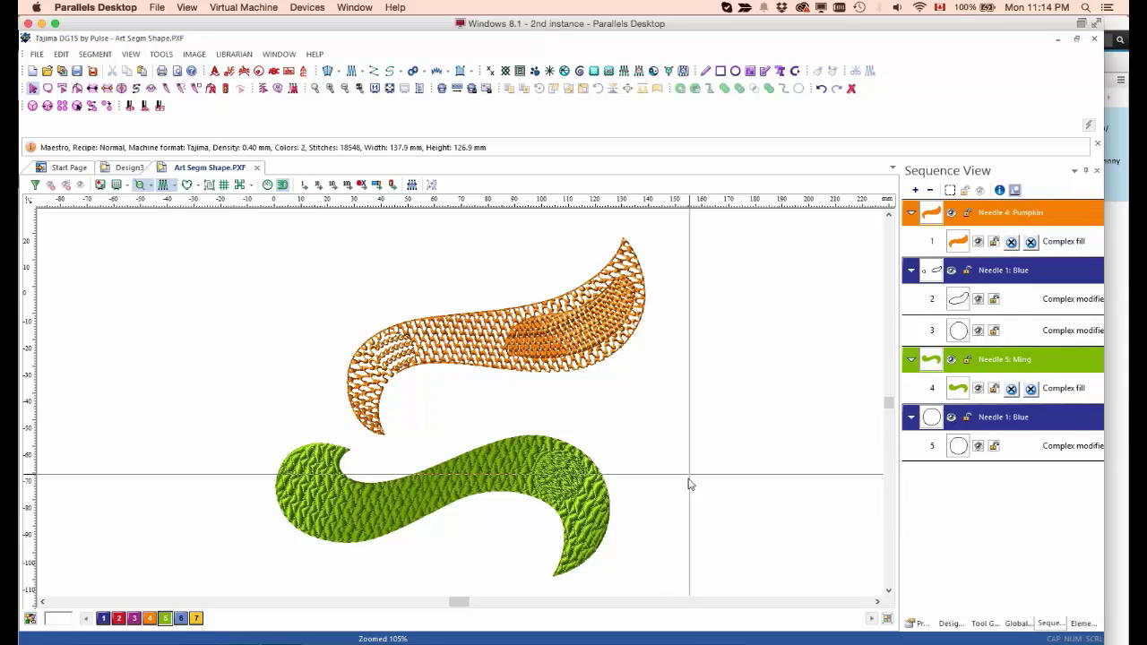
# Step: Move the green fill's red triangle marker onto the green circle marker at the lower right tip
pyautogui.click(536, 441)
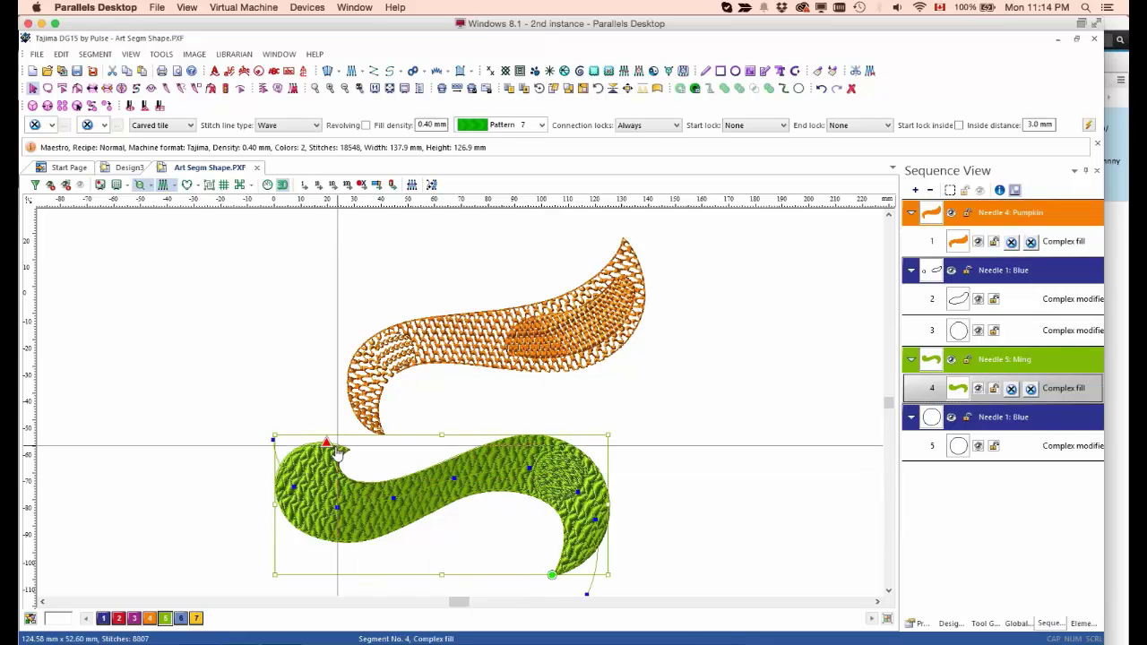
pyautogui.moveTo(552, 575)
pyautogui.mouseDown()
pyautogui.moveTo(591, 573)
pyautogui.moveTo(584, 597)
pyautogui.moveTo(556, 603)
pyautogui.mouseUp()
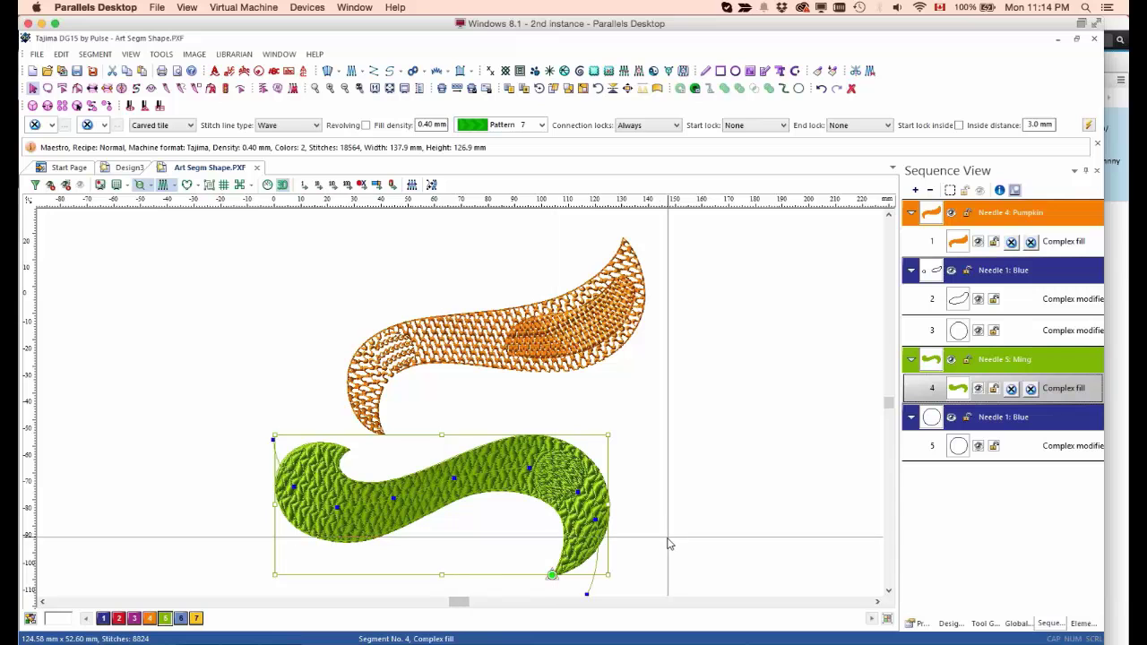
pyautogui.press('z')
pyautogui.moveTo(475, 426); pyautogui.dragTo(666, 581)
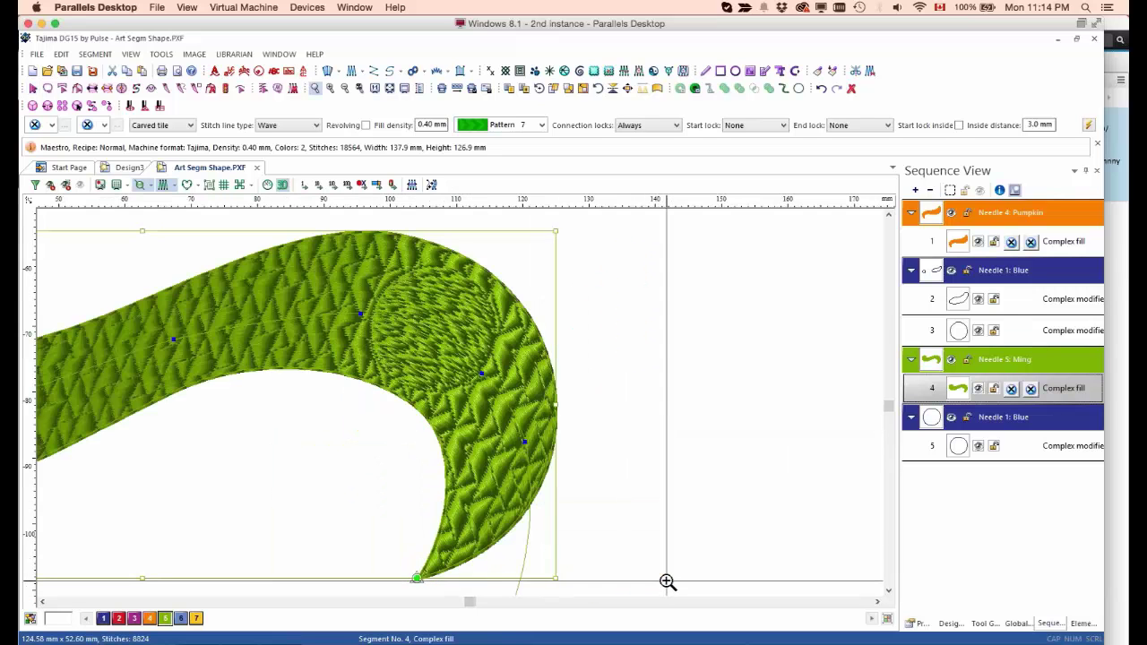
pyautogui.click(664, 524)
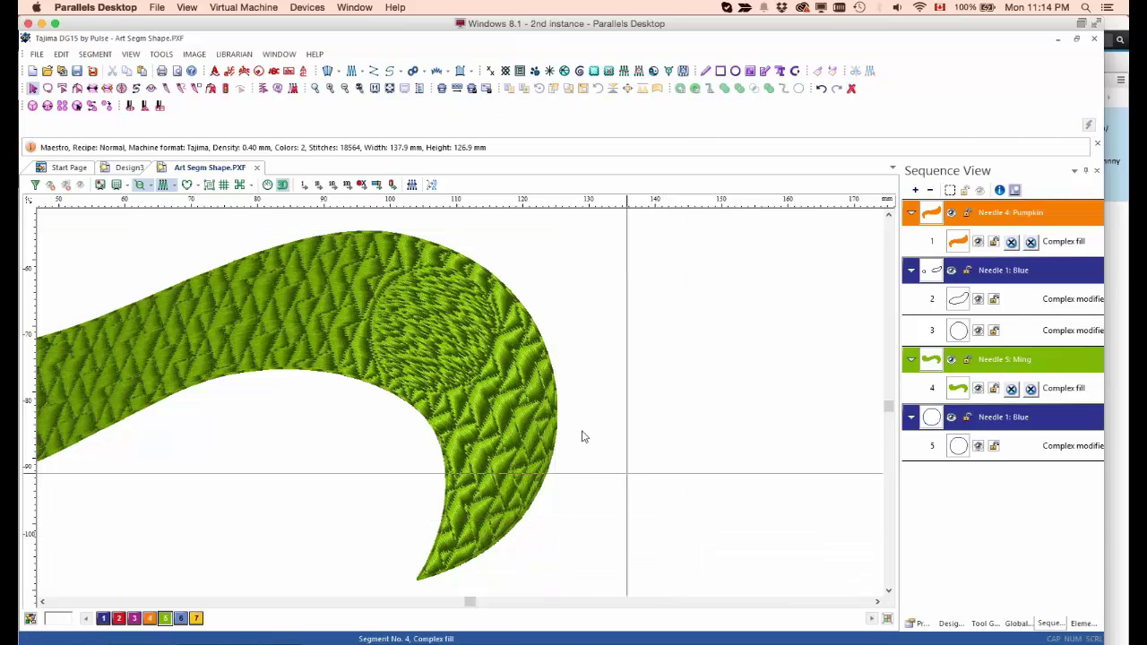
# Step: Examine the stitching order in the green fill's right bend with the draw simulation, using flat stitches with needle points shown
pyautogui.click(269, 184)
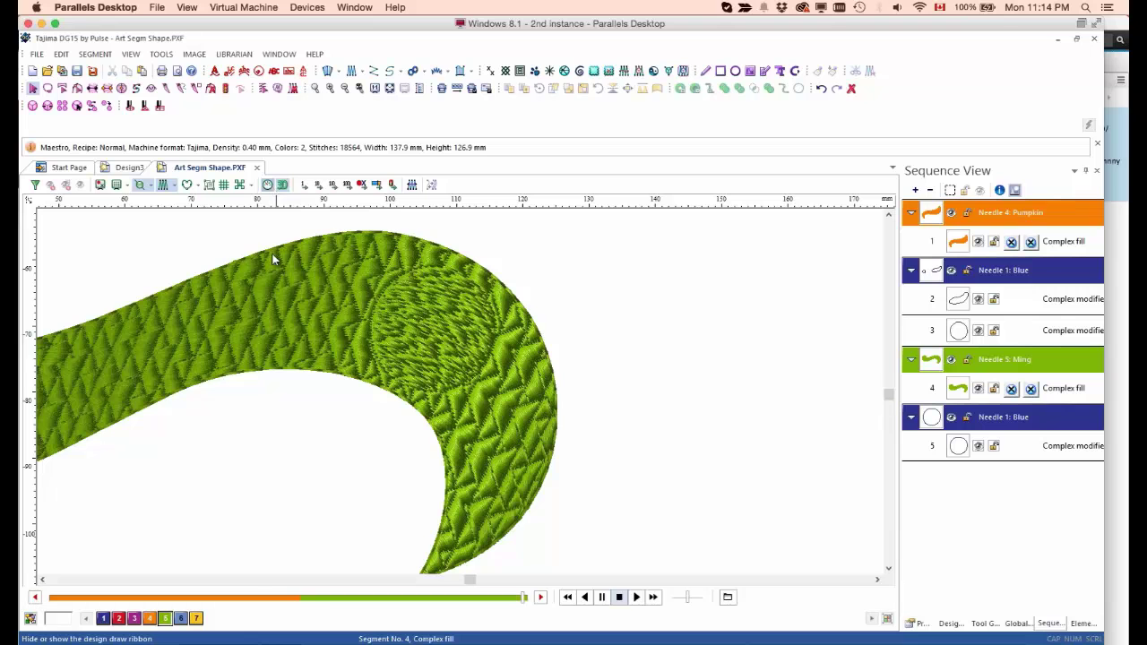
pyautogui.moveTo(524, 602); pyautogui.dragTo(357, 601)
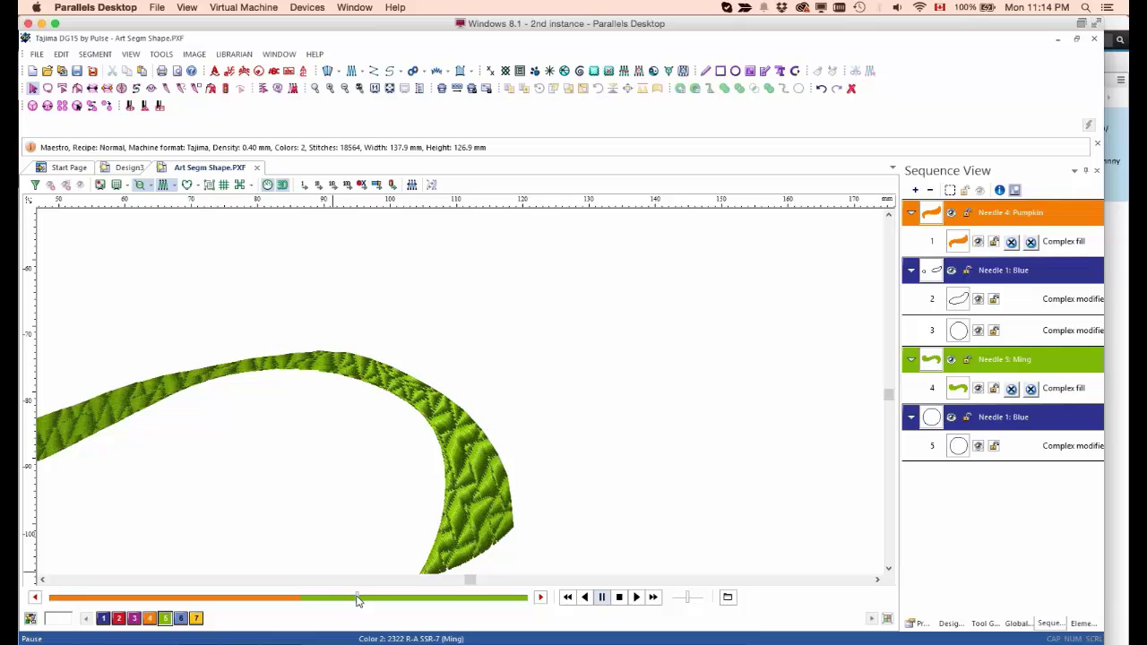
pyautogui.press('t')
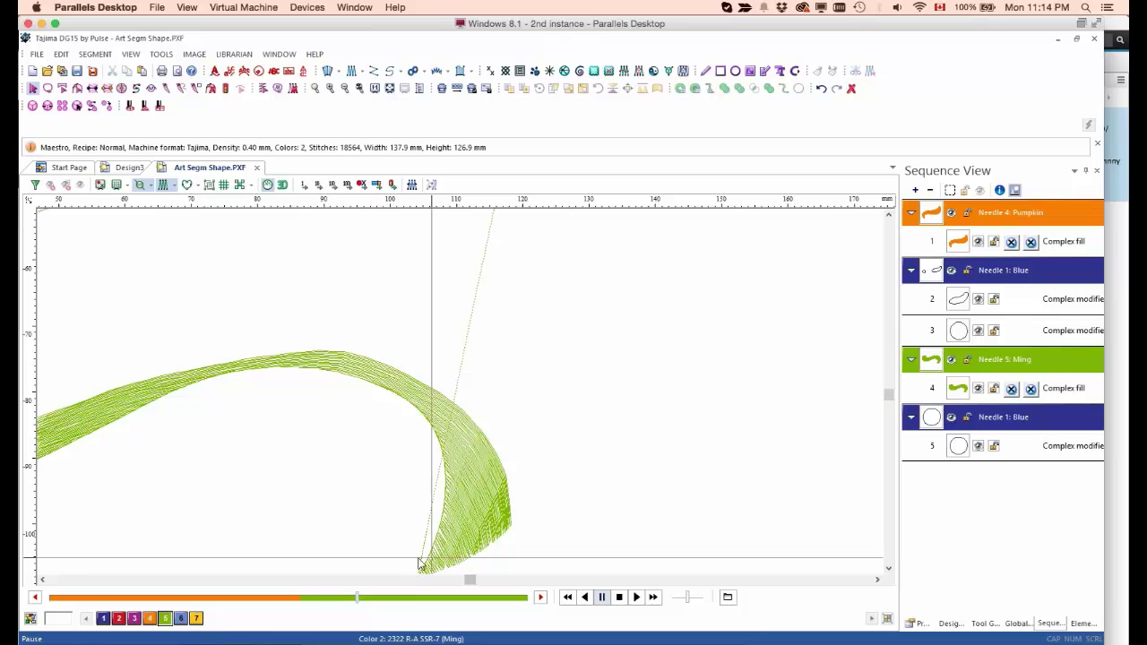
pyautogui.press('p')
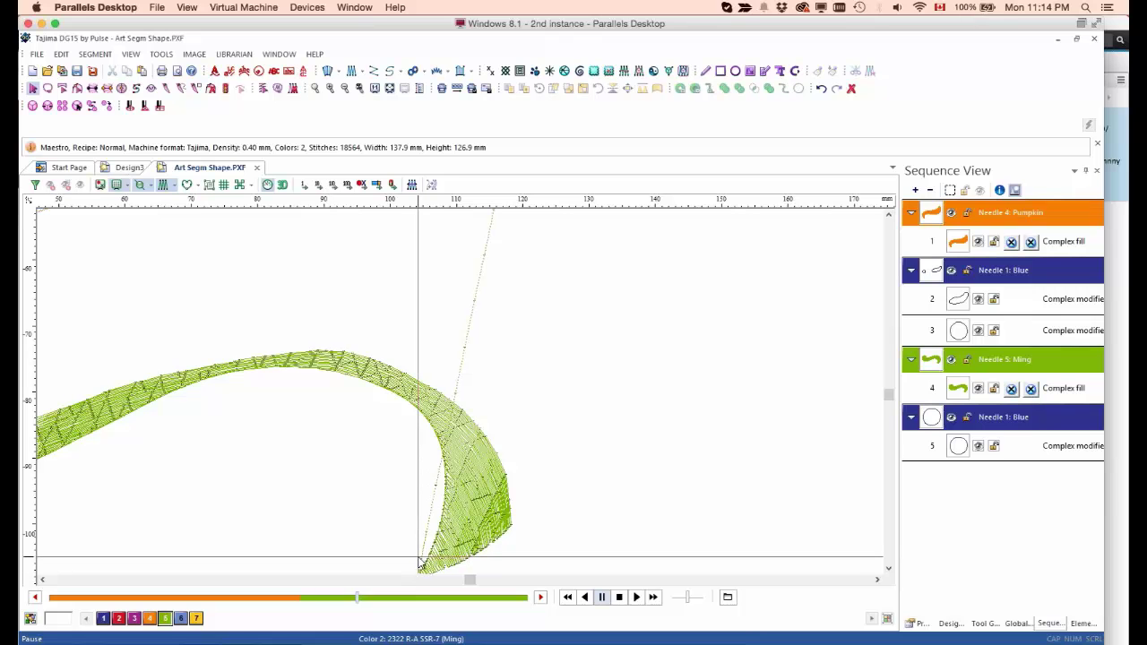
pyautogui.click(636, 599)
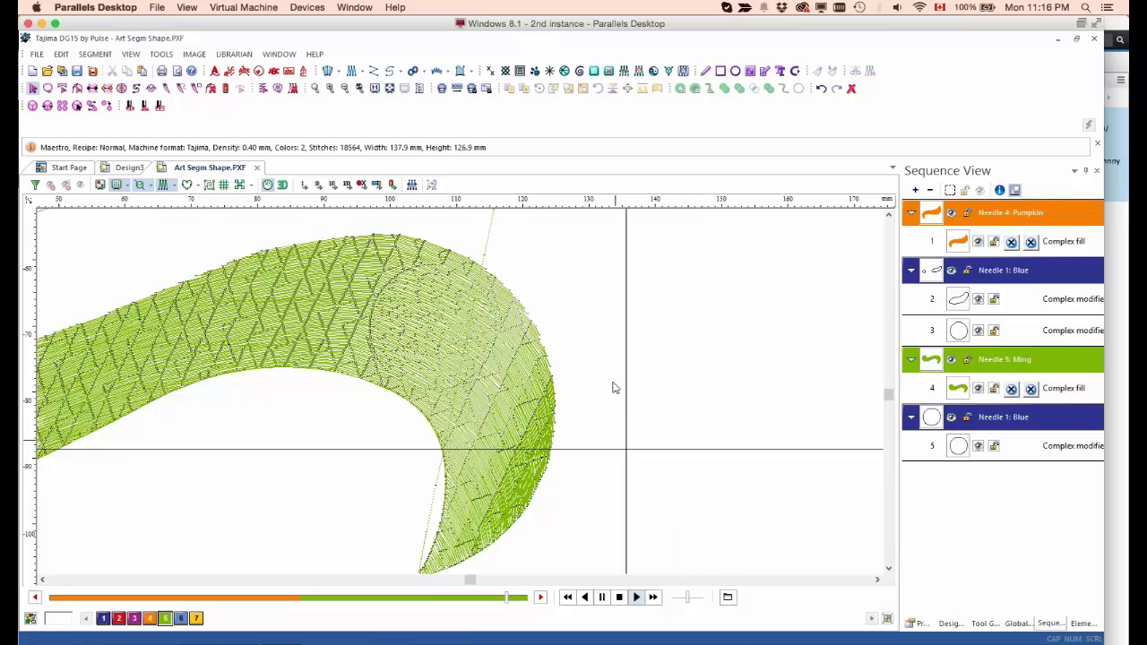
pyautogui.click(268, 185)
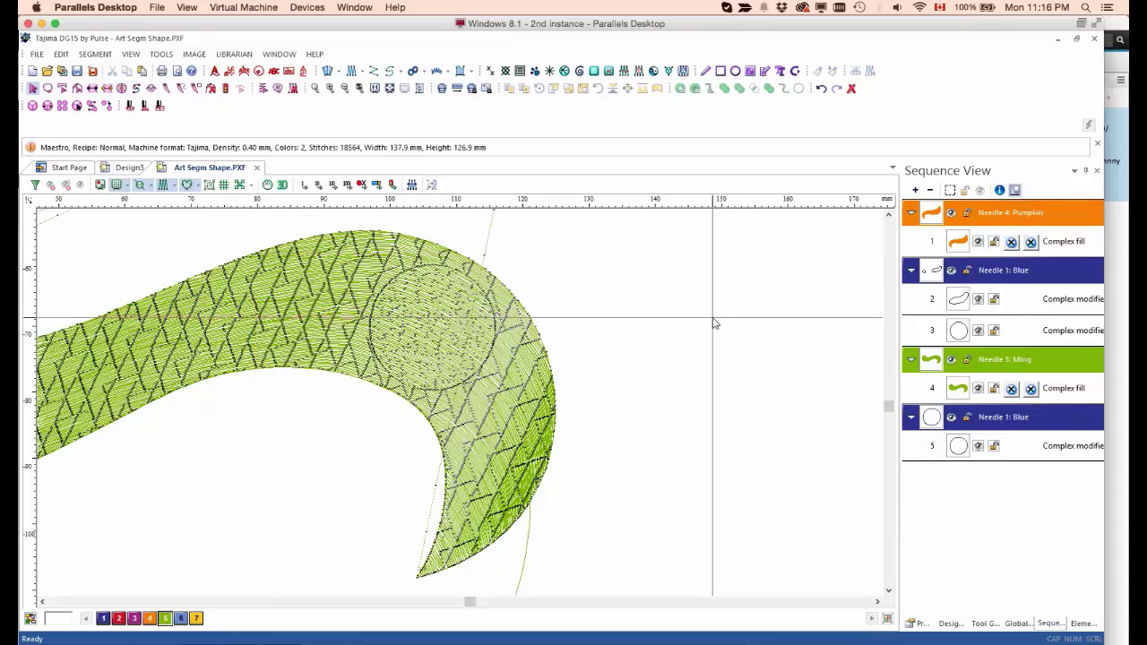
# Step: Shrink the circular modifier to about 17 mm, shift it leftward out of the bend, and regenerate it together with the green fill
pyautogui.press('t')
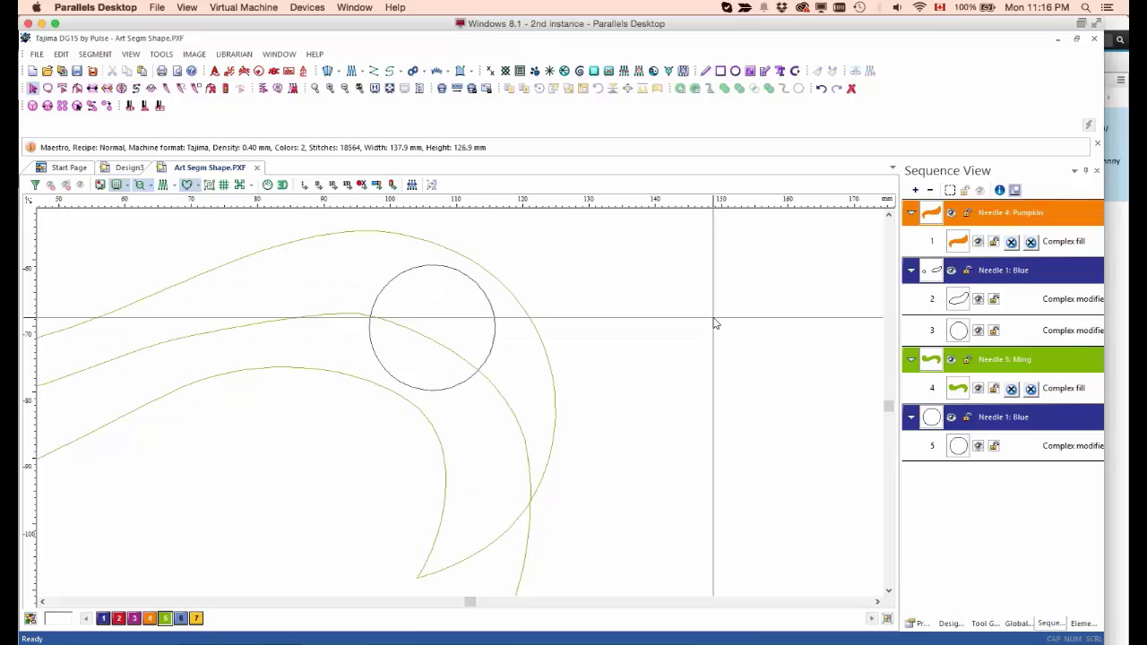
pyautogui.click(495, 351)
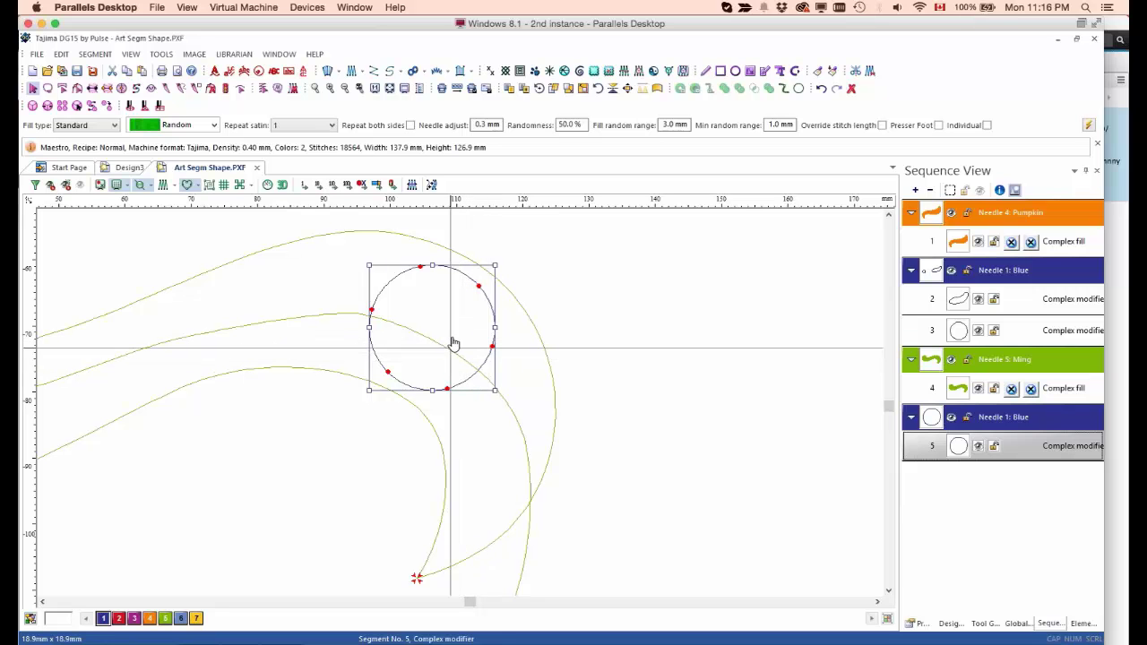
pyautogui.moveTo(458, 335); pyautogui.dragTo(382, 313)
pyautogui.moveTo(417, 243); pyautogui.dragTo(405, 257)
pyautogui.moveTo(361, 299); pyautogui.dragTo(336, 288)
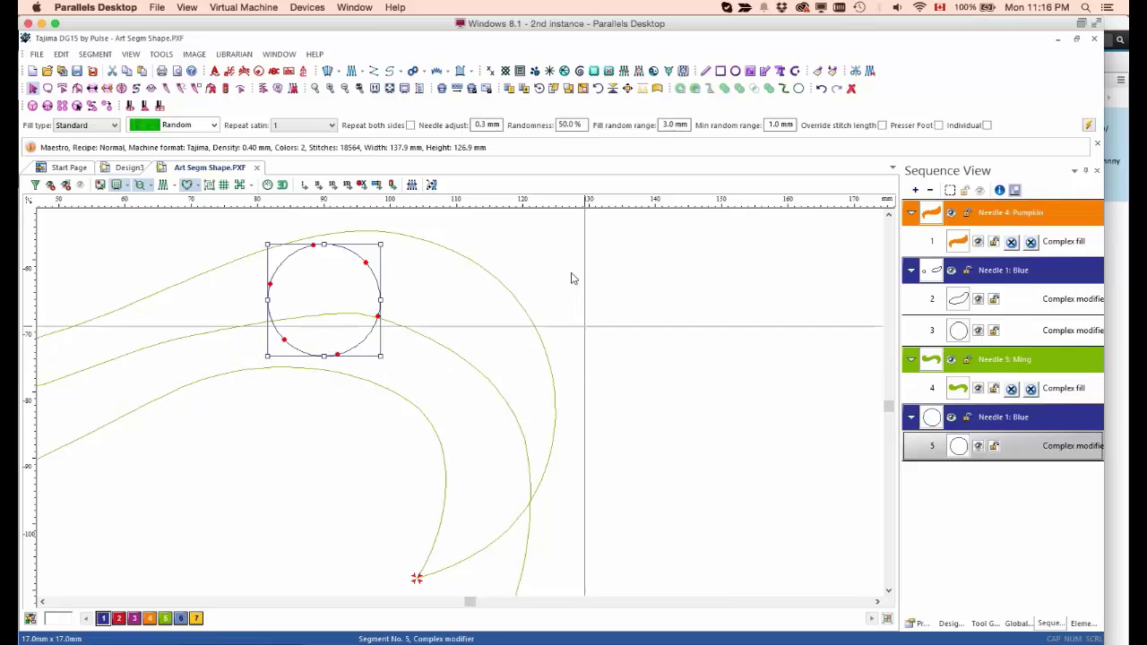
pyautogui.moveTo(554, 236); pyautogui.dragTo(310, 403)
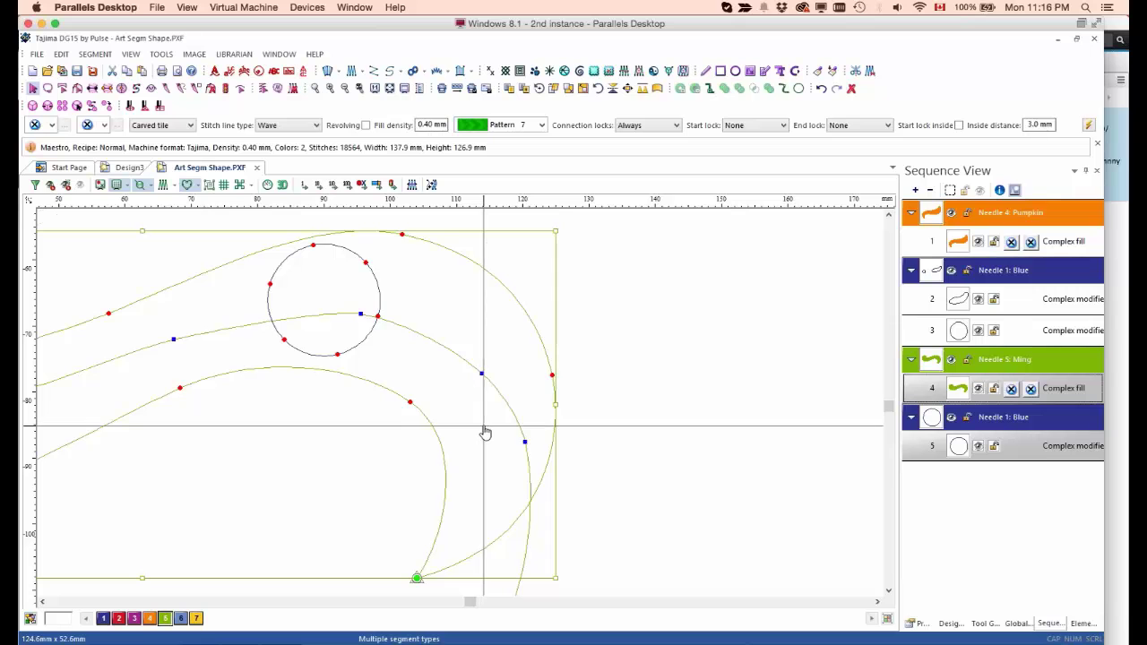
pyautogui.press('t')
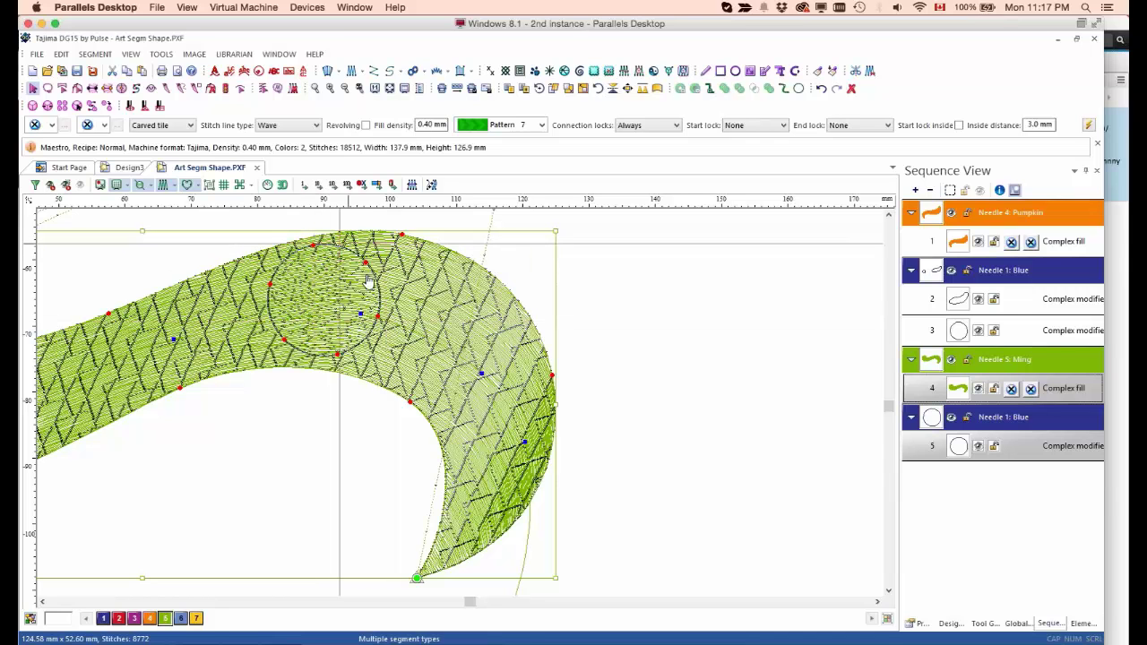
# Step: Reshape the circular modifier into a wider irregular oval by pulling its side points outward, and regenerate the green fill
pyautogui.press('r')
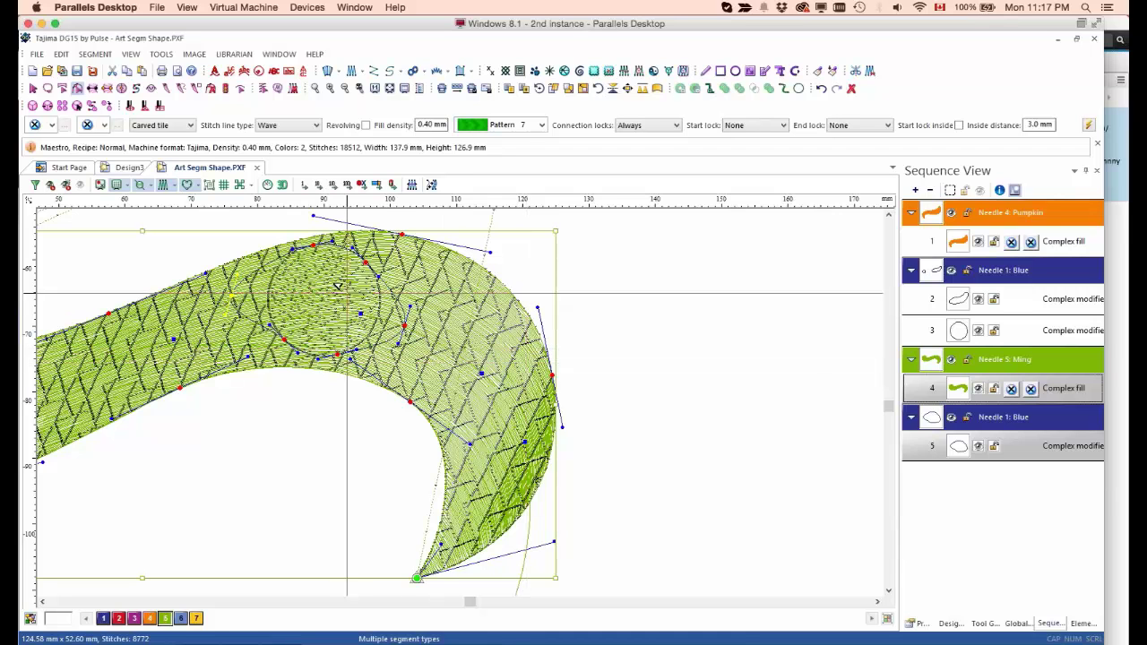
pyautogui.click(415, 334)
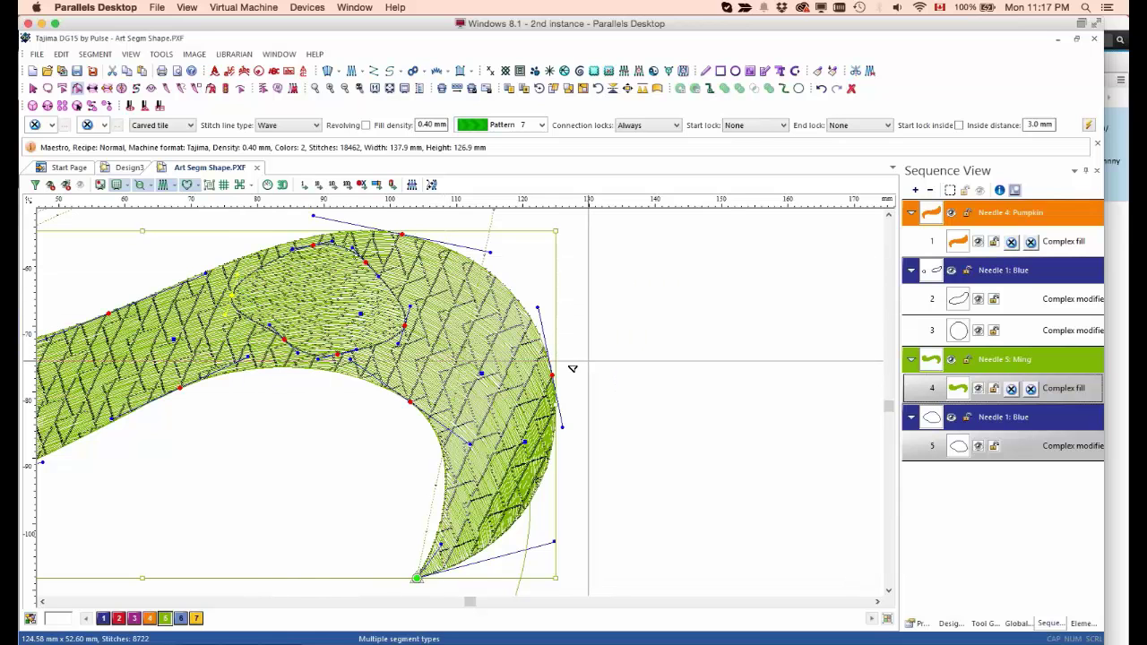
pyautogui.click(728, 364)
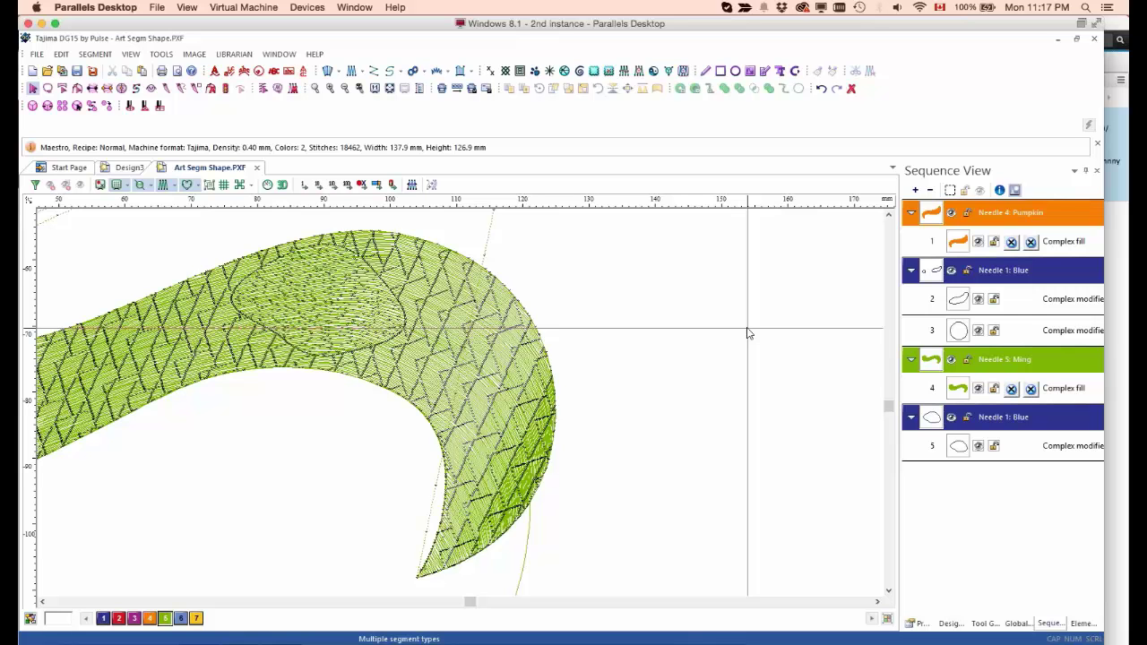
# Step: Draw an open, curved Steil segment about 114 mm wide and 91 mm high to the right of the green fill
pyautogui.scroll(-3, 732, 337)
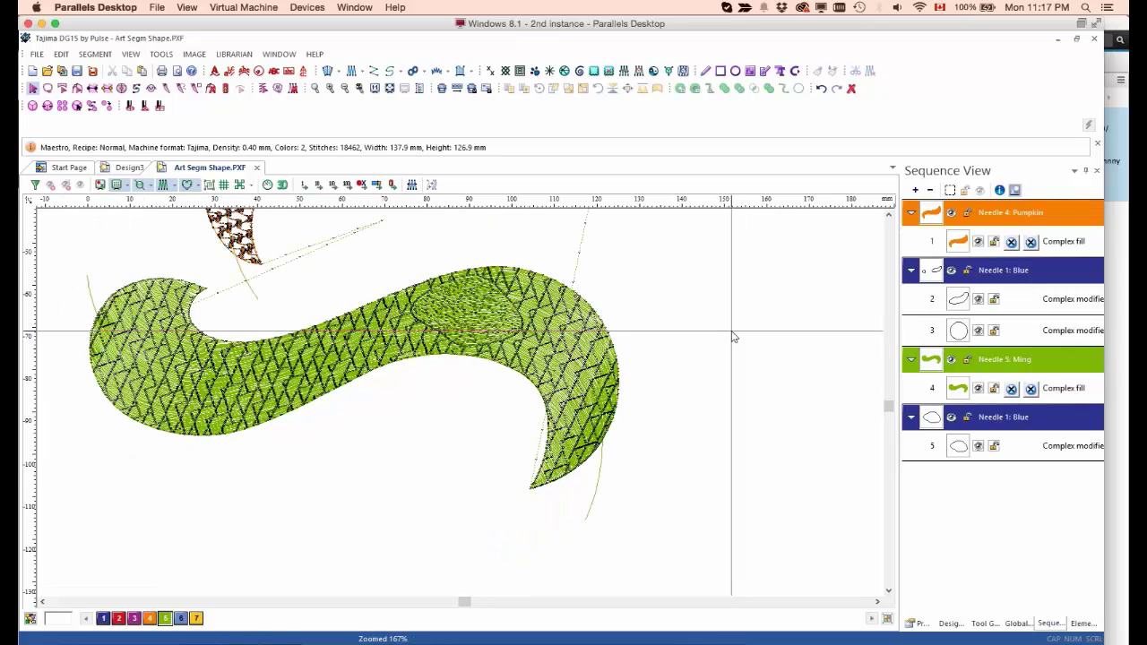
pyautogui.hscroll(5, 777, 295)
pyautogui.scroll(1, 625, 328)
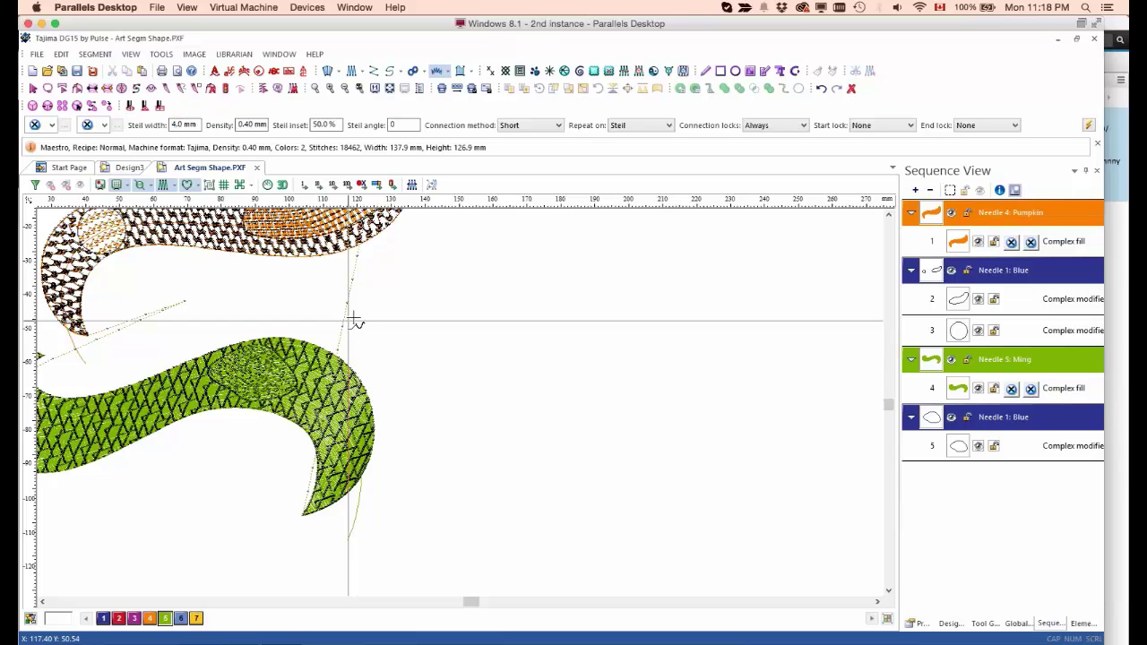
pyautogui.click(414, 328)
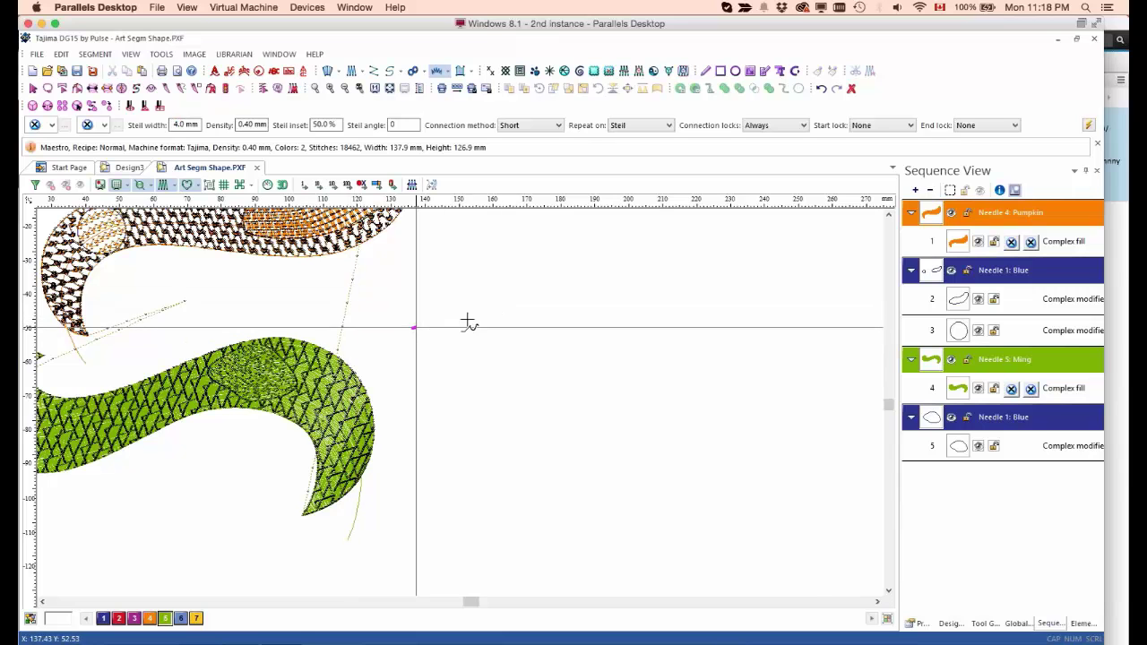
pyautogui.rightClick(557, 244)
pyautogui.rightClick(748, 280)
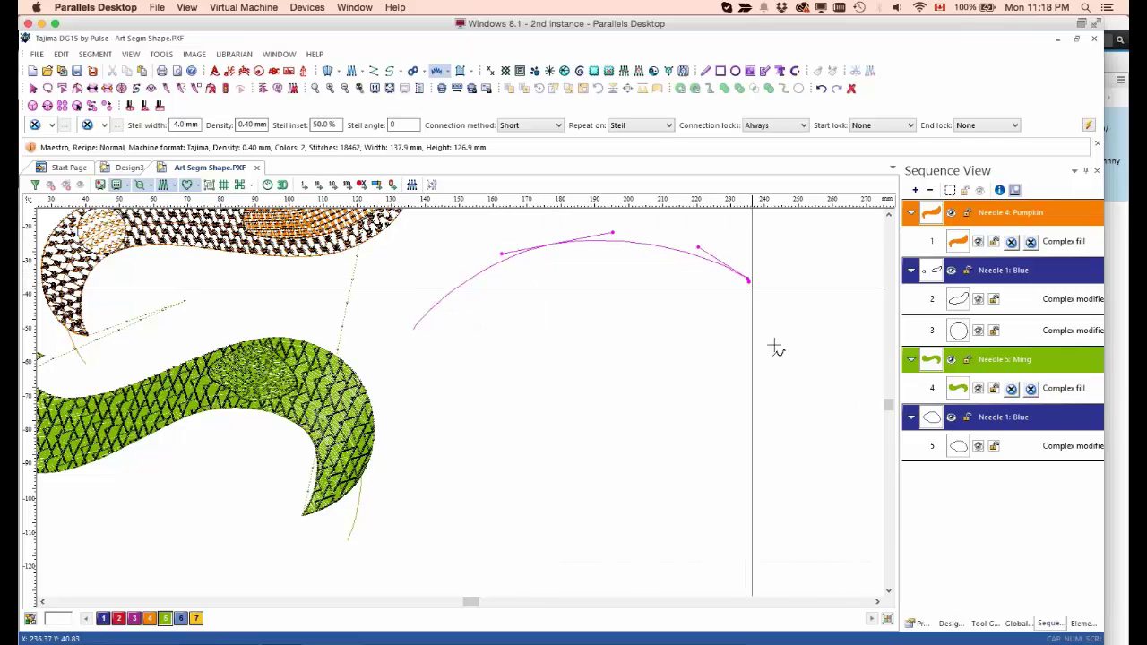
pyautogui.rightClick(786, 438)
pyautogui.click(512, 521)
pyautogui.press('Return')
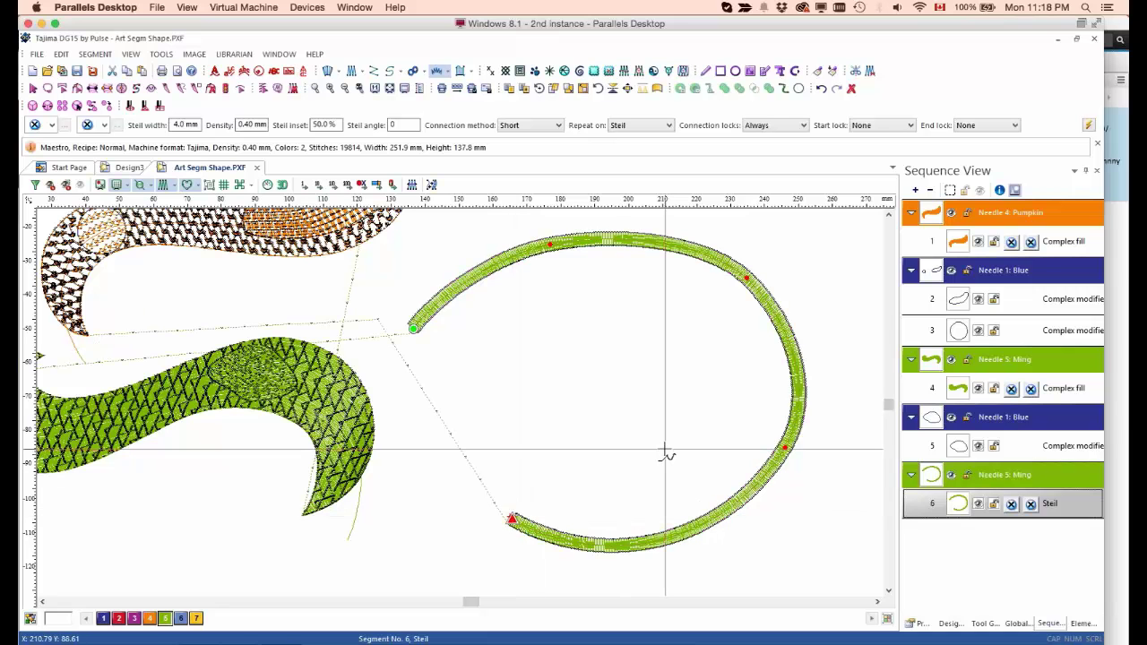
pyautogui.press('Escape')
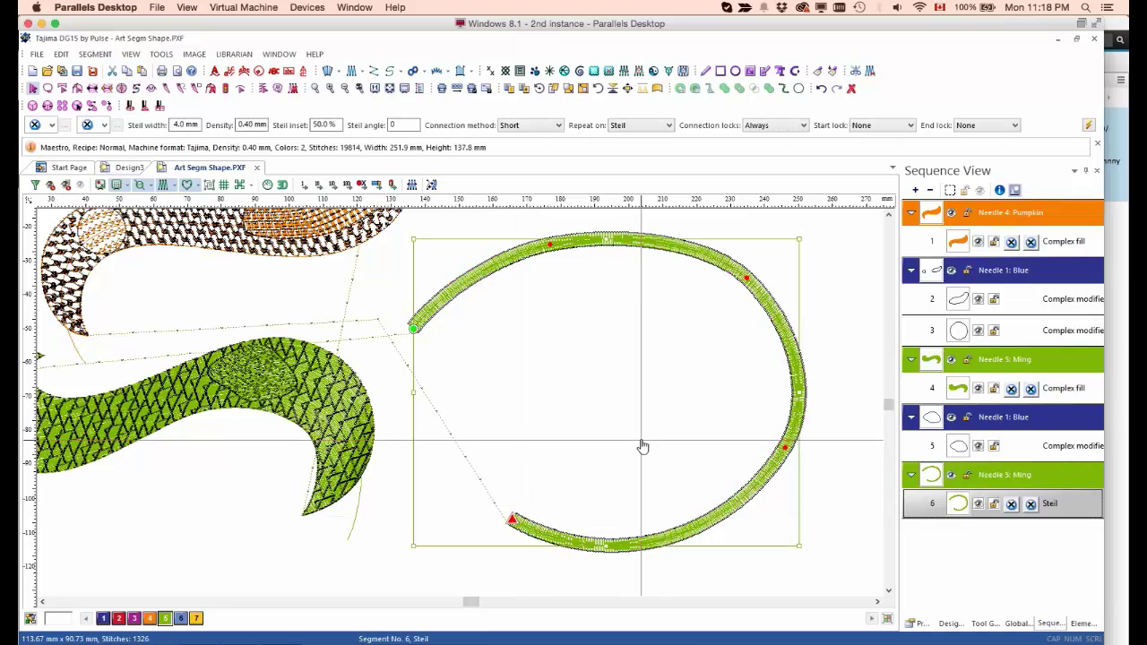
# Step: Punch a wavy Line carving segment, about 76 mm by 29 mm, weaving along the upper left arc of the Steil segment
pyautogui.press('z')
pyautogui.press('z')
pyautogui.moveTo(209, 362); pyautogui.dragTo(508, 210)
pyautogui.press('Escape')
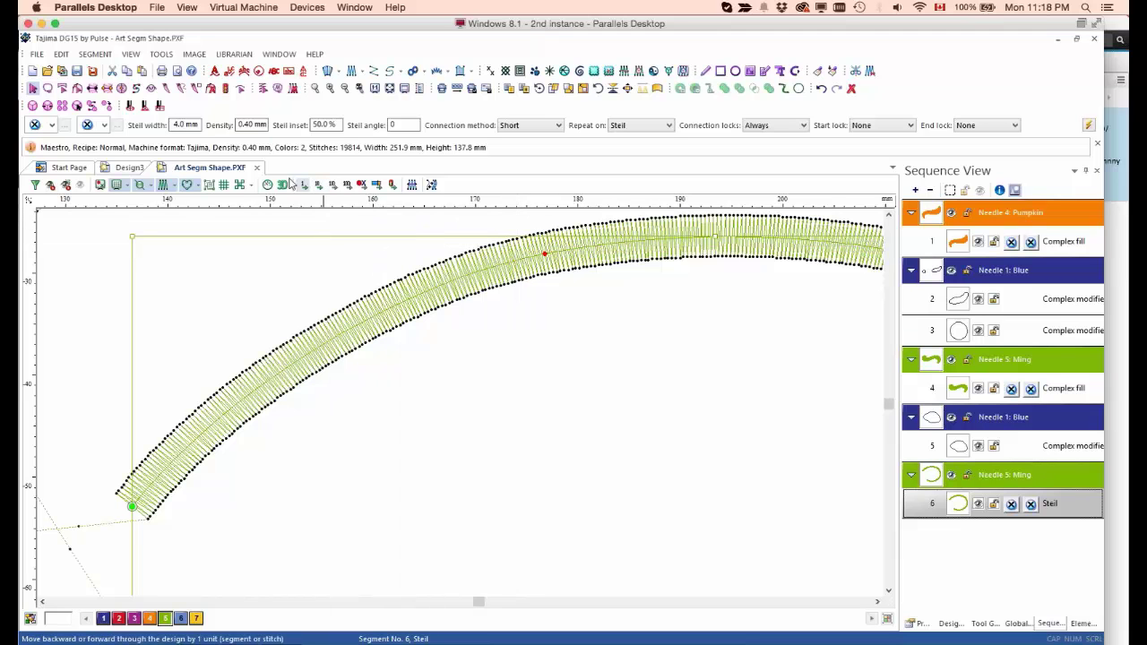
pyautogui.click(625, 78)
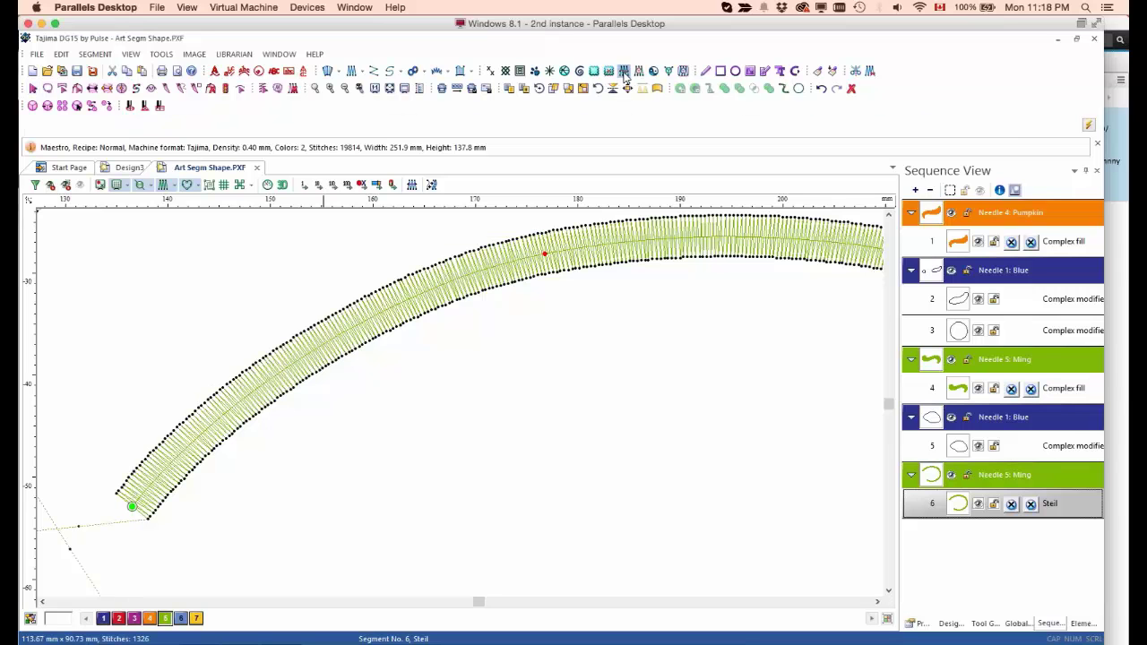
pyautogui.click(97, 522)
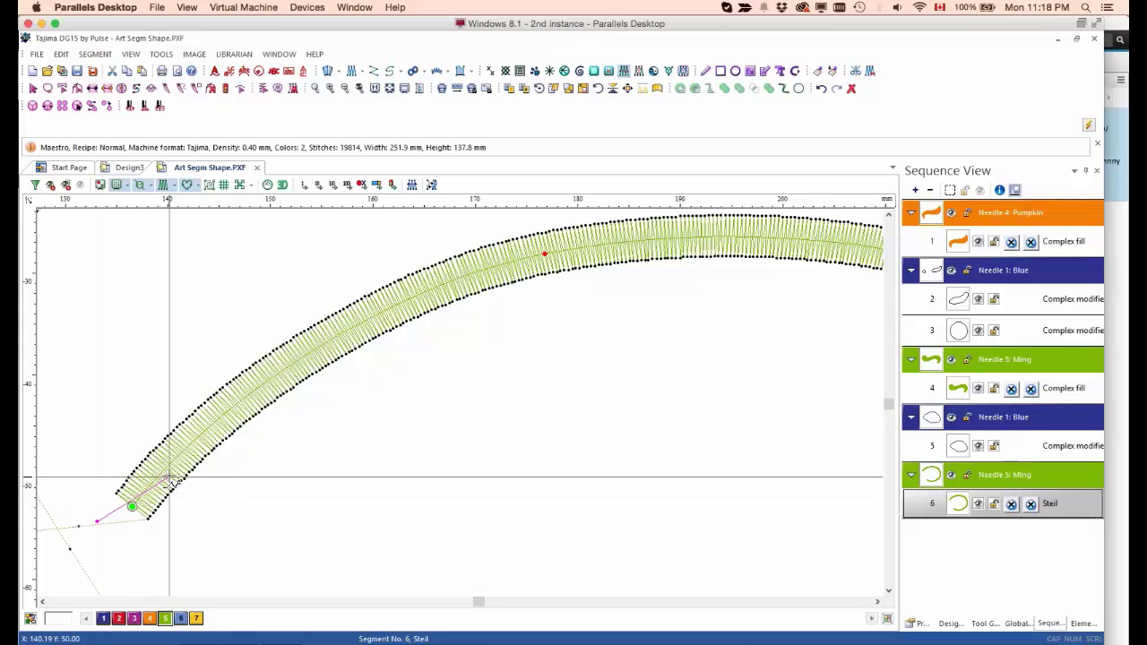
pyautogui.click(182, 463)
pyautogui.click(182, 436)
pyautogui.click(209, 410)
pyautogui.click(237, 409)
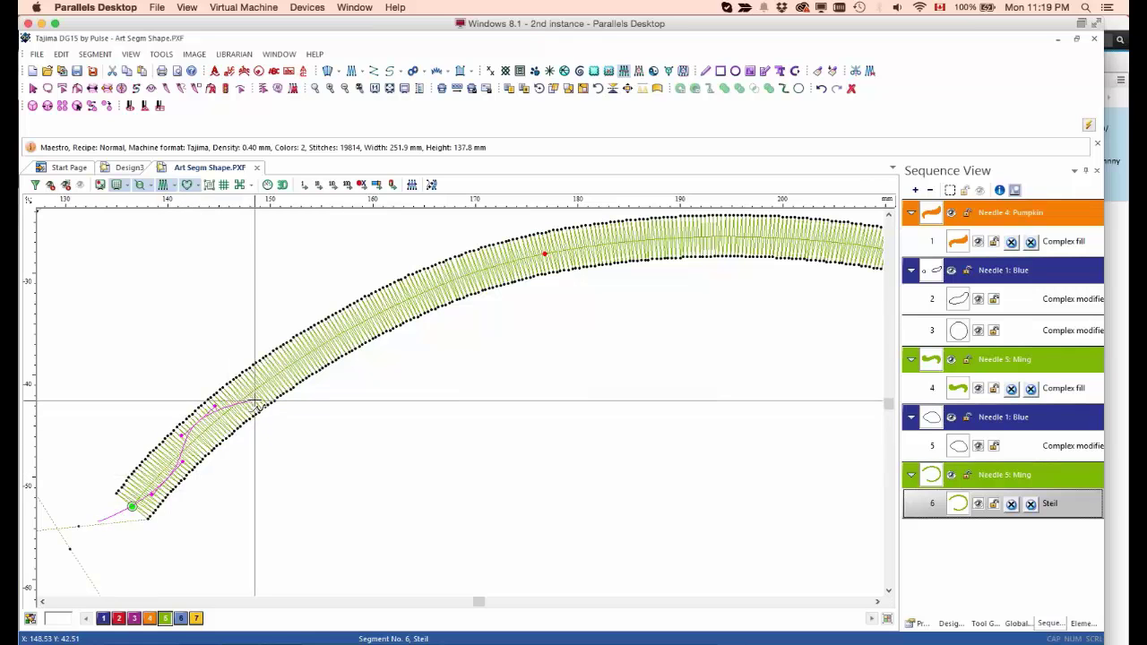
pyautogui.click(278, 384)
pyautogui.click(318, 335)
pyautogui.click(348, 342)
pyautogui.click(386, 317)
pyautogui.click(392, 291)
pyautogui.click(433, 272)
pyautogui.click(462, 288)
pyautogui.click(502, 271)
pyautogui.click(524, 246)
pyautogui.click(546, 240)
pyautogui.click(583, 258)
pyautogui.click(615, 254)
pyautogui.click(625, 230)
pyautogui.click(667, 229)
pyautogui.click(682, 243)
pyautogui.click(727, 244)
pyautogui.click(743, 224)
pyautogui.click(799, 229)
pyautogui.click(824, 239)
pyautogui.click(800, 253)
pyautogui.click(843, 253)
pyautogui.click(877, 240)
pyautogui.press('Return')
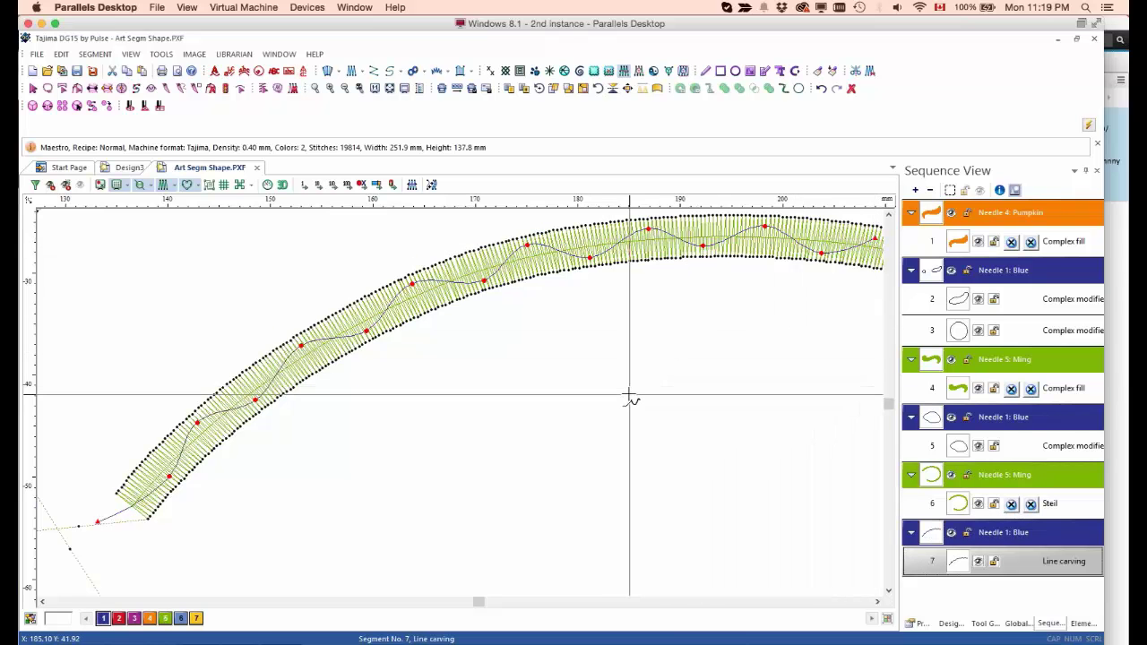
pyautogui.press('Escape')
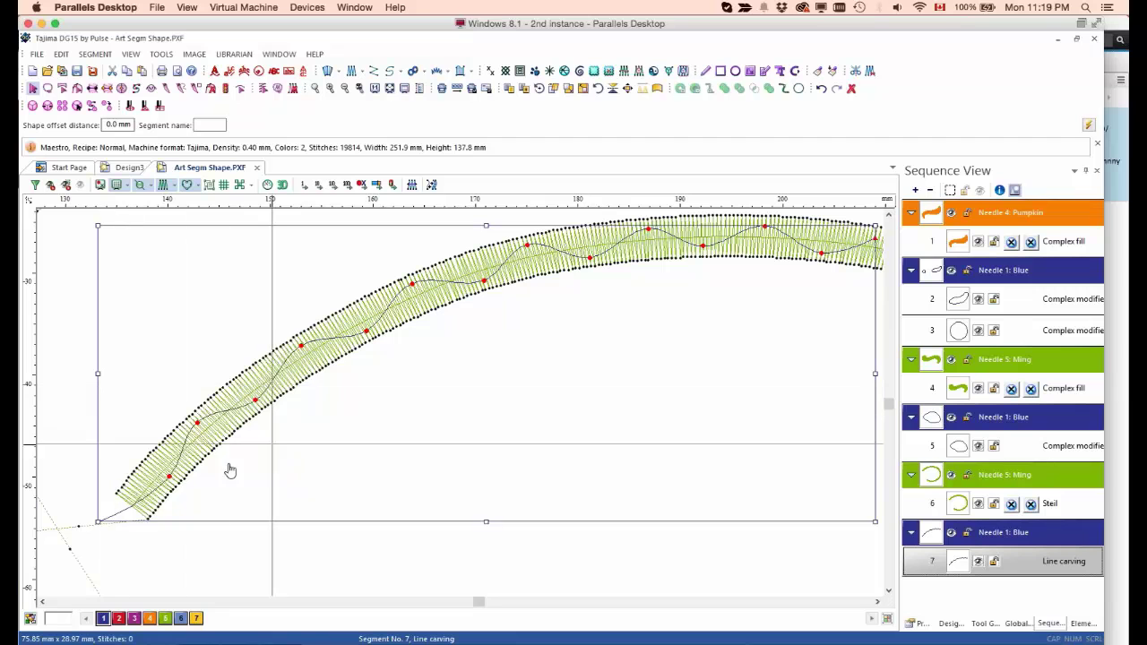
# Step: Regenerate the Steil segment together with its wavy line carving, and show the whole design's stitches in 3D
pyautogui.moveTo(82, 562); pyautogui.dragTo(244, 439)
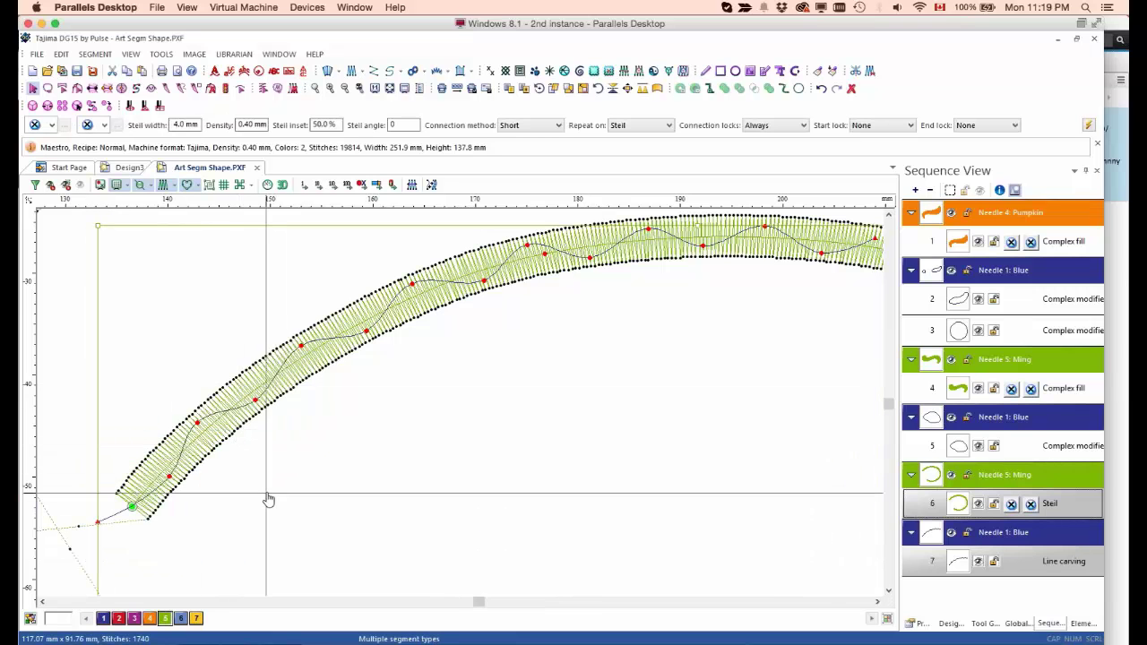
pyautogui.click(319, 408)
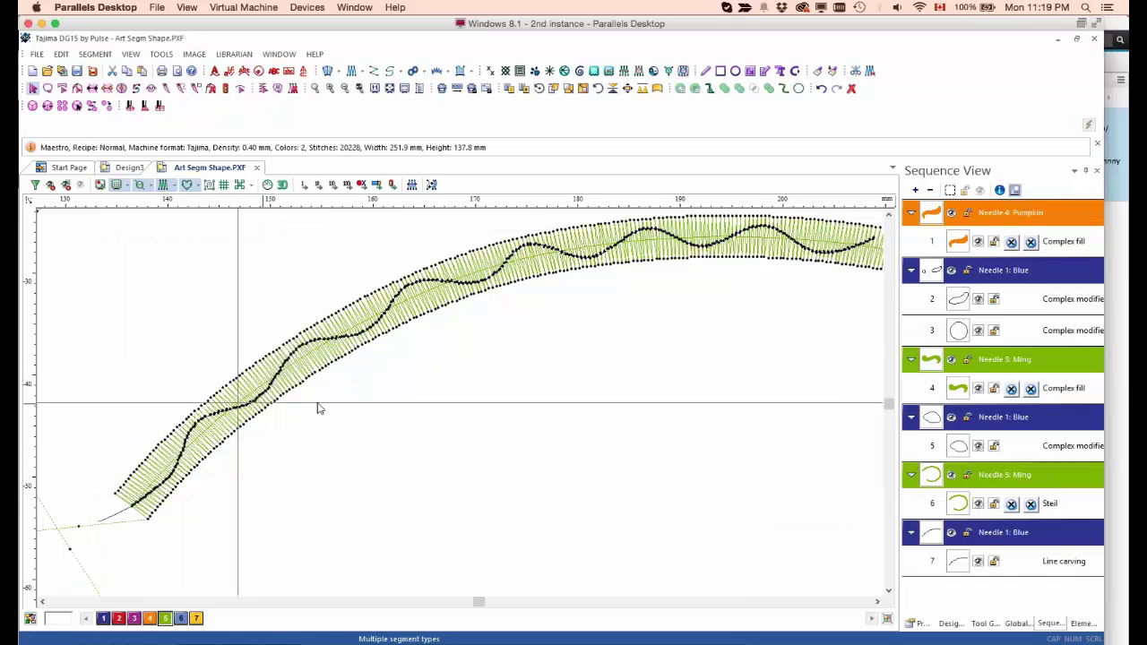
pyautogui.scroll(-1, 319, 408)
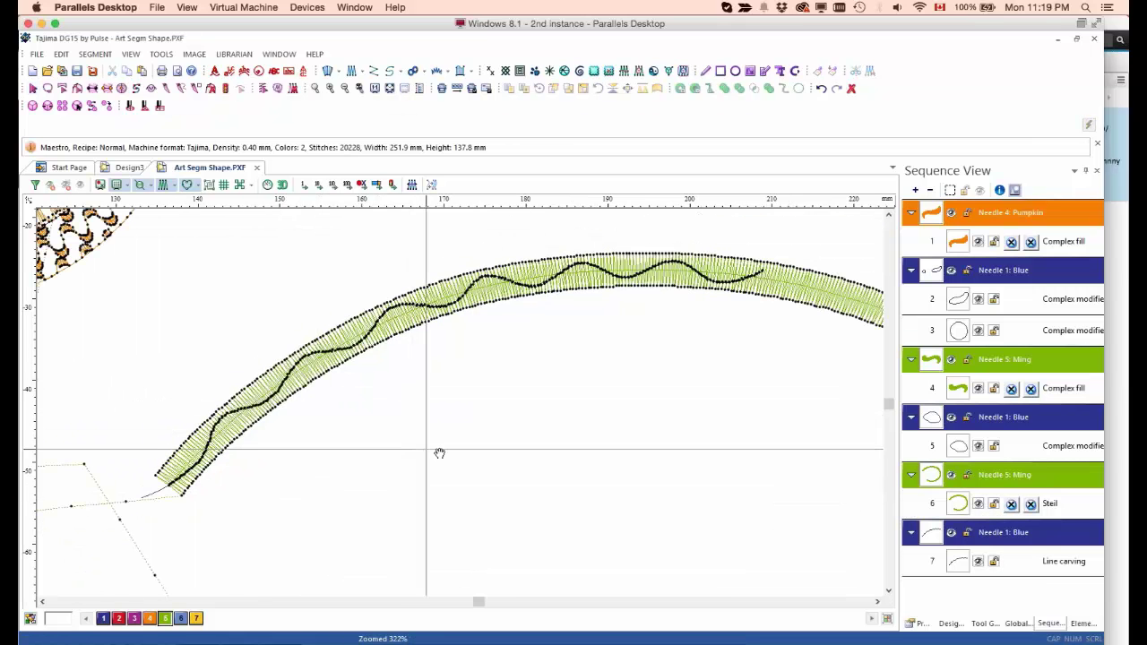
pyautogui.hscroll(3, 438, 453)
pyautogui.scroll(1, 438, 454)
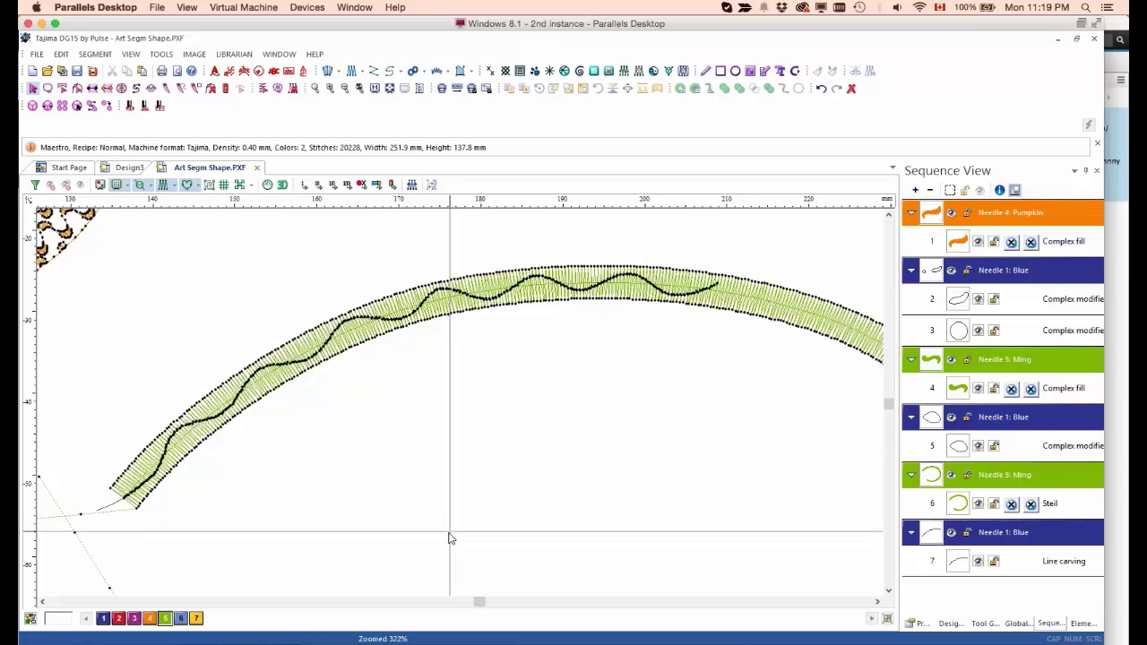
pyautogui.press('t')
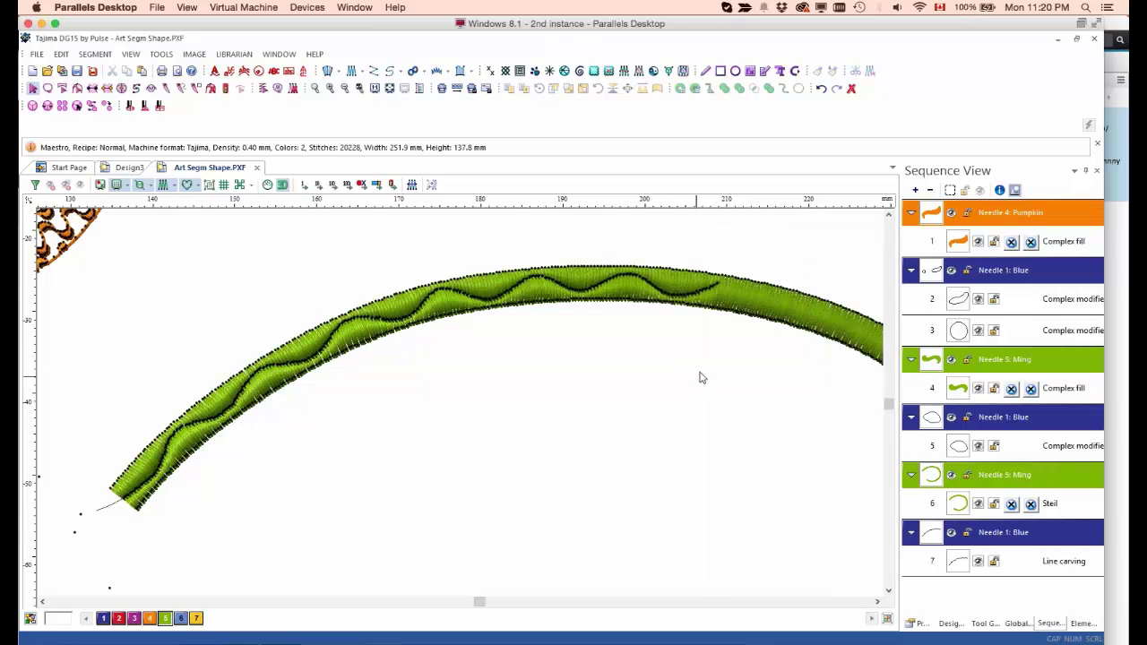
pyautogui.press('0')
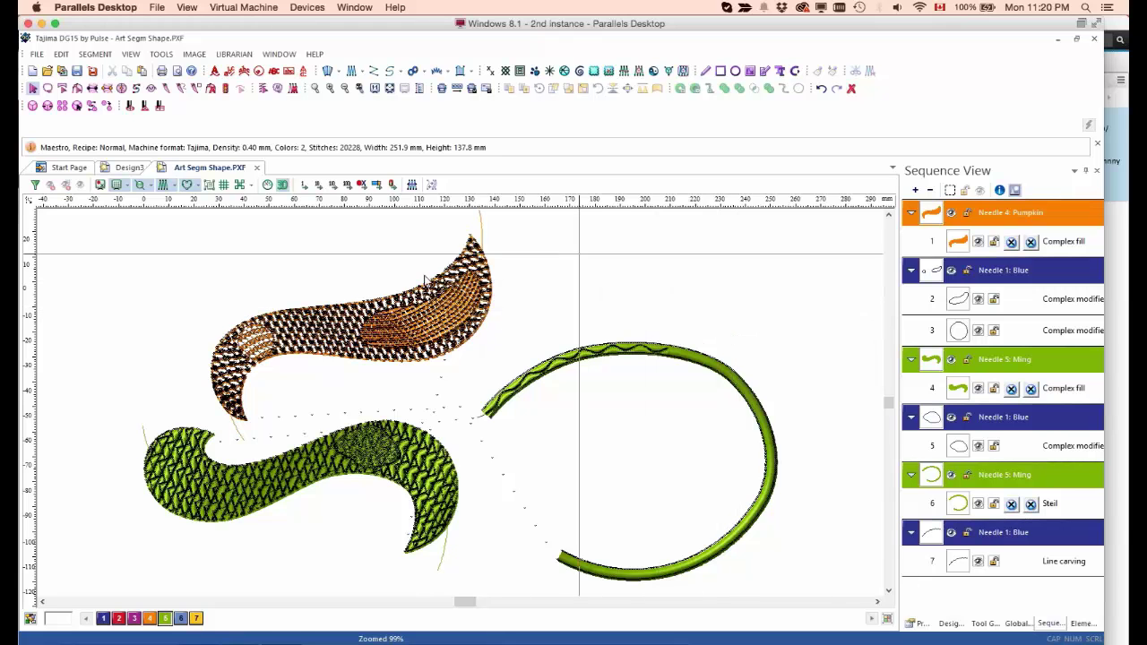
# Step: Delete all the fills, modifiers, the Steil segment and its line carving from the design
pyautogui.moveTo(128, 251); pyautogui.dragTo(794, 547)
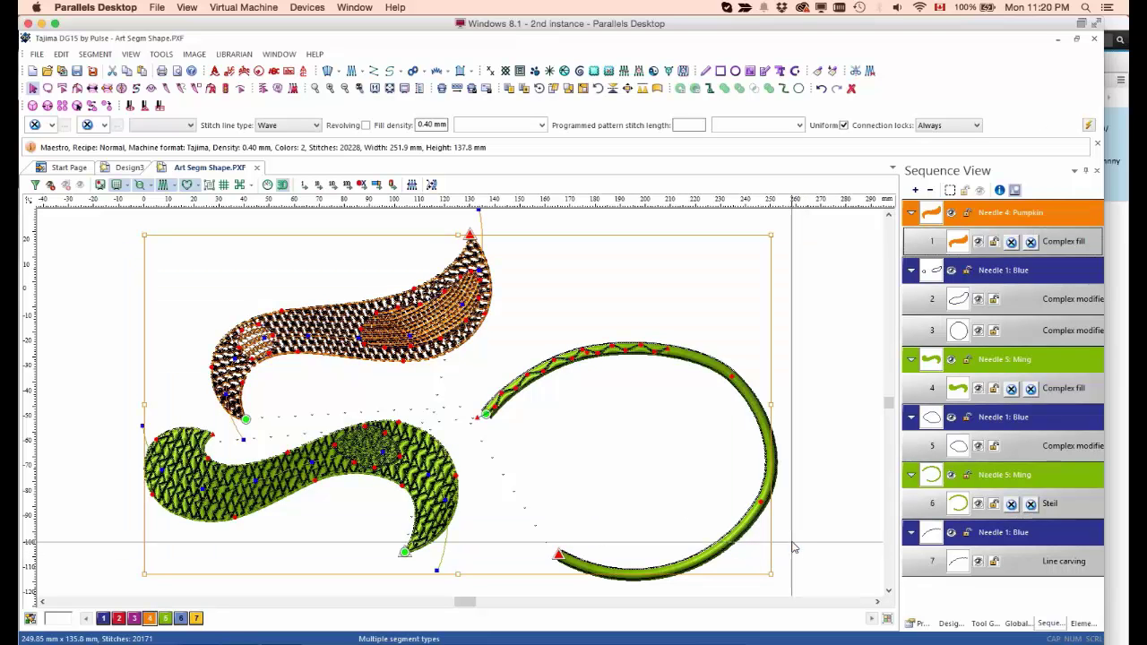
pyautogui.press('Delete')
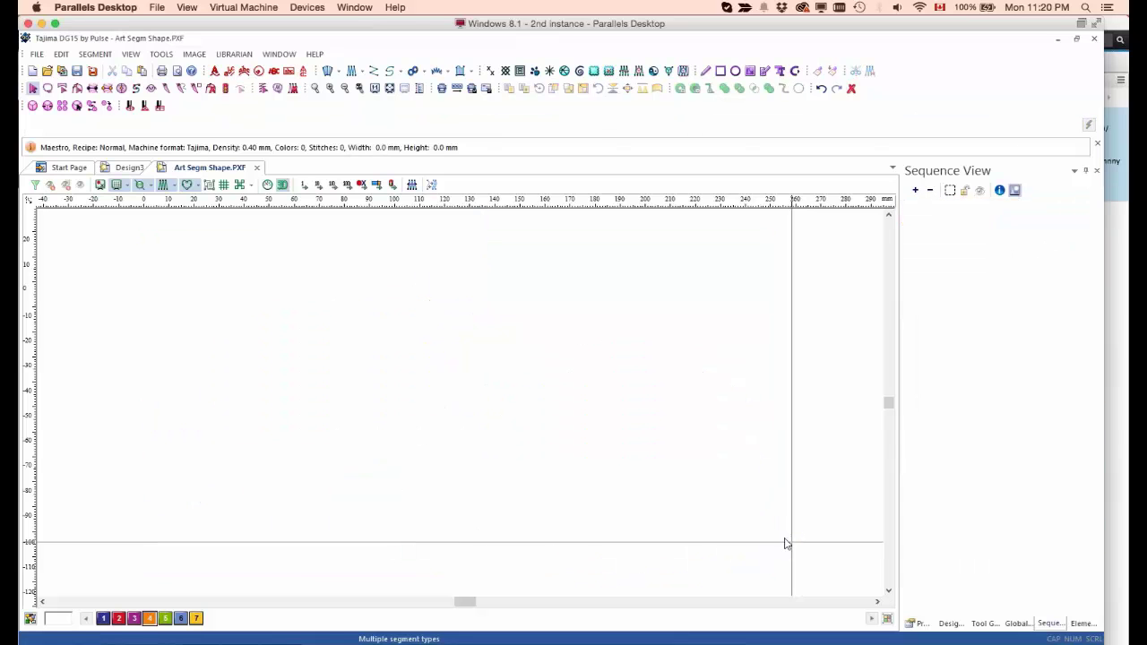
pyautogui.click(780, 72)
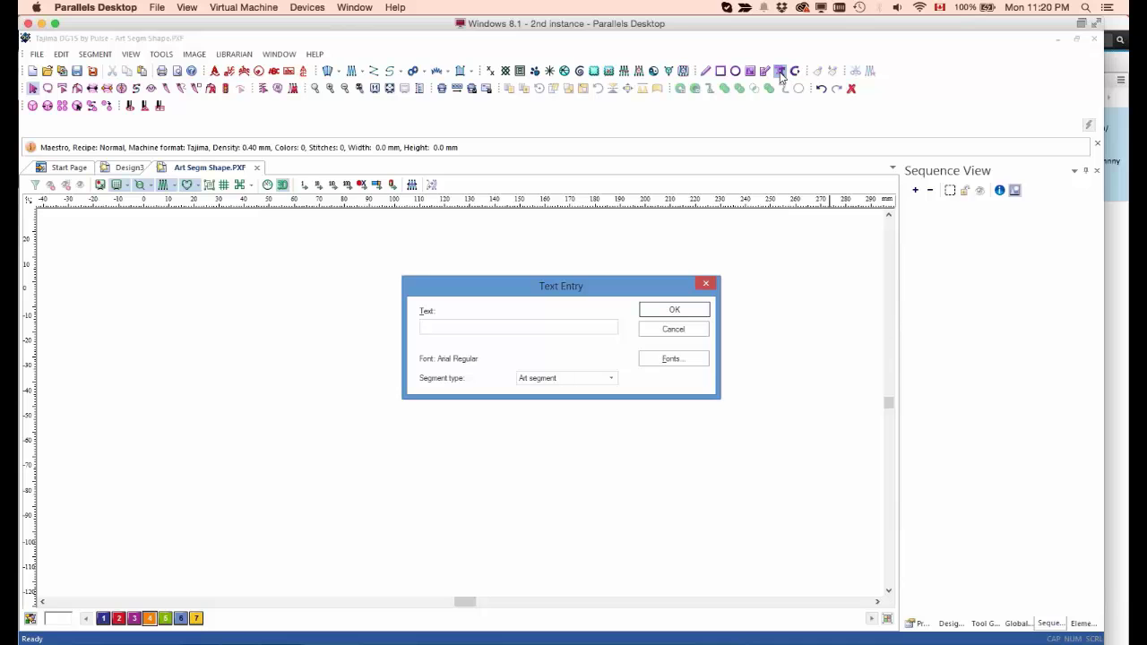
pyautogui.click(707, 283)
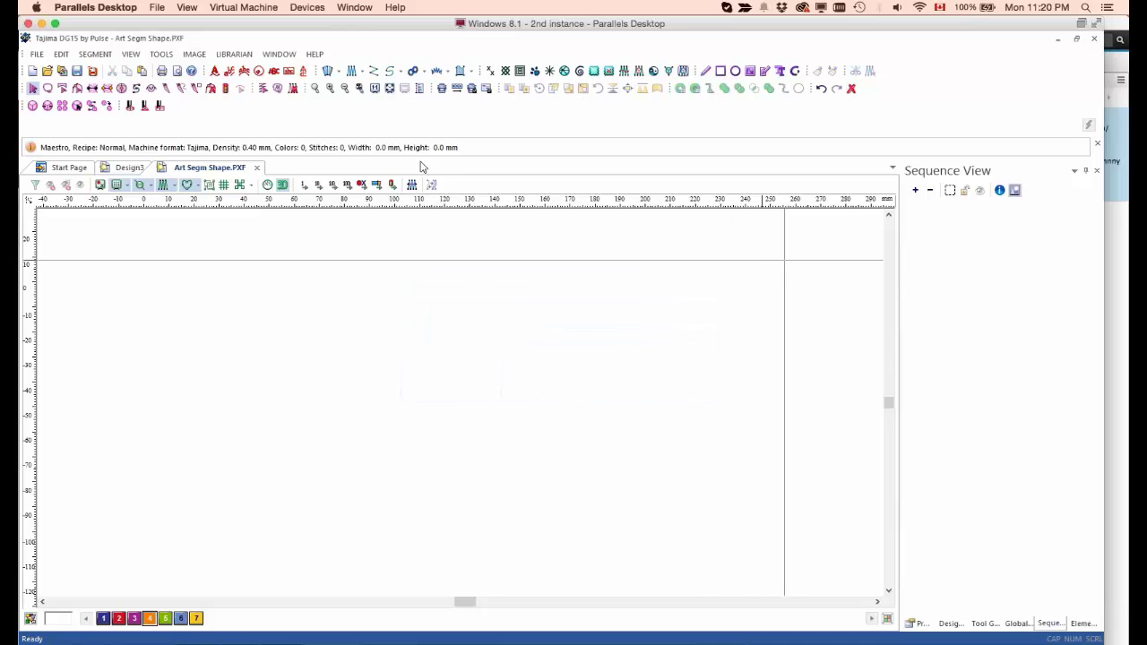
# Step: Create the letter H as embroidery text in the Block New font with a height of 60 mm
pyautogui.click(215, 71)
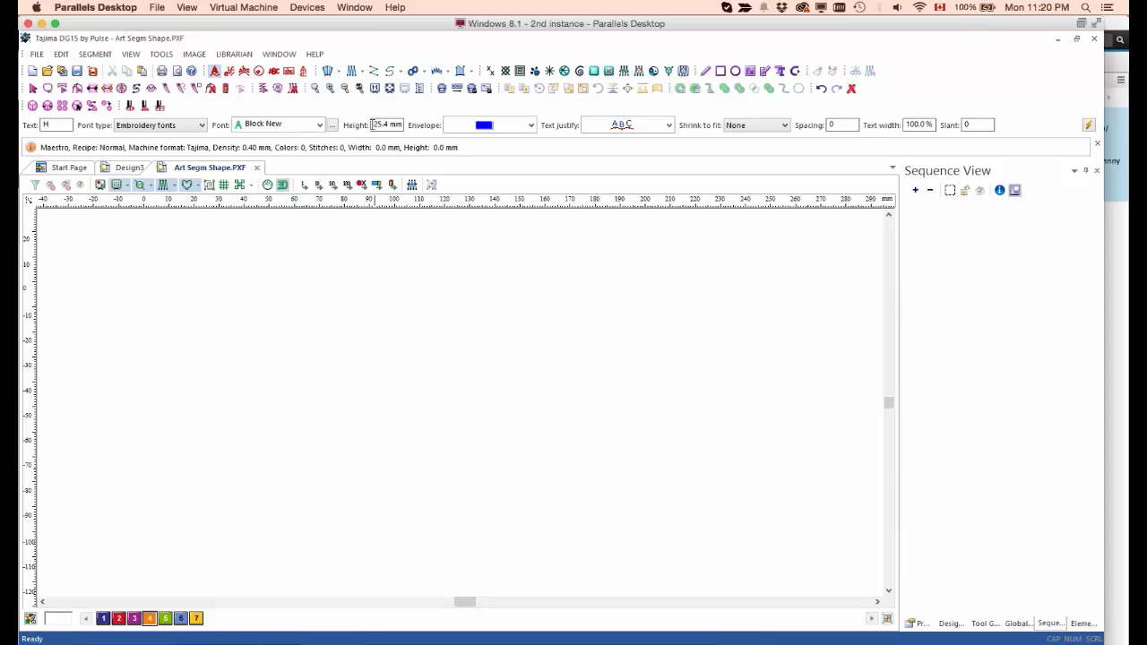
pyautogui.click(388, 124)
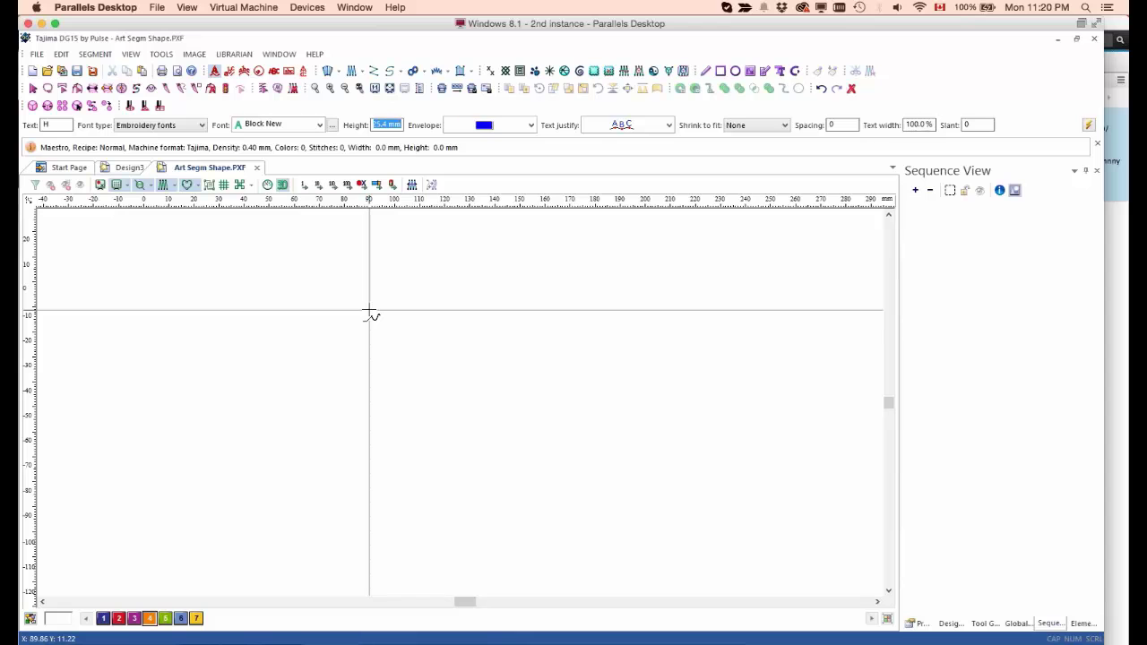
pyautogui.write('60')
pyautogui.press('Return')
pyautogui.moveTo(285, 370); pyautogui.dragTo(425, 353)
pyautogui.press('Return')
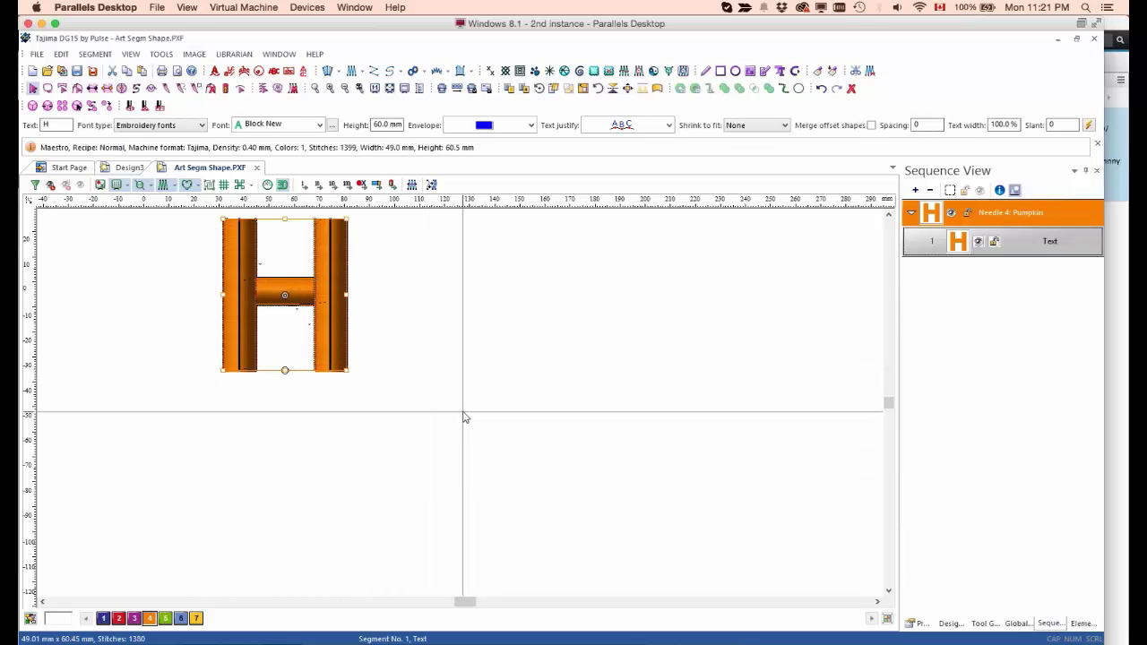
# Step: Scale the H text down proportionally to about 42 mm wide and 52 mm high
pyautogui.press('0')
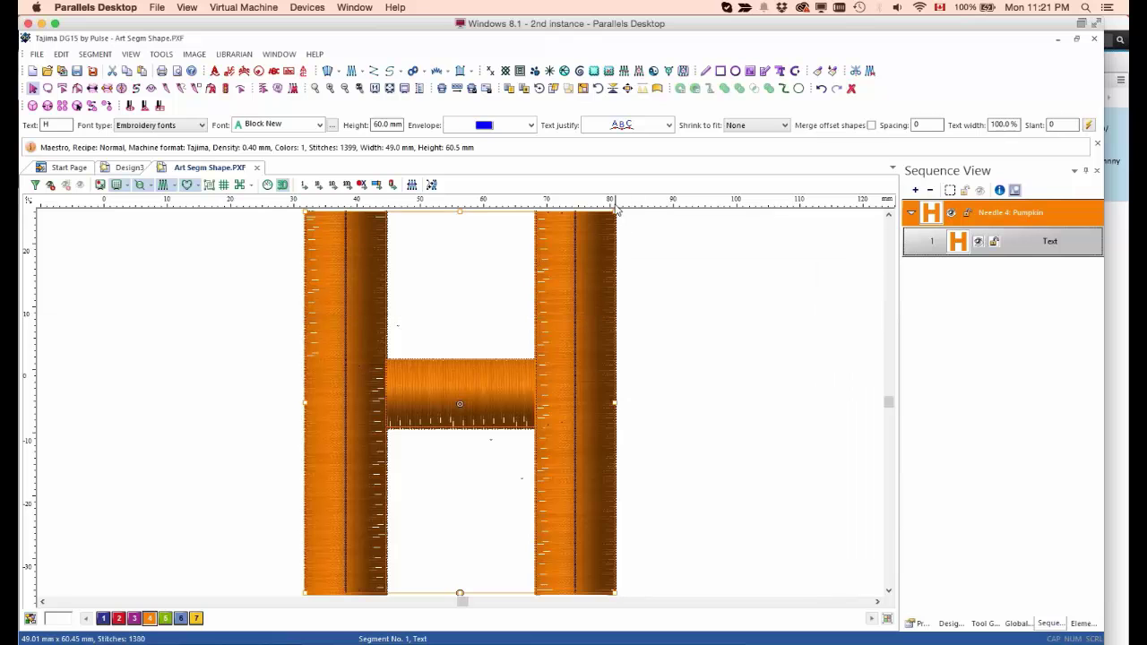
pyautogui.moveTo(607, 219); pyautogui.dragTo(574, 263)
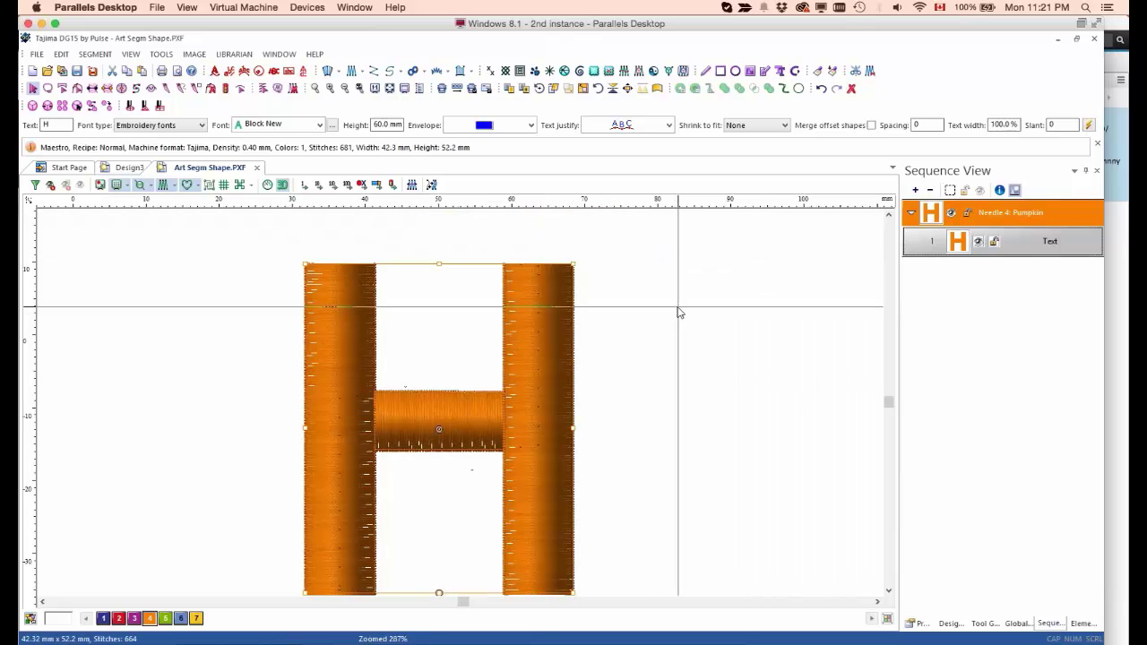
pyautogui.scroll(1, 676, 322)
pyautogui.scroll(-1, 655, 376)
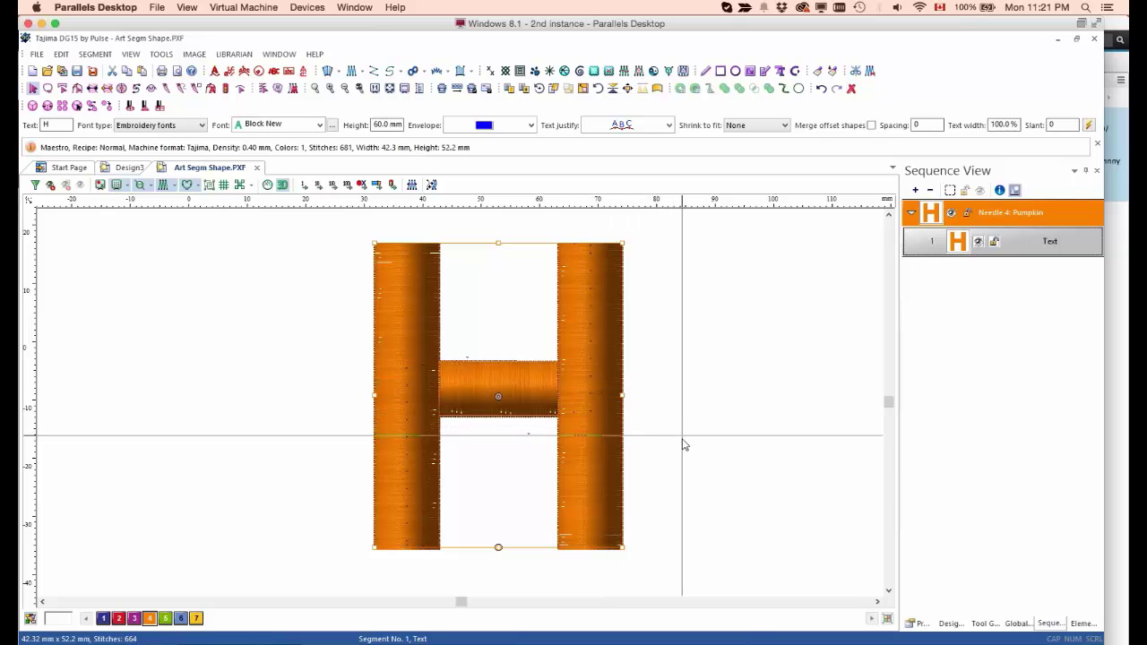
# Step: Convert the H text to segments and switch its display from 3D to plain stitches
pyautogui.hotkey('shift', 'F10')
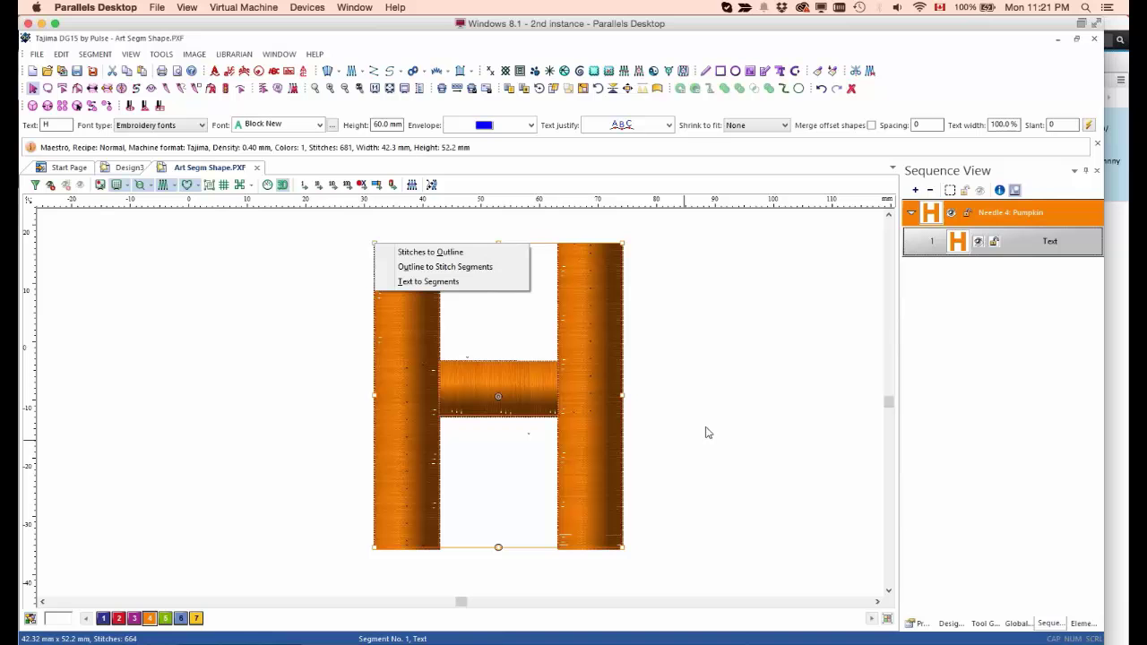
pyautogui.click(476, 285)
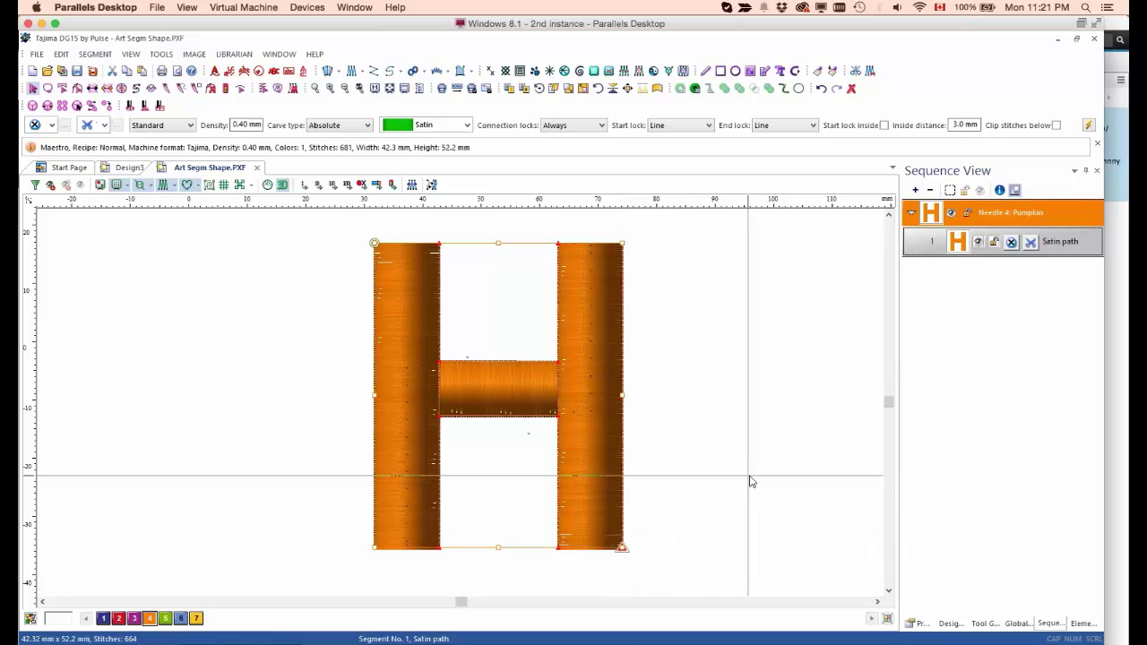
pyautogui.press('t')
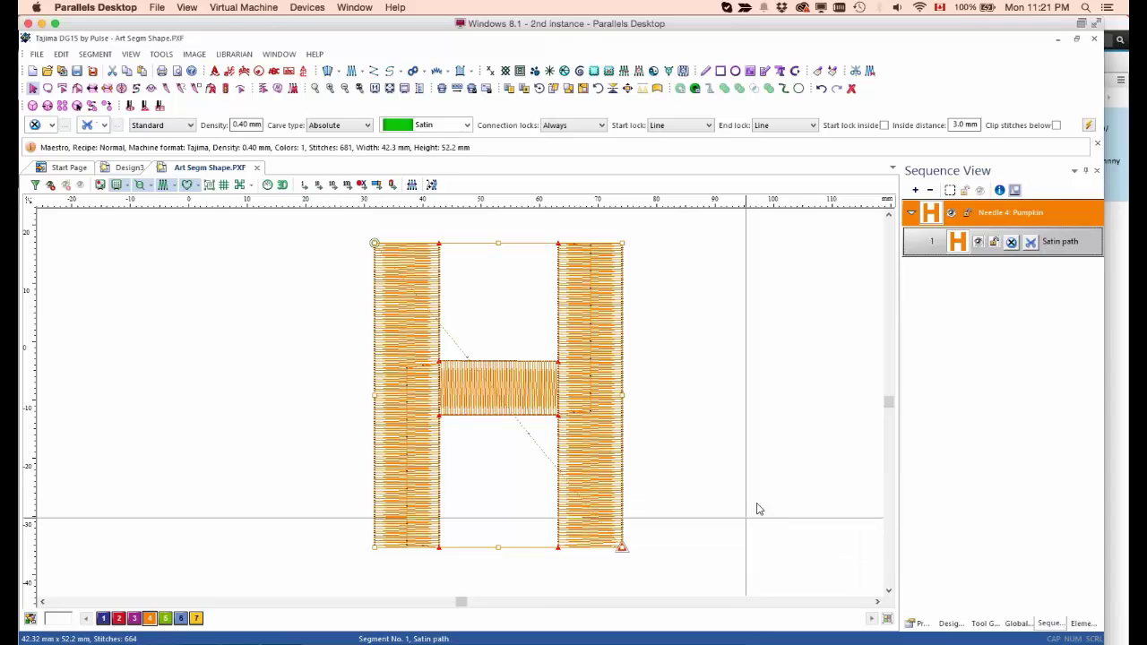
# Step: Enable Automatic overlap in the quality control settings of the H satin path and apply it
pyautogui.click(878, 601)
pyautogui.click(877, 601)
pyautogui.click(877, 602)
pyautogui.click(877, 602)
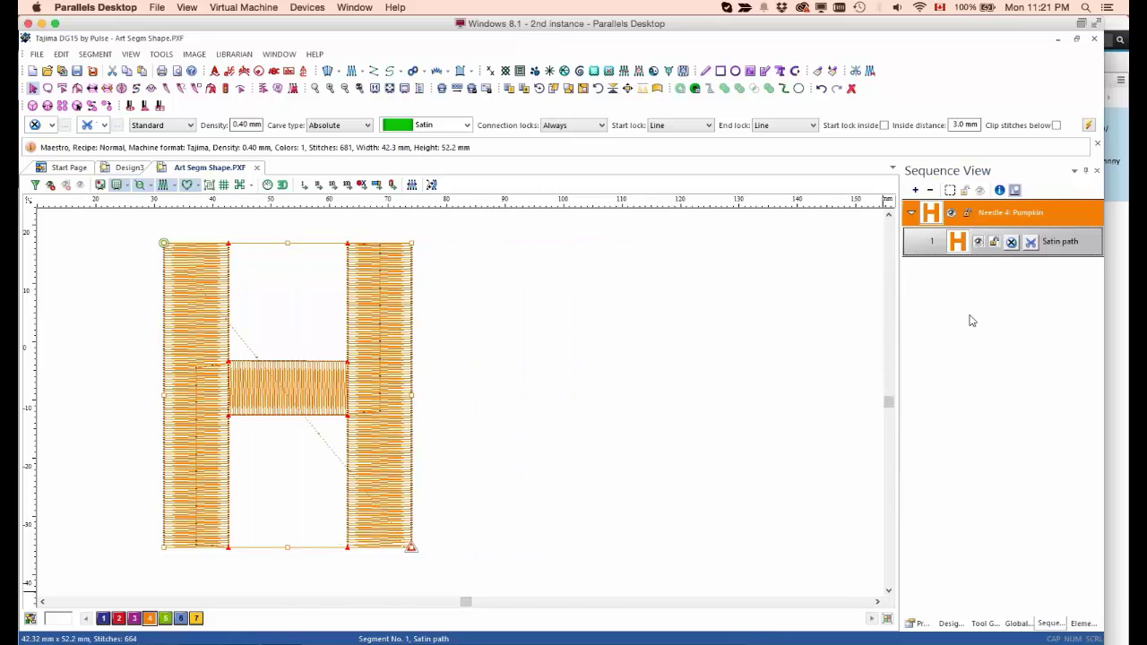
pyautogui.click(1088, 127)
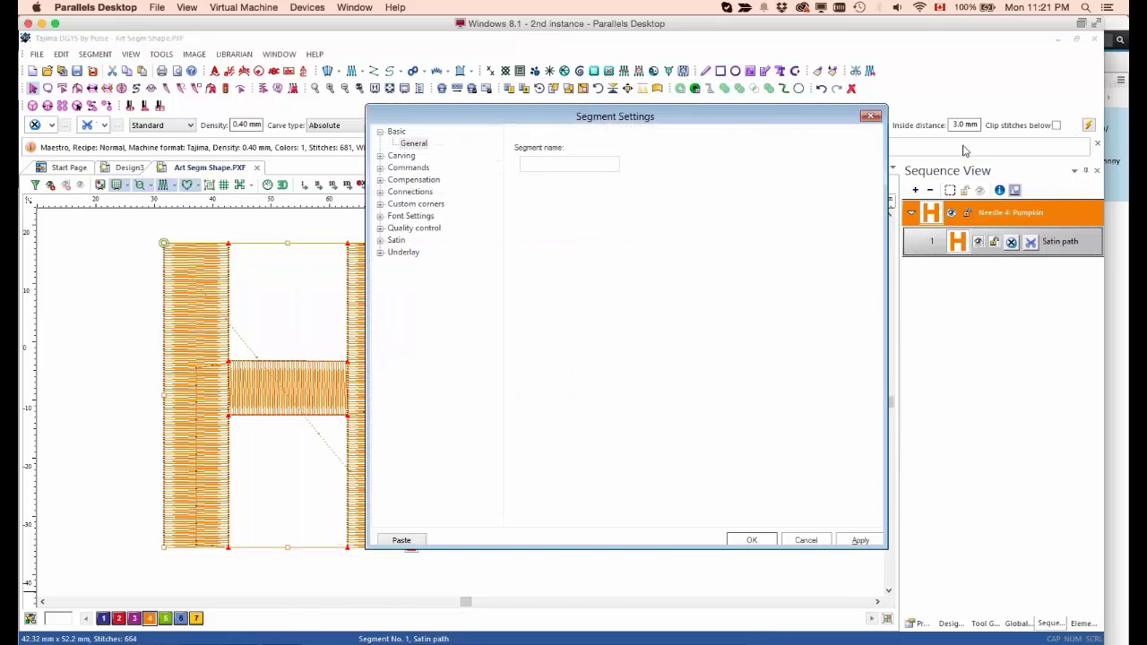
pyautogui.moveTo(601, 118); pyautogui.dragTo(690, 125)
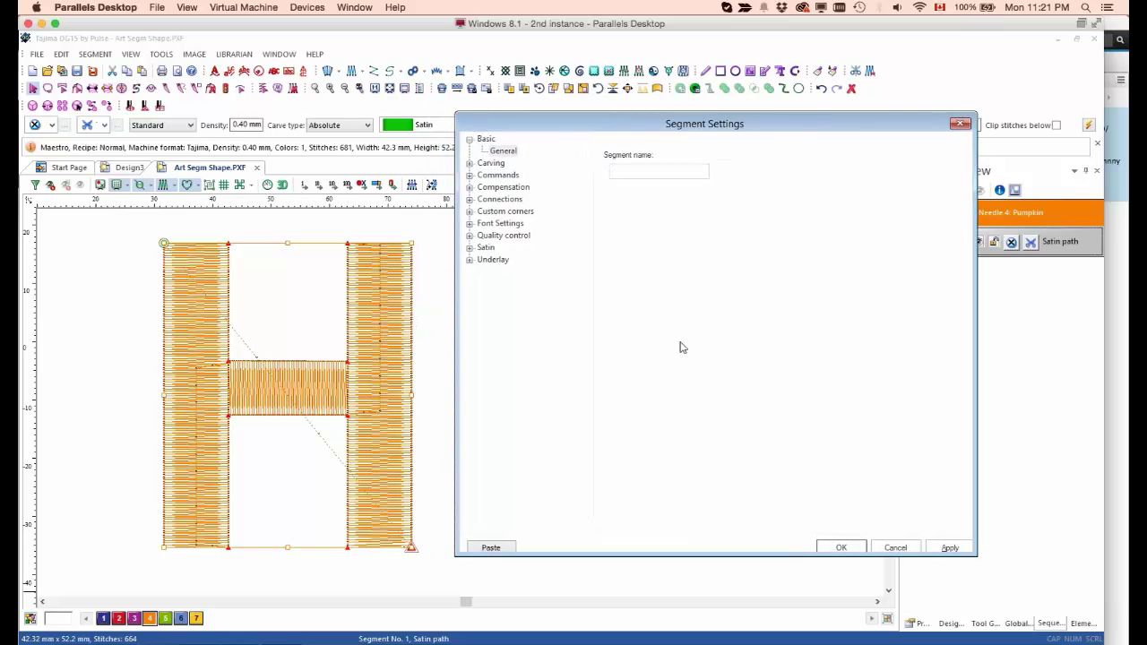
pyautogui.click(469, 236)
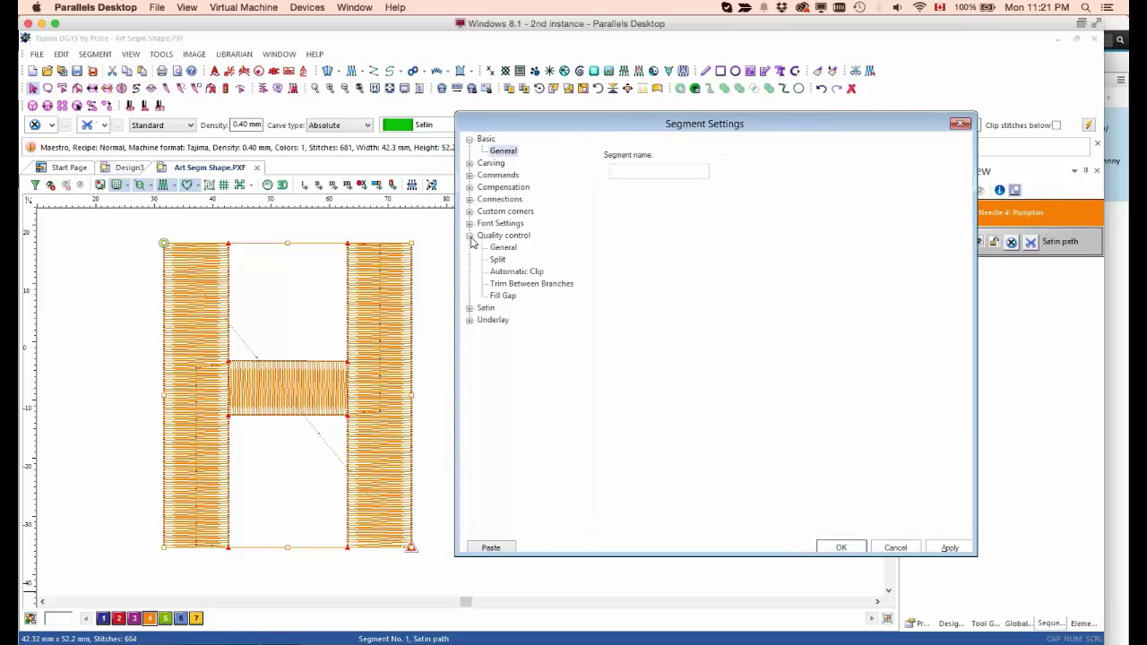
pyautogui.click(503, 253)
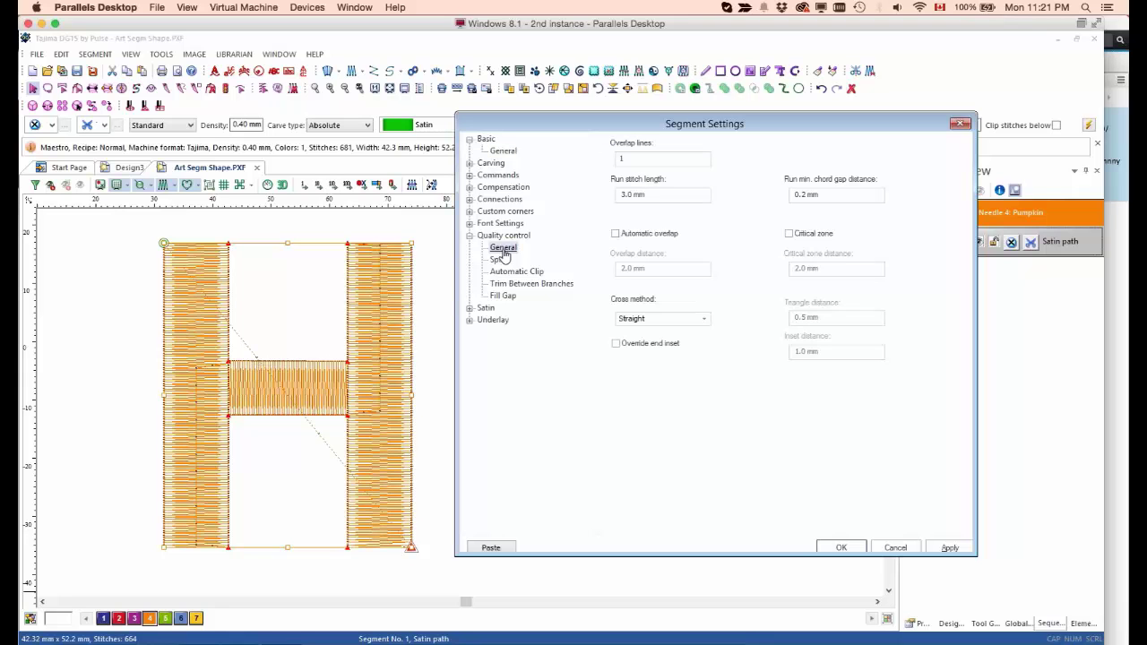
pyautogui.click(616, 234)
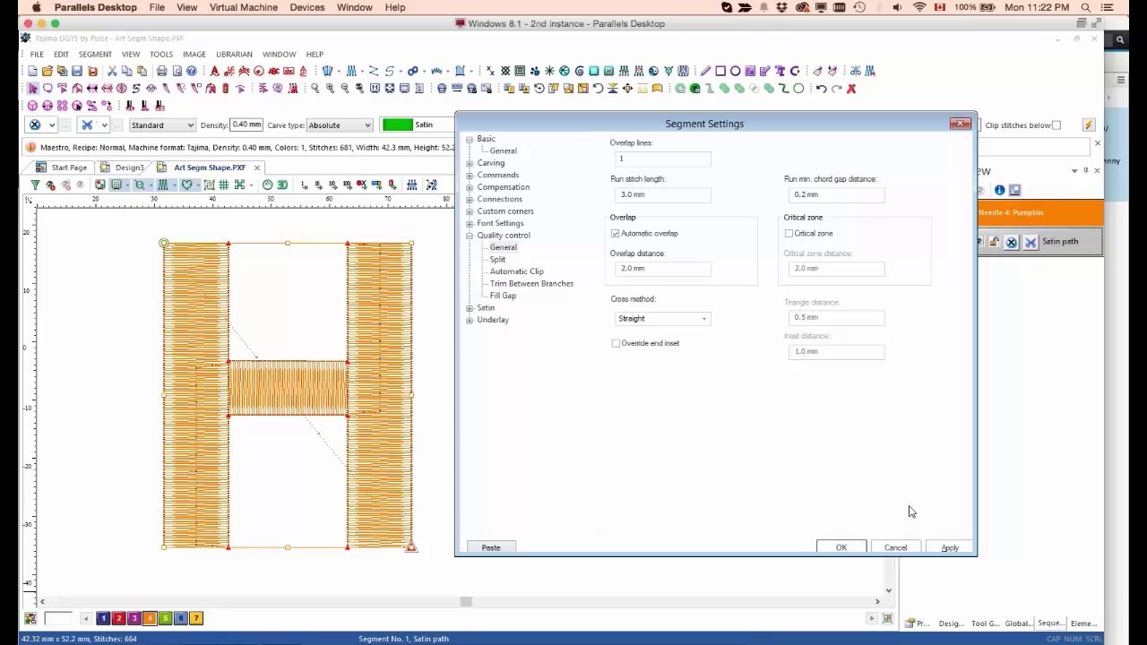
pyautogui.click(947, 547)
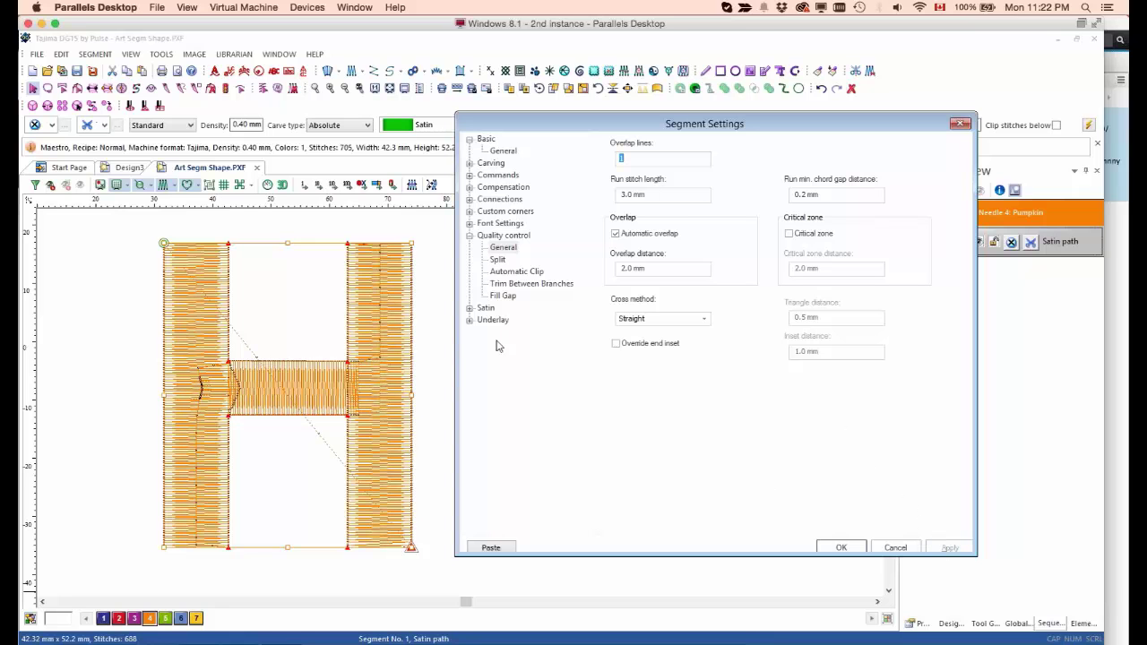
pyautogui.moveTo(532, 133); pyautogui.dragTo(599, 113)
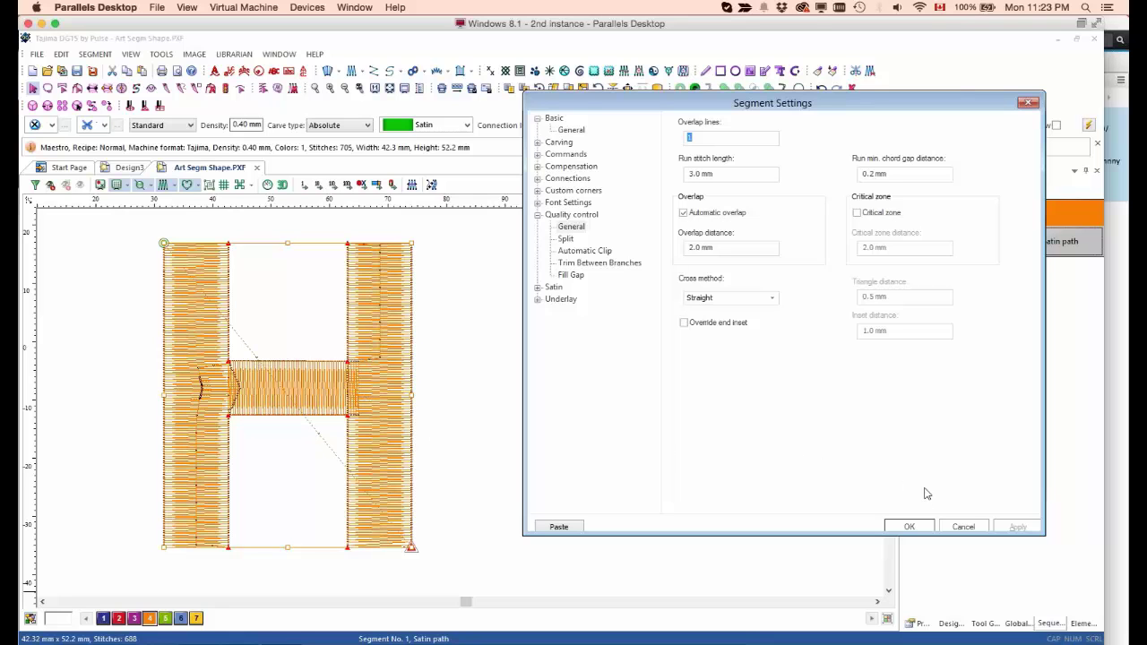
pyautogui.click(906, 527)
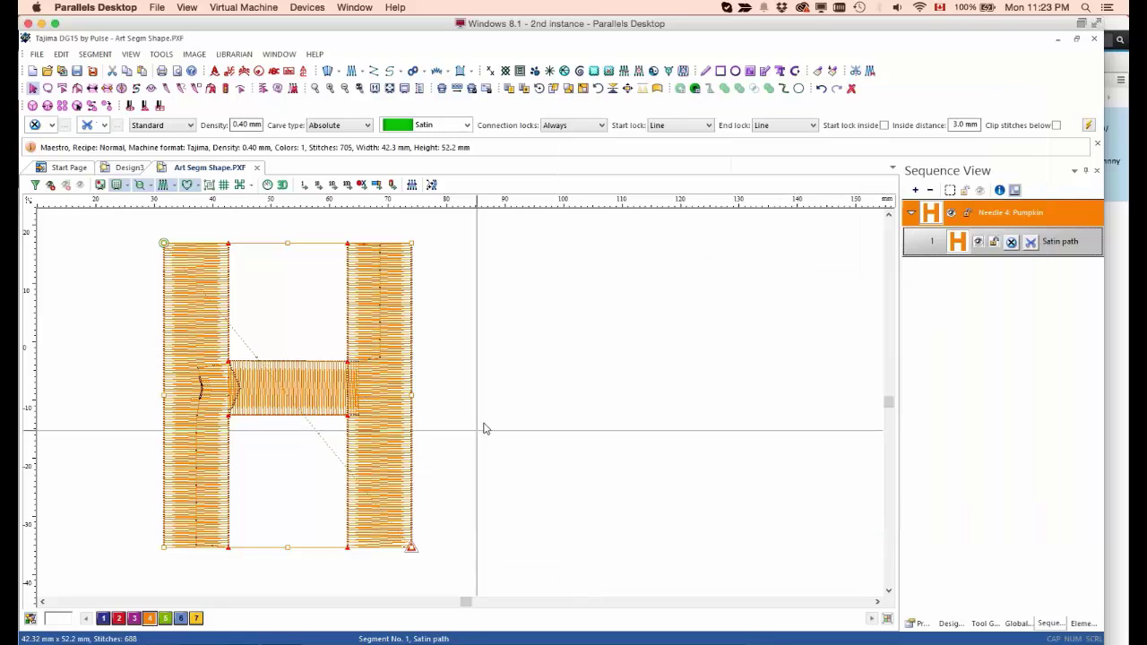
# Step: Simulate the sewing order of the H to examine how the crossbar overlaps both vertical columns
pyautogui.click(267, 184)
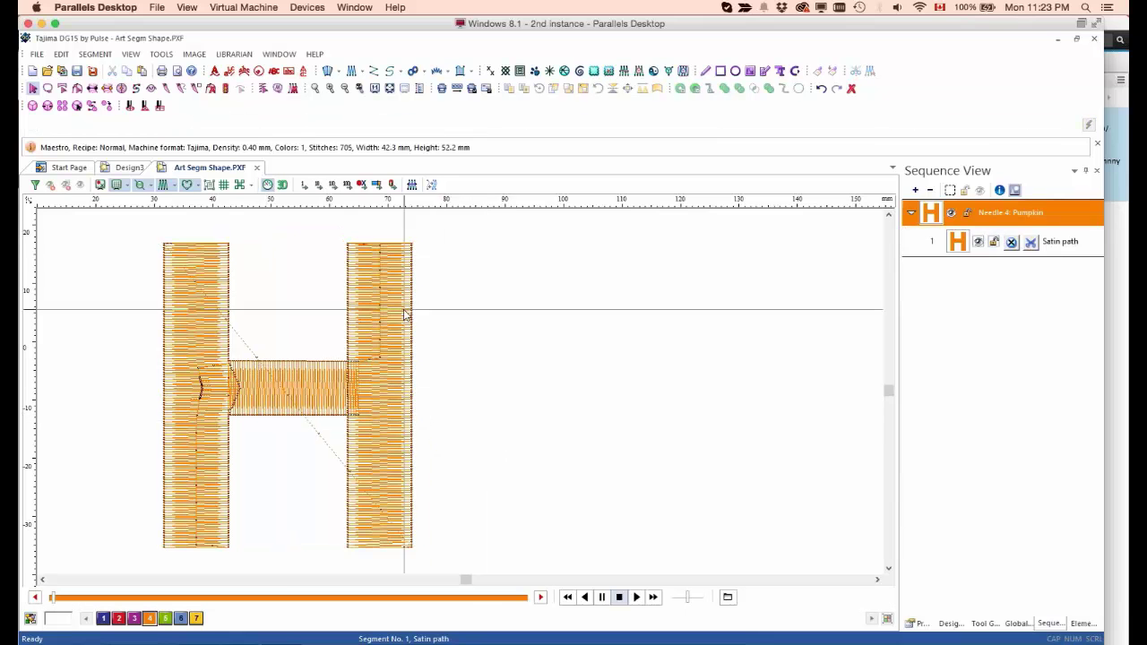
pyautogui.click(54, 598)
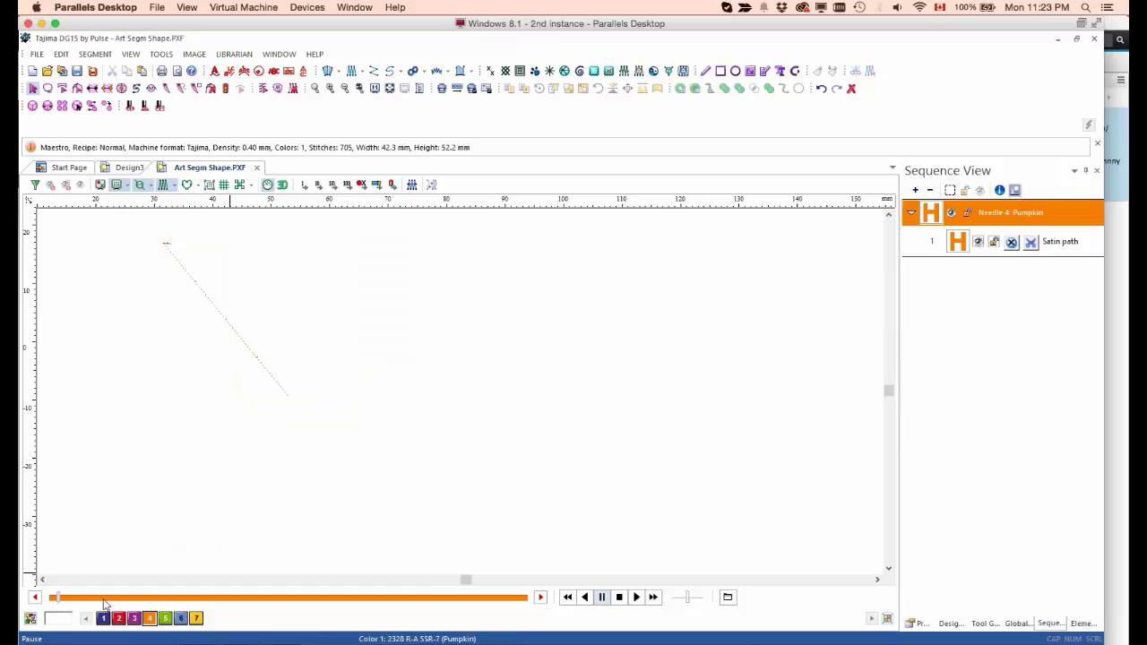
pyautogui.moveTo(60, 600); pyautogui.dragTo(298, 596)
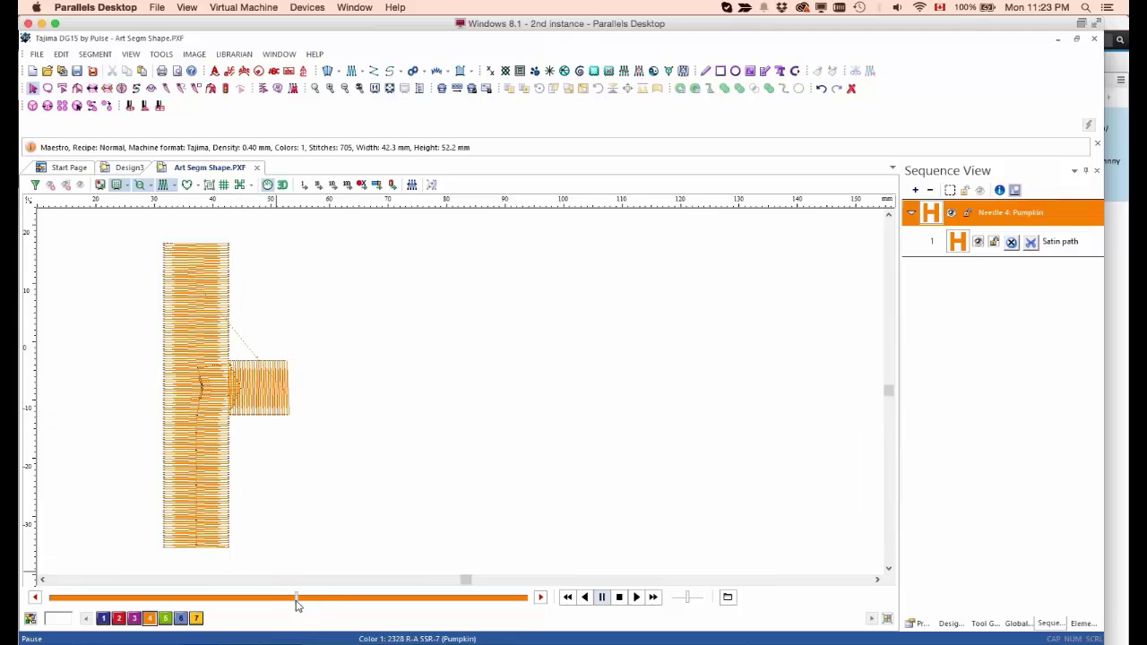
pyautogui.moveTo(298, 605); pyautogui.dragTo(429, 615)
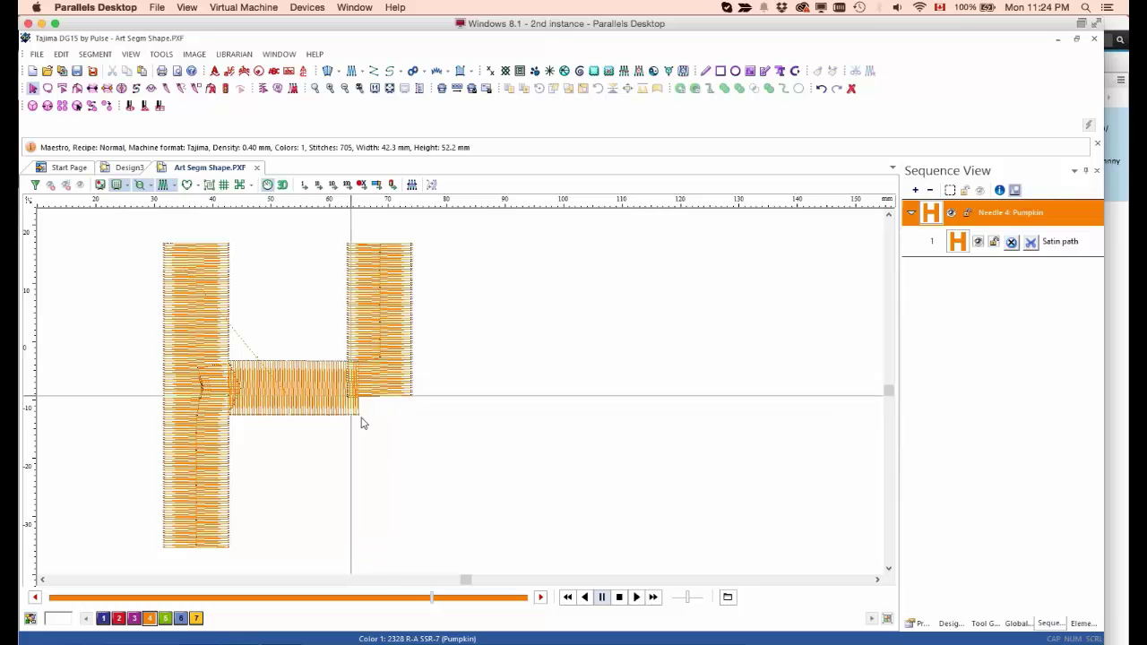
pyautogui.moveTo(433, 600); pyautogui.dragTo(506, 602)
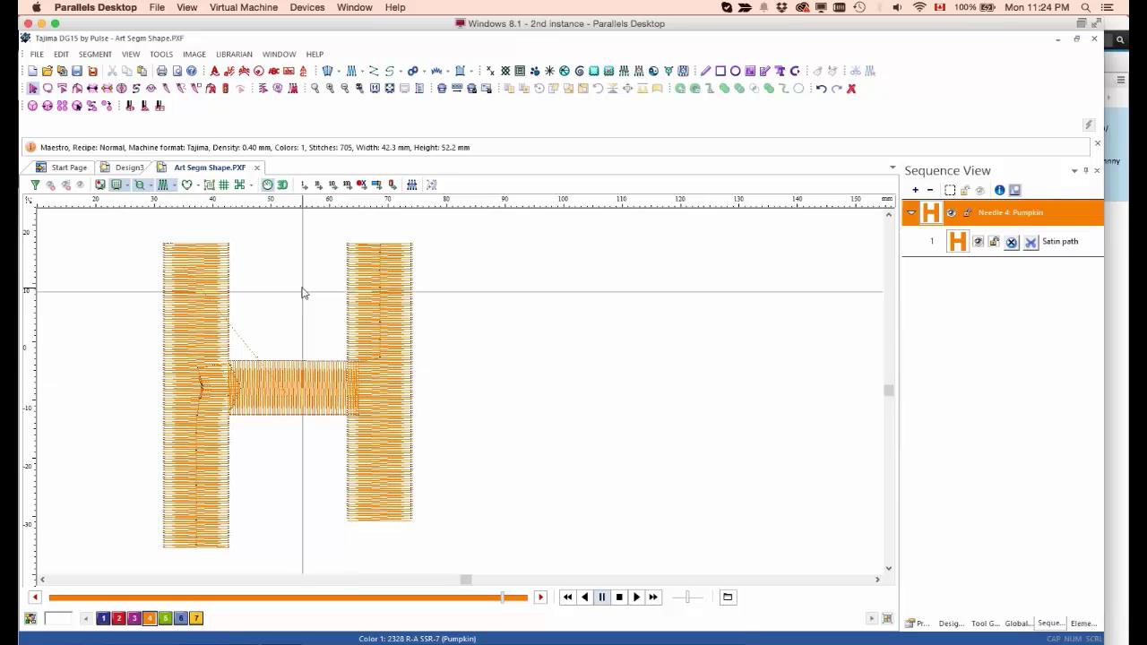
pyautogui.click(268, 185)
# Step: Review the General, Split and Fill Gap quality control settings of the H satin path without applying changes
pyautogui.moveTo(425, 231); pyautogui.dragTo(375, 290)
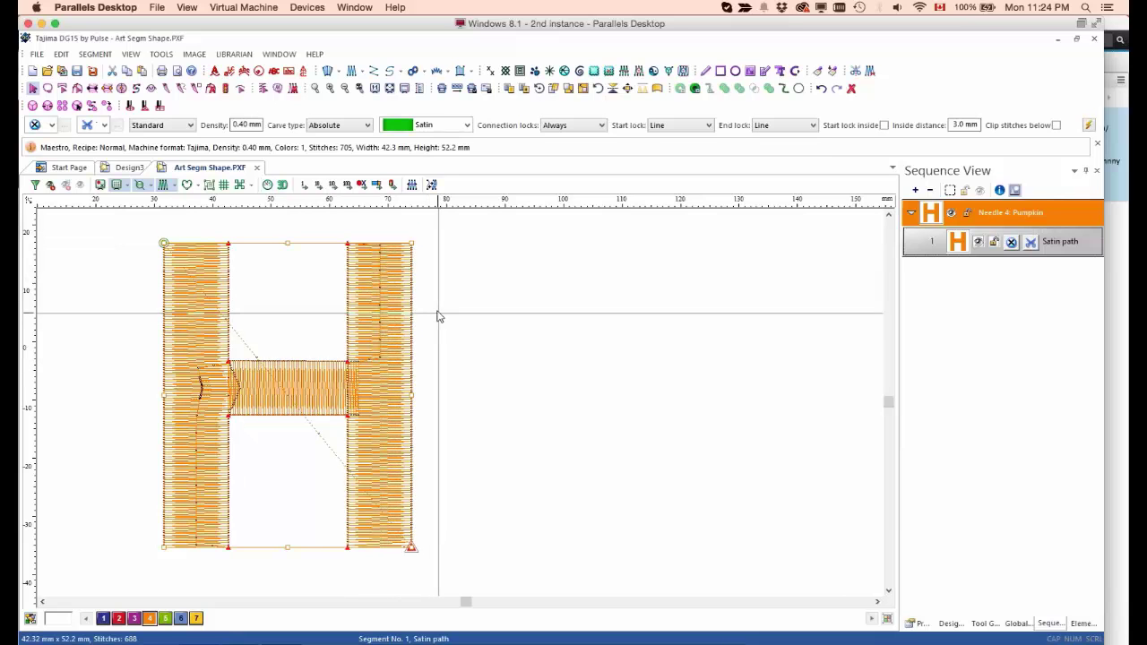
pyautogui.click(1088, 127)
pyautogui.moveTo(625, 121); pyautogui.dragTo(739, 93)
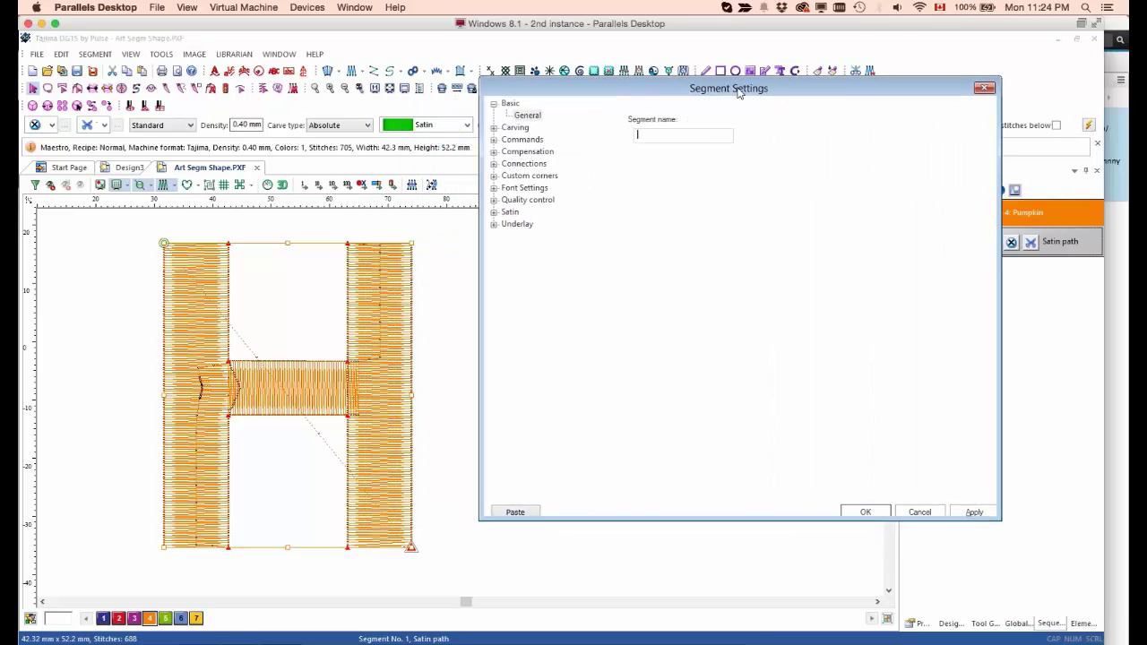
pyautogui.click(494, 200)
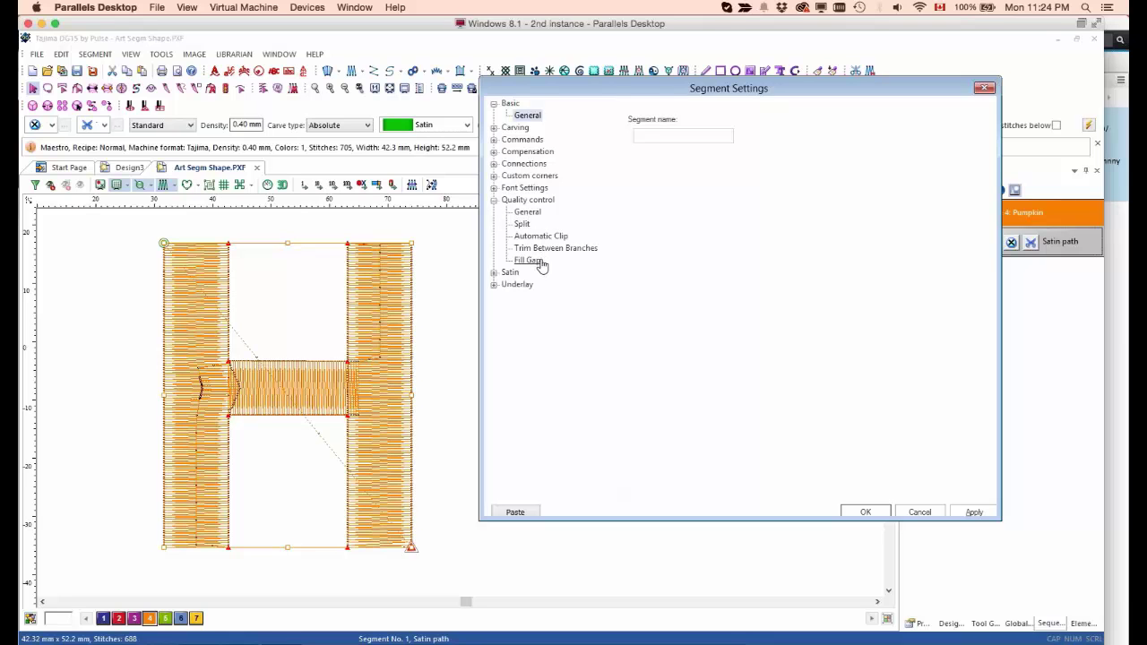
pyautogui.click(530, 213)
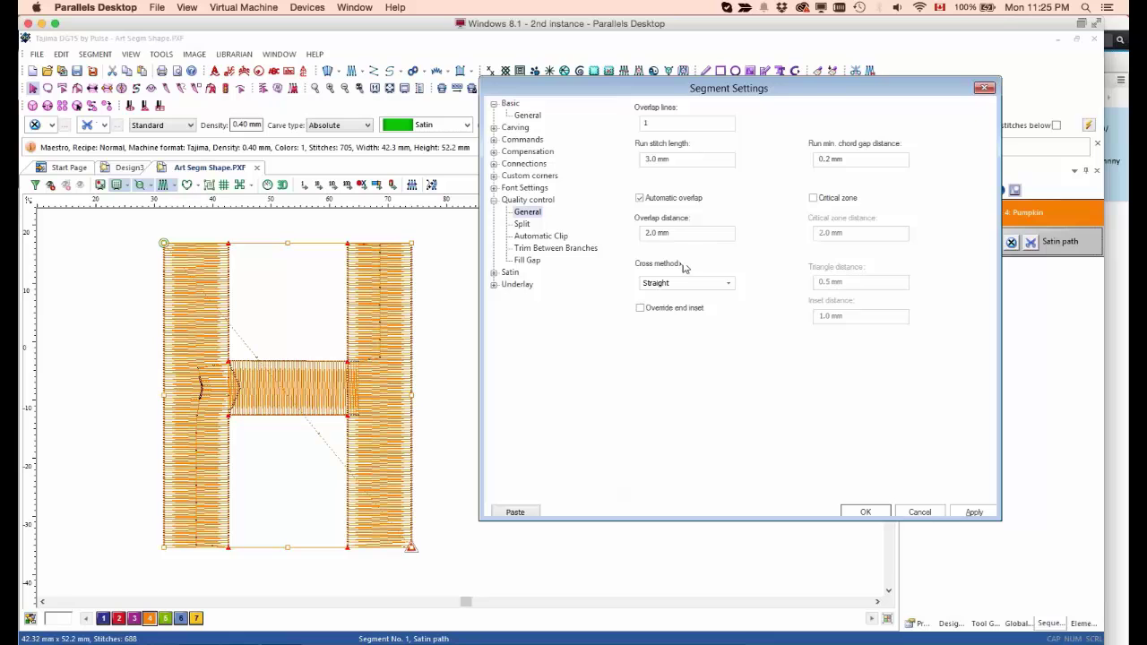
pyautogui.click(525, 225)
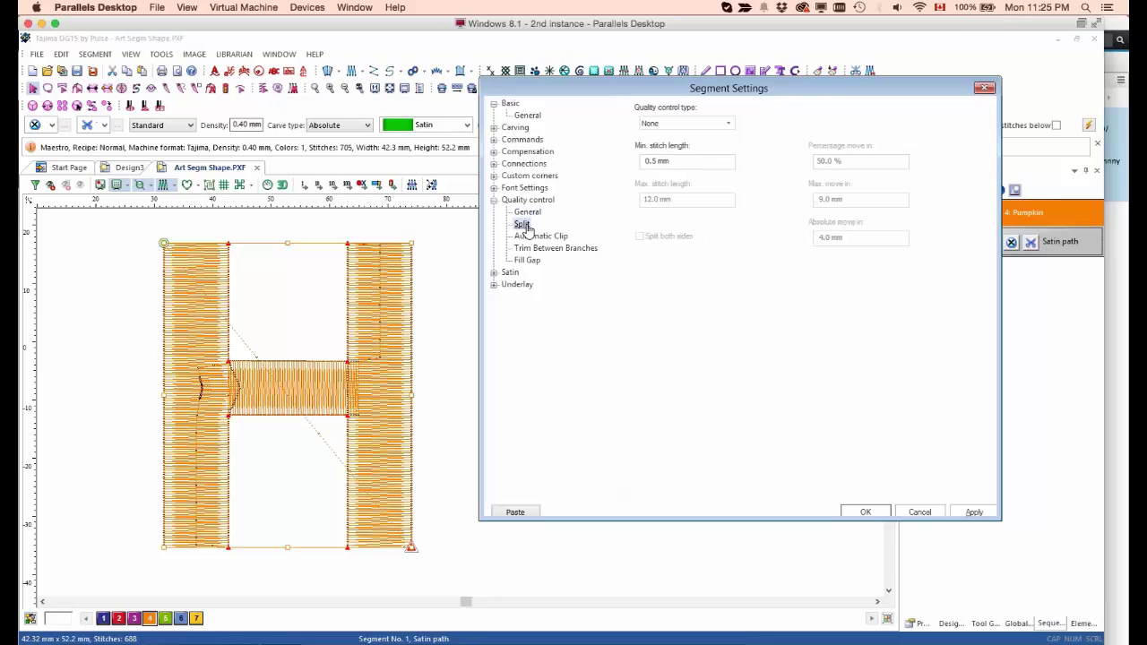
pyautogui.click(525, 261)
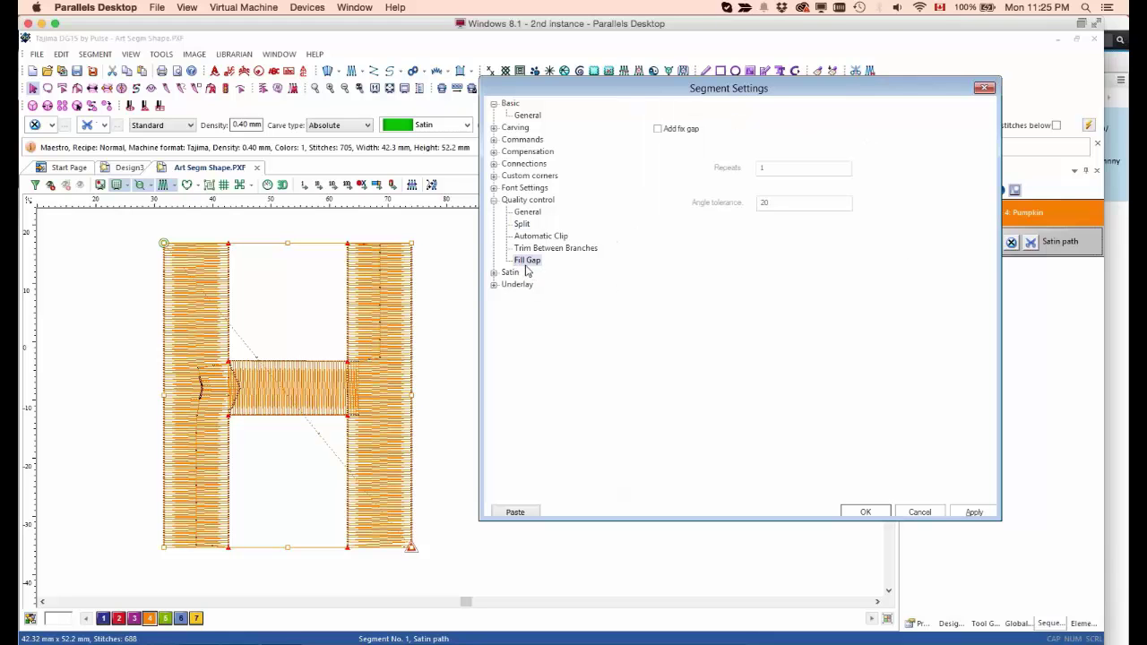
pyautogui.click(658, 130)
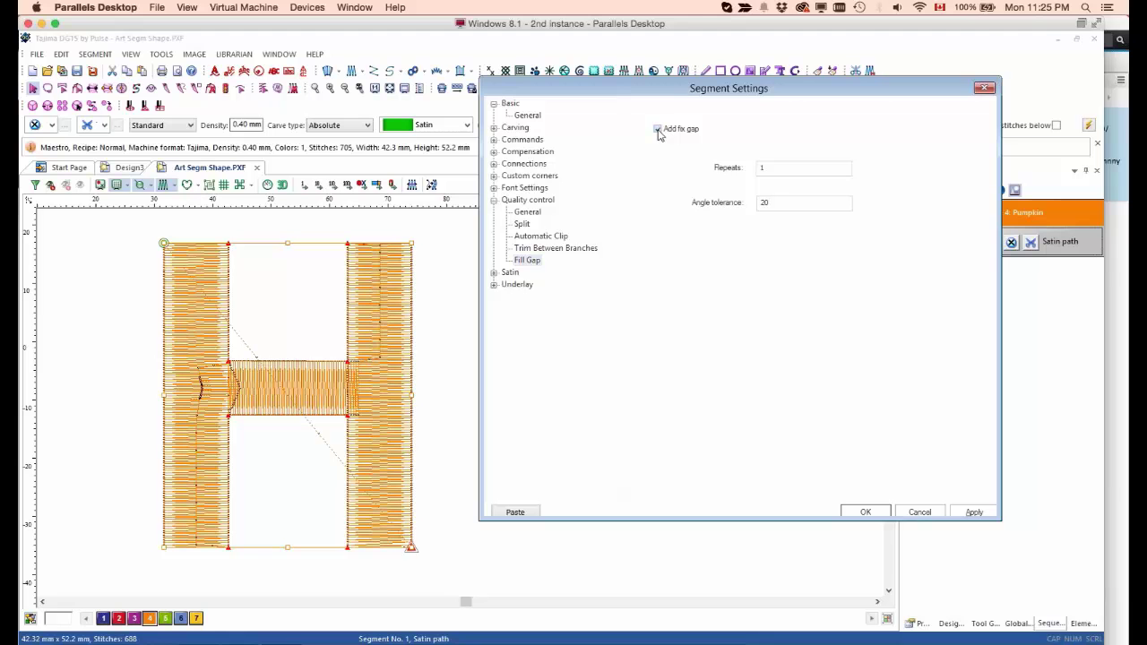
pyautogui.click(658, 130)
pyautogui.click(983, 89)
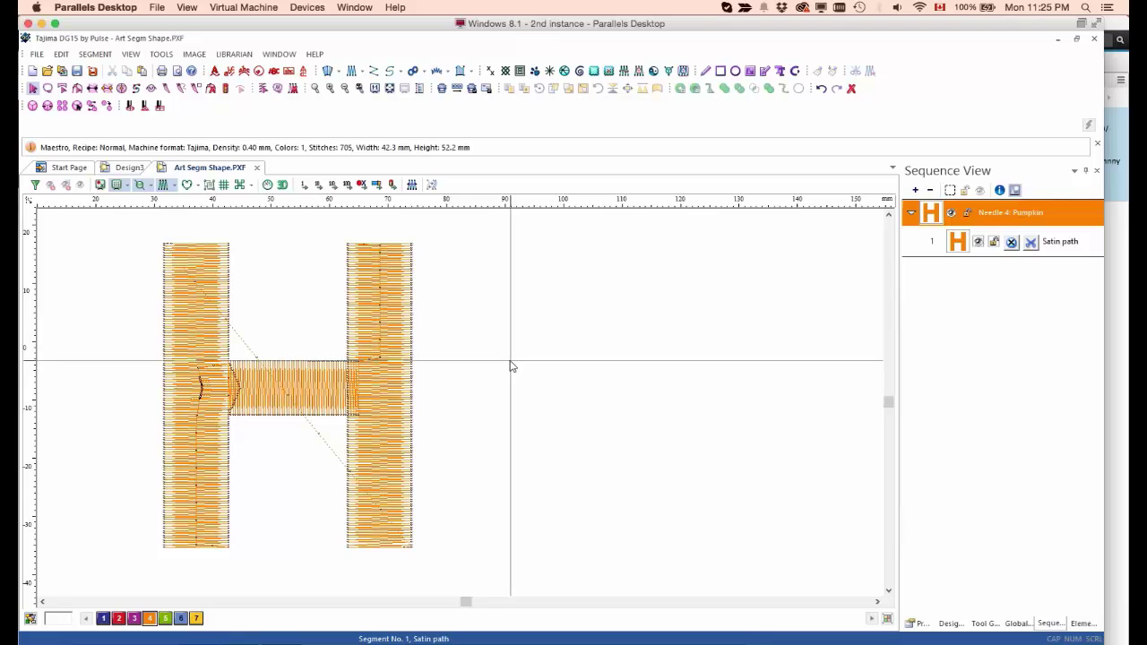
# Step: Step through the H's stitches along its second column to examine the sewing order where the crossbar joins
pyautogui.press('s')
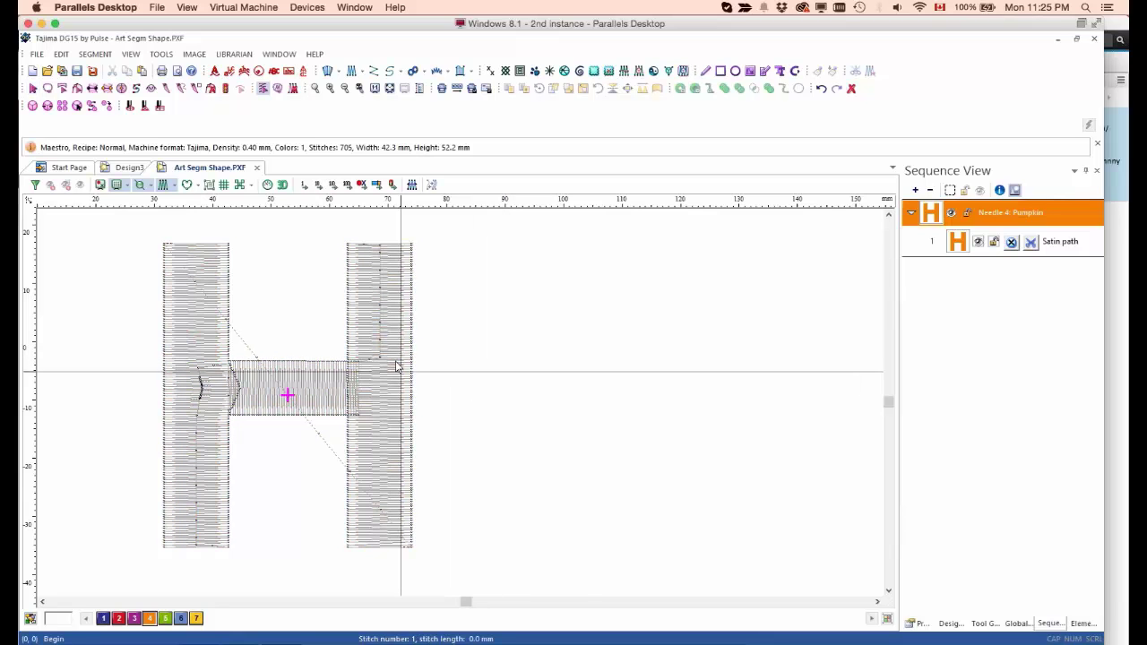
pyautogui.click(412, 348)
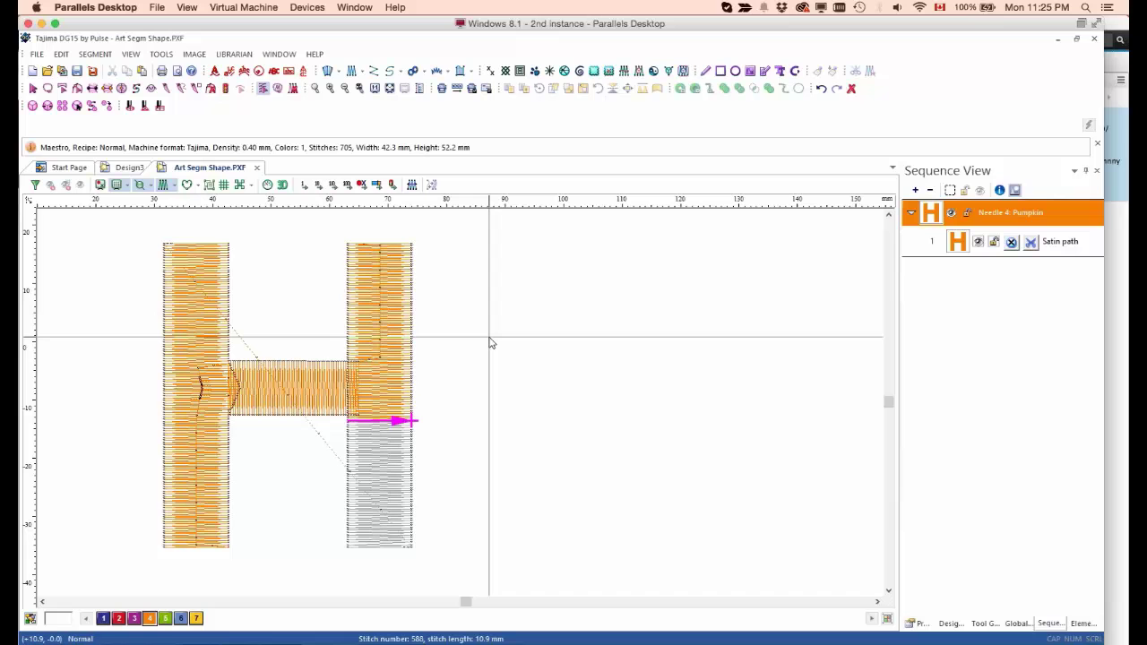
pyautogui.press('Escape')
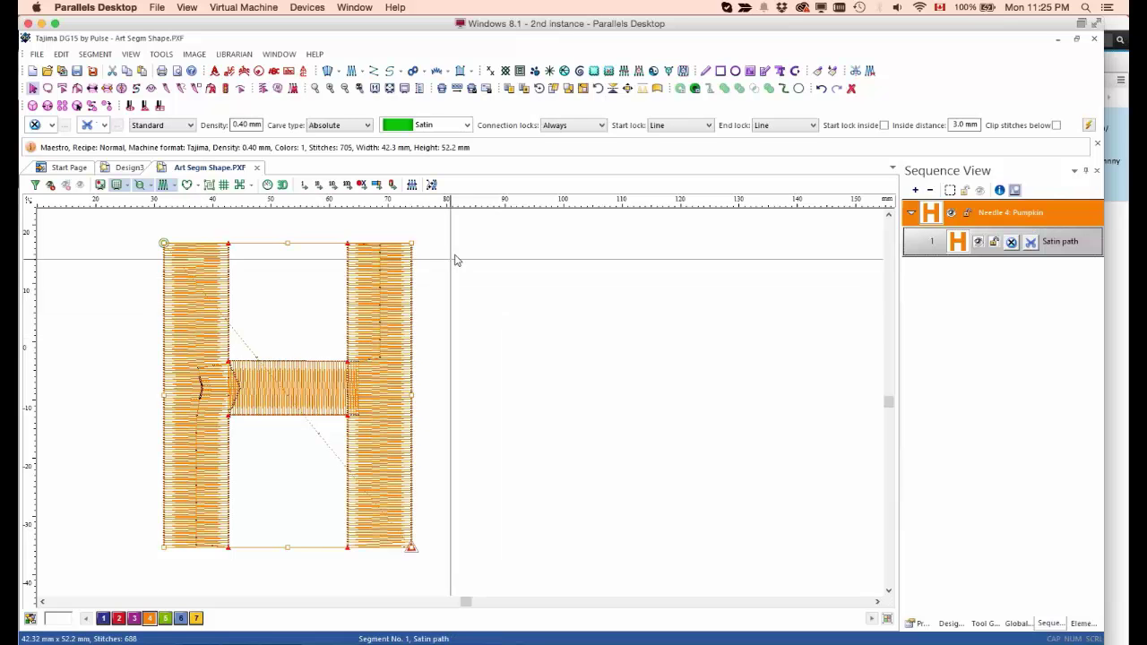
# Step: Enable Add fix gap with 1 repeat in the H satin path's Fill Gap quality control settings and apply it
pyautogui.click(1088, 128)
pyautogui.moveTo(575, 115); pyautogui.dragTo(723, 115)
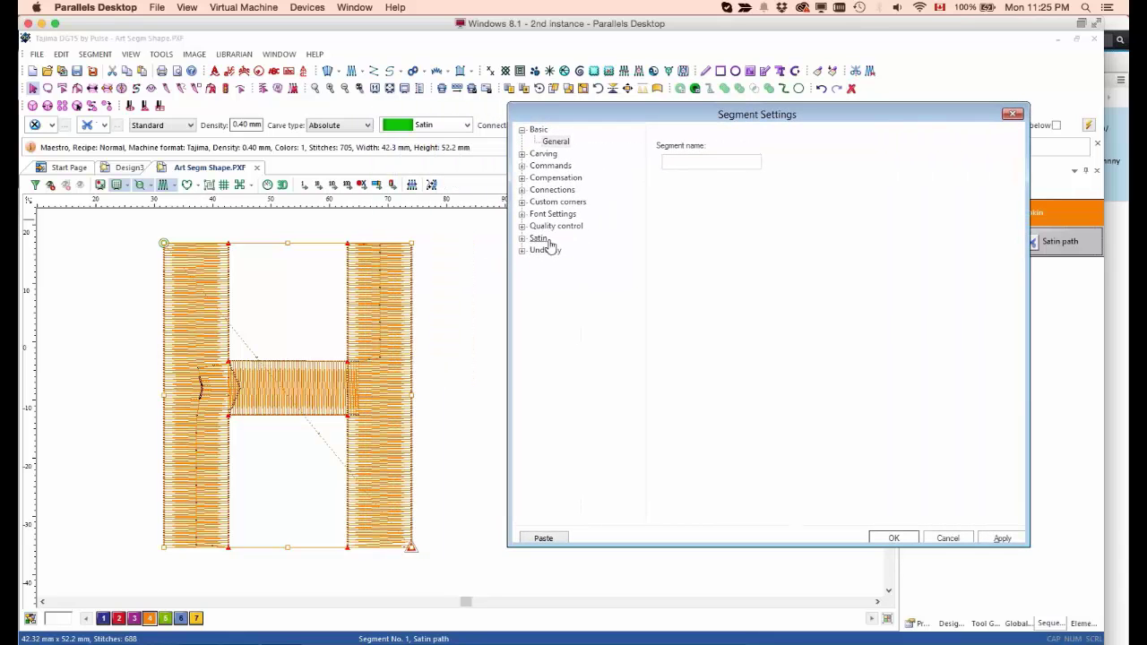
pyautogui.click(521, 226)
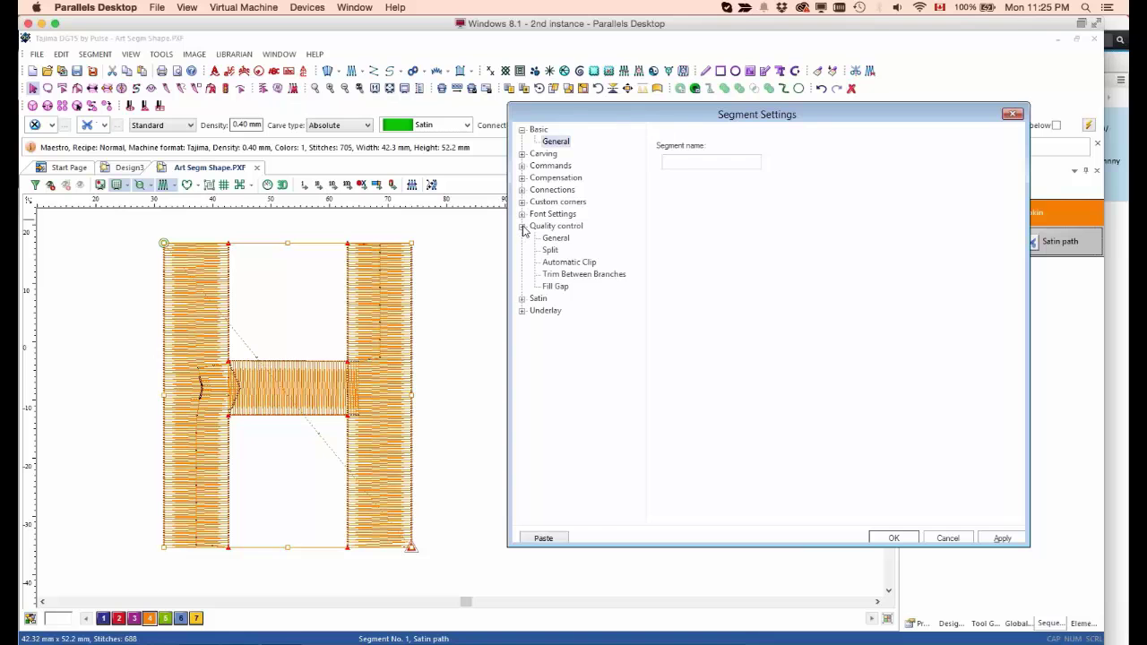
pyautogui.click(556, 288)
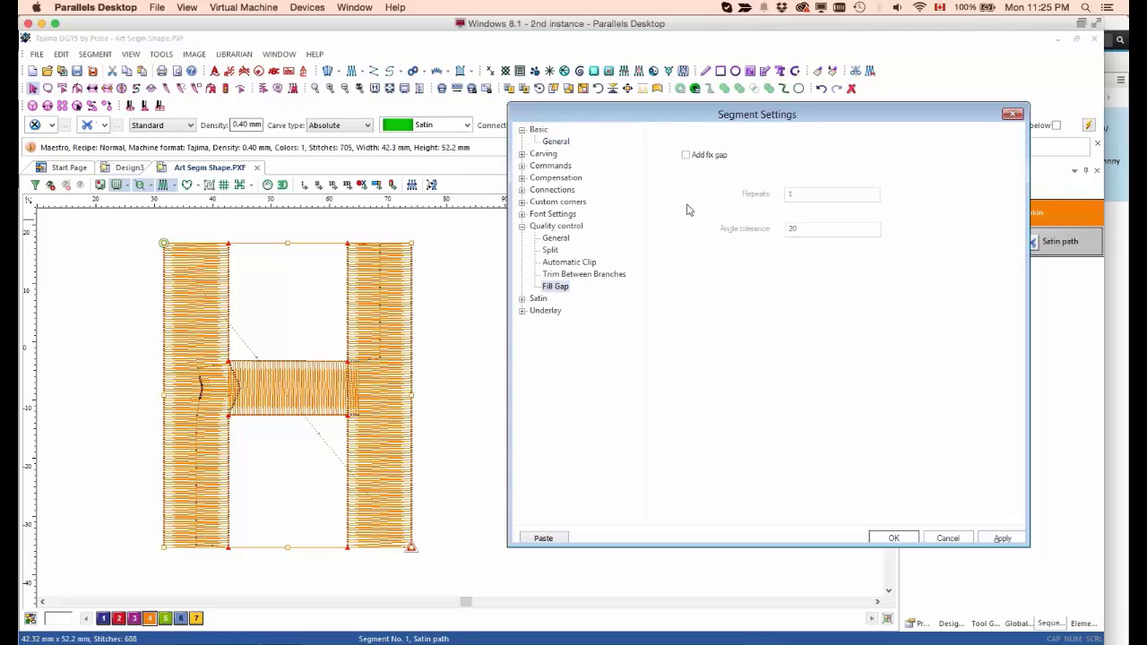
pyautogui.click(687, 156)
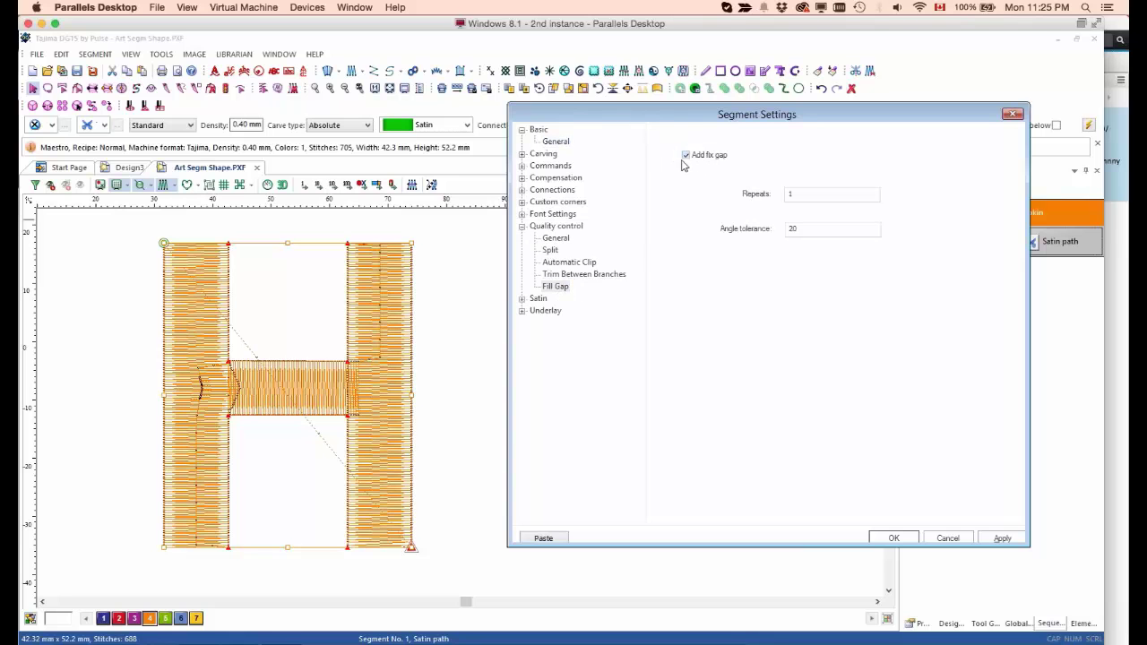
pyautogui.click(789, 192)
pyautogui.press('BackSpace')
pyautogui.write('1')
pyautogui.click(1002, 539)
pyautogui.click(893, 537)
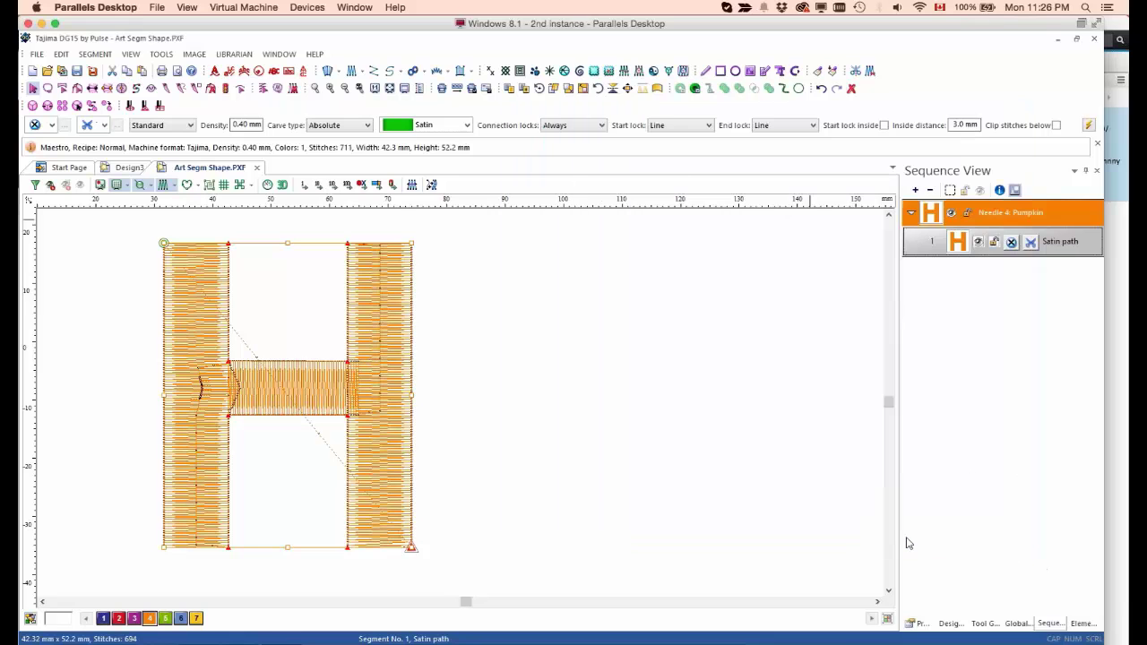
# Step: Step through the stitches at the junction of the crossbar and the H's second column to examine the gap fix
pyautogui.click(614, 445)
pyautogui.press('pageup')
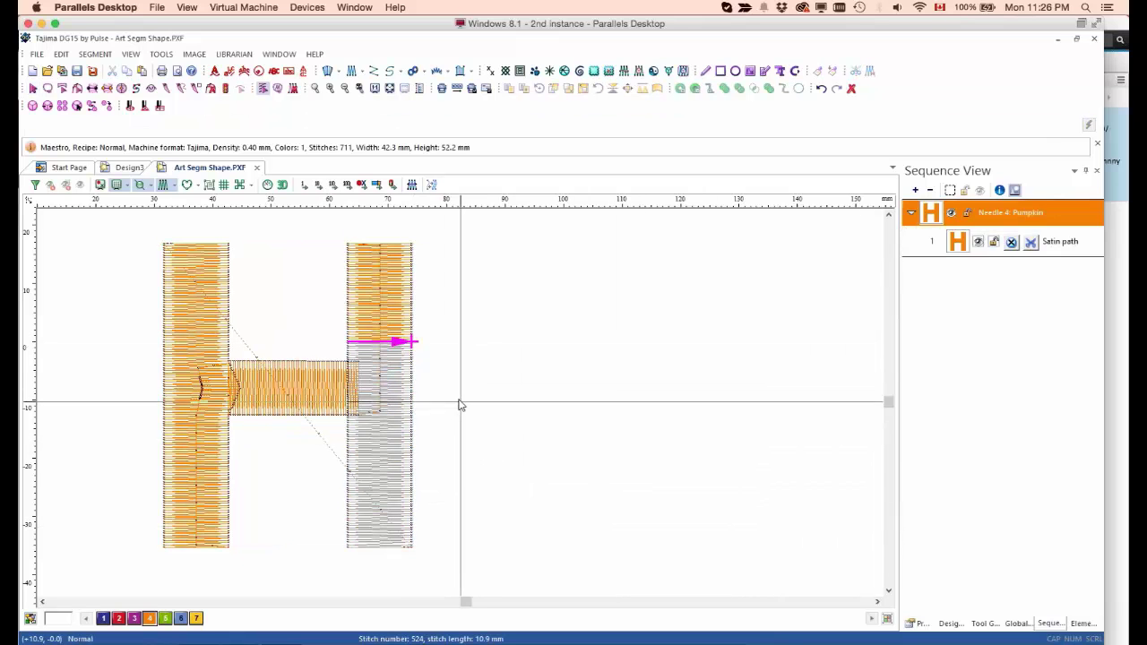
pyautogui.press('z')
pyautogui.moveTo(310, 339); pyautogui.dragTo(498, 465)
pyautogui.press('pageup')
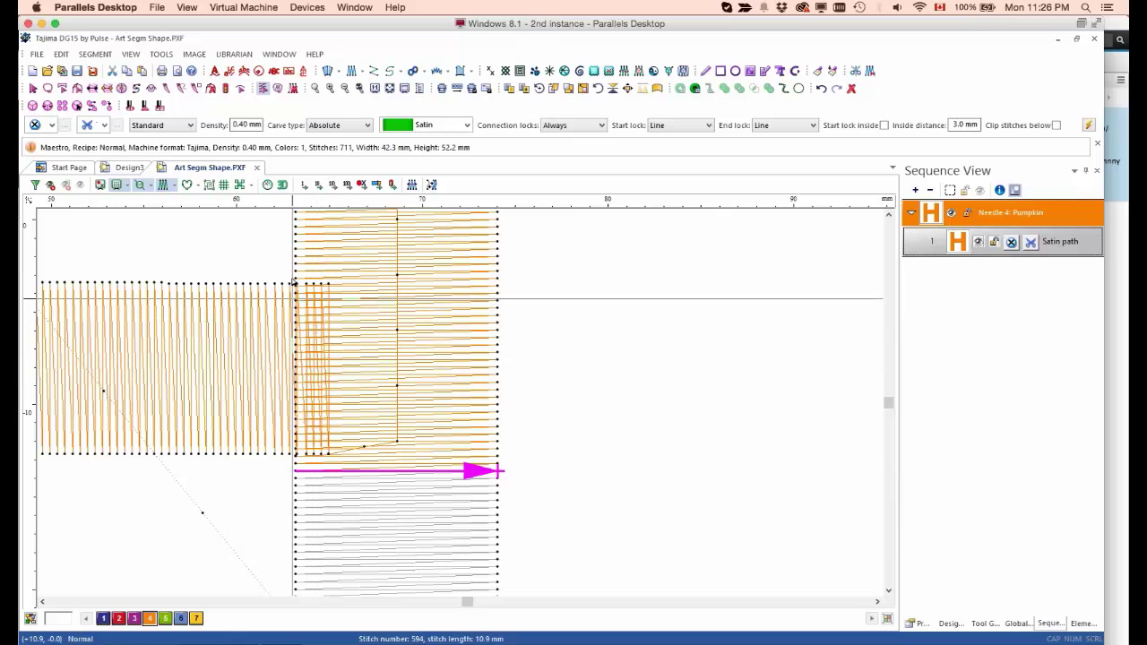
pyautogui.press('Escape')
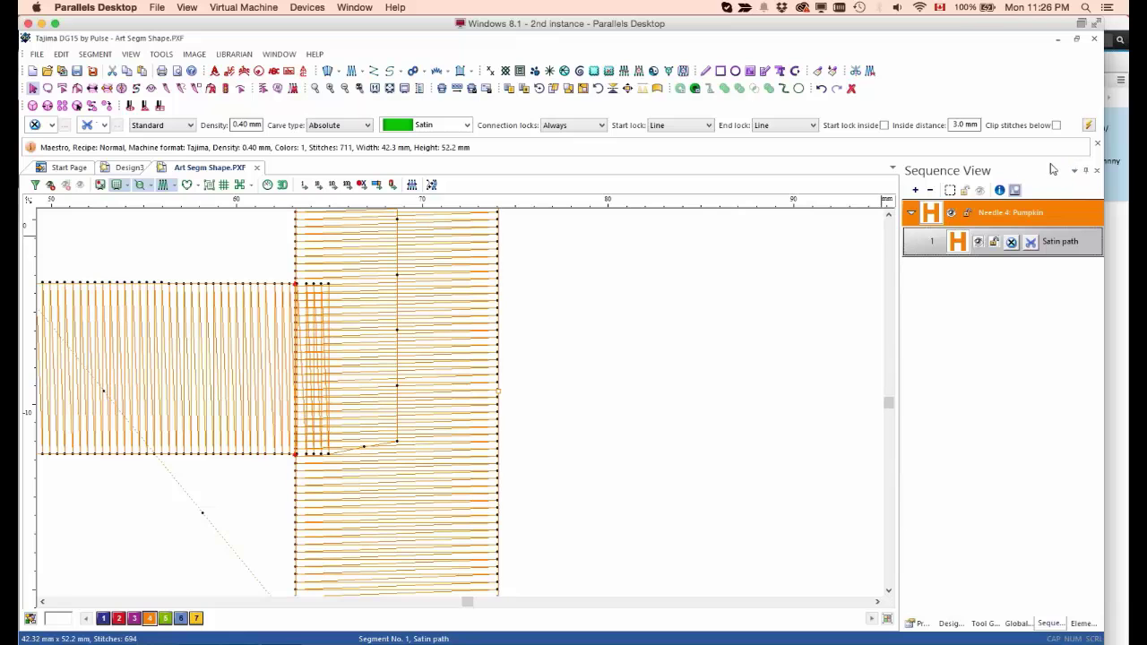
# Step: Set the H satin path's fix gap repeats to 2, and step through the stitches at the crossbar junction to check them
pyautogui.click(1090, 131)
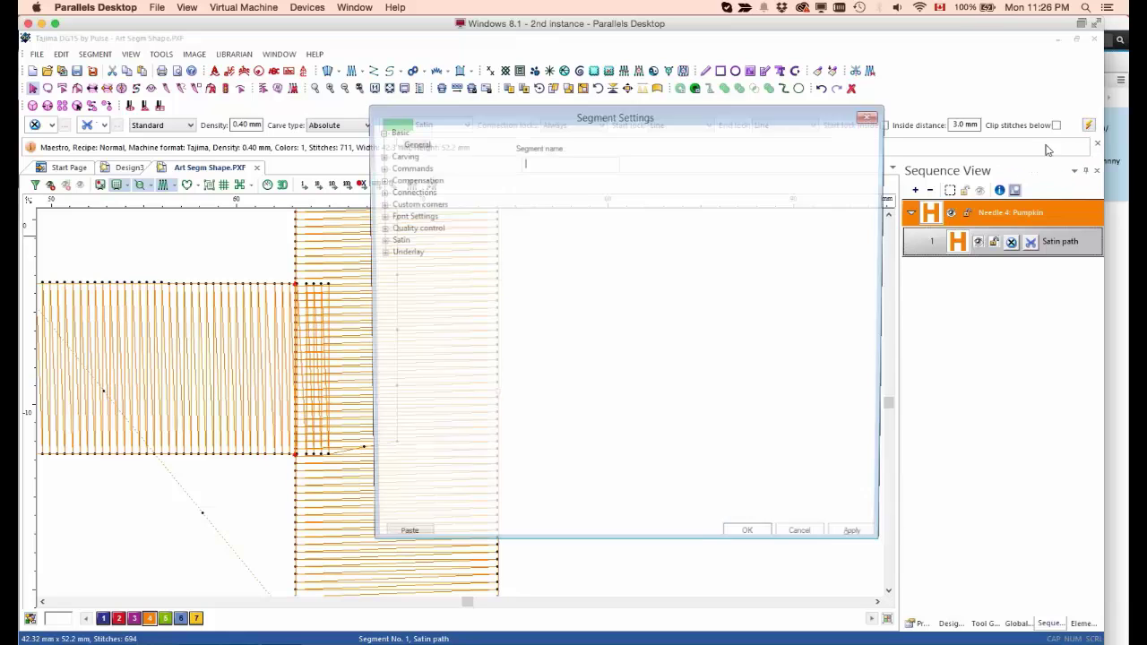
pyautogui.click(450, 230)
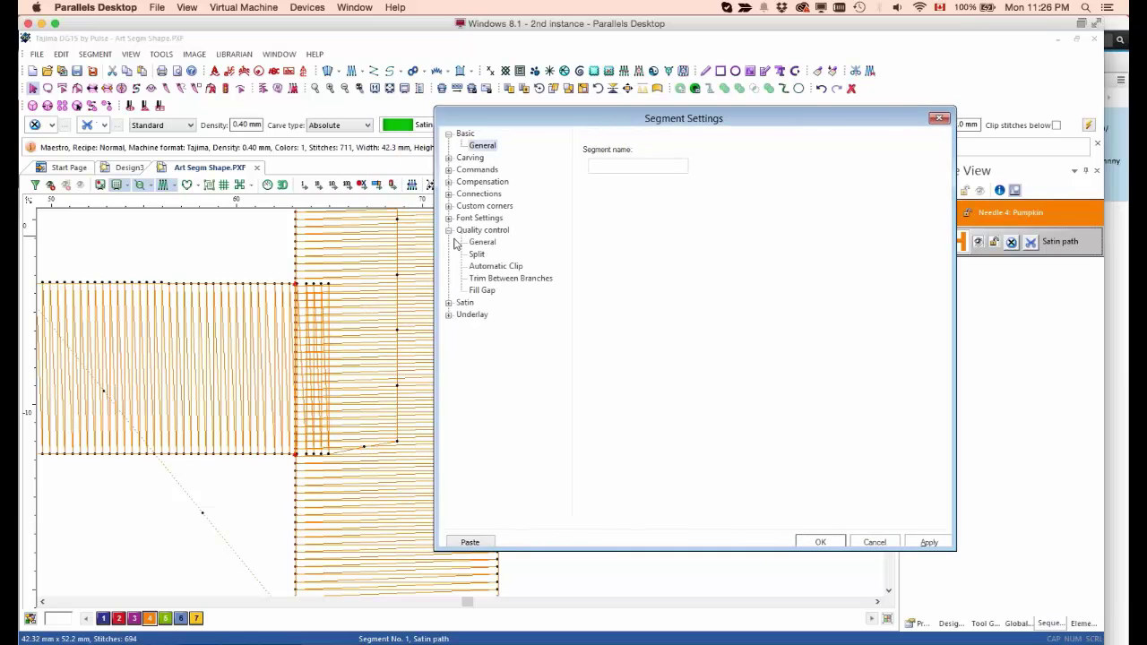
pyautogui.click(484, 291)
pyautogui.doubleClick(717, 198)
pyautogui.write('2')
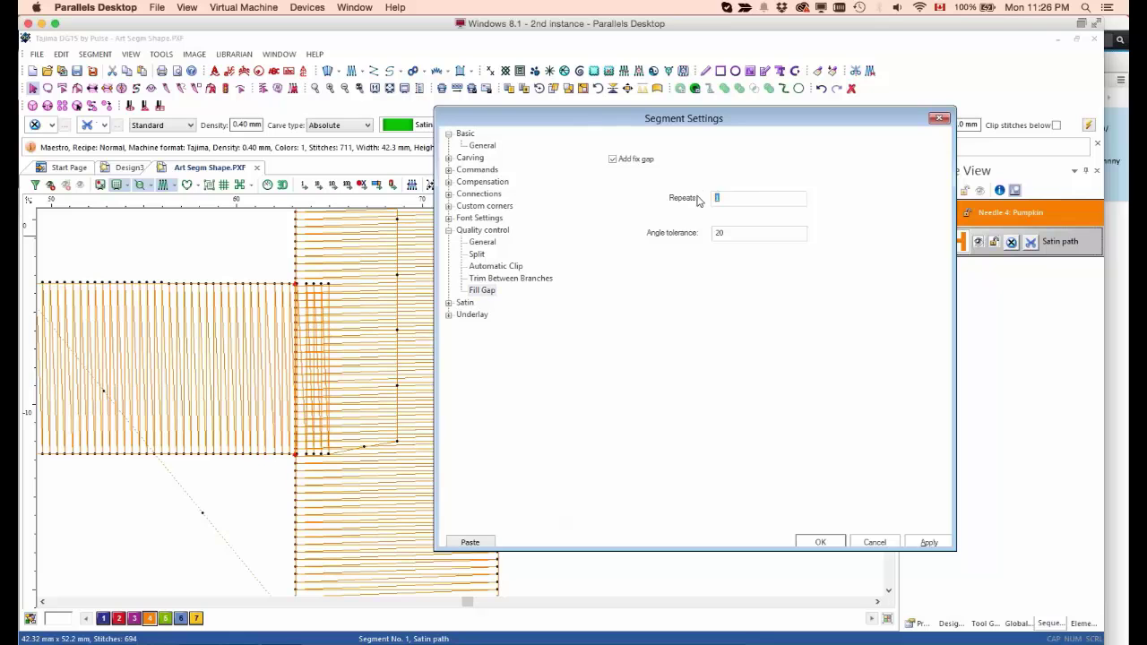
pyautogui.click(929, 542)
pyautogui.click(822, 543)
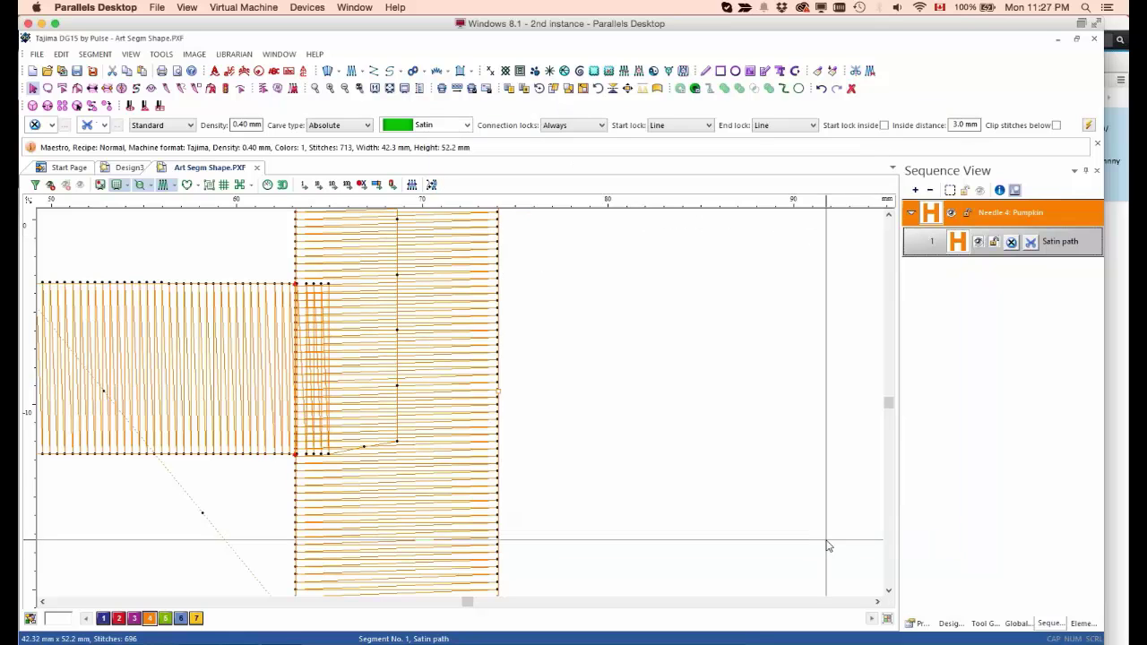
pyautogui.click(502, 274)
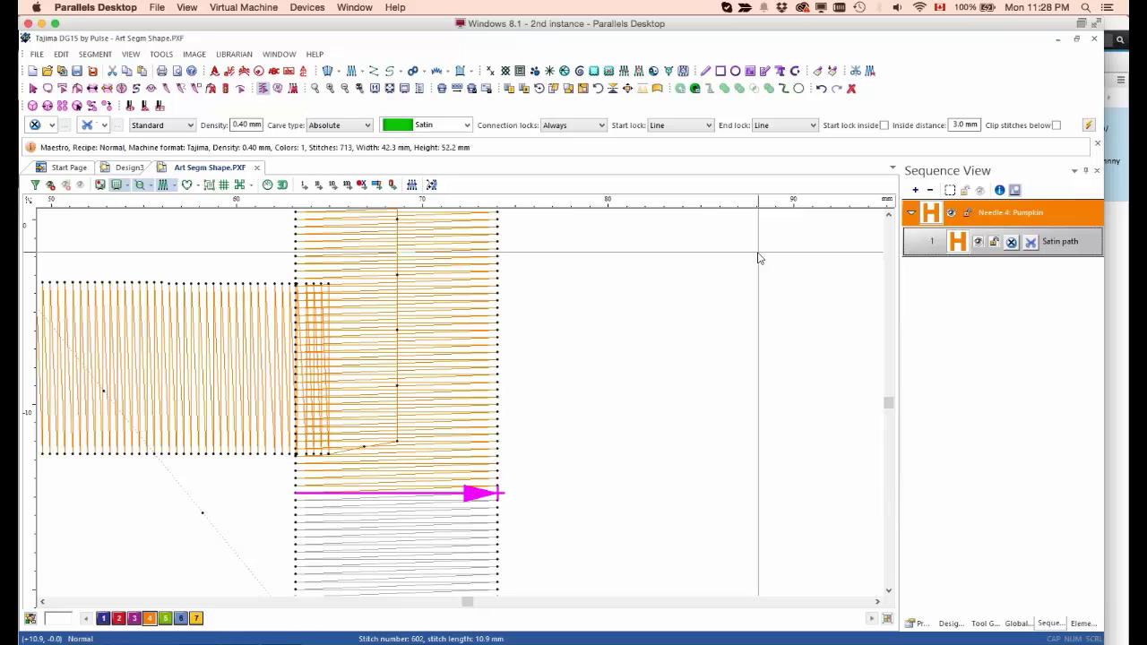
pyautogui.press('Escape')
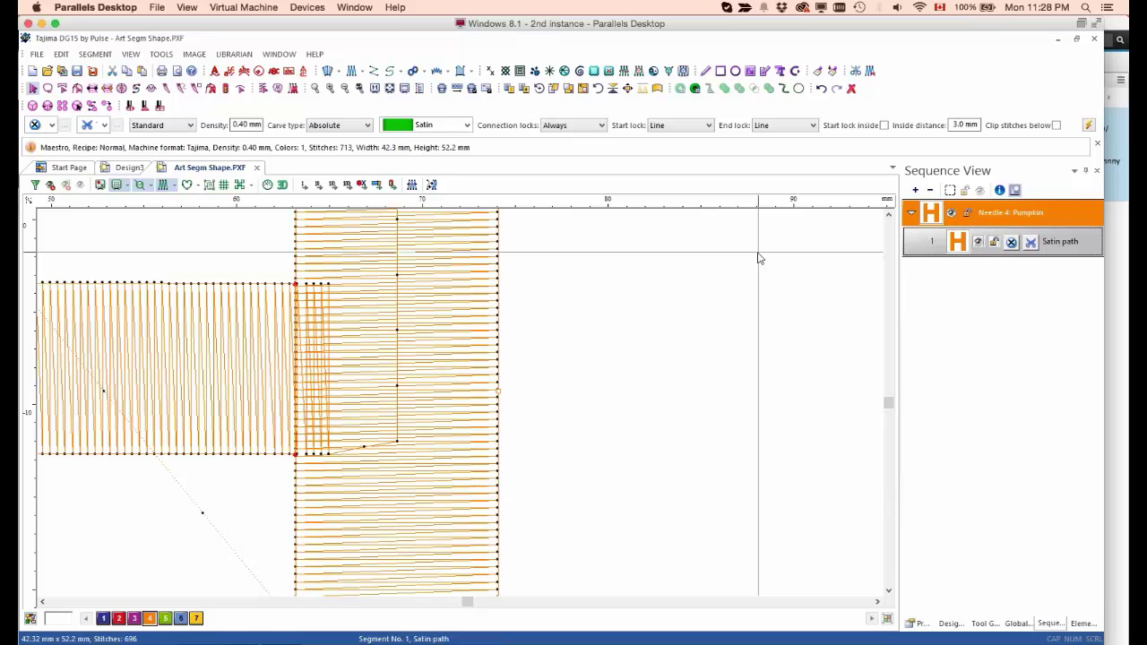